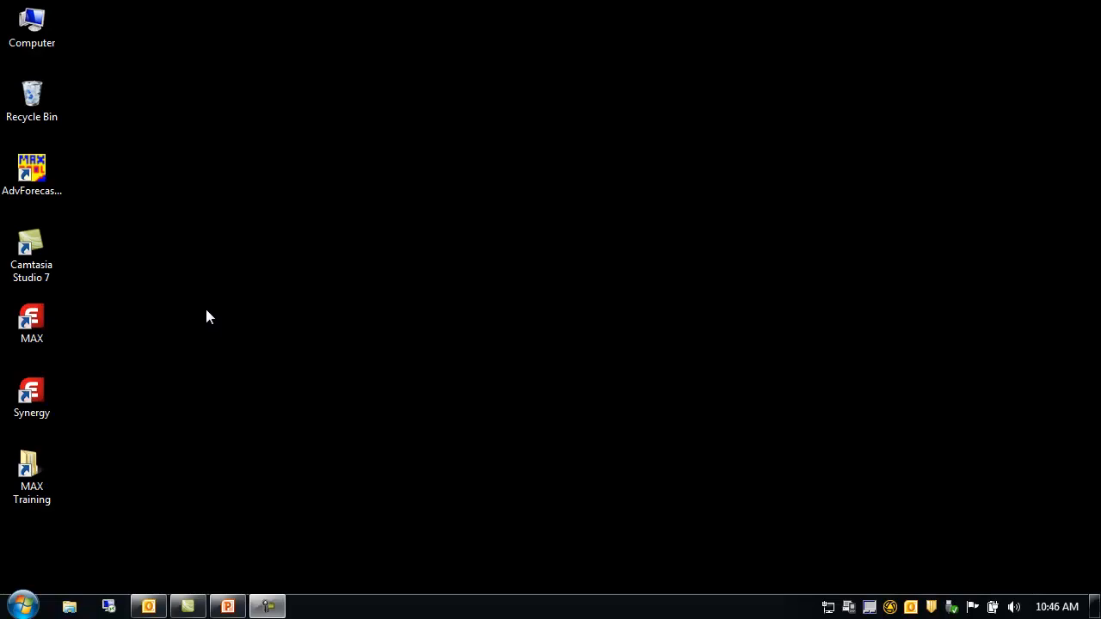
Step: Launch Exact MAX and log in to the MAX Training Database with the account password
double_click(28, 323)
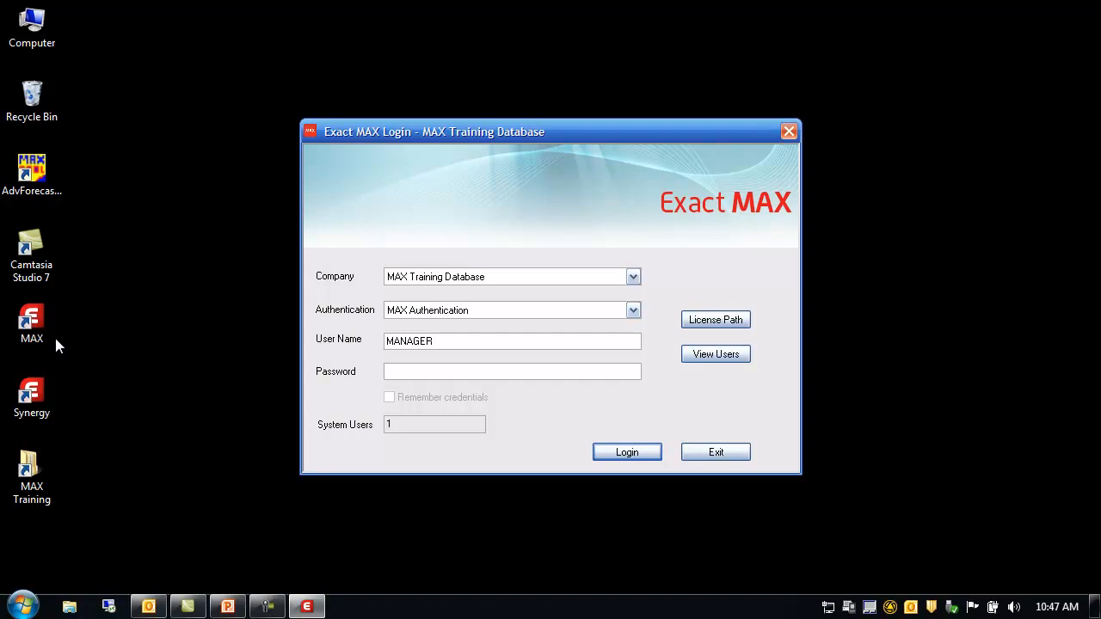
key("Caps_Lock")
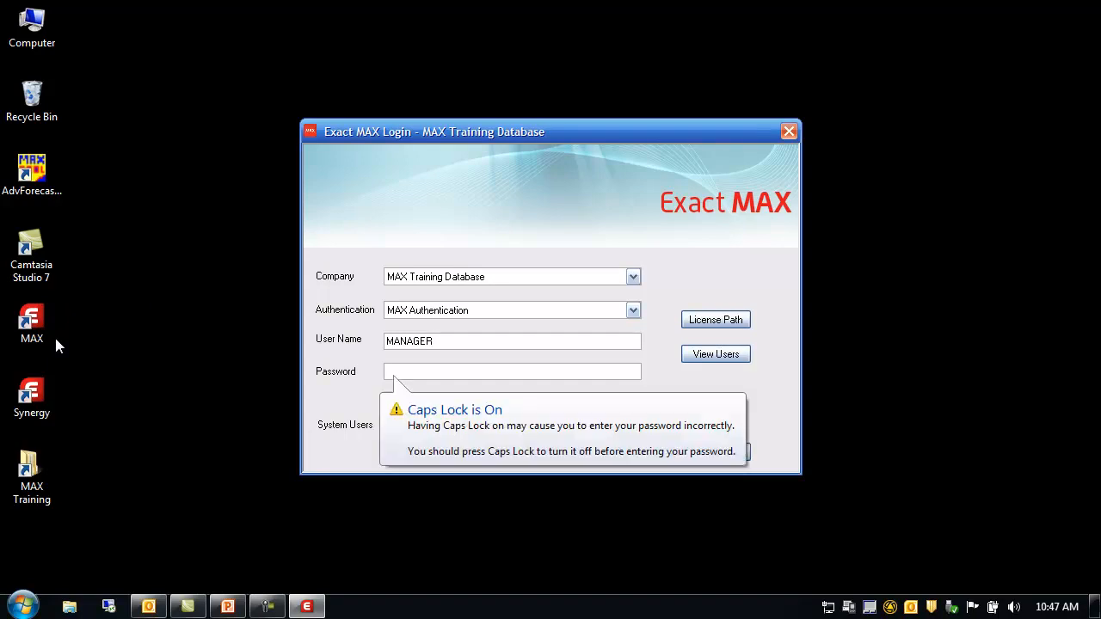
type("********")
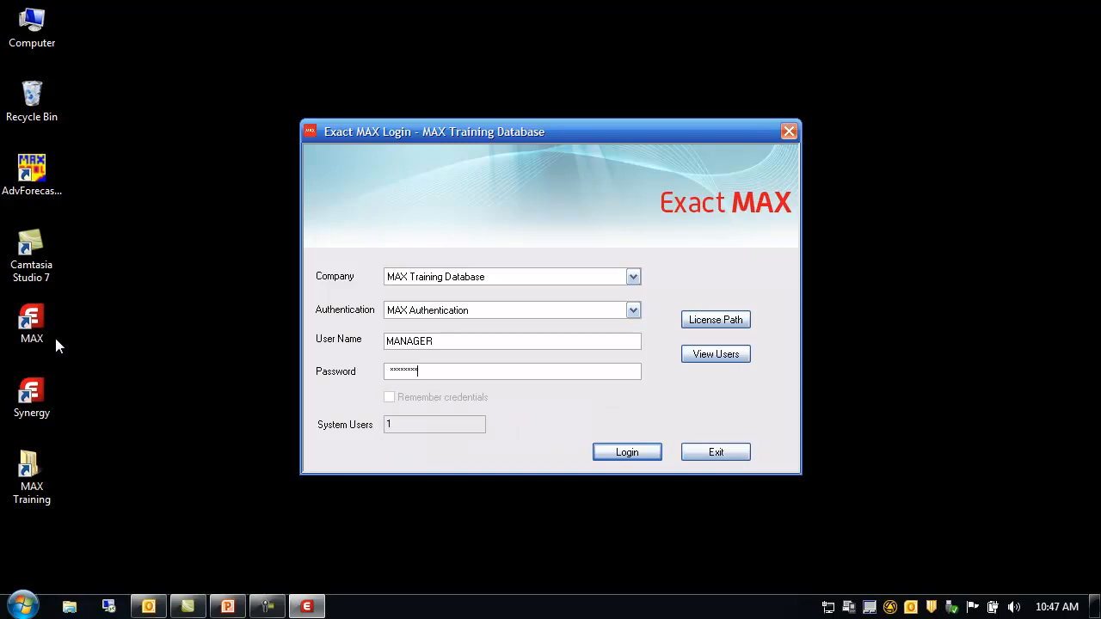
key("Return")
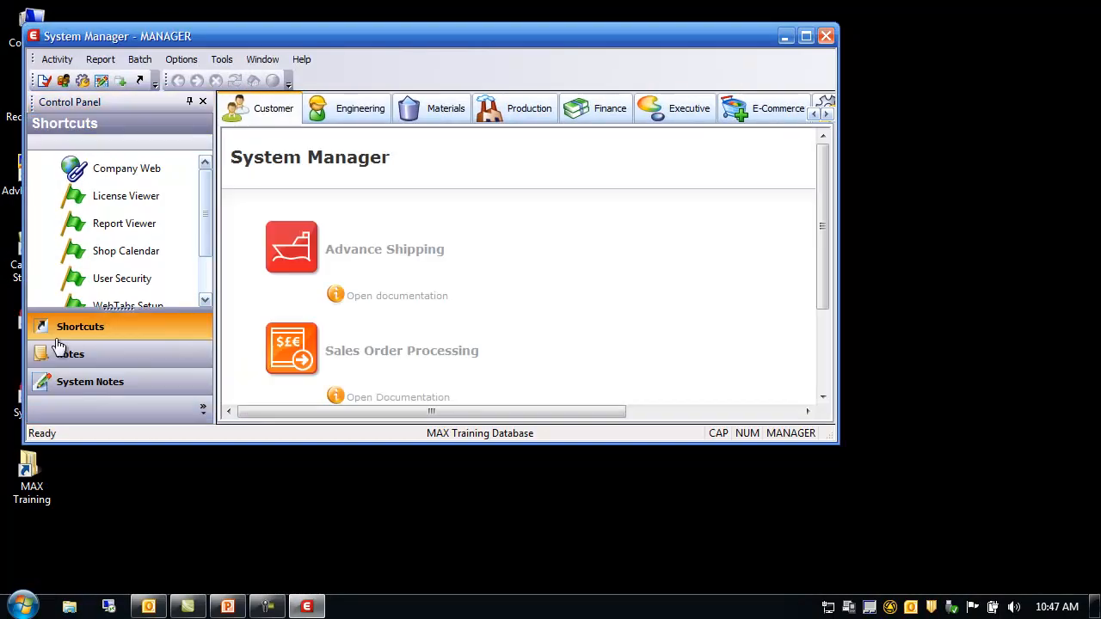
Step: Maximize the System Manager window
left_click(807, 37)
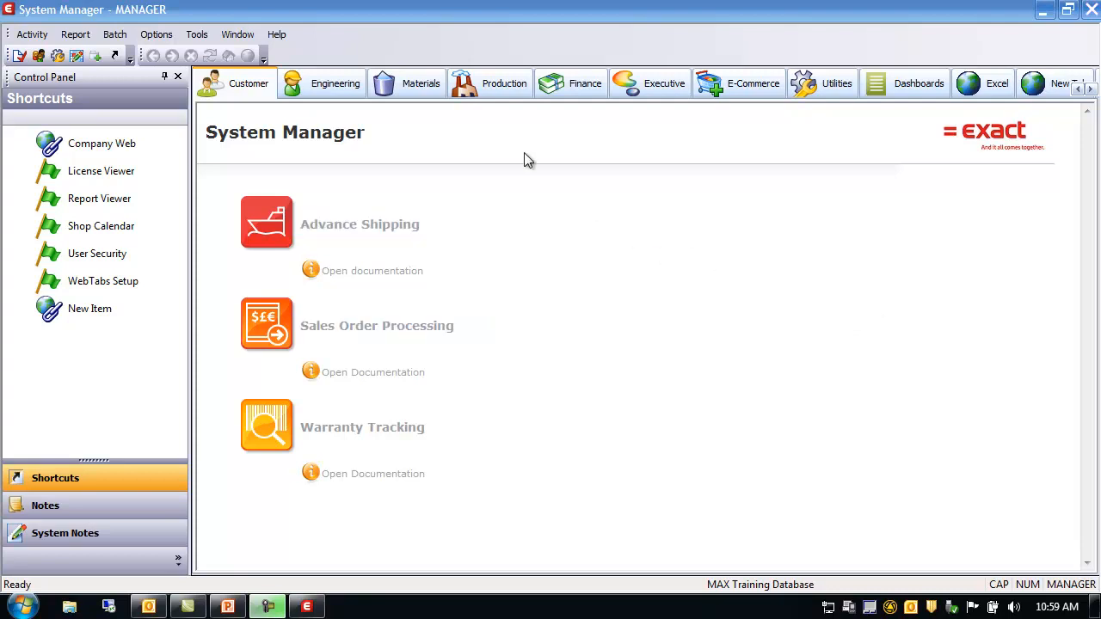
left_click(43, 35)
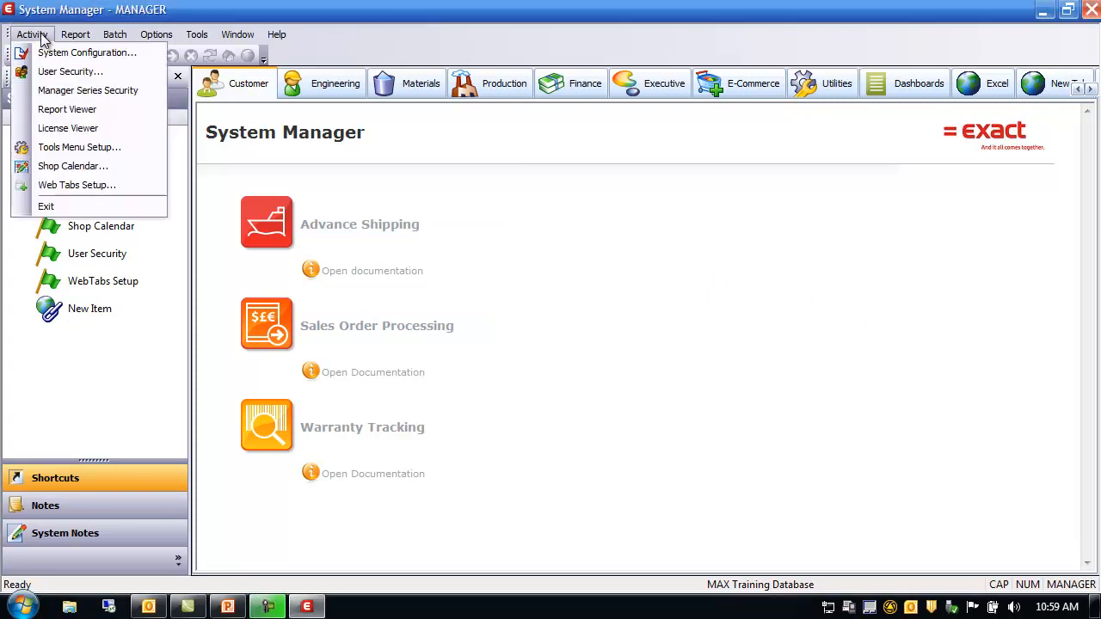
left_click(55, 56)
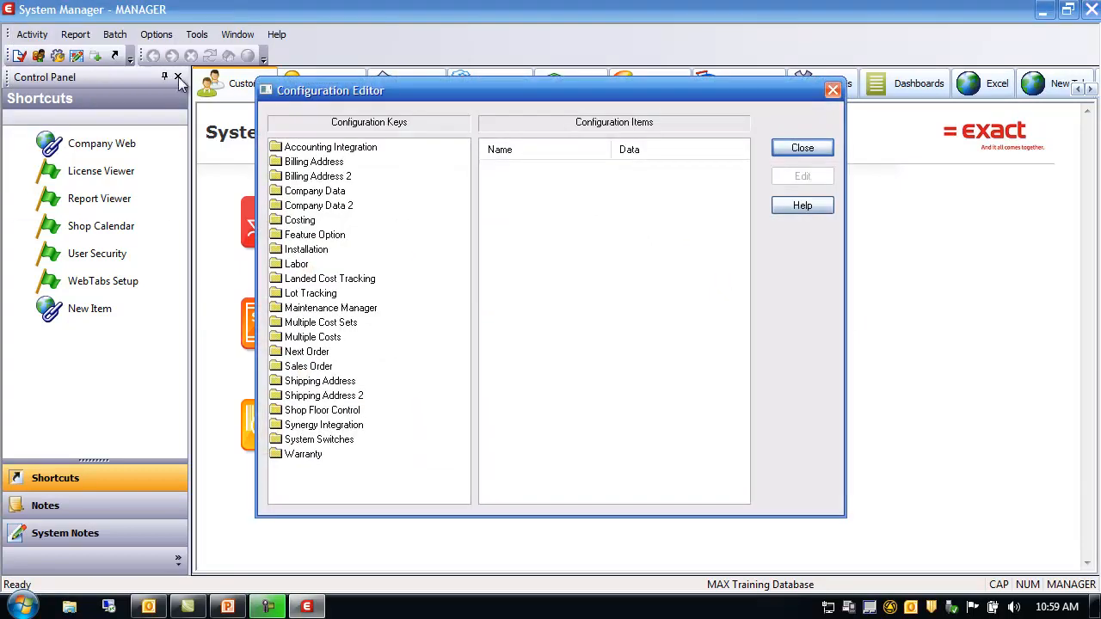
left_click(326, 367)
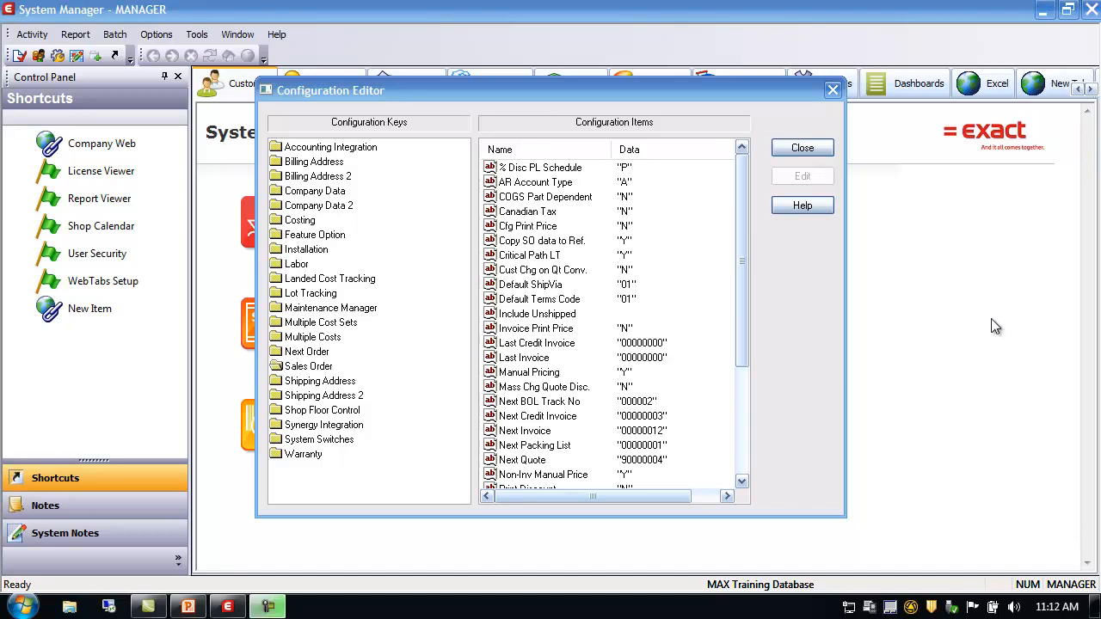
left_click(819, 147)
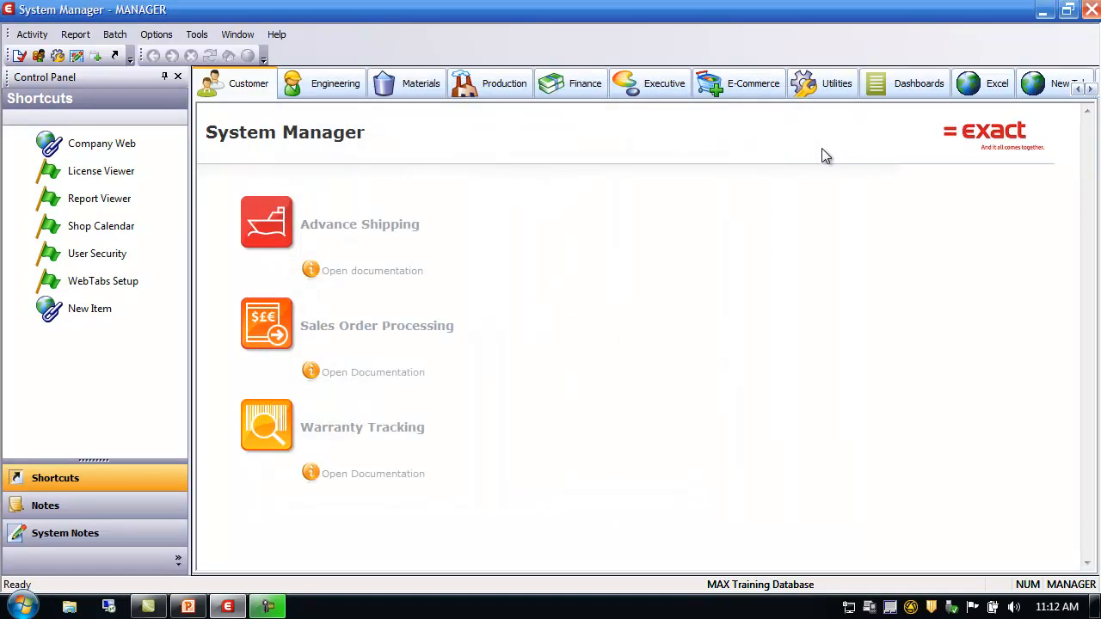
Step: Open Sales Order Processing maximized and go to Activity > SOP Data > SOP Code Data > Currency Codes
left_click(401, 326)
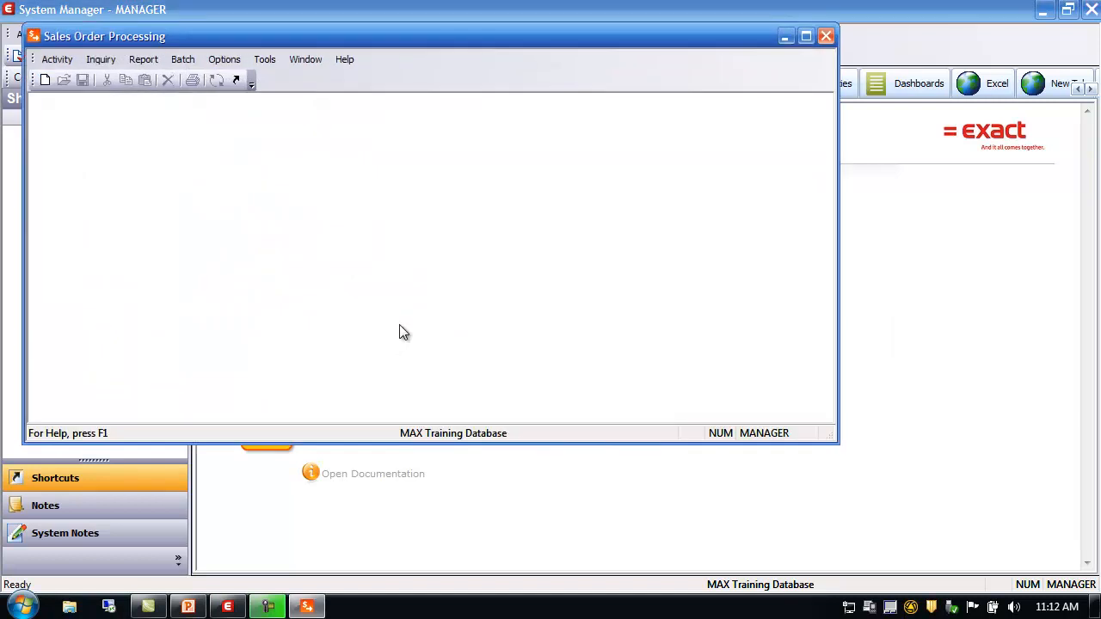
left_click(806, 37)
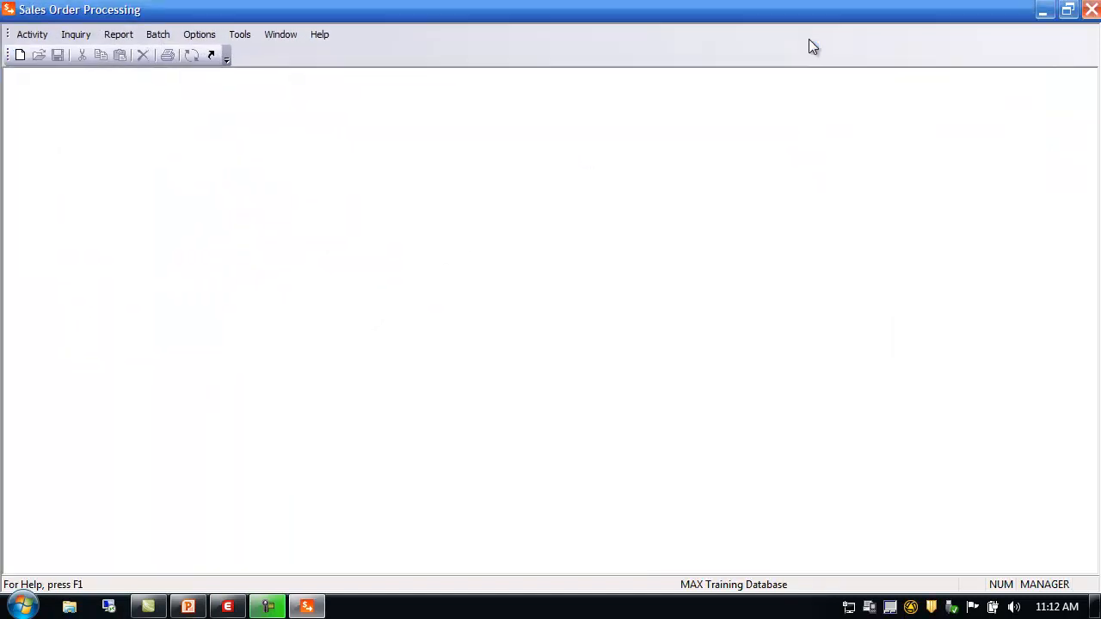
left_click(33, 39)
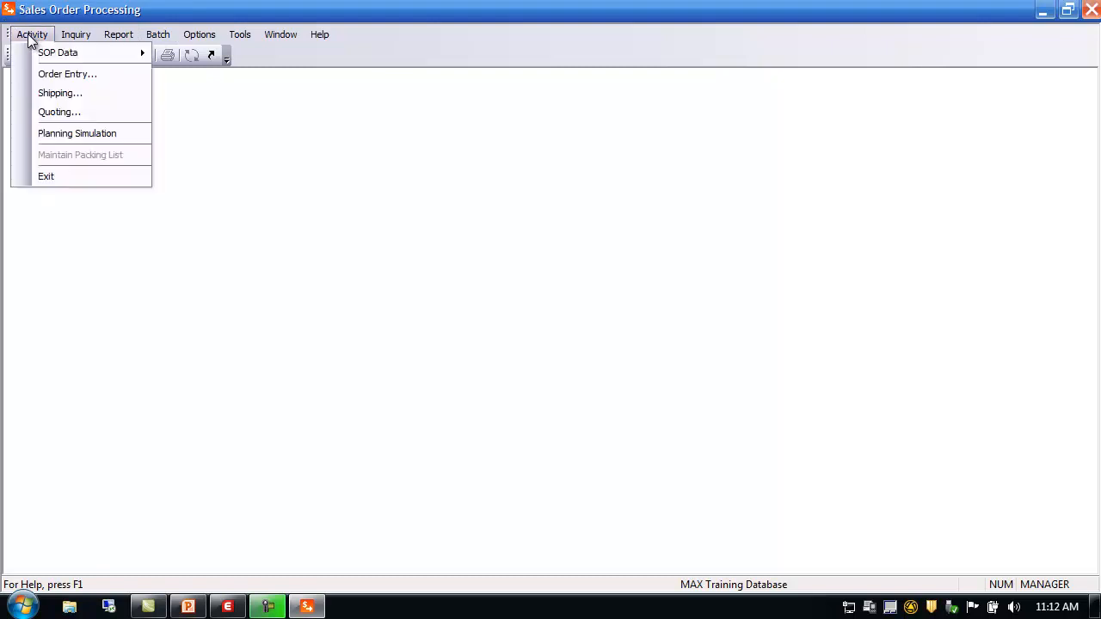
mouse_move(43, 57)
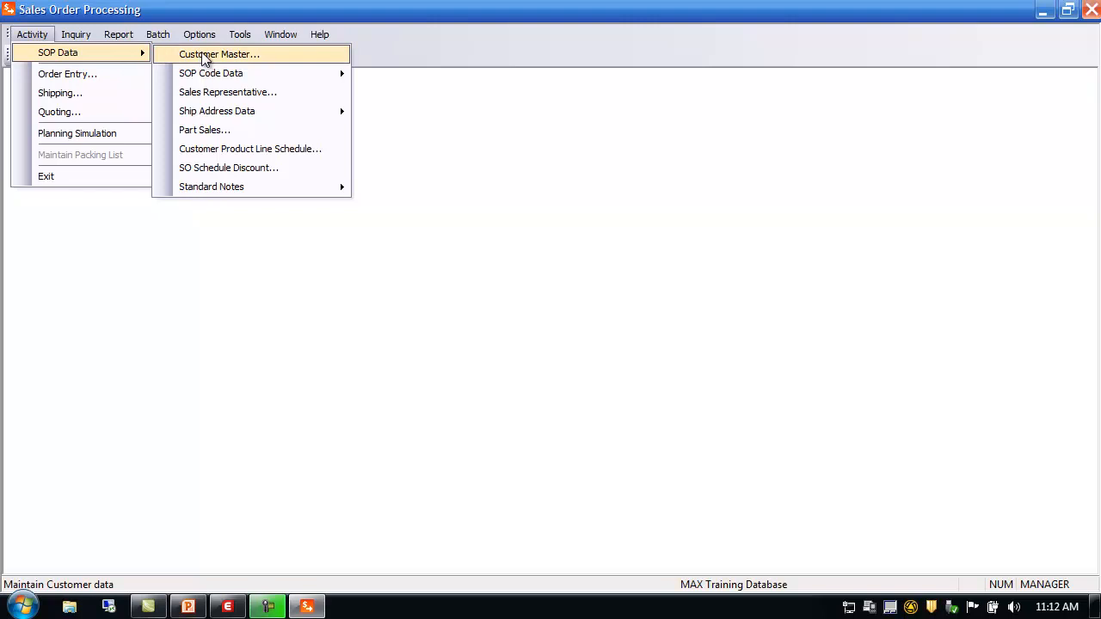
mouse_move(221, 184)
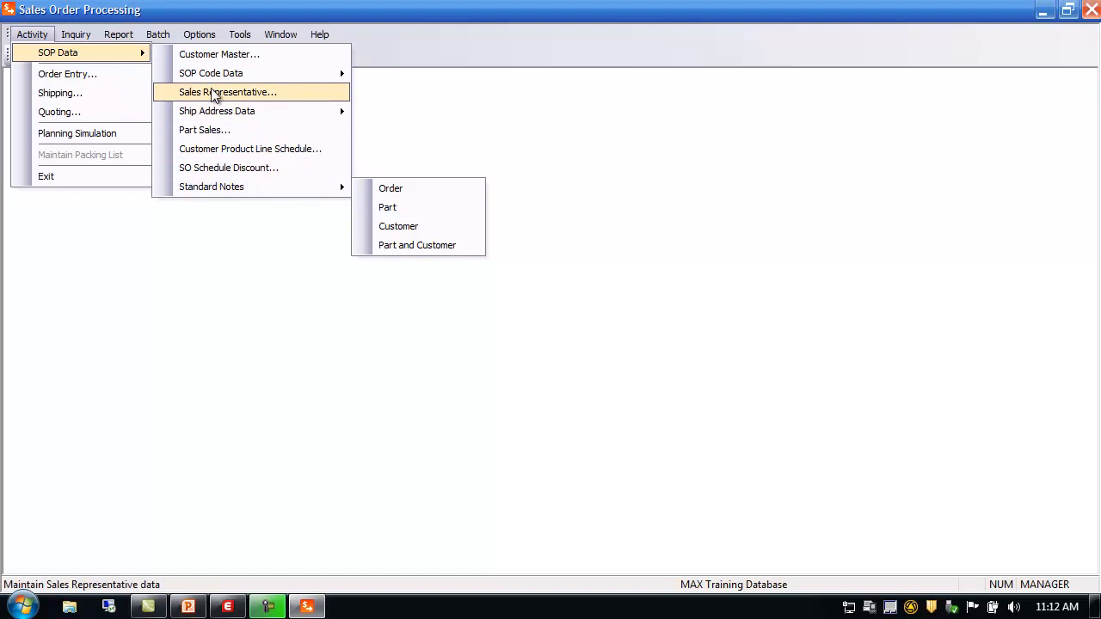
mouse_move(222, 80)
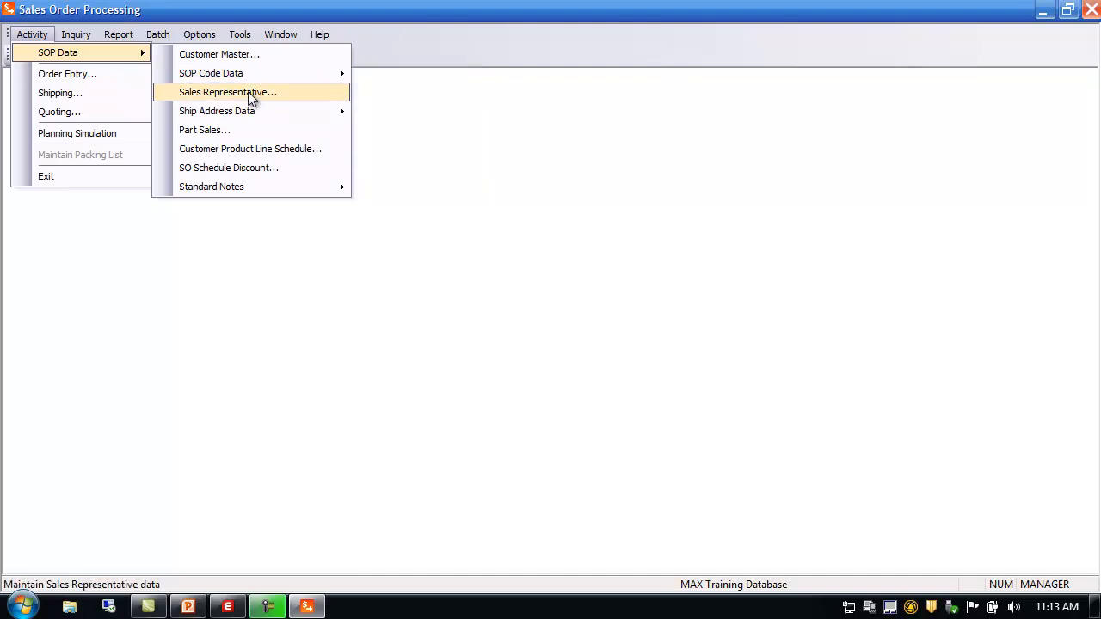
mouse_move(255, 119)
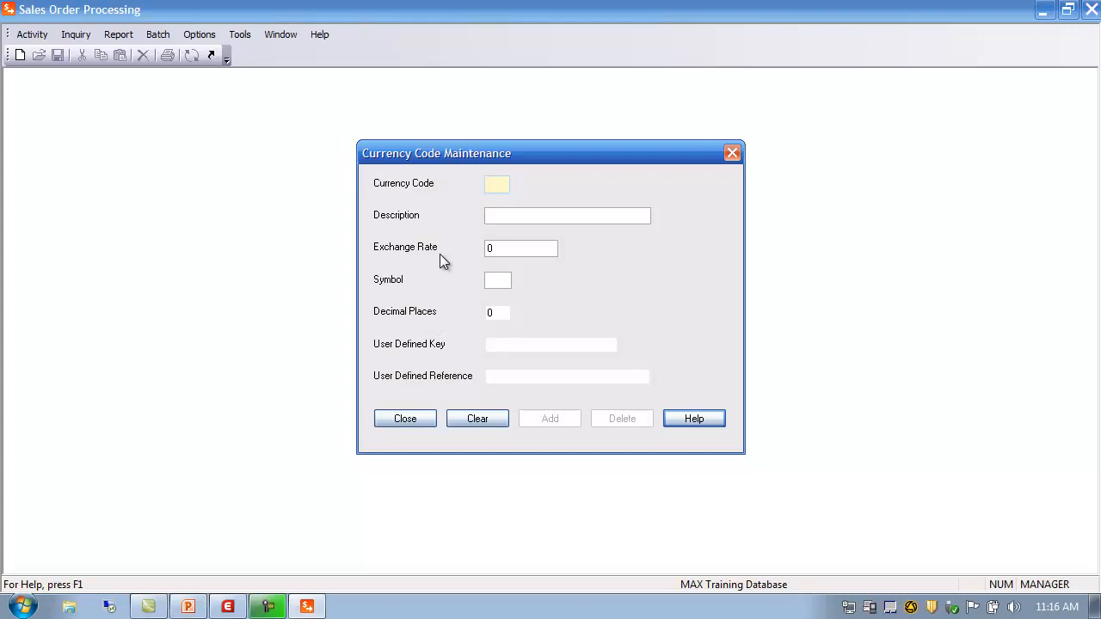
Step: Search the currency codes and load the US Dollar record
double_click(497, 188)
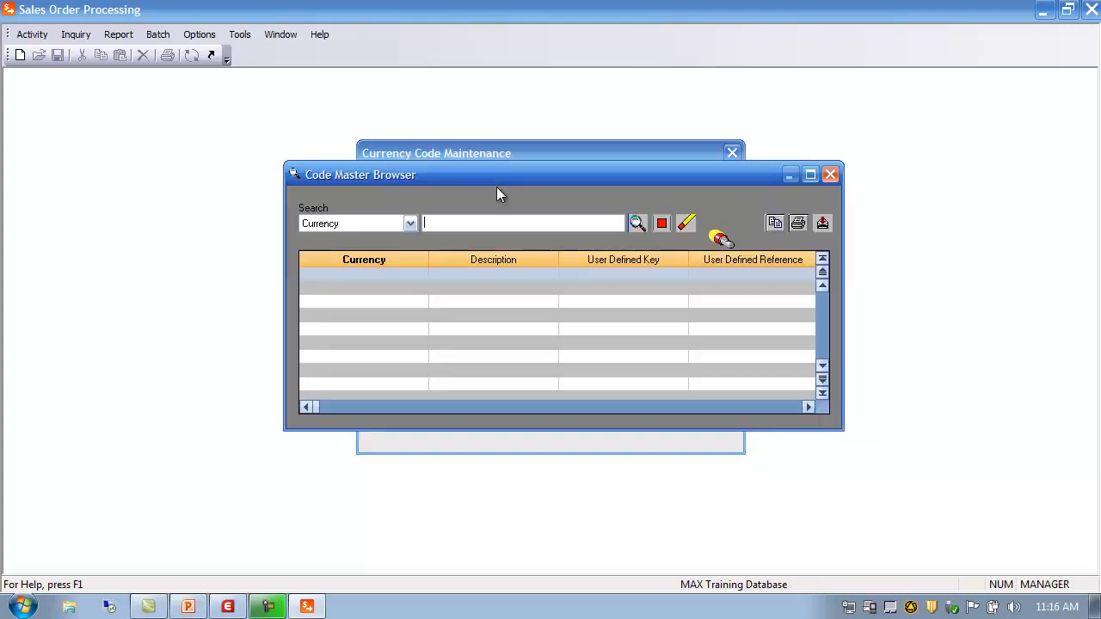
left_click(639, 222)
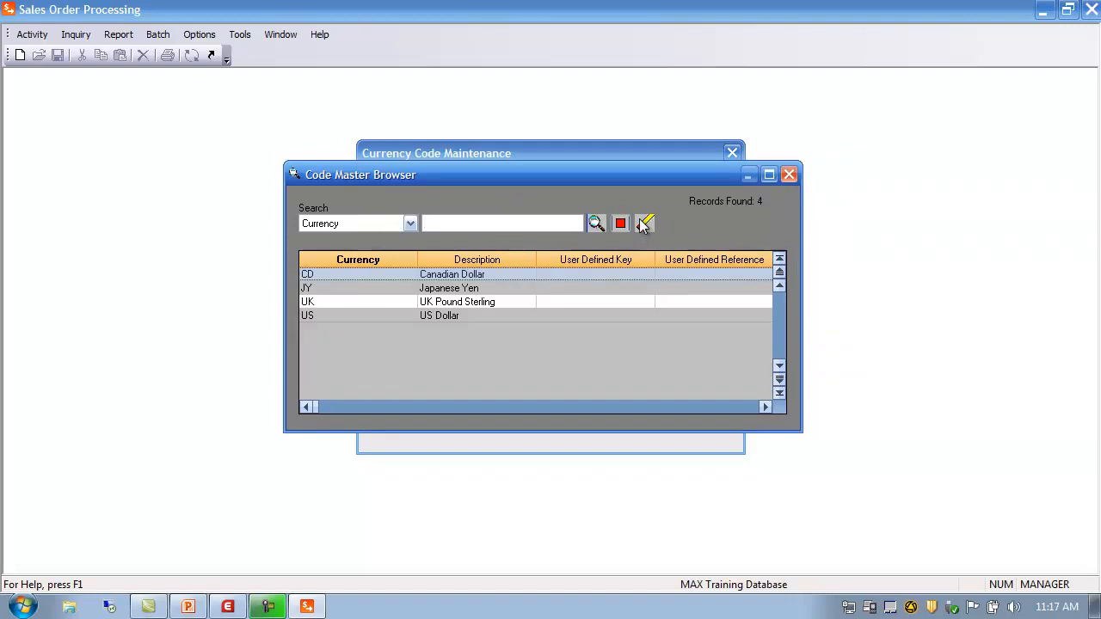
left_click(389, 317)
double_click(389, 318)
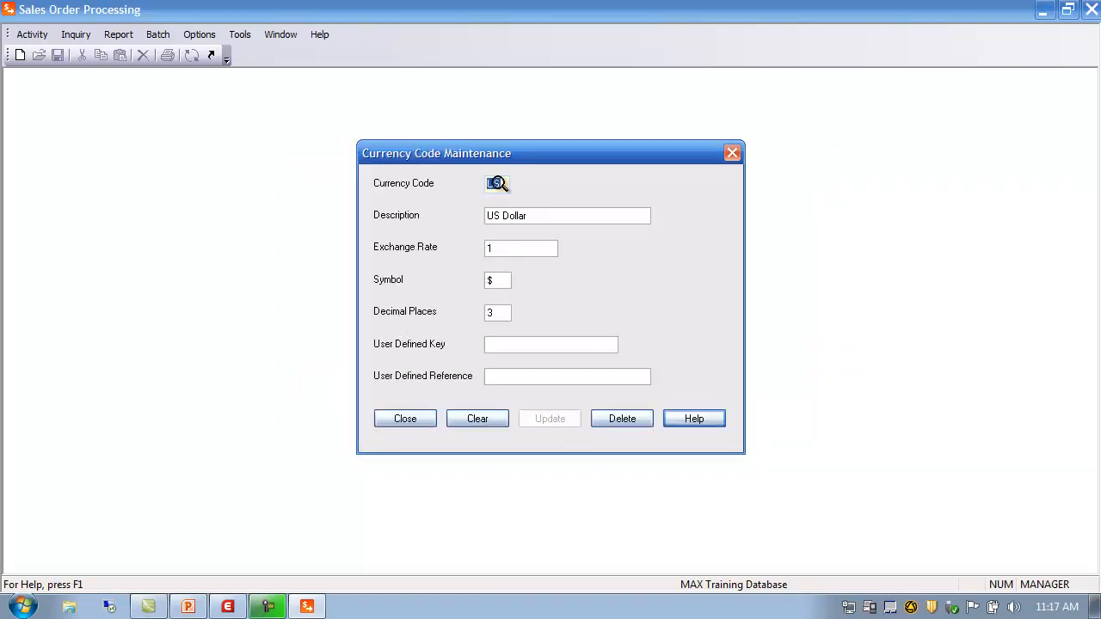
Step: Check the US Dollar rate 1, symbol $ and 3 decimals, then close the form
left_click(504, 248)
left_click(502, 281)
left_click(506, 313)
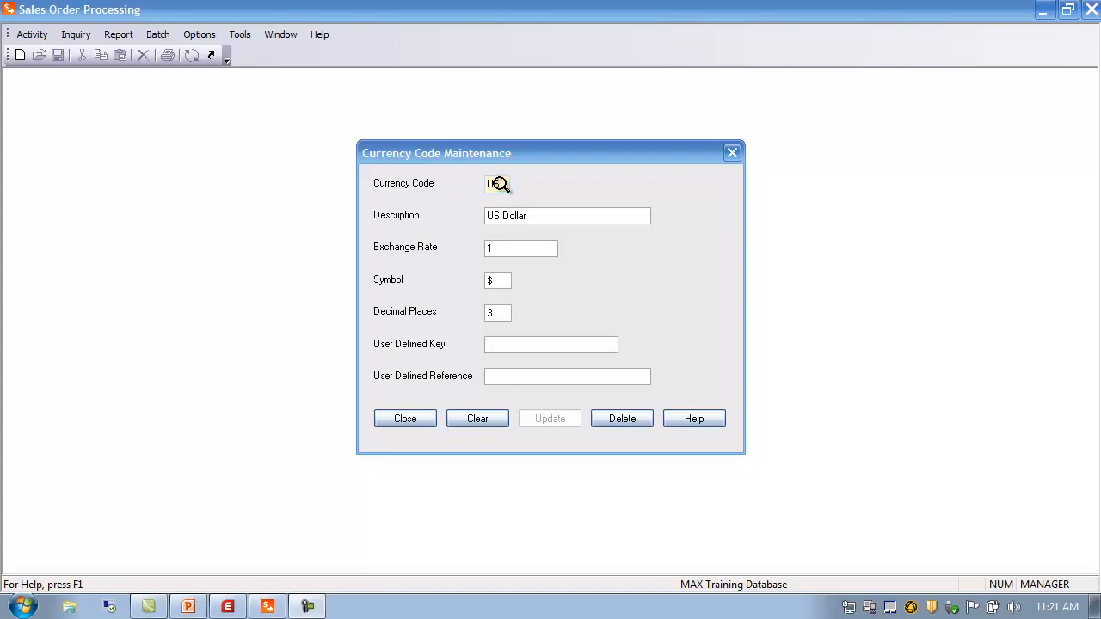
left_click(504, 185)
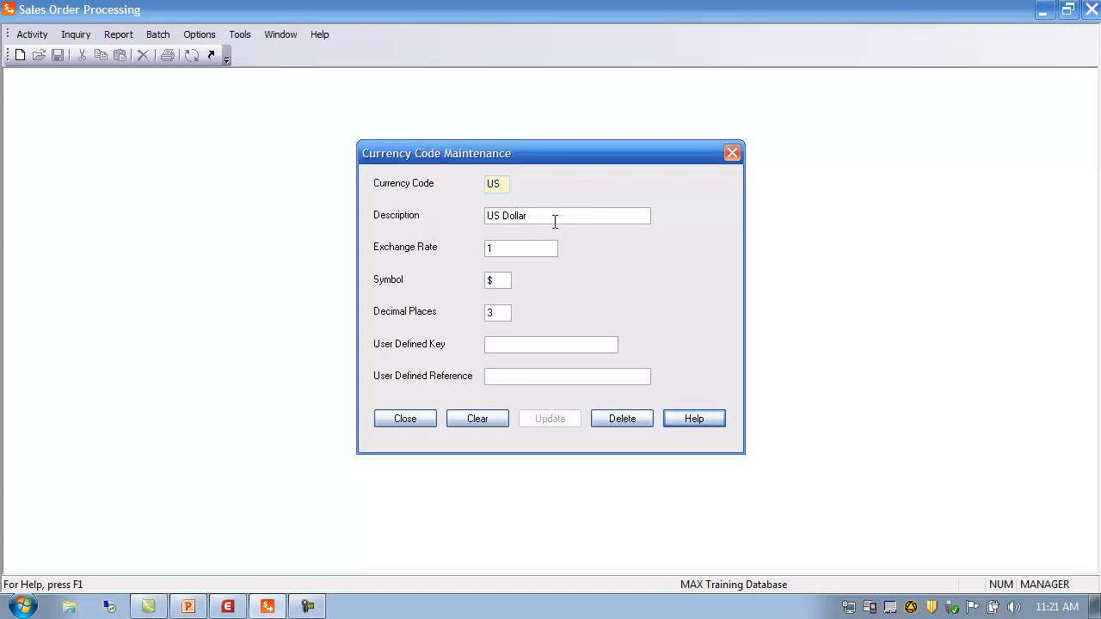
left_click(502, 280)
left_click(415, 421)
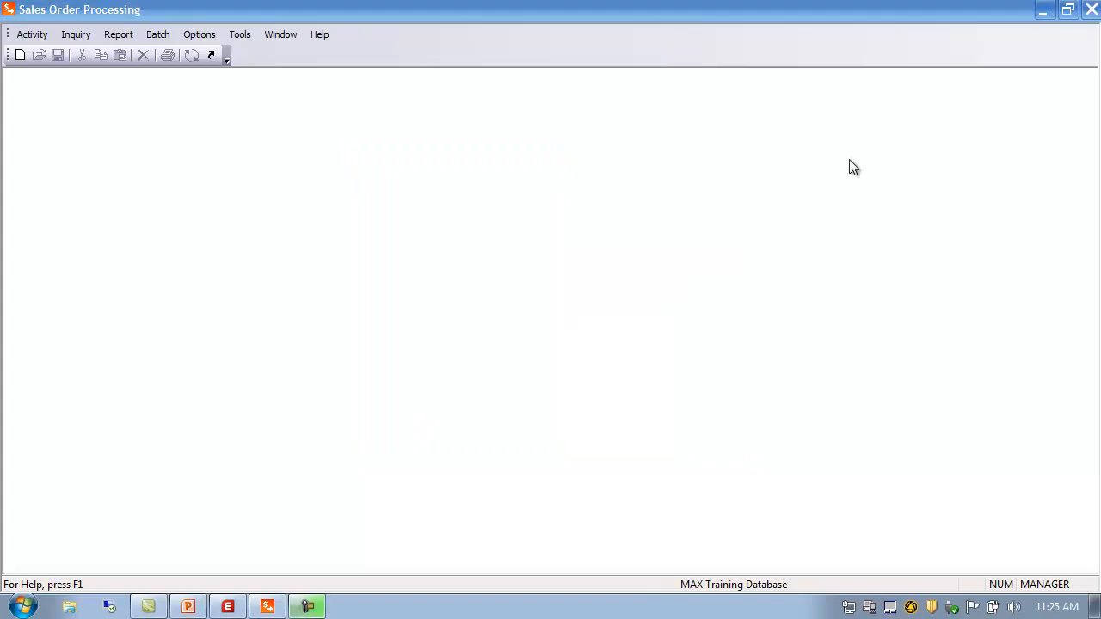
Step: Open Ship Via Code Maintenance from Activity > SOP Data > SOP Code Data
left_click(33, 37)
mouse_move(50, 55)
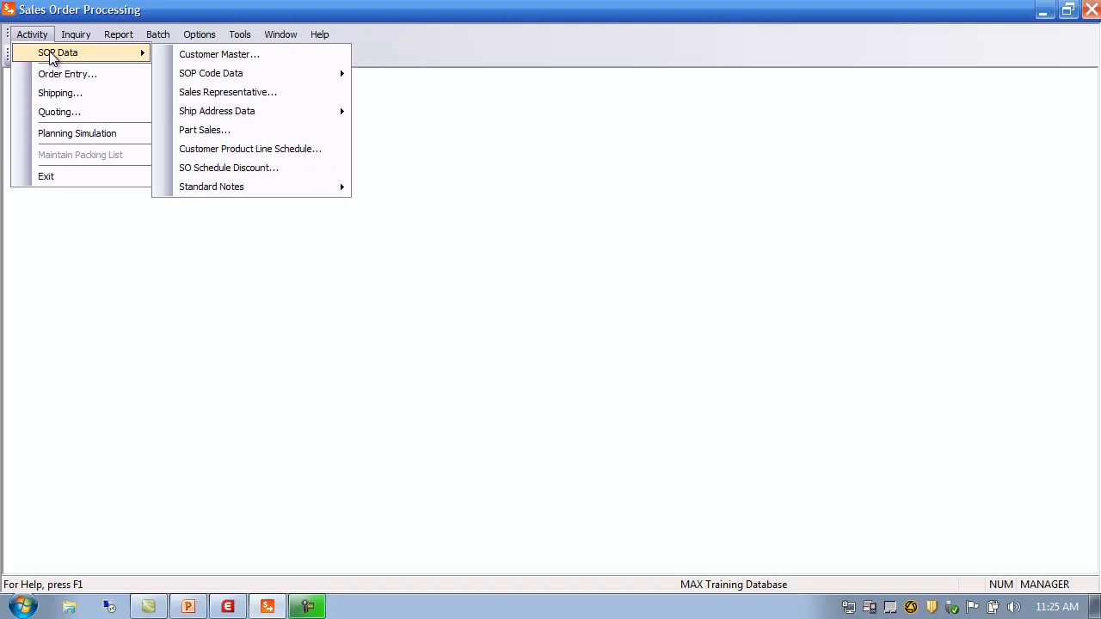
mouse_move(210, 76)
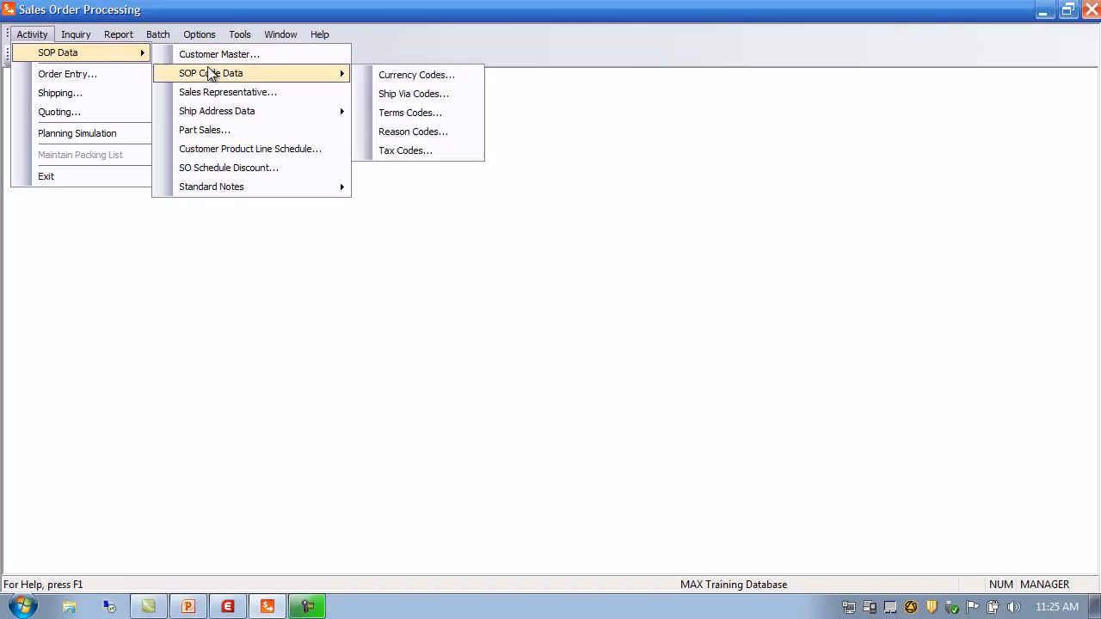
left_click(421, 94)
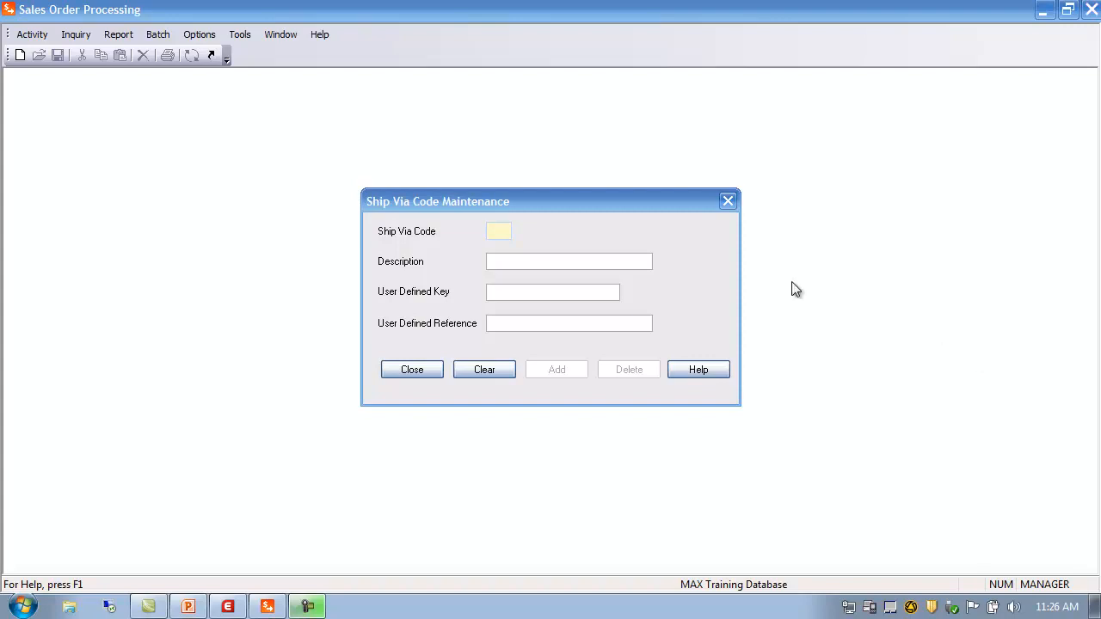
Step: Search the ship-via codes and load record 01, Federal Express
left_click(493, 231)
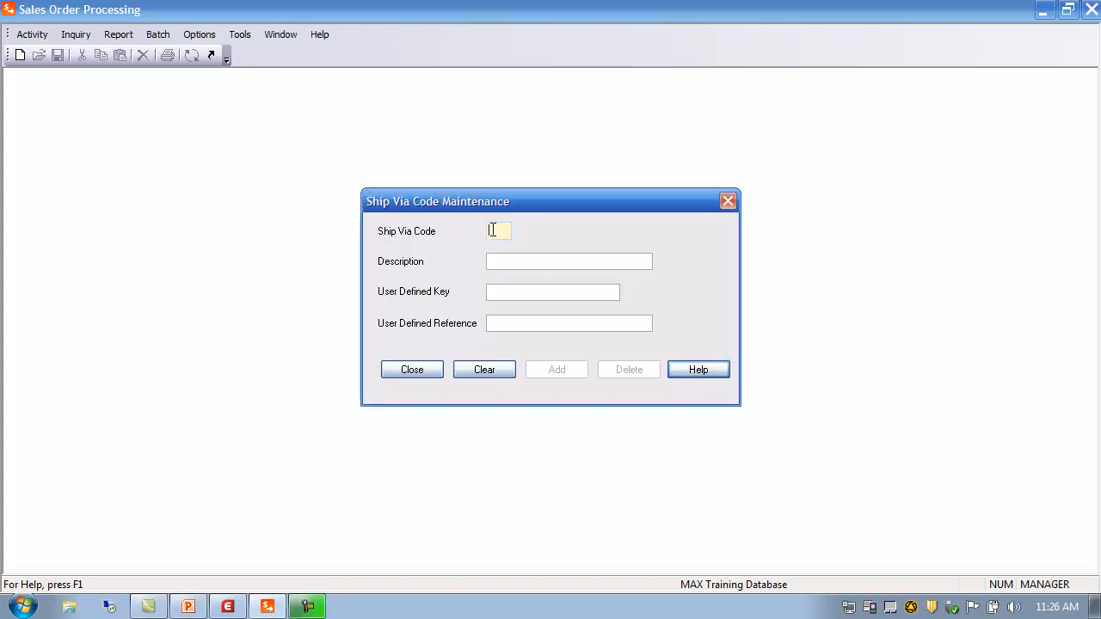
double_click(493, 230)
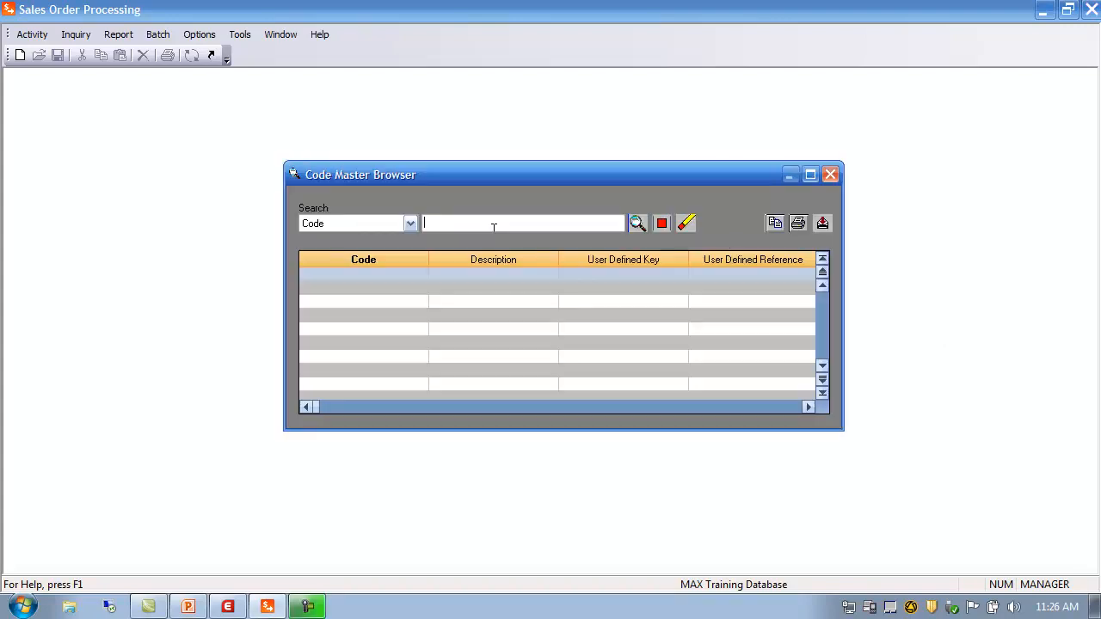
left_click(638, 223)
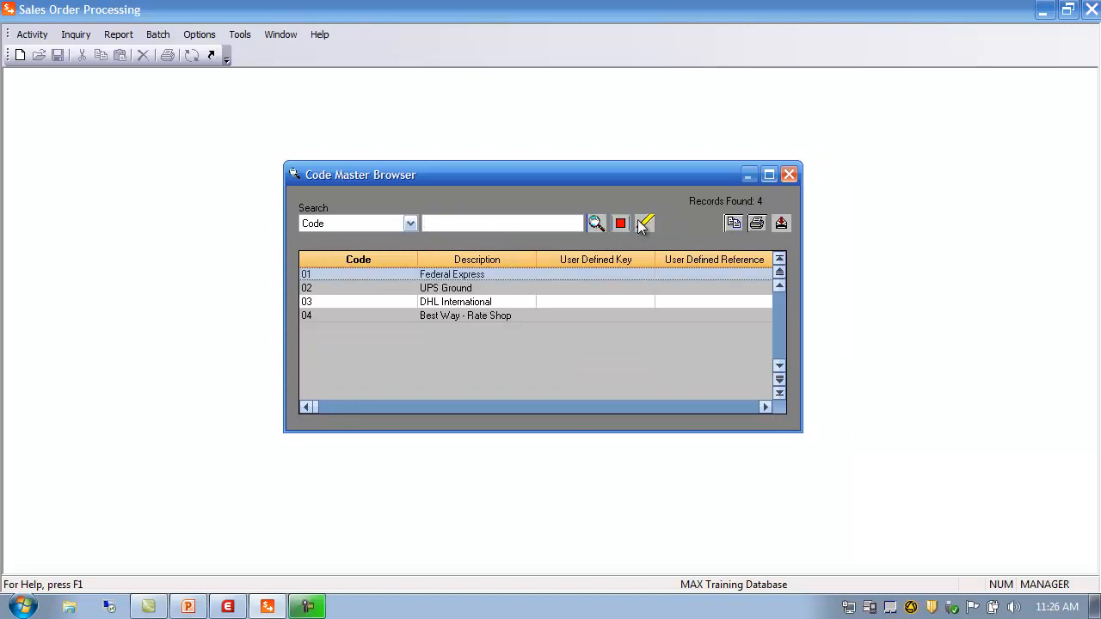
double_click(332, 274)
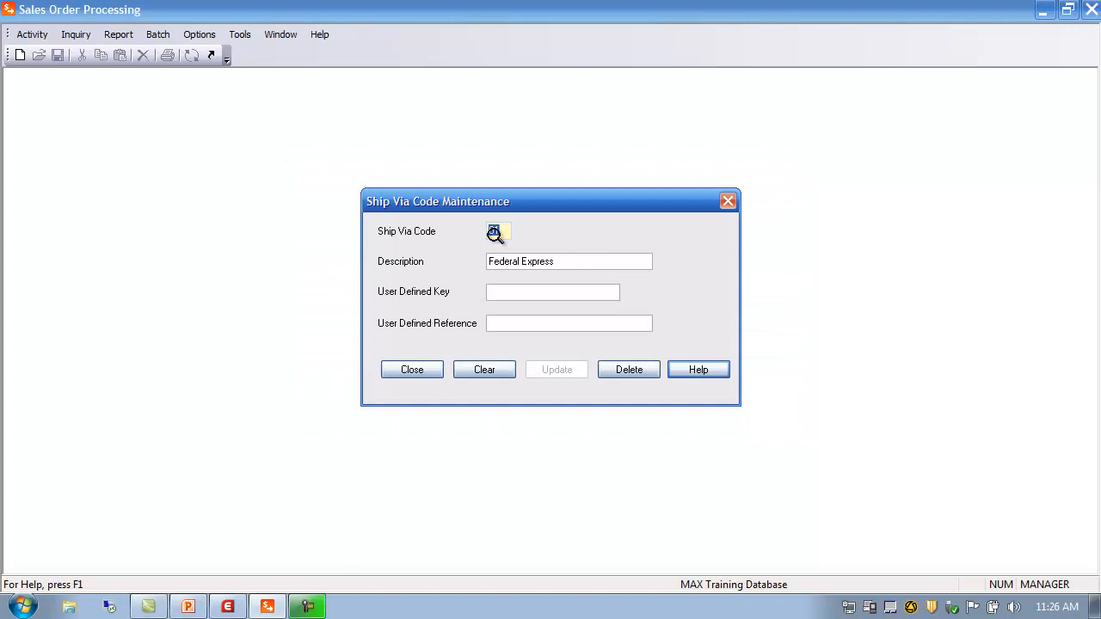
Step: Add ship-via code 05 with description 'Green Line', then close the maintenance form
left_click(570, 262)
left_click(533, 294)
left_click(496, 230)
type("05")
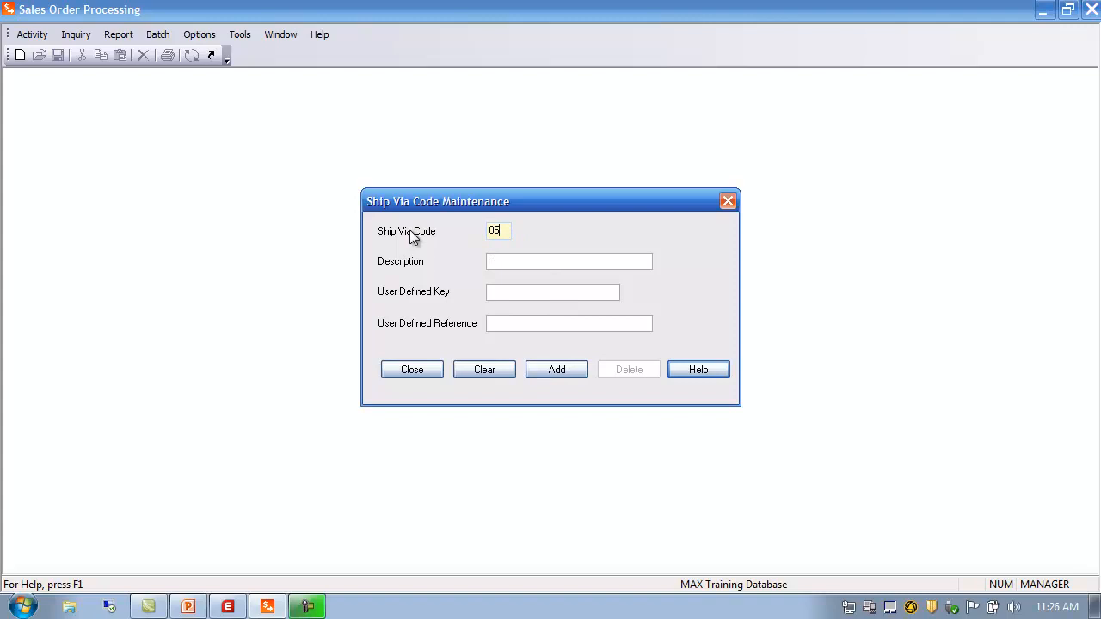
left_click(561, 262)
type("Green Line")
left_click(566, 375)
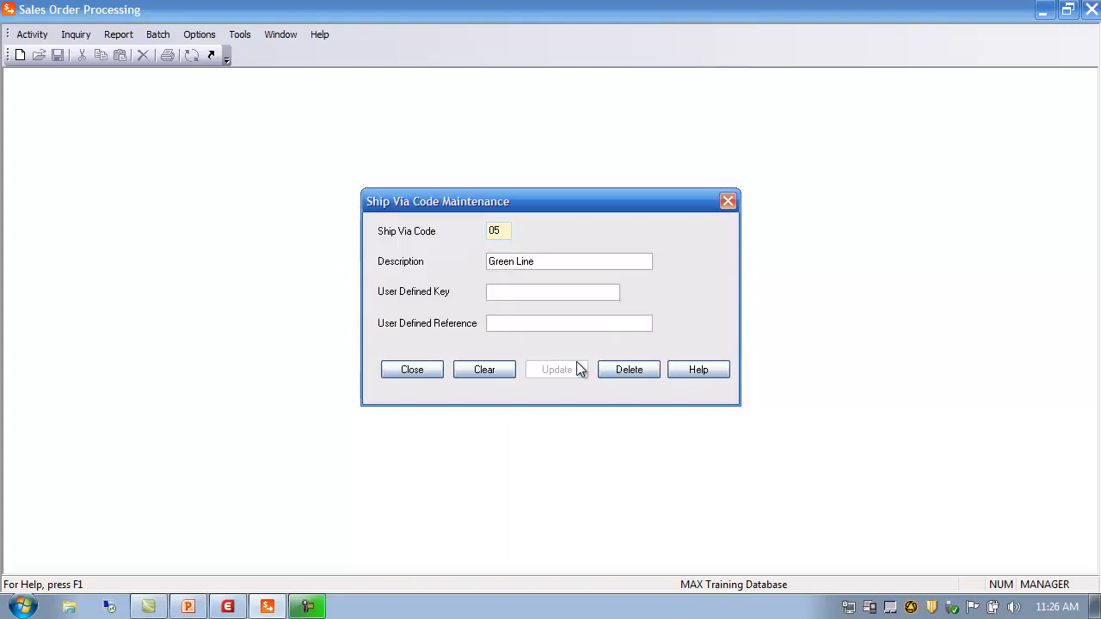
left_click(416, 370)
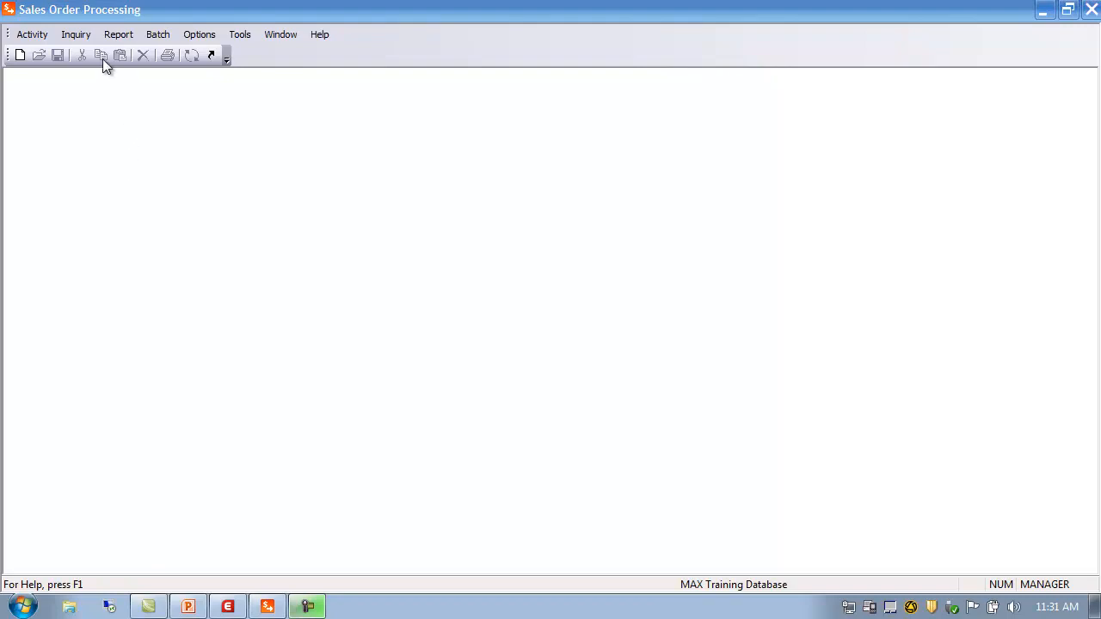
Step: Open Terms Code Maintenance from Activity > SOP Data > SOP Code Data
left_click(37, 36)
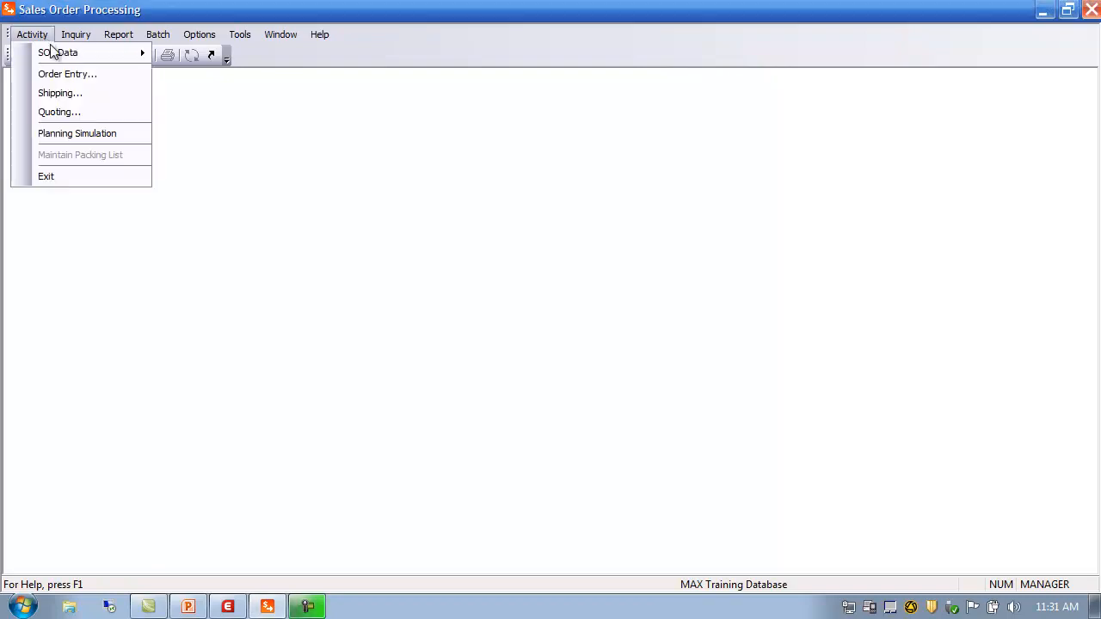
mouse_move(59, 55)
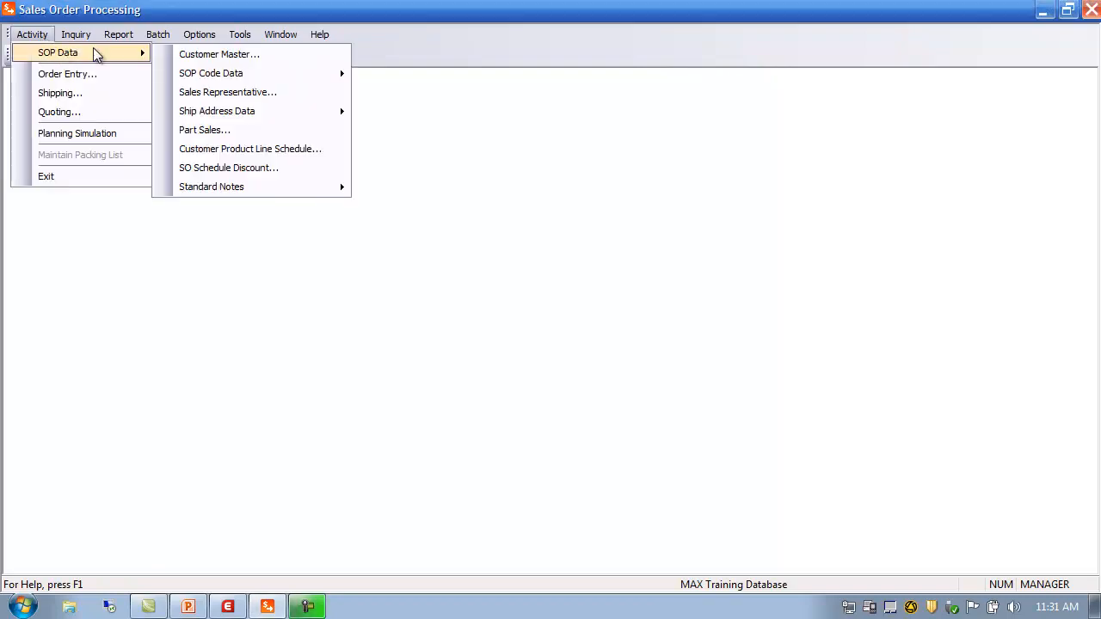
mouse_move(217, 76)
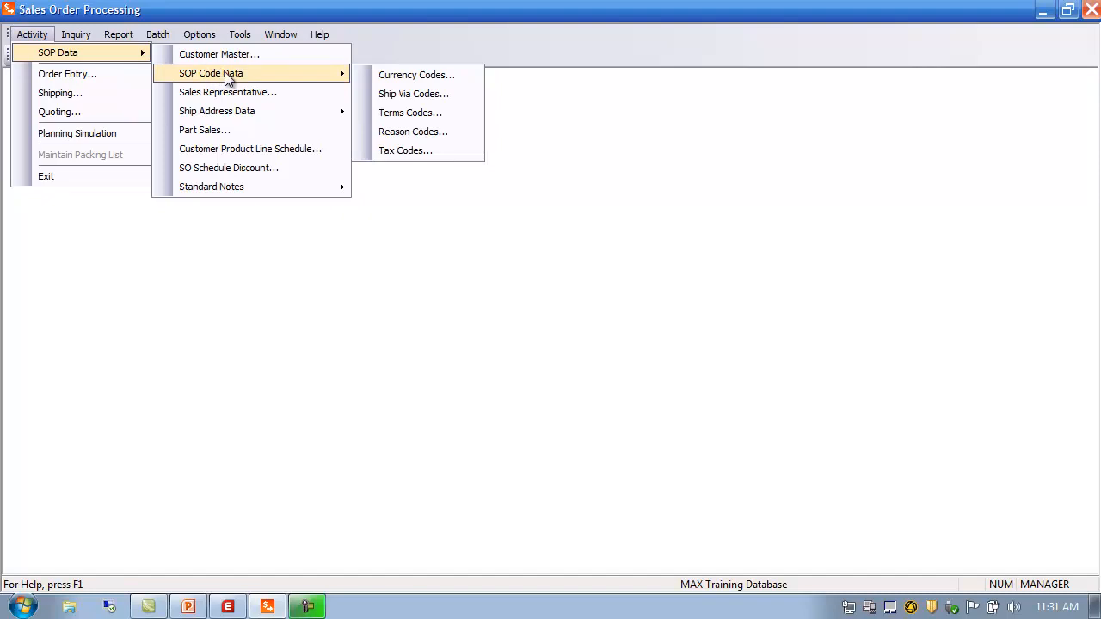
left_click(413, 113)
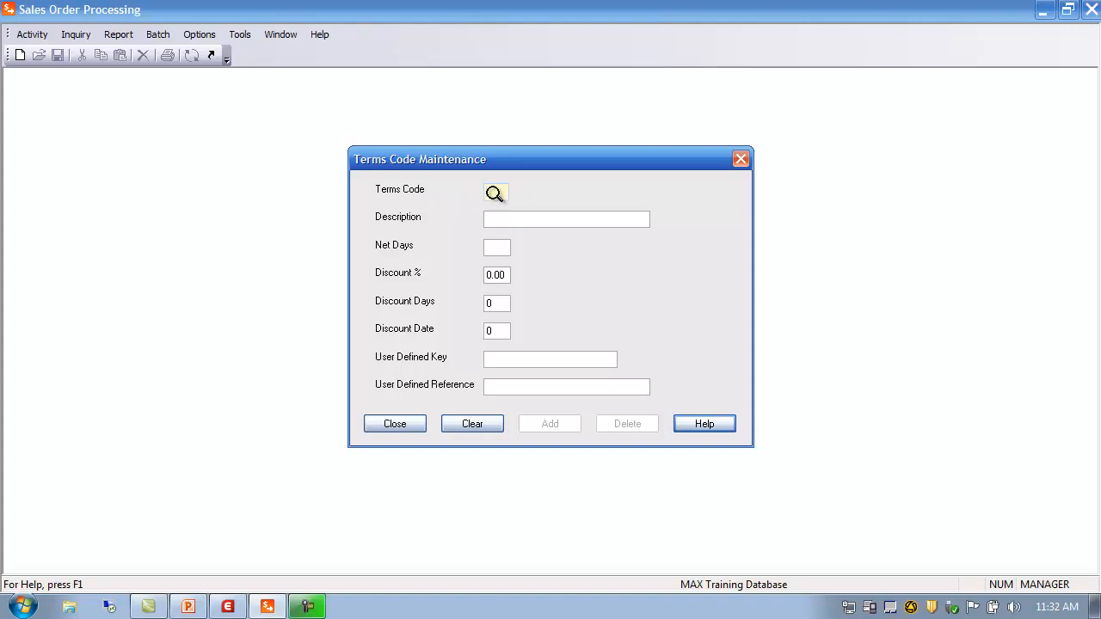
Step: Search the terms codes and load code 02, Net 30
left_click(494, 193)
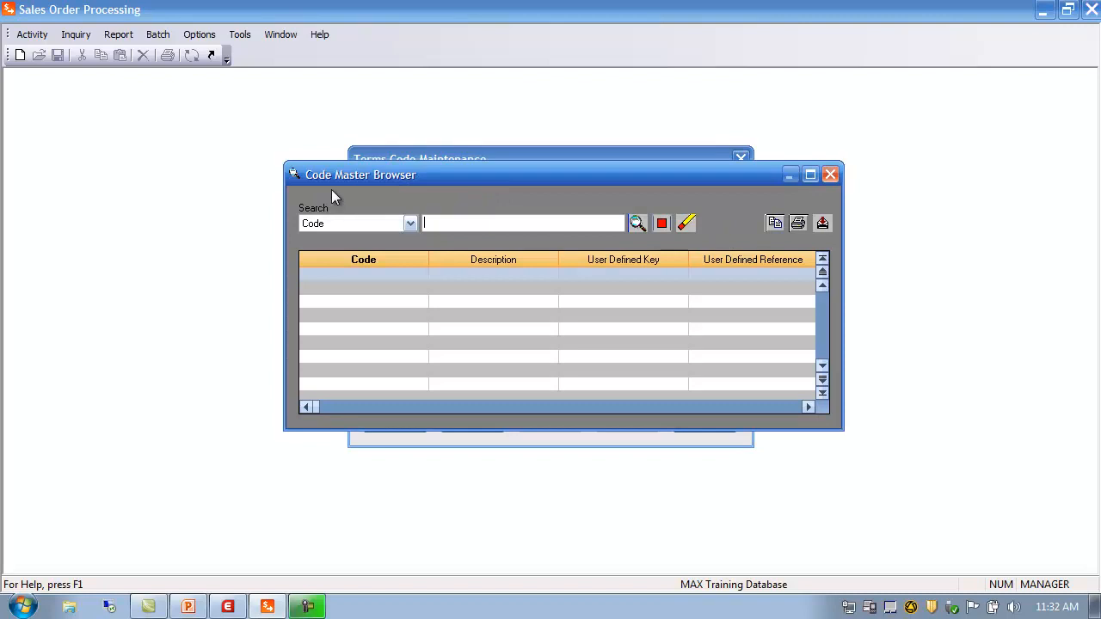
left_click(637, 223)
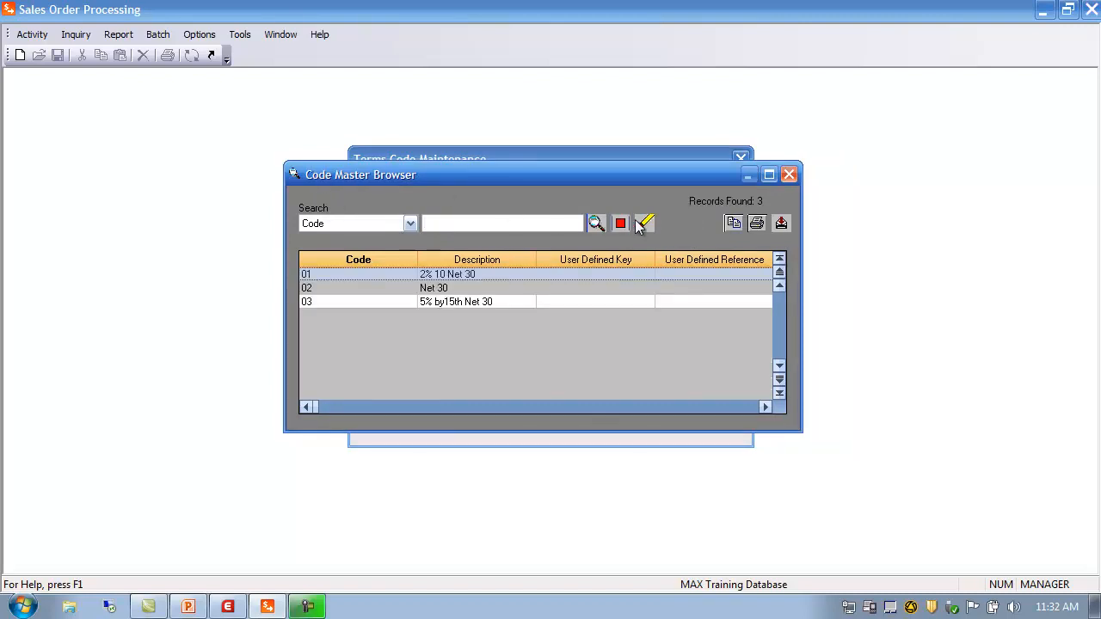
double_click(317, 291)
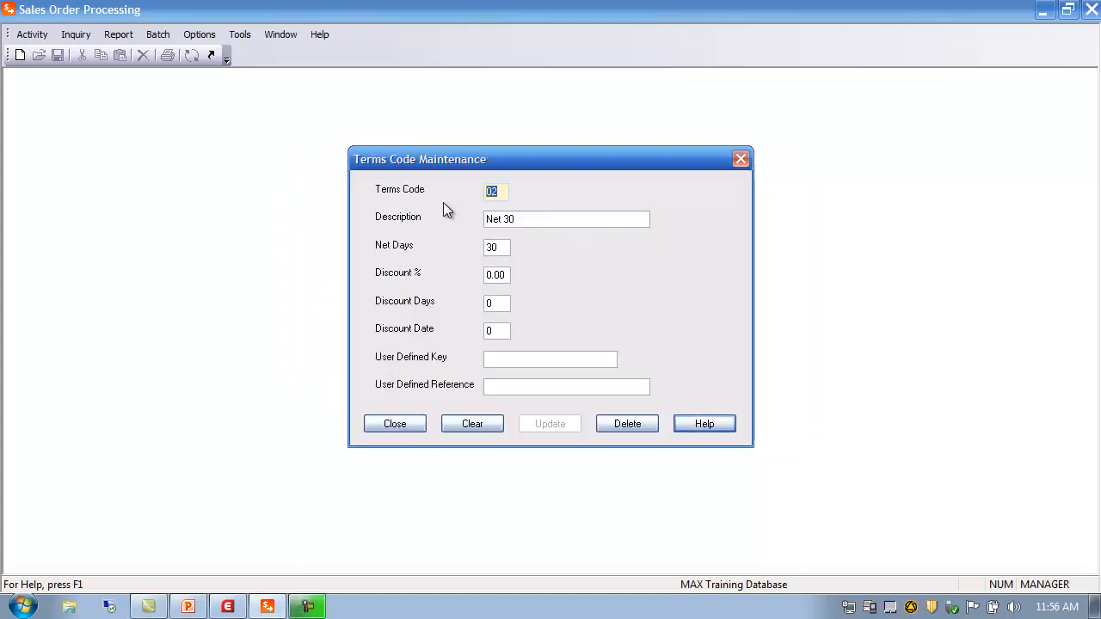
Step: Enter terms code 07 with description 'Freight' and 30 net days
type("07")
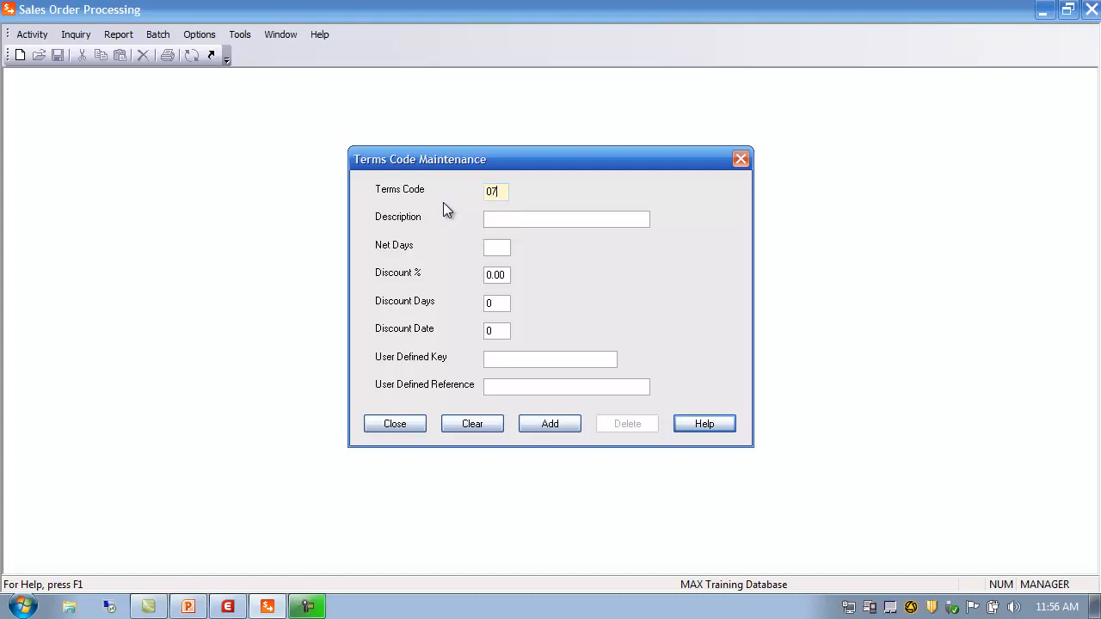
left_click(514, 221)
type("Freight")
key("Tab")
type("30")
Step: Set a 15% discount and discount date 15, then add the 07 record
left_click(509, 275)
key("BackSpace")
key("BackSpace")
key("BackSpace")
key("BackSpace")
type("15")
double_click(507, 306)
type("15")
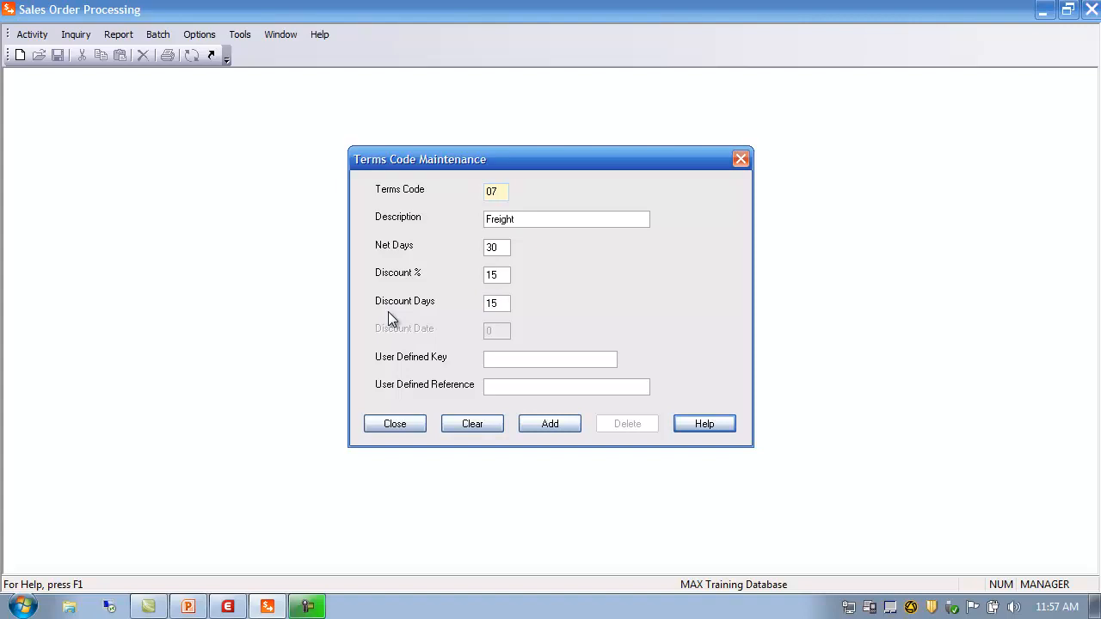
key("BackSpace")
key("BackSpace")
type("0")
left_click(491, 332)
left_click_drag(472, 336, 349, 355)
type("15")
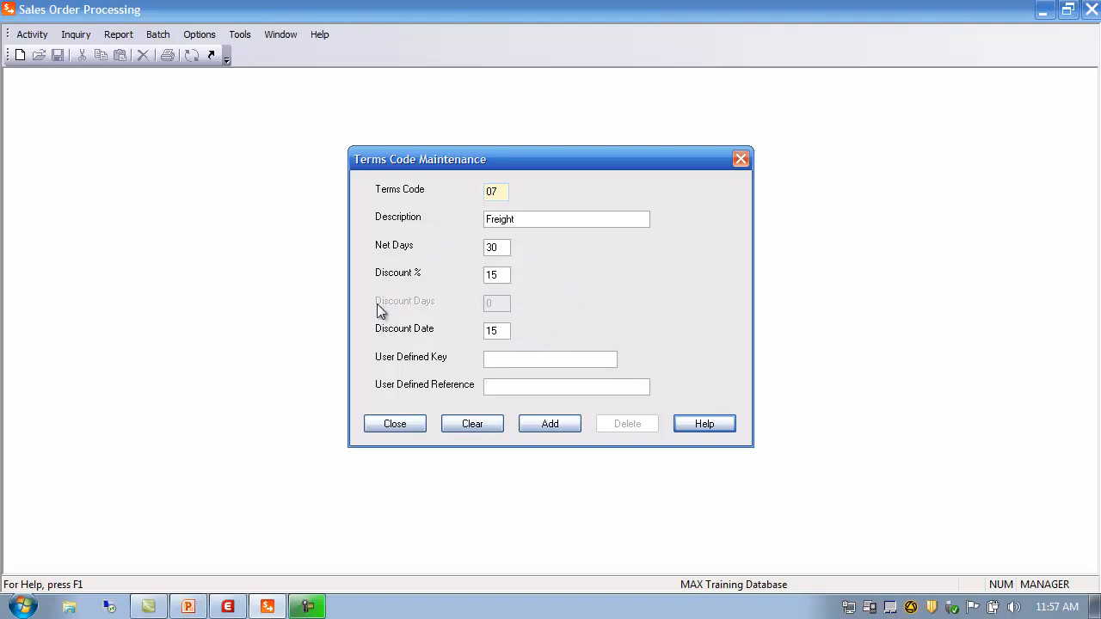
left_click_drag(505, 275, 399, 281)
left_click(560, 425)
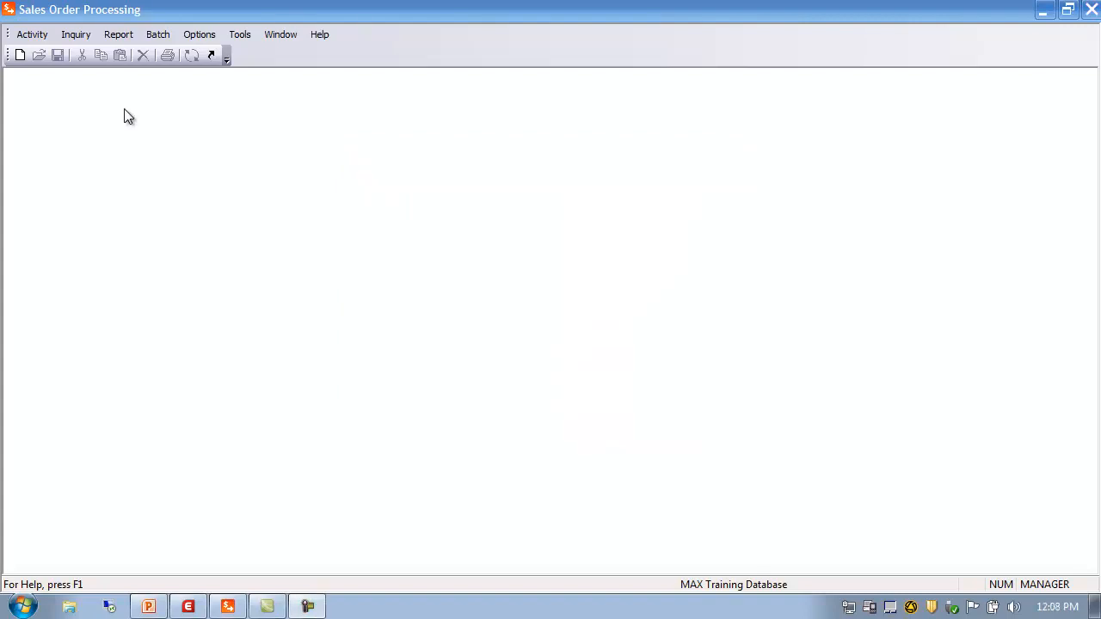
Step: Open Tax Code Maintenance from Activity > SOP Data > SOP Code Data > Tax Codes
left_click(40, 36)
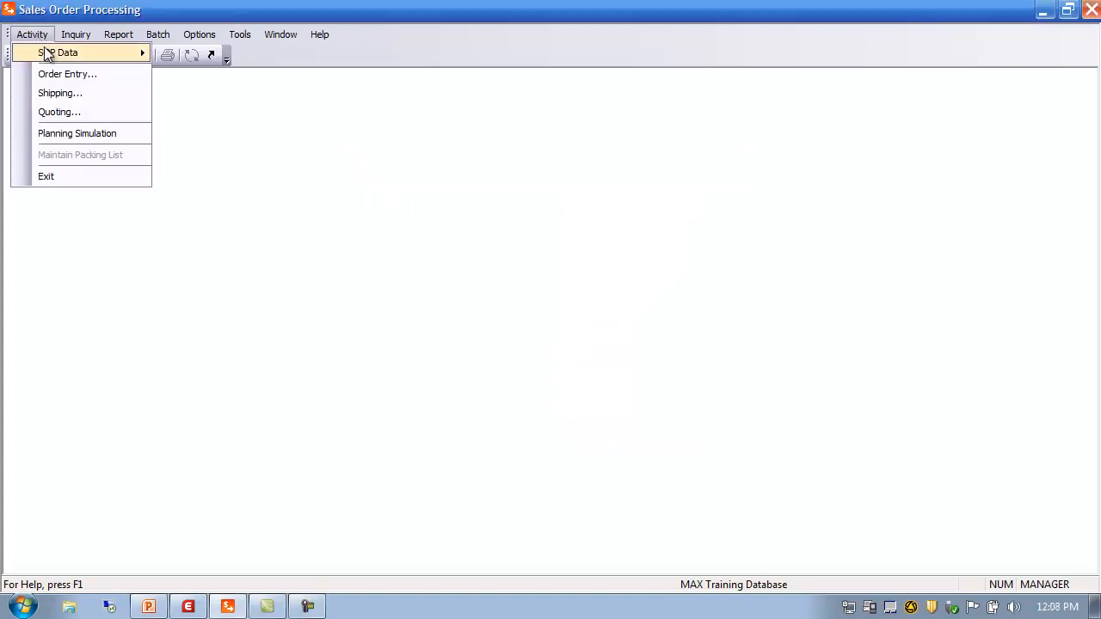
mouse_move(48, 54)
mouse_move(224, 75)
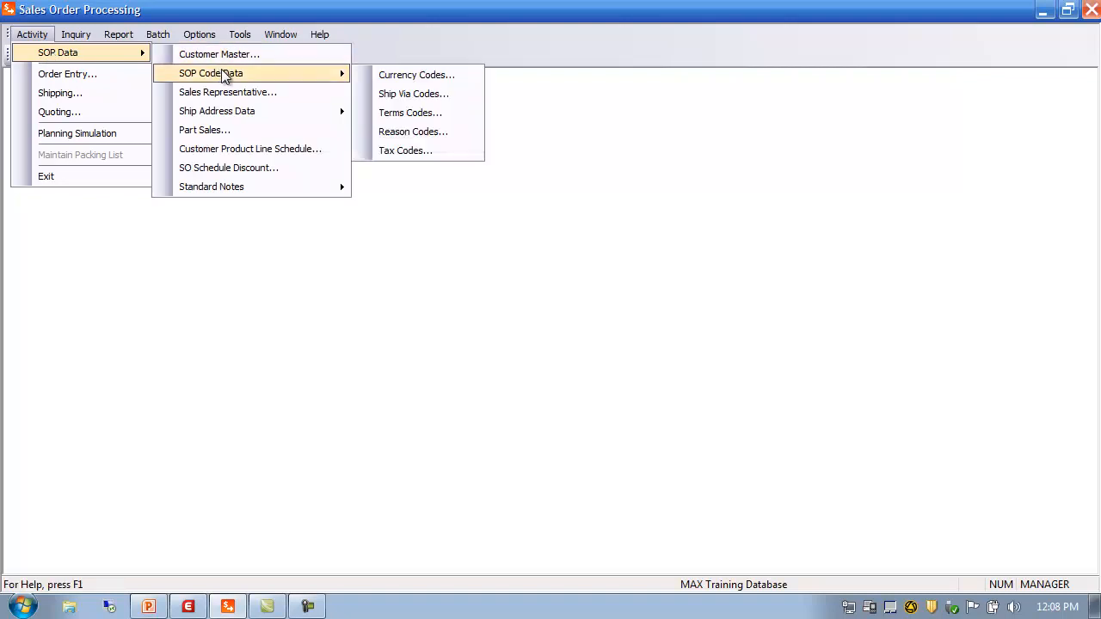
left_click(428, 151)
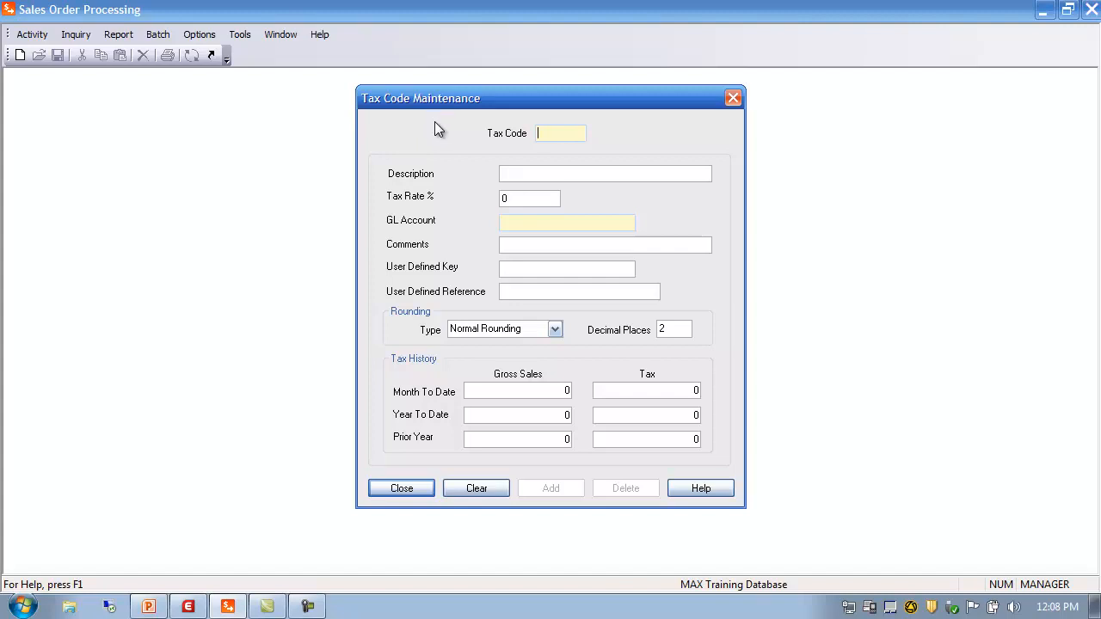
Step: Open the Tax Code Browser from the tax code lookup
left_click(528, 175)
left_click(523, 198)
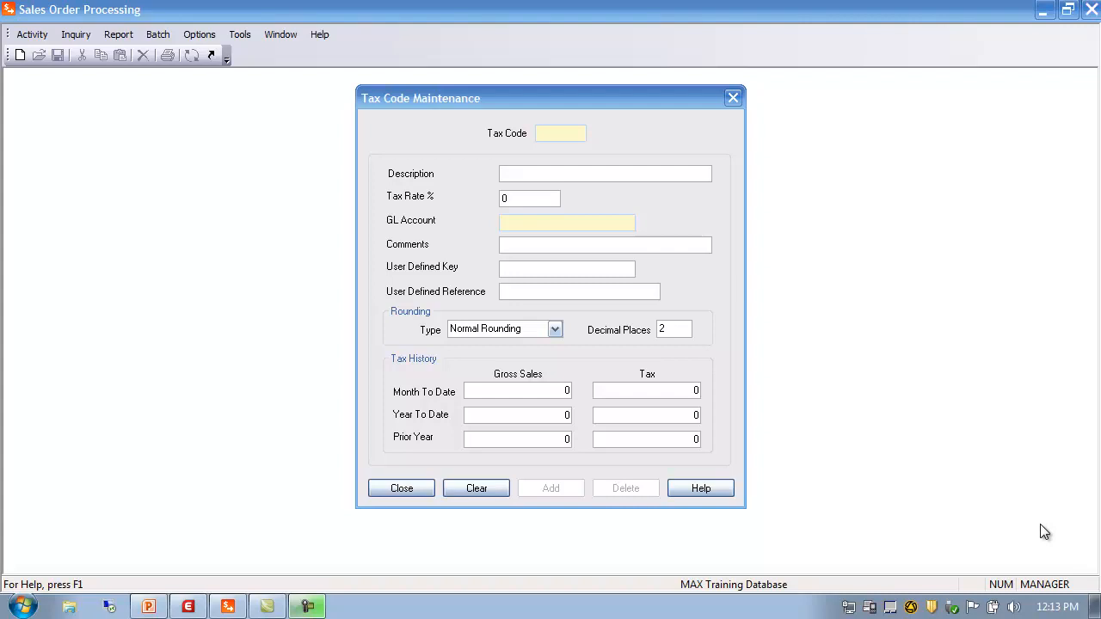
left_click(549, 134)
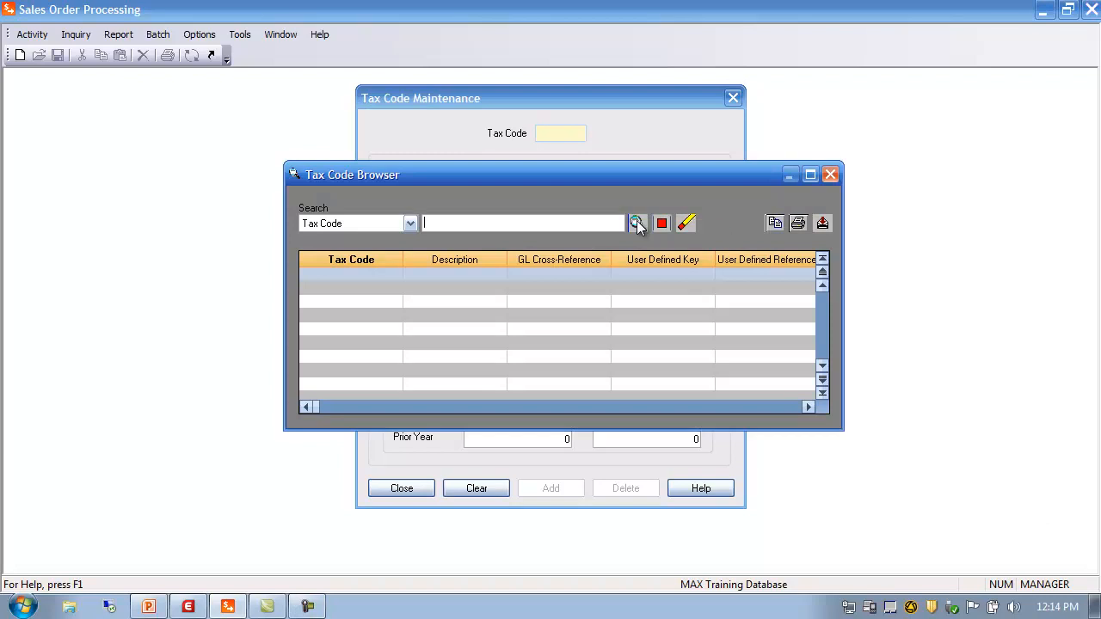
Step: Load tax code ANACITY (Anaheim City Tax, 1.5%) and keep Normal Rounding
left_click(637, 224)
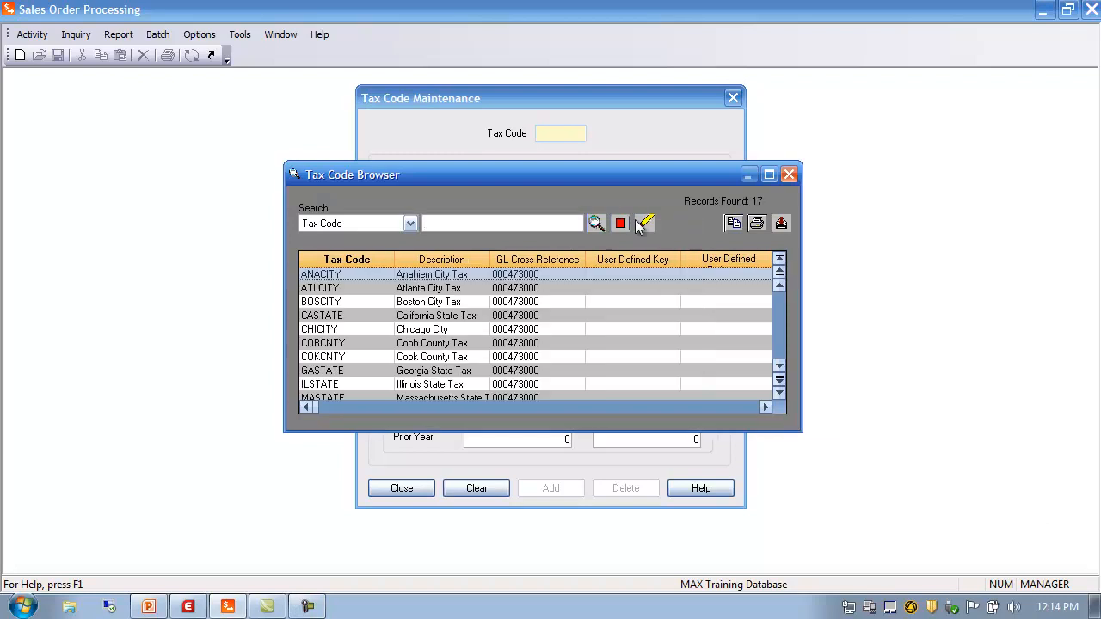
double_click(327, 275)
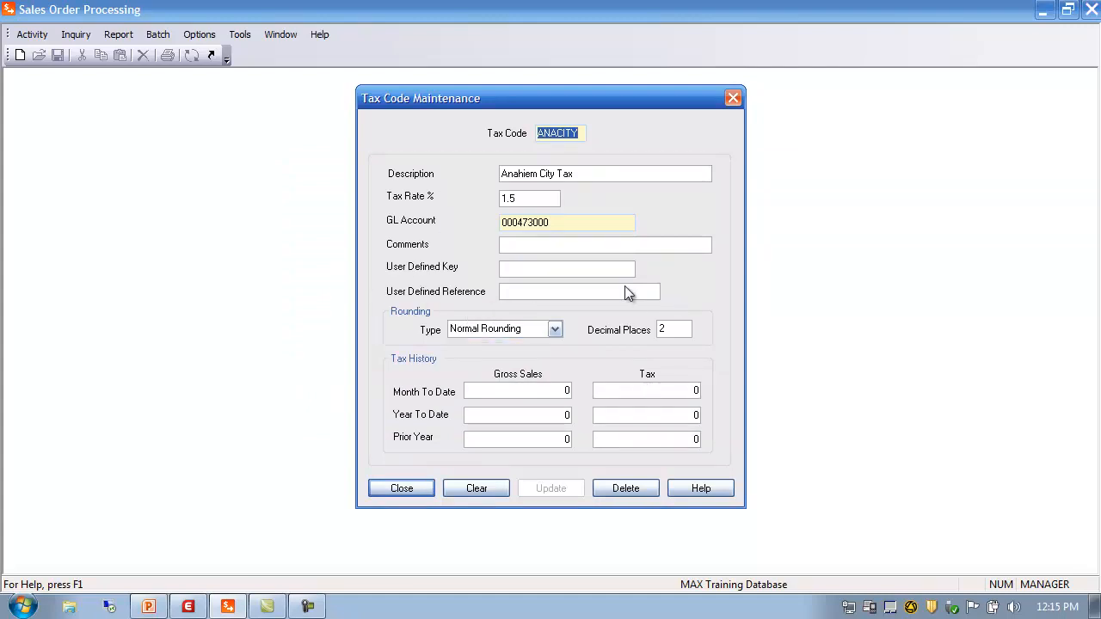
left_click(555, 224)
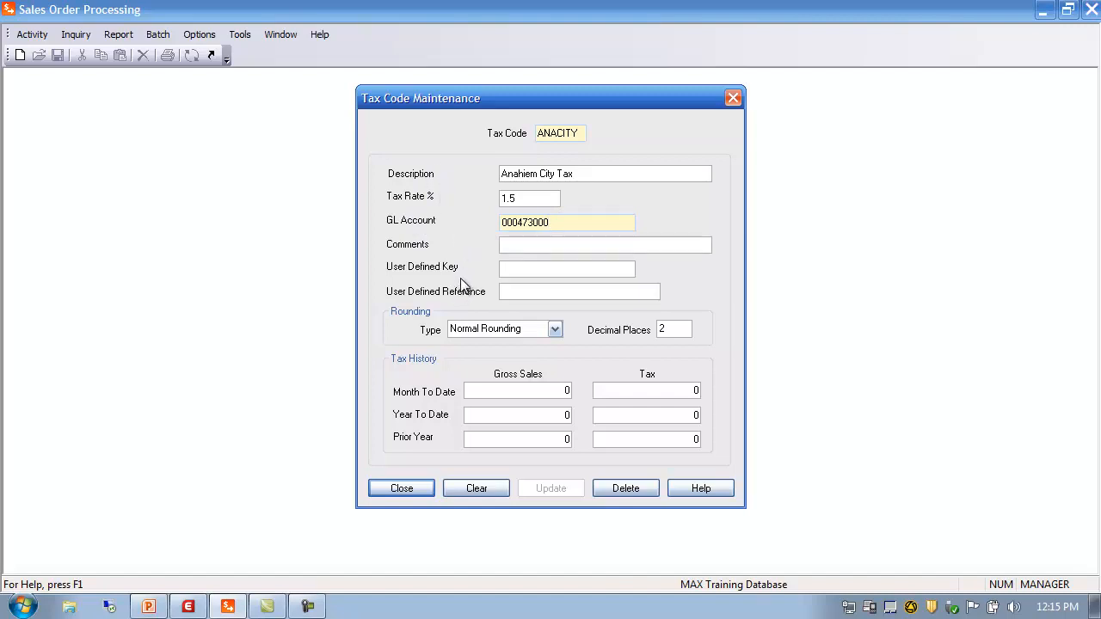
left_click(521, 268)
left_click(555, 330)
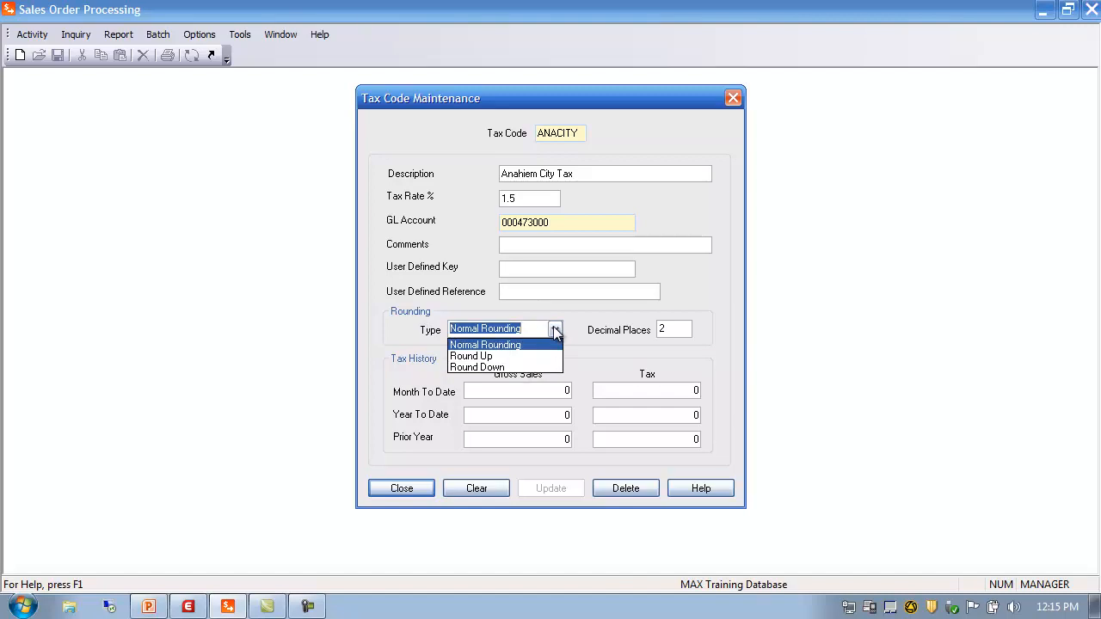
left_click(555, 331)
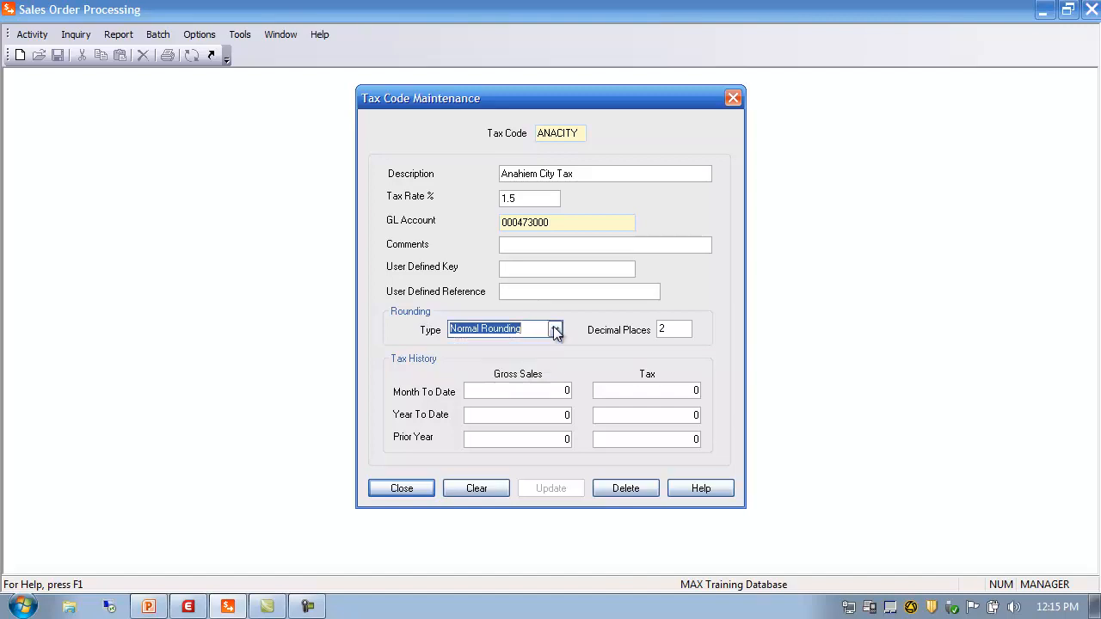
left_click(673, 330)
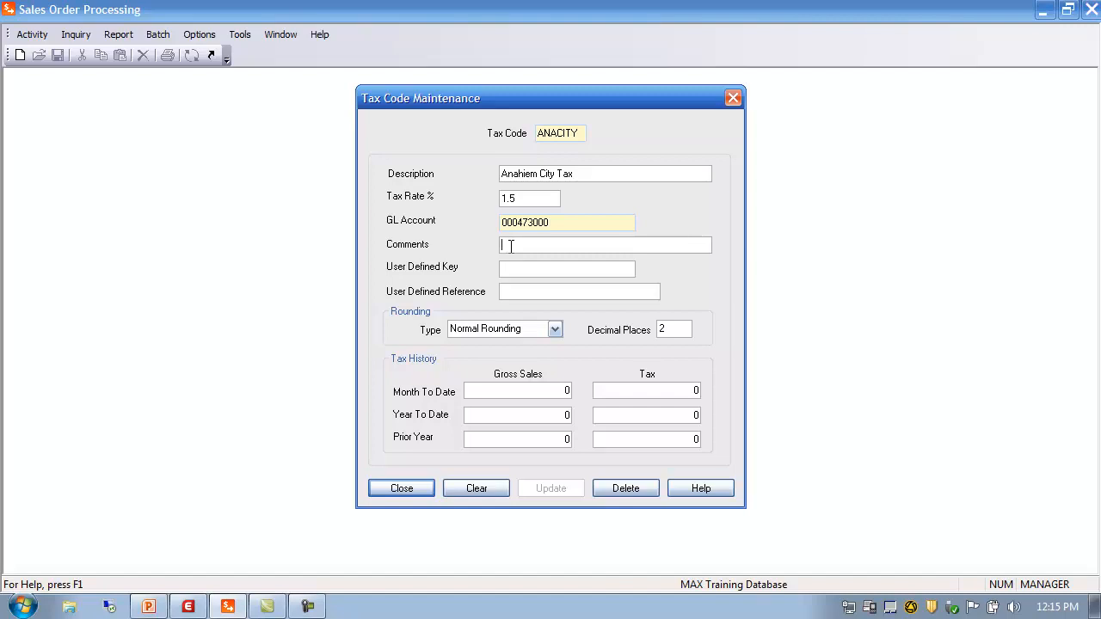
Step: Close the tax code record and generate a Tax Code List report preview
left_click(411, 495)
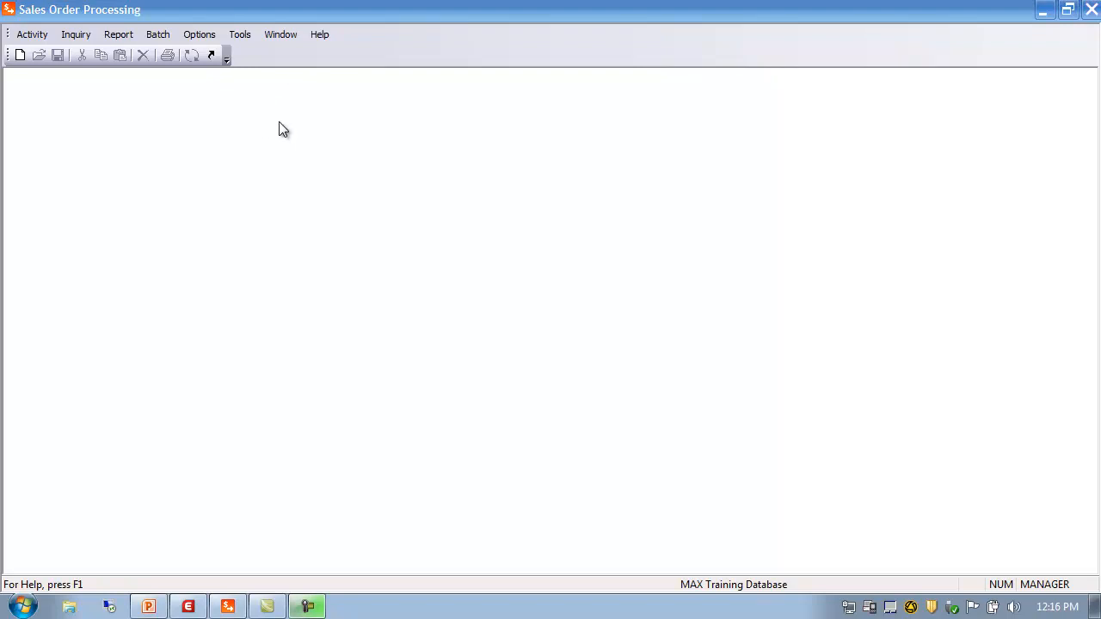
left_click(119, 36)
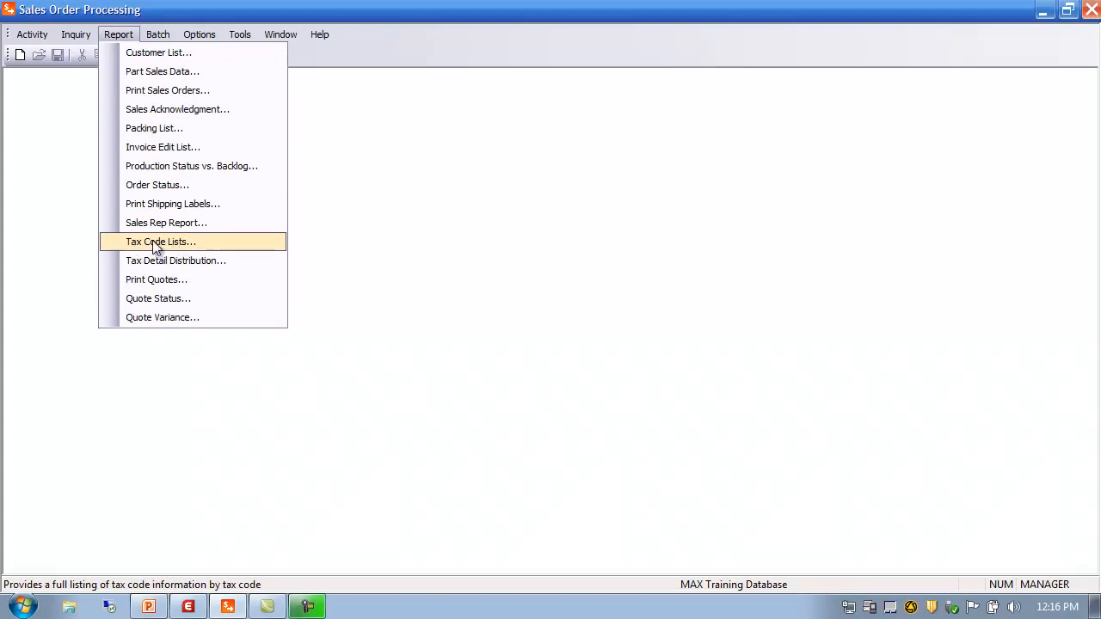
left_click(228, 243)
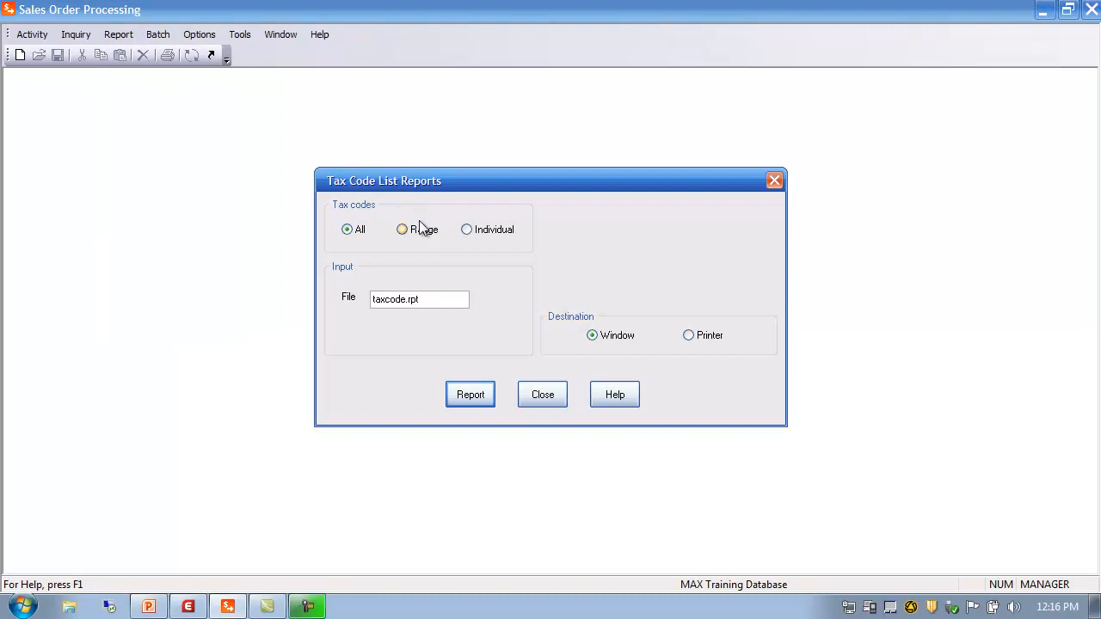
left_click(479, 401)
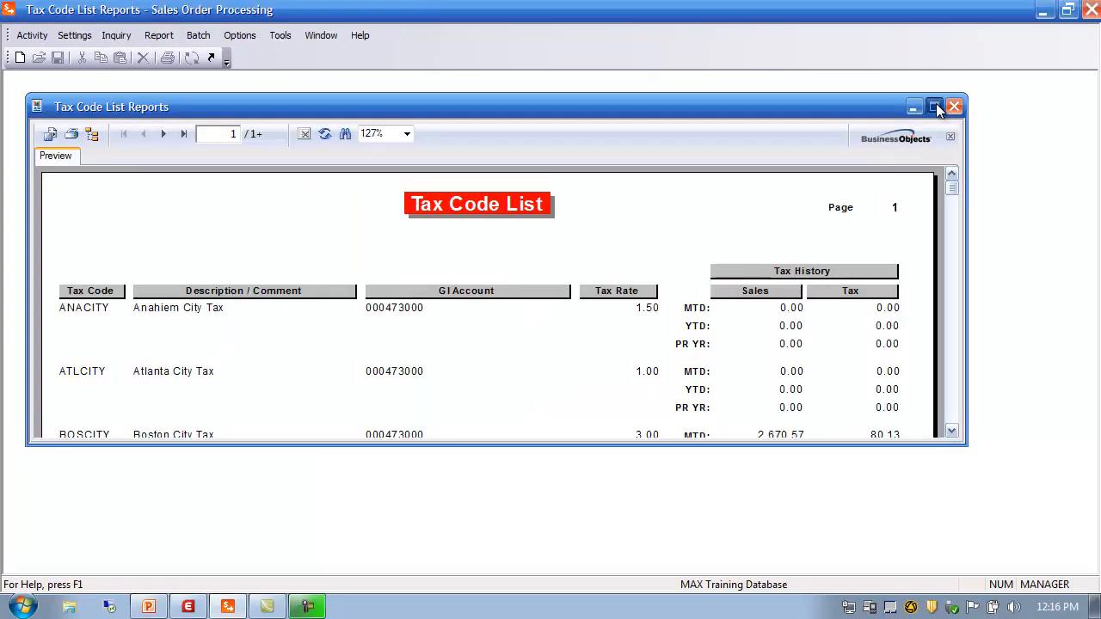
Step: Maximize and scroll the Tax Code List preview, showing ANACITY at 1.50, then close it
left_click(936, 106)
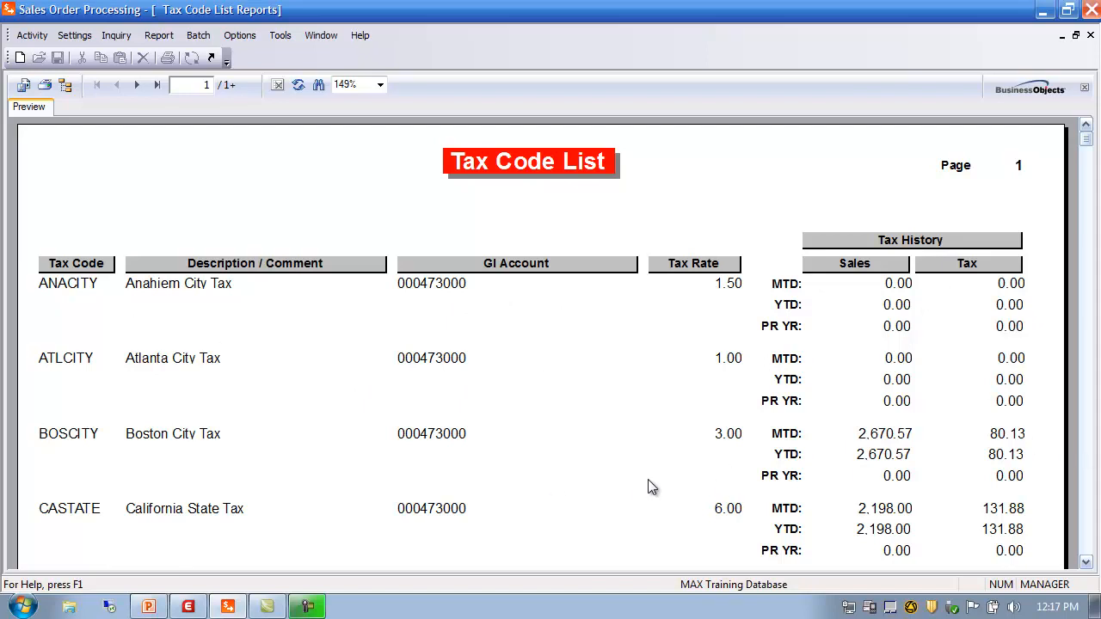
left_click(1087, 564)
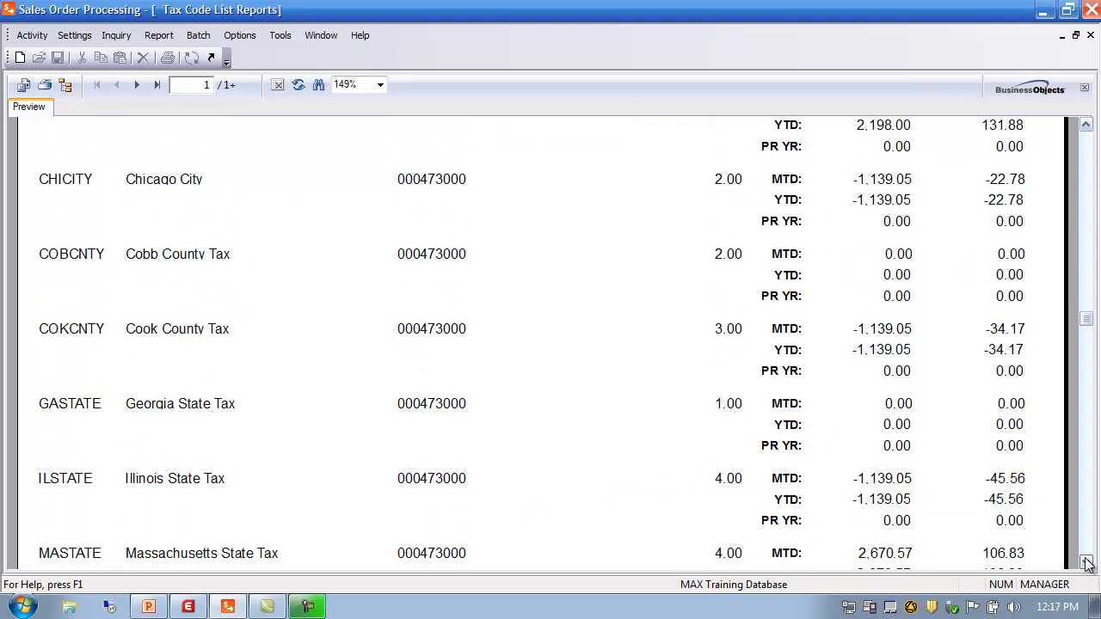
left_click(1087, 555)
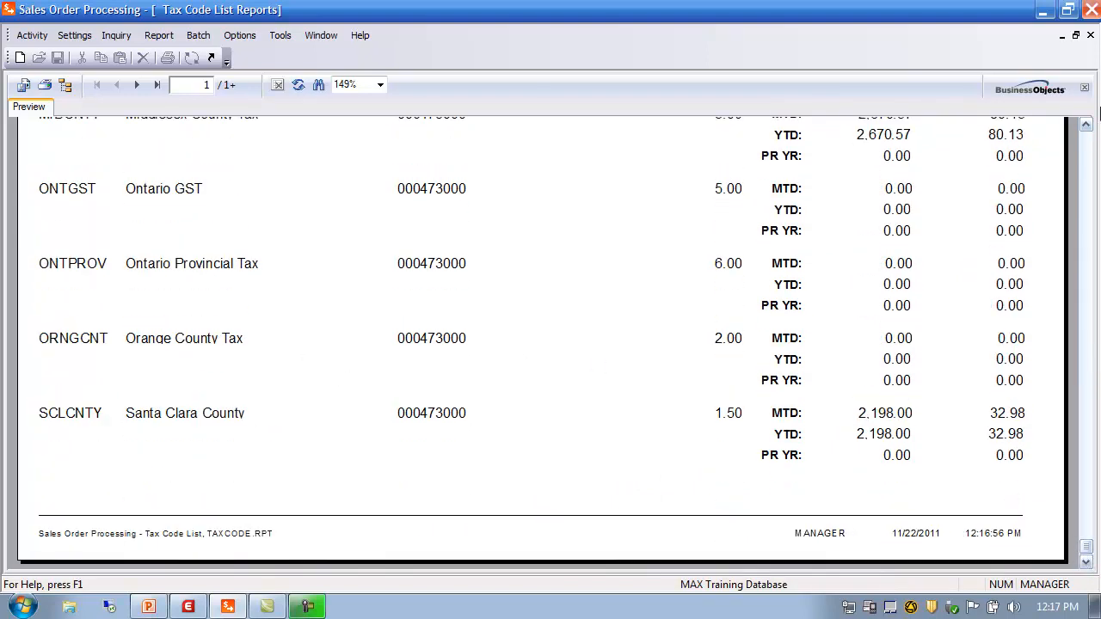
left_click(1086, 142)
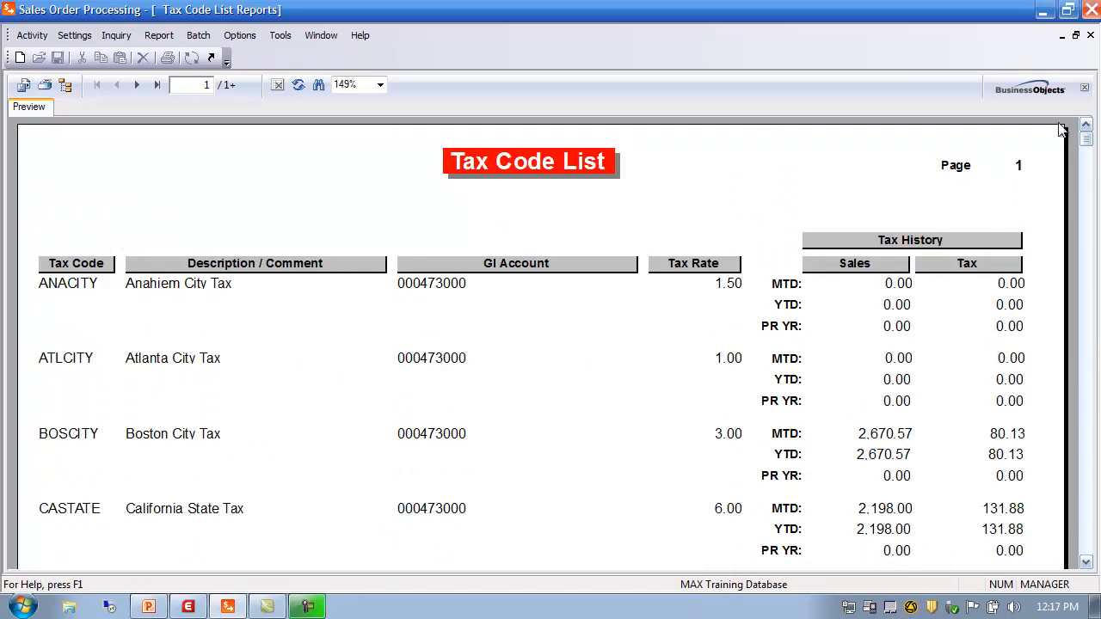
left_click(1090, 36)
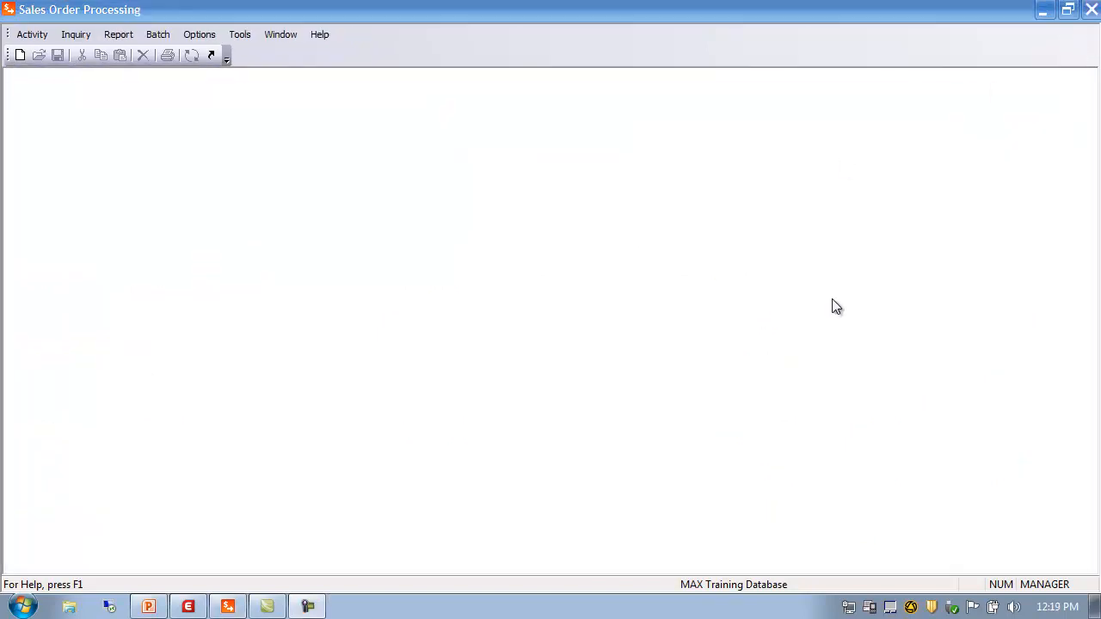
Step: Open Sales Representative Maintenance from Activity > SOP Data > Sales Representative
left_click(32, 34)
mouse_move(53, 54)
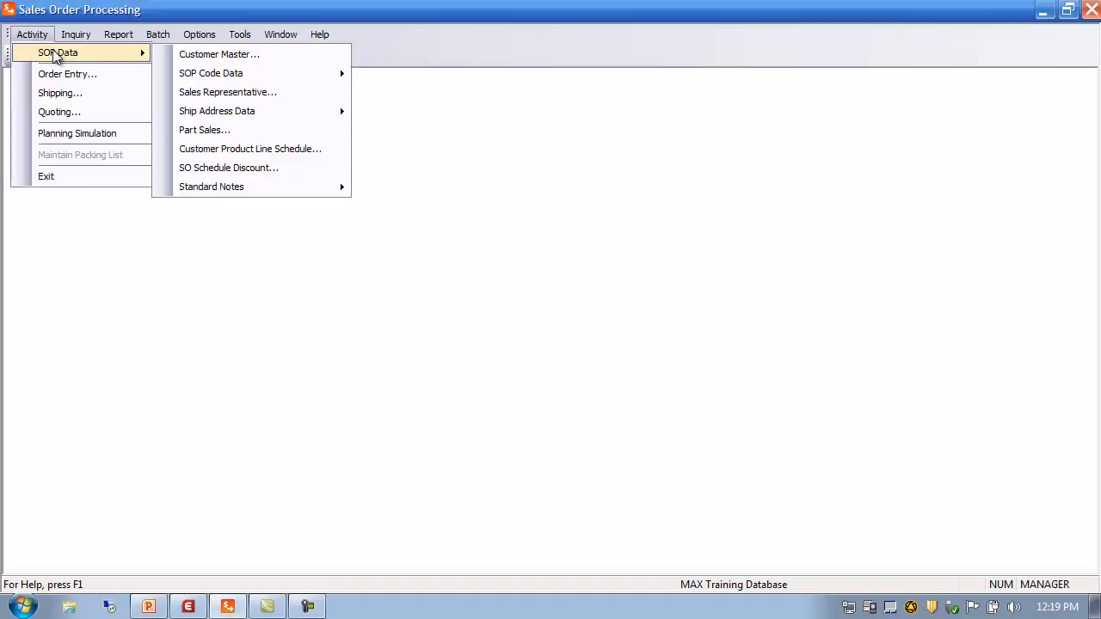
mouse_move(210, 75)
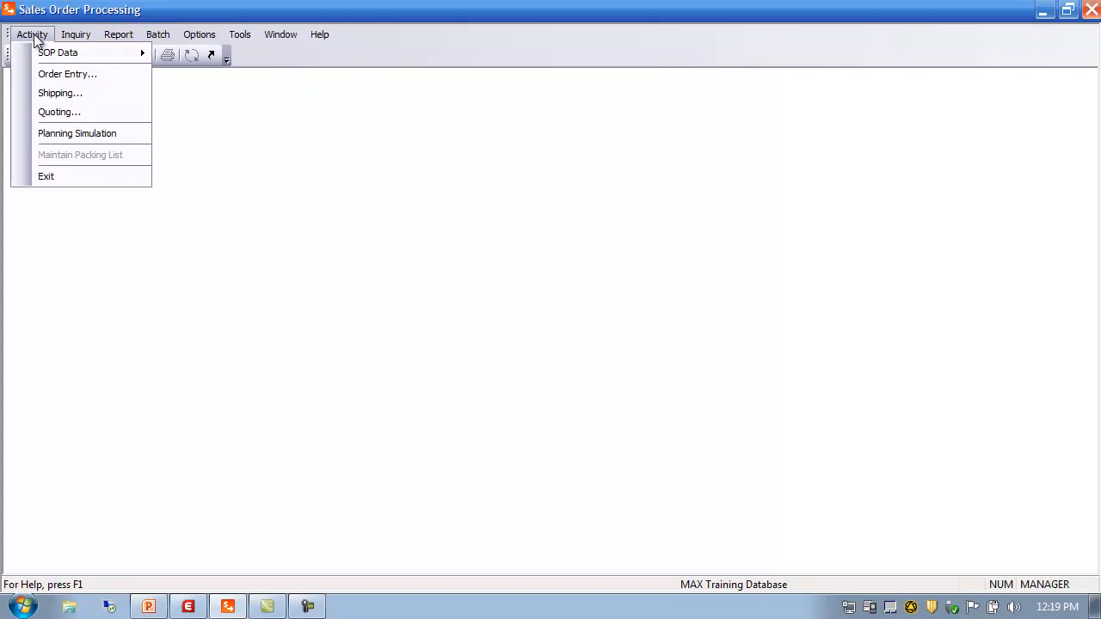
mouse_move(143, 50)
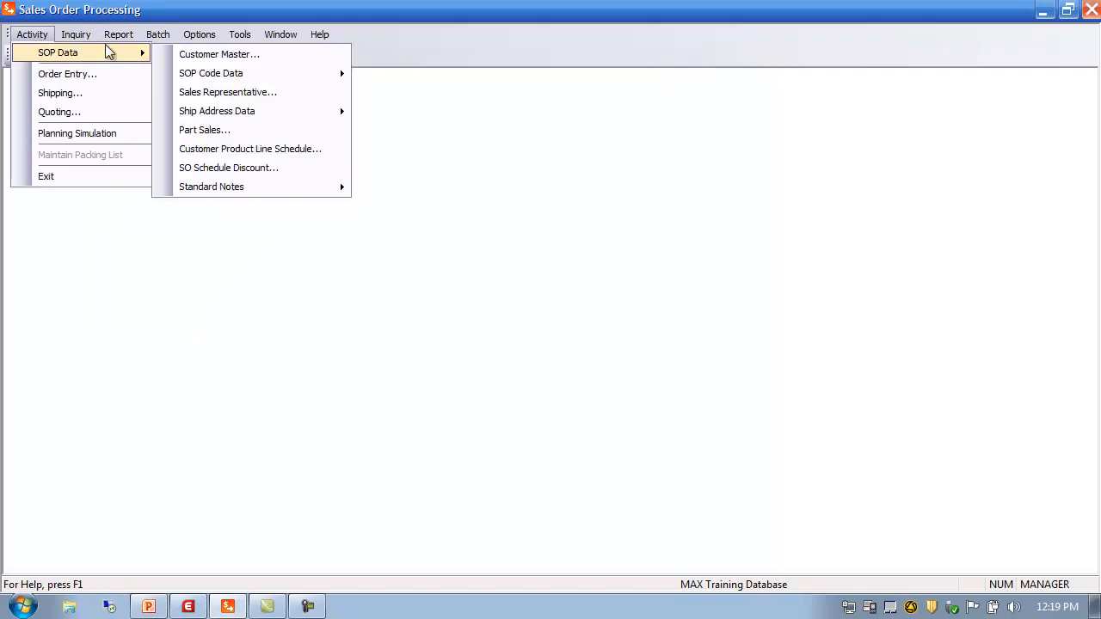
left_click(216, 96)
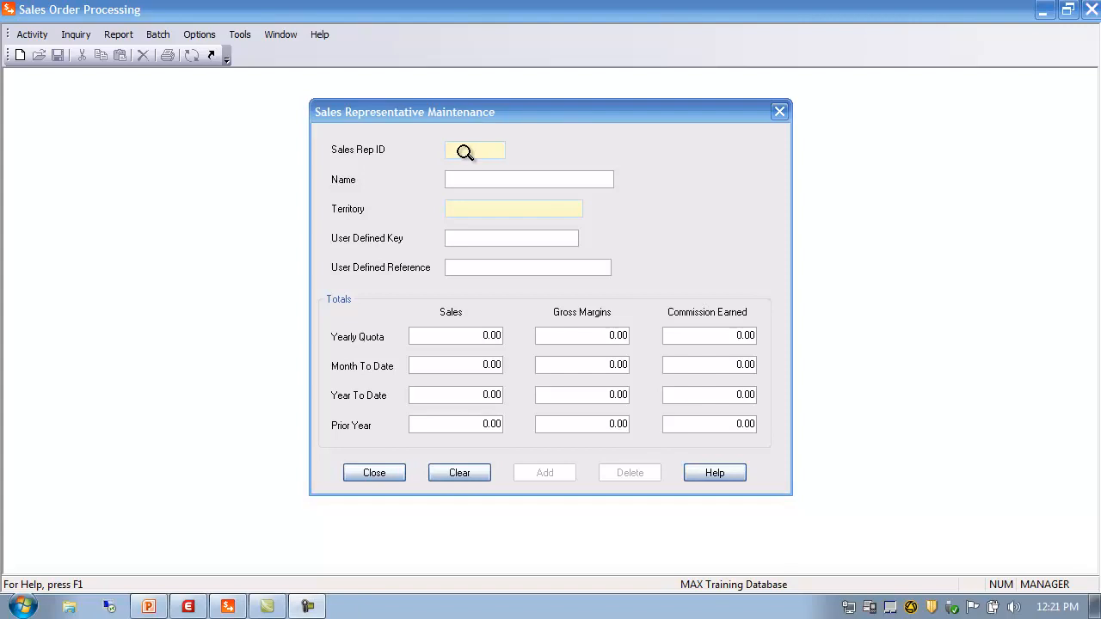
Step: Look up all sales reps and load rep MW01's record
left_click(465, 151)
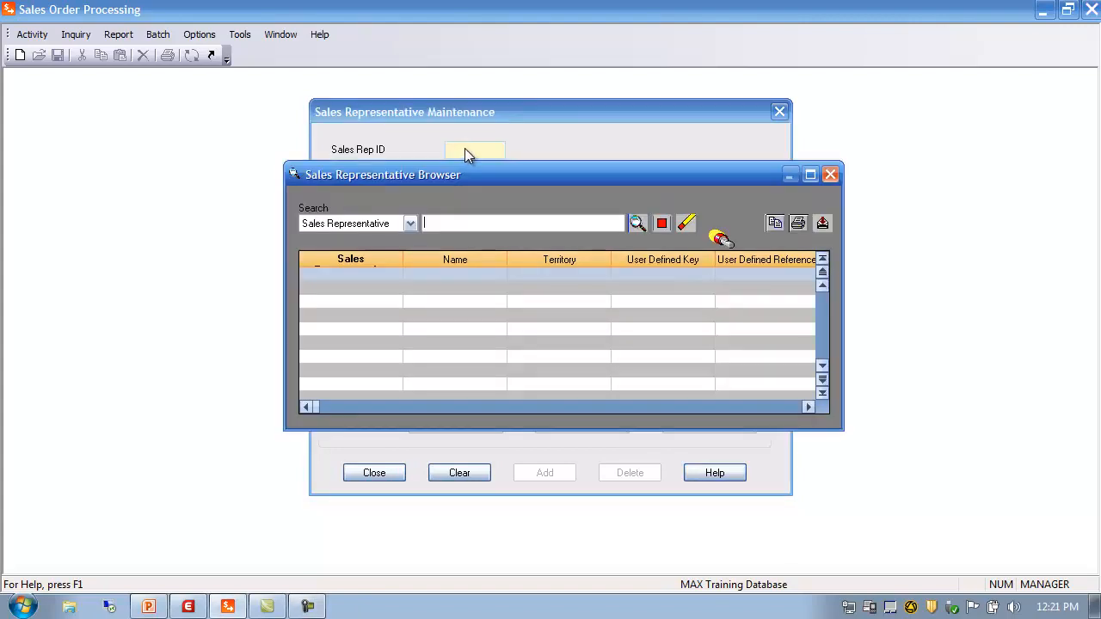
left_click(638, 224)
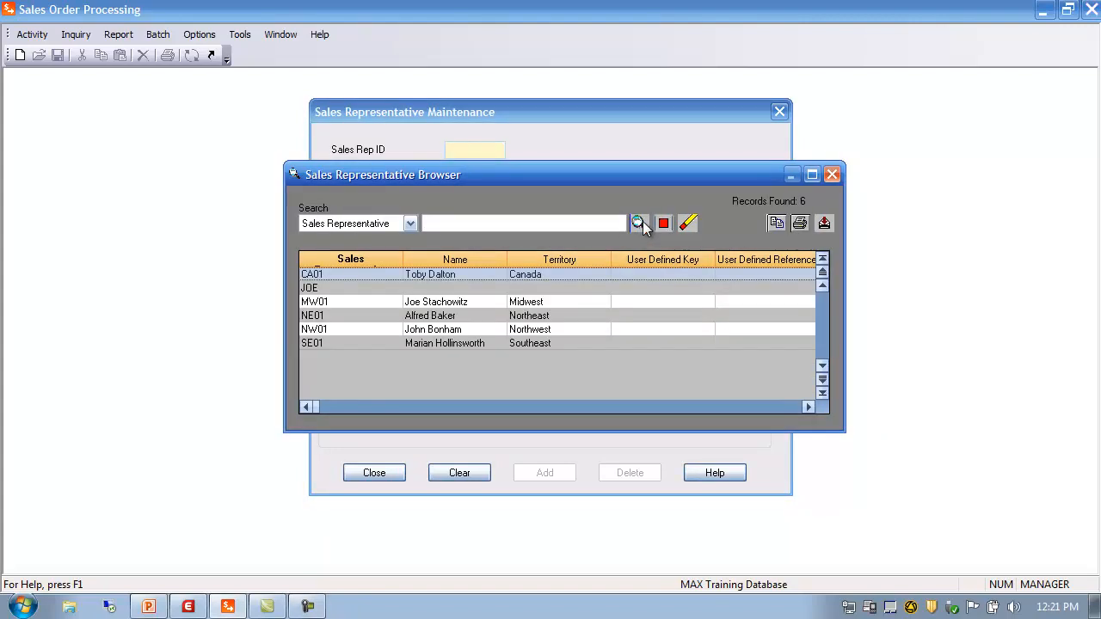
double_click(314, 303)
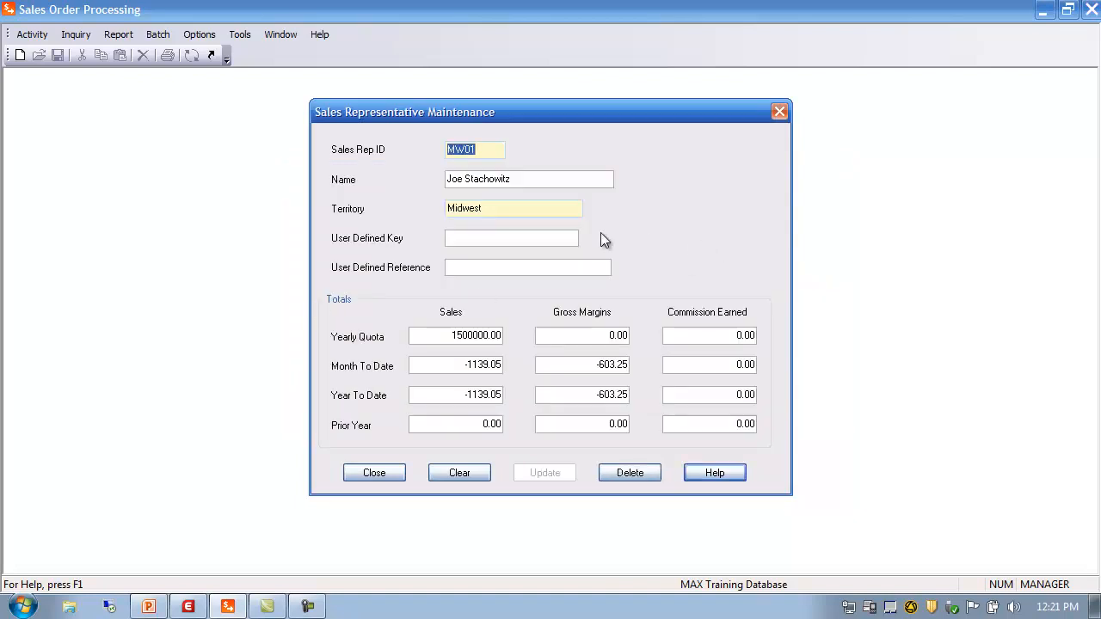
left_click(511, 238)
Step: Review MW01's name and browse the territory list, leaving Midwest unchanged
left_click(525, 178)
left_click_drag(525, 178, 334, 185)
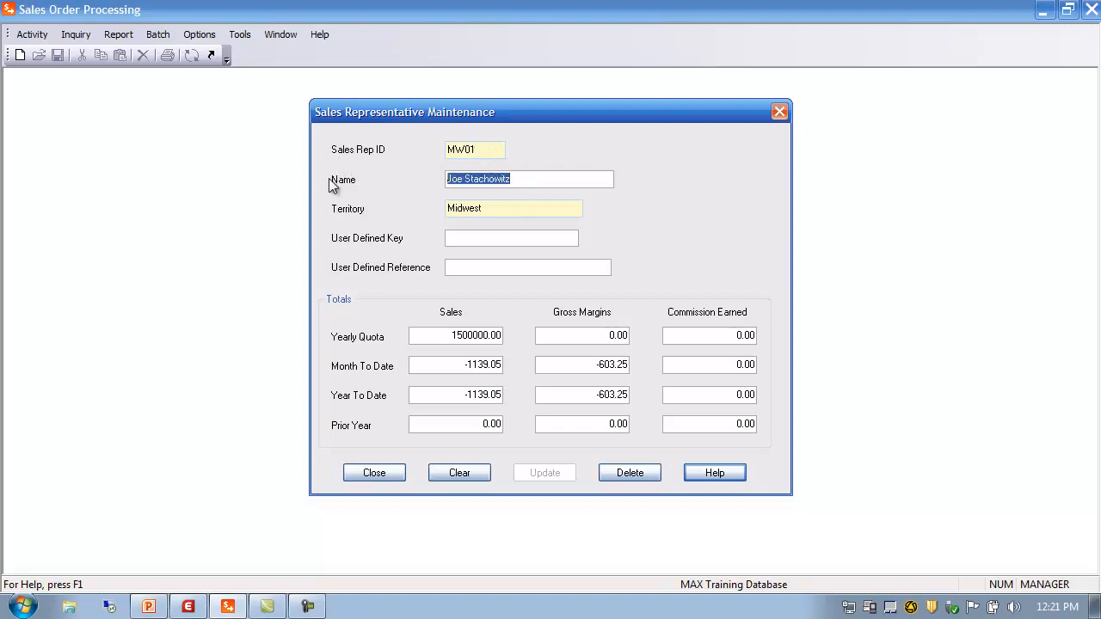
left_click_drag(508, 209, 314, 217)
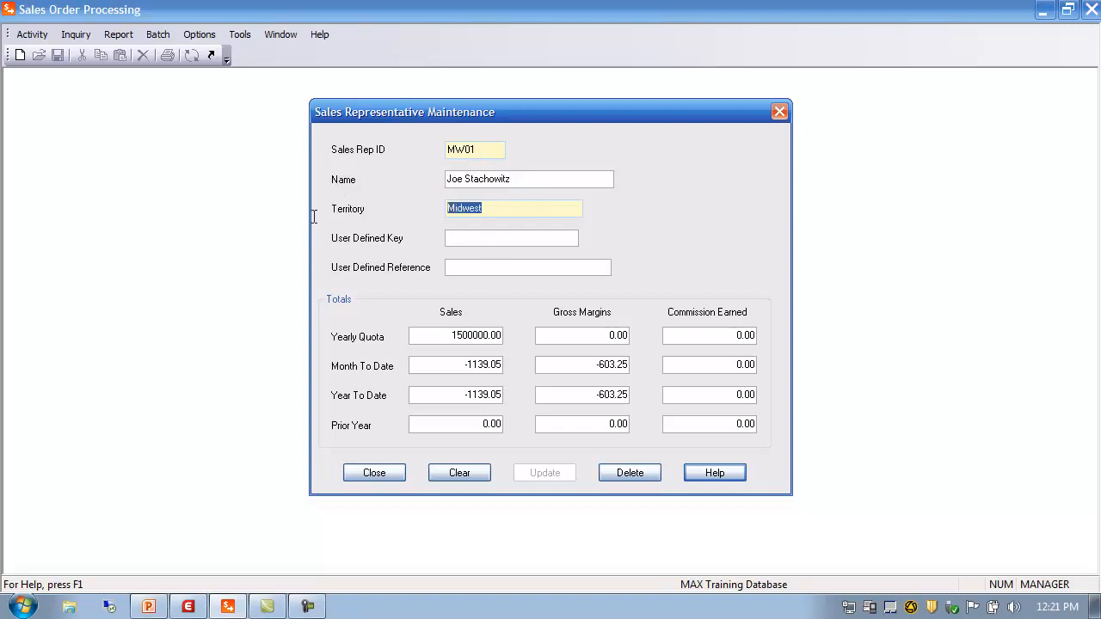
double_click(487, 209)
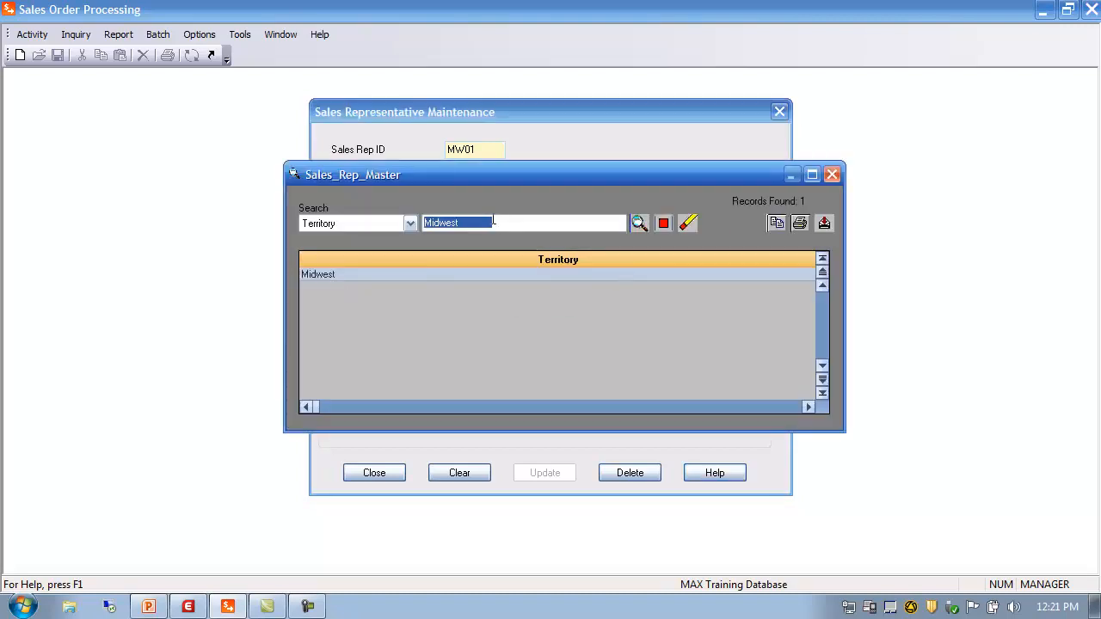
key("Delete")
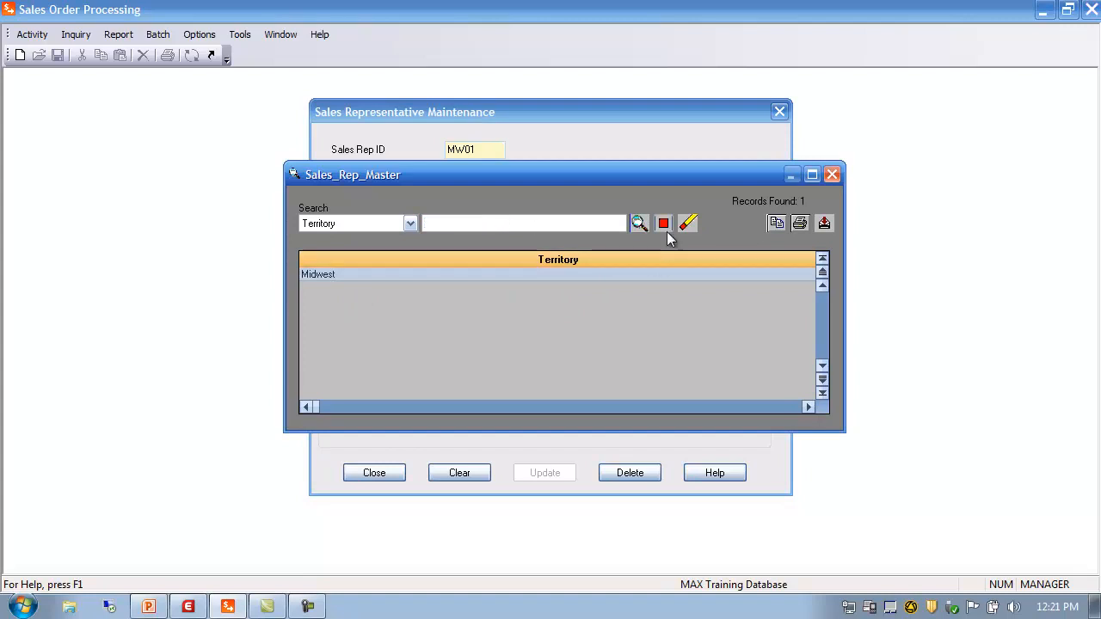
left_click(639, 224)
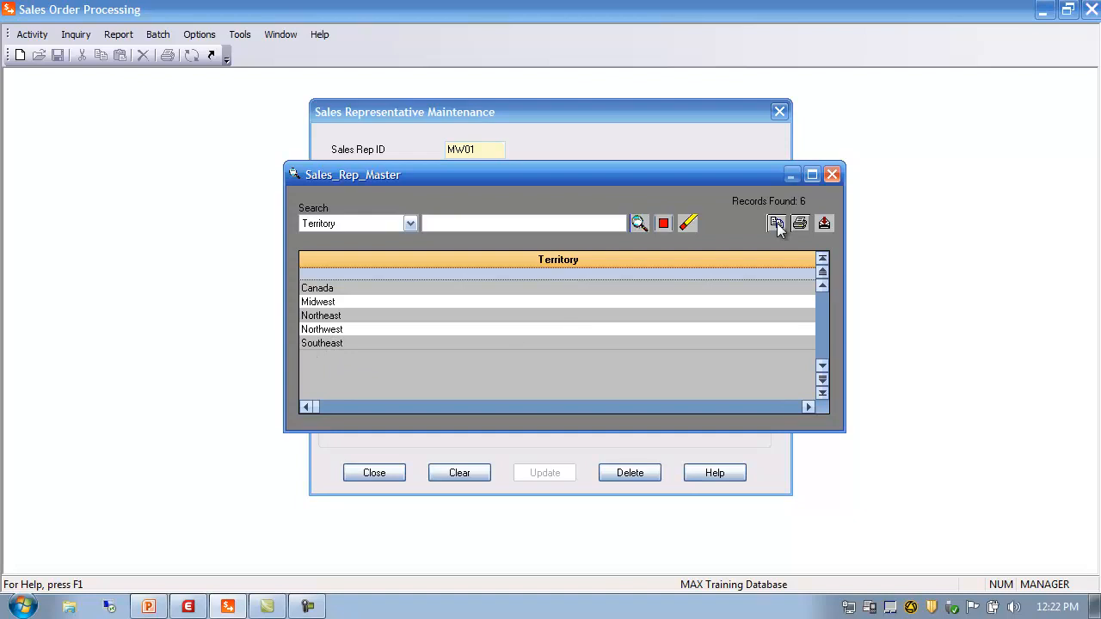
left_click(832, 174)
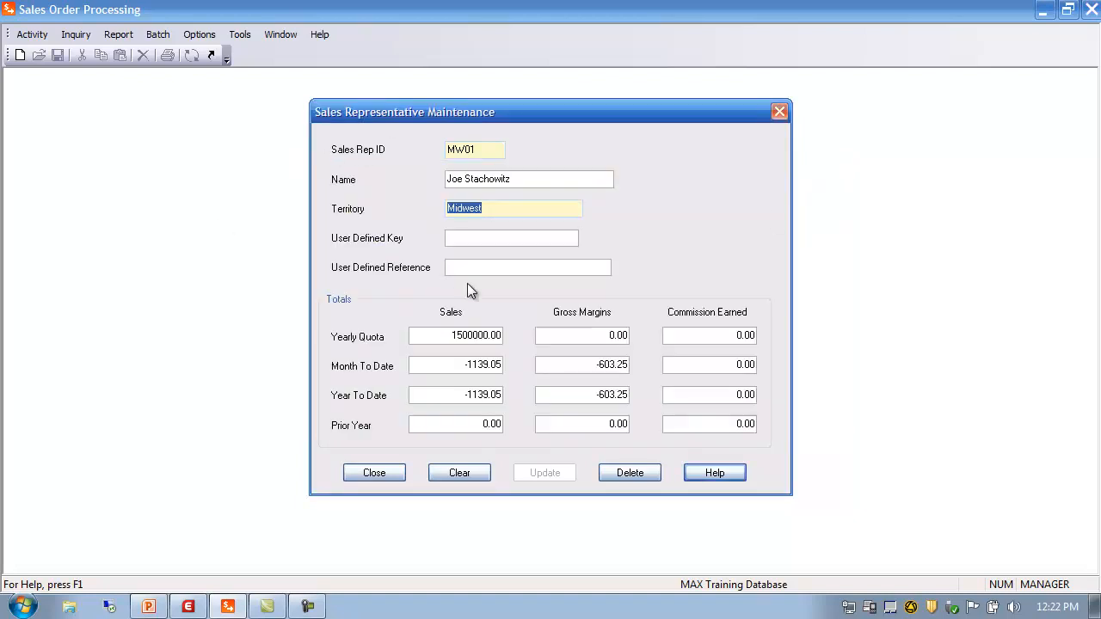
Step: Inspect MW01's totals: 1500000.00 yearly quota, prior year sales and quota gross margin
left_click(465, 237)
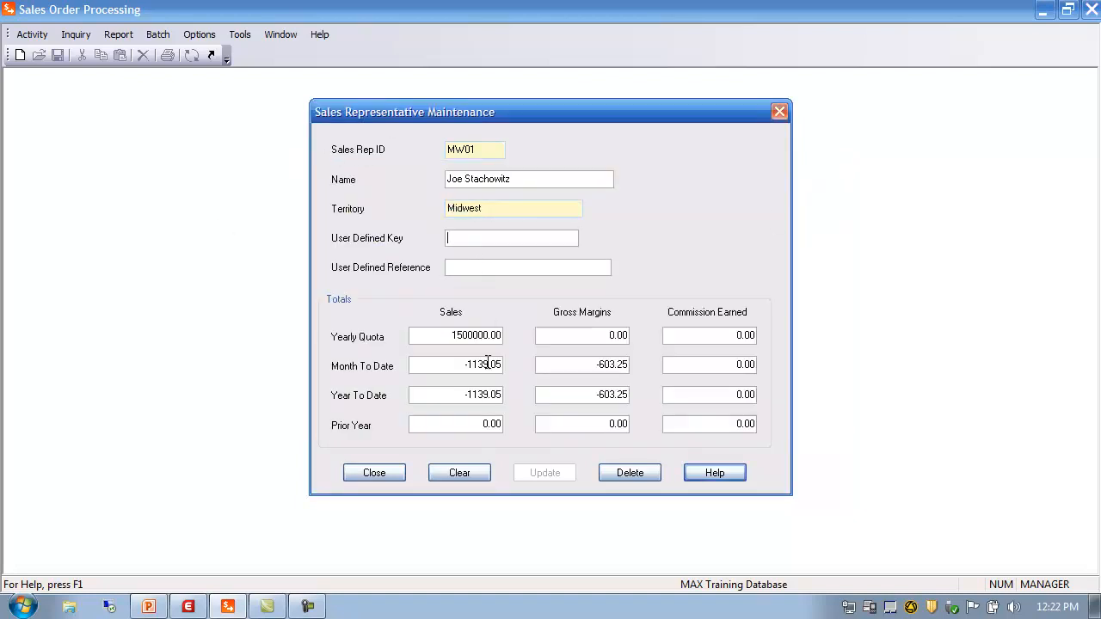
left_click(439, 337)
left_click(469, 427)
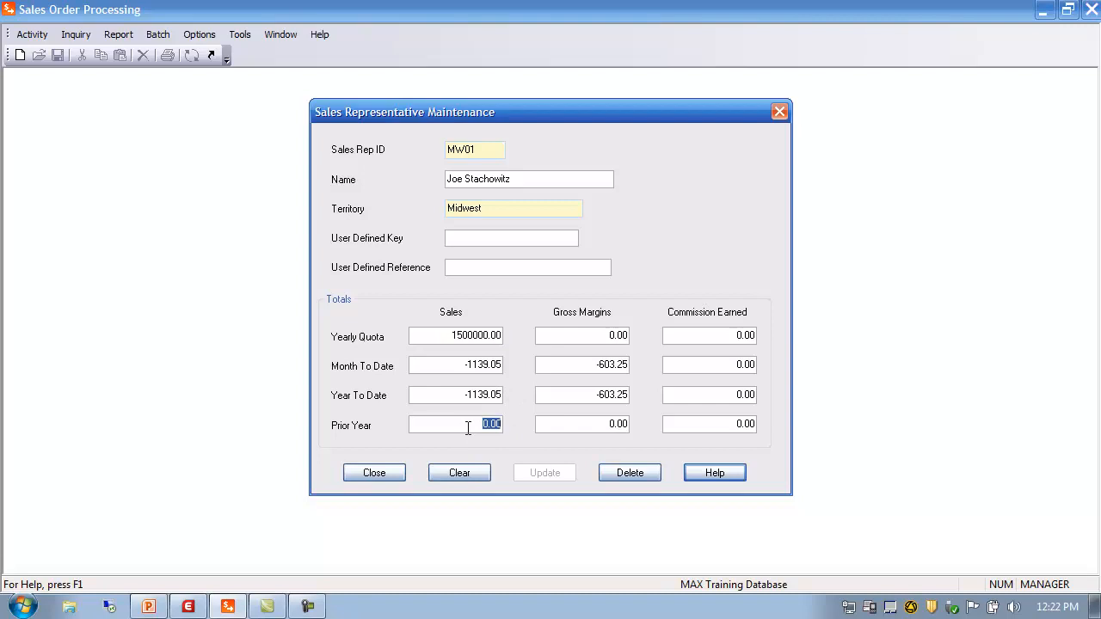
left_click(573, 332)
Step: Close MW01's record and bring up the Sales Rep Report options
left_click(376, 474)
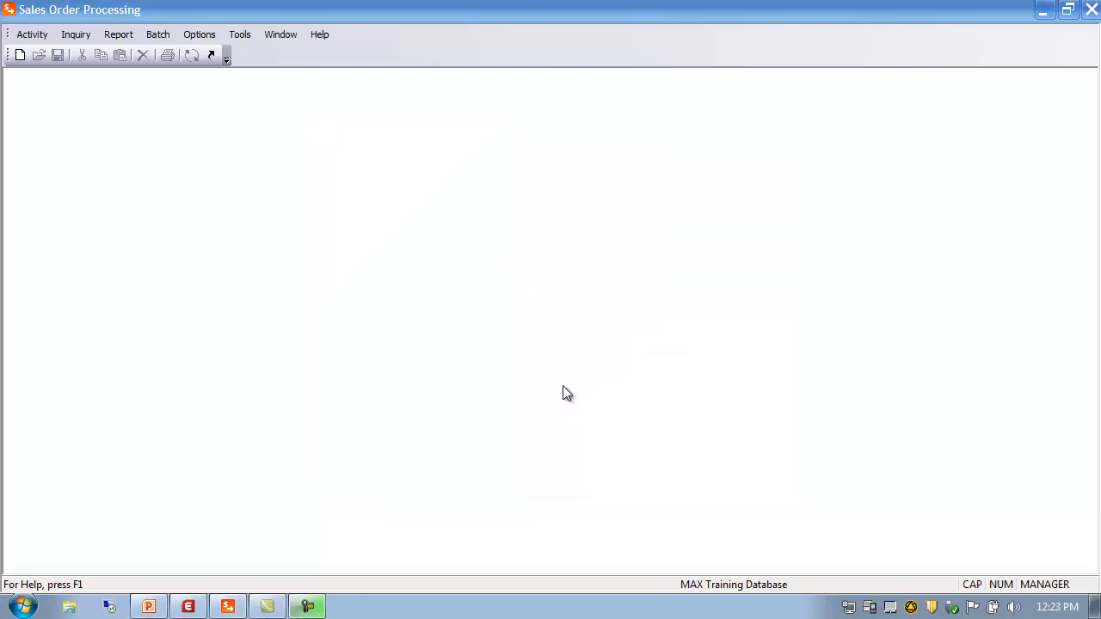
left_click(117, 33)
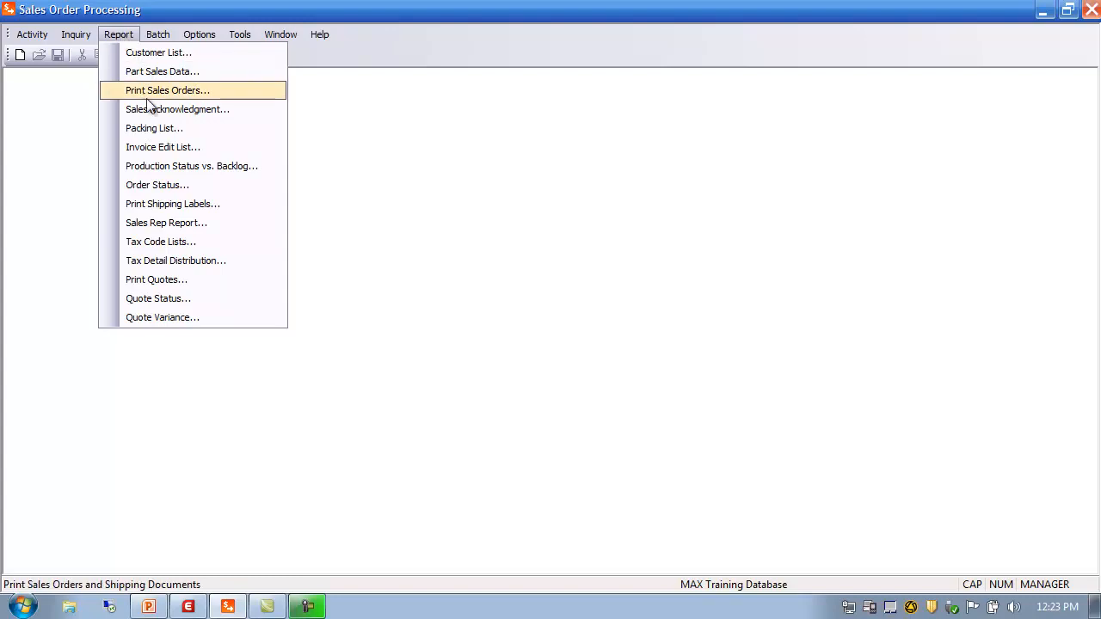
left_click(172, 224)
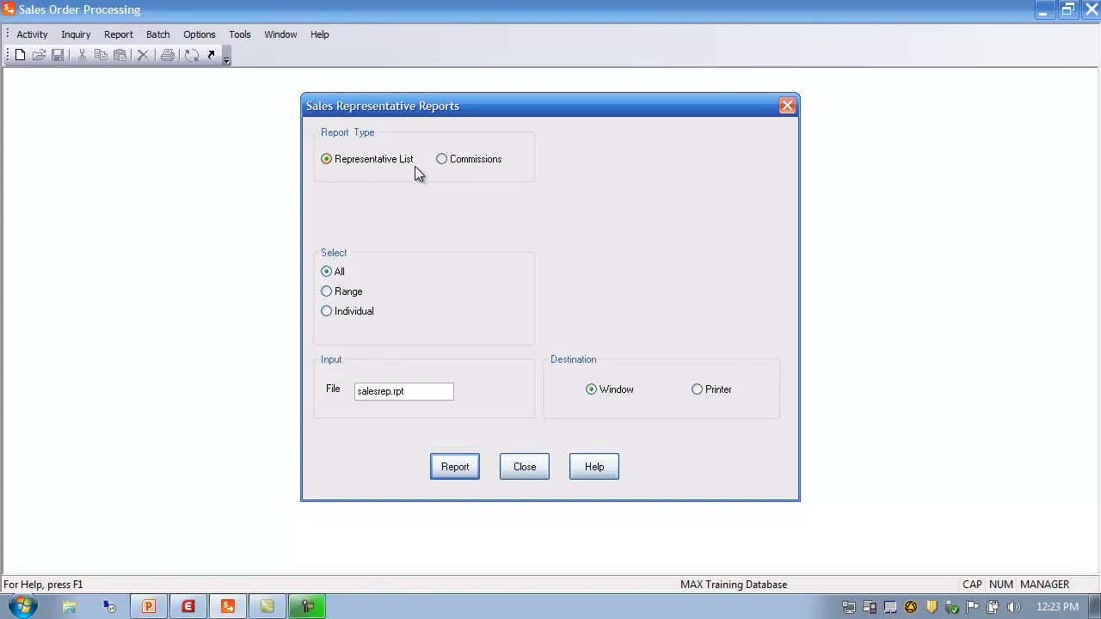
Step: Generate the Sales Representative List for all reps in a window, maximize it, then close it
left_click(462, 473)
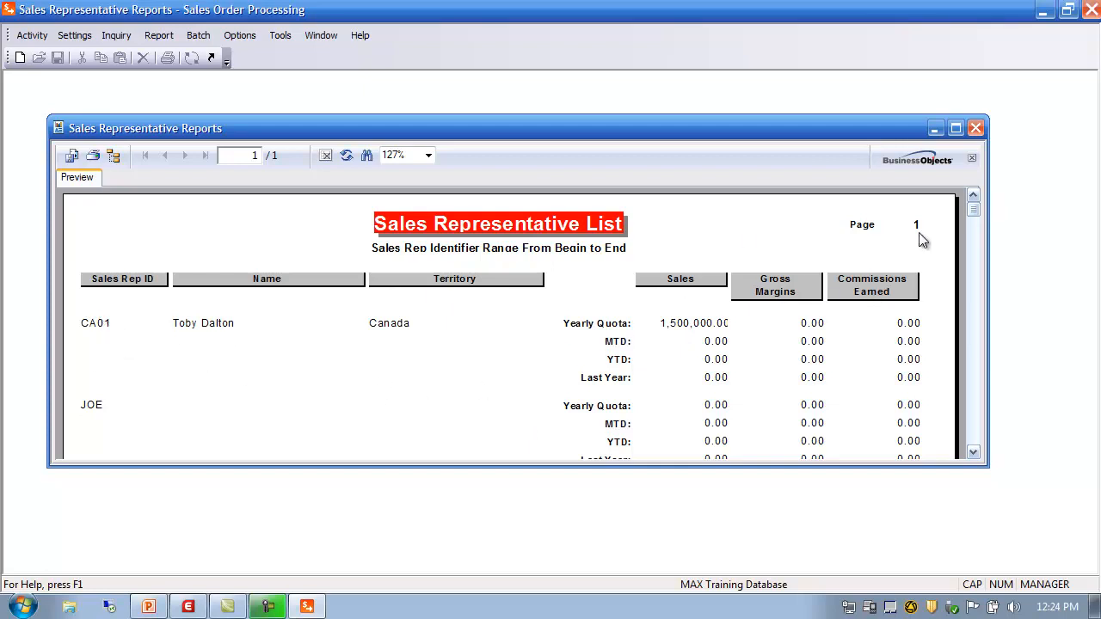
left_click(956, 129)
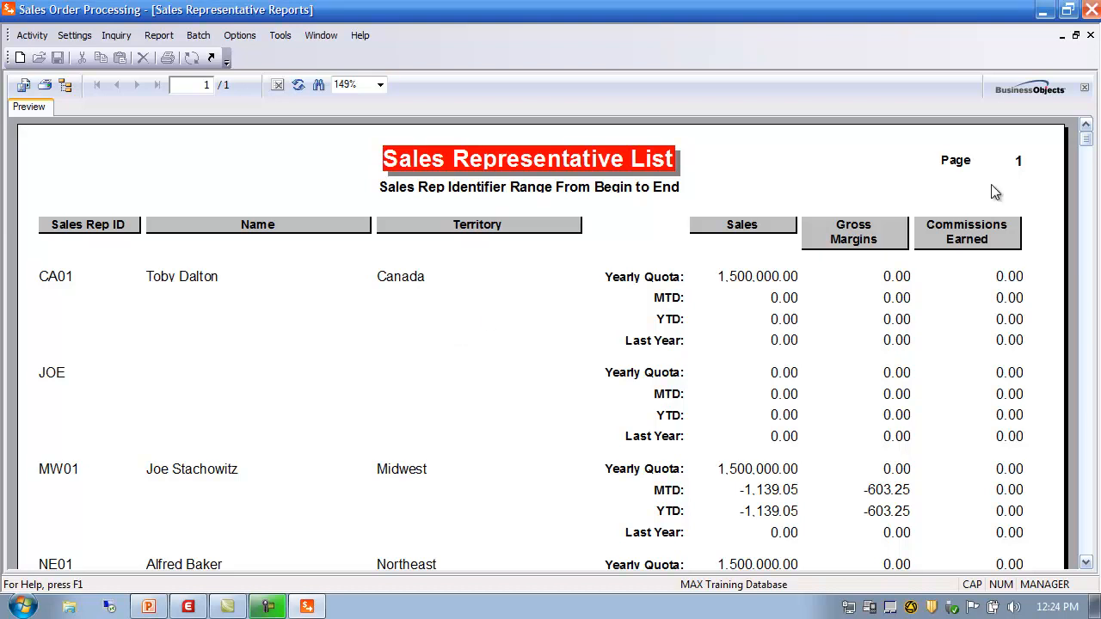
left_click(1090, 36)
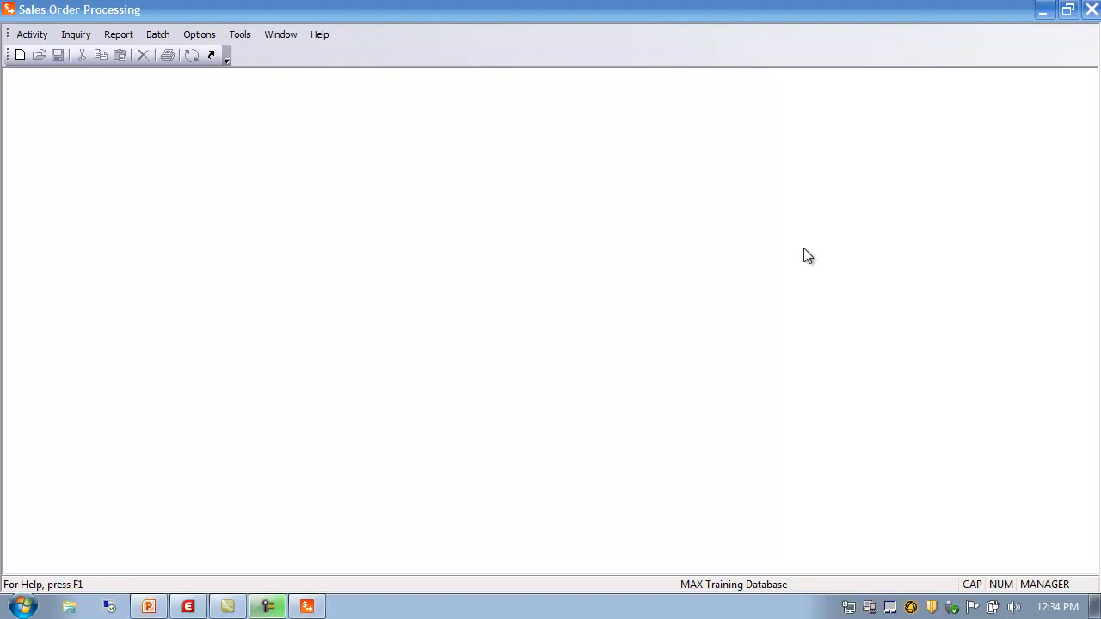
Step: Open Customer Master Maintenance and load customer 100, Intel Corporation, from the browser
left_click(32, 36)
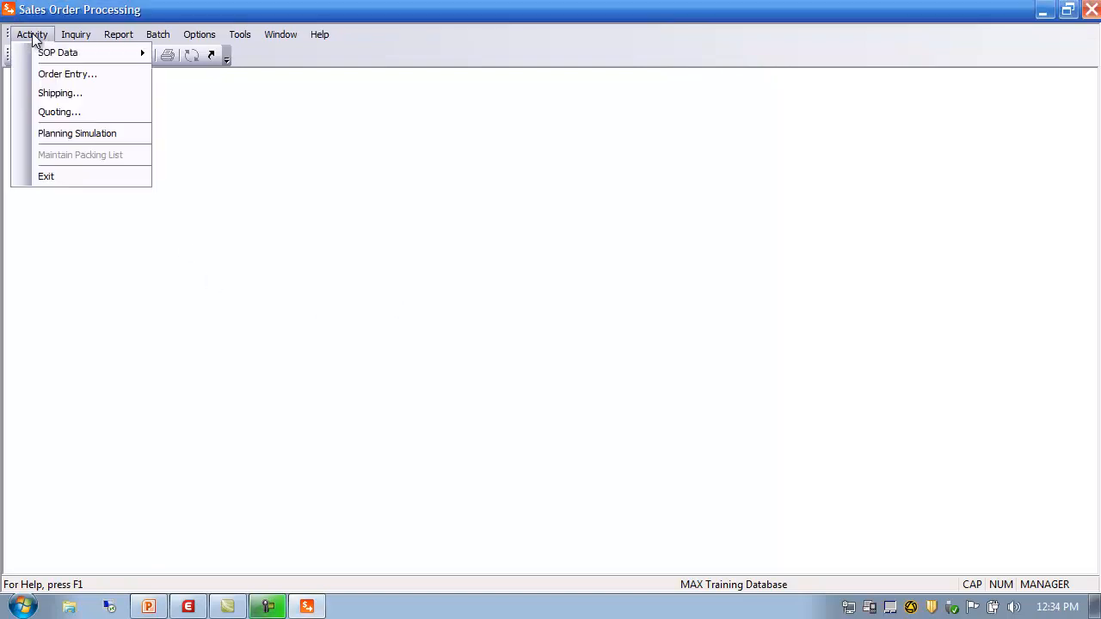
mouse_move(59, 57)
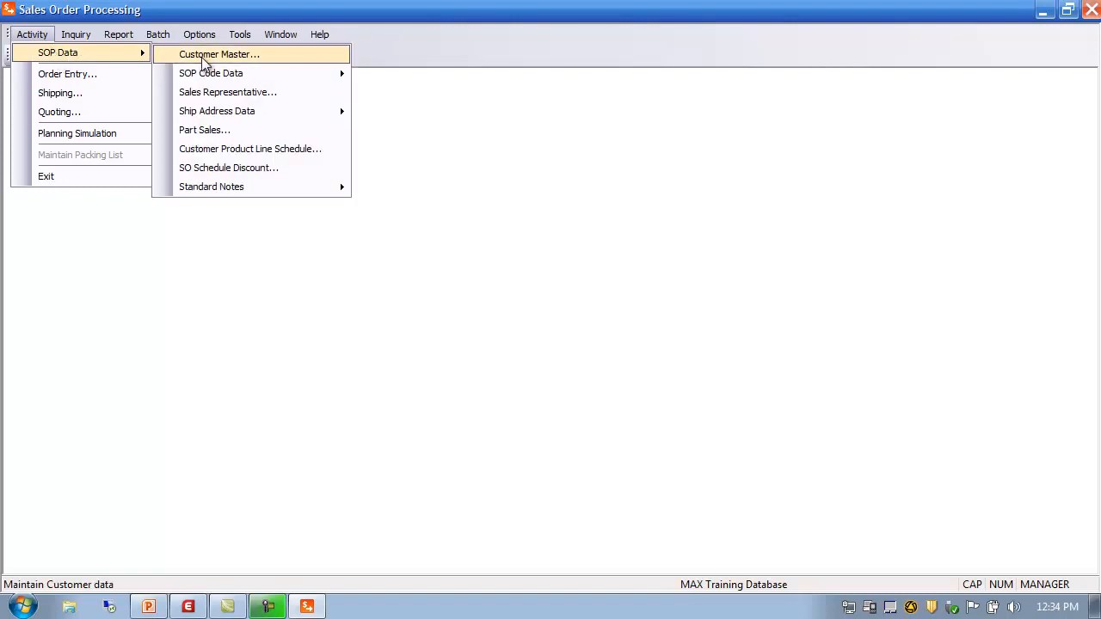
left_click(205, 57)
left_click_drag(392, 167, 518, 85)
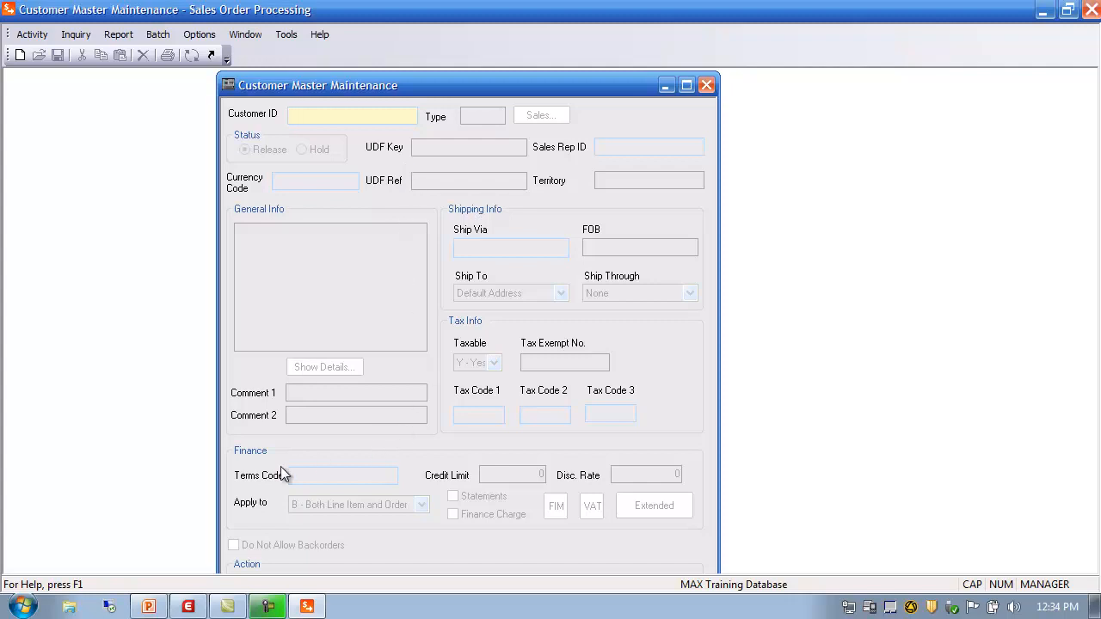
double_click(300, 116)
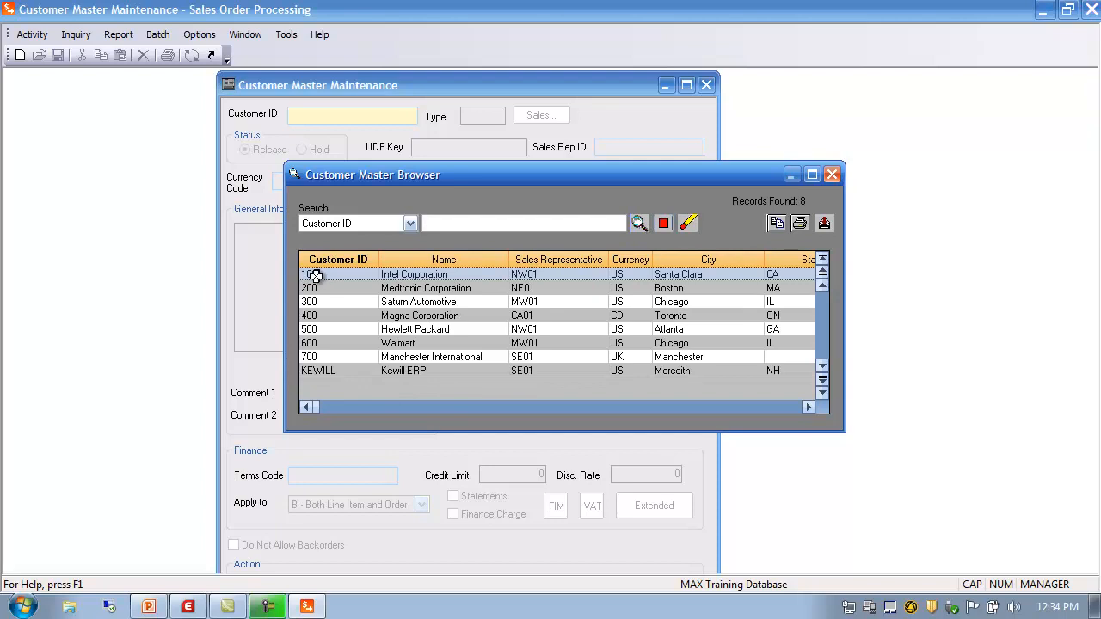
double_click(316, 275)
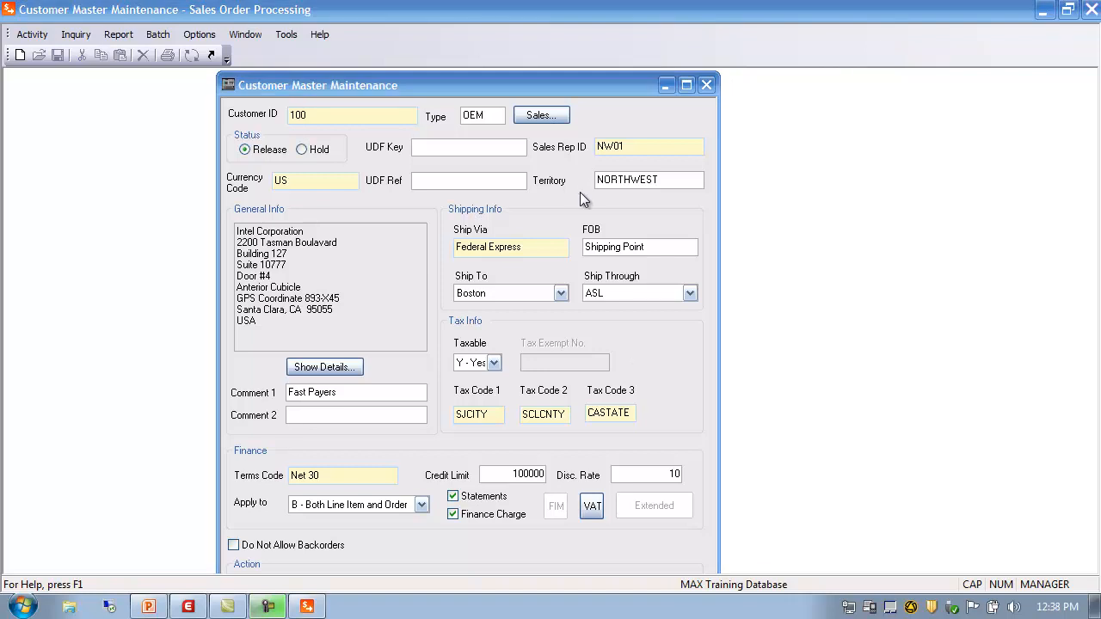
left_click(490, 113)
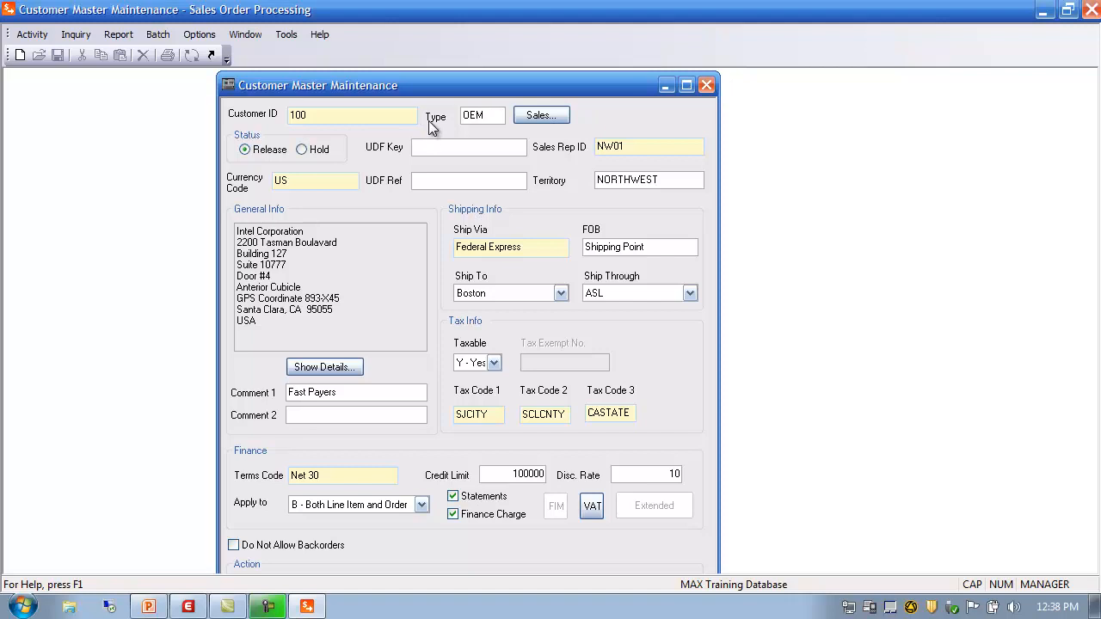
left_click(540, 115)
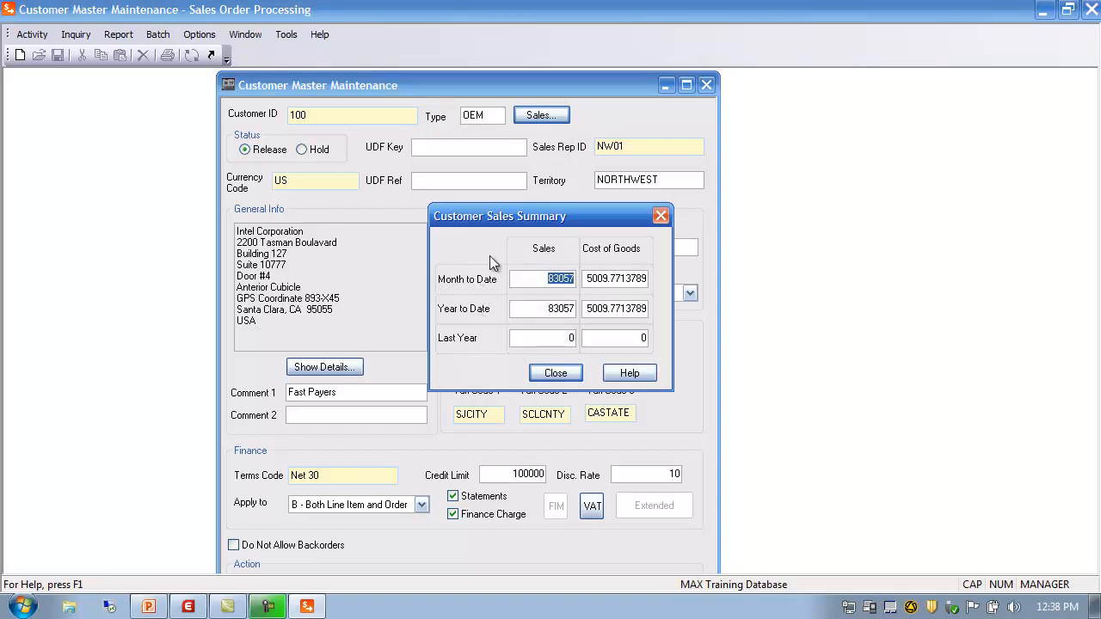
left_click(549, 373)
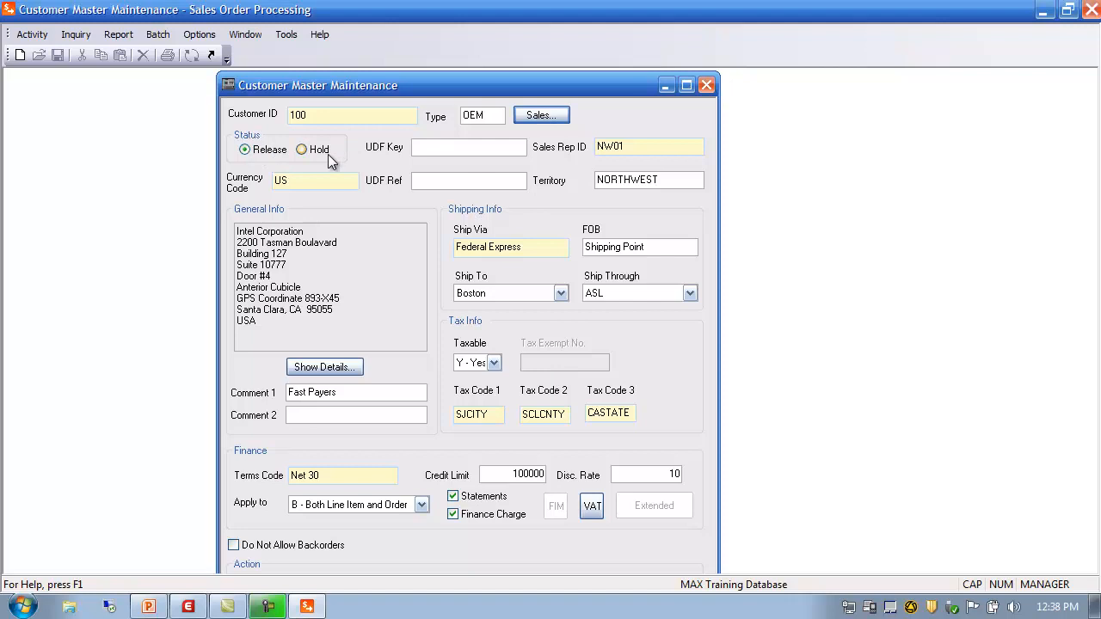
Step: Set customer 100's currency code to US
left_click(326, 180)
left_click(635, 146)
left_click(303, 183)
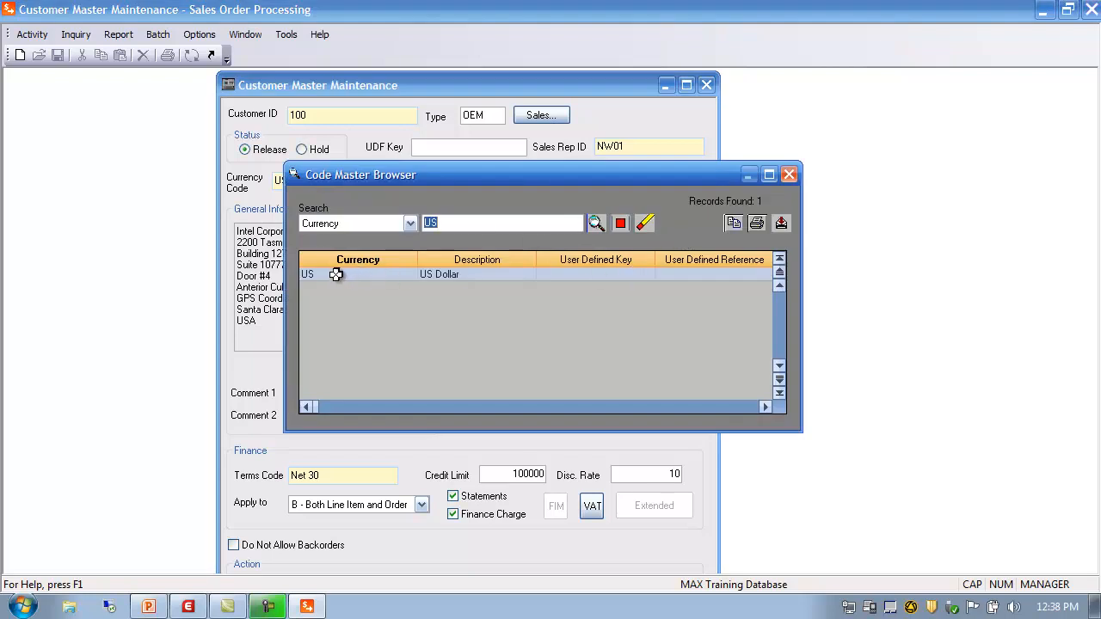
double_click(334, 273)
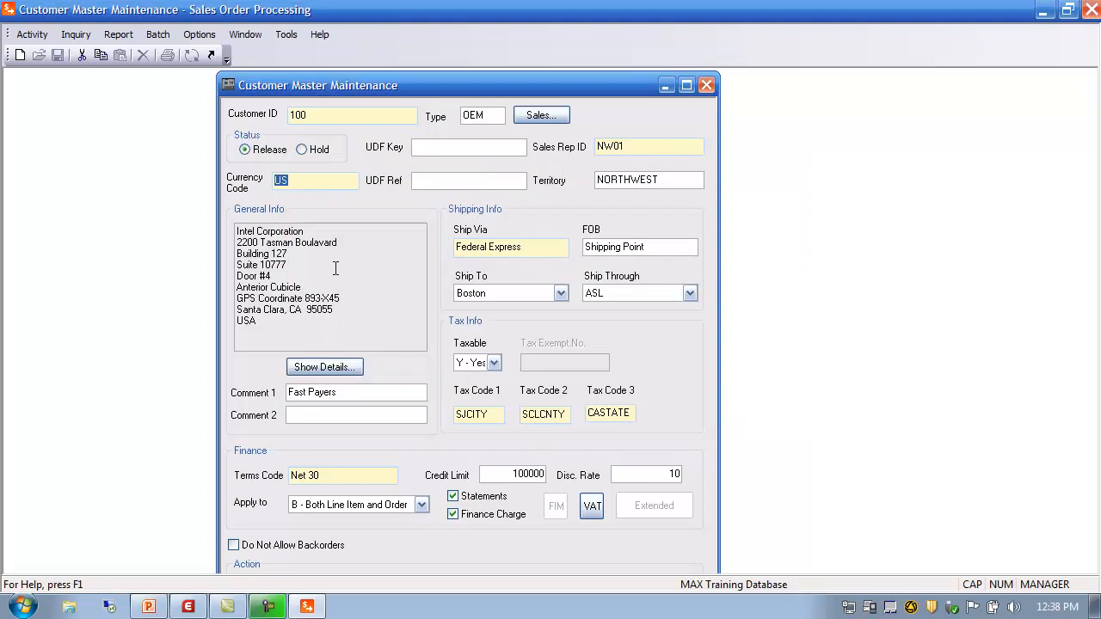
Step: Reassign the customer's sales rep from NW01 to MW01, making the territory Midwest
left_click(632, 146)
double_click(631, 145)
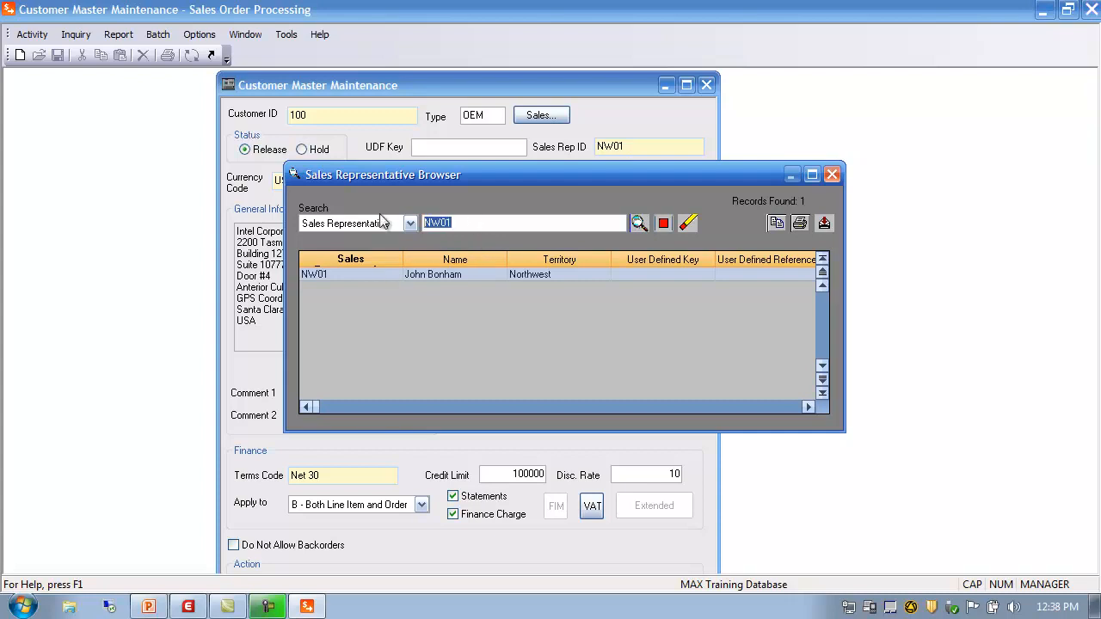
key("BackSpace")
left_click(640, 225)
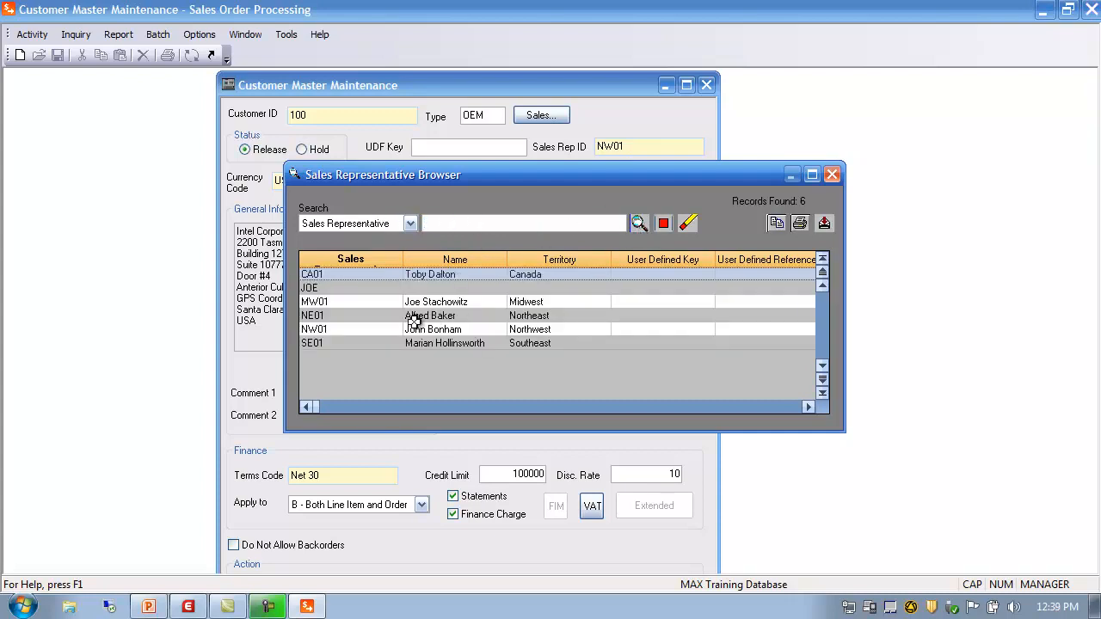
double_click(334, 303)
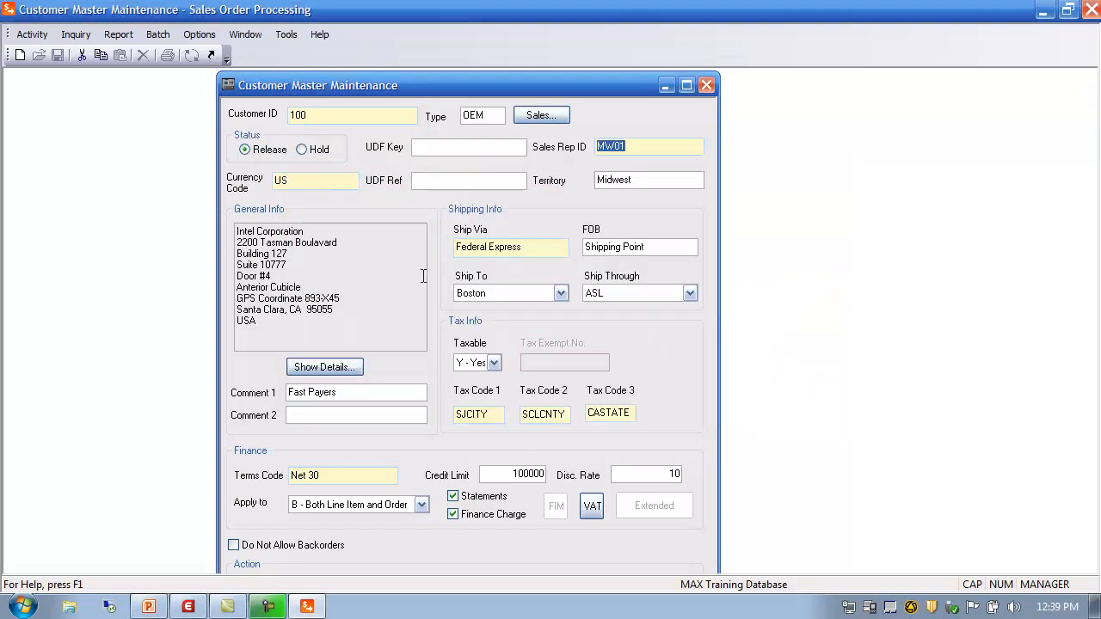
left_click(653, 180)
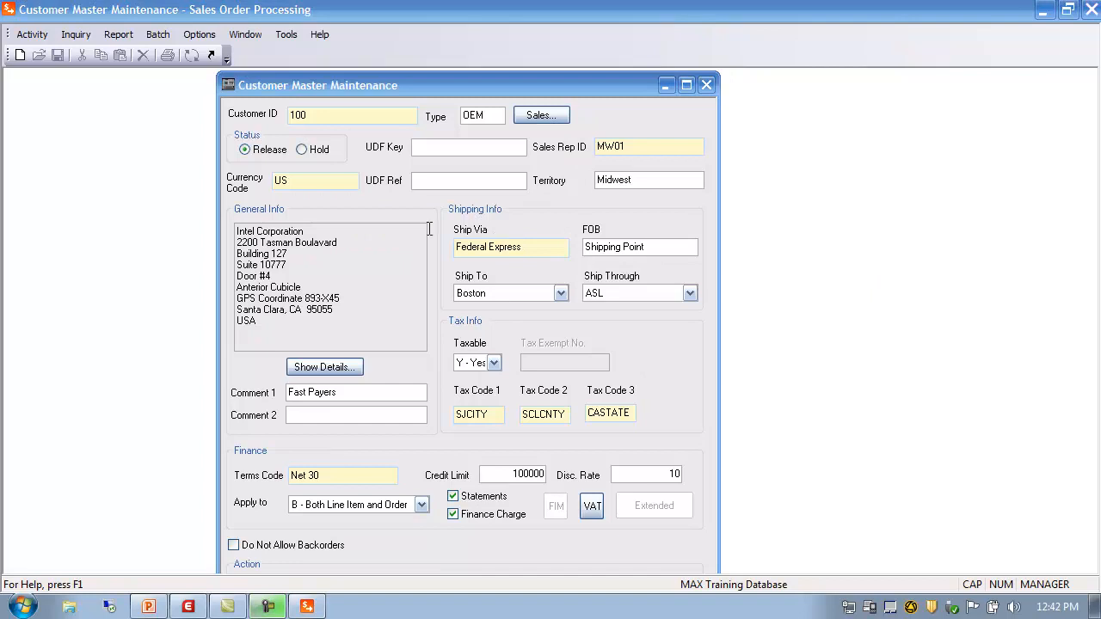
left_click(530, 248)
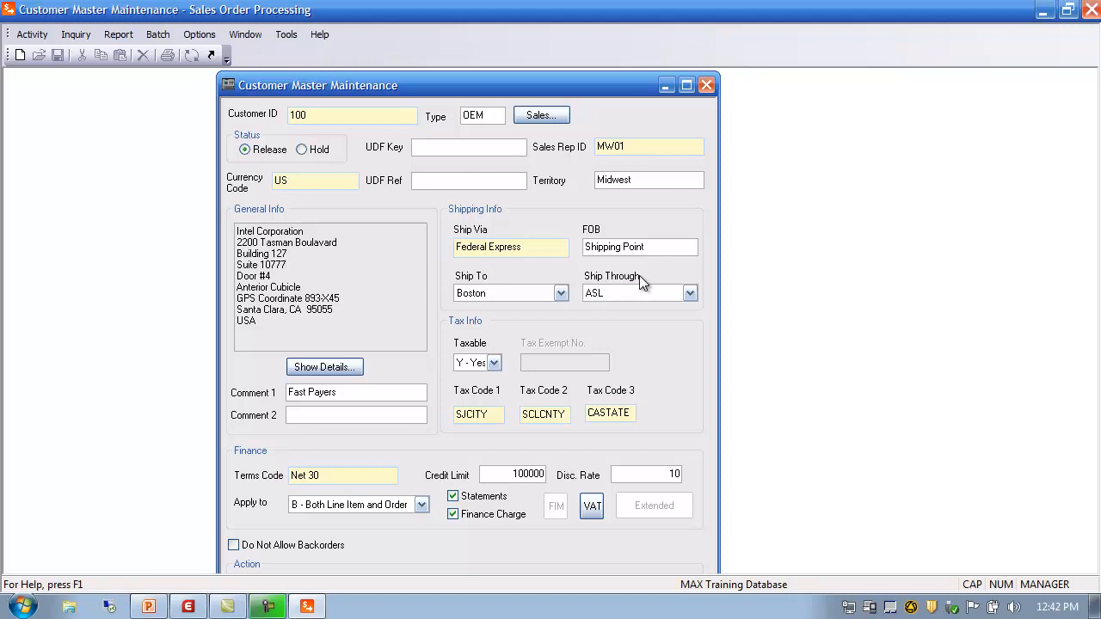
left_click(44, 39)
mouse_move(57, 53)
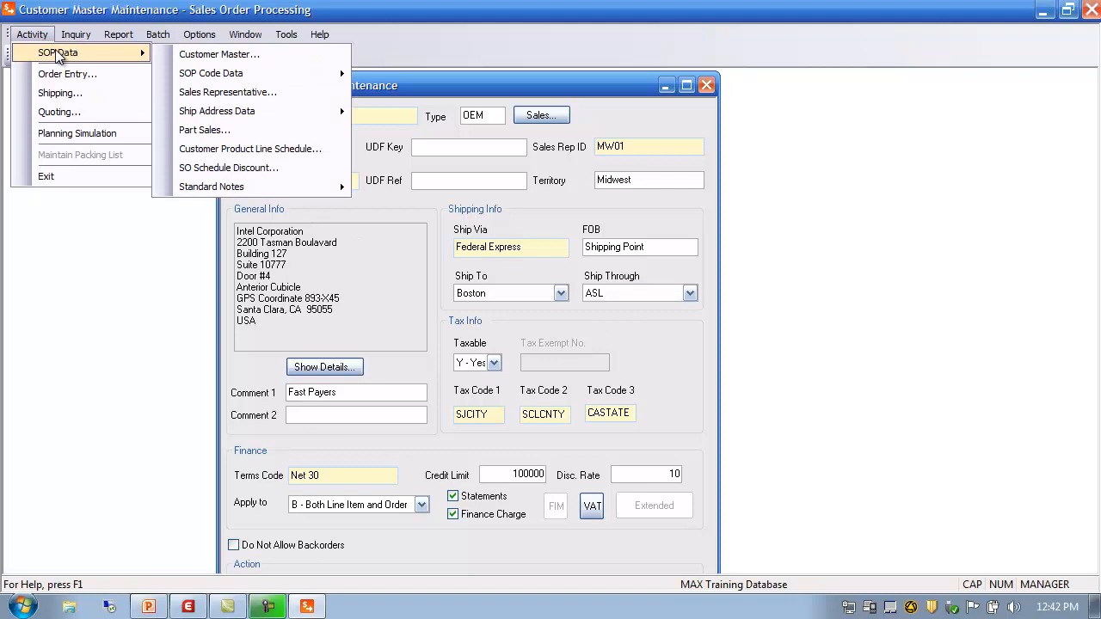
mouse_move(230, 120)
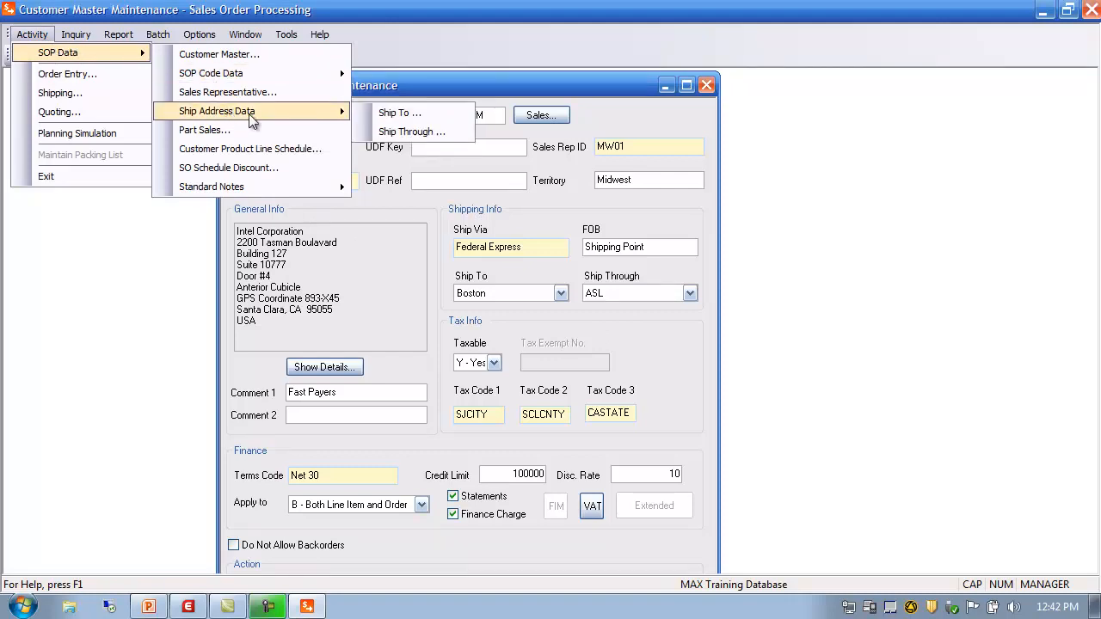
left_click(398, 114)
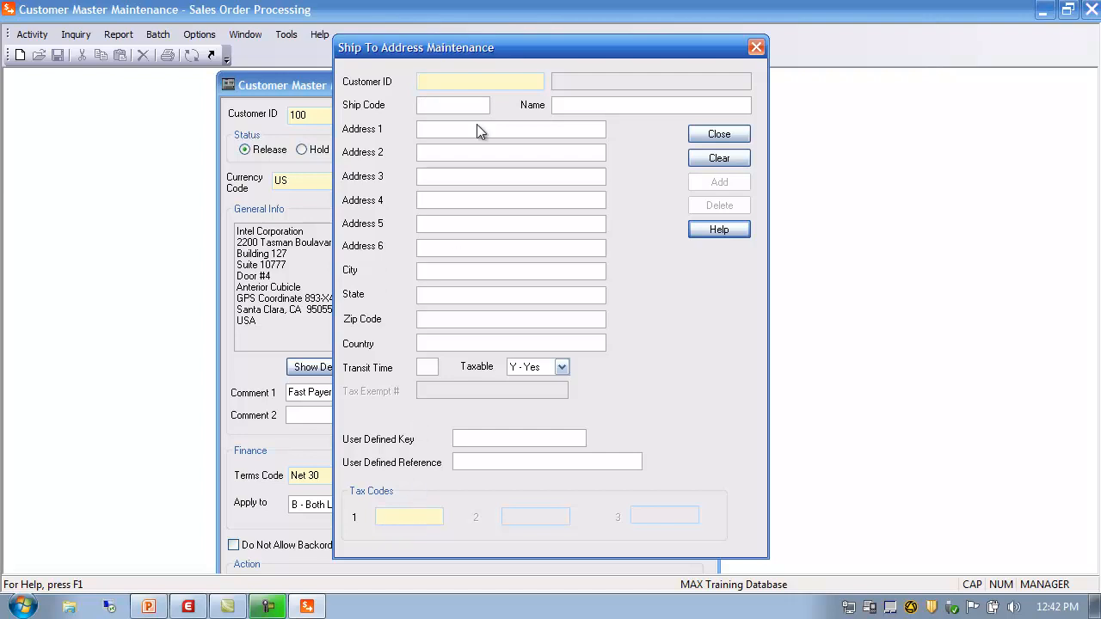
double_click(435, 81)
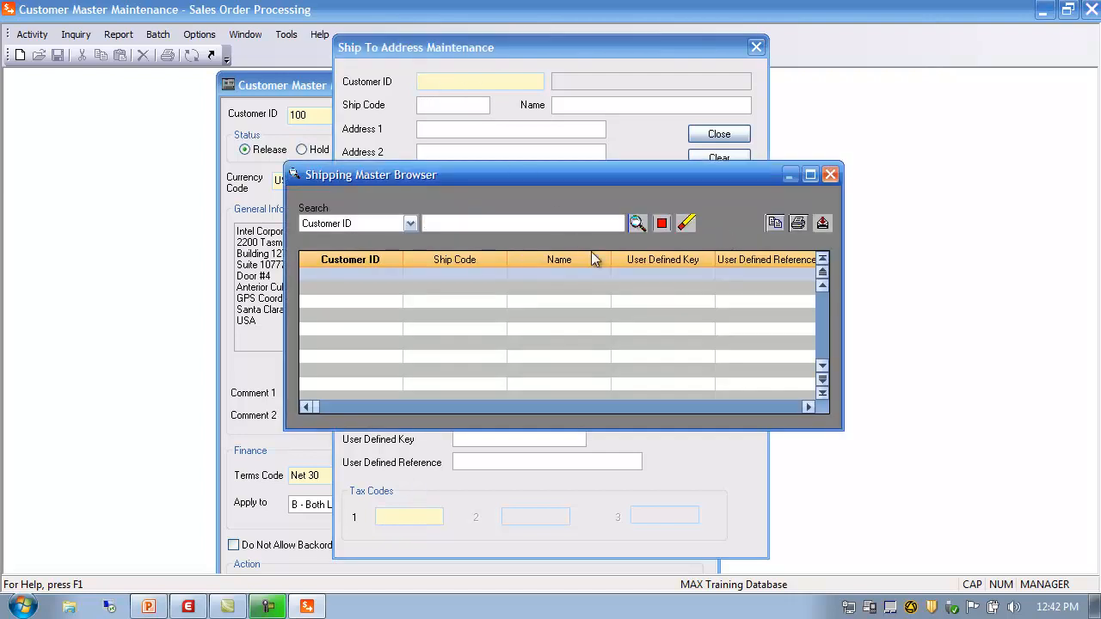
left_click(637, 224)
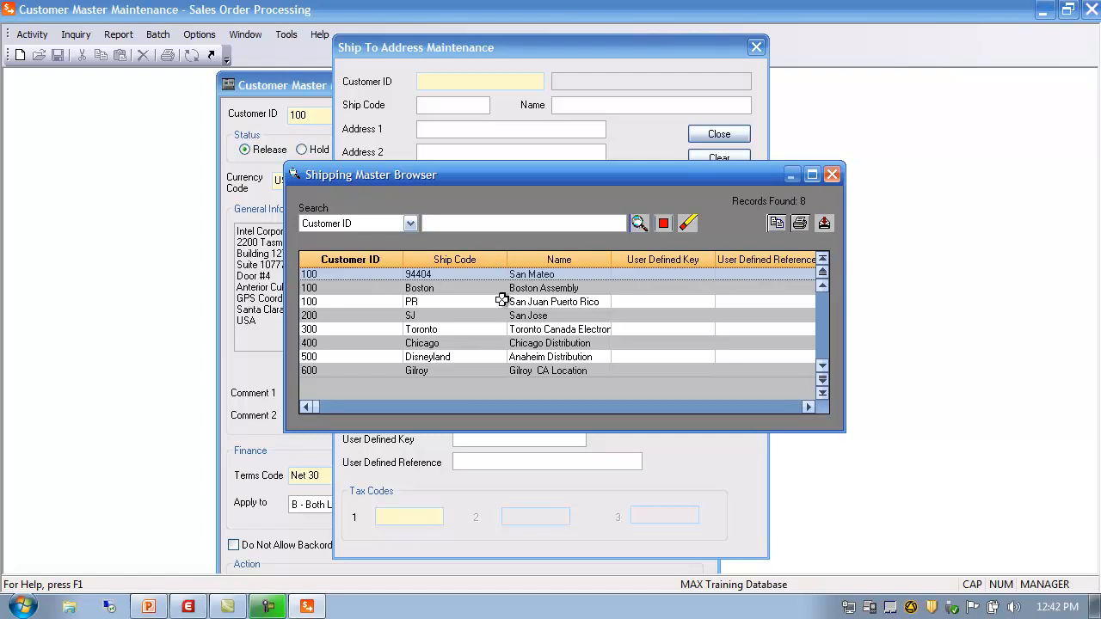
double_click(315, 303)
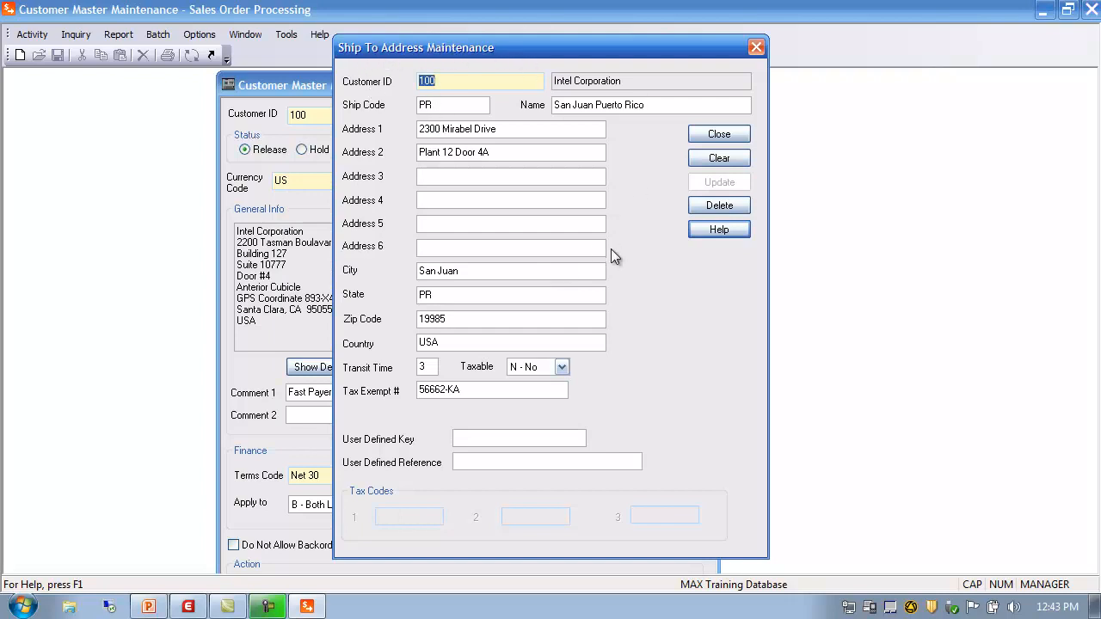
left_click(719, 135)
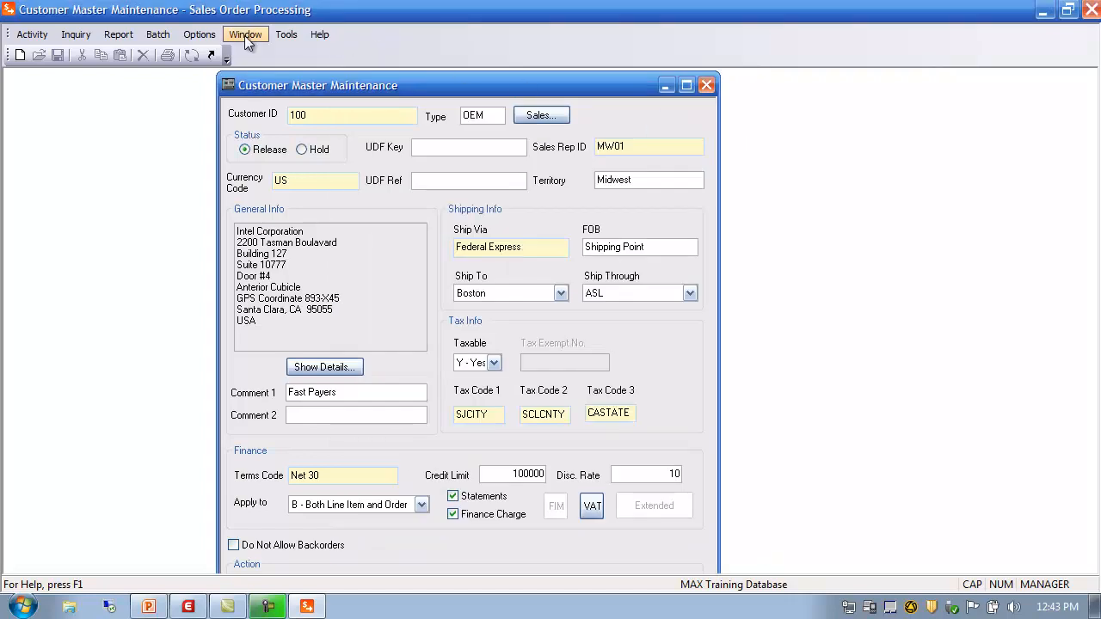
Step: Open Ship Through Address Maintenance, list address codes ASL and CCB, and close the browser unchosen
left_click(36, 43)
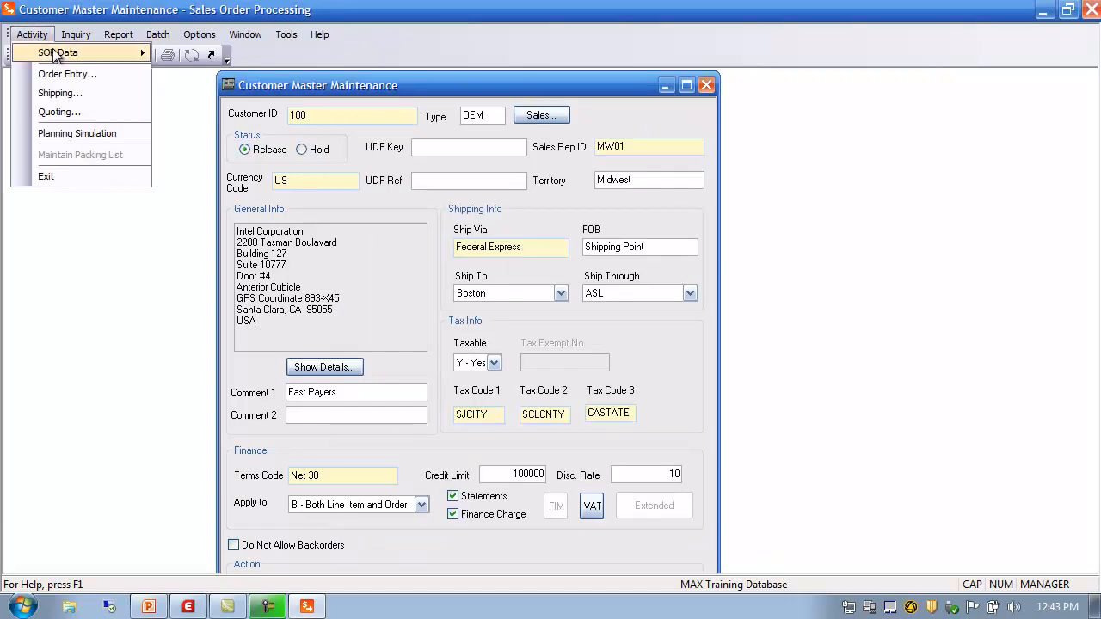
mouse_move(63, 53)
mouse_move(221, 111)
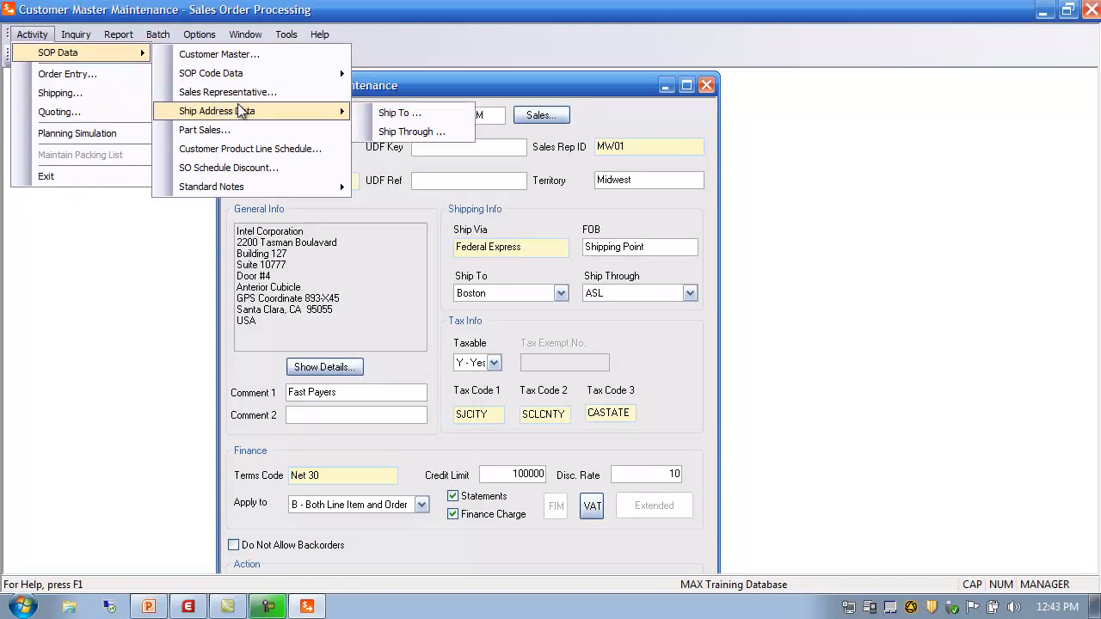
left_click(411, 133)
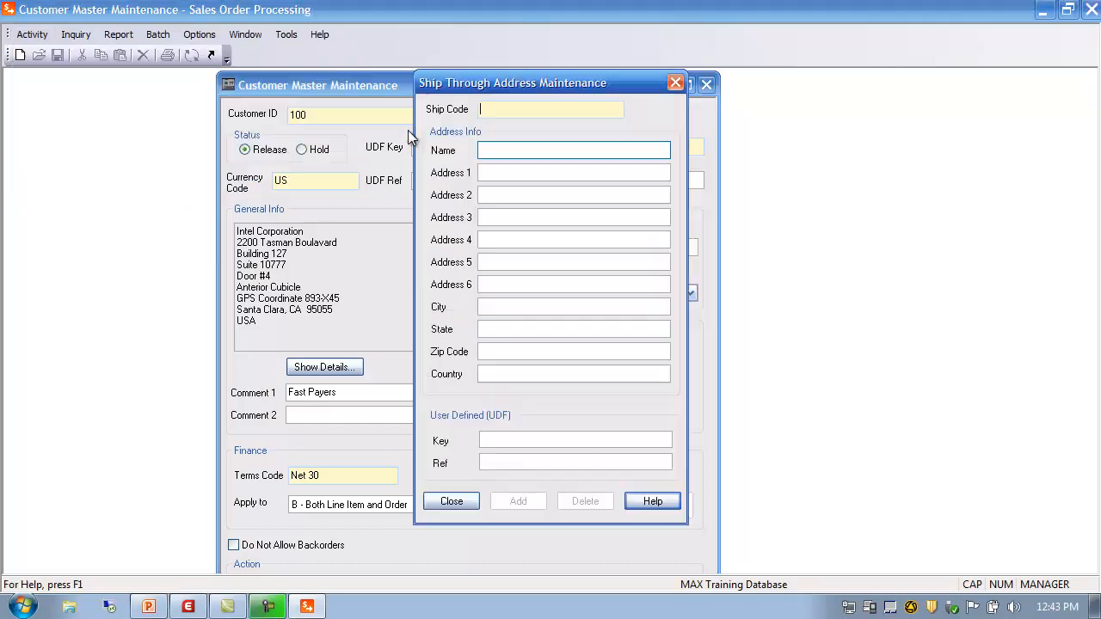
double_click(486, 109)
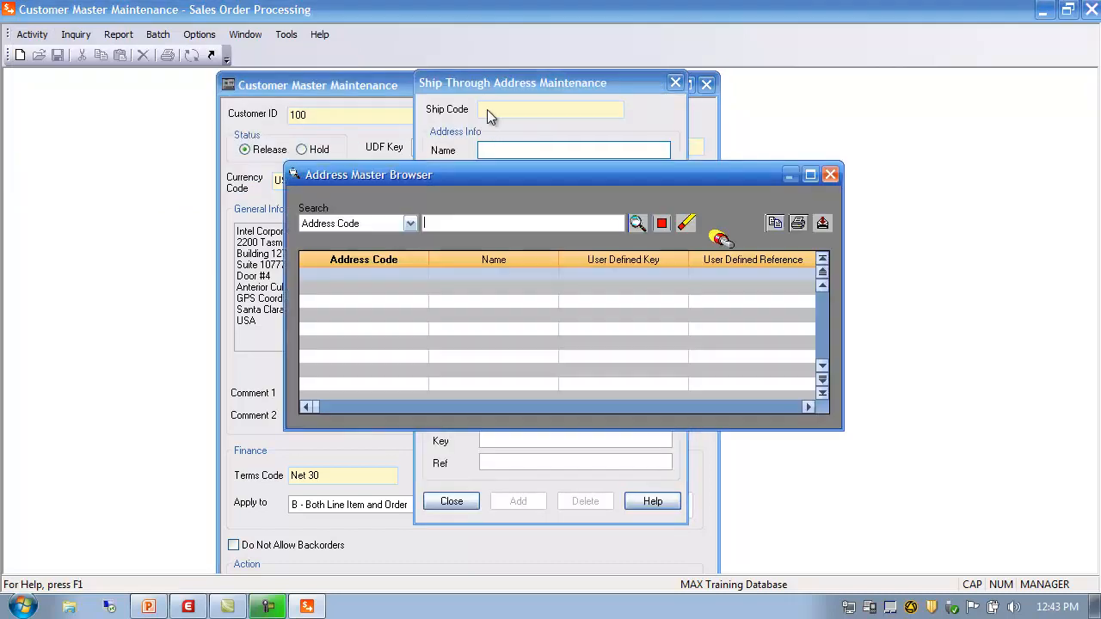
left_click(637, 224)
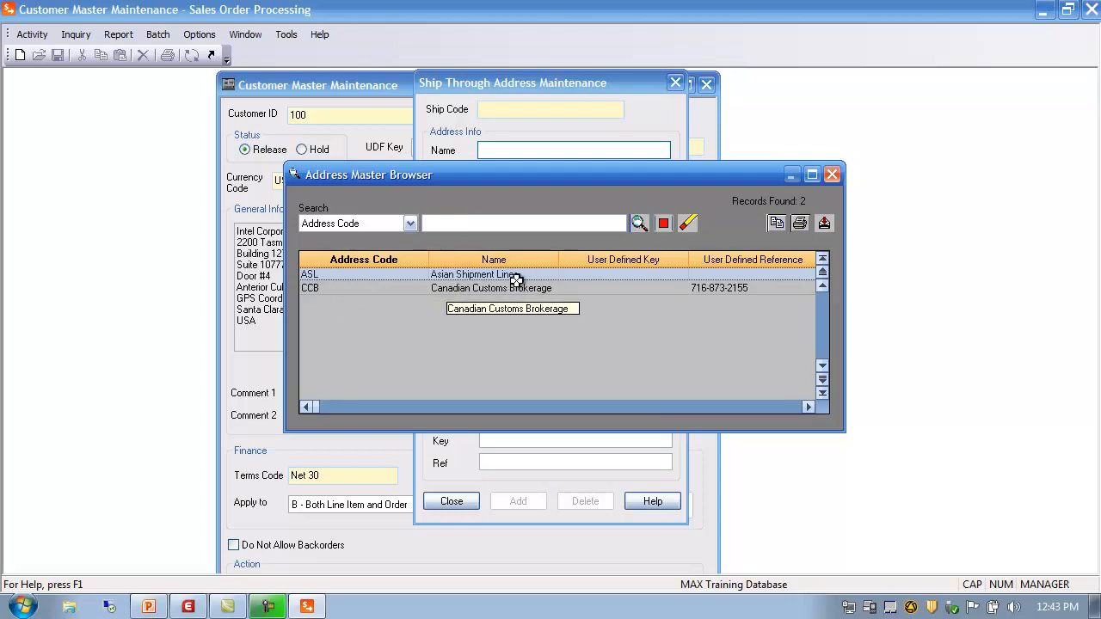
left_click(832, 174)
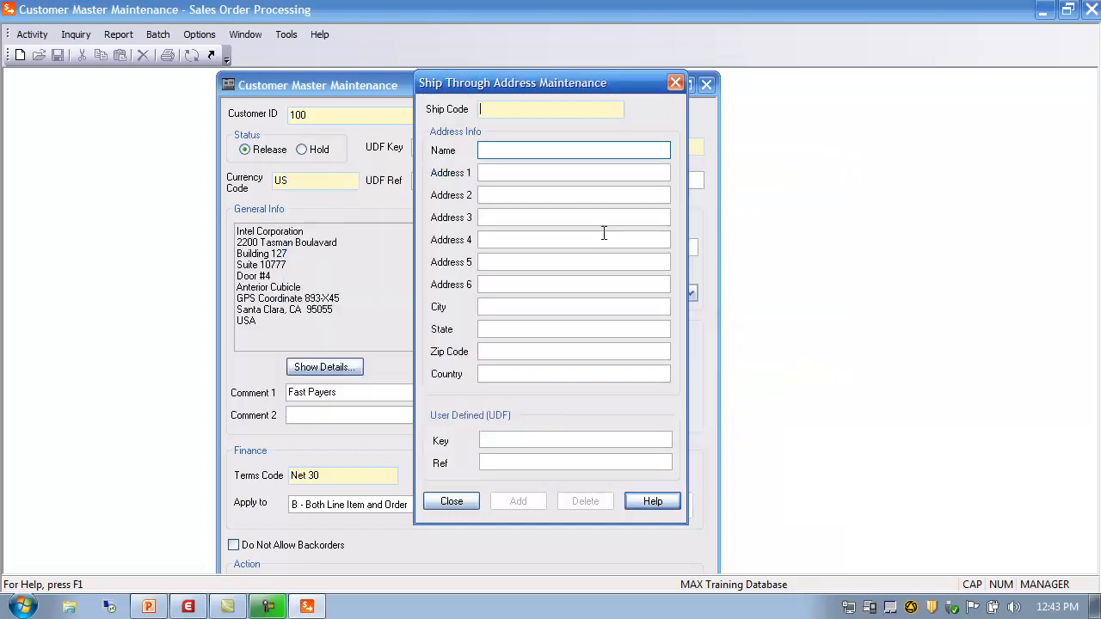
Step: Close the ship-through window, then set Ship Through to None and Ship To to Default Address
left_click(443, 501)
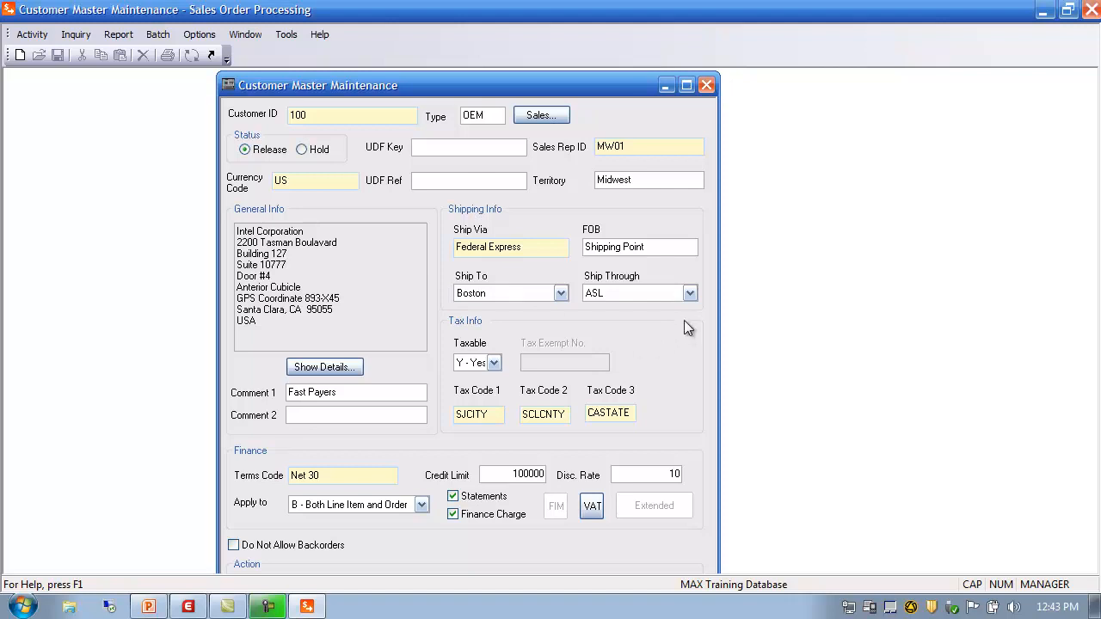
left_click(693, 292)
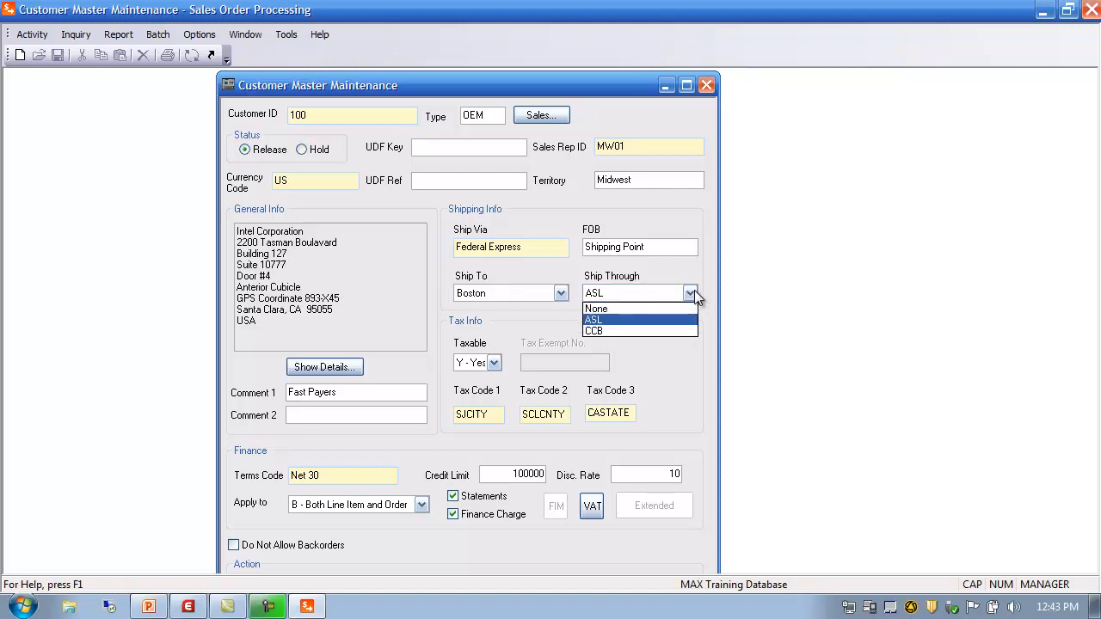
left_click(599, 309)
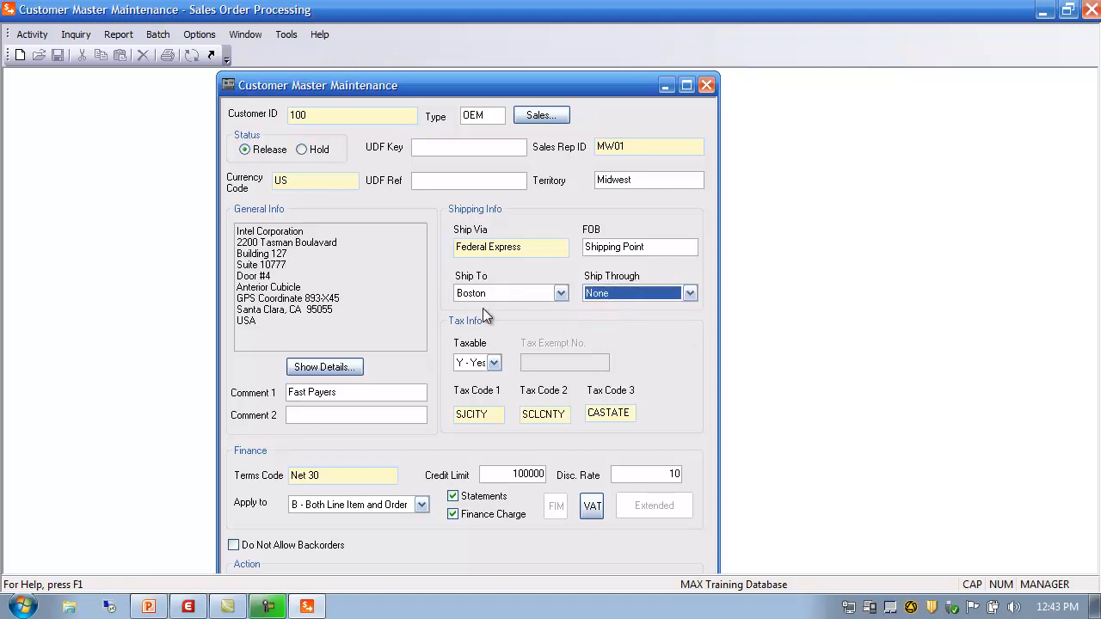
left_click(564, 294)
left_click(531, 308)
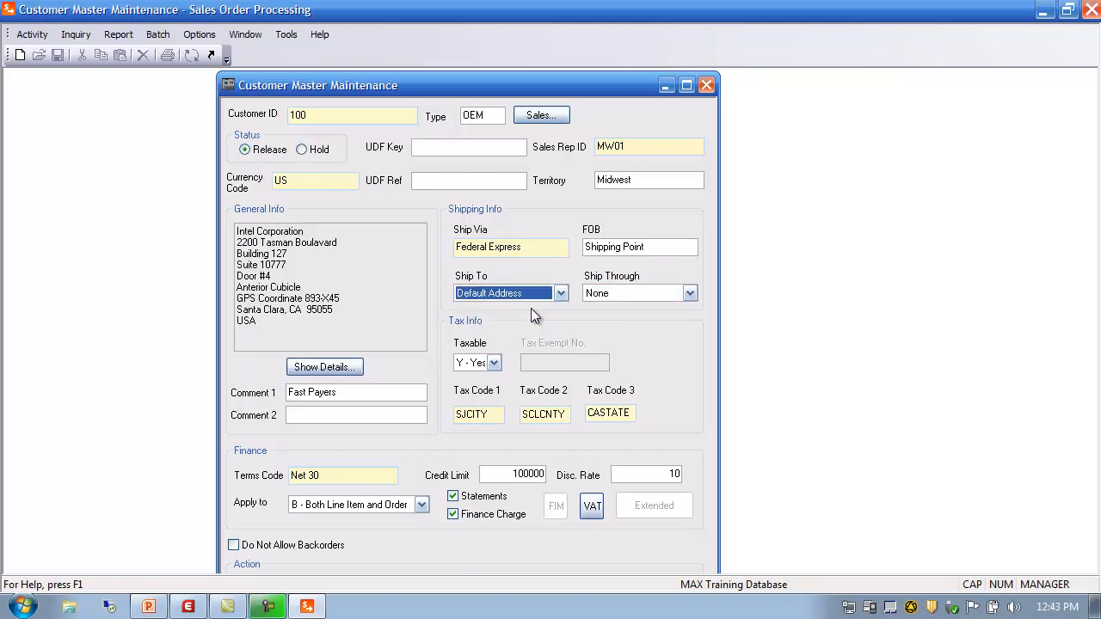
Step: View the customer's full contact details and cancel without saving
left_click(324, 275)
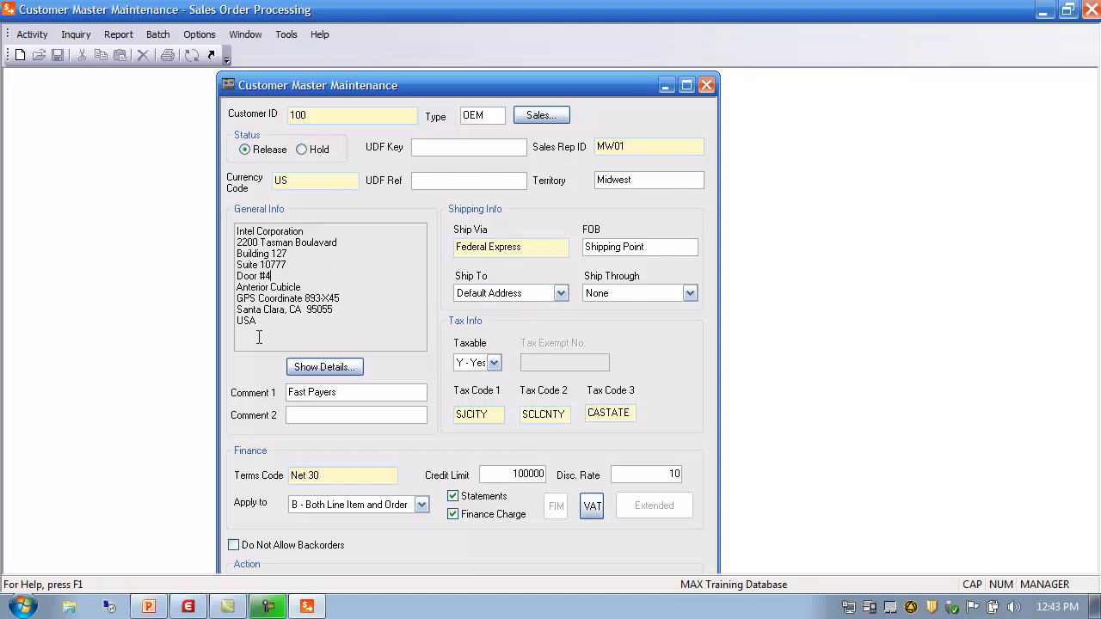
left_click(325, 367)
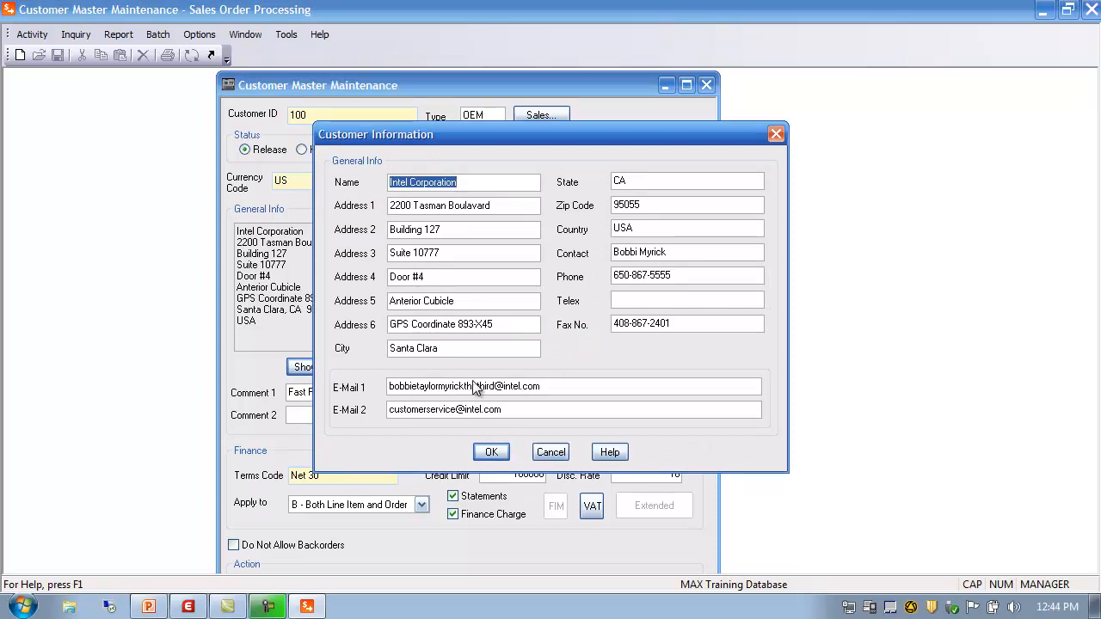
left_click(547, 452)
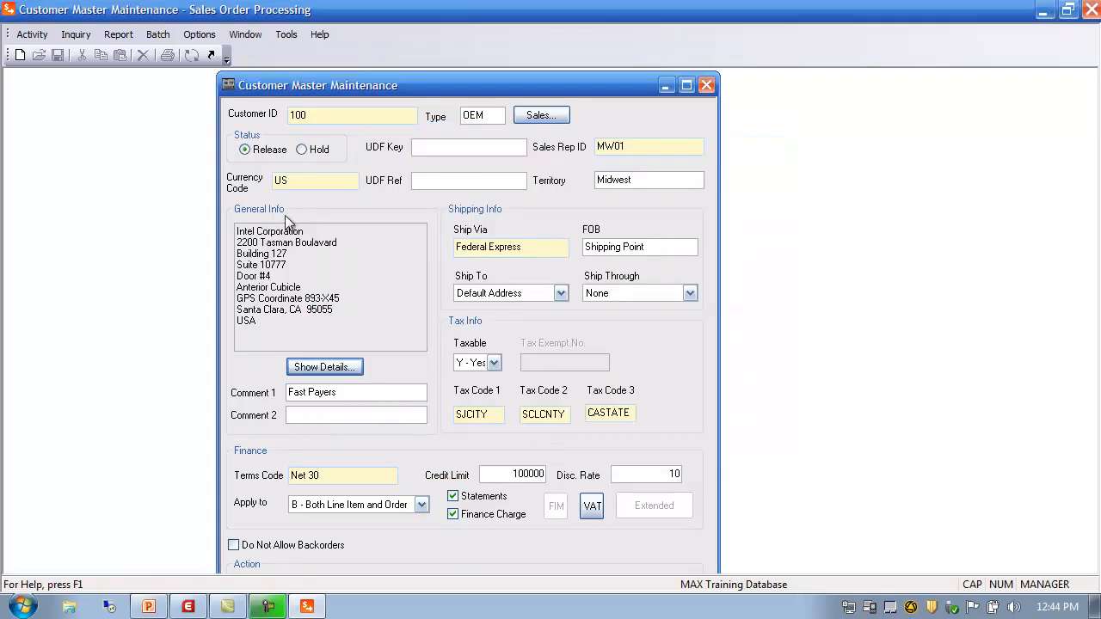
Step: Set Ship To to address 94404 and Ship Through to ASL
left_click(560, 294)
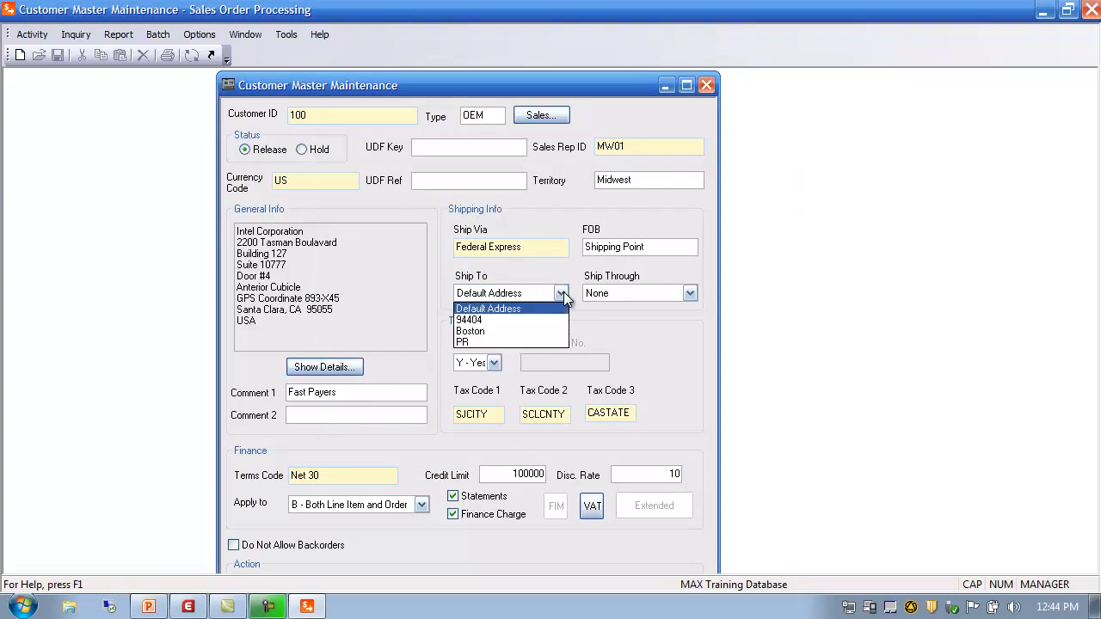
left_click(497, 320)
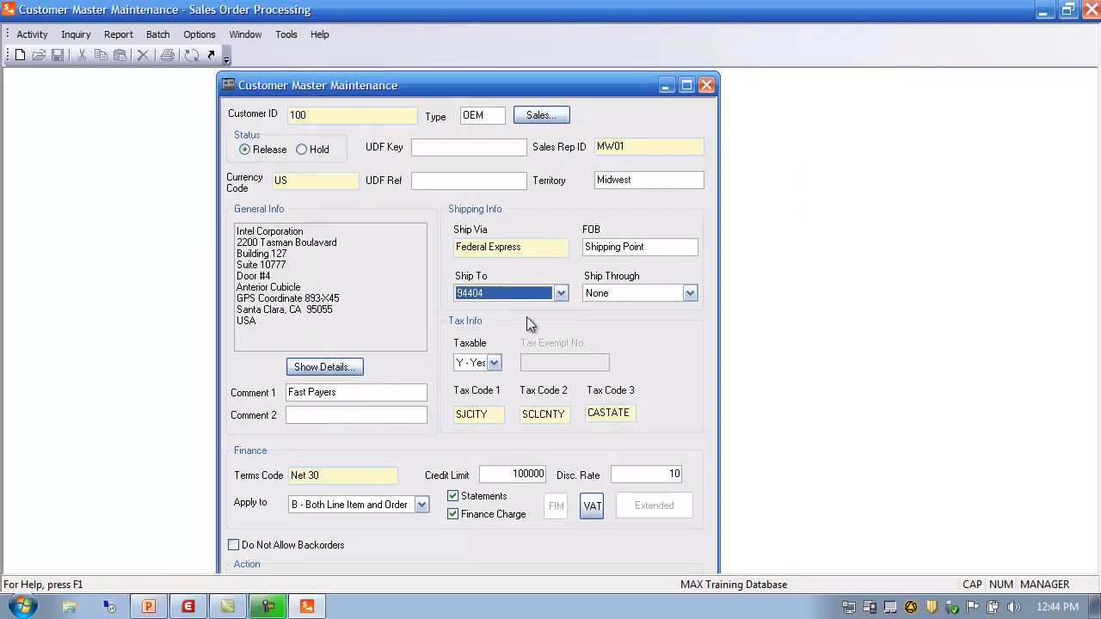
left_click(691, 294)
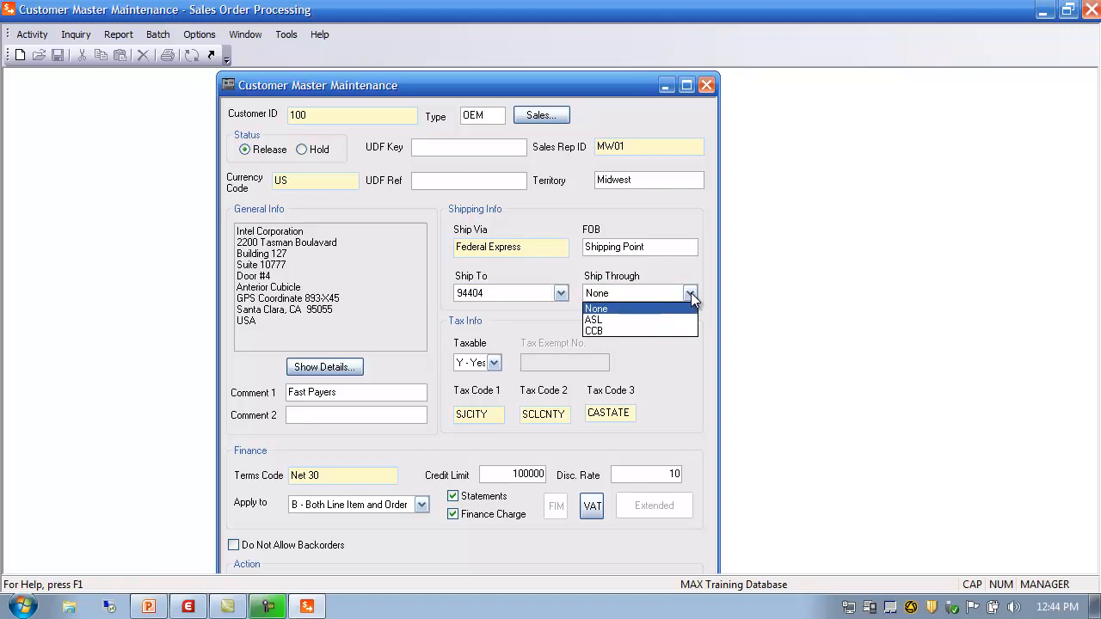
left_click(627, 320)
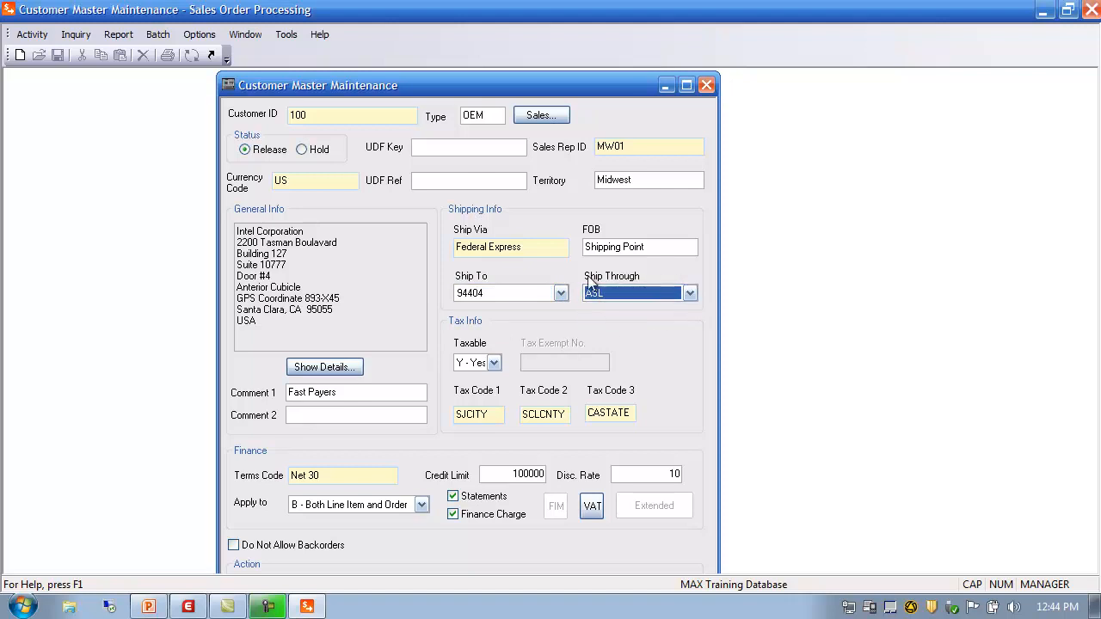
Step: Revert Ship Through to None and Ship To to Default Address
left_click(690, 293)
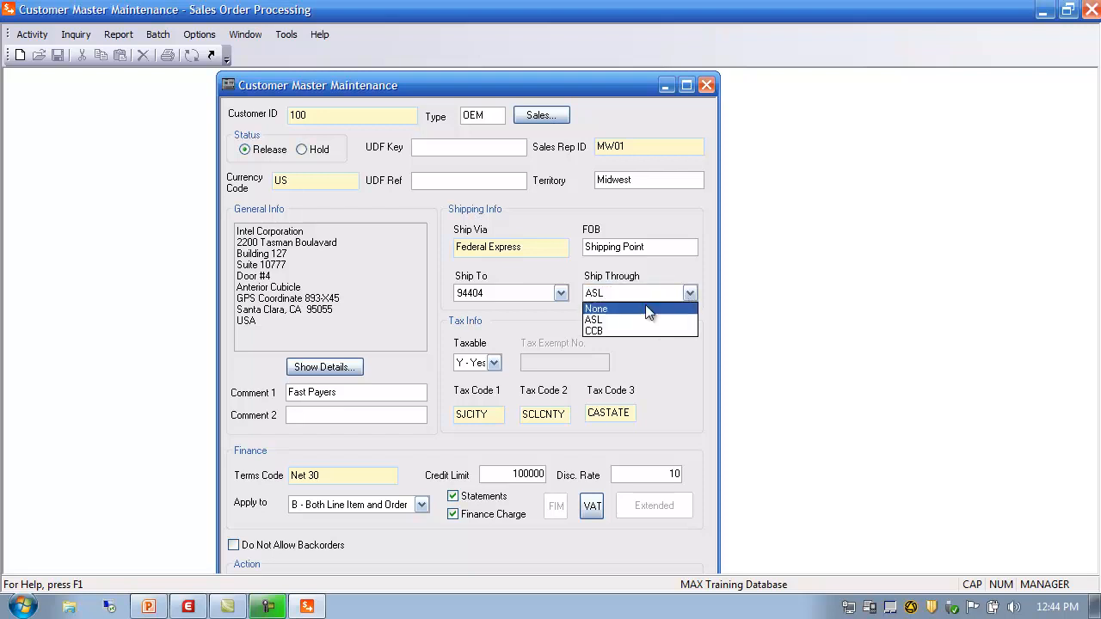
left_click(631, 309)
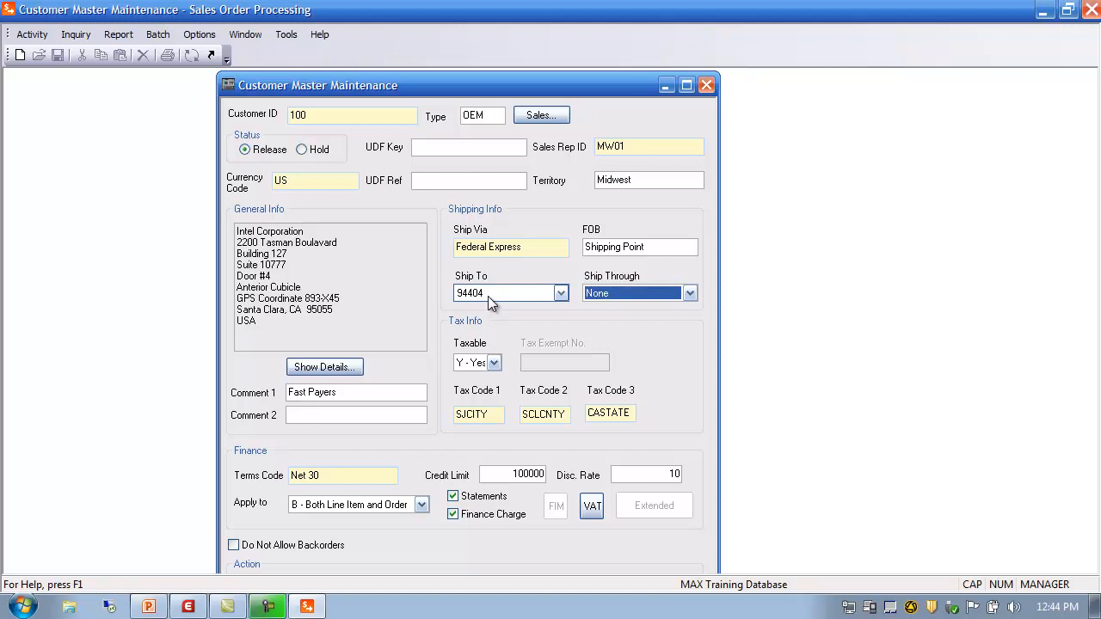
left_click(560, 293)
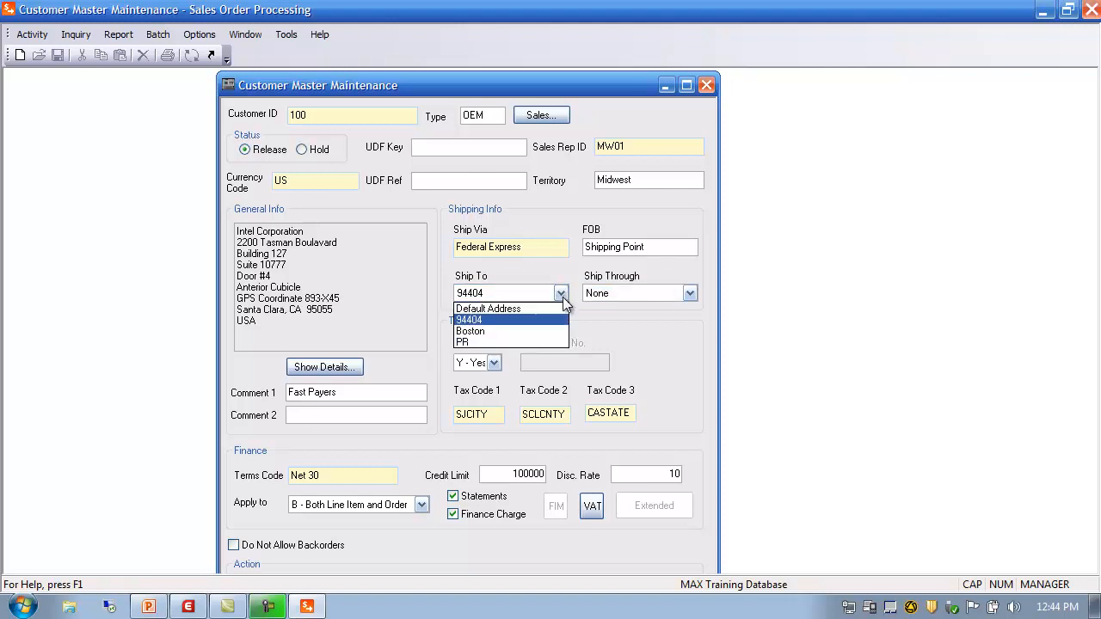
left_click(498, 308)
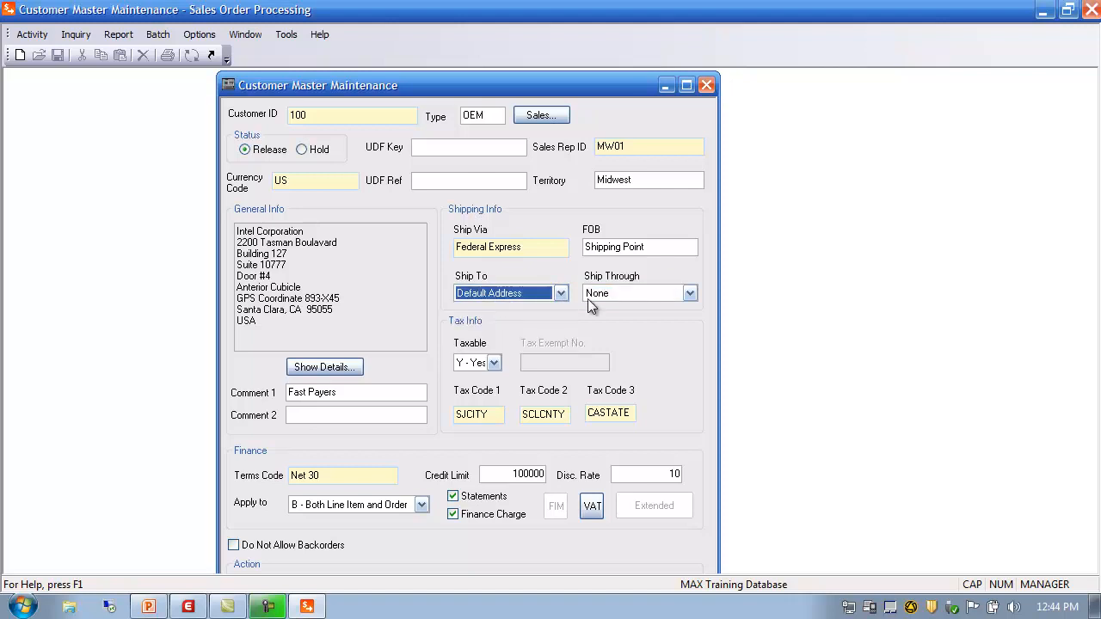
left_click(299, 276)
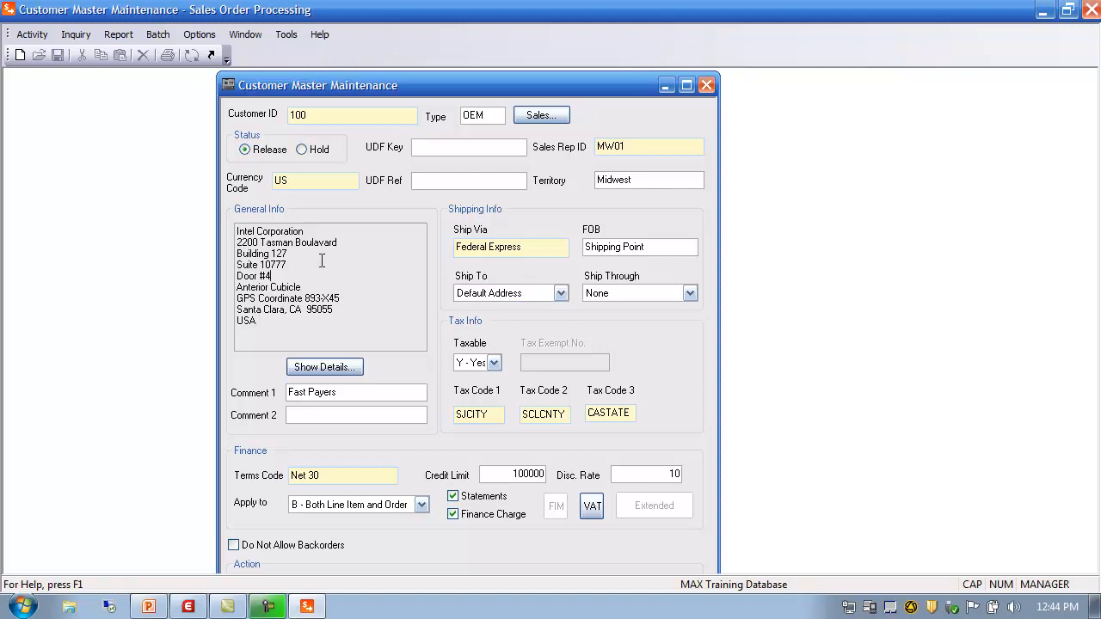
Step: Choose Boston as the Ship To address and ASL as Ship Through
left_click(560, 293)
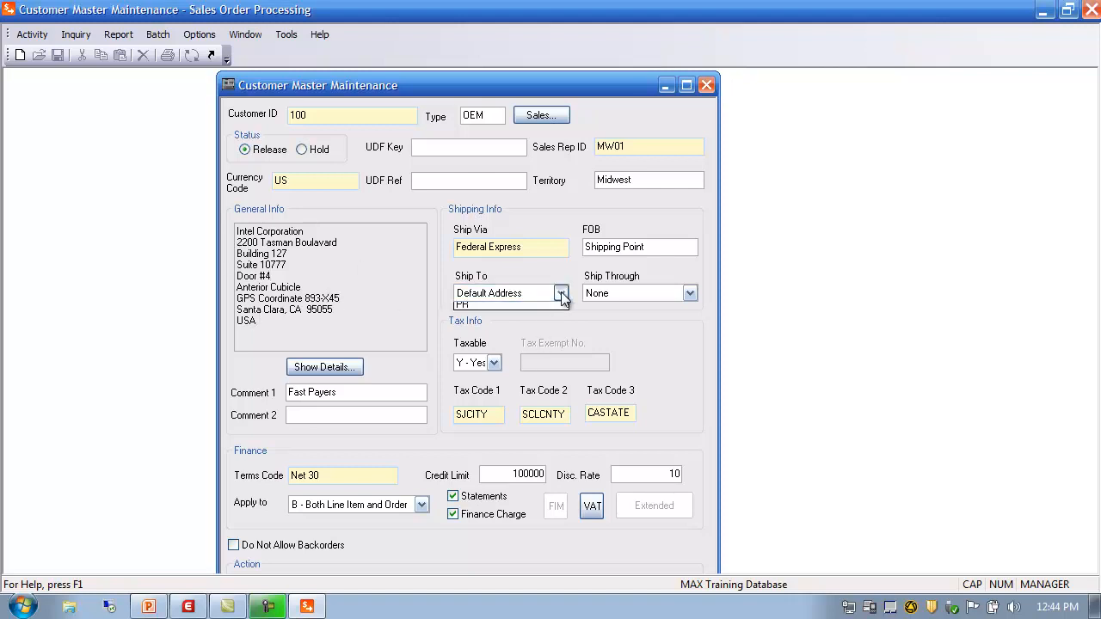
left_click(495, 333)
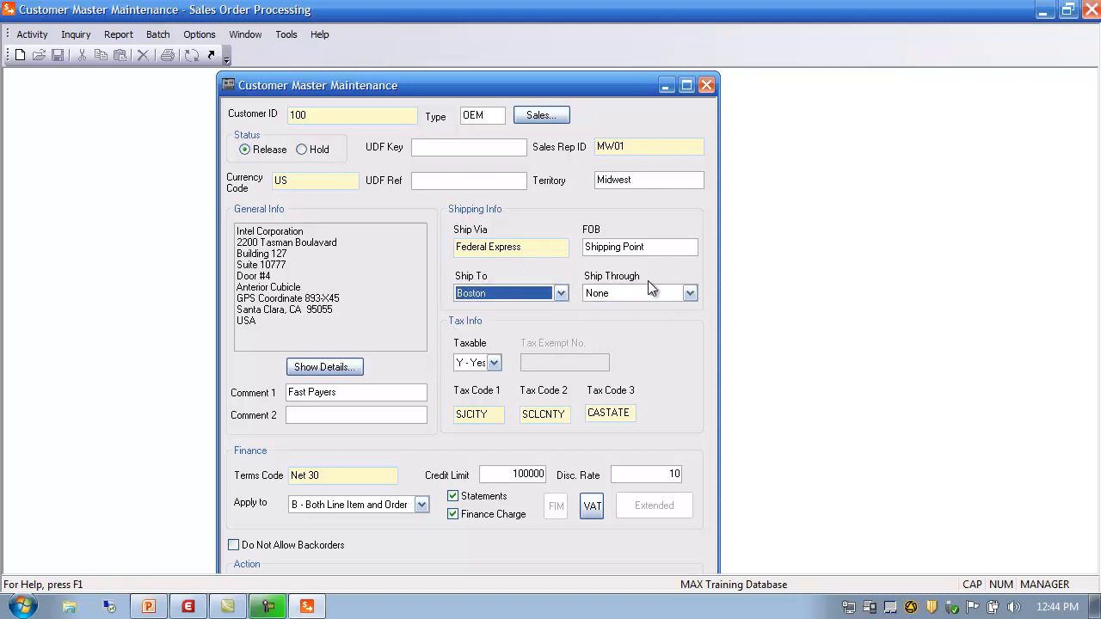
left_click(691, 293)
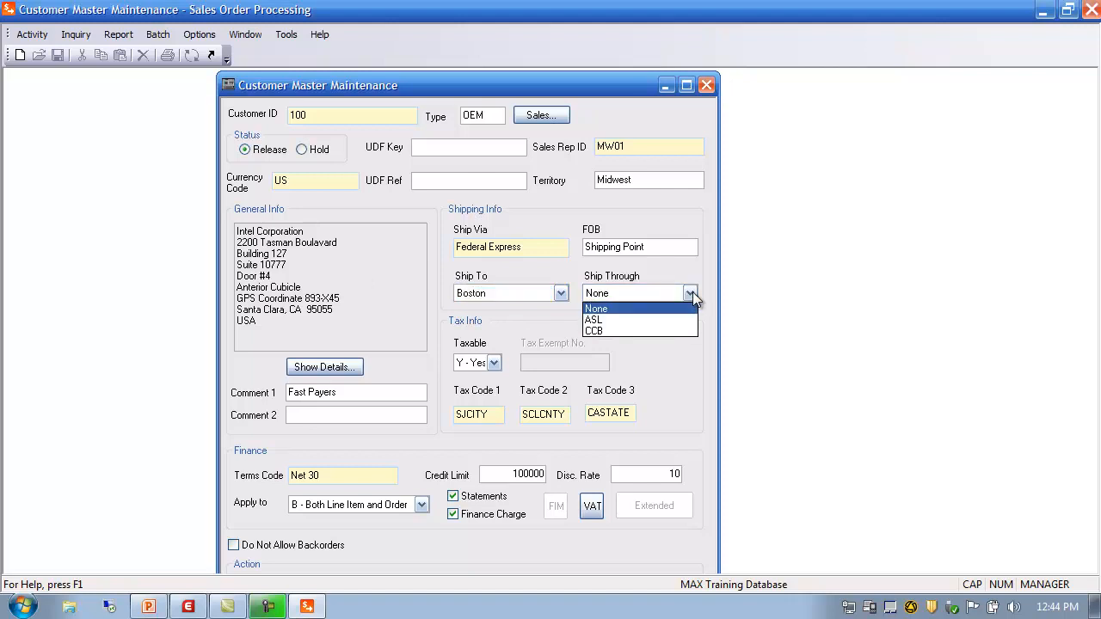
left_click(633, 317)
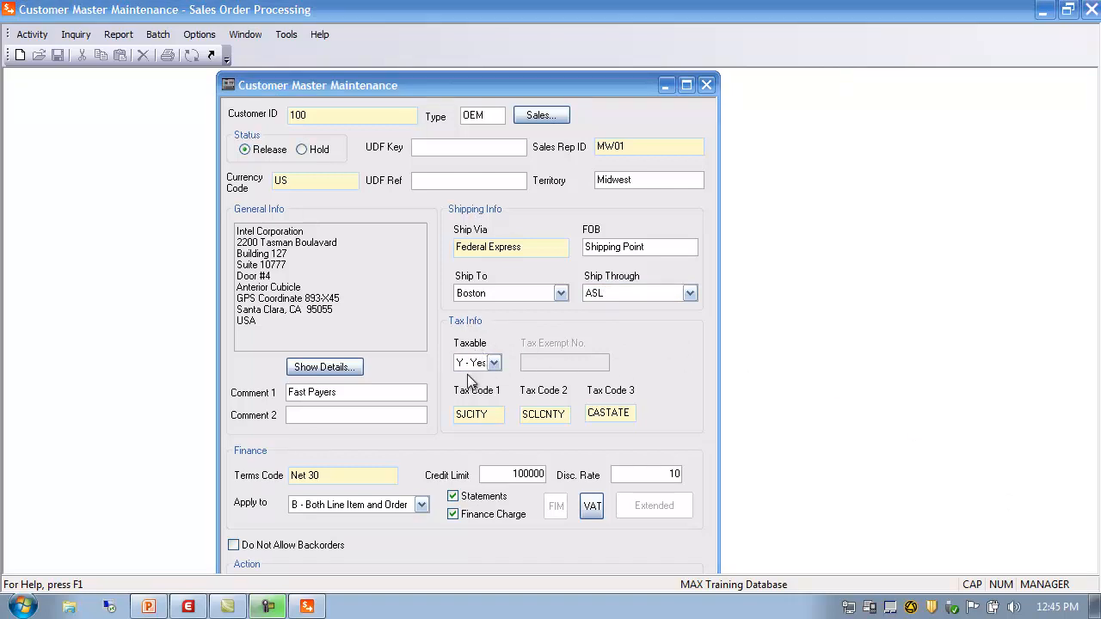
left_click(493, 364)
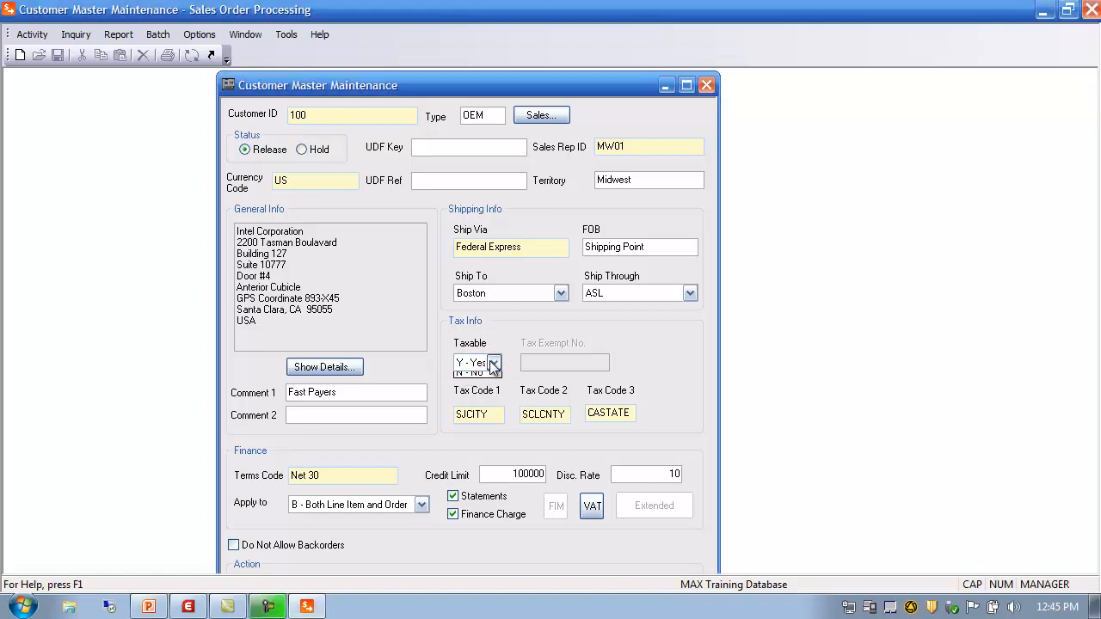
left_click(472, 378)
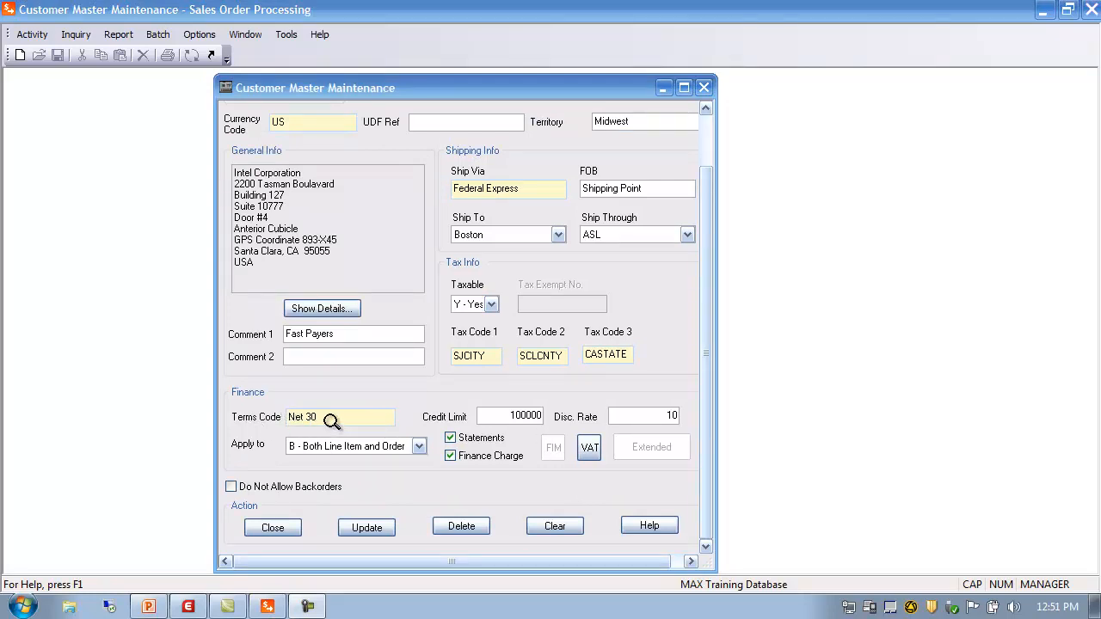
double_click(317, 418)
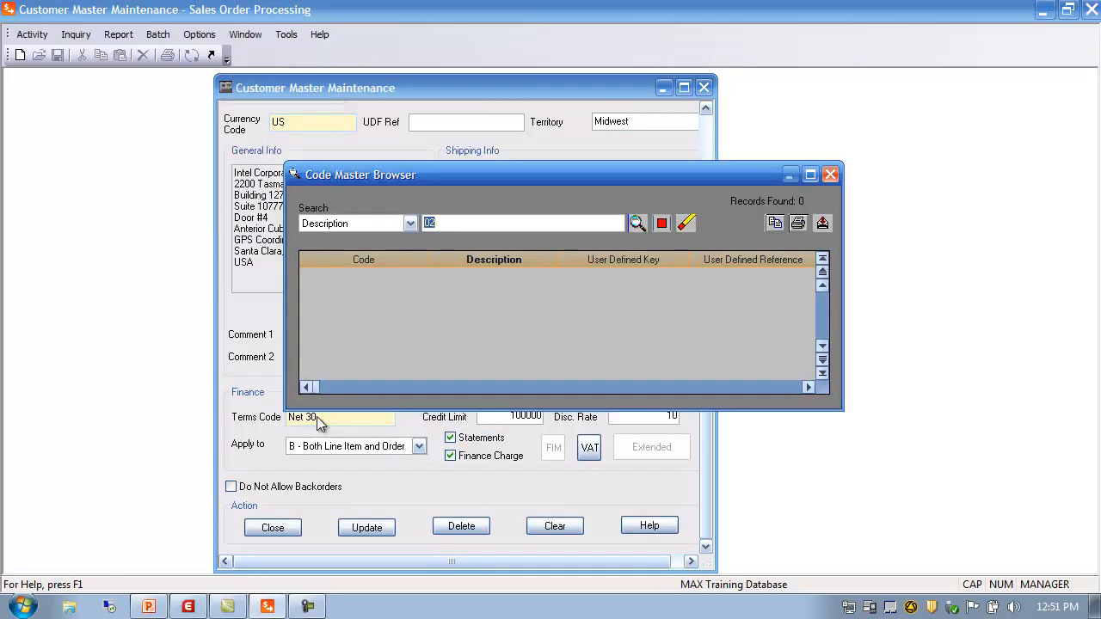
left_click(684, 226)
left_click(637, 224)
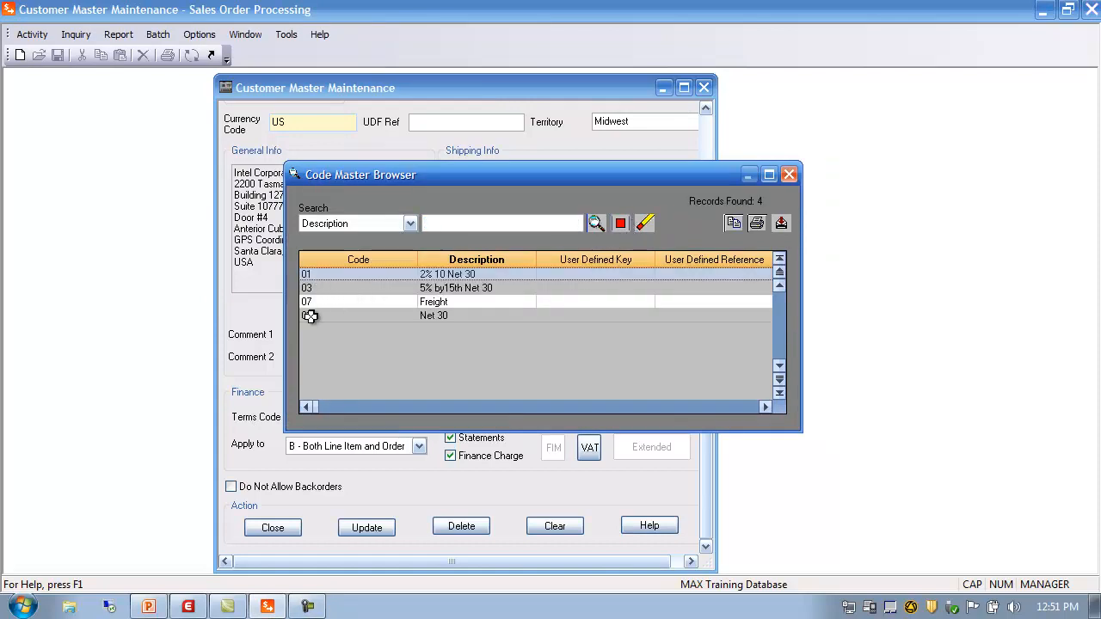
double_click(309, 316)
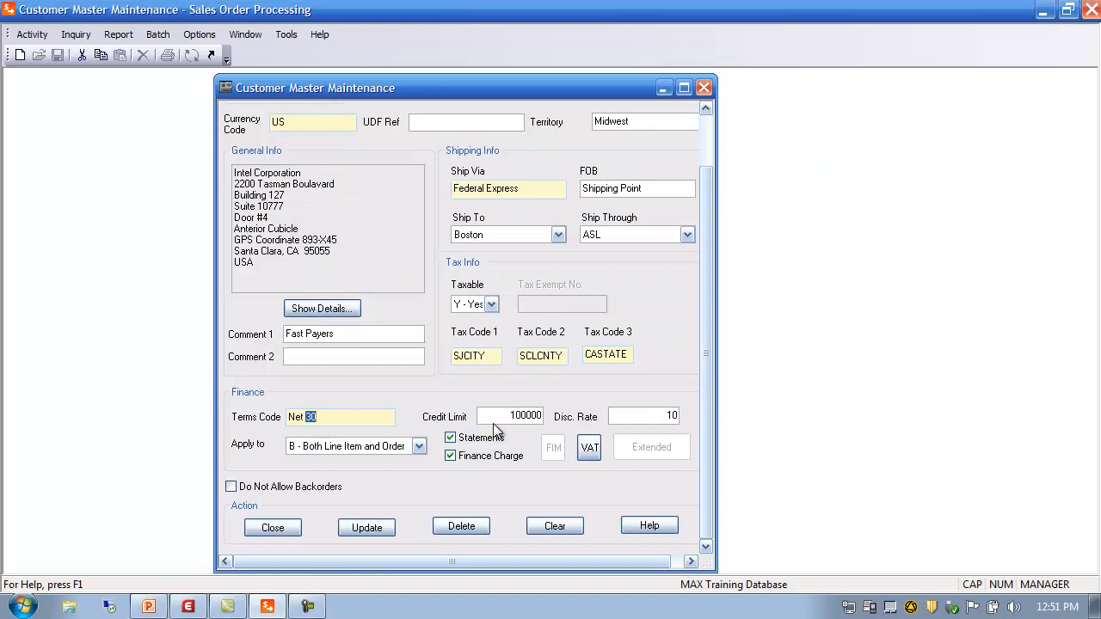
left_click(499, 416)
left_click(642, 416)
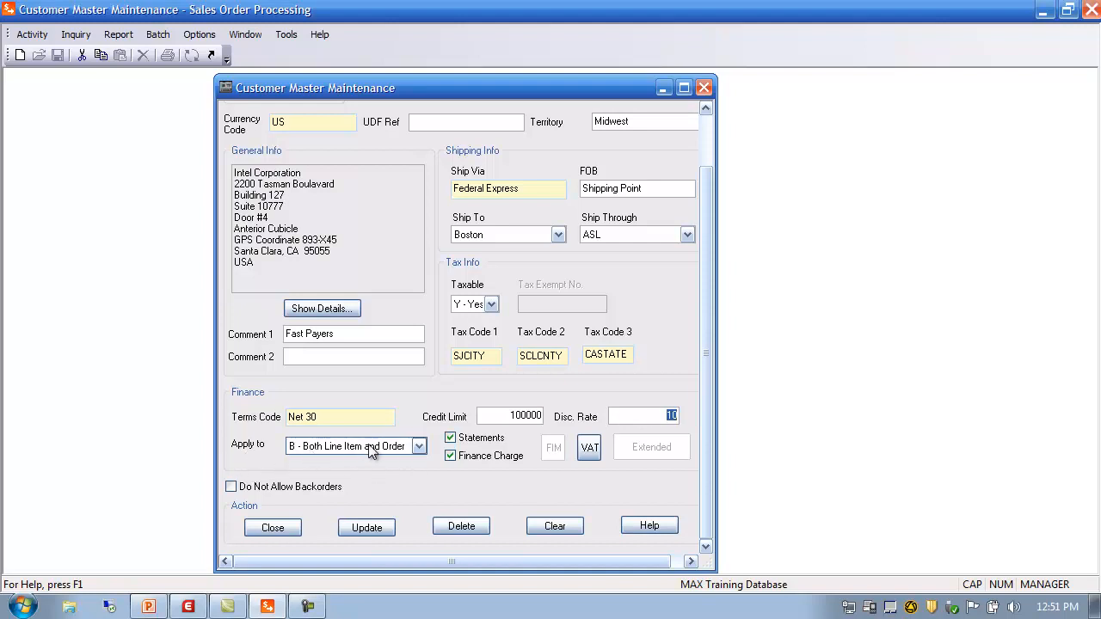
left_click(419, 446)
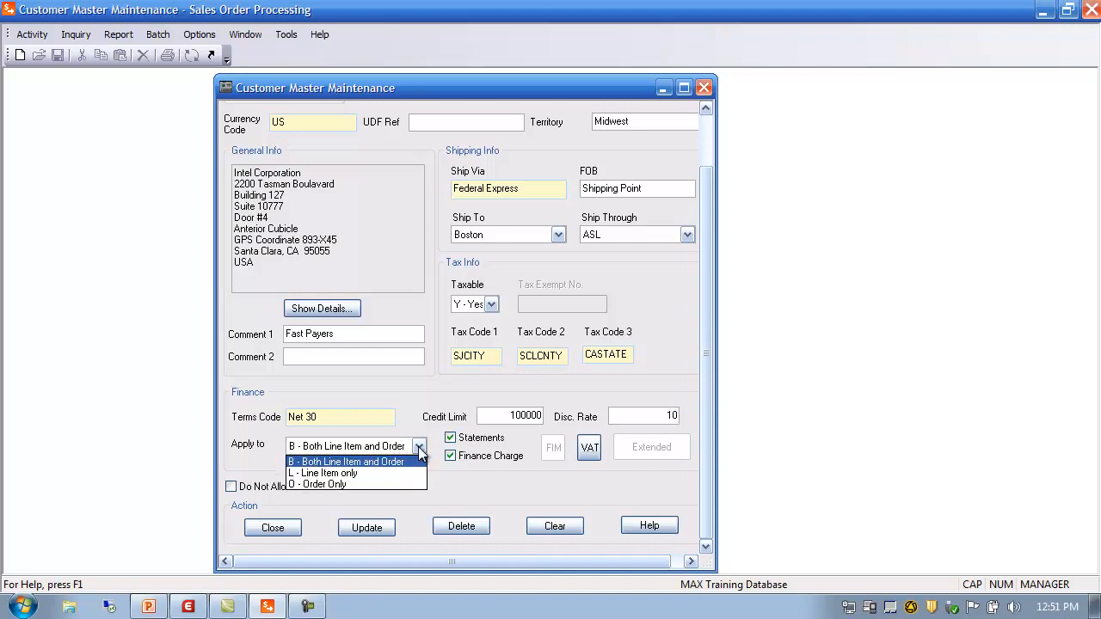
left_click(347, 463)
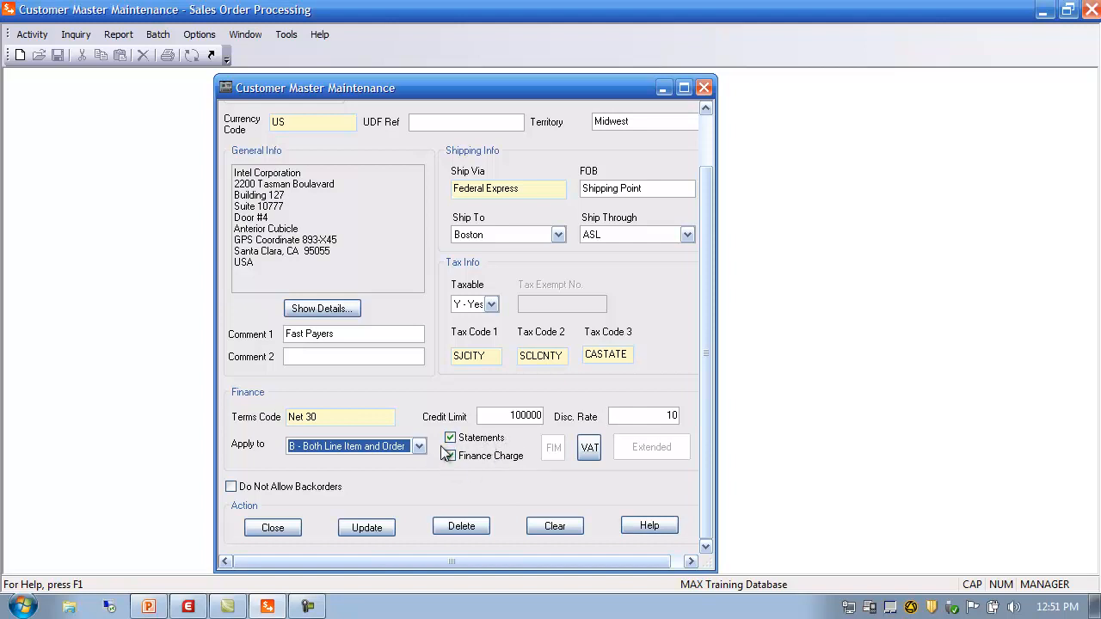
left_click(590, 449)
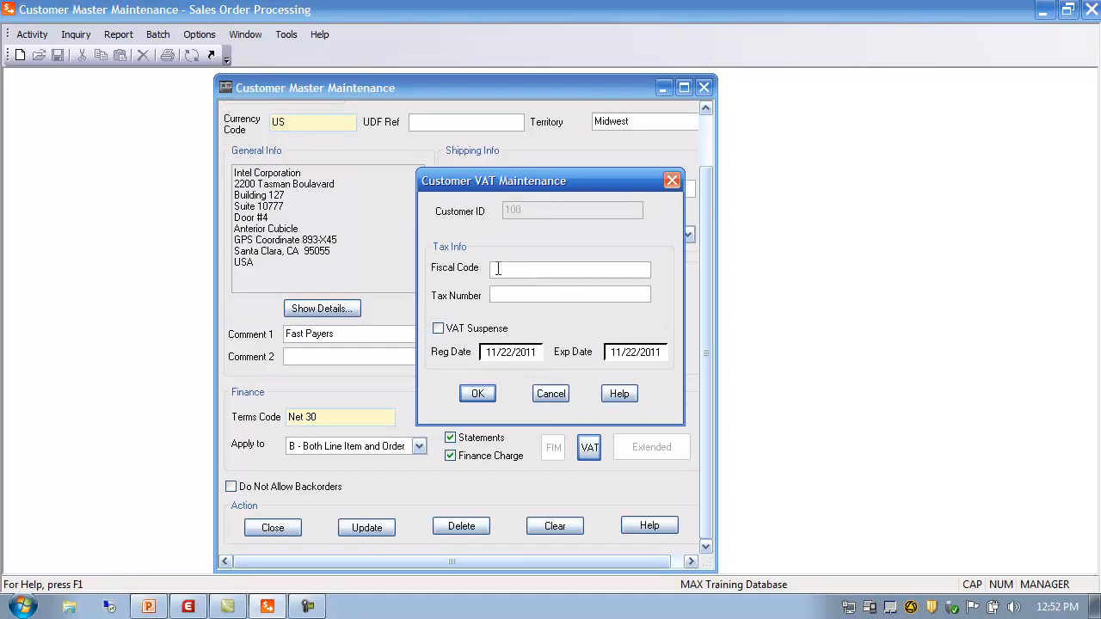
left_click(552, 394)
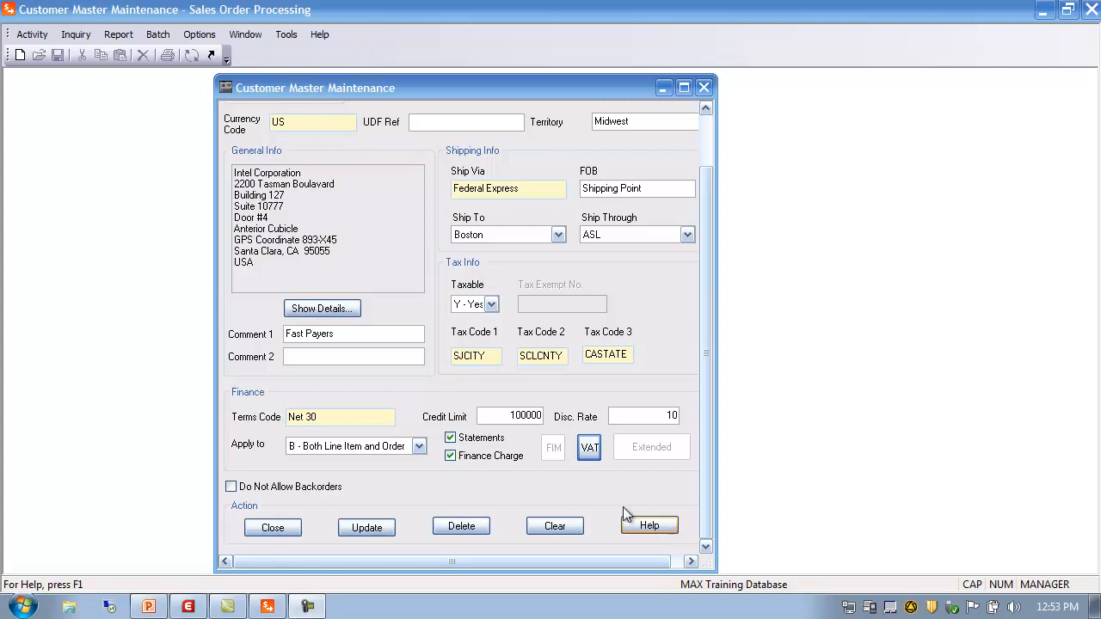
Step: Close Customer Master Maintenance and confirm saving customer 100's changes
left_click(274, 528)
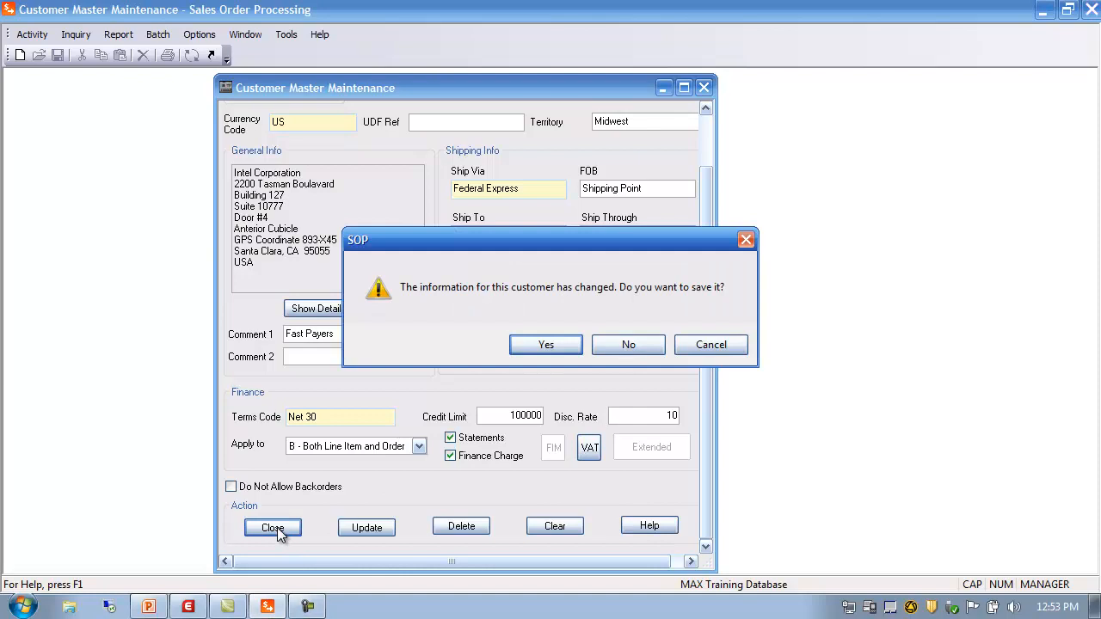
left_click(547, 345)
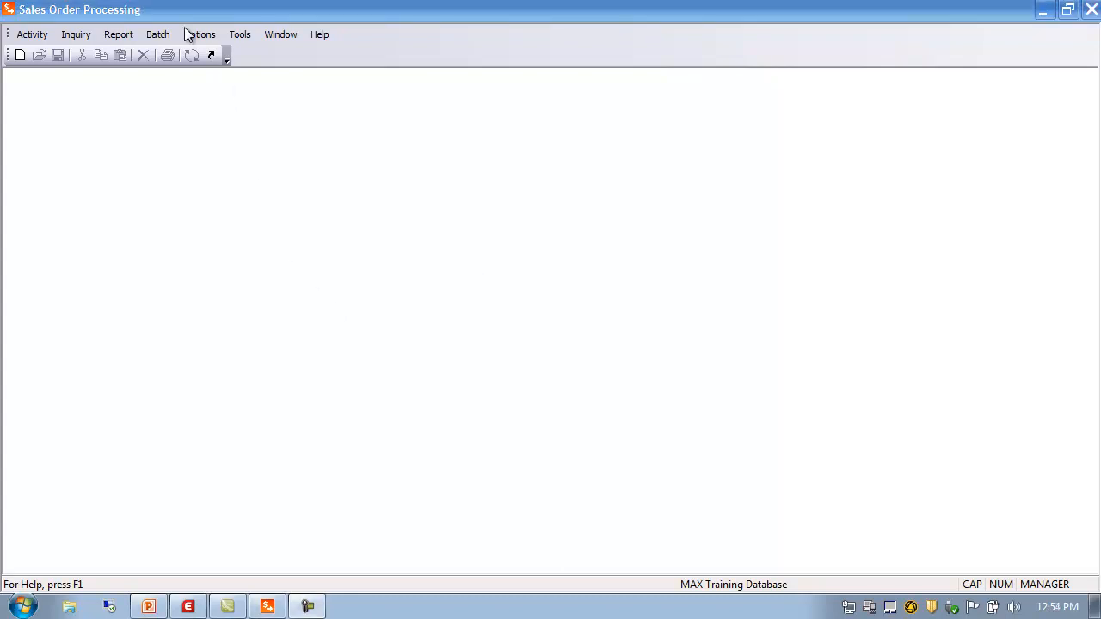
Step: Open the Customer List report and set the Begin customer to 0 and End to Z
left_click(119, 36)
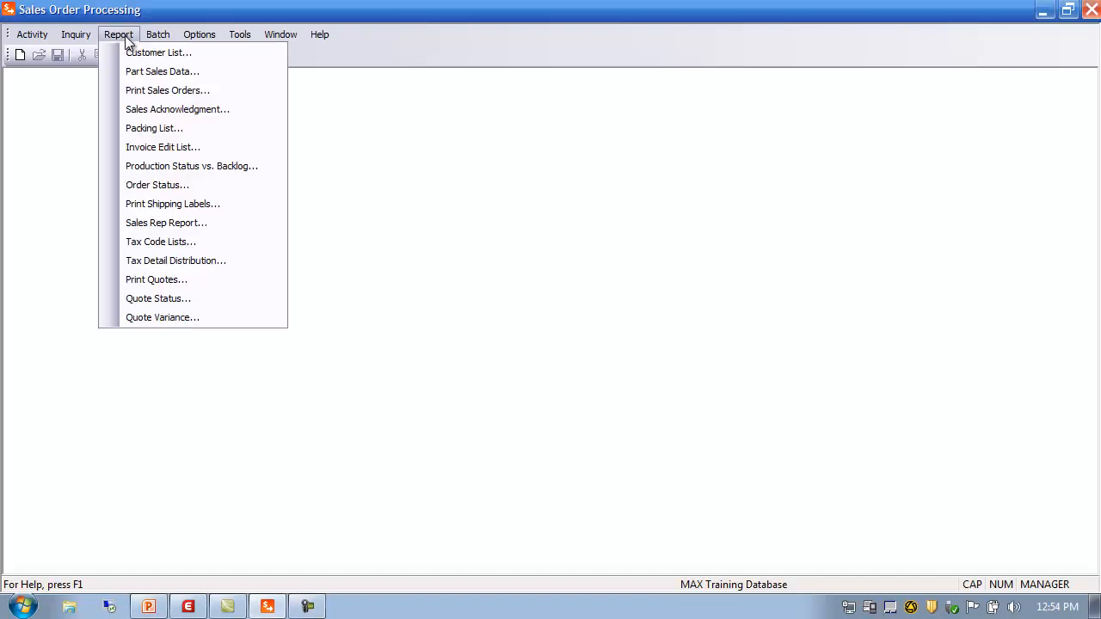
left_click(142, 53)
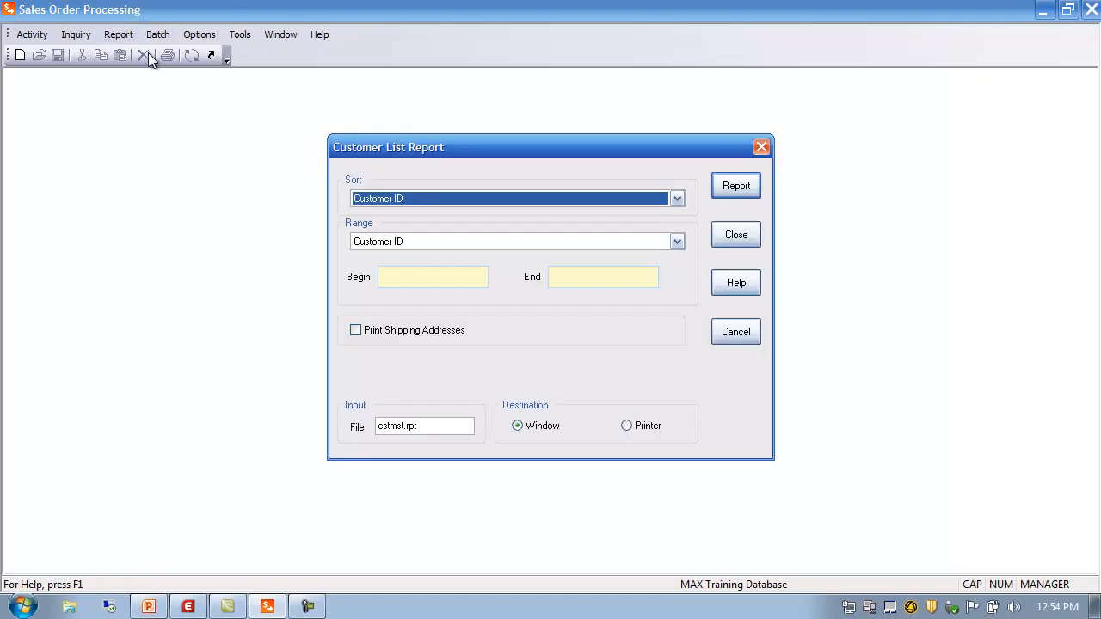
left_click(392, 280)
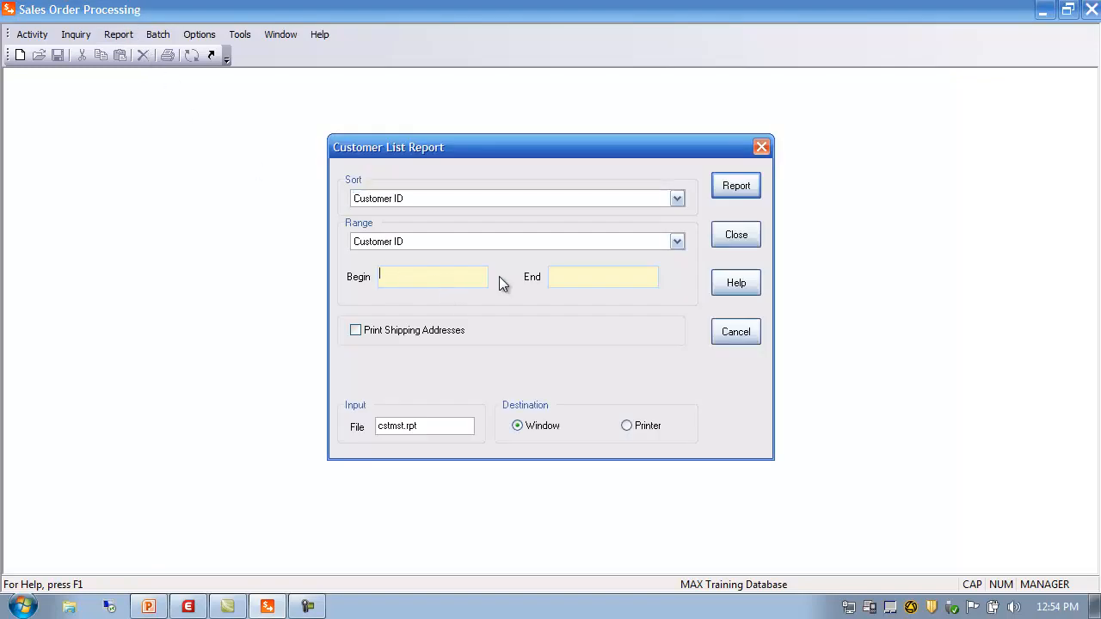
type("0")
key("Tab")
type("Z")
Step: Generate the Customer List report and maximize its preview window
left_click(738, 184)
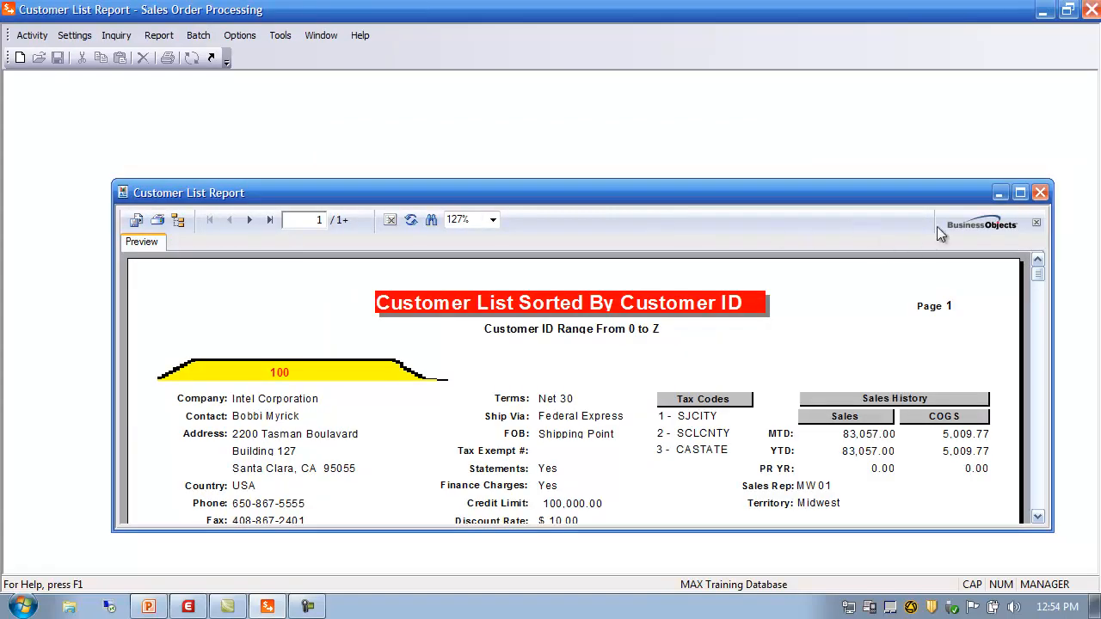
left_click(1020, 193)
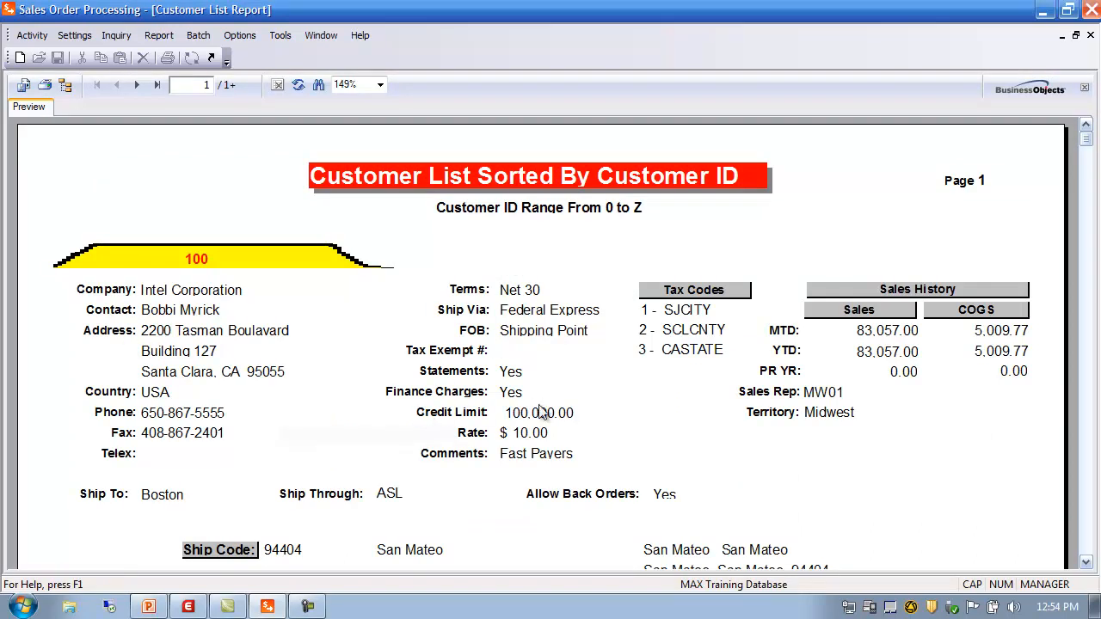
mouse_move(1087, 139)
left_mouse_down()
mouse_move(1090, 547)
mouse_move(1096, 385)
mouse_move(1079, 118)
left_mouse_up()
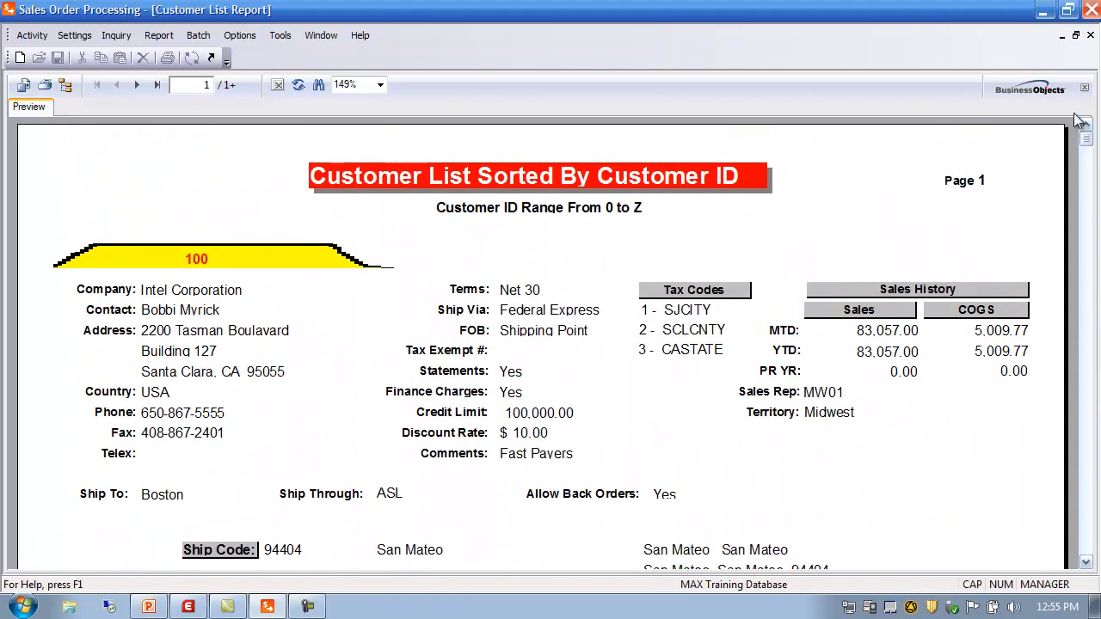
Step: Close the Customer List preview and open Activity > SOP Data > Part Sales
left_click(1089, 36)
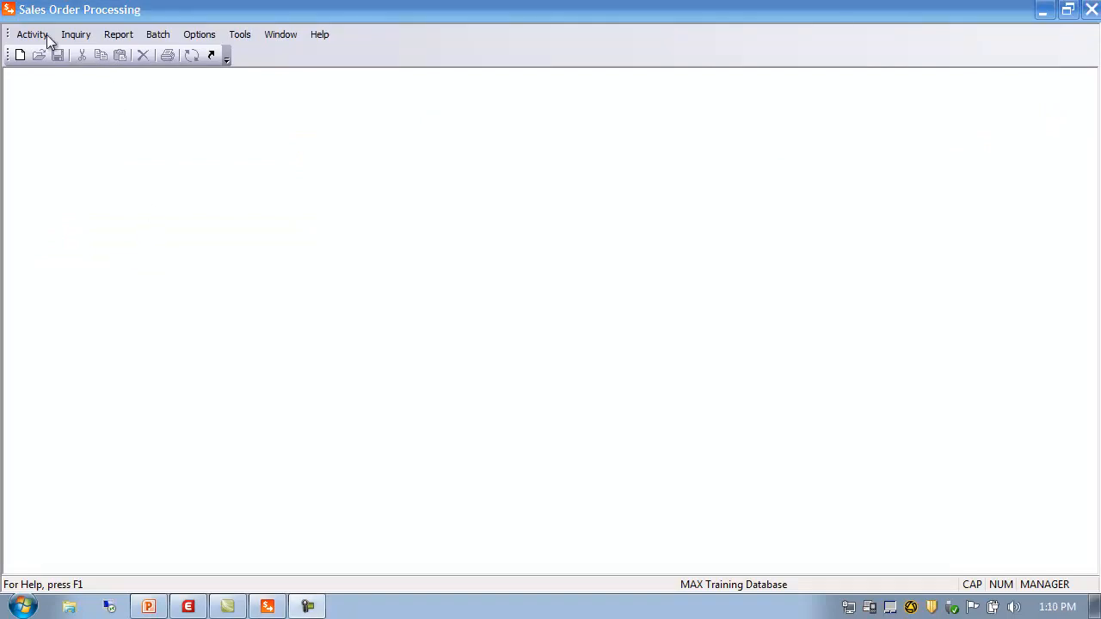
left_click(32, 37)
mouse_move(54, 53)
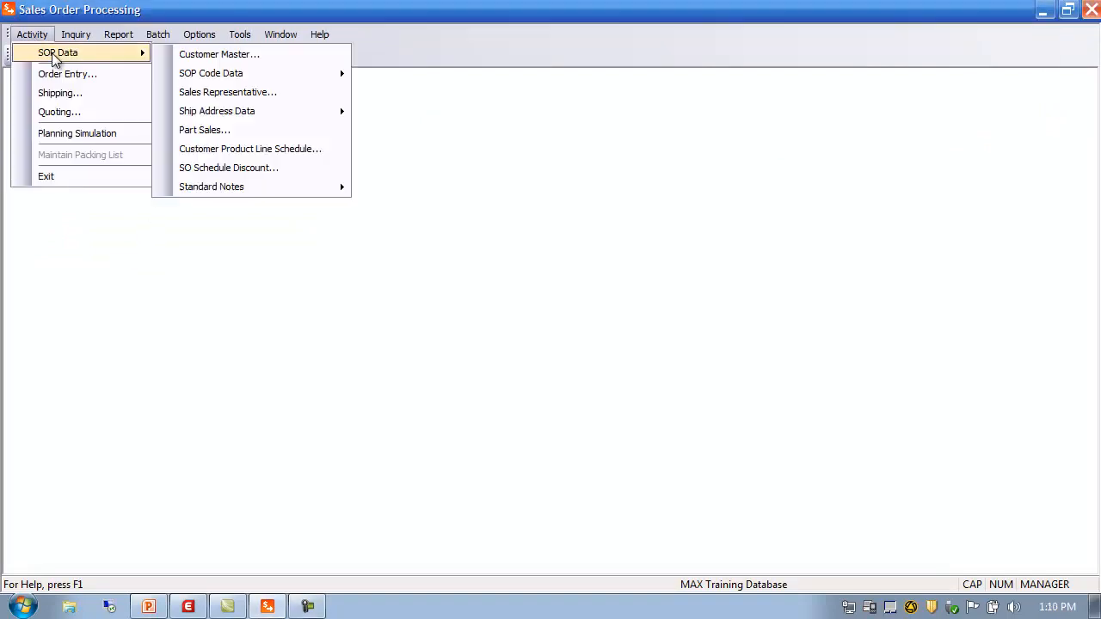
mouse_move(197, 72)
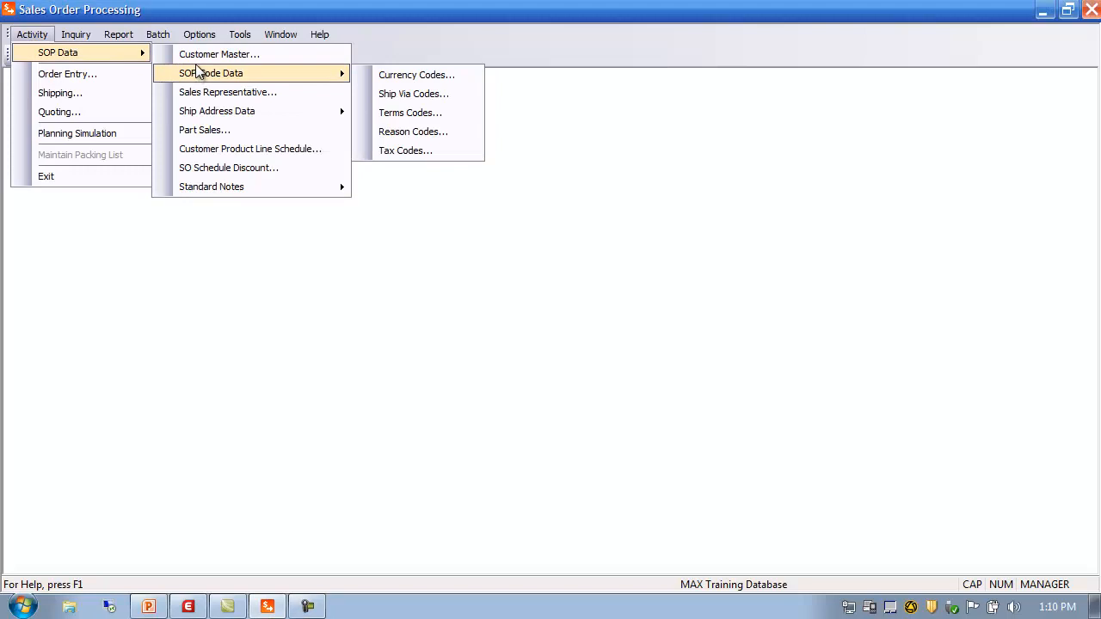
left_click(215, 135)
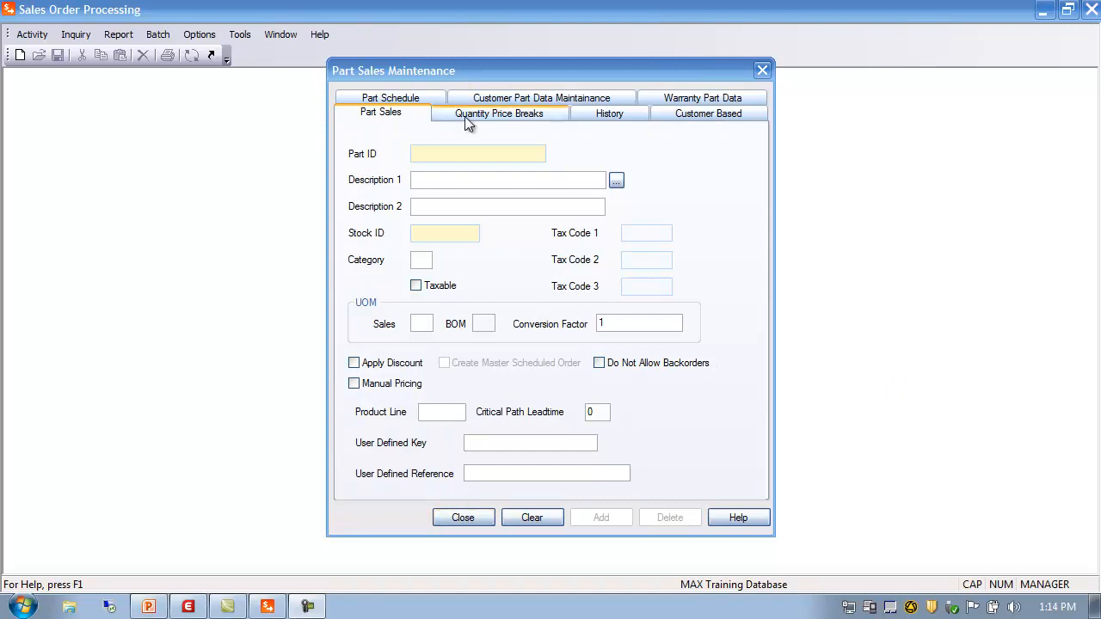
left_click(475, 521)
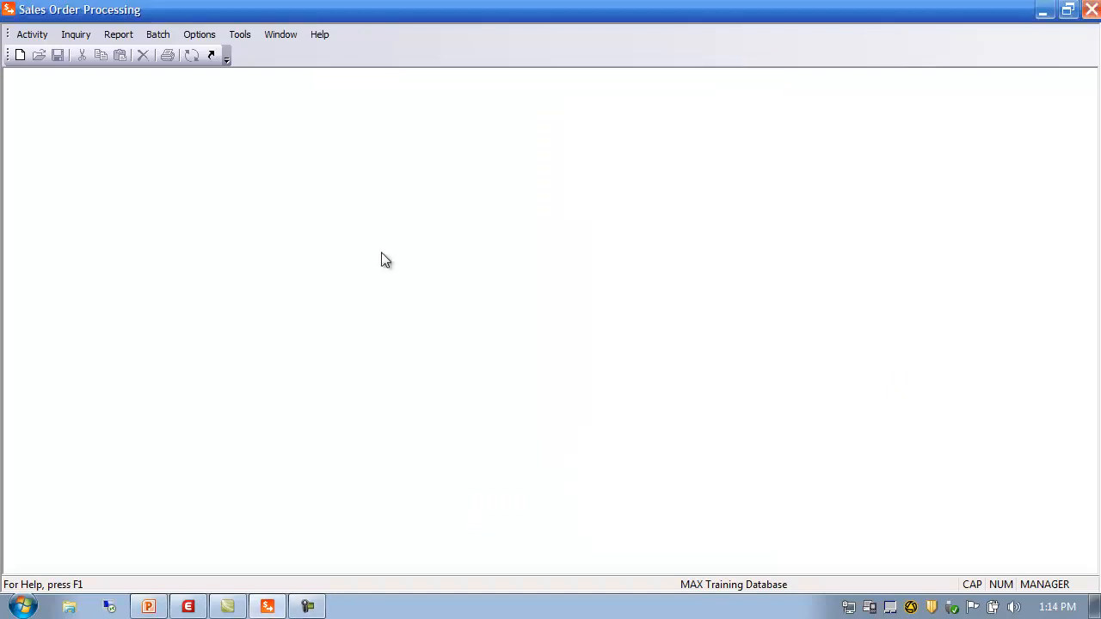
left_click(164, 36)
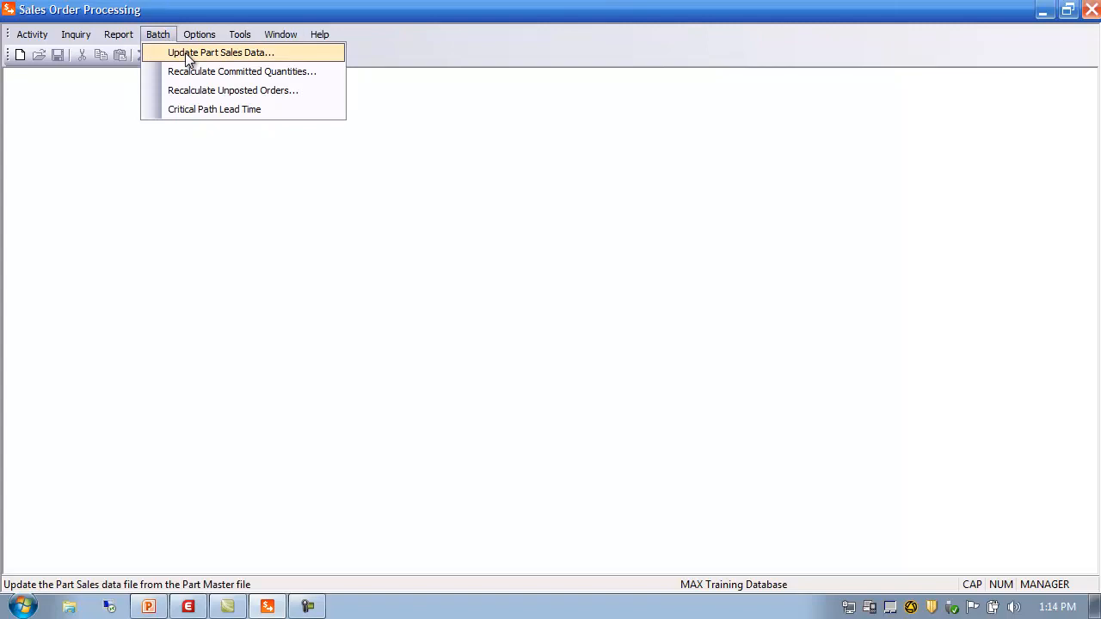
left_click(187, 53)
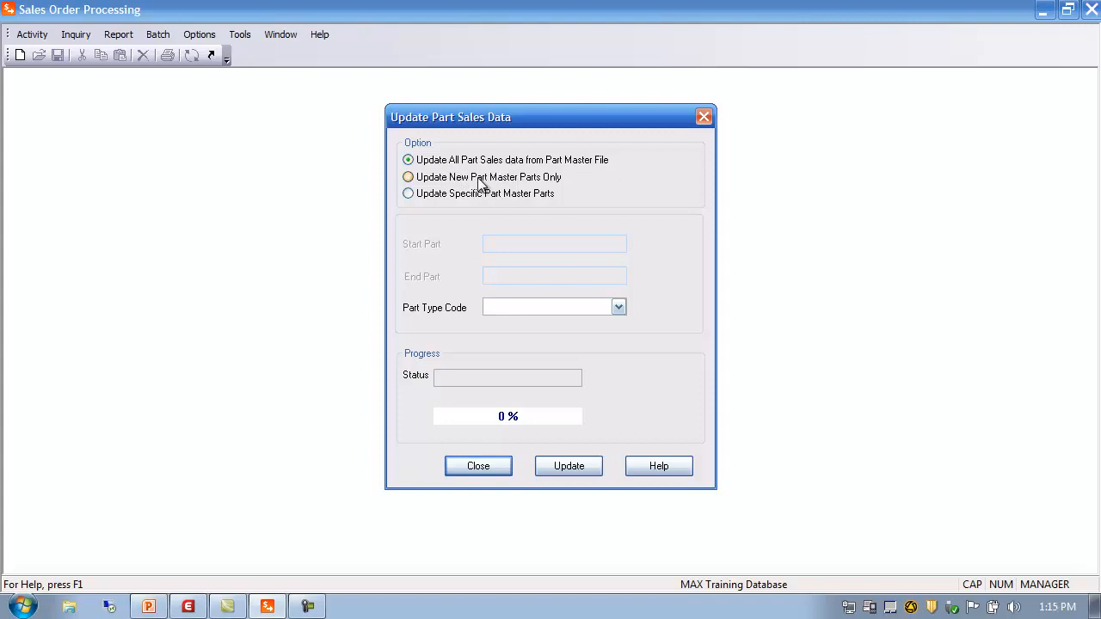
left_click(422, 182)
left_click(422, 197)
left_click(502, 277)
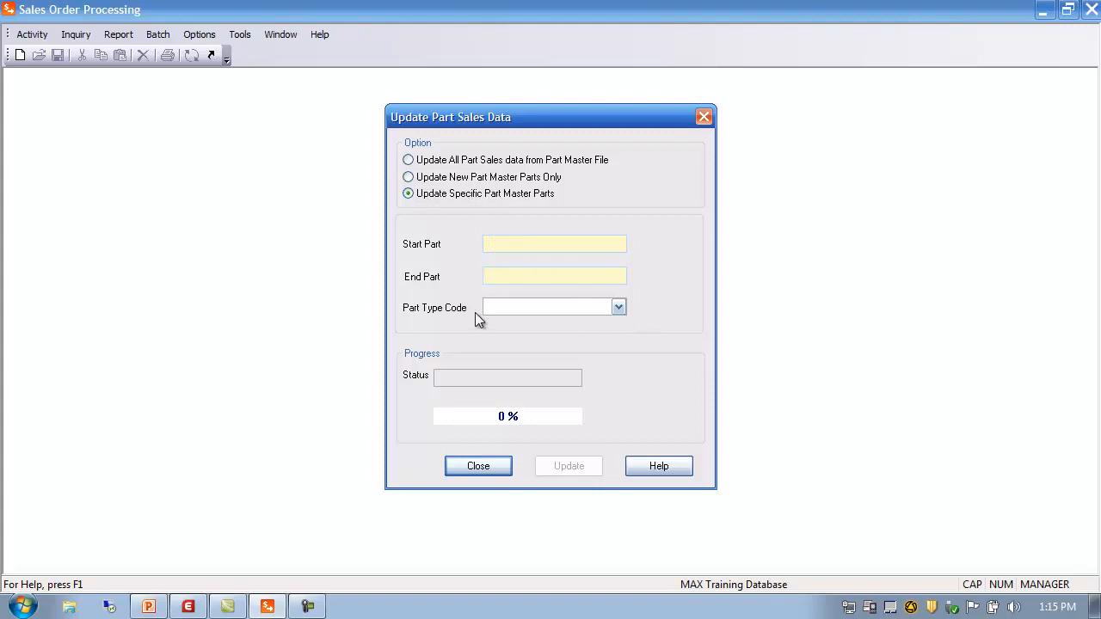
left_click(618, 306)
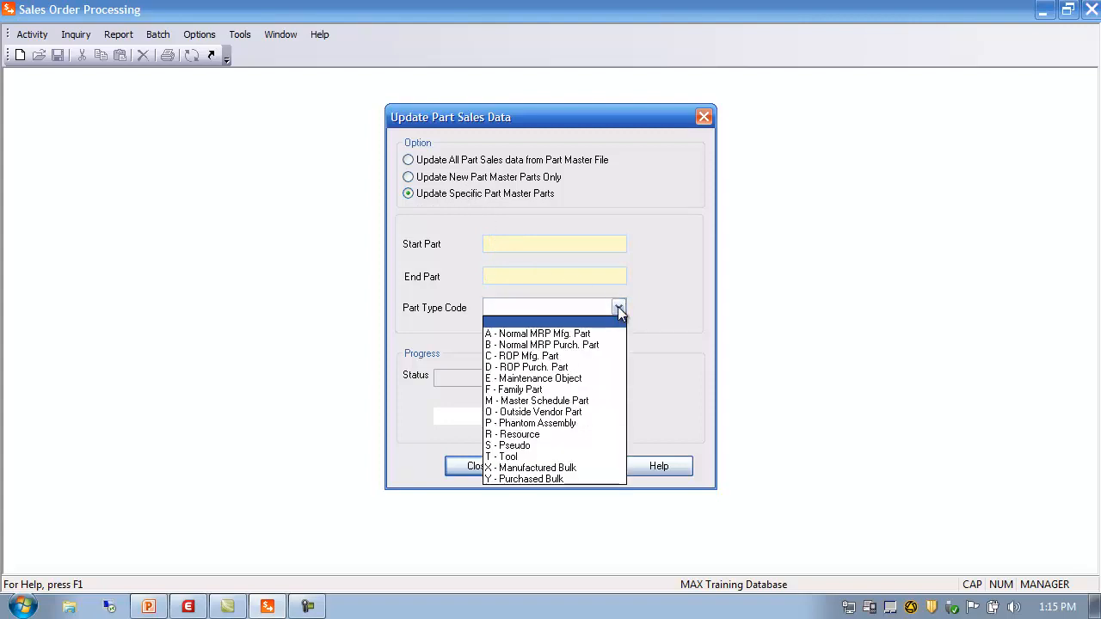
left_click(618, 306)
left_click(504, 159)
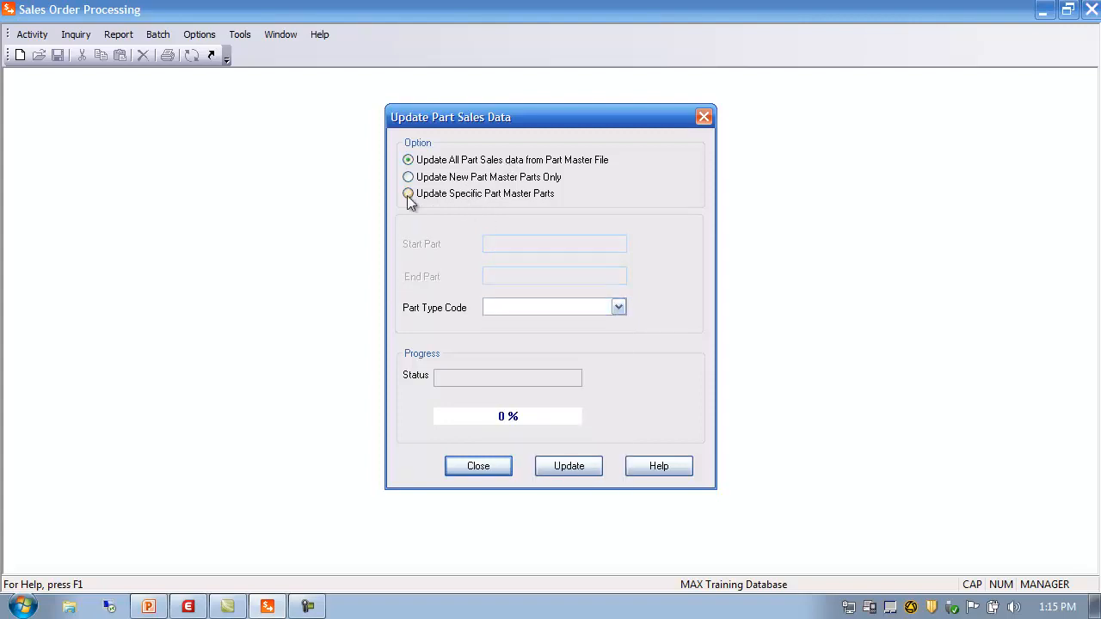
left_click(621, 308)
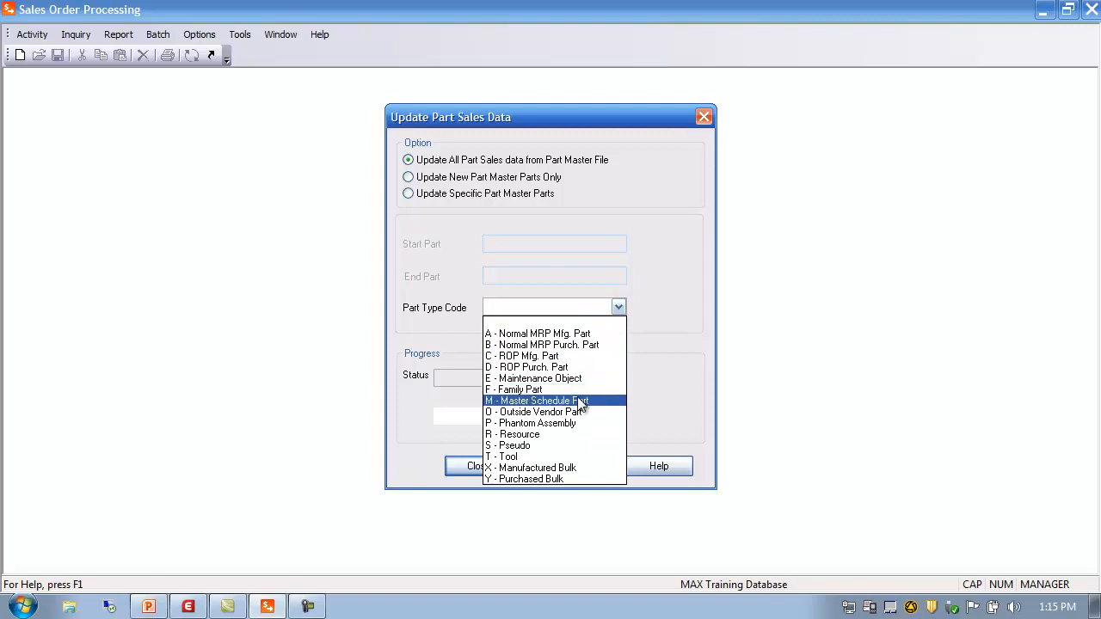
left_click(560, 309)
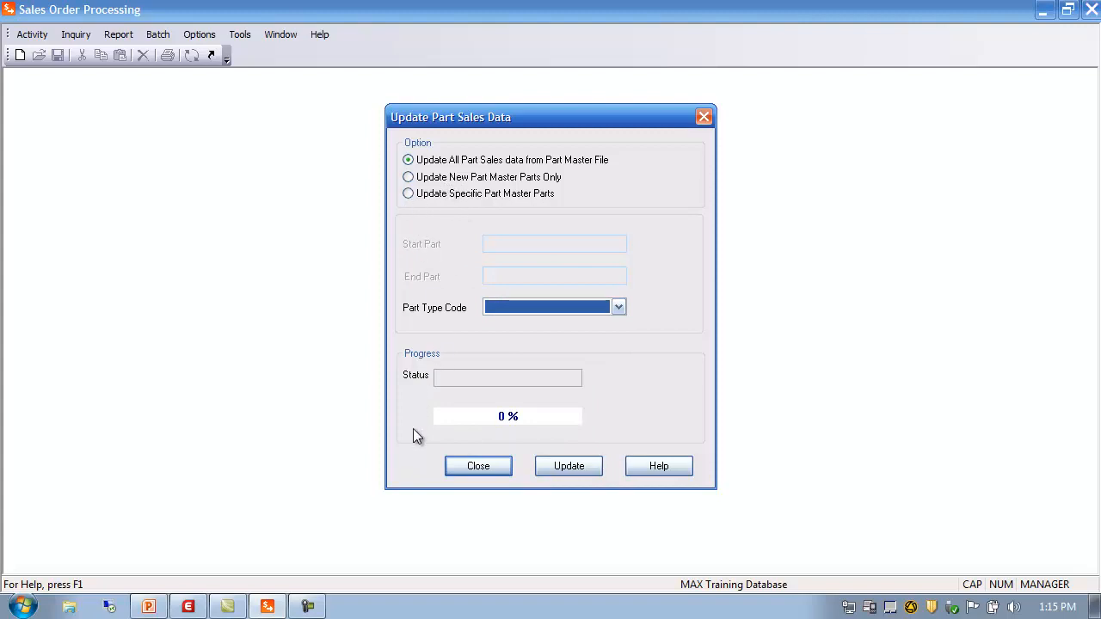
left_click(480, 467)
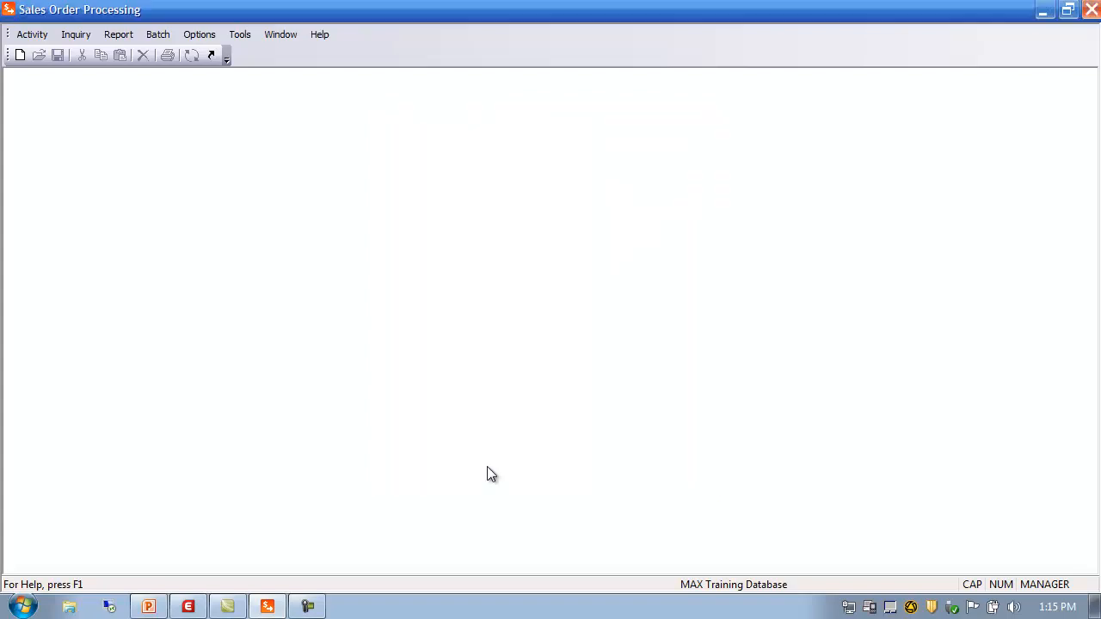
Step: Load part 11000, PowerServe 2299 Standard Model, into Part Sales Maintenance from the Part Master Browser
left_click(32, 34)
mouse_move(47, 52)
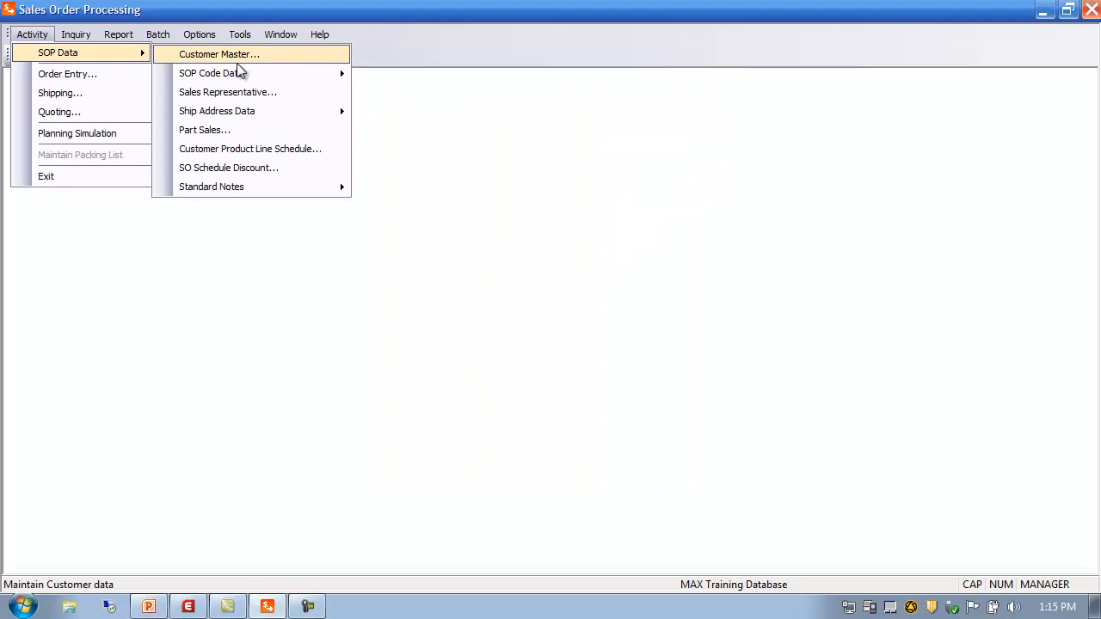
left_click(236, 130)
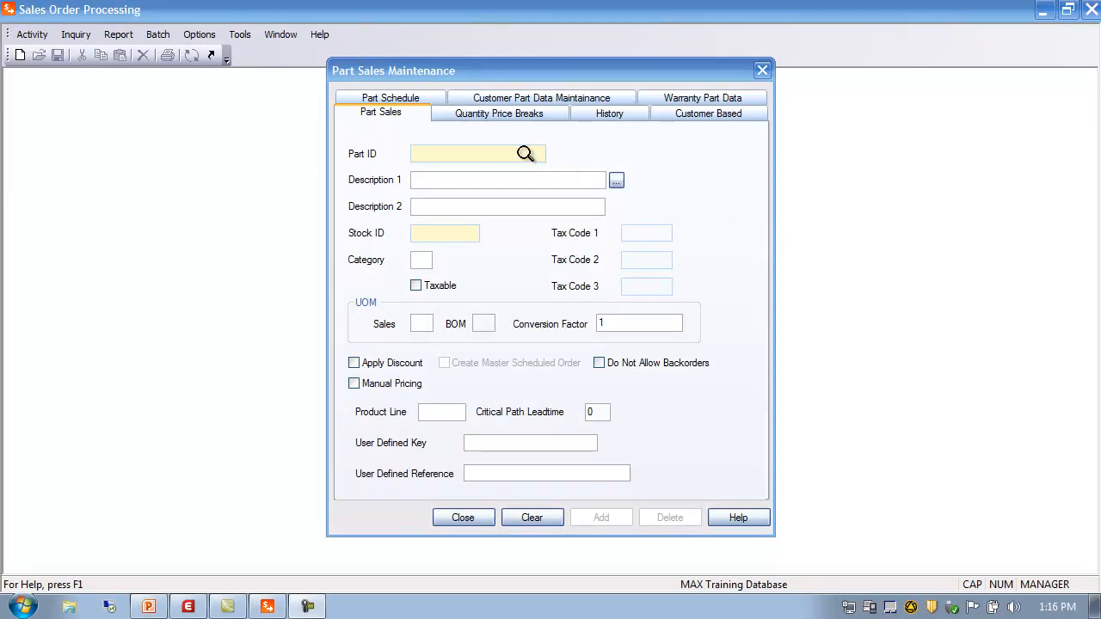
double_click(422, 154)
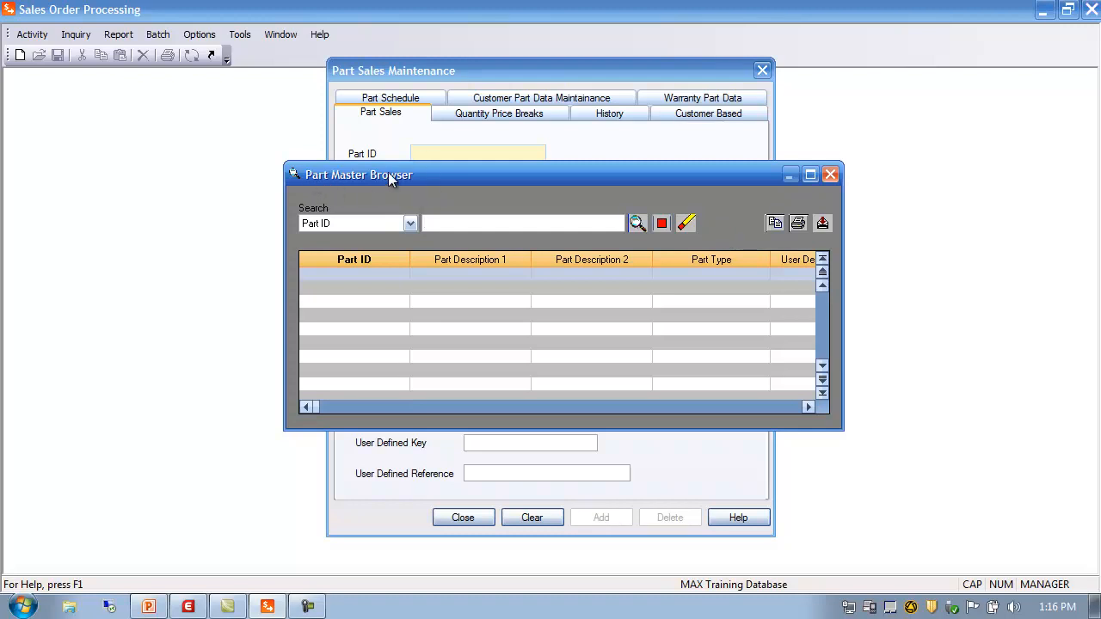
left_click(637, 224)
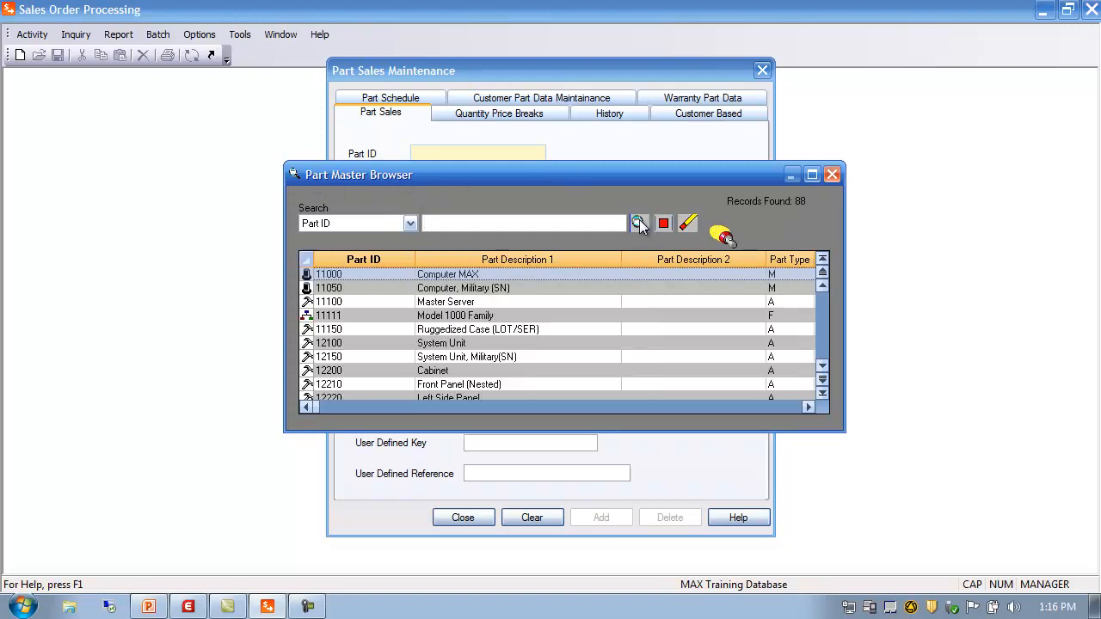
double_click(333, 273)
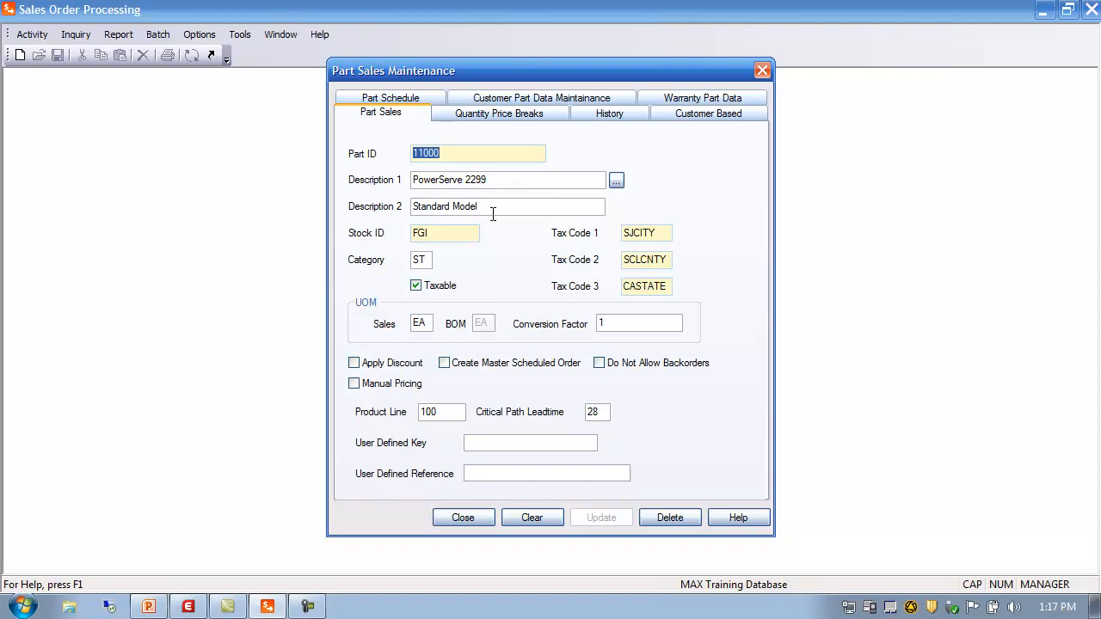
left_click(617, 183)
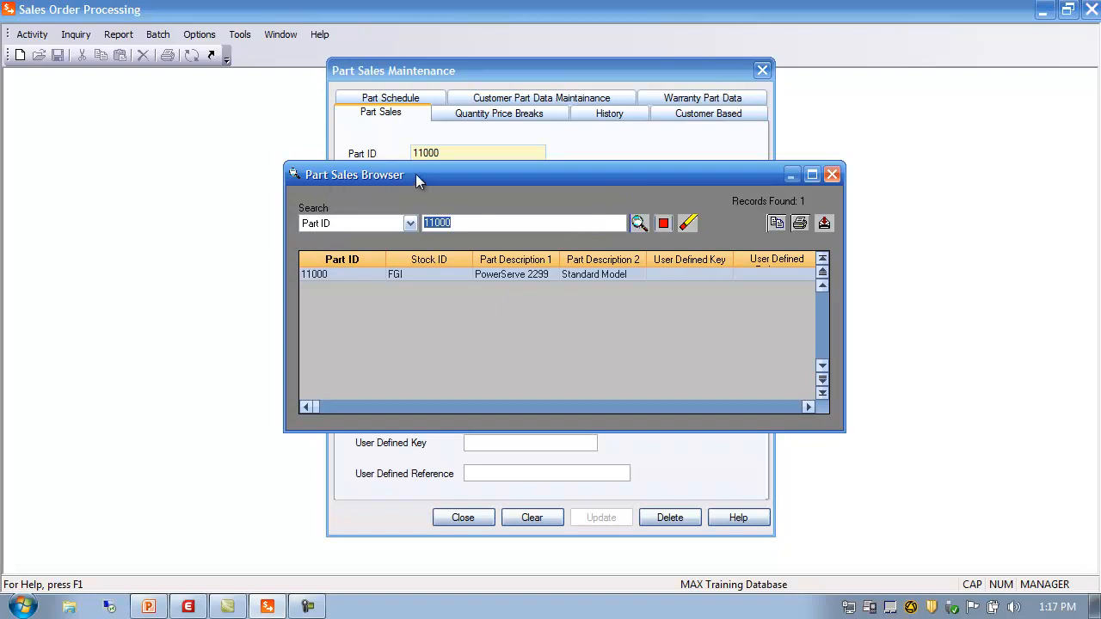
left_click(832, 176)
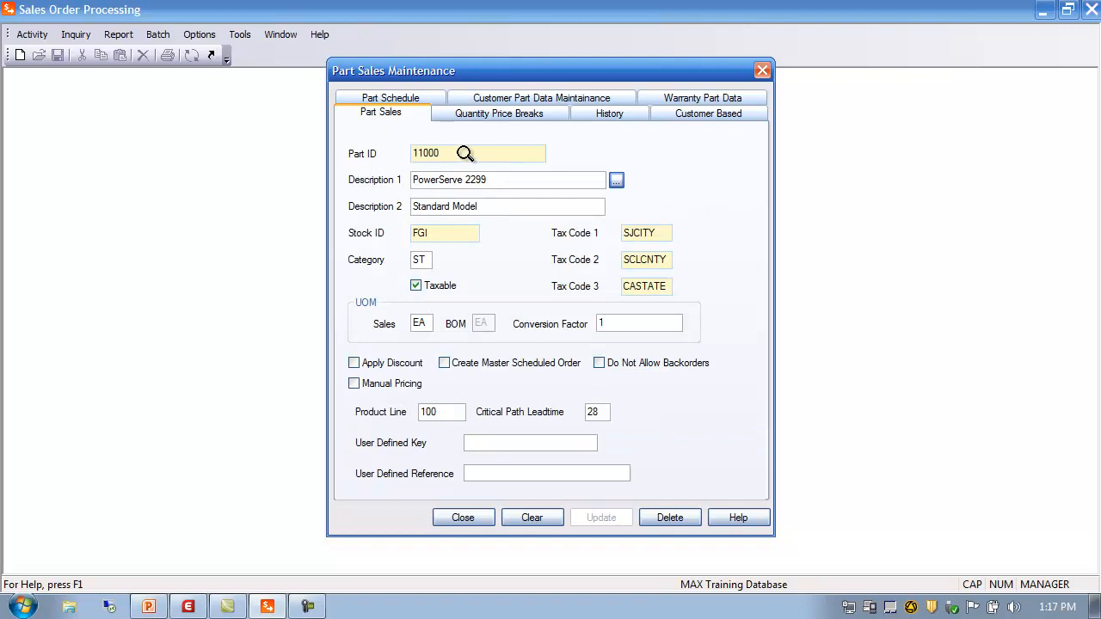
double_click(440, 153)
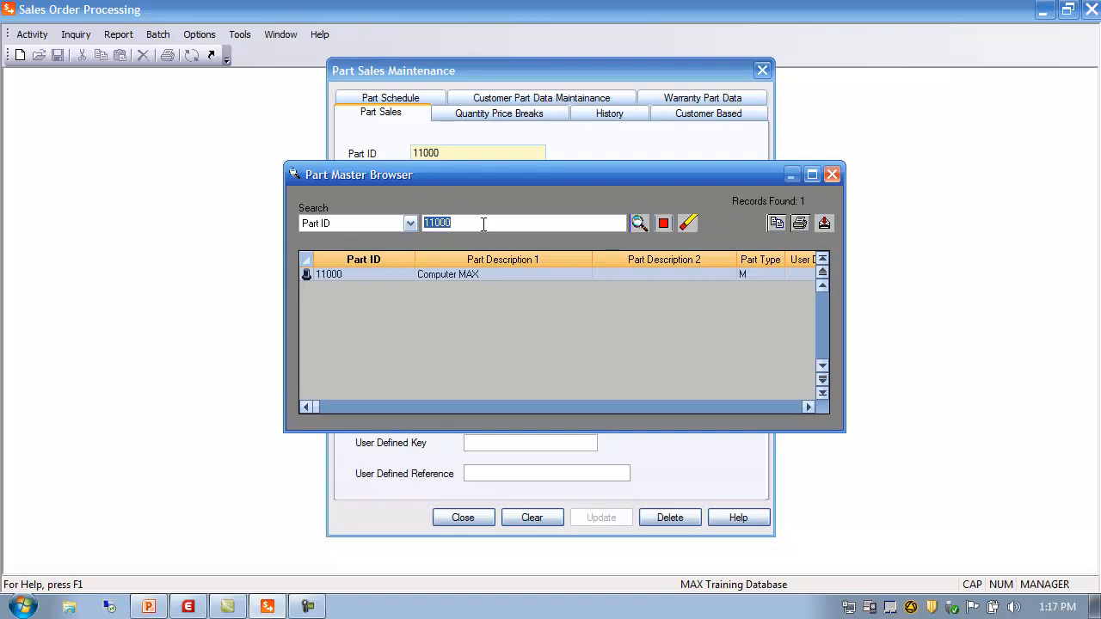
left_click(832, 175)
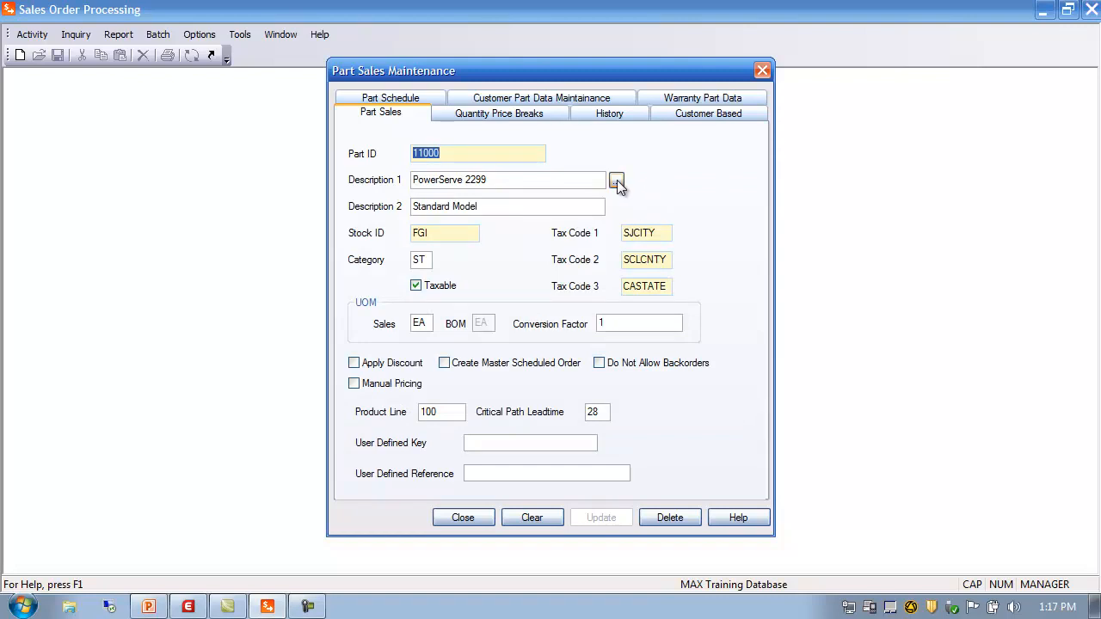
left_click(617, 180)
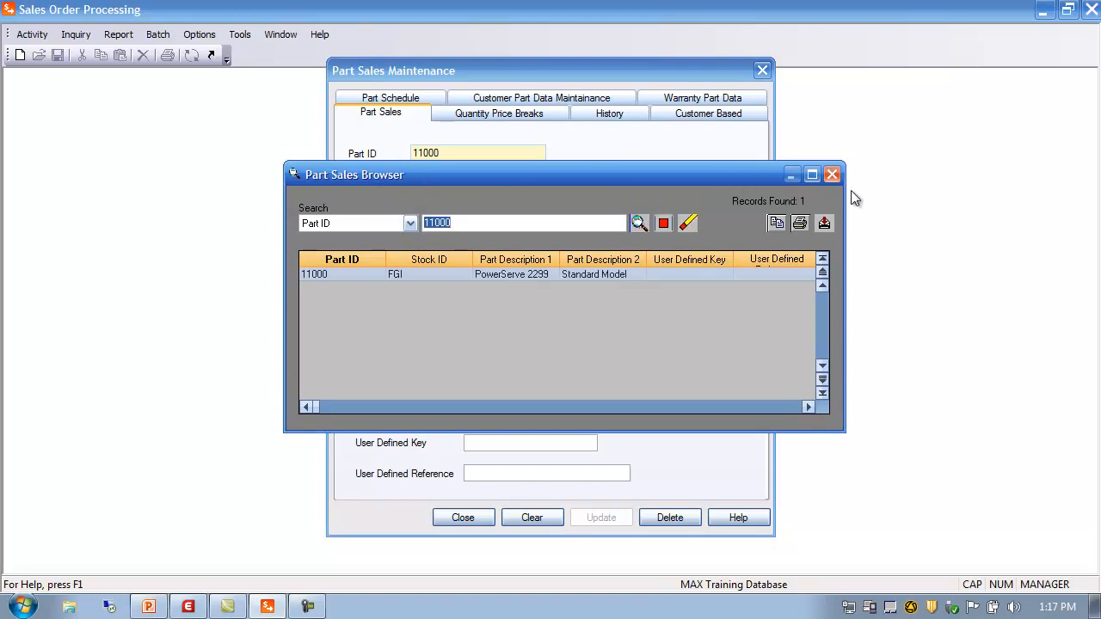
left_click(832, 175)
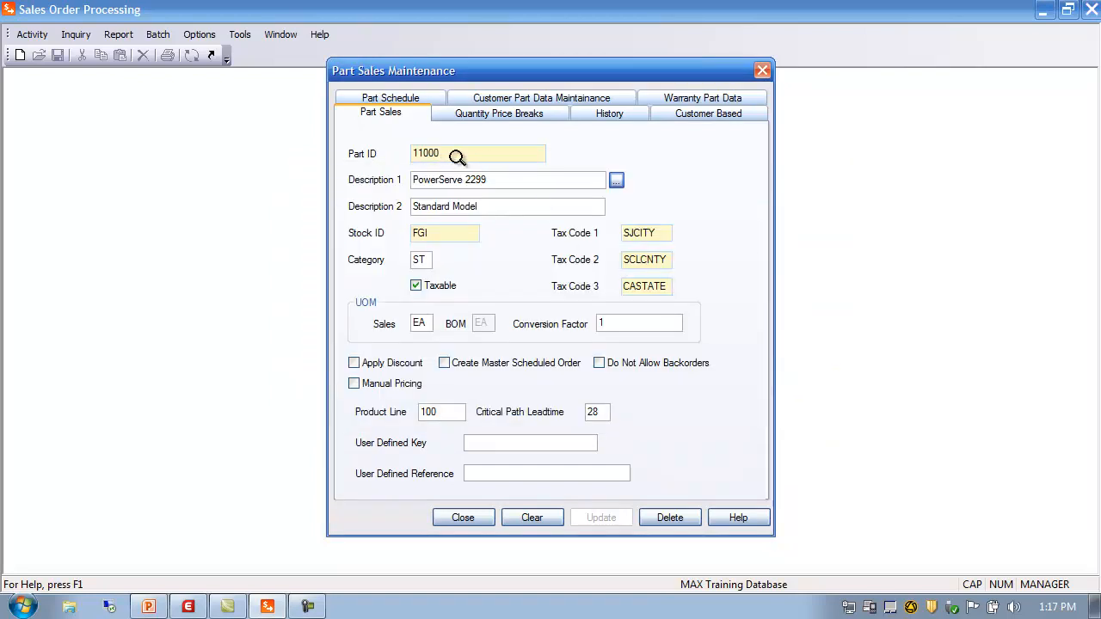
left_click(443, 234)
Step: Replace part 11000's sales UOM EA with cs and type 50 over the conversion factor
left_click(422, 259)
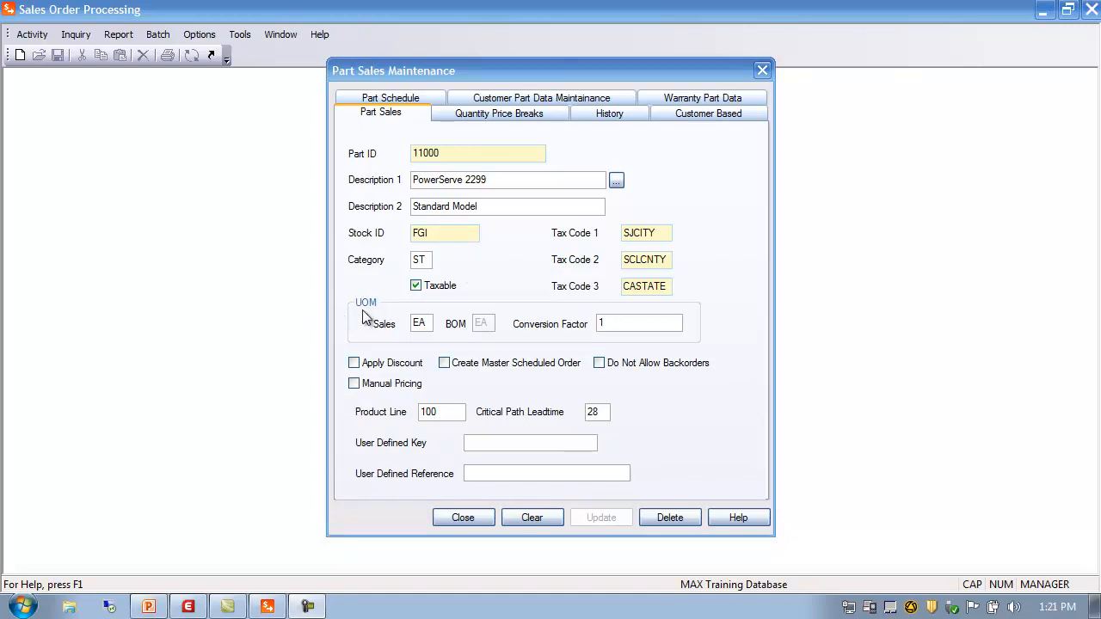
left_click(418, 325)
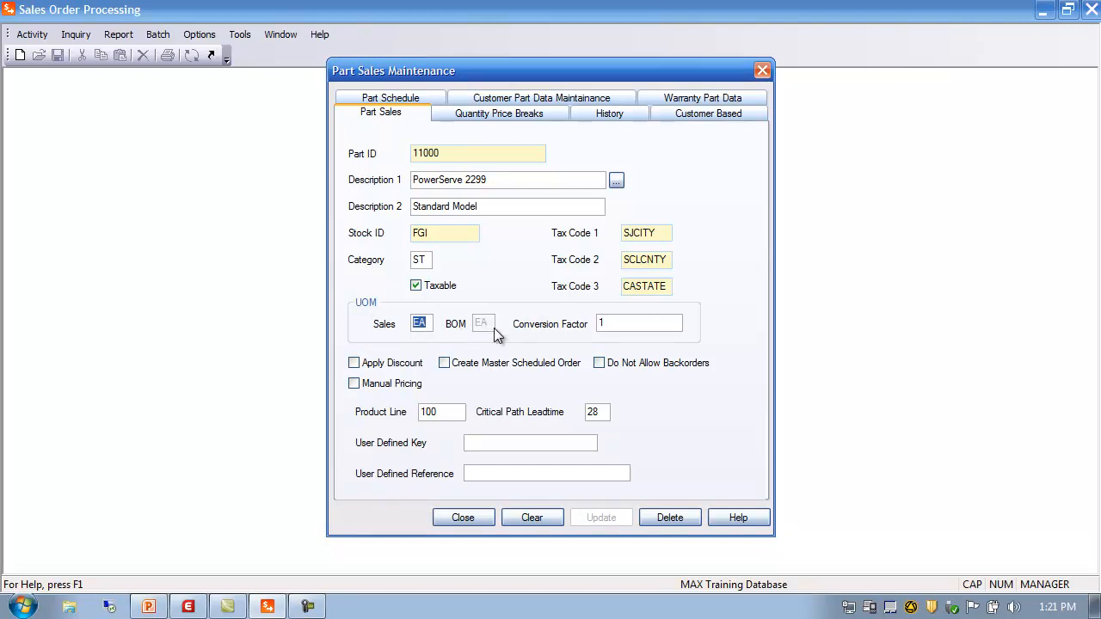
left_click(614, 324)
double_click(429, 321)
type("cs")
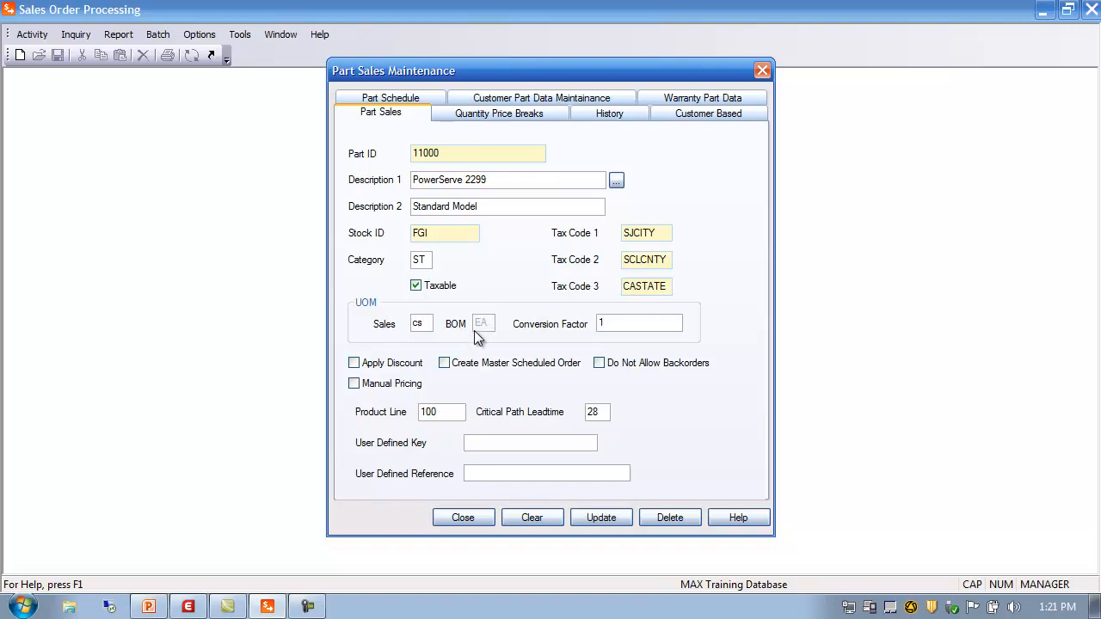
left_click_drag(618, 322, 546, 328)
type("50")
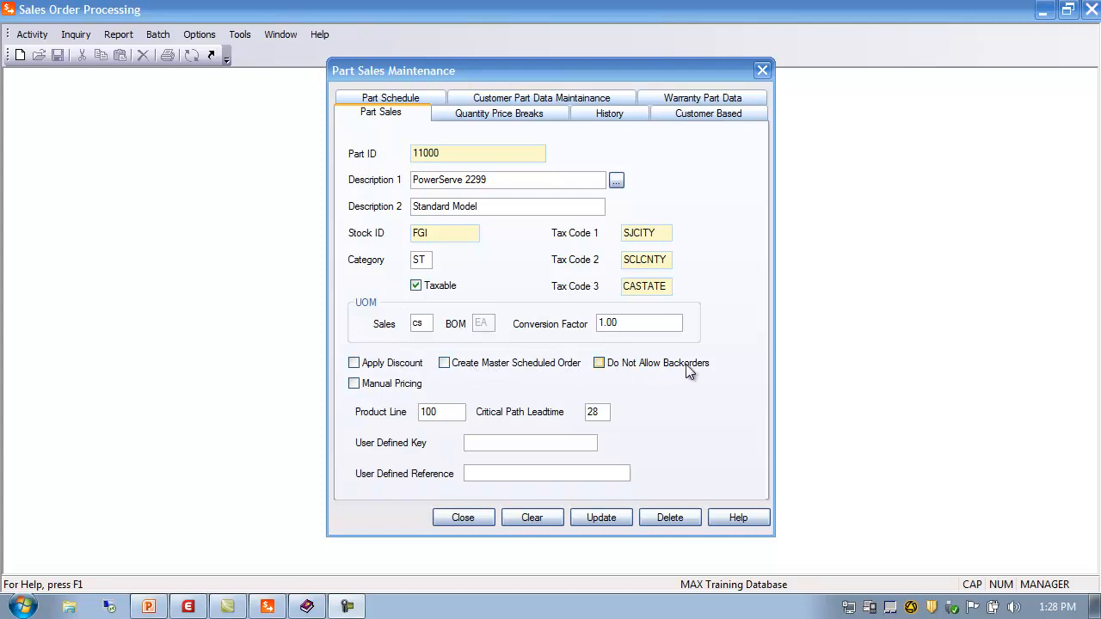
left_click(354, 365)
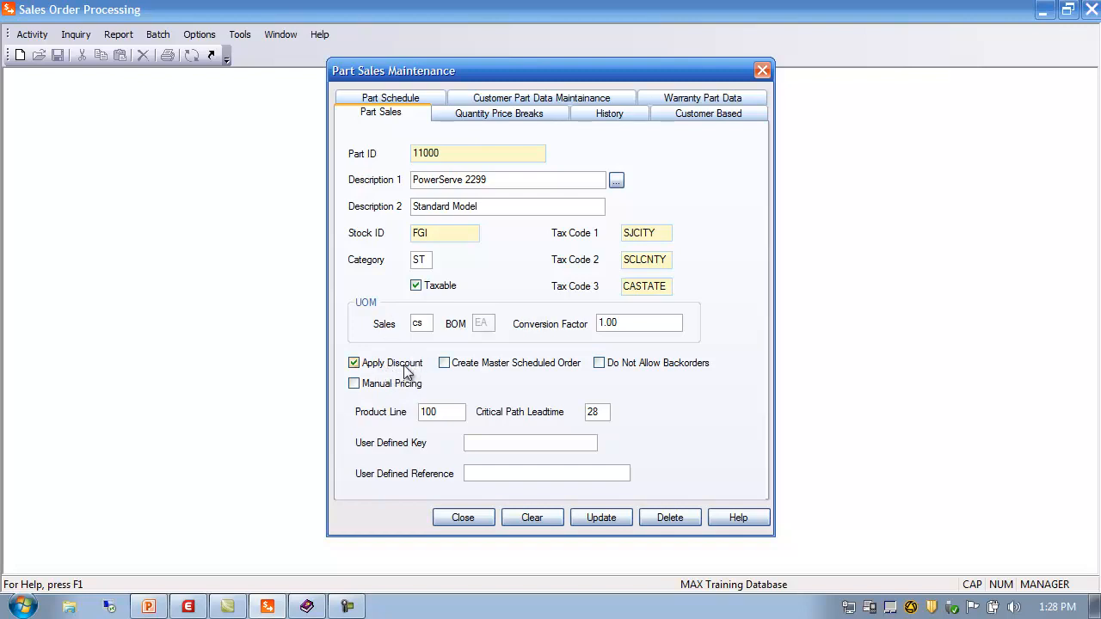
left_click(354, 363)
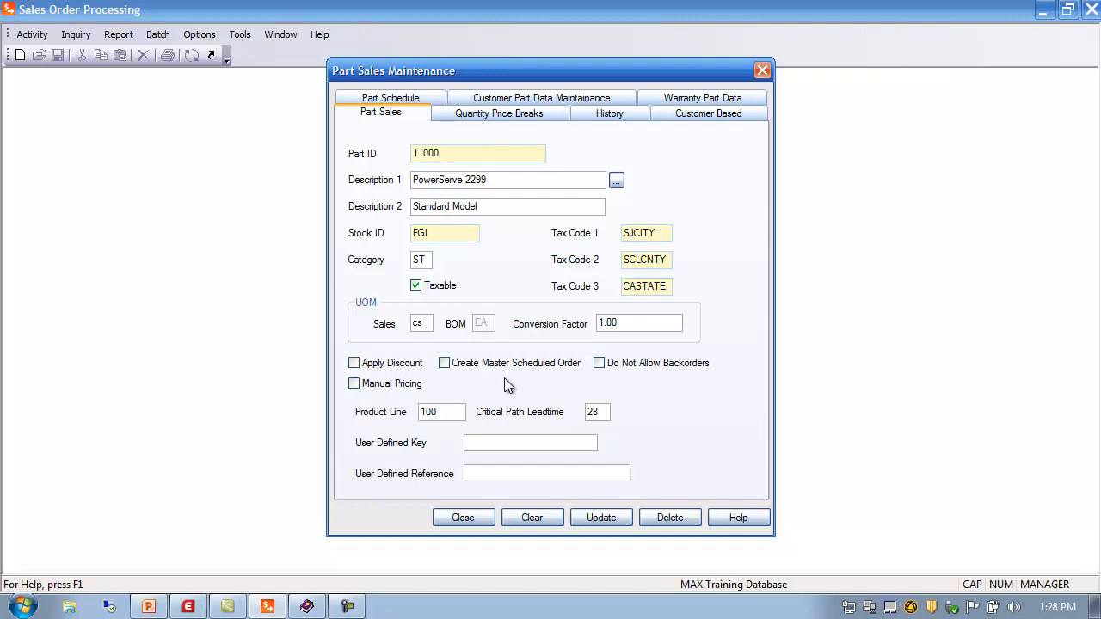
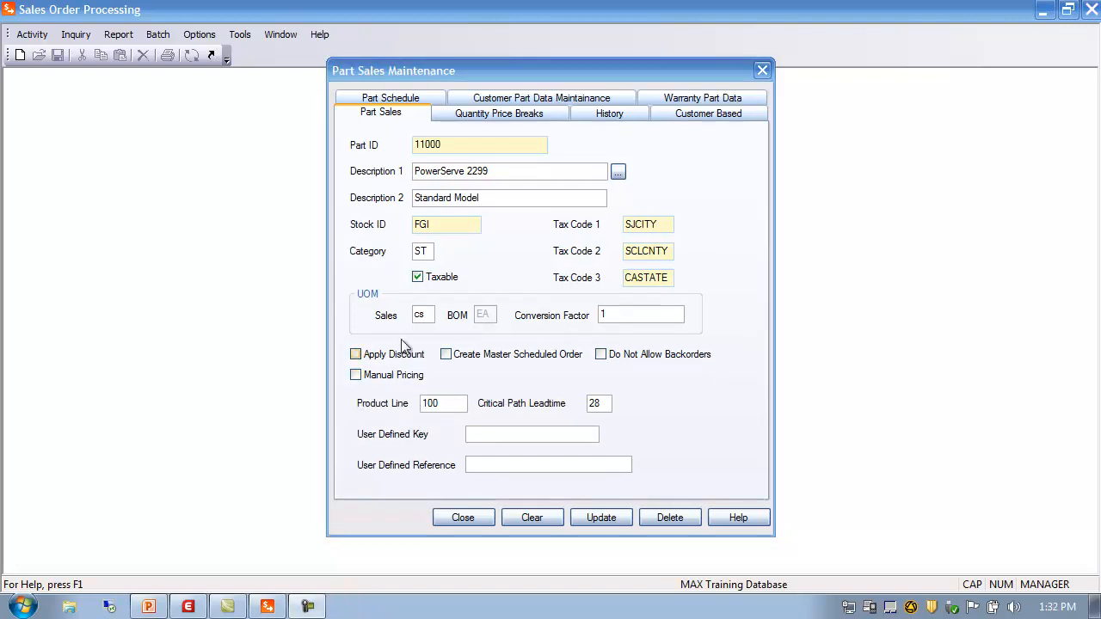
Step: Enable Manual Pricing for part 11000, checking the Critical Path Leadtime (28) and product line fields
left_click(356, 376)
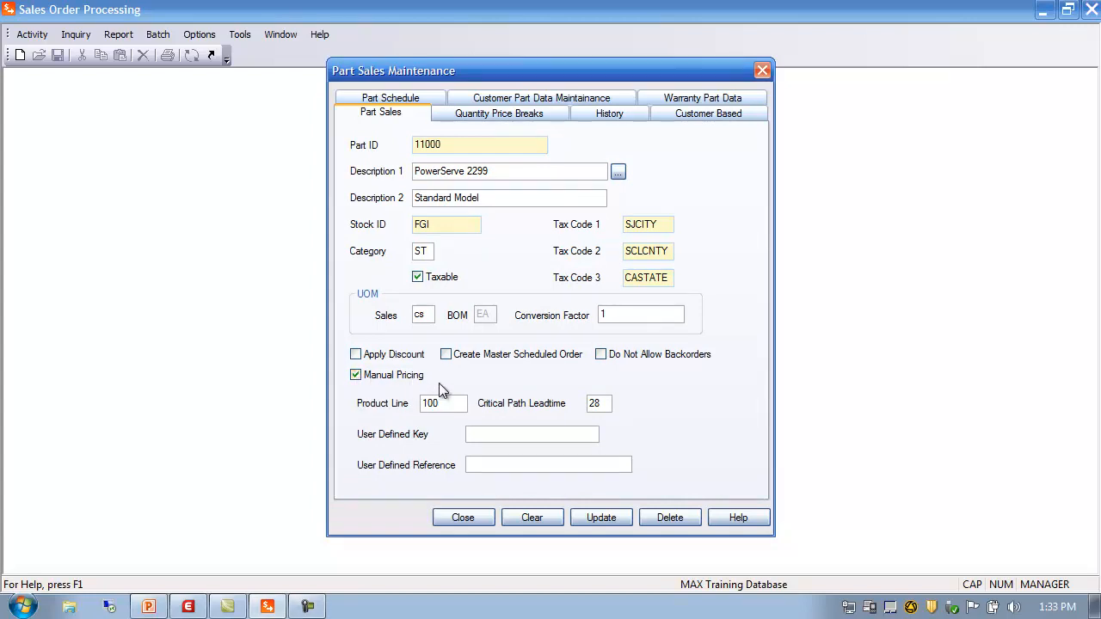
left_click(356, 376)
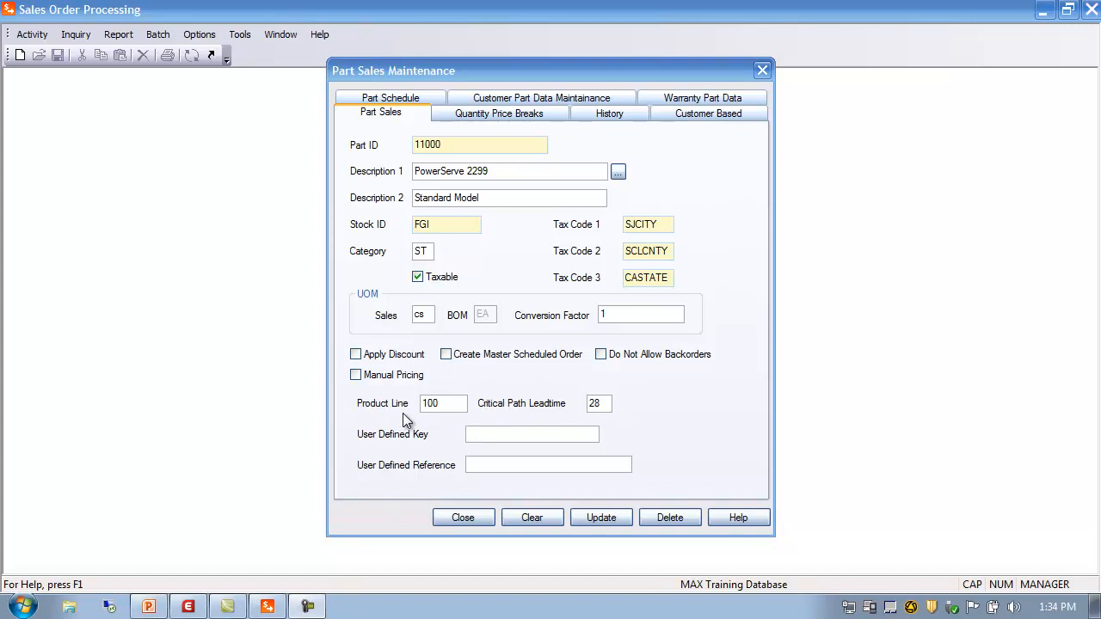
left_click(444, 402)
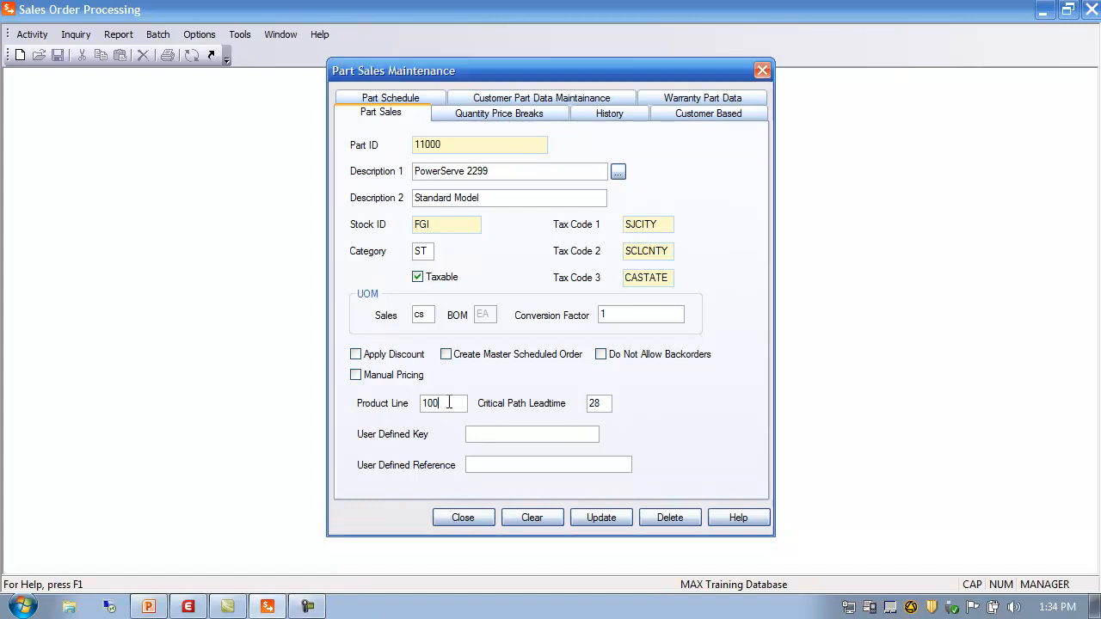
left_click(607, 404)
left_click(451, 403)
key("Tab")
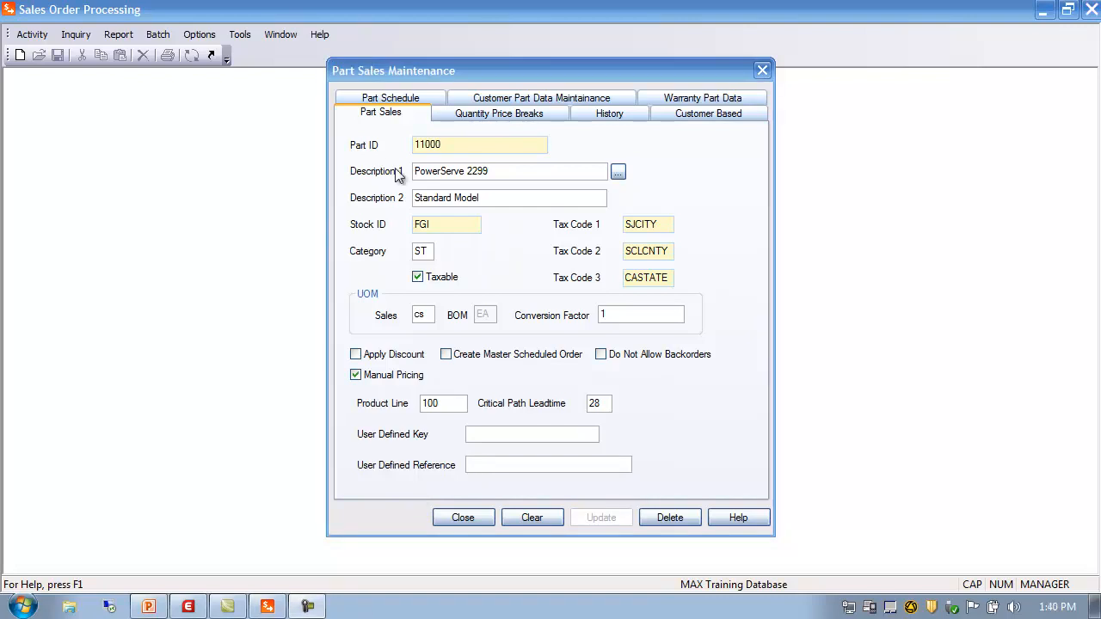
Step: On part 11000's Quantity Price Breaks, add a break of 20% off at 200 units
left_click(484, 121)
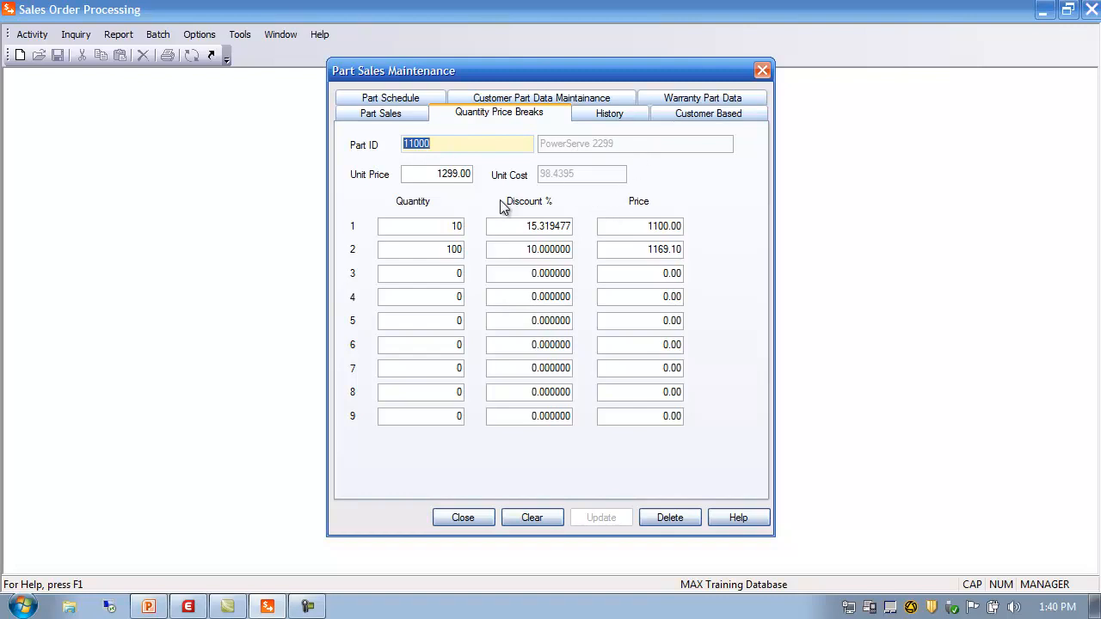
left_click(408, 174)
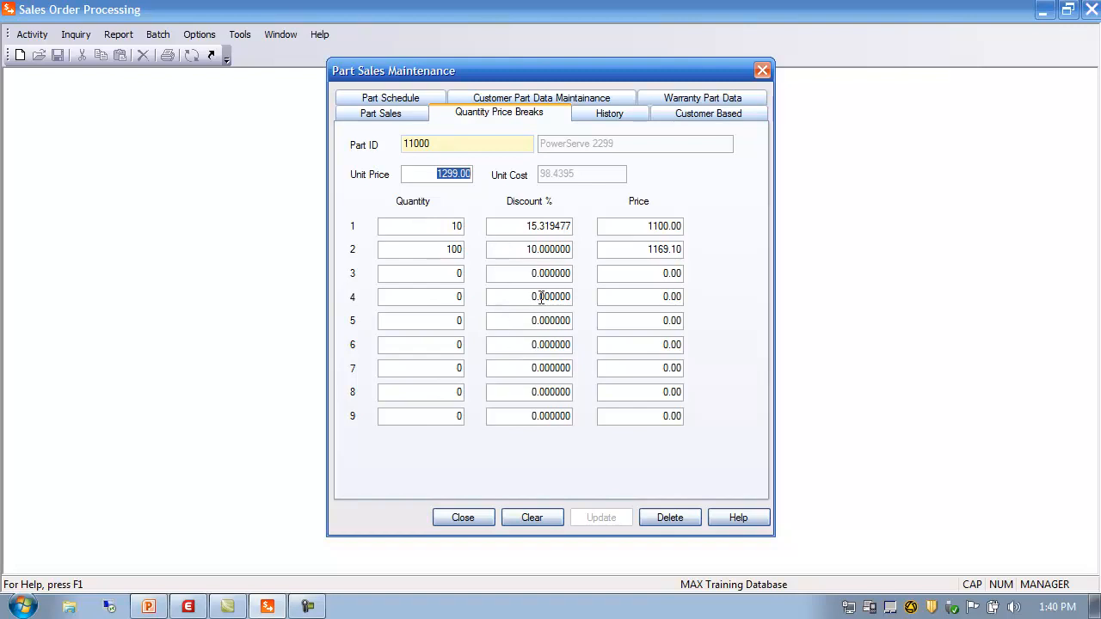
left_click(442, 273)
type("2000")
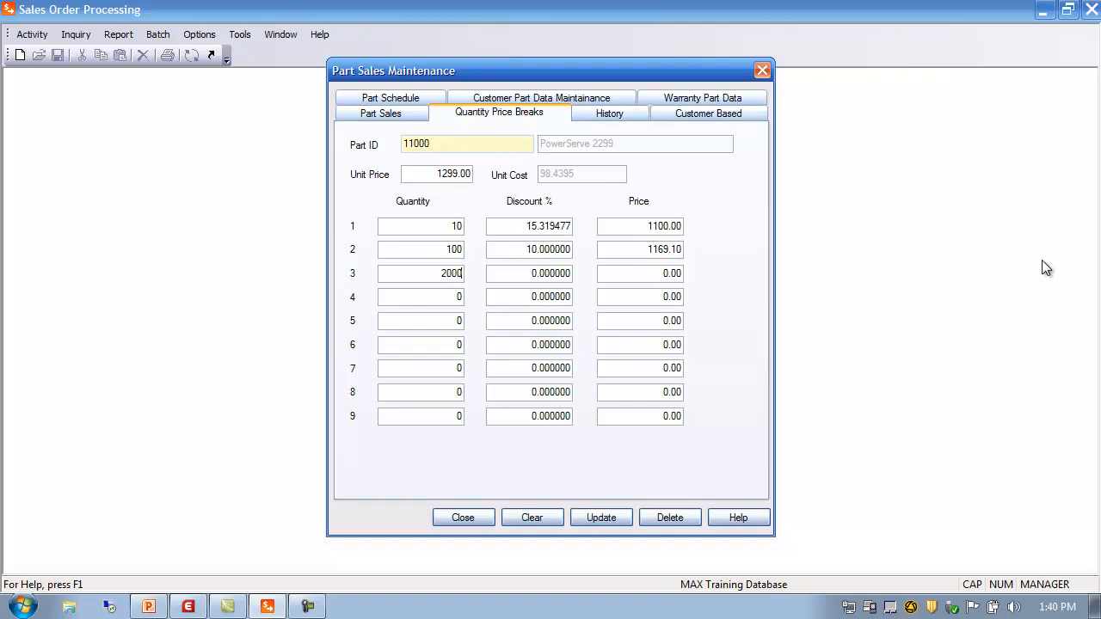
key("BackSpace")
left_click(526, 273)
type("20")
Step: Add a 30% break at 300 units, then view History: 4 units sold for 3729.52
left_click(651, 295)
left_click(444, 297)
type("300")
key("Tab")
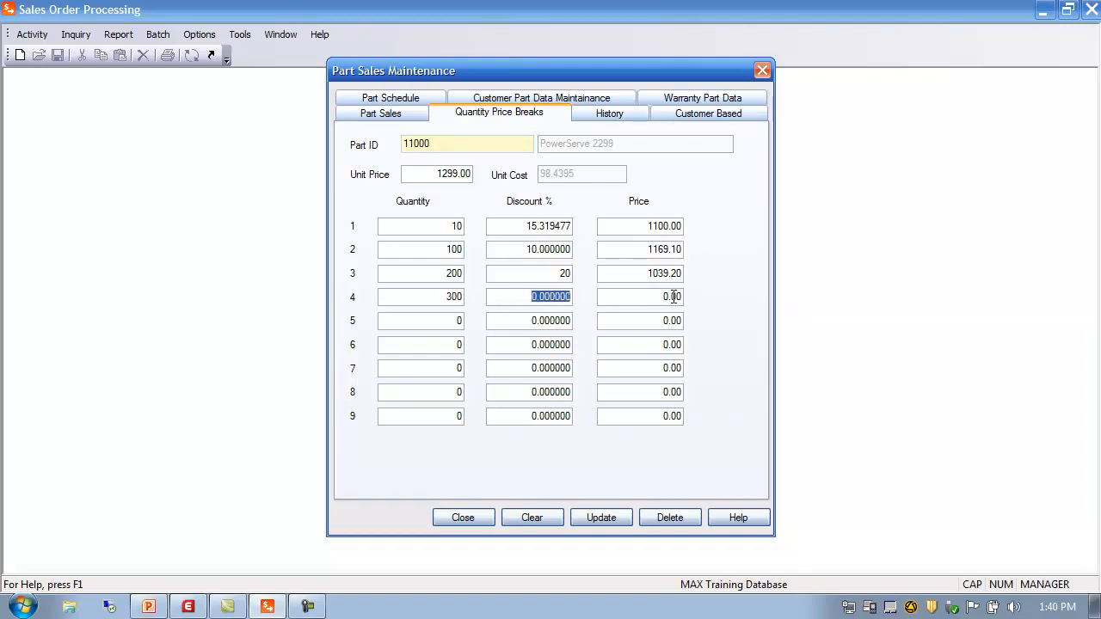
type("30")
left_click(532, 324)
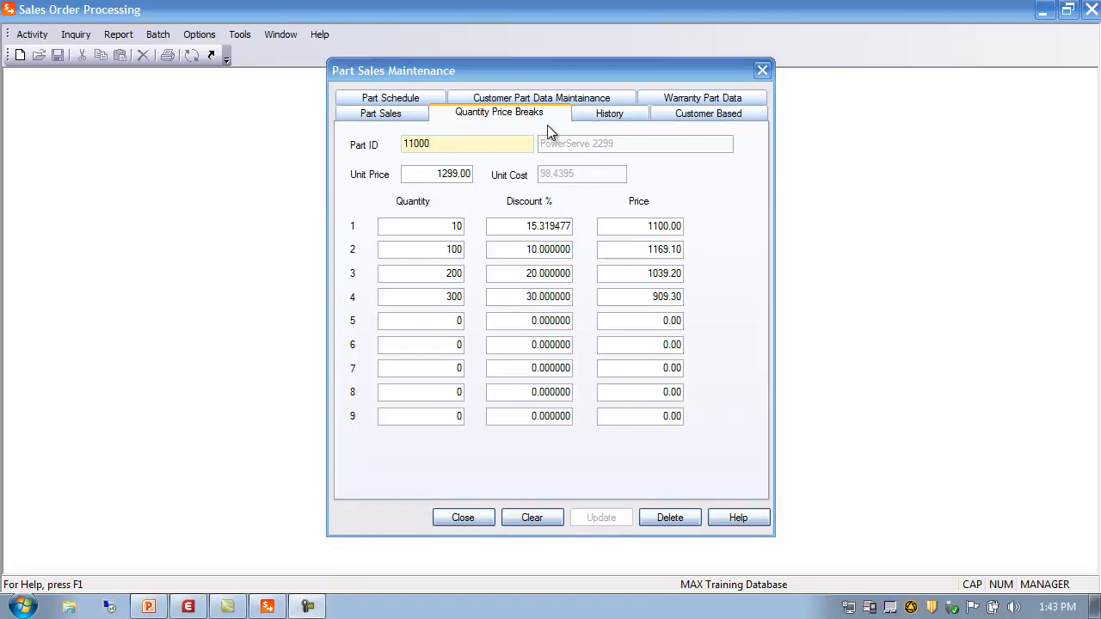
left_click(627, 115)
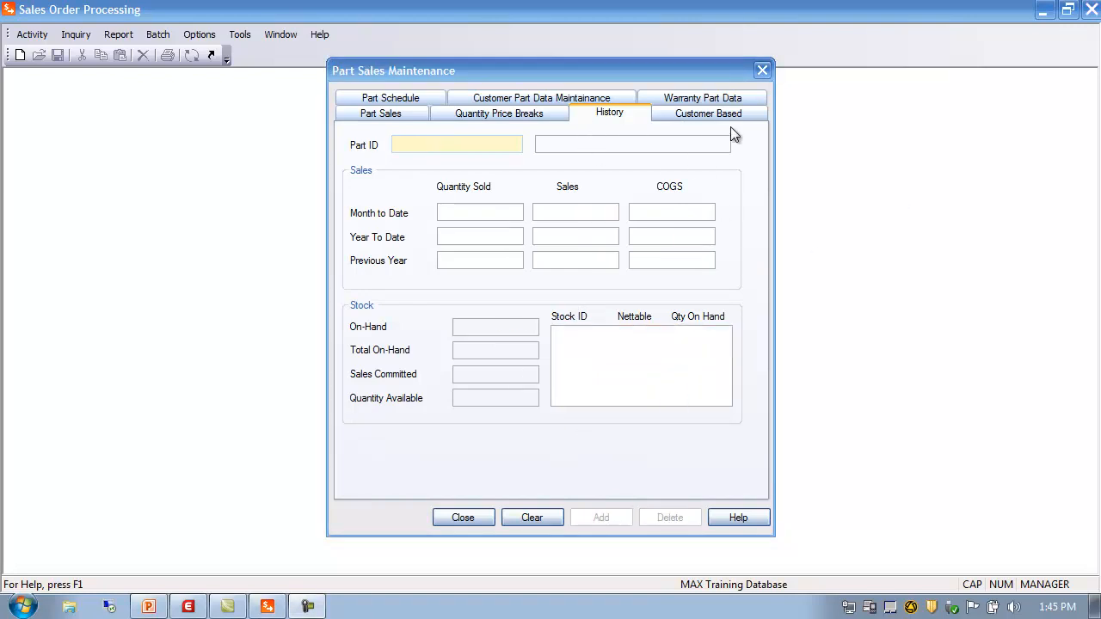
Step: Load part 11000 on the Customer Based pricing tab and move into the customer Type field
left_click(713, 115)
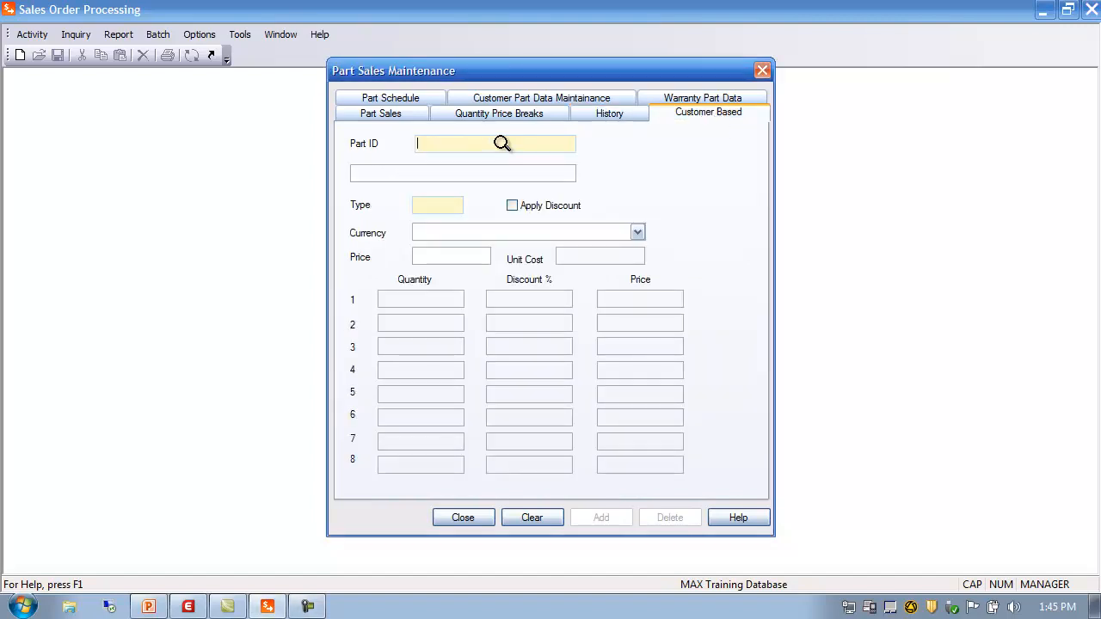
type("11000")
key("Tab")
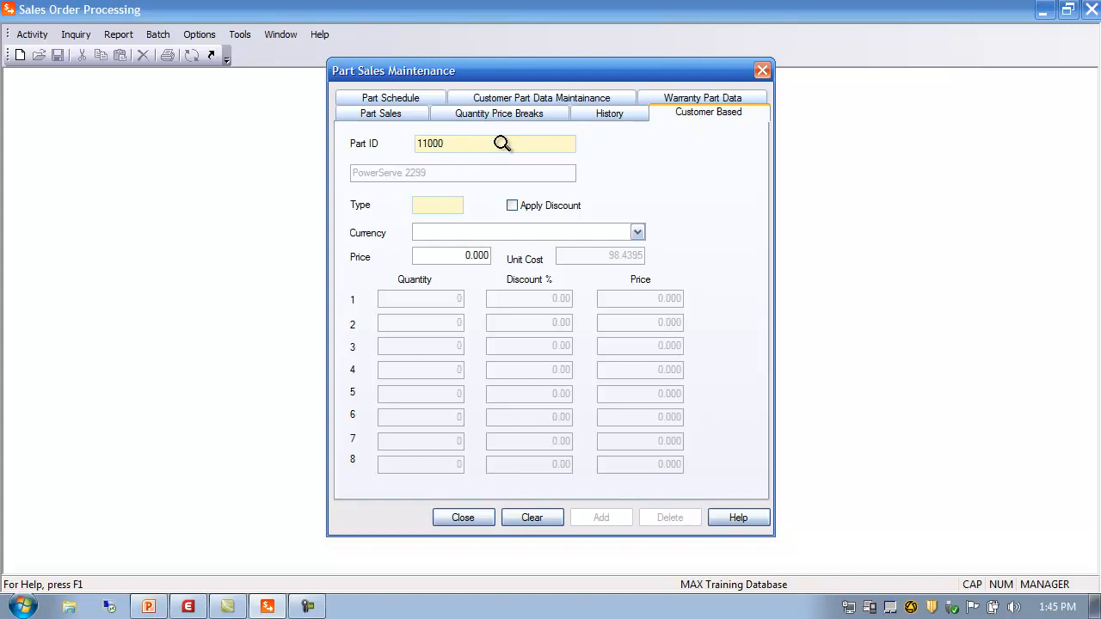
left_click(429, 203)
left_click(474, 518)
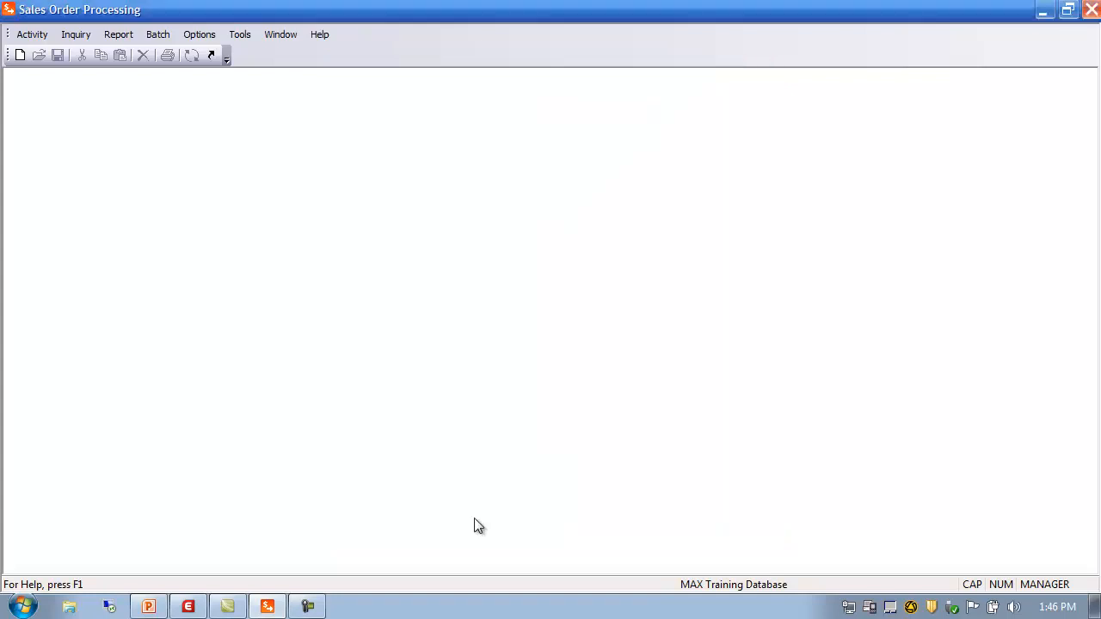
left_click(36, 36)
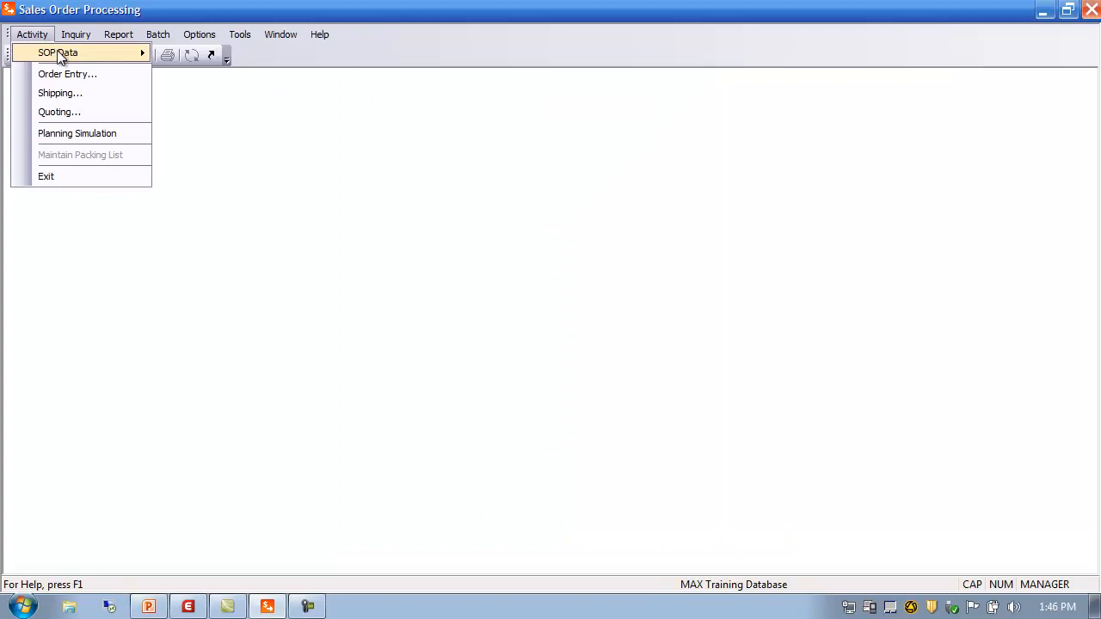
mouse_move(58, 52)
left_click(216, 53)
left_click_drag(304, 88, 487, 101)
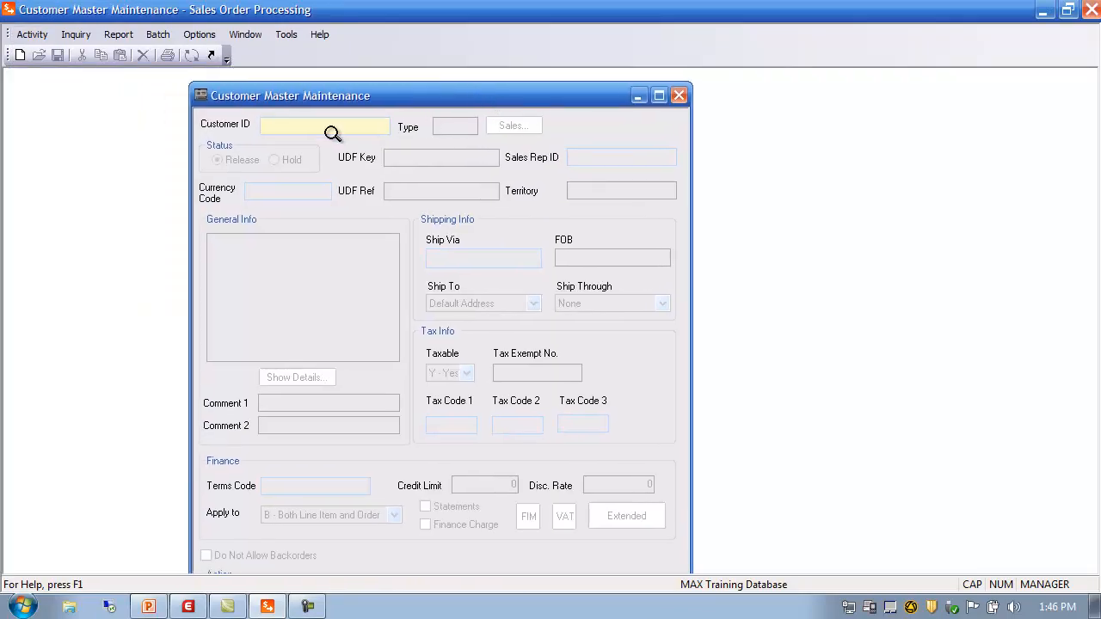
double_click(303, 127)
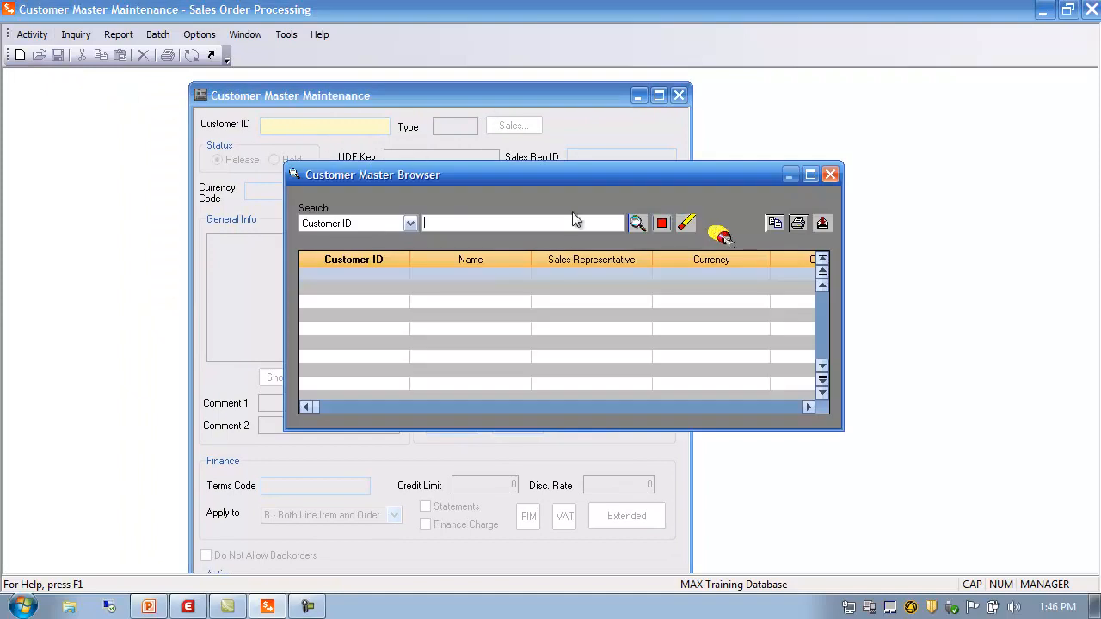
left_click(637, 223)
double_click(351, 315)
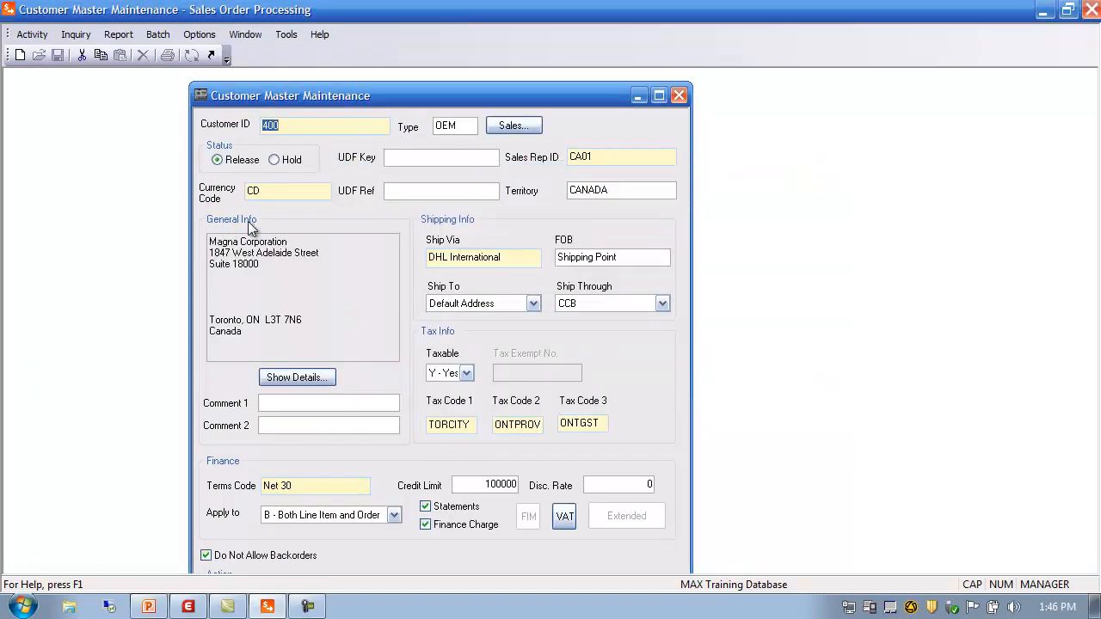
left_click(471, 125)
left_click(679, 95)
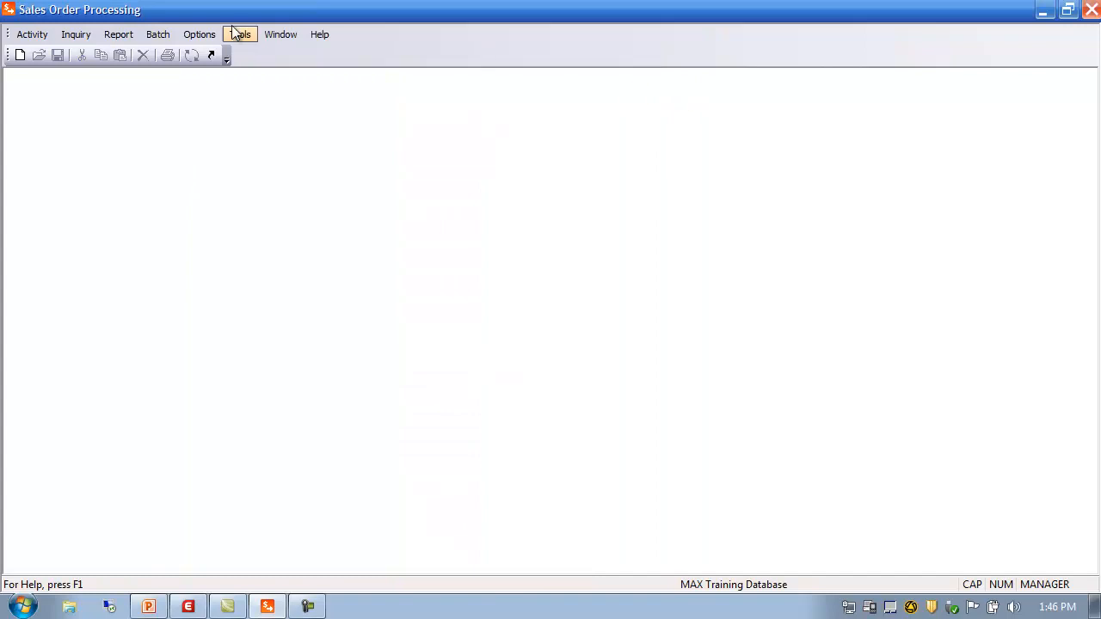
Step: Reopen Part Sales Maintenance and load part 11000 on the Customer Based tab
left_click(46, 40)
mouse_move(66, 57)
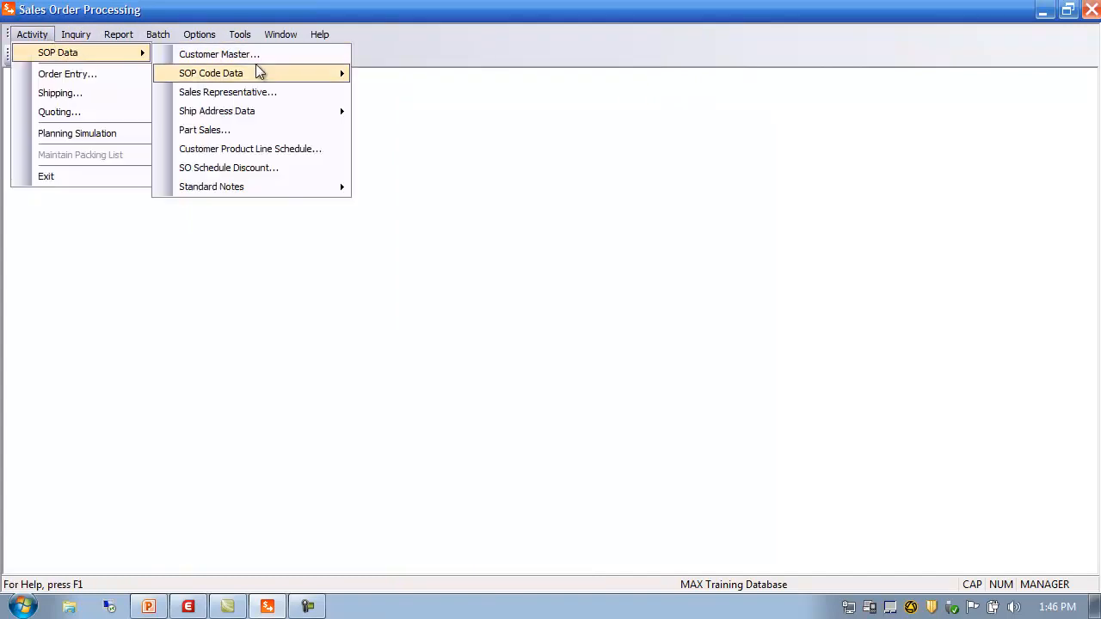
mouse_move(262, 80)
left_click(268, 132)
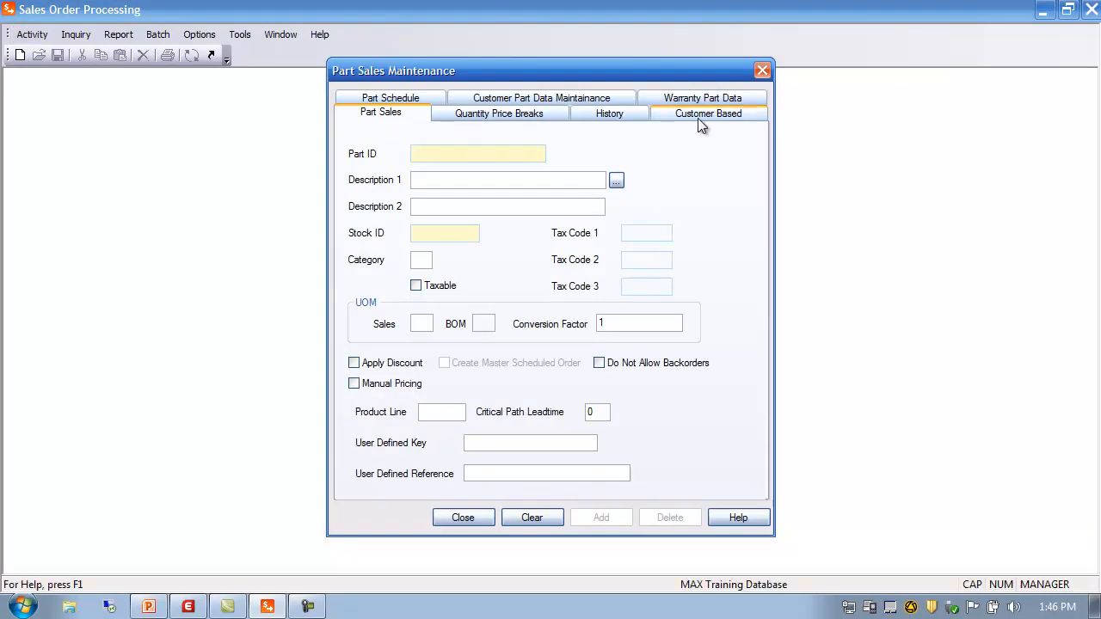
left_click(702, 117)
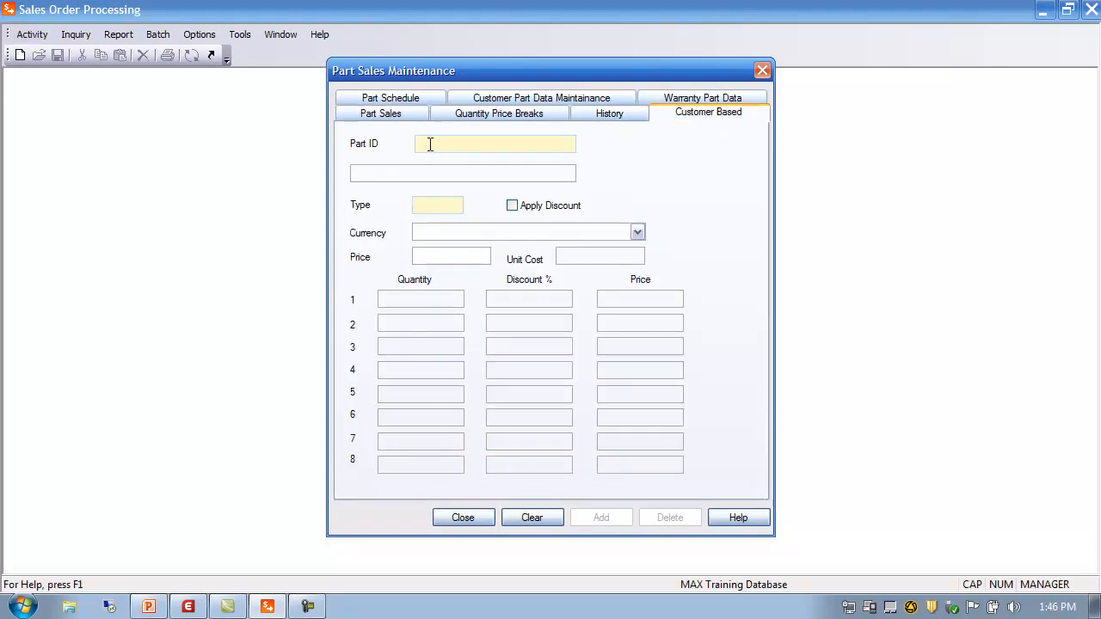
type("11000")
key("Tab")
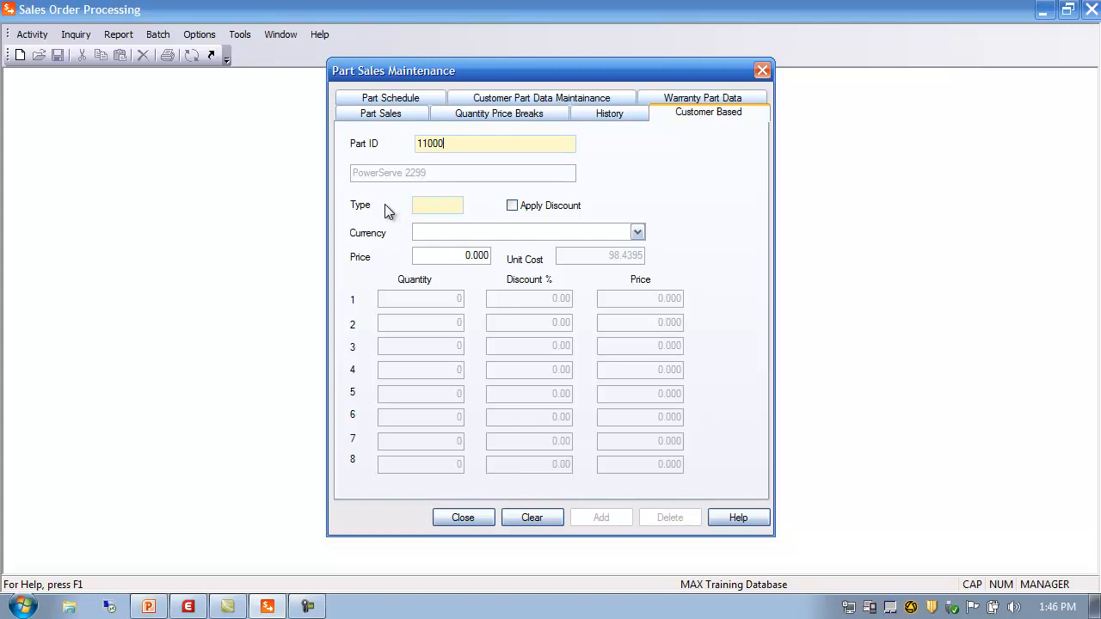
Step: Load the OEM US-dollar price list: 7% off at 10 units, 12% off at 100
left_click(437, 207)
left_click(637, 223)
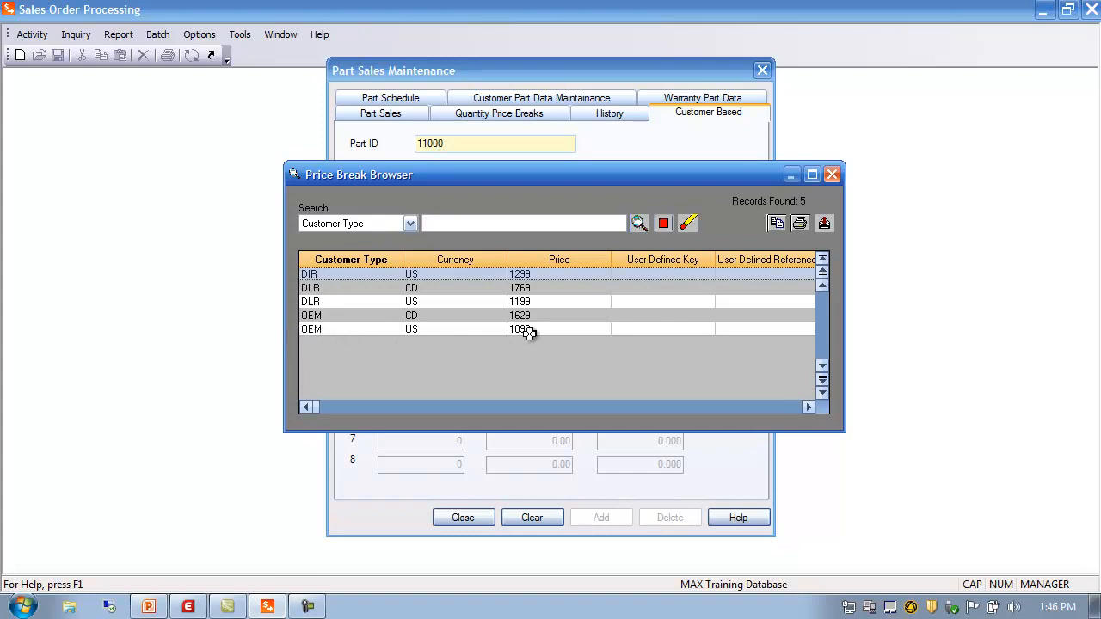
double_click(310, 329)
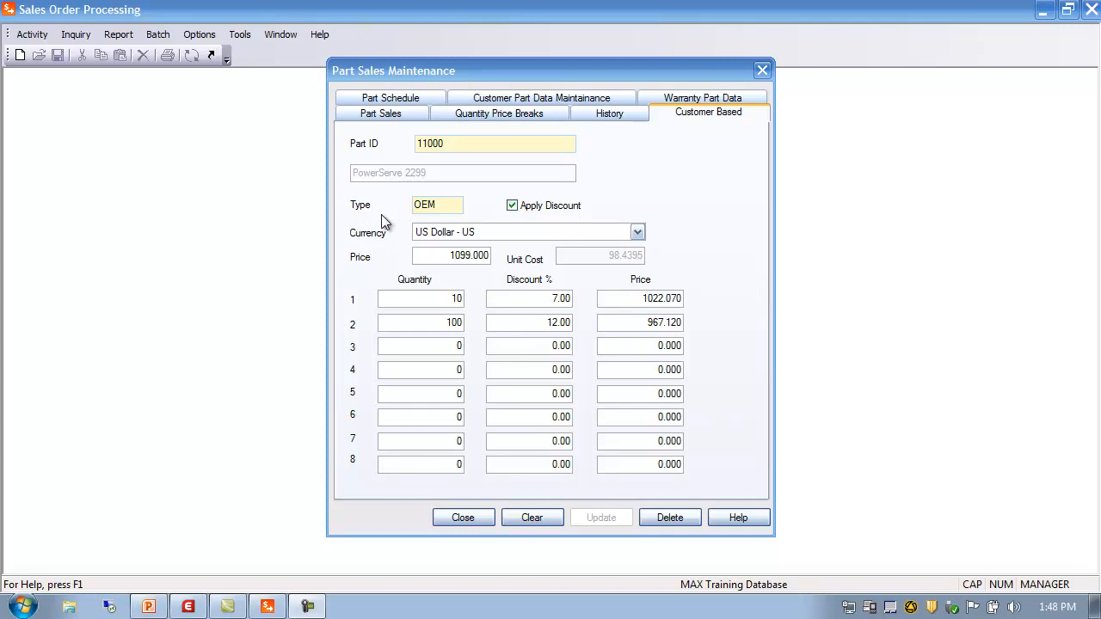
left_click(452, 144)
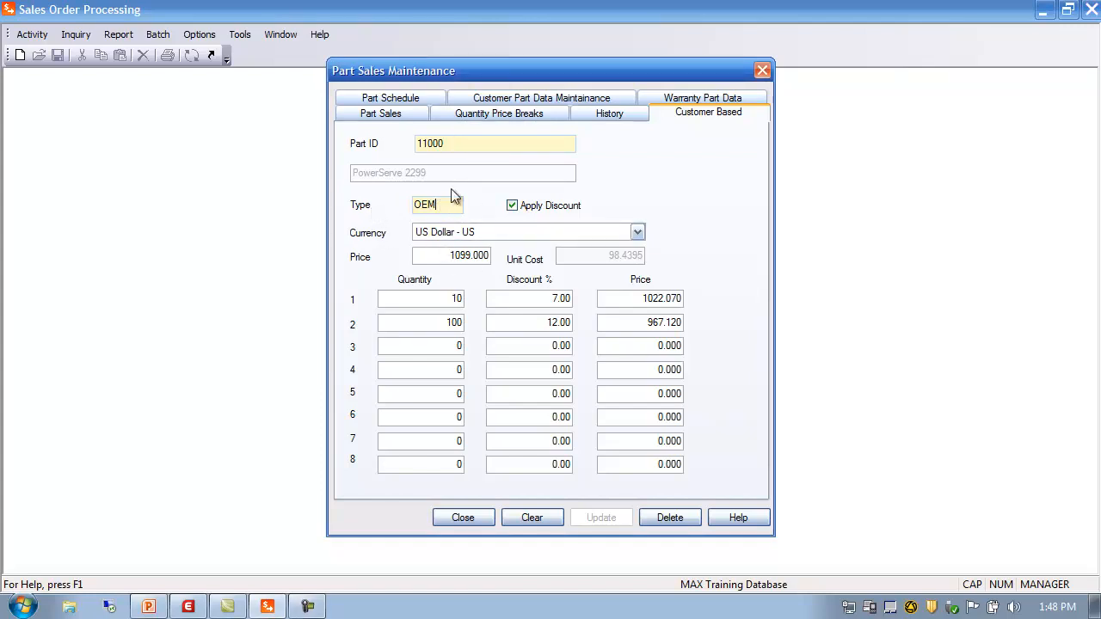
left_click(434, 143)
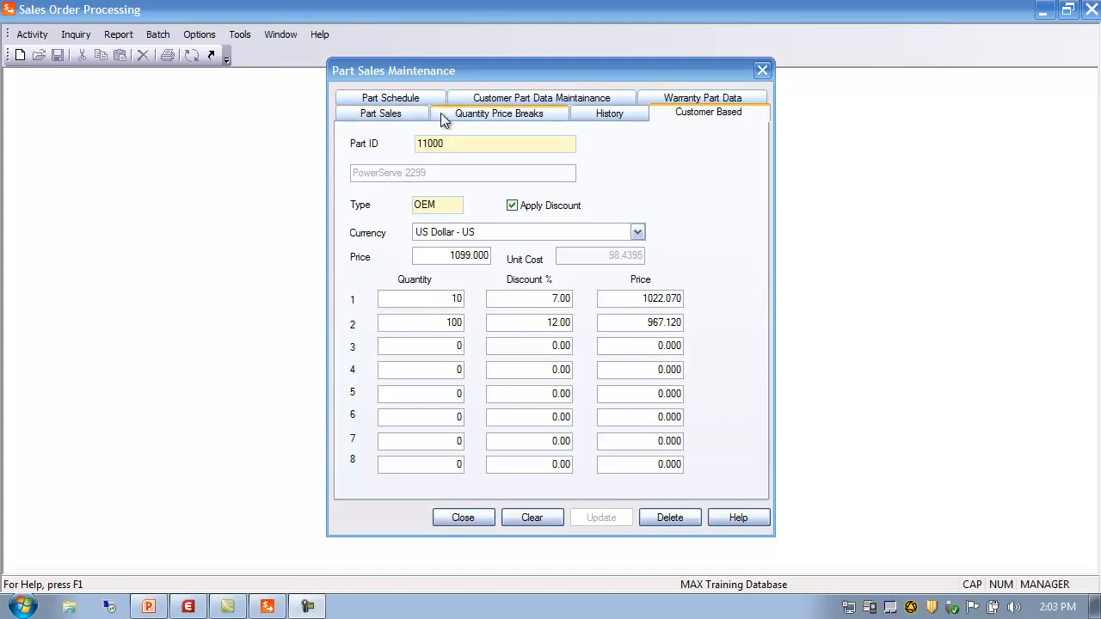
Step: Compare Quantity Price Breaks with Customer Based, then show Part Schedule with product line 100 and price 0.00
left_click(468, 113)
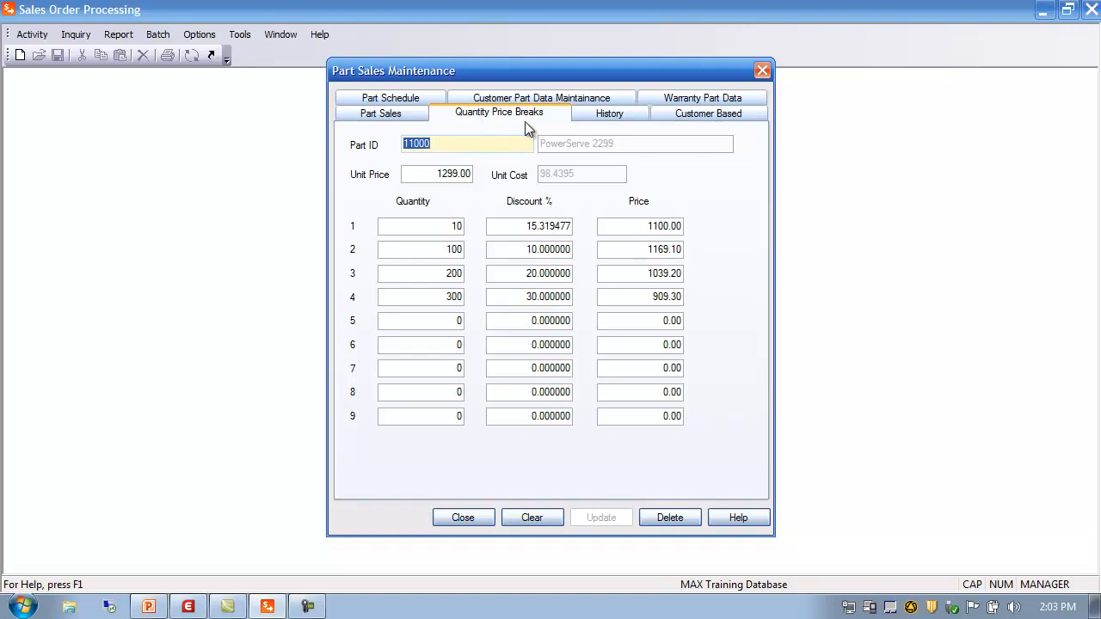
left_click(709, 114)
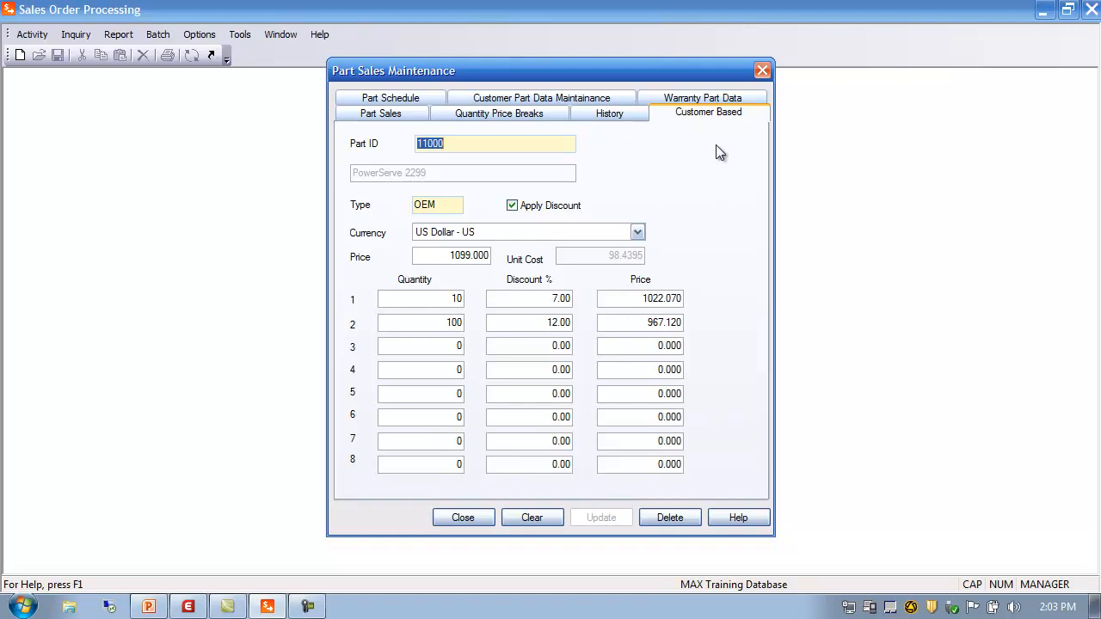
left_click(398, 98)
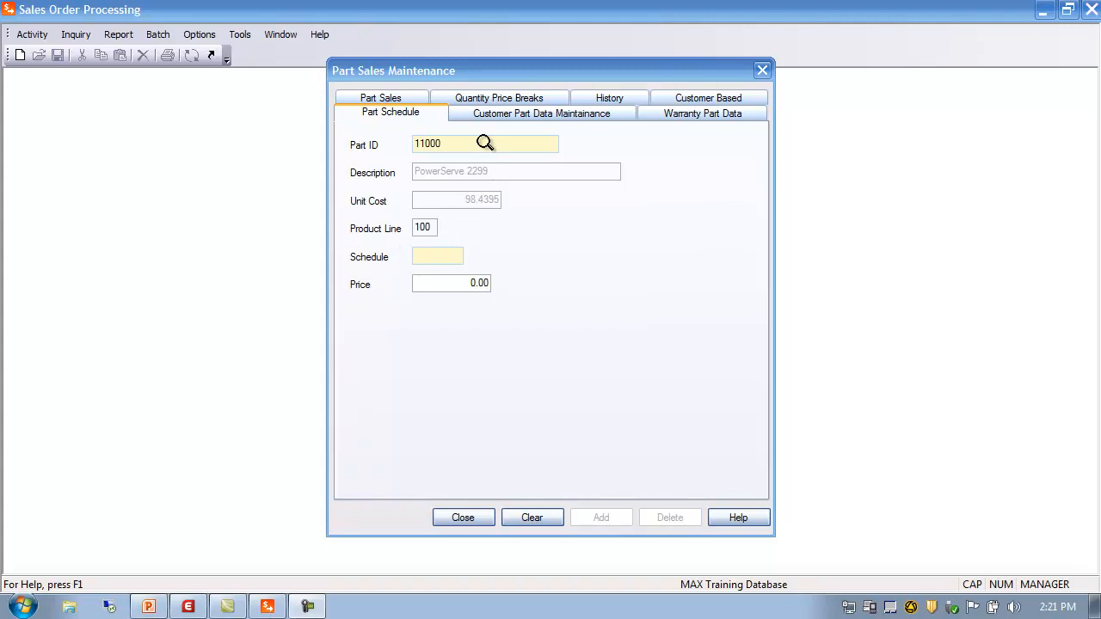
Step: Review part 11000's Schedule and Price fields, leaving the schedule unset, and close Part Sales Maintenance
left_click(435, 227)
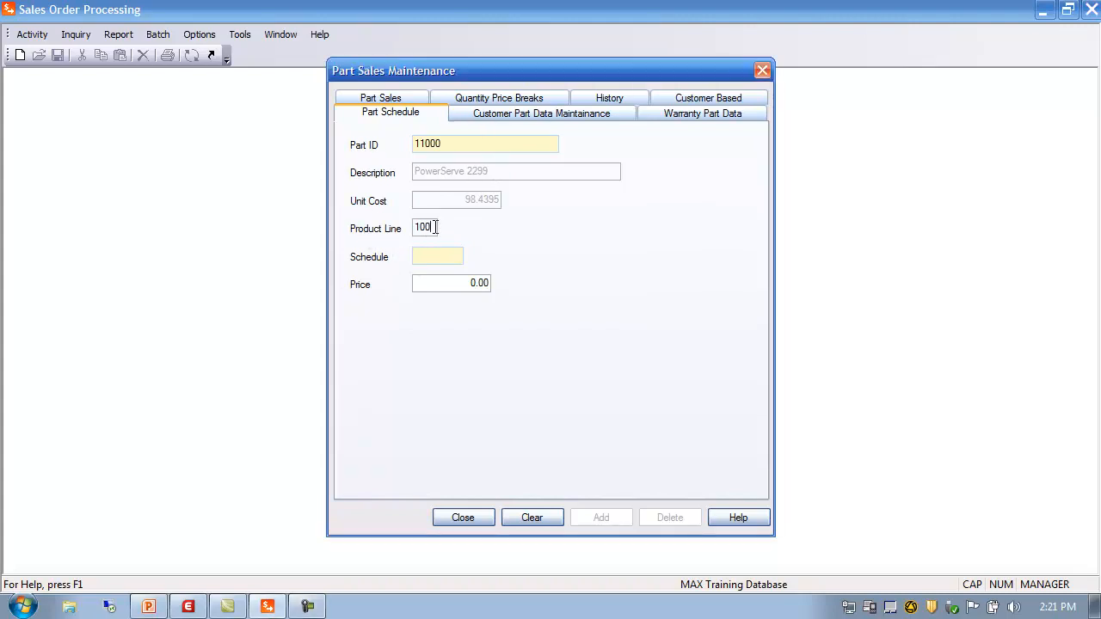
left_click(379, 100)
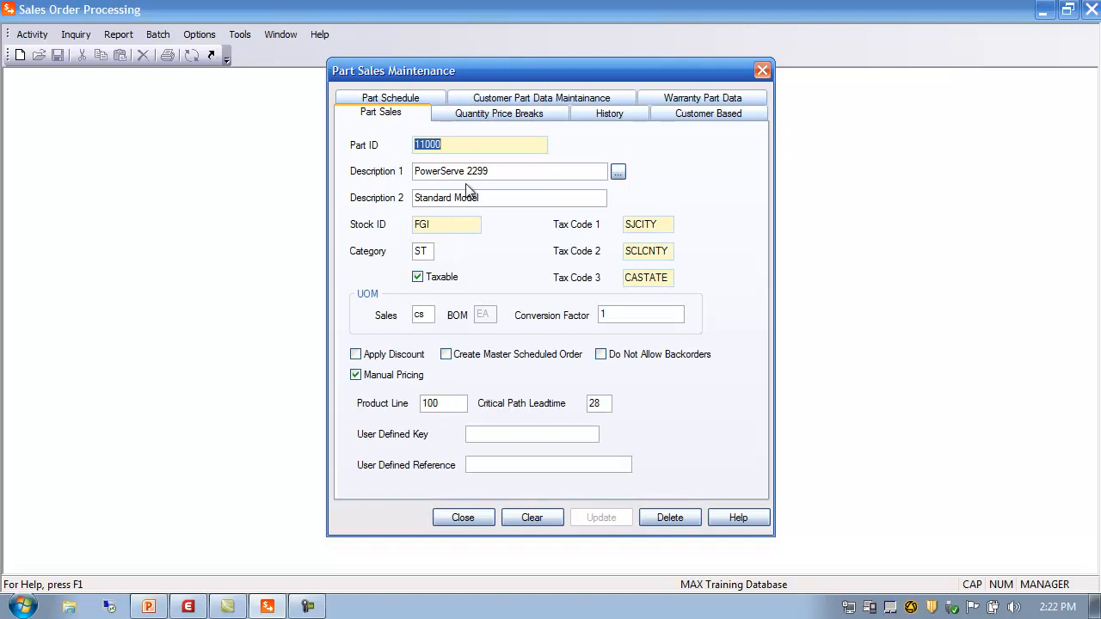
left_click(410, 100)
left_click(431, 257)
left_click(423, 283)
left_click(425, 257)
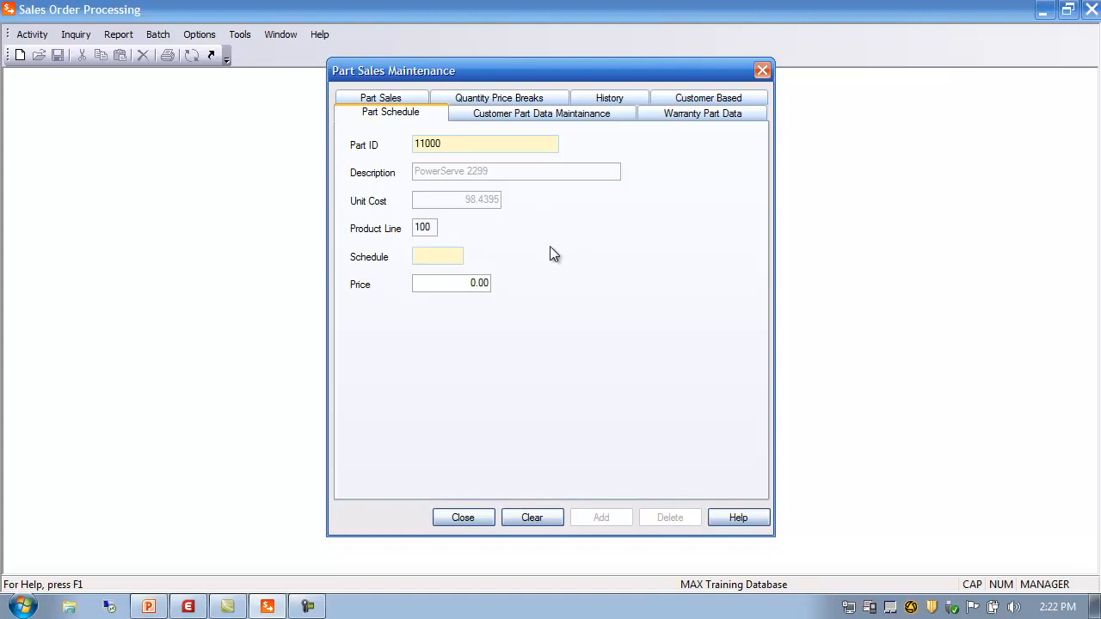
left_click(463, 517)
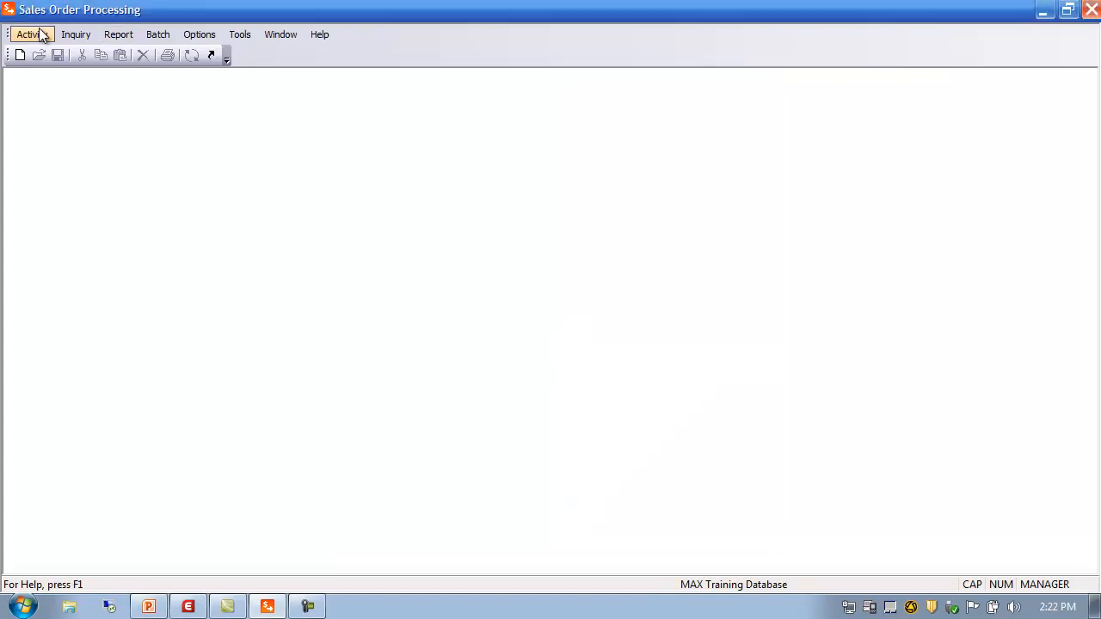
left_click(39, 35)
mouse_move(53, 55)
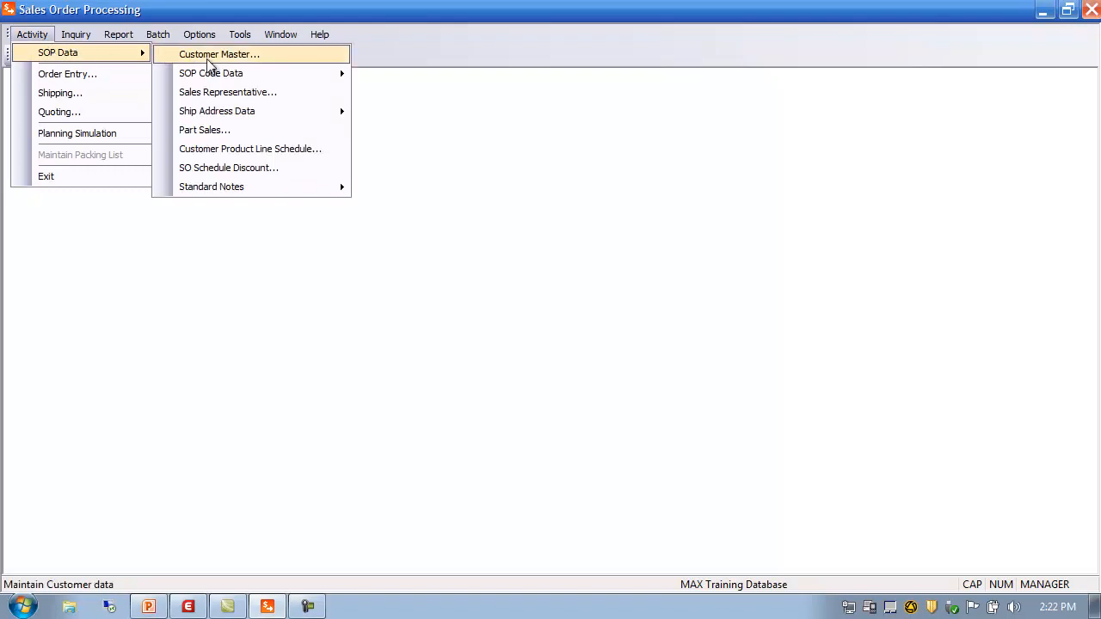
left_click(237, 153)
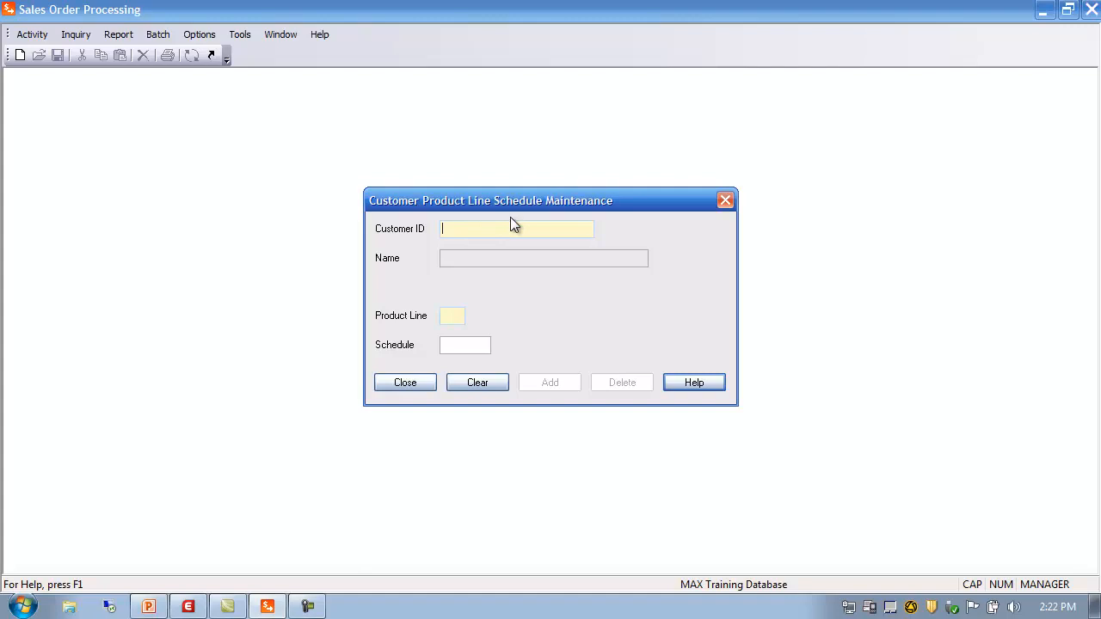
type("500")
key("Tab")
left_click(448, 315)
left_click(636, 224)
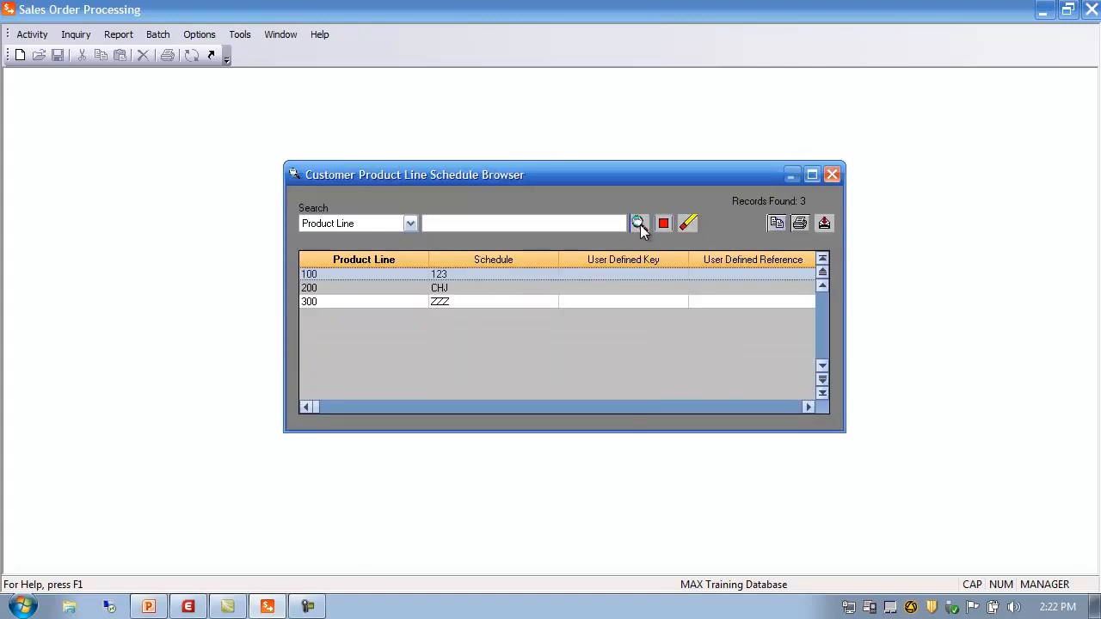
double_click(389, 274)
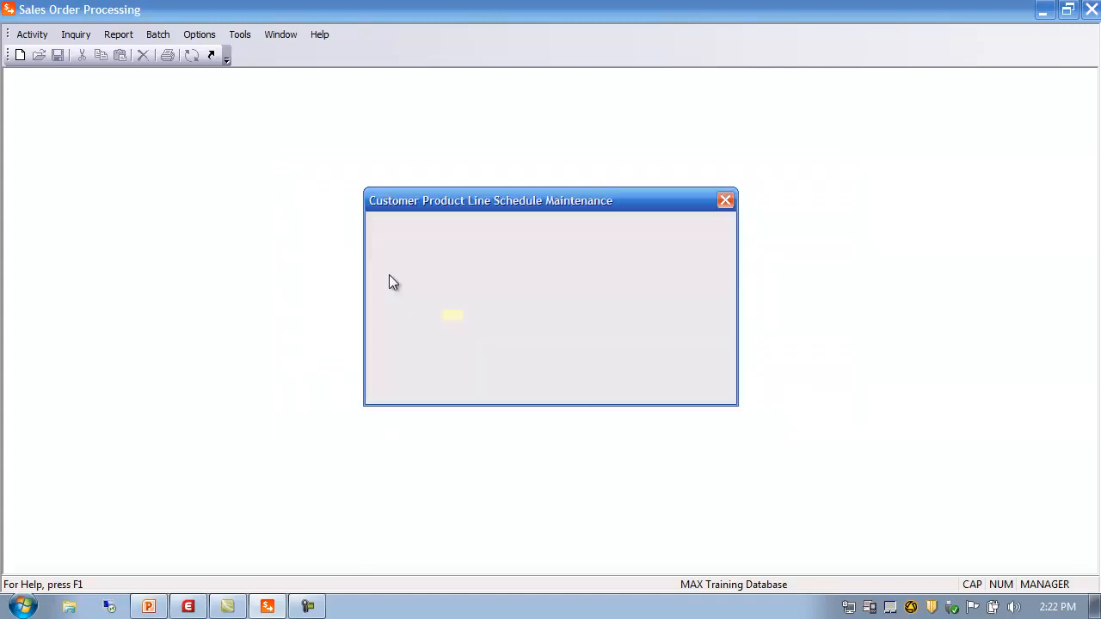
left_click(474, 345)
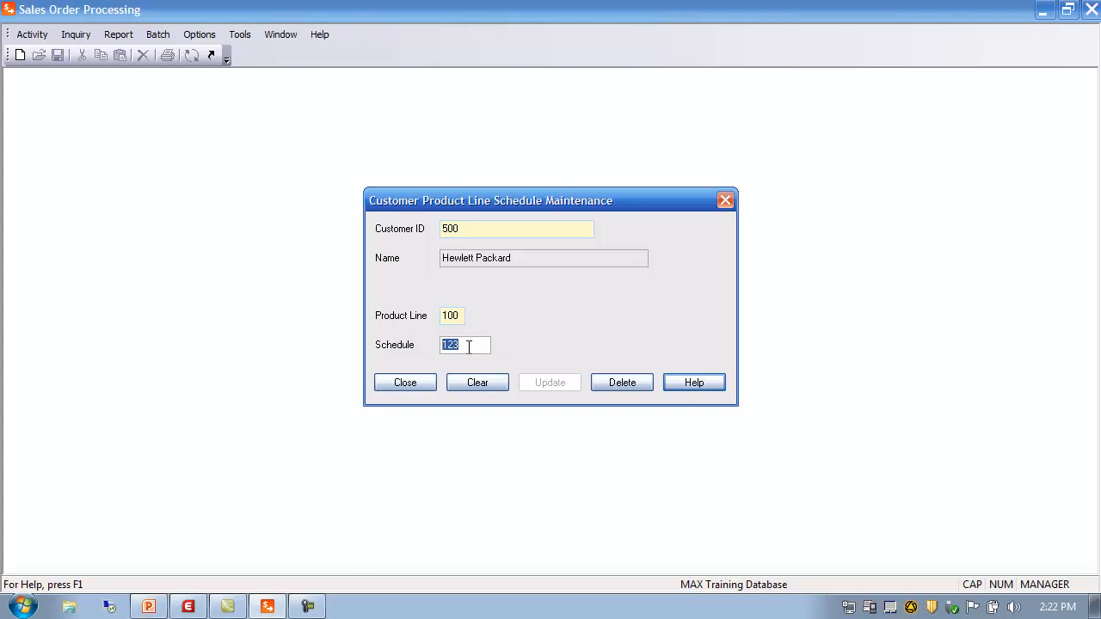
left_click(400, 387)
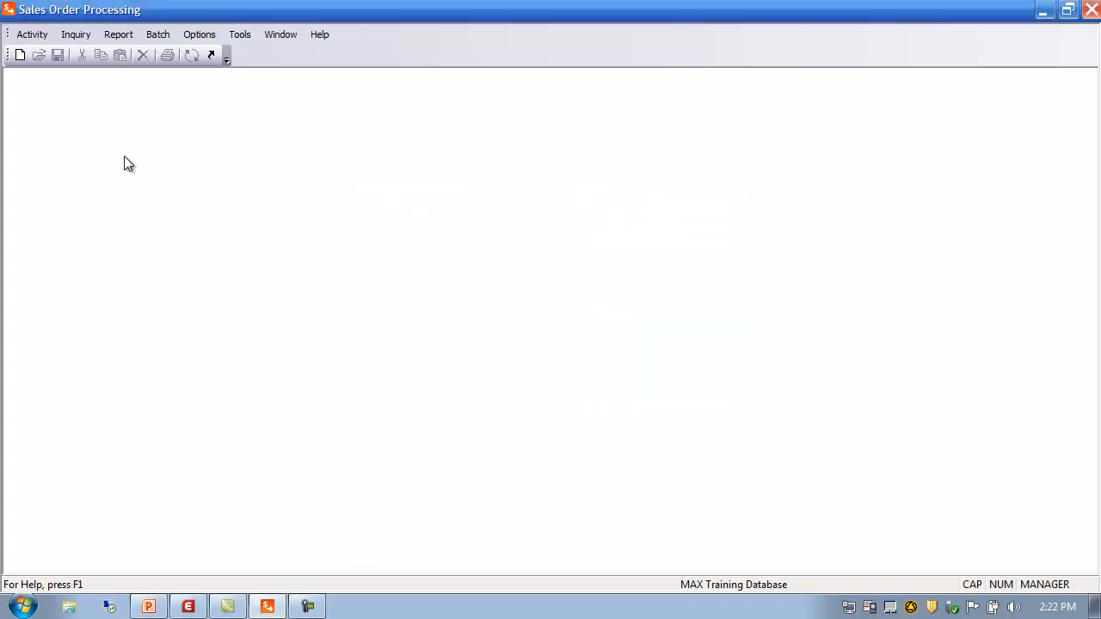
left_click(33, 35)
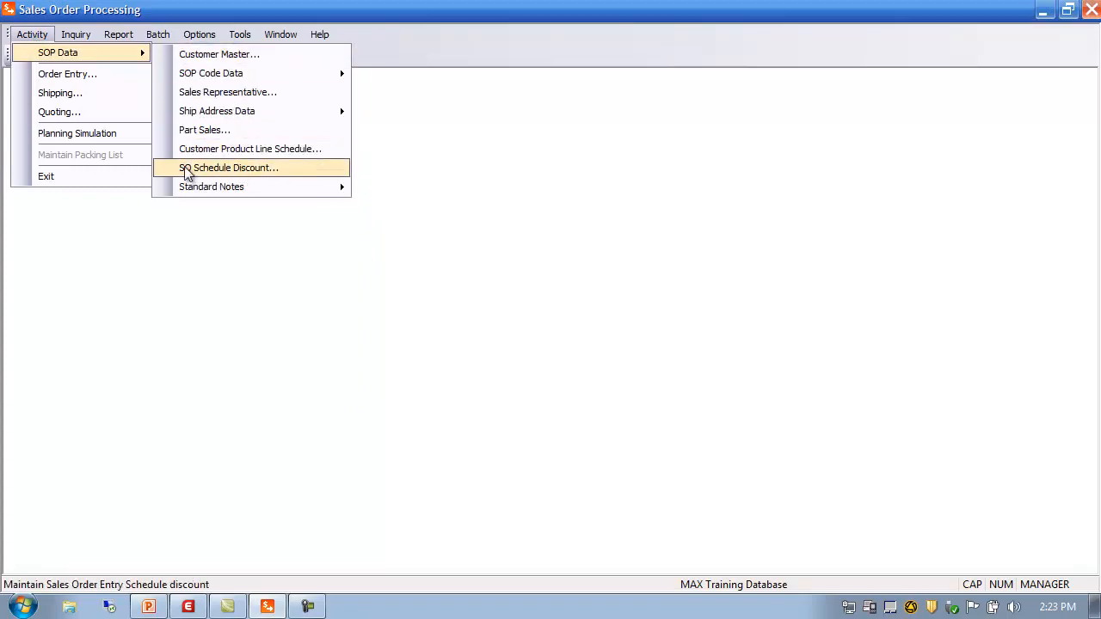
left_click(249, 172)
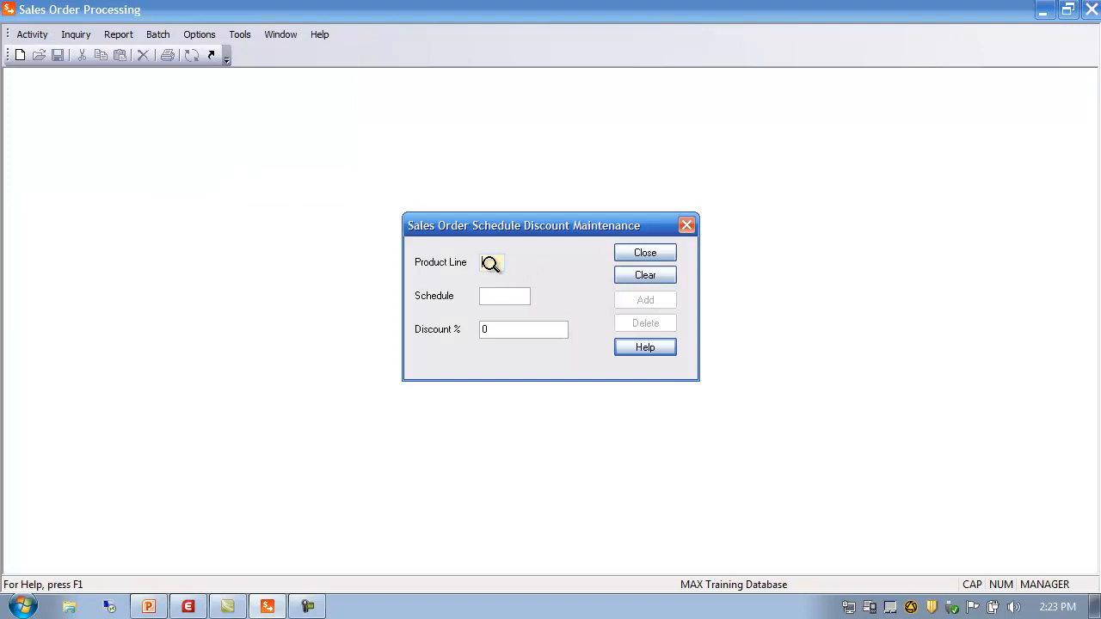
type("100")
type("123")
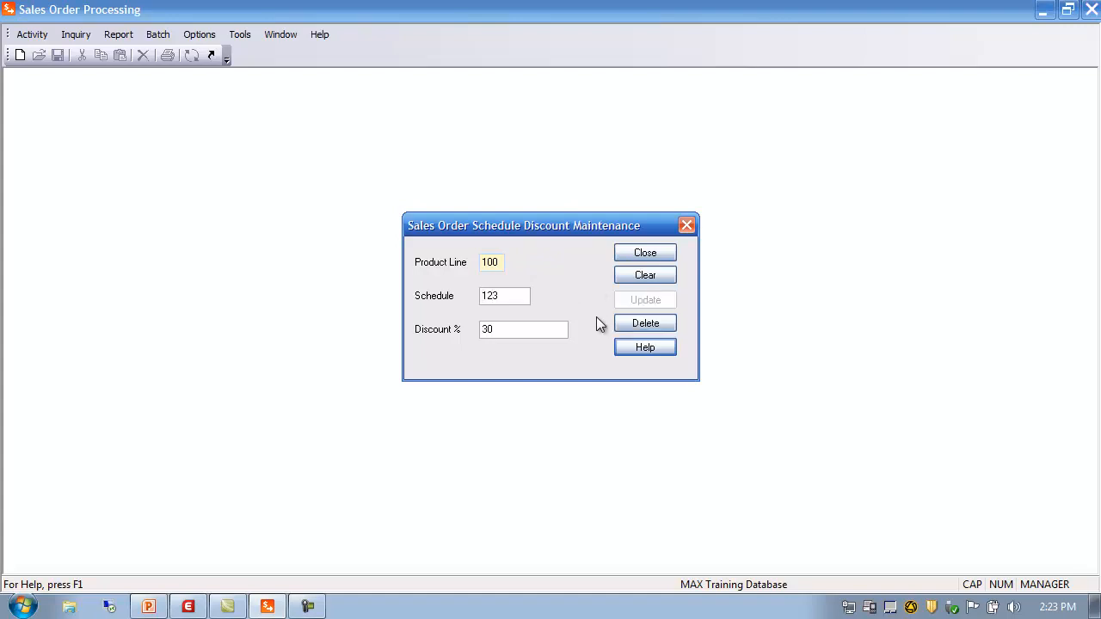
key("Tab")
left_click(647, 253)
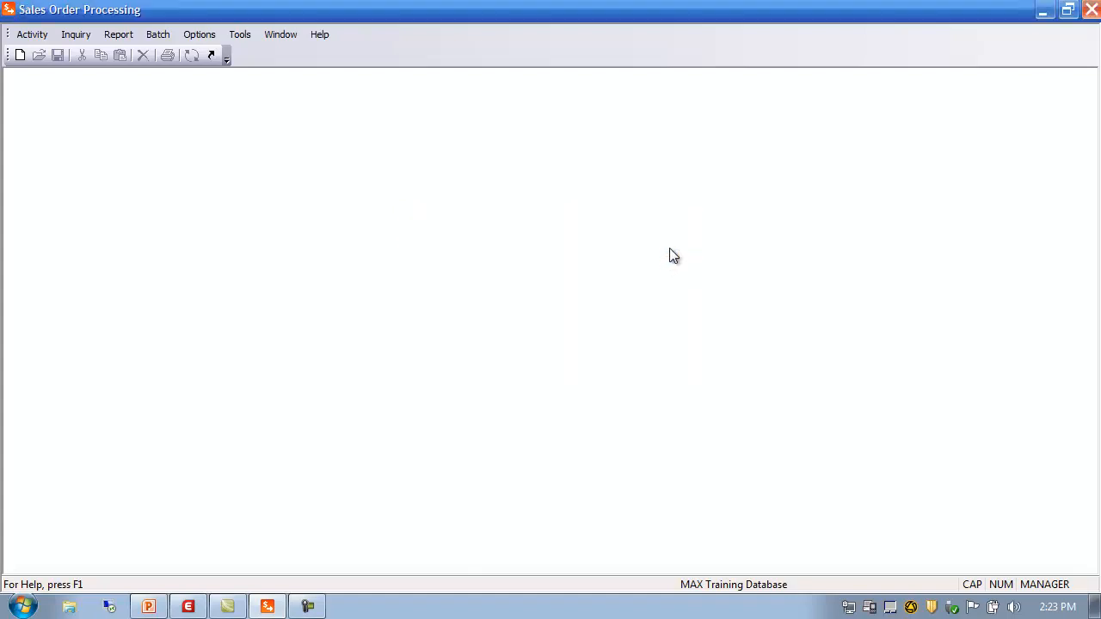
left_click(35, 35)
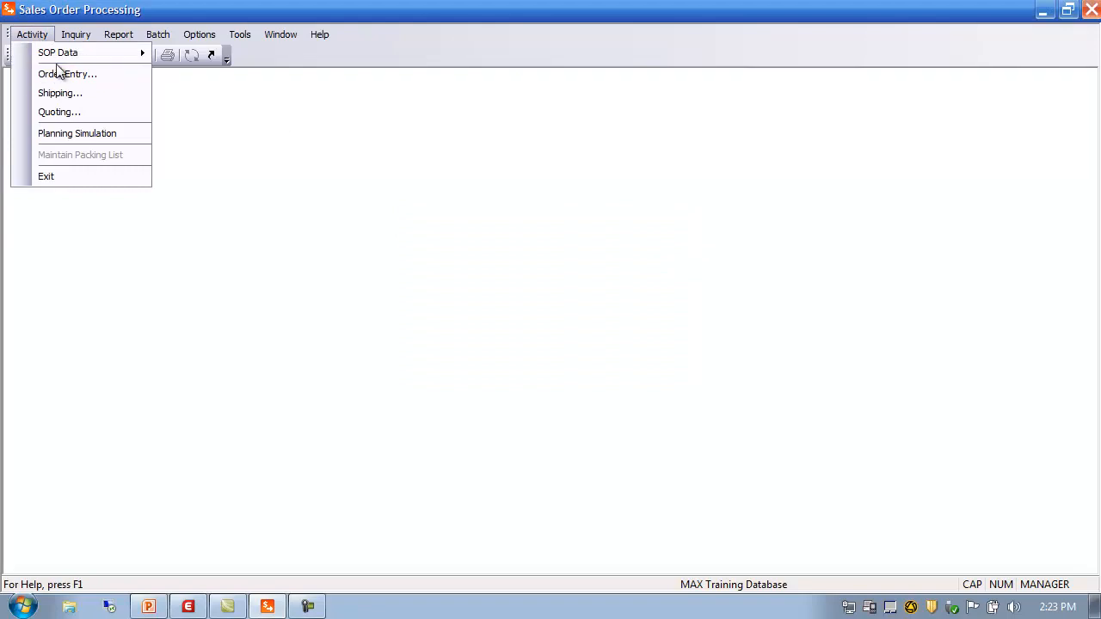
mouse_move(74, 57)
left_click(224, 130)
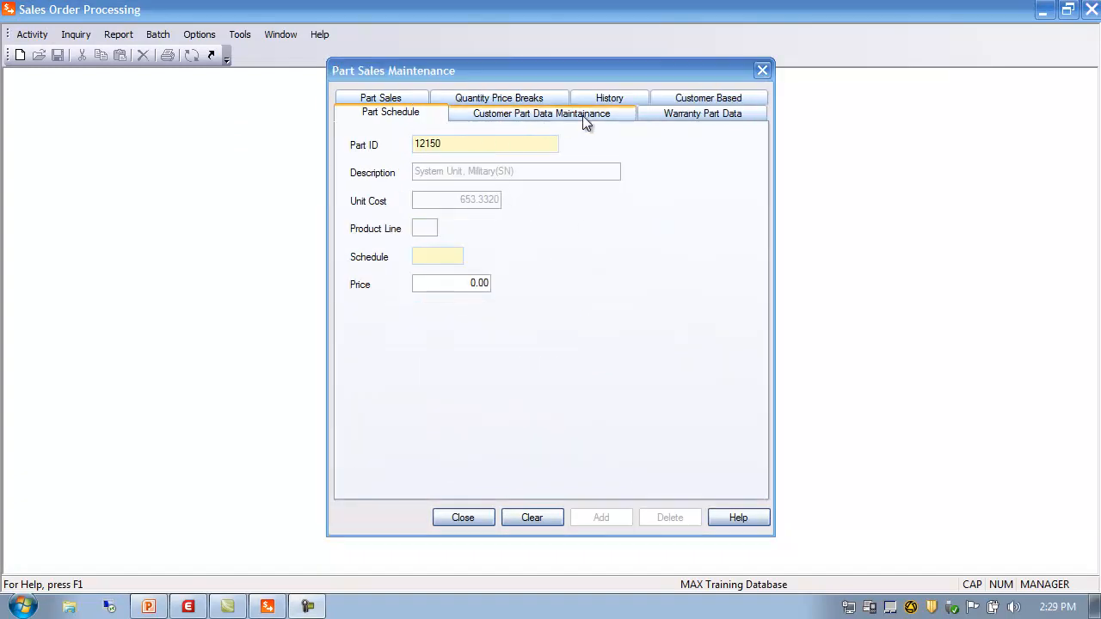
left_click(513, 115)
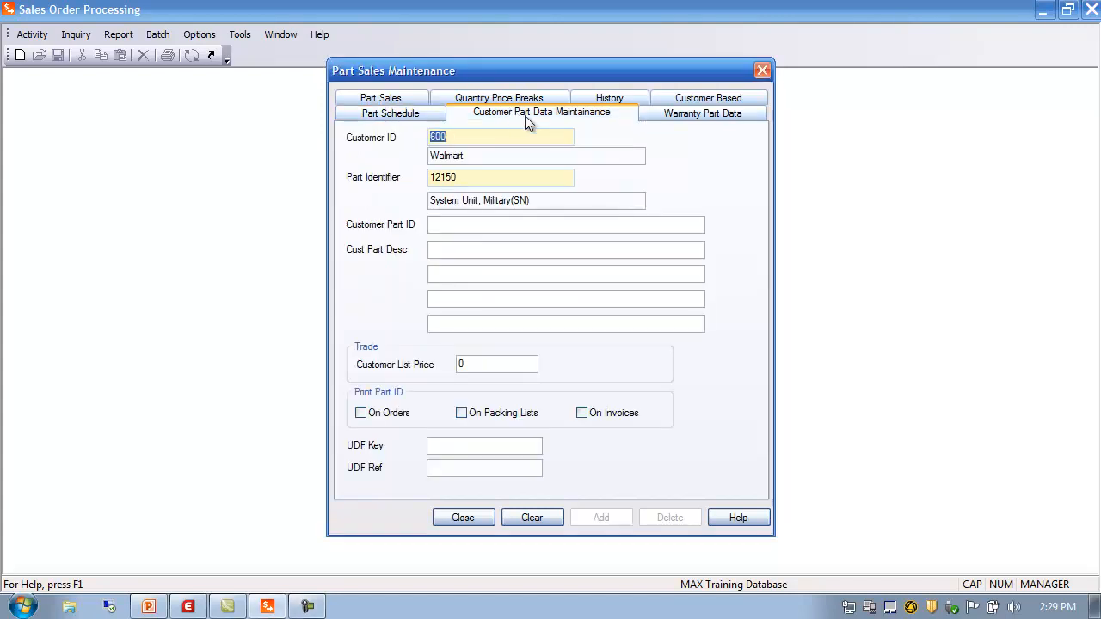
left_click(468, 176)
left_click(528, 228)
type("12-3434-0001")
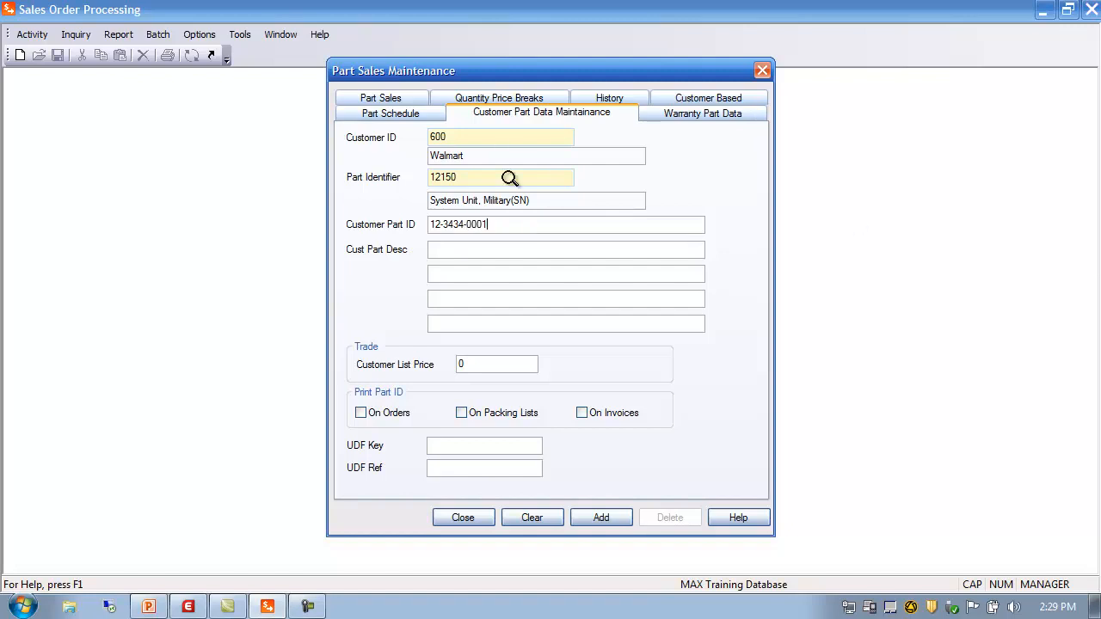
left_click(479, 251)
type("Fragile Delivery - be careful!")
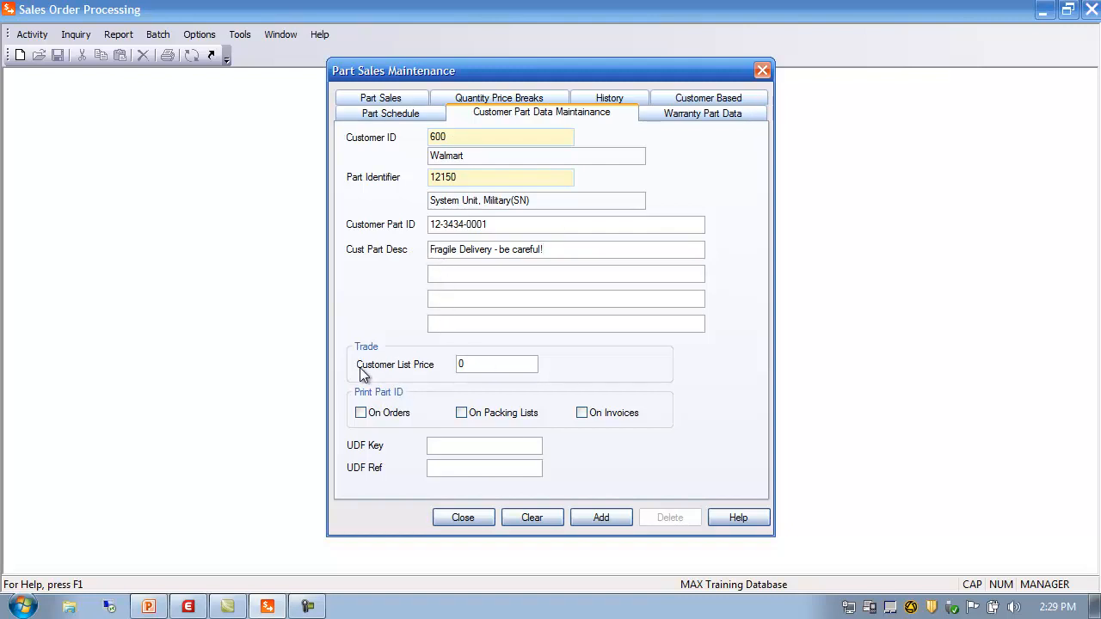
left_click(473, 364)
type("1200")
left_click(457, 469)
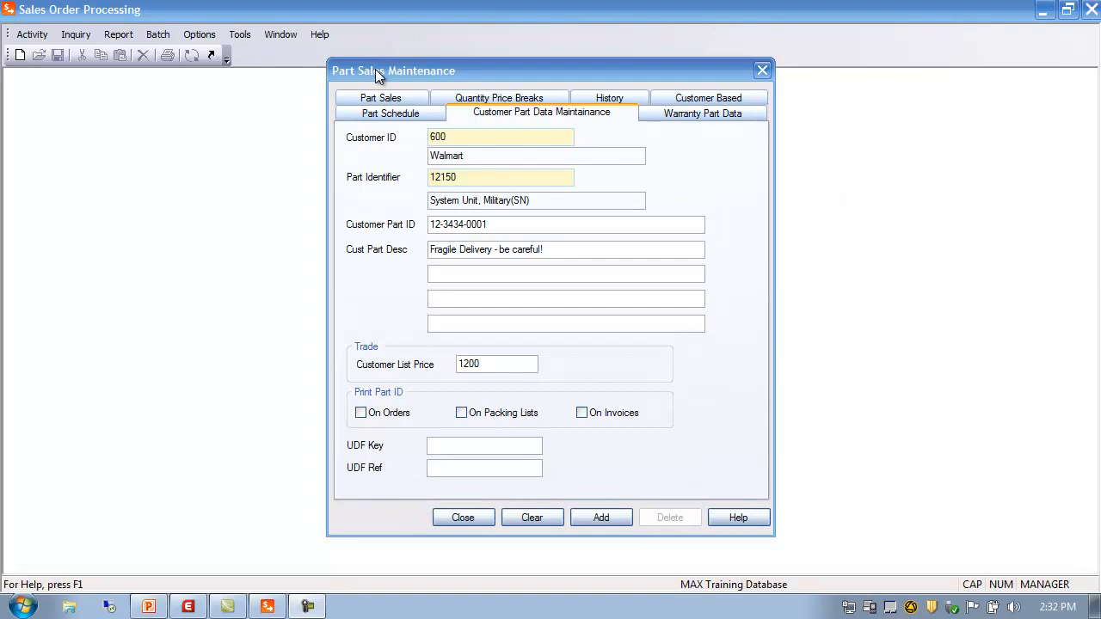
left_click(456, 520)
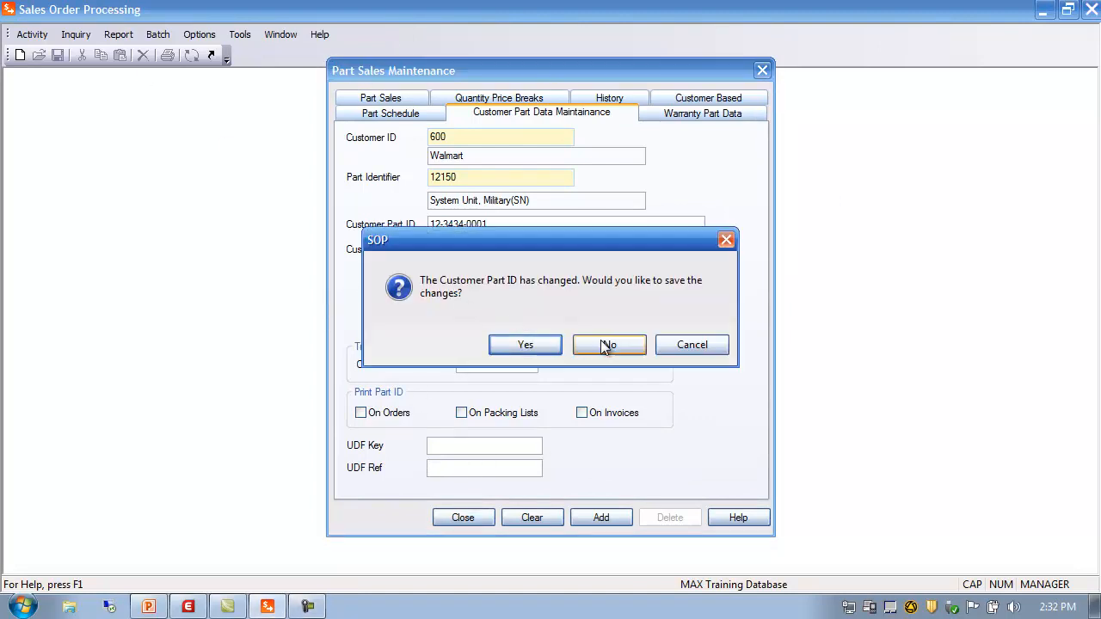
left_click(606, 346)
Step: Open the Standard Notes for orders, click into the notes box, and close it
left_click(43, 36)
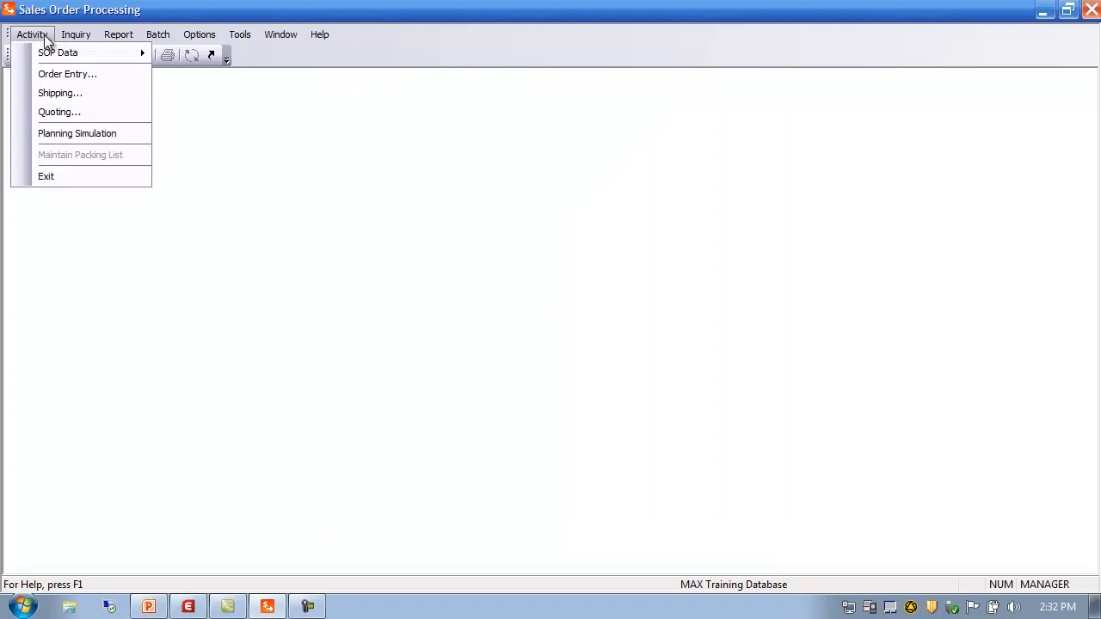
mouse_move(65, 54)
mouse_move(242, 120)
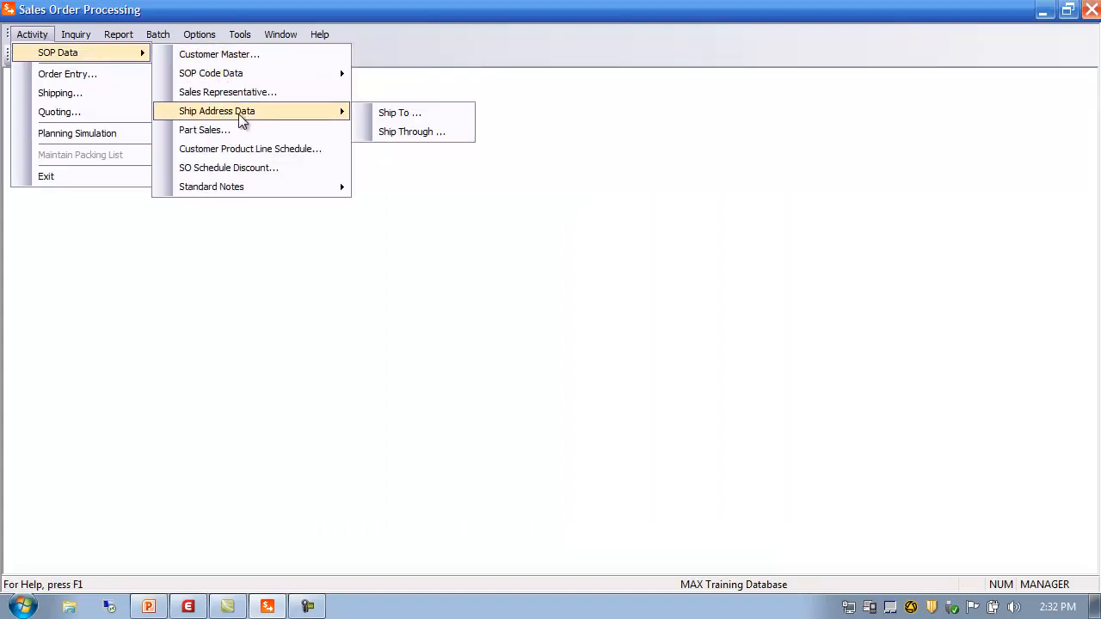
mouse_move(251, 190)
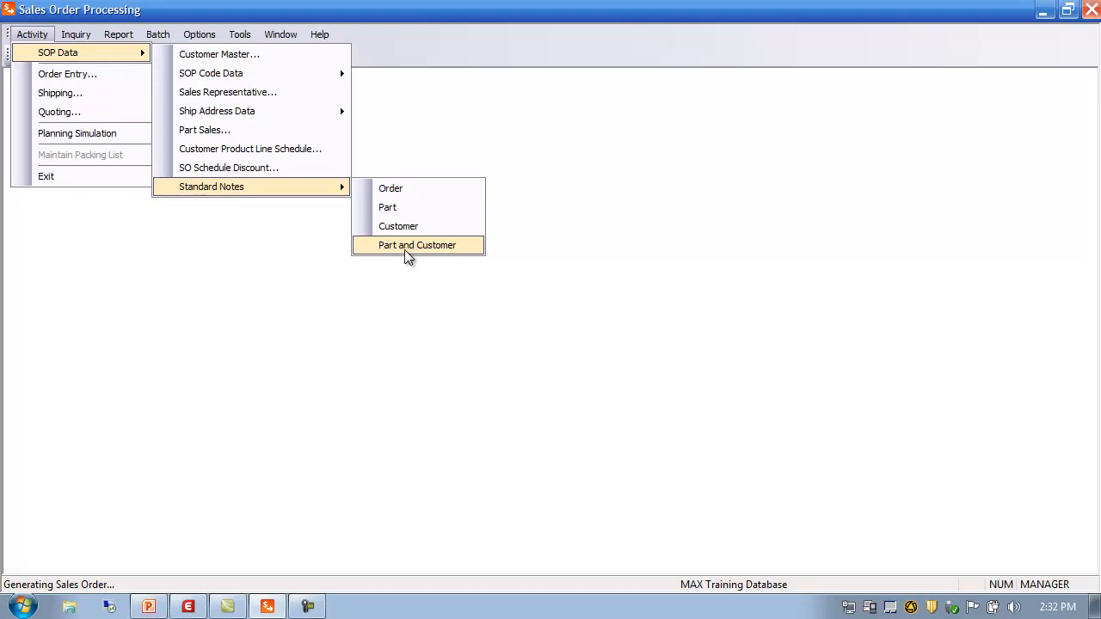
left_click(395, 191)
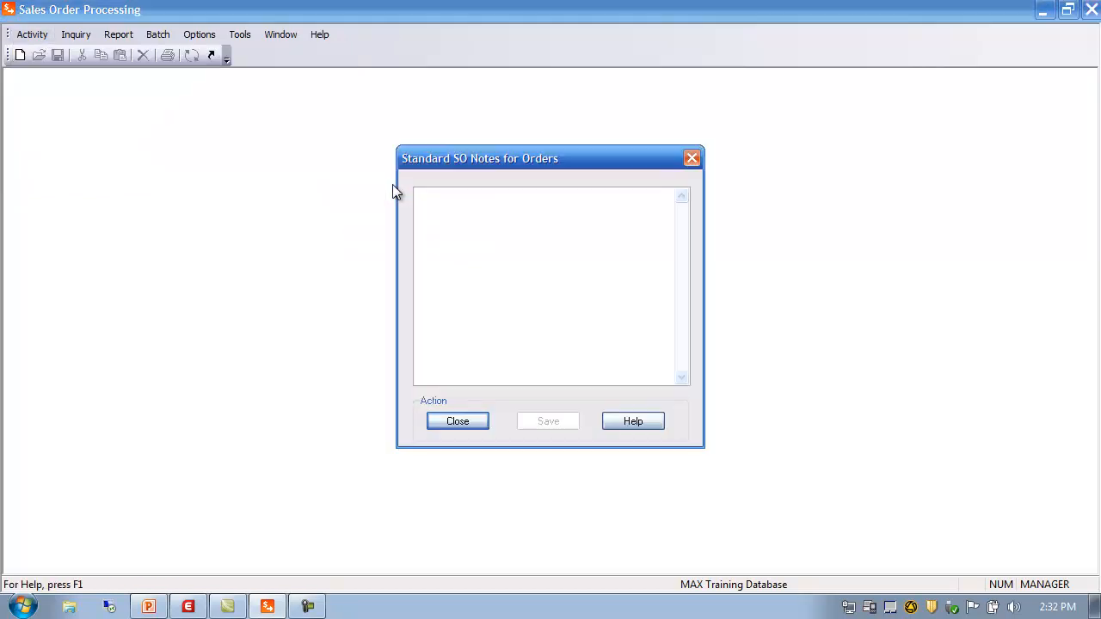
left_click(447, 199)
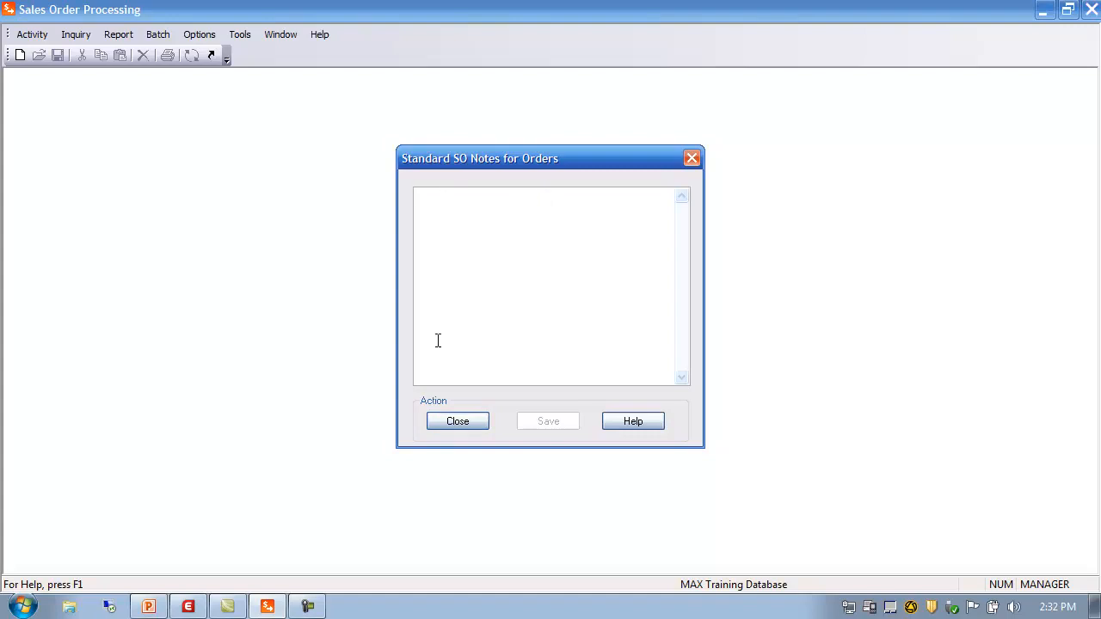
left_click(459, 422)
Step: Open the Standard Notes for parts, click into the notes box, and close it
left_click(35, 35)
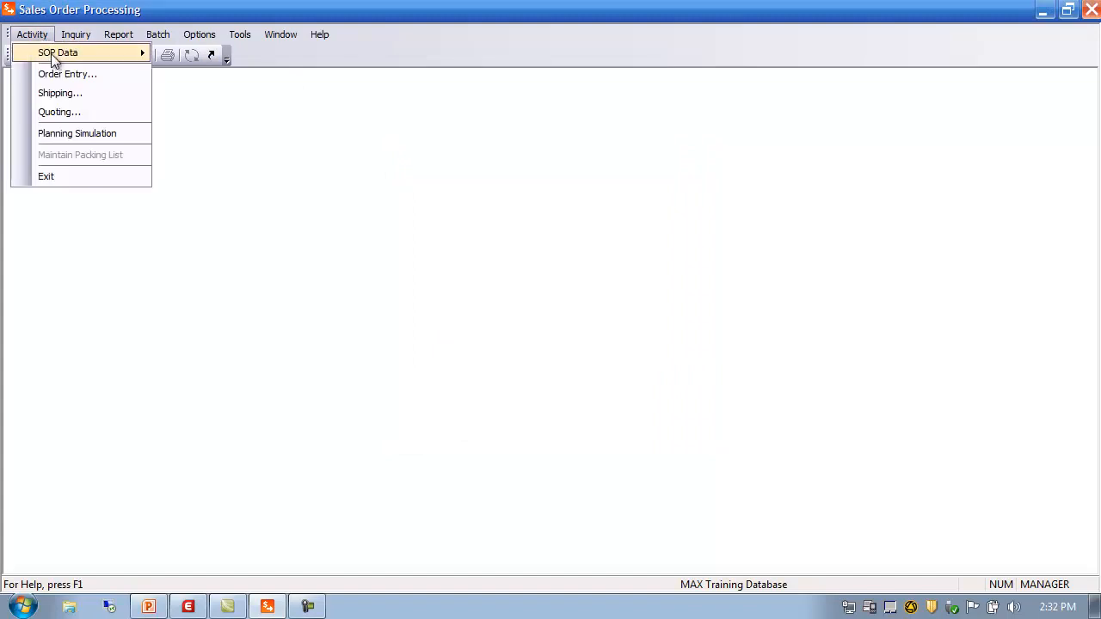
mouse_move(52, 52)
mouse_move(279, 189)
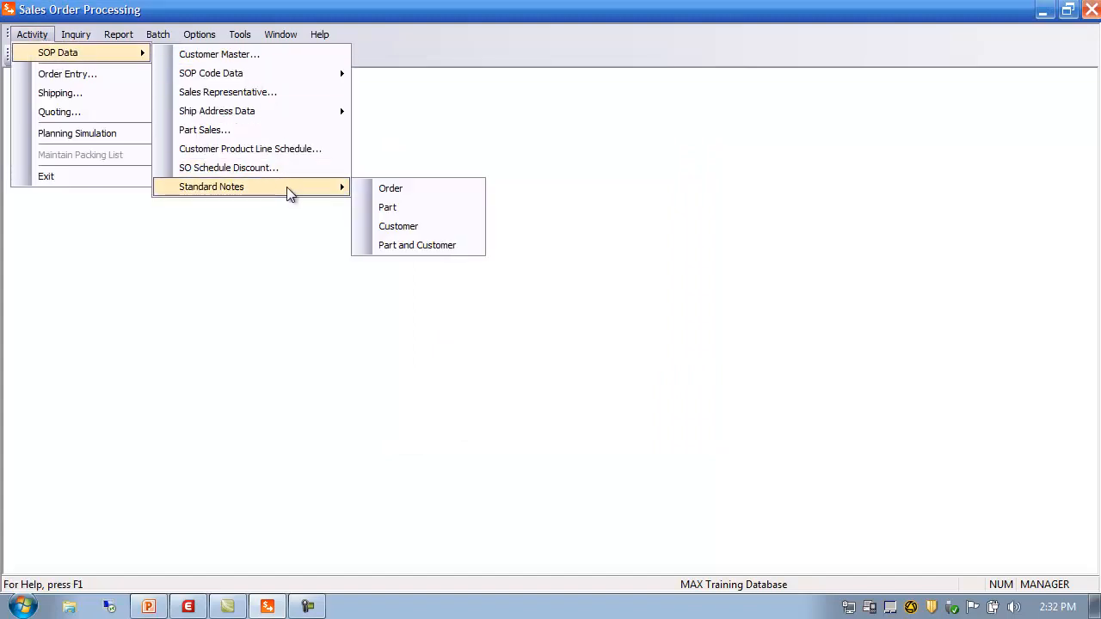
left_click(400, 207)
left_click(462, 275)
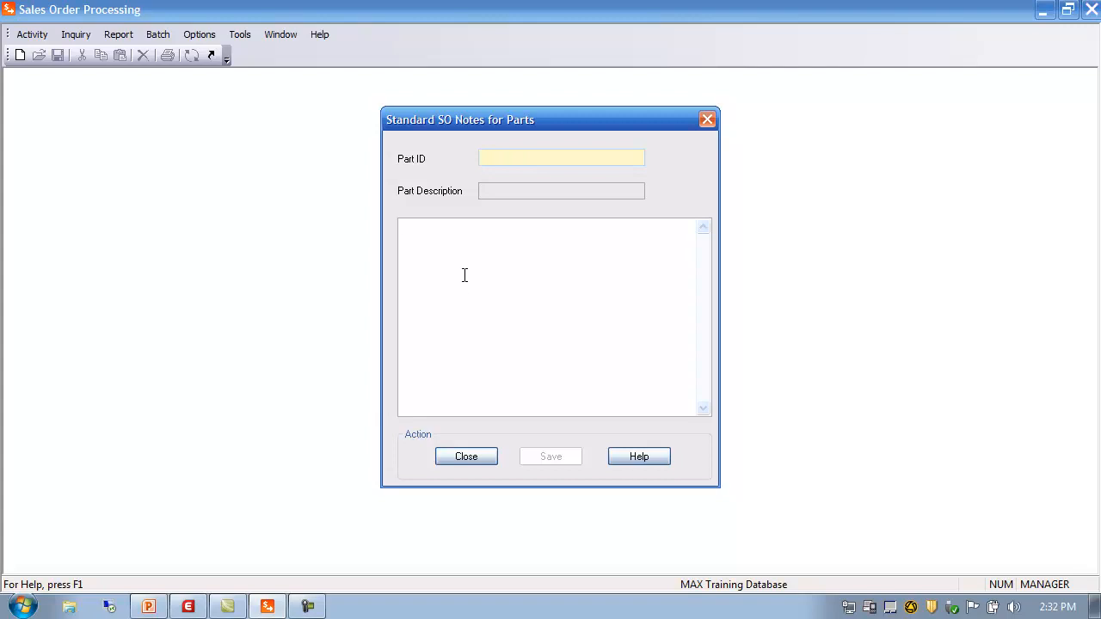
left_click(479, 457)
Step: Open the Standard Notes for customers, look at the Customer and notes fields, and close it
left_click(28, 34)
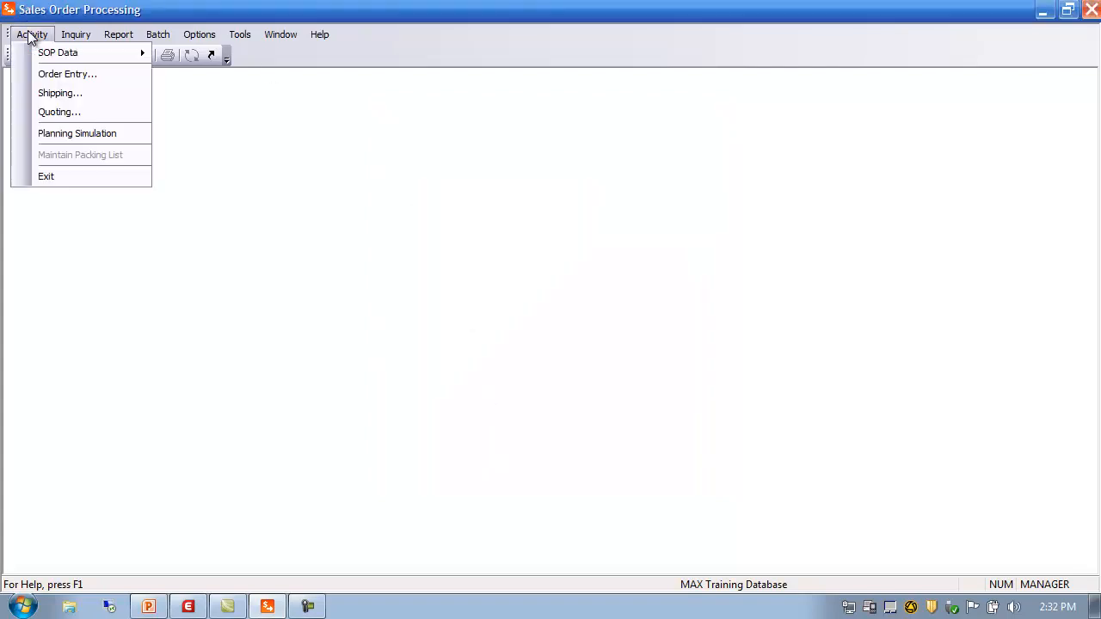
mouse_move(47, 53)
mouse_move(233, 189)
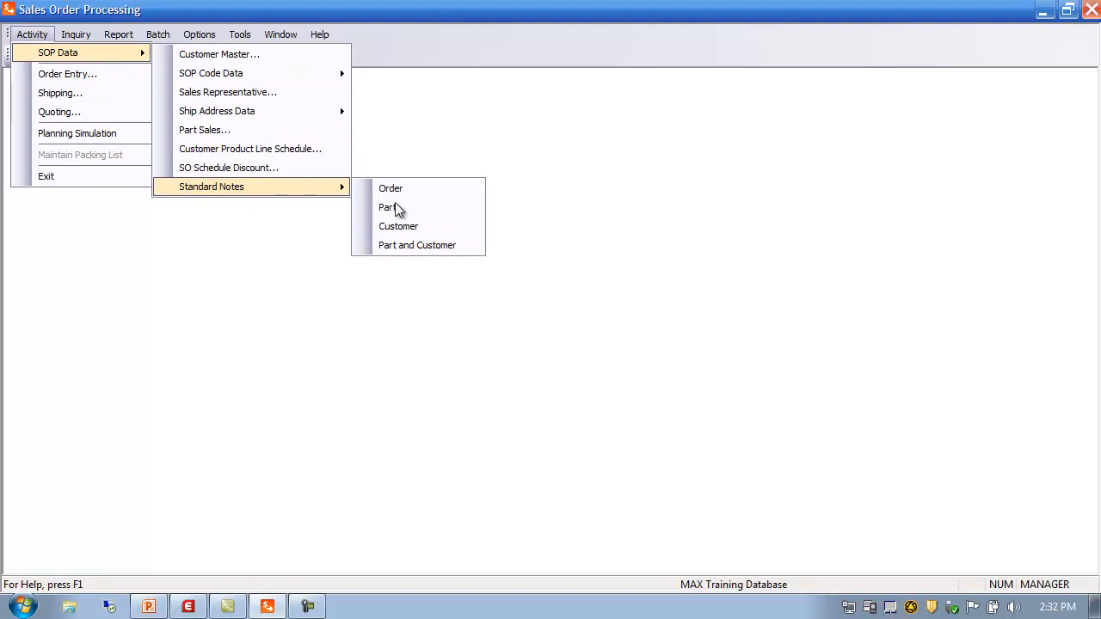
left_click(427, 227)
left_click(514, 161)
left_click(444, 272)
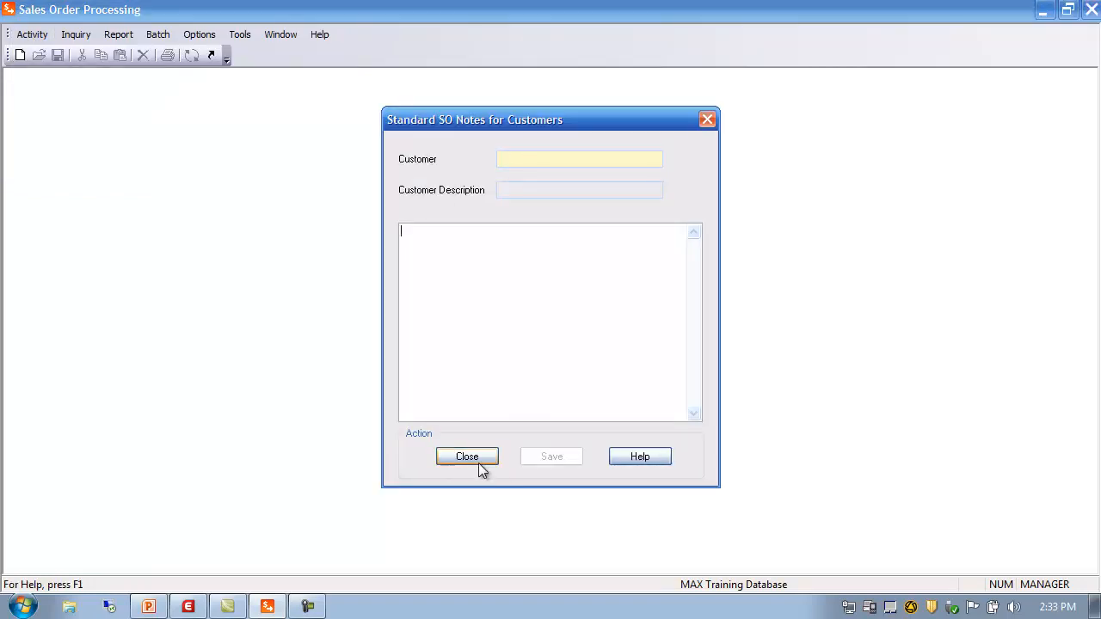
left_click(478, 457)
Step: Open the Part and Customer standard notes, look at its fields, and close it
left_click(41, 39)
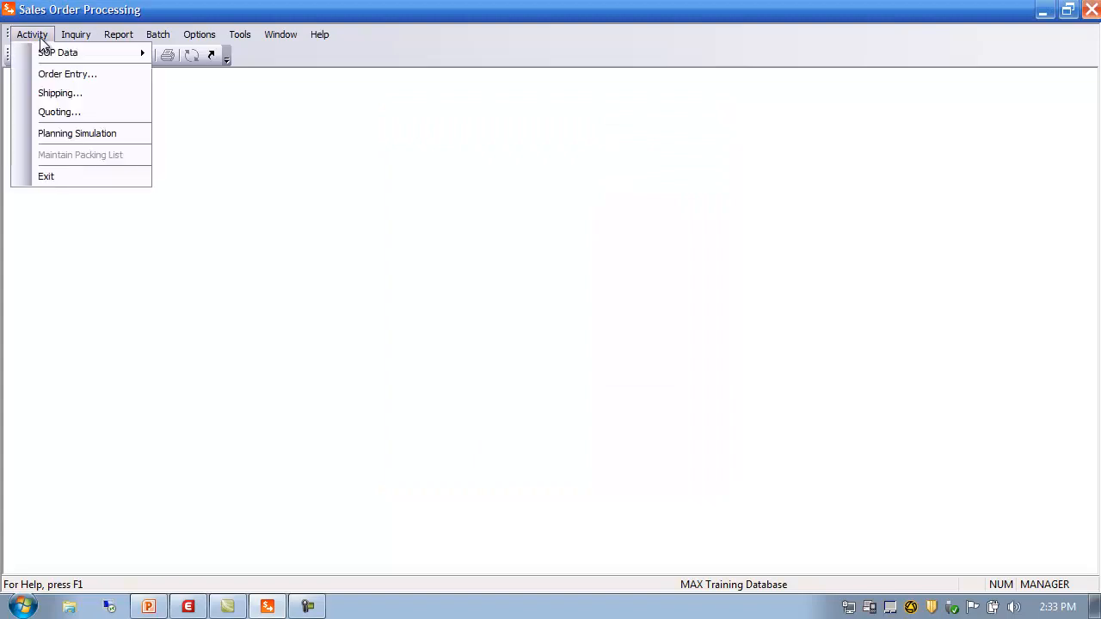
mouse_move(43, 53)
mouse_move(282, 188)
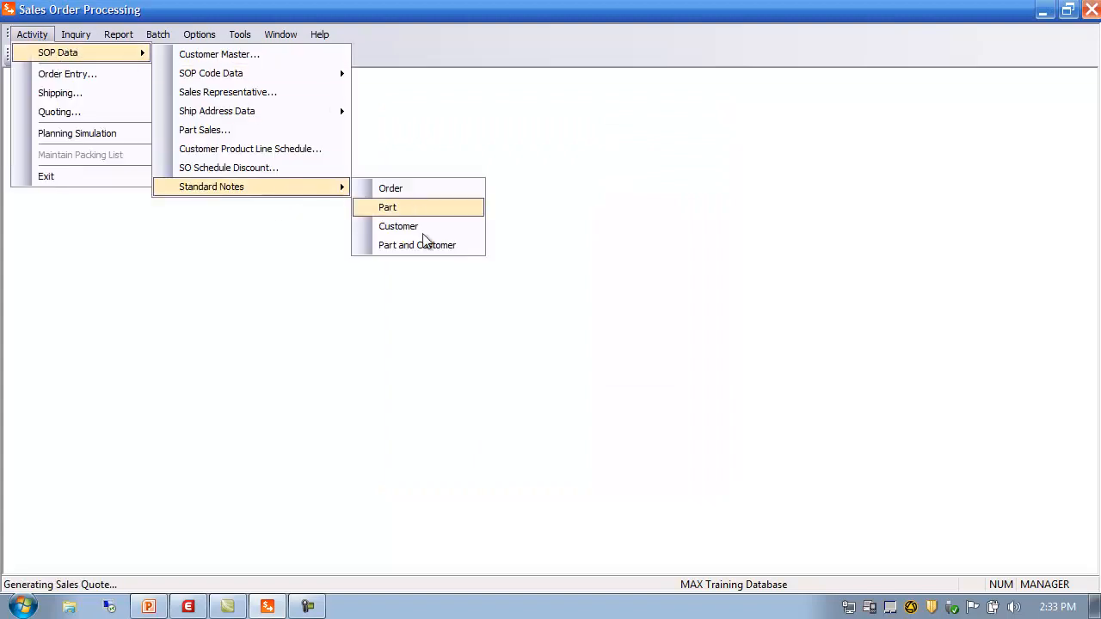
left_click(413, 247)
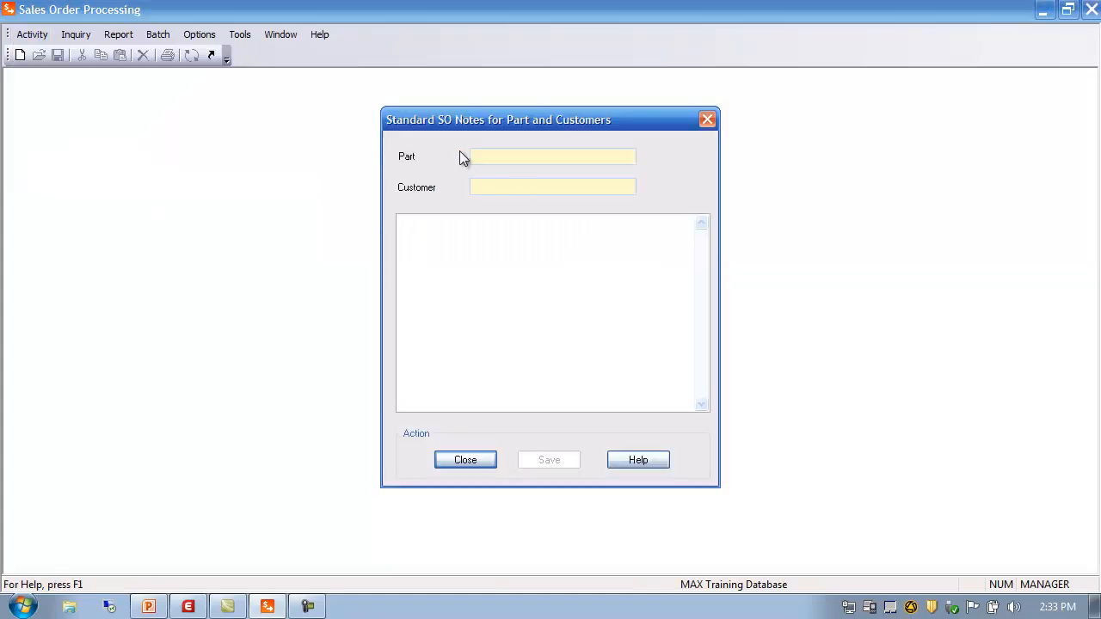
left_click(486, 188)
left_click(480, 308)
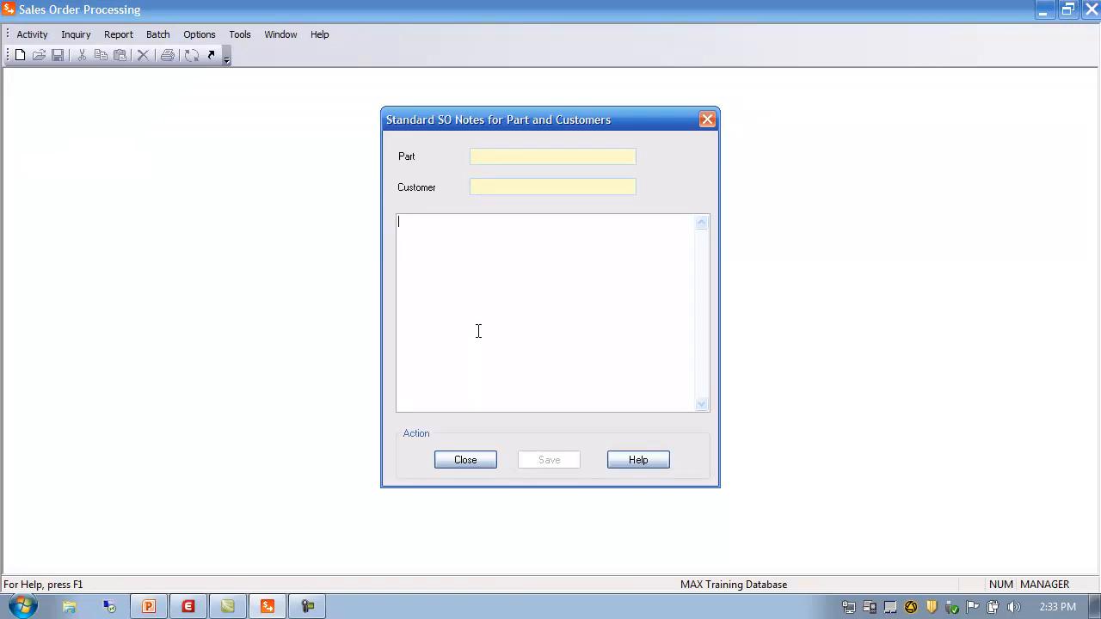
left_click(472, 460)
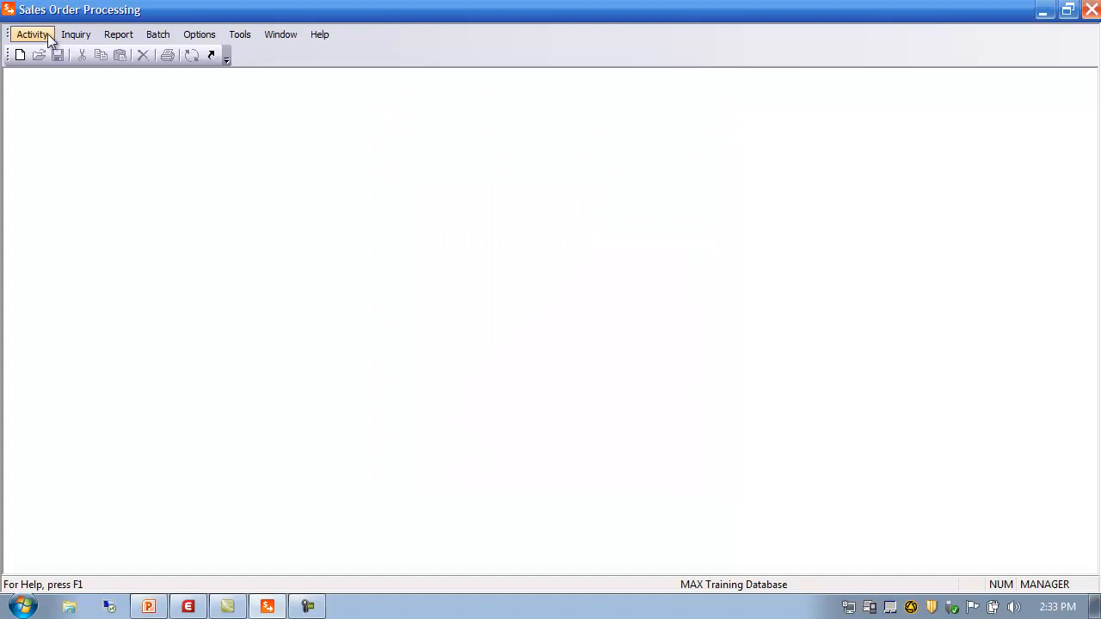
Step: Dismiss the Activity menus without choosing anything
left_click(43, 34)
mouse_move(57, 52)
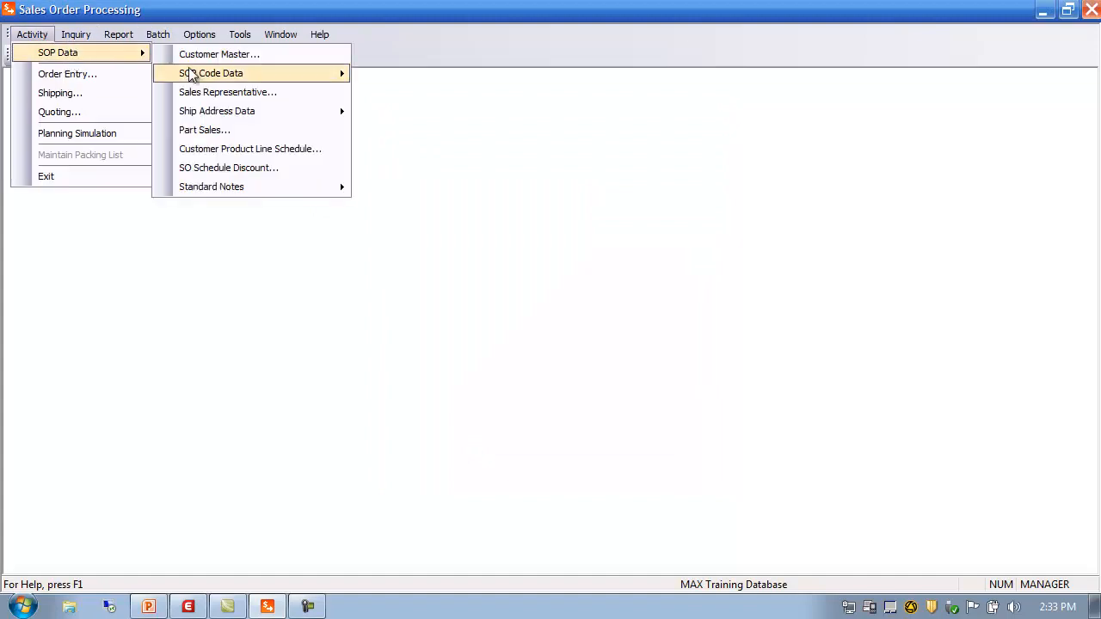
mouse_move(282, 190)
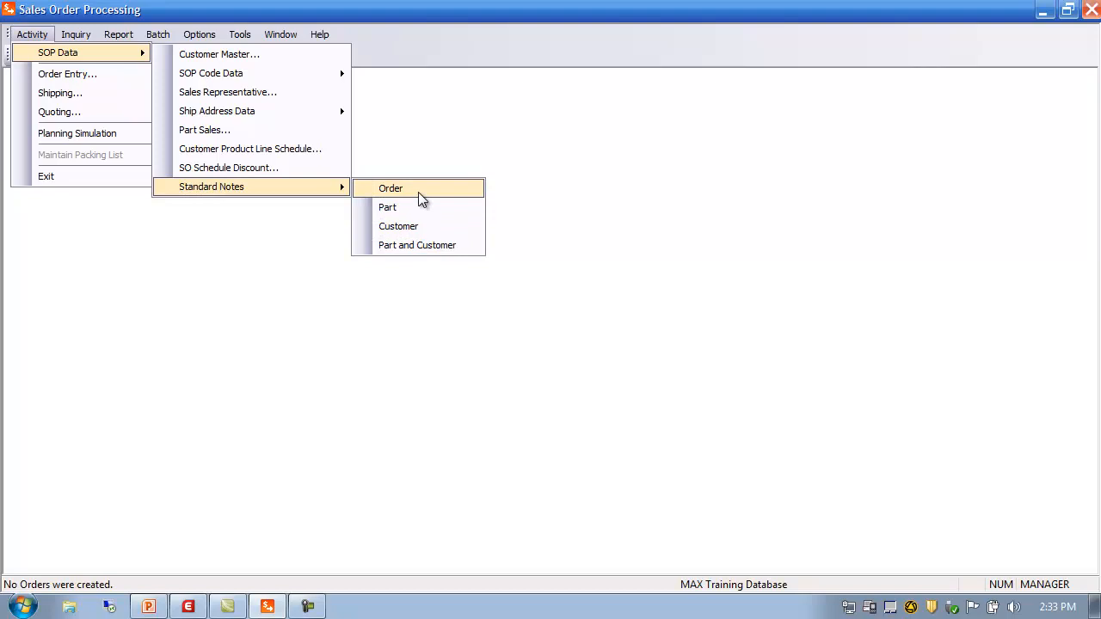
left_click(445, 130)
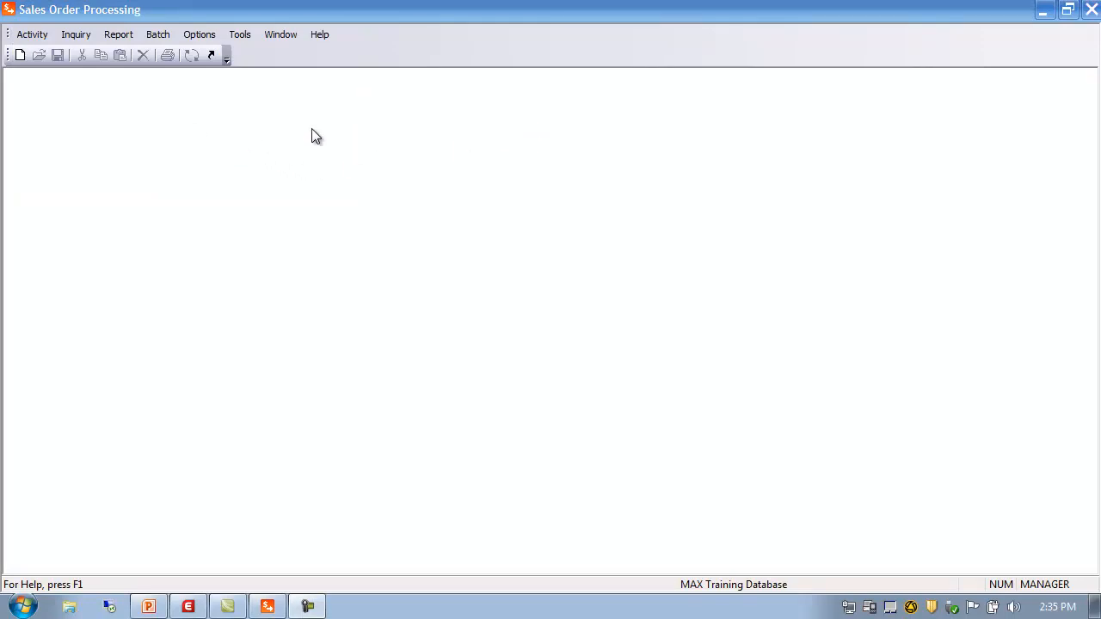
Step: Start Order Entry and load existing sales order 20000026 from the order number browser
left_click(32, 35)
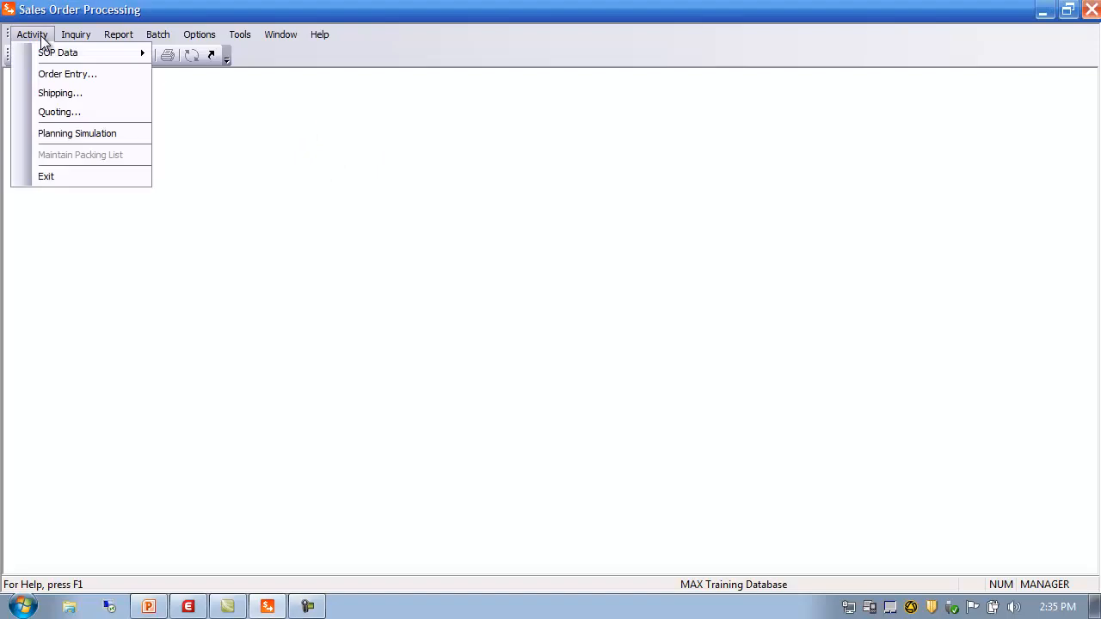
left_click(63, 76)
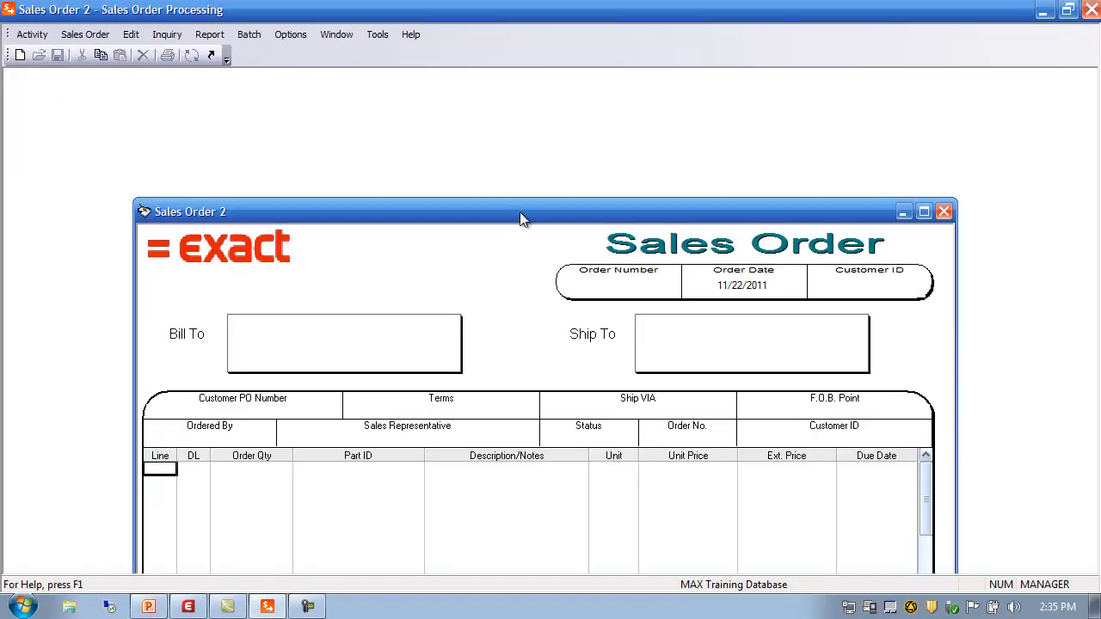
left_click_drag(522, 215, 481, 105)
double_click(585, 186)
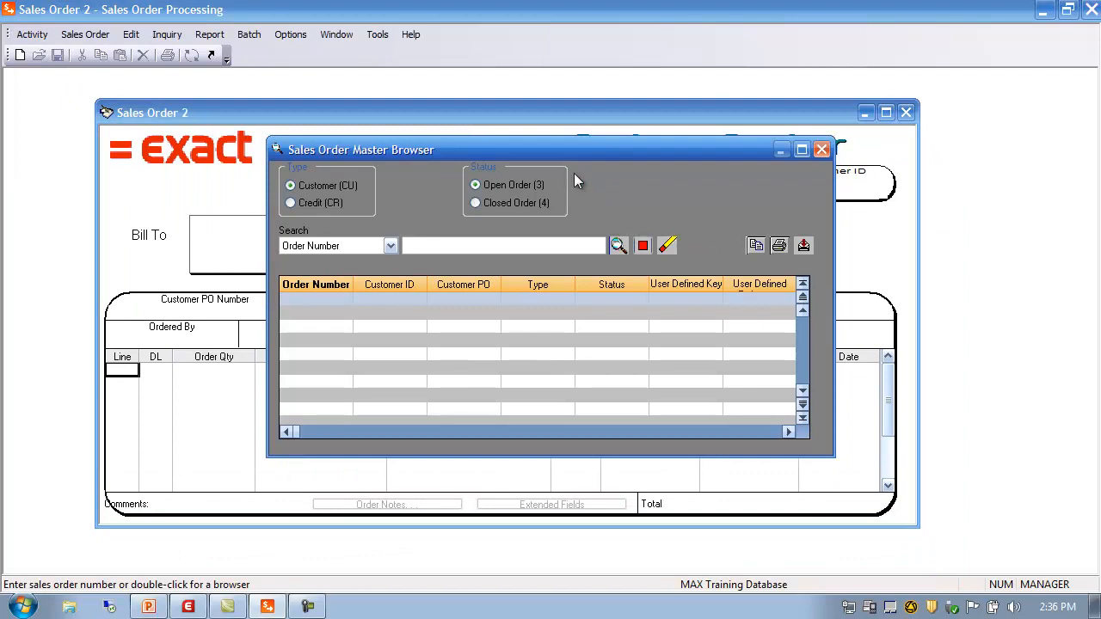
left_click(618, 246)
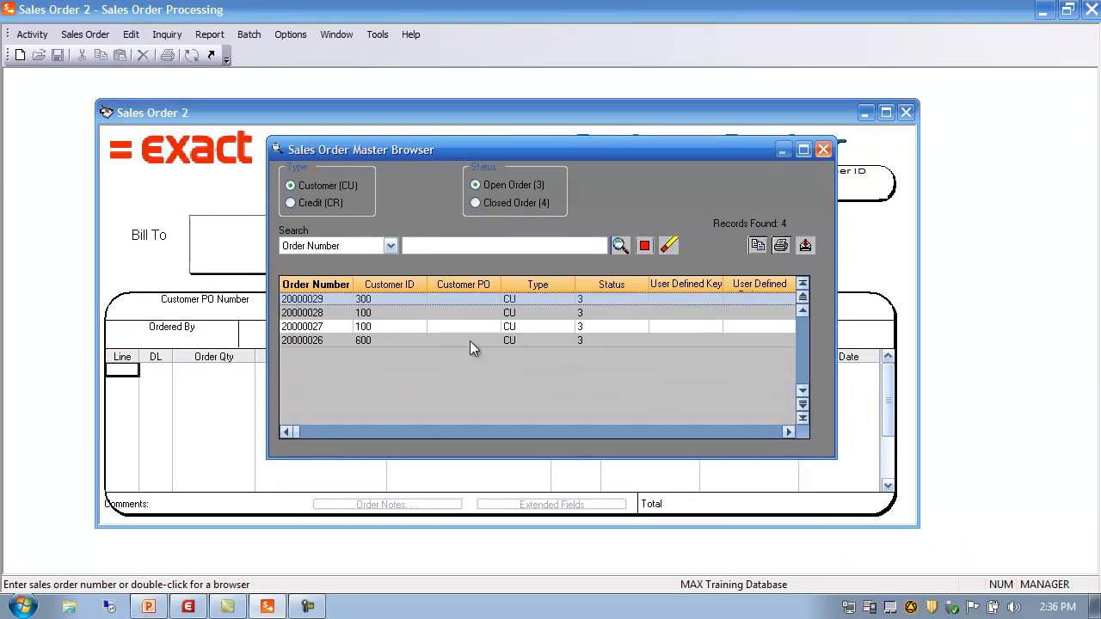
double_click(305, 340)
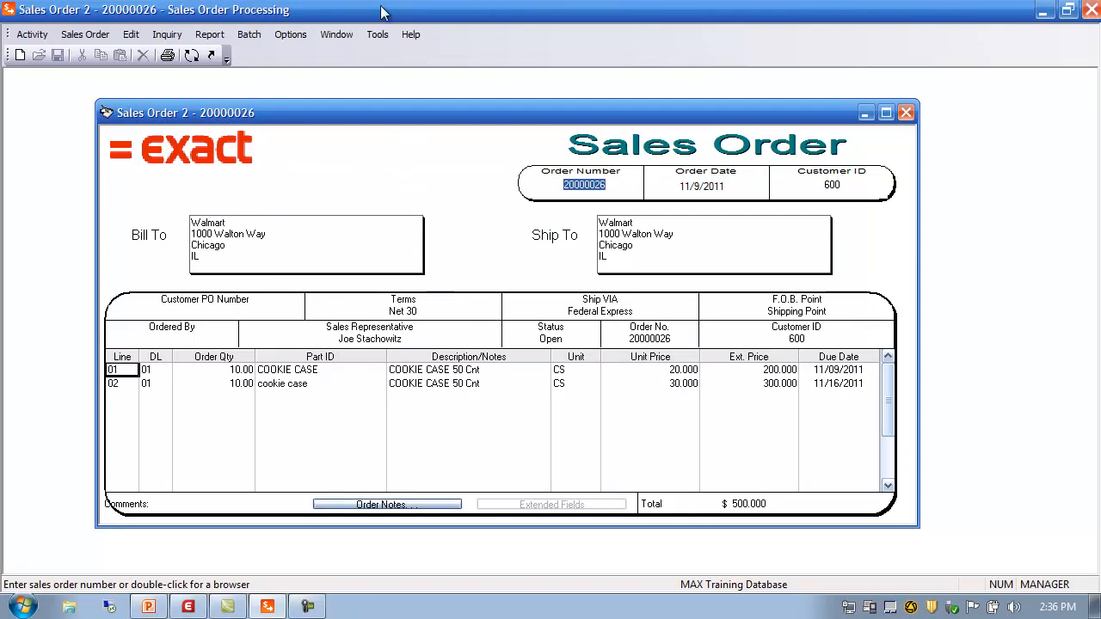
Step: Tick Auto-Save for line items and SO notes in Order Entry preferences, then cancel
left_click(293, 35)
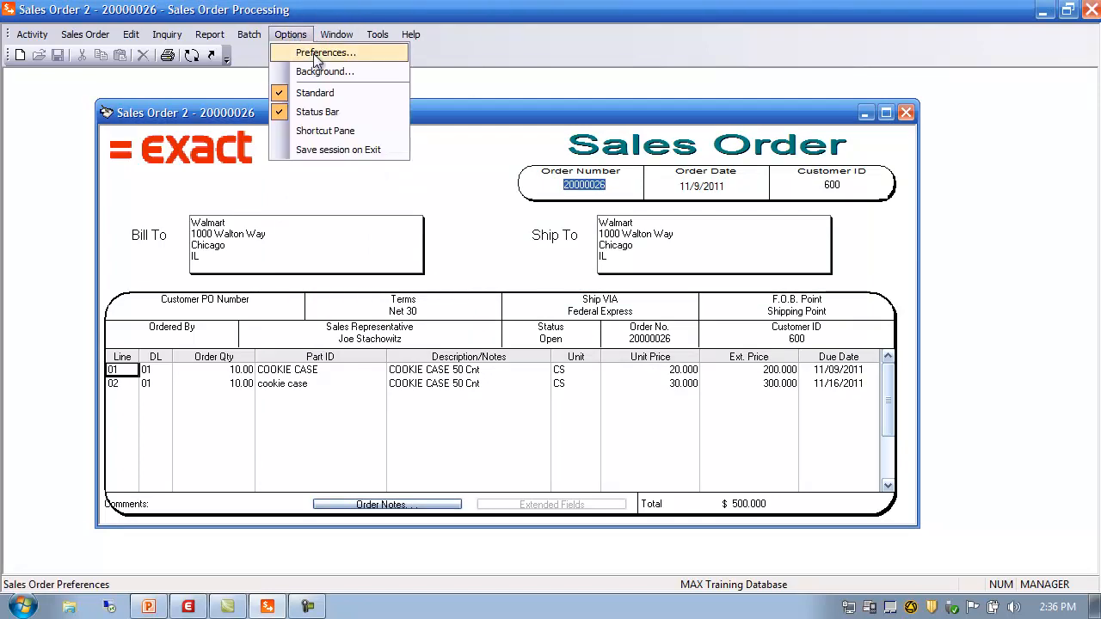
left_click(313, 54)
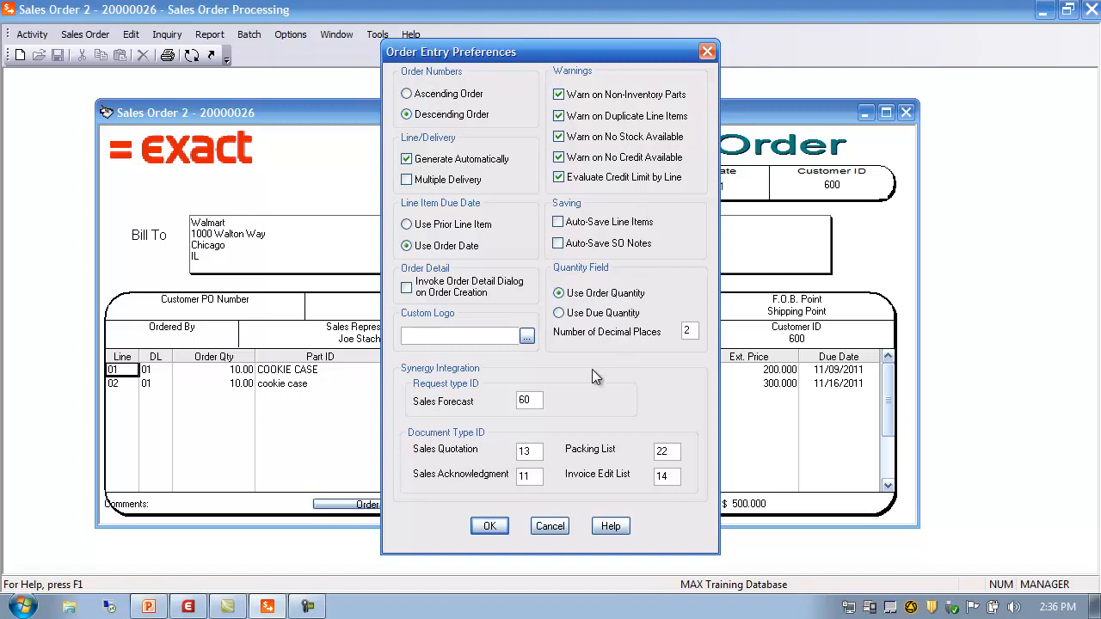
left_click(561, 223)
left_click(557, 245)
left_click(550, 526)
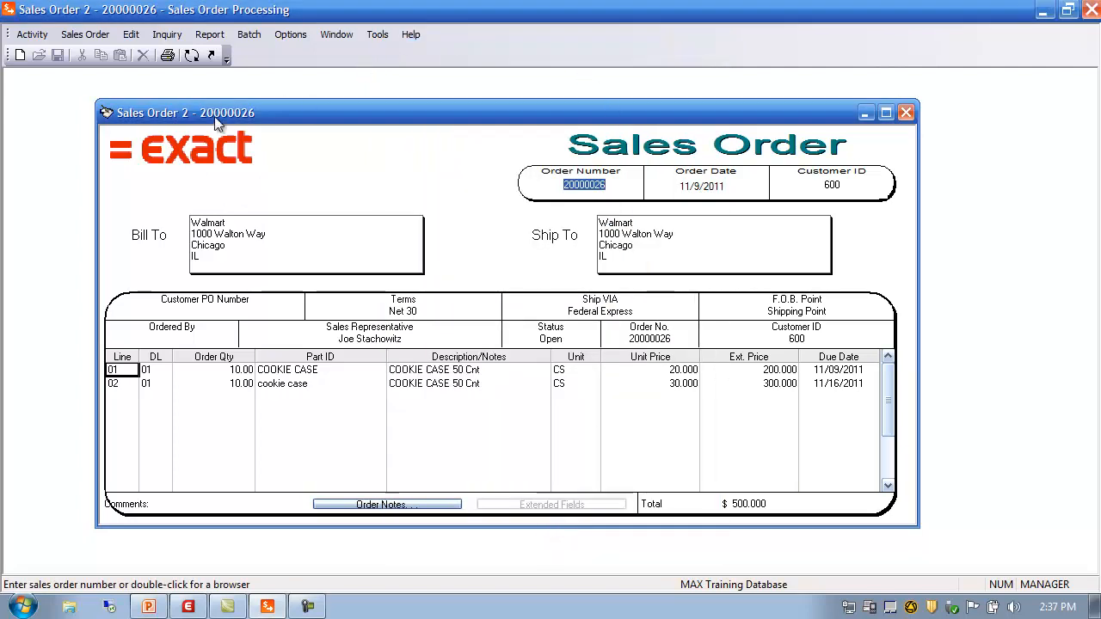
Step: Show order 20000026 in the Ship Order form, cancelling a trial Limit Excess Ship Amount preference
left_click(191, 56)
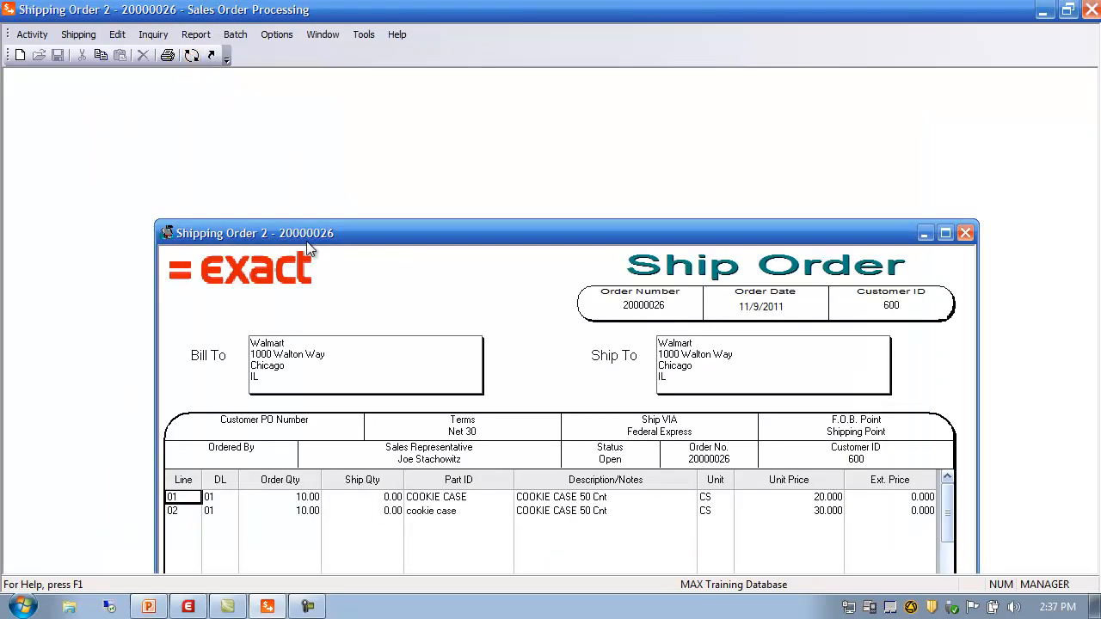
left_click_drag(307, 237, 252, 125)
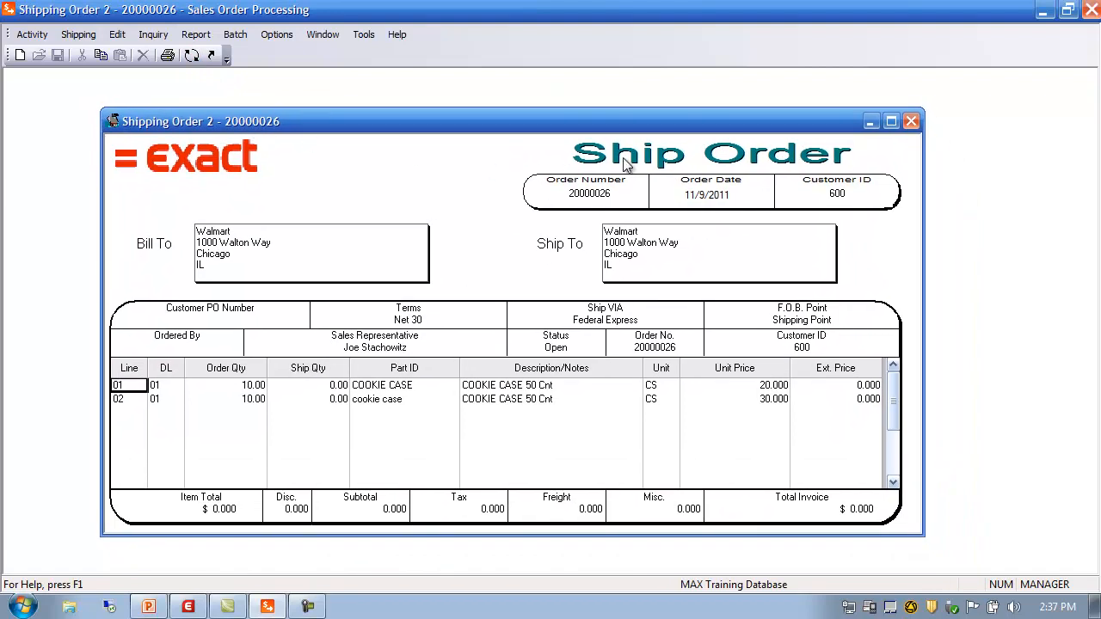
left_click(280, 42)
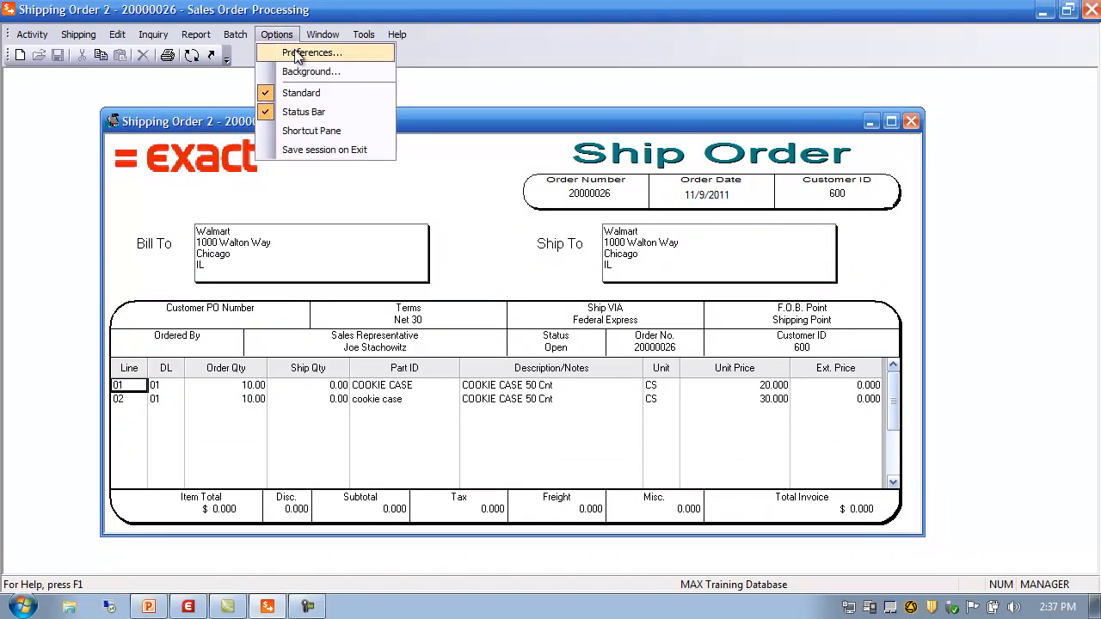
left_click(299, 55)
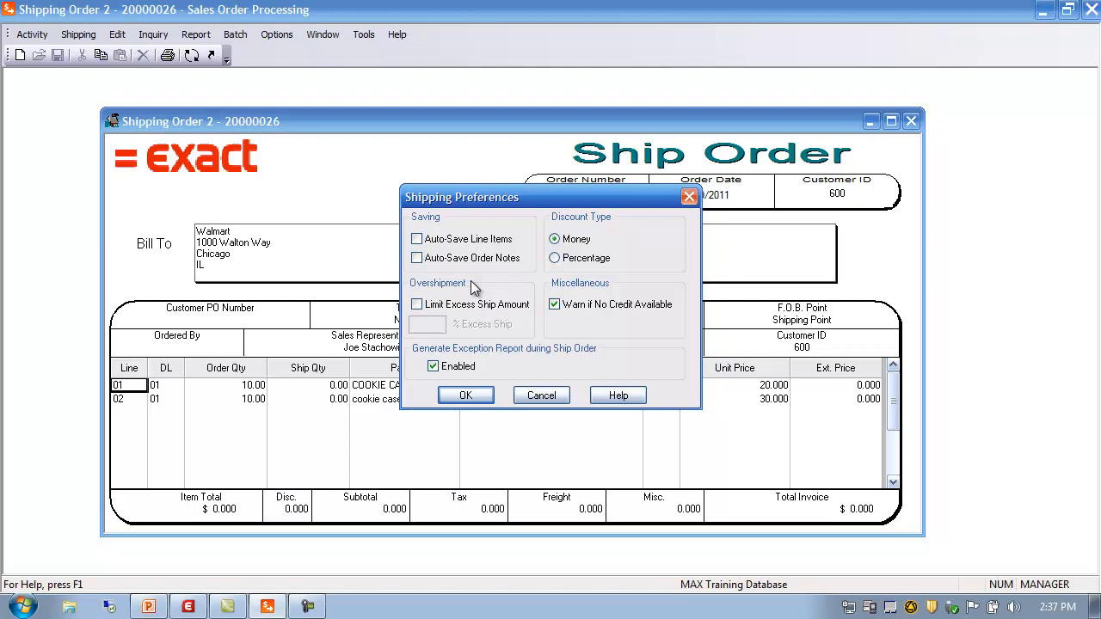
left_click(480, 303)
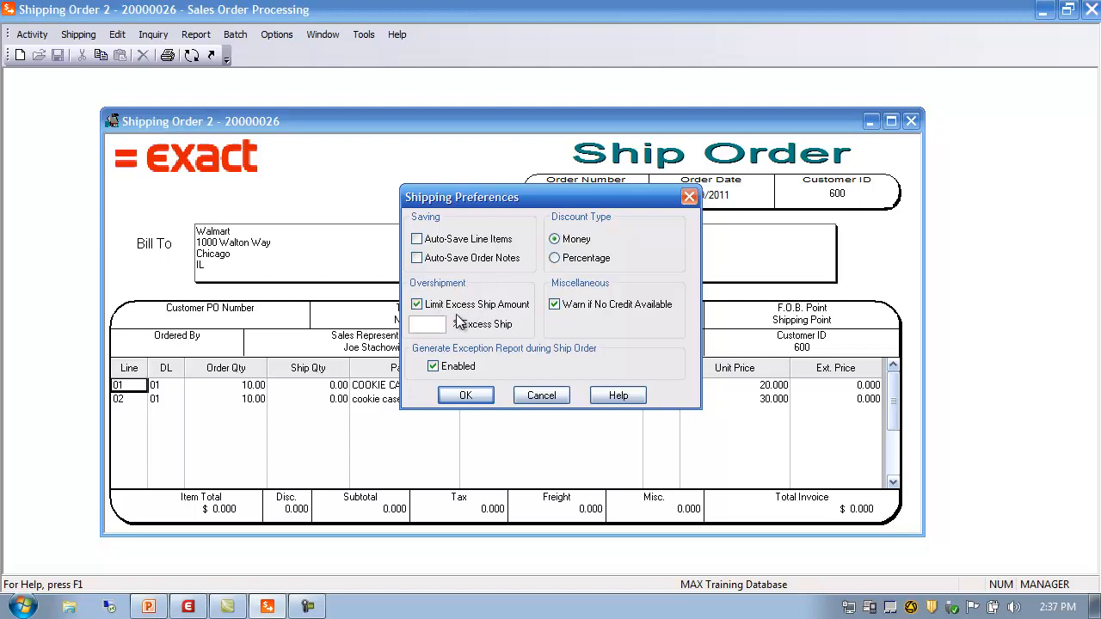
left_click(438, 325)
left_click(541, 395)
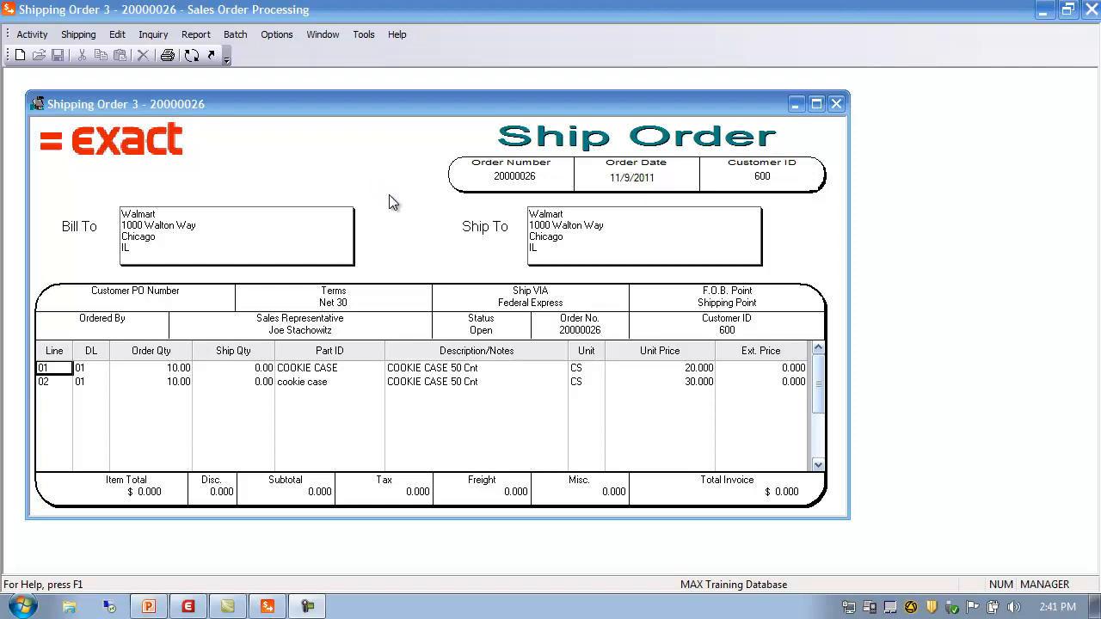
left_click(32, 36)
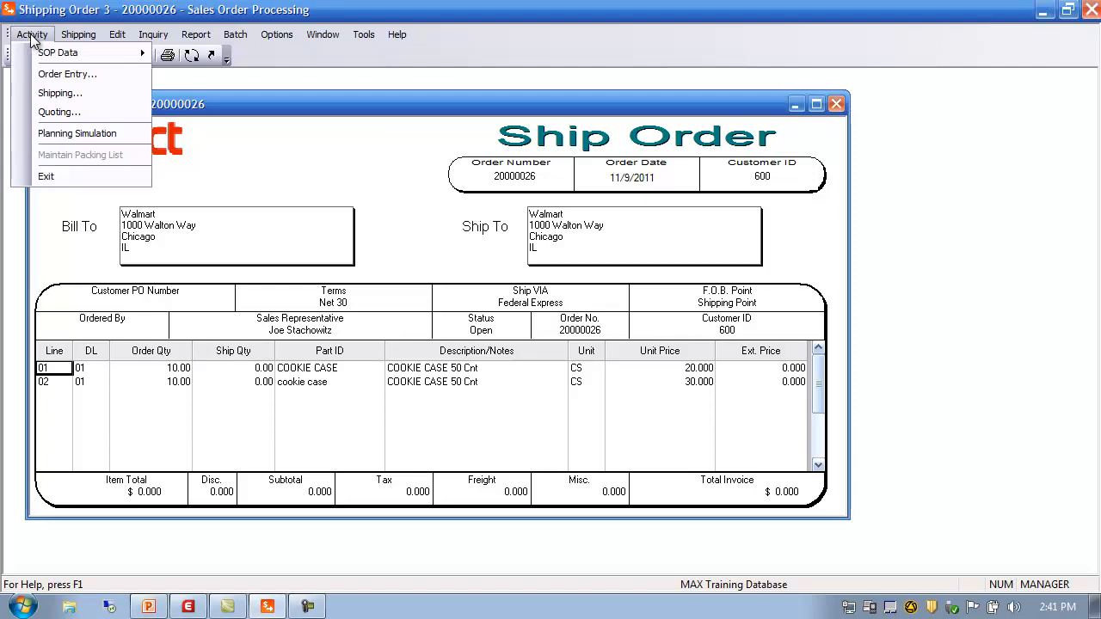
Step: Open Reason Code Maintenance and browse the list of existing reason codes
mouse_move(56, 57)
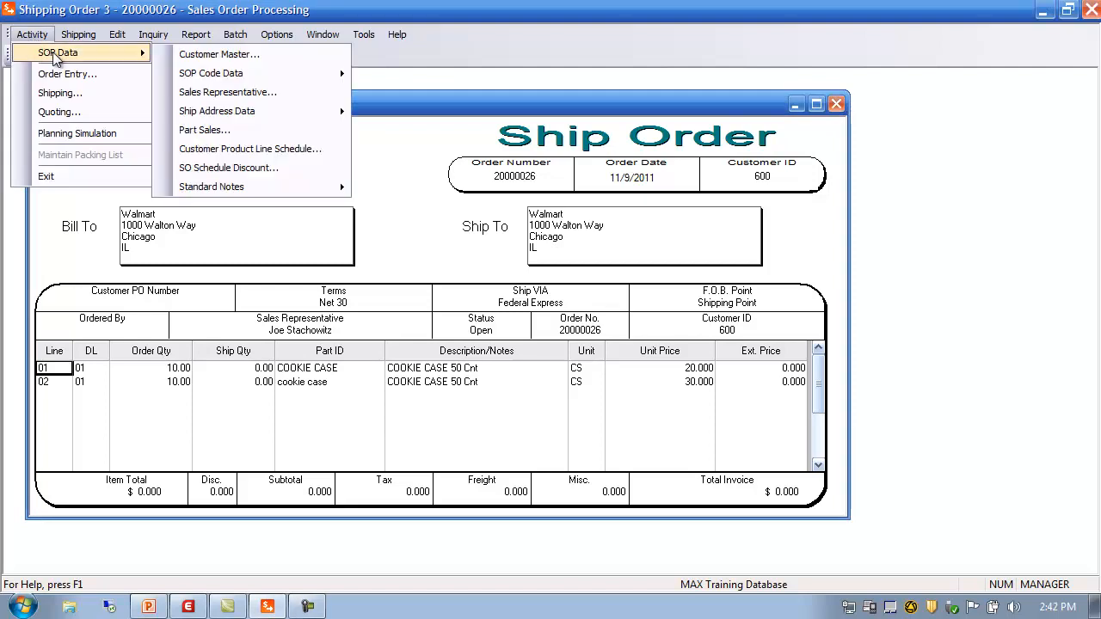
mouse_move(215, 75)
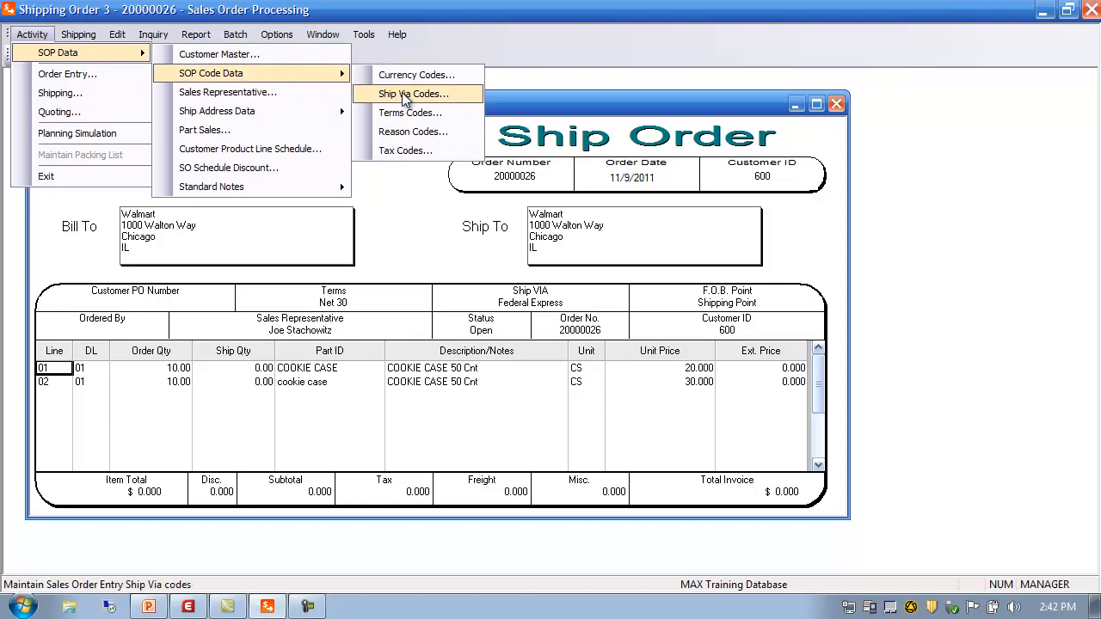
left_click(405, 132)
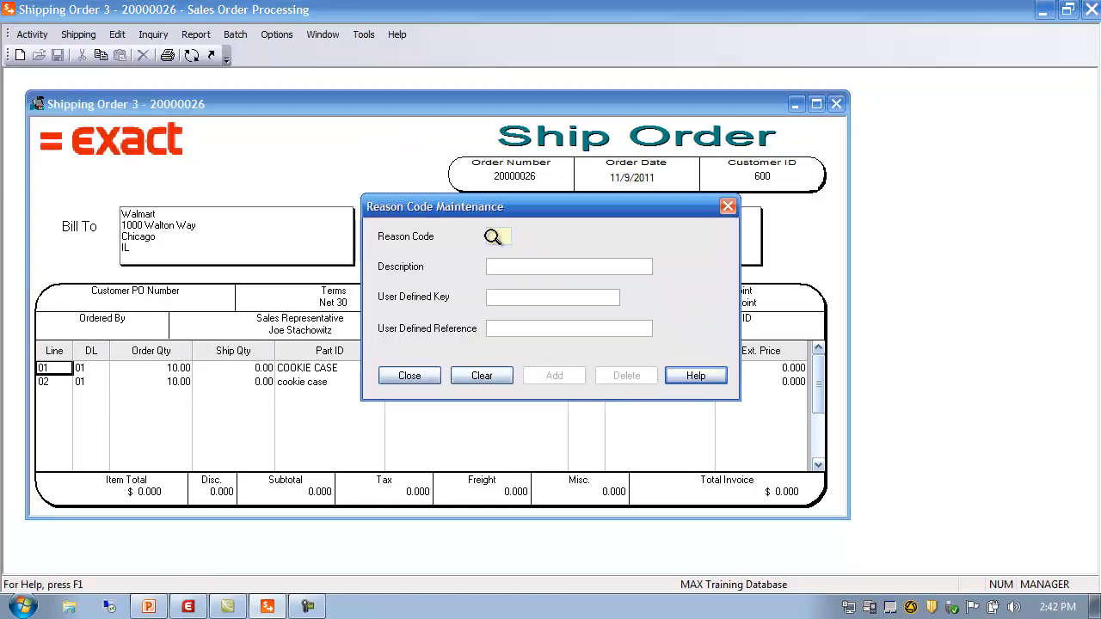
left_click(493, 237)
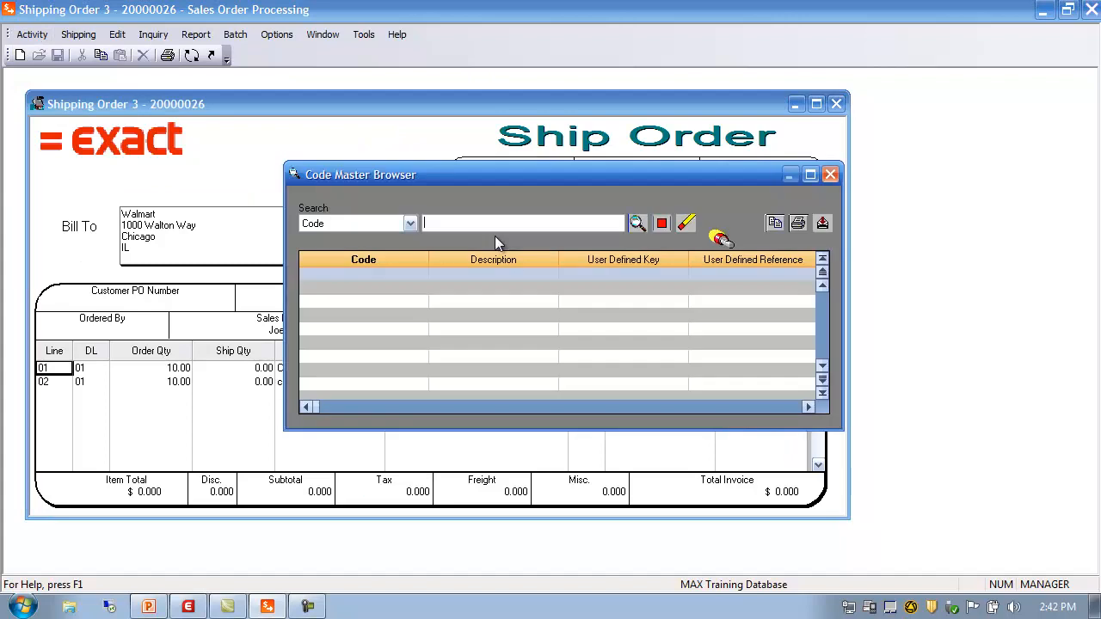
left_click(640, 221)
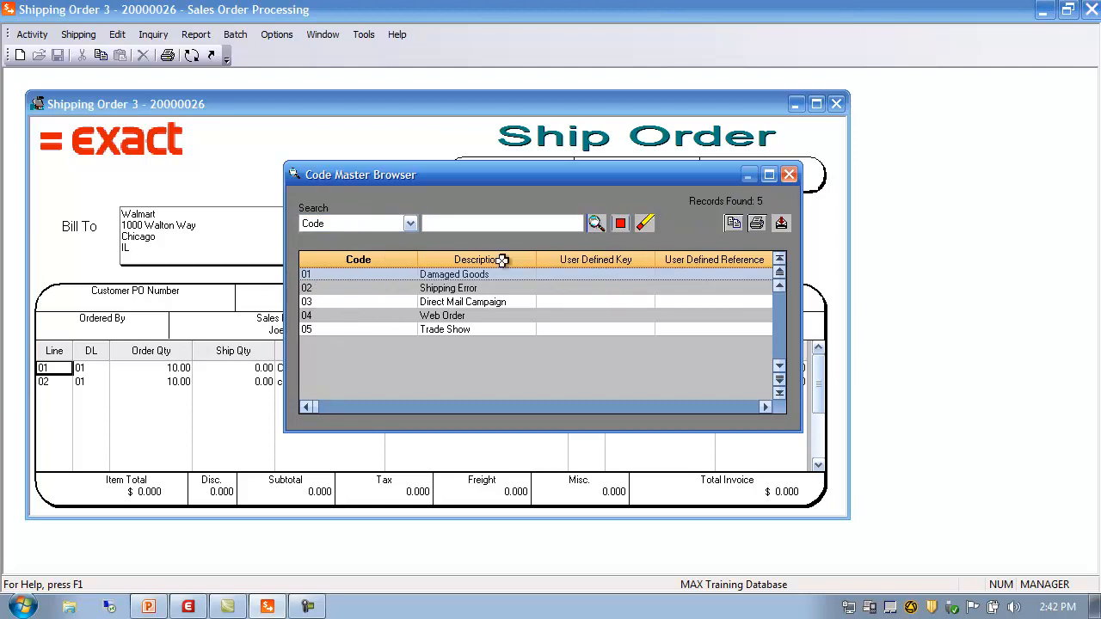
left_click(789, 175)
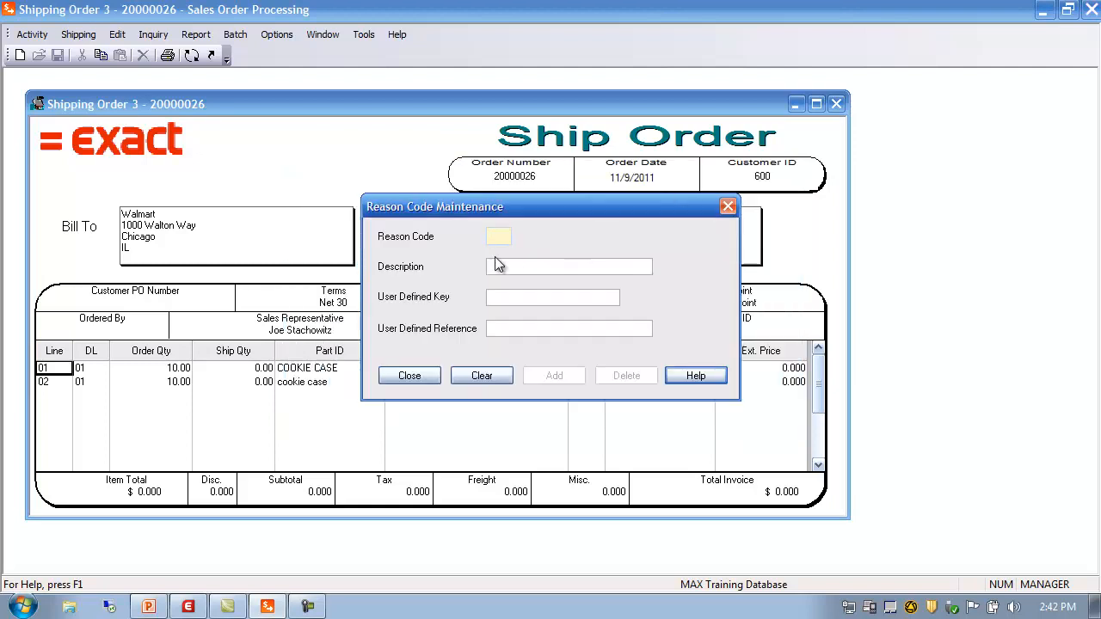
Step: Add reason code 06, "Marketing Campaign", save it, and close the maintenance window
type("06")
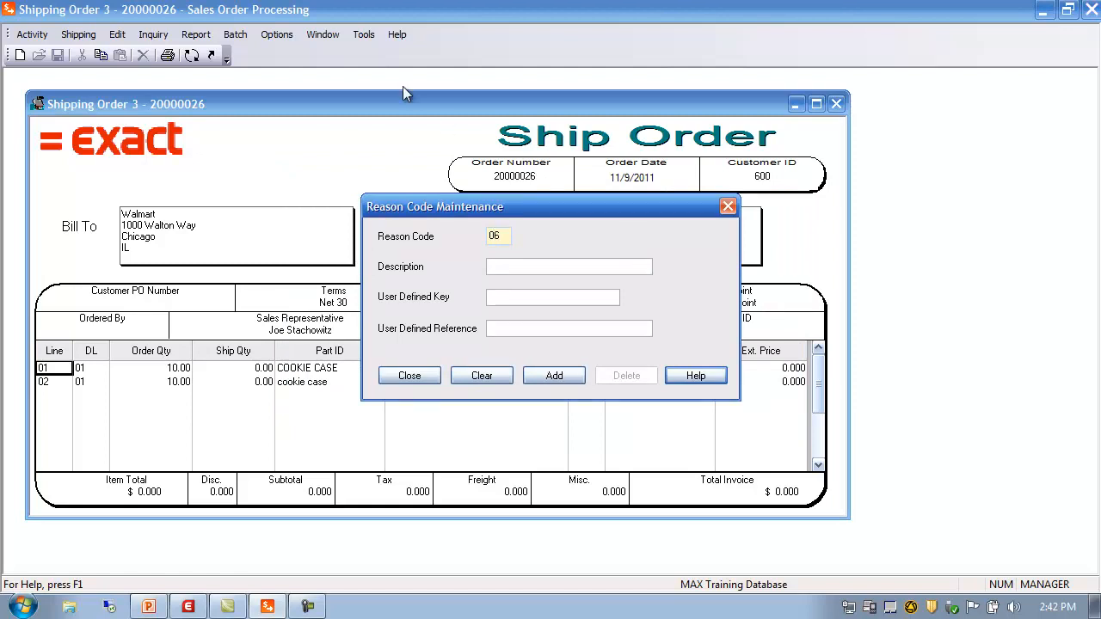
left_click(518, 265)
type("Marketing Campaign D")
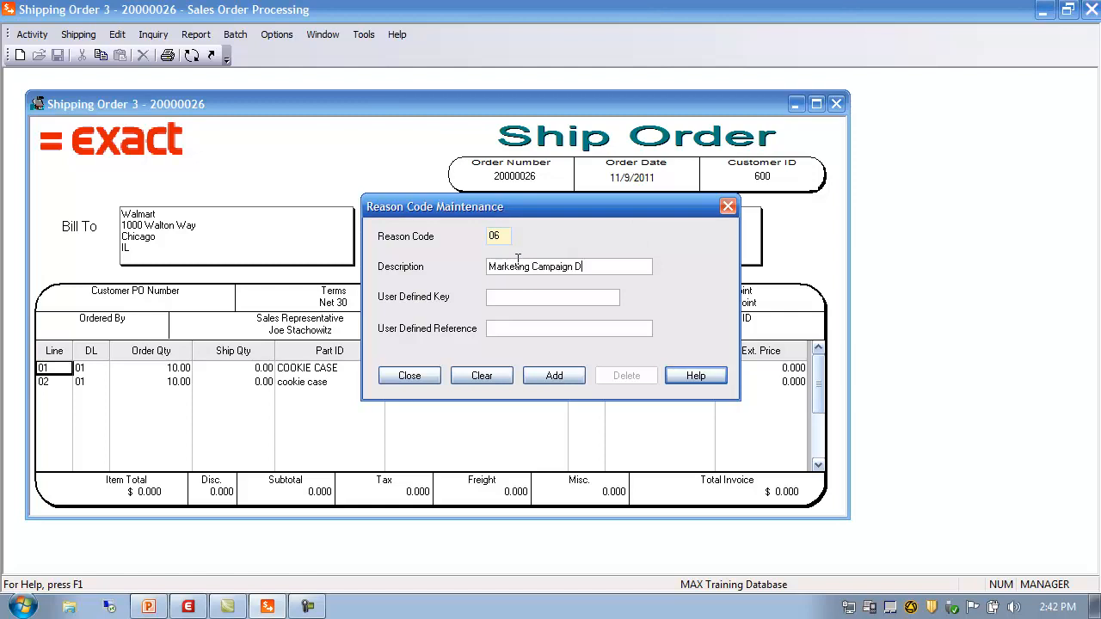
key("BackSpace")
left_click(501, 298)
left_click(554, 377)
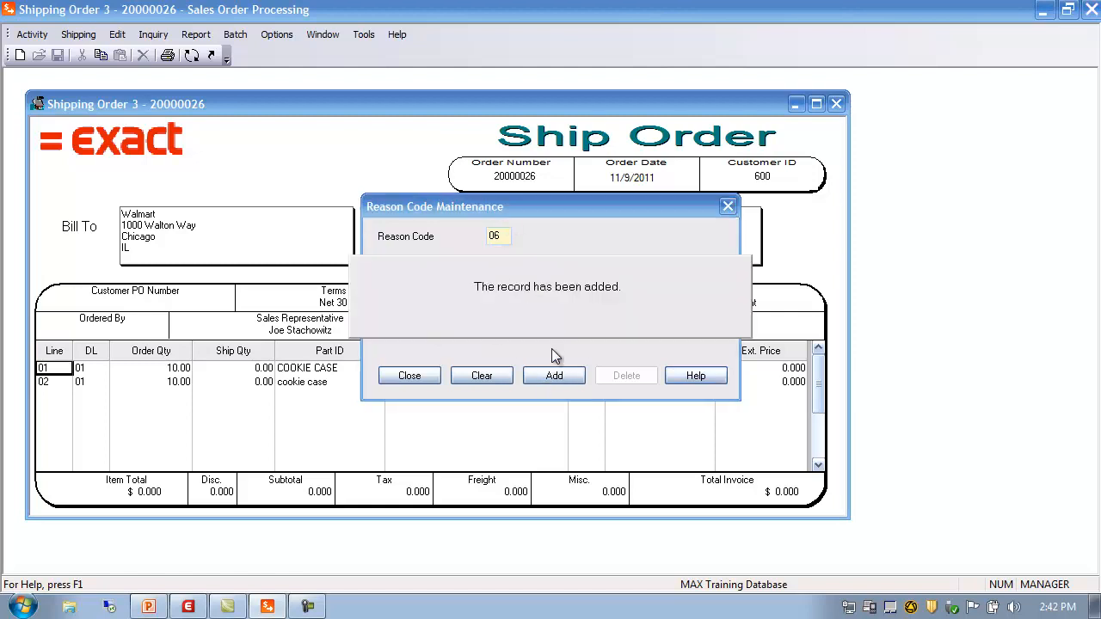
left_click(410, 376)
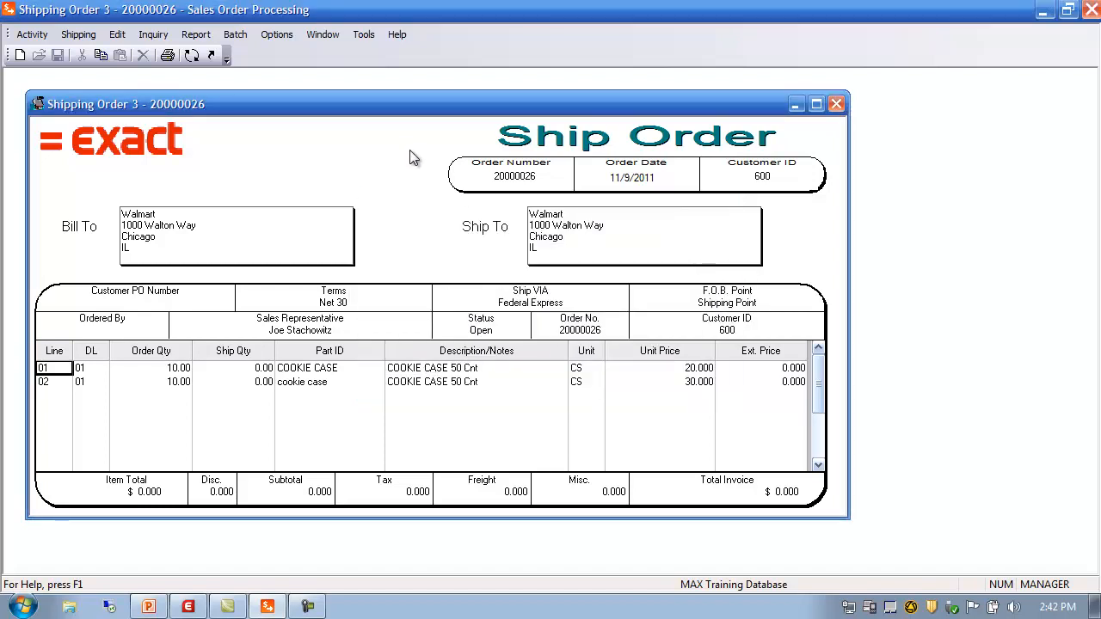
Step: In Order Detail's Sales Acct. tab, give order 20000026 the reason Marketing Campaign - 06 and apply it
left_click(191, 55)
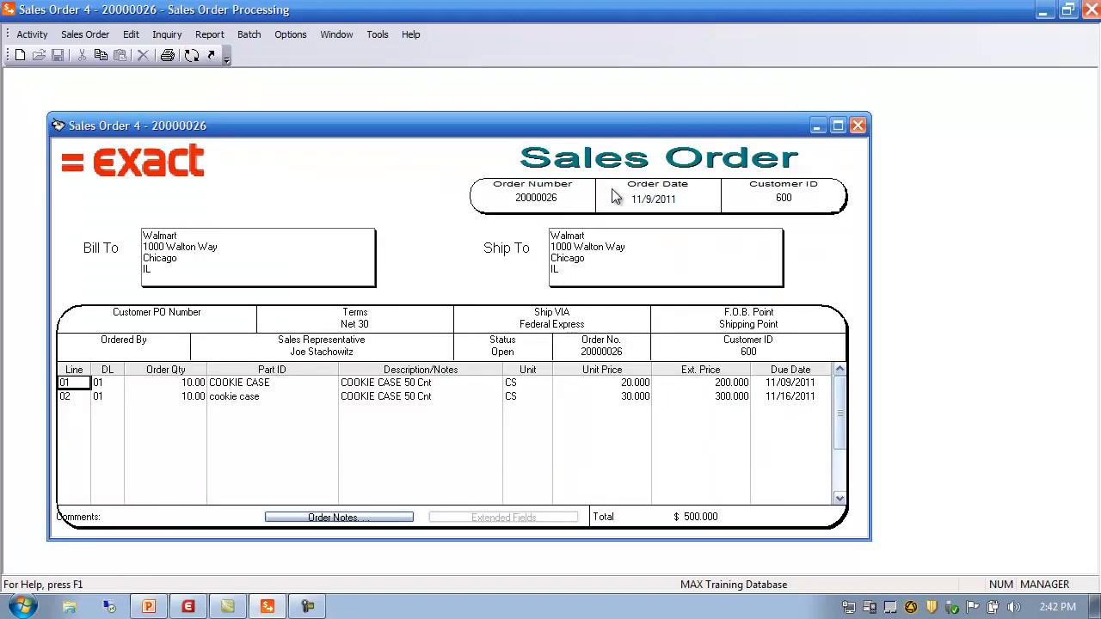
left_click(76, 36)
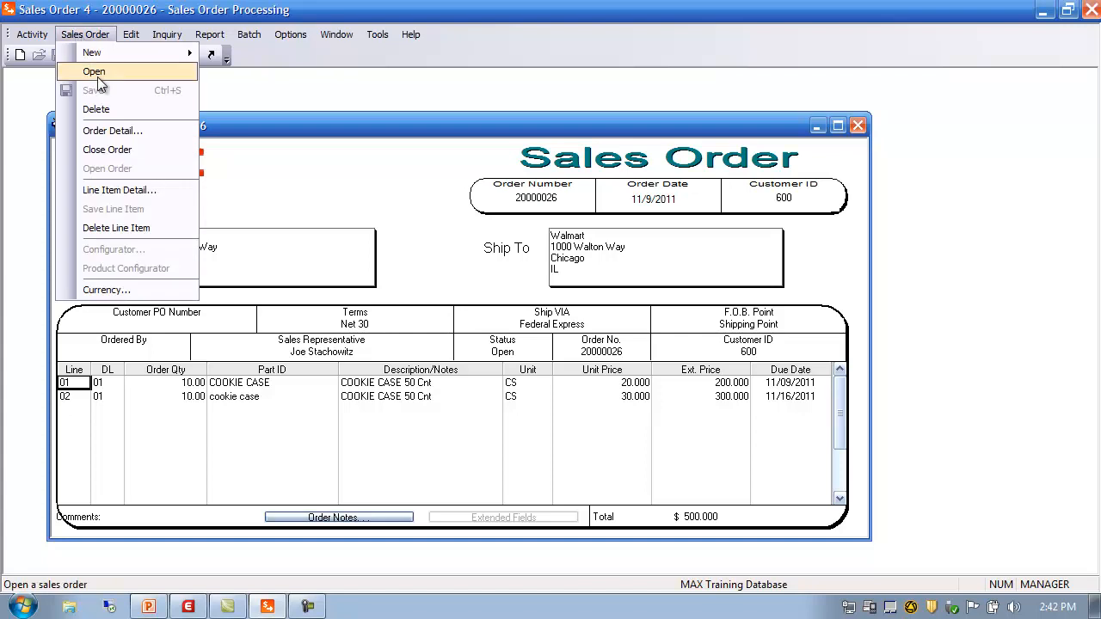
left_click(111, 130)
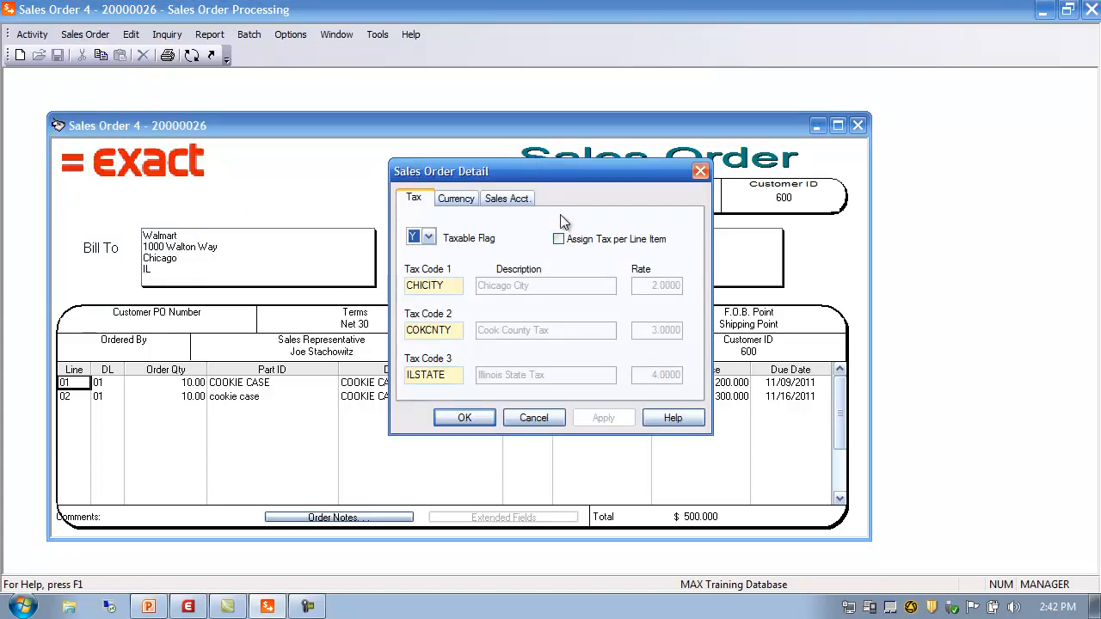
left_click(461, 203)
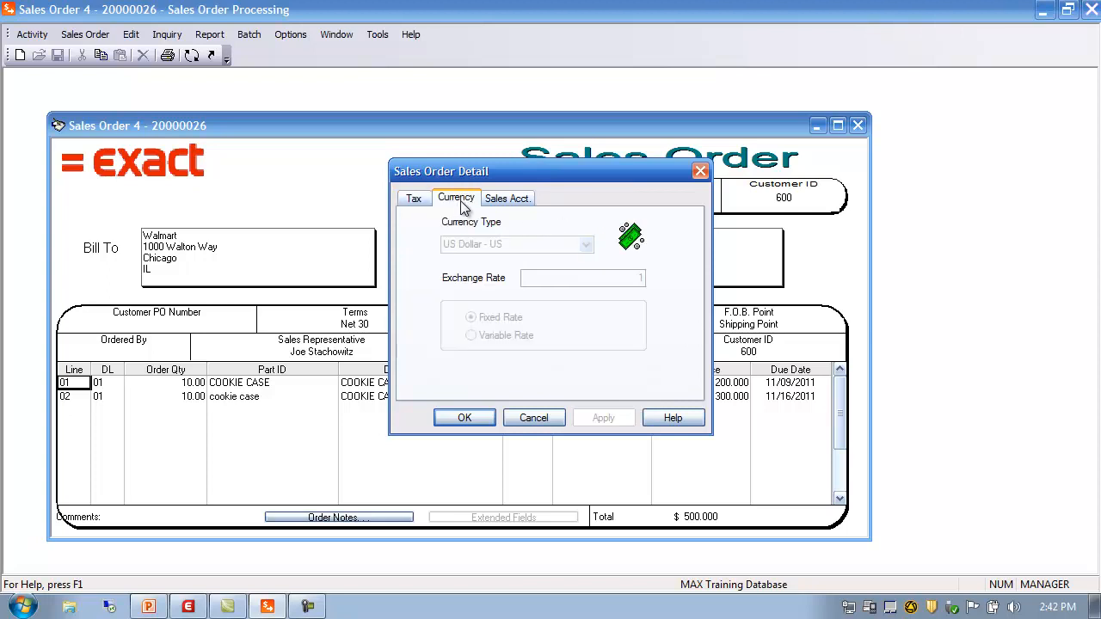
left_click(509, 197)
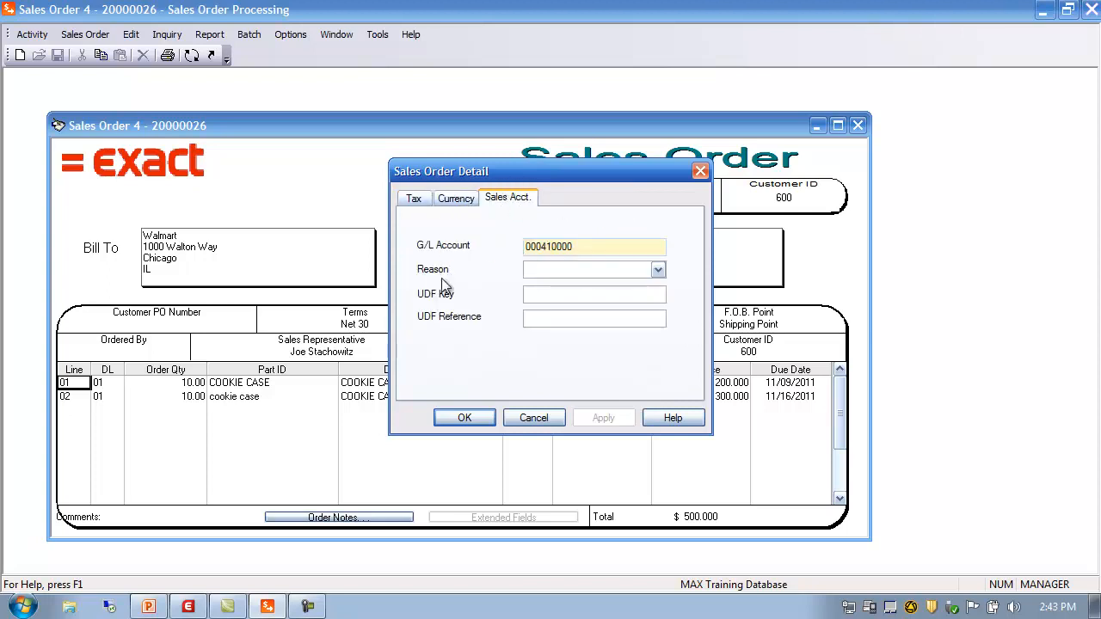
left_click(658, 270)
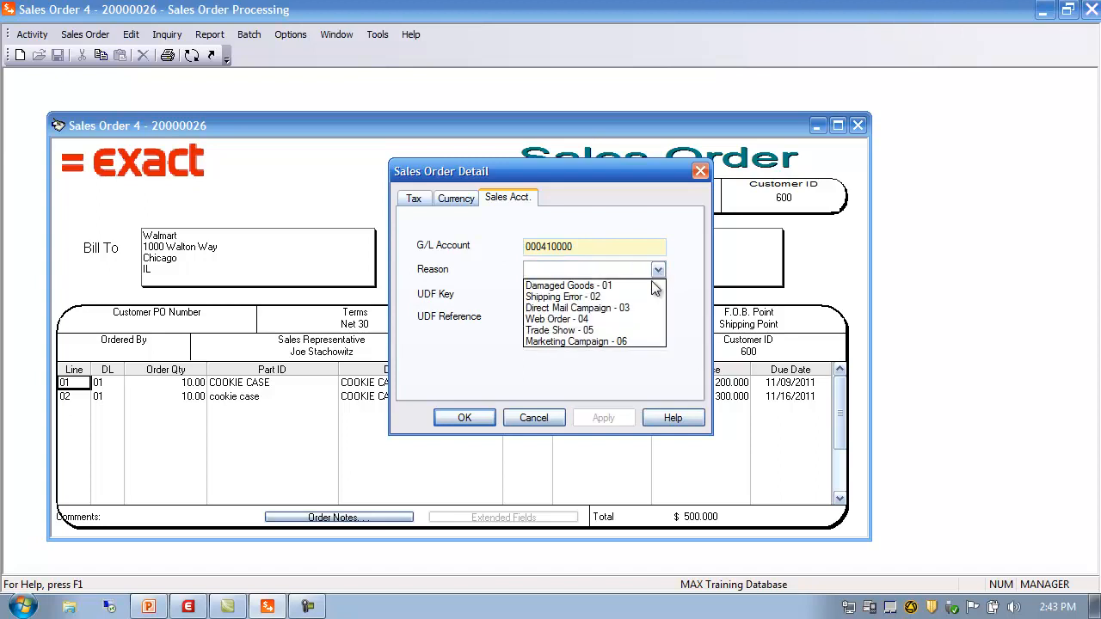
left_click(578, 341)
left_click(612, 417)
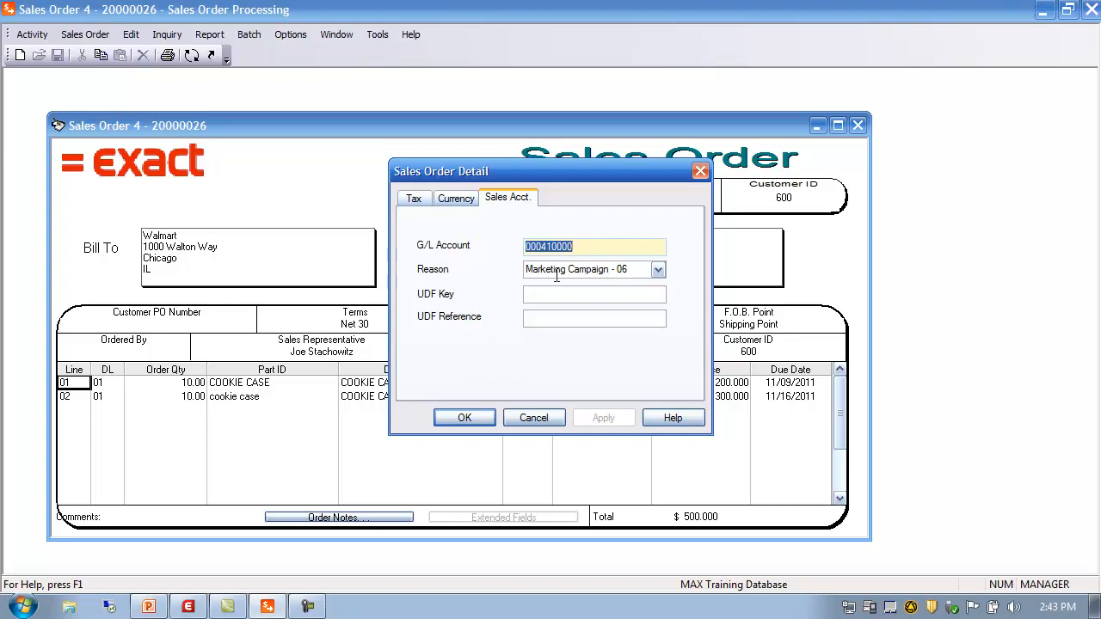
left_click(472, 416)
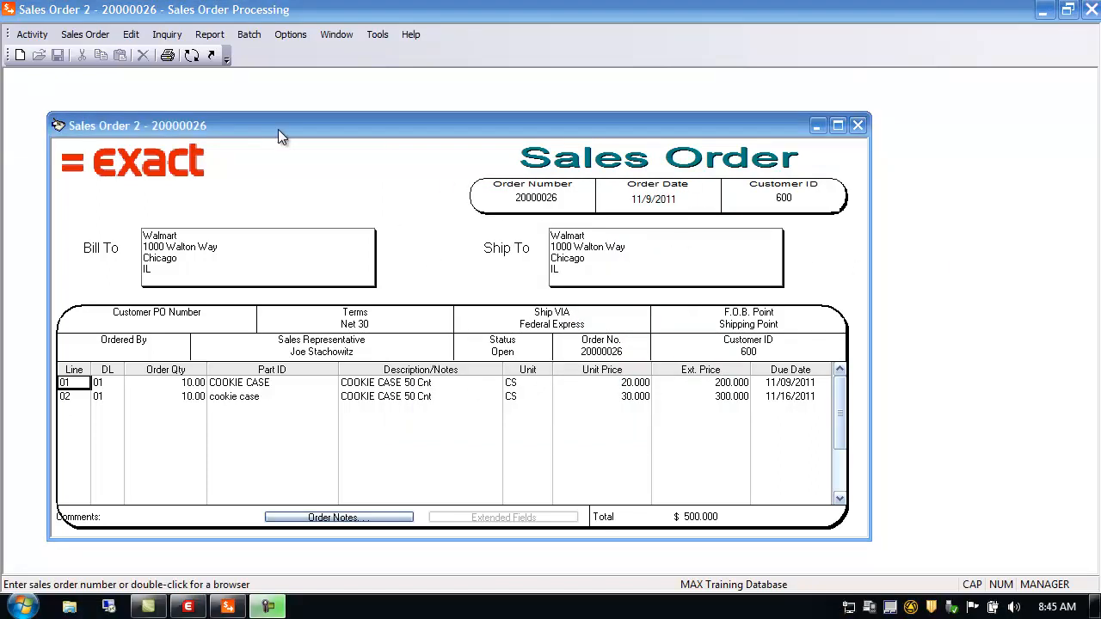
Step: Open a blank Quote 2 form from Activity > Quoting
left_click(33, 37)
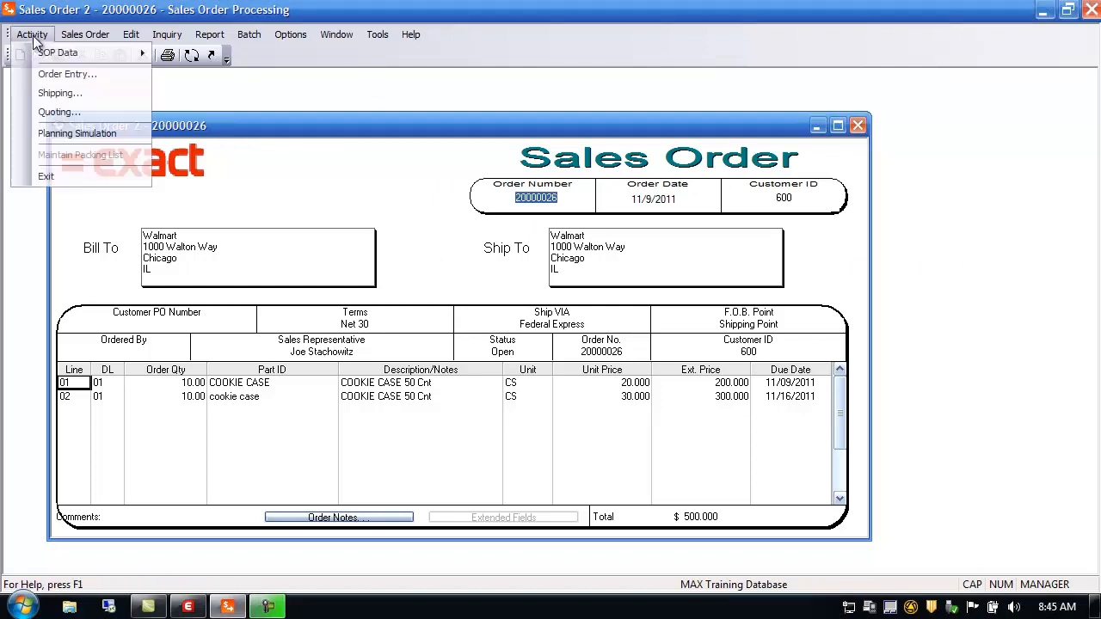
mouse_move(45, 56)
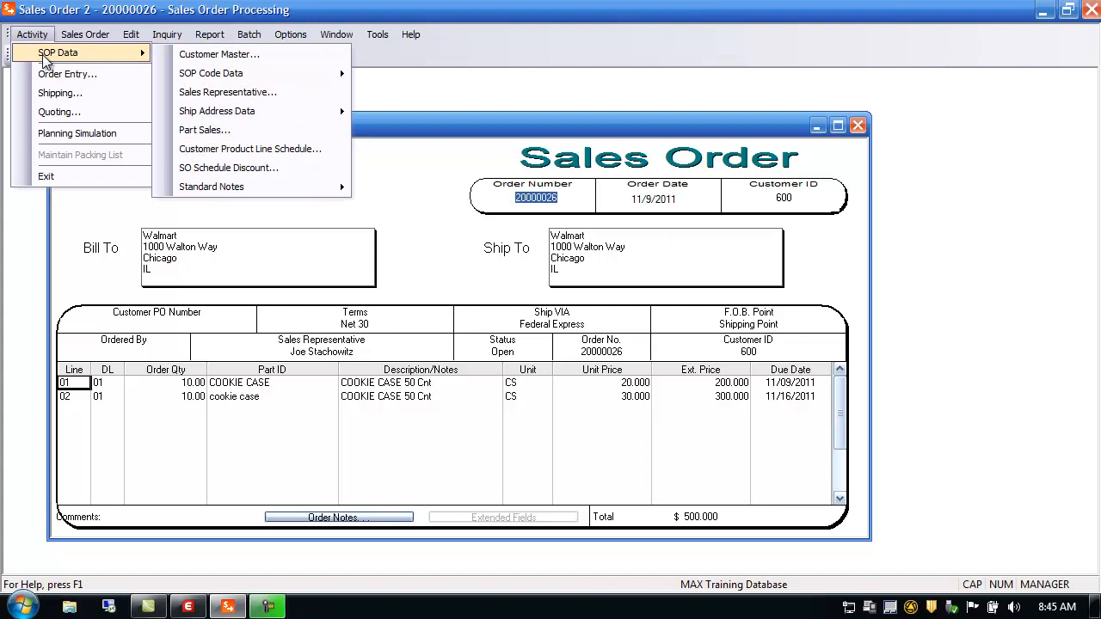
mouse_move(265, 76)
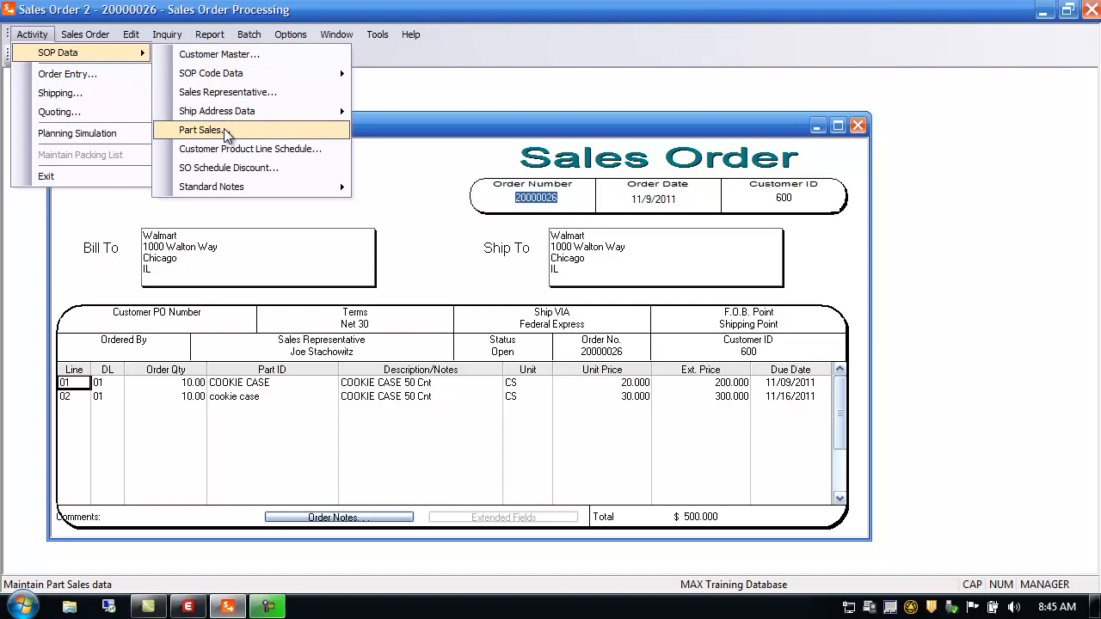
mouse_move(246, 189)
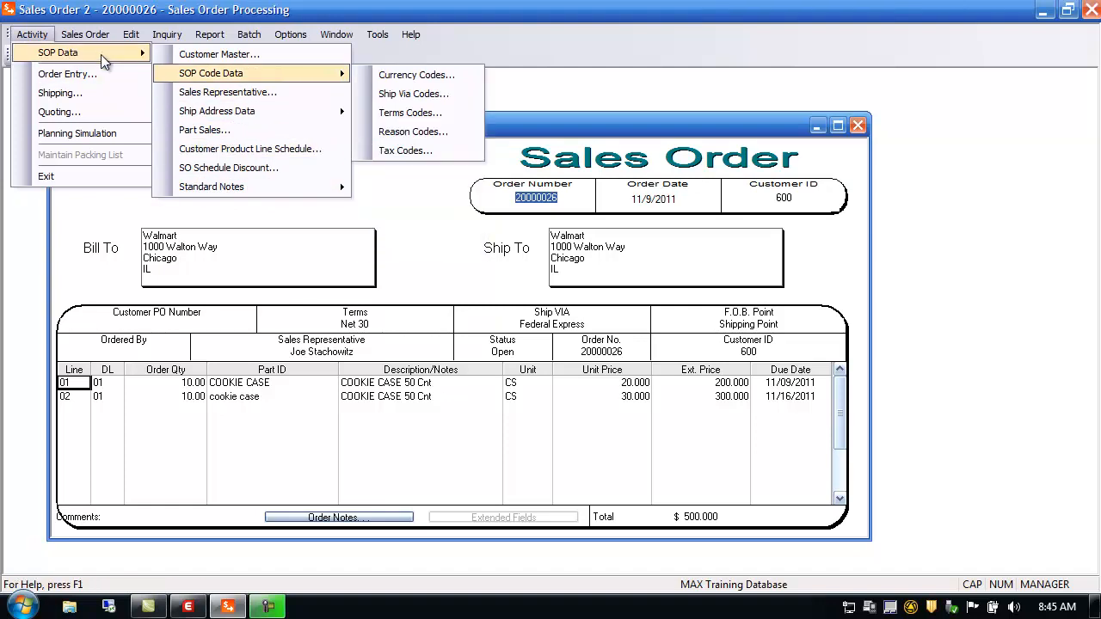
left_click(88, 111)
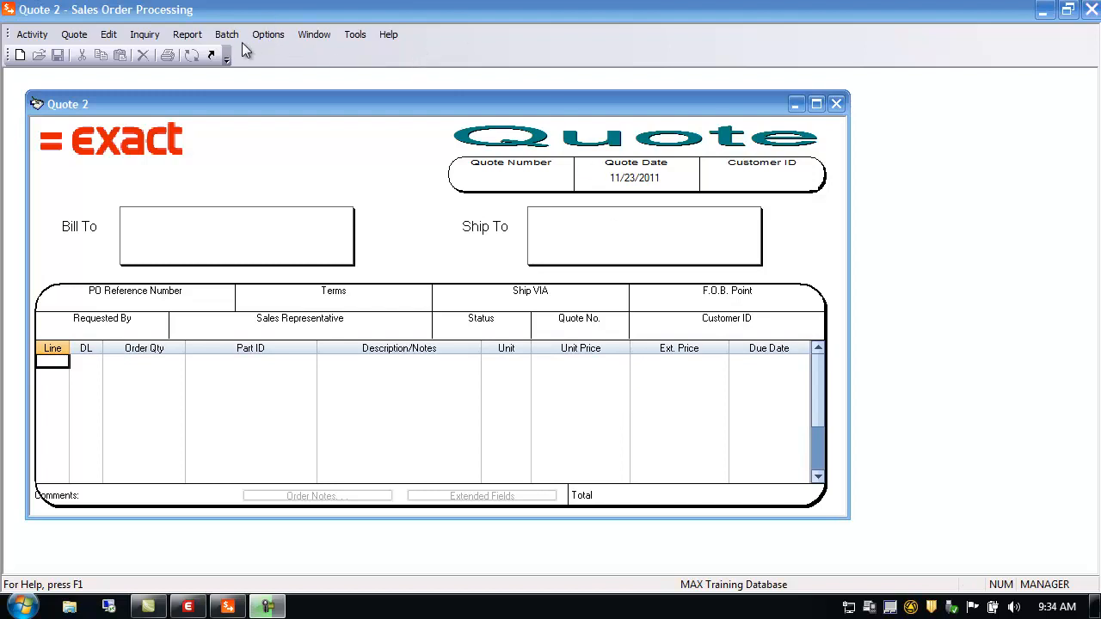
Step: Hide and then restore the standard toolbar
left_click(268, 35)
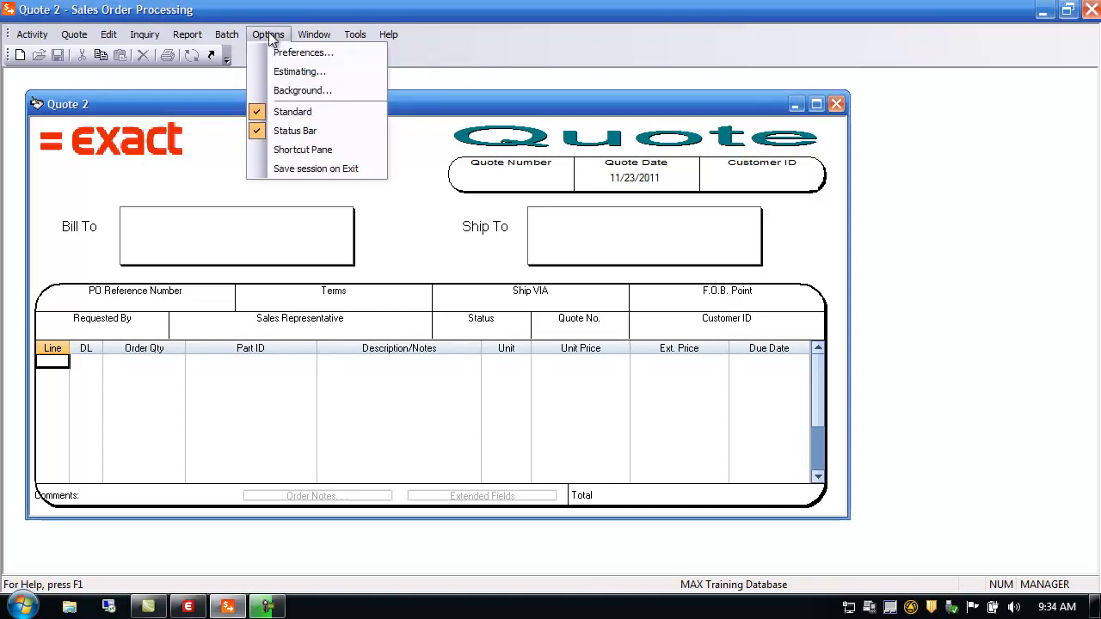
left_click(293, 111)
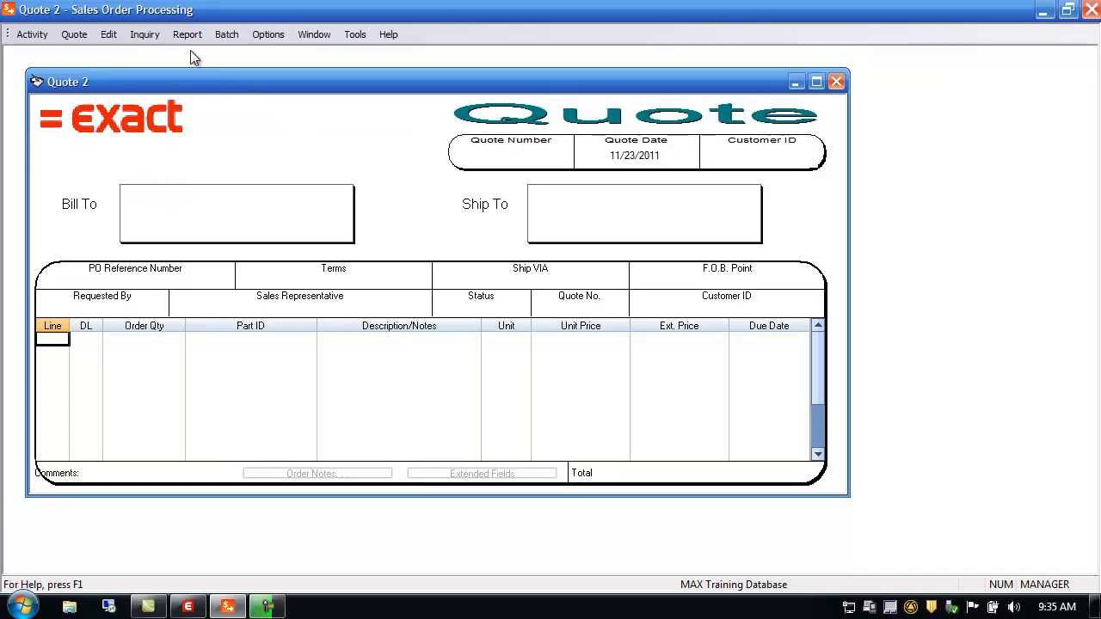
left_click(282, 34)
left_click(293, 110)
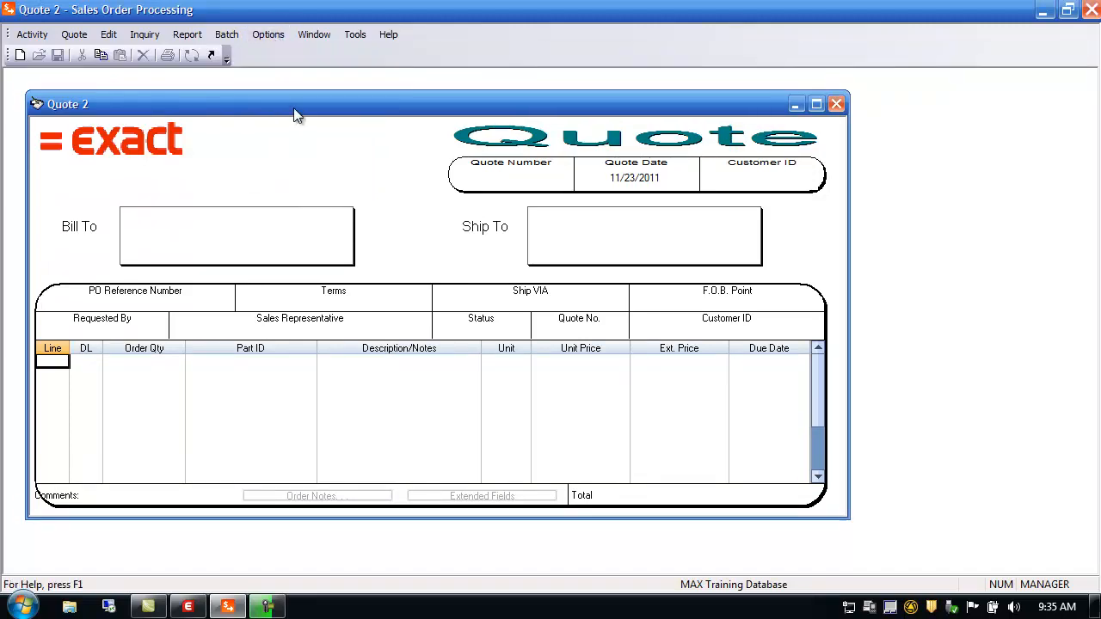
Step: Toggle the status bar off and back on, then turn on the Shortcut Pane
left_click(268, 33)
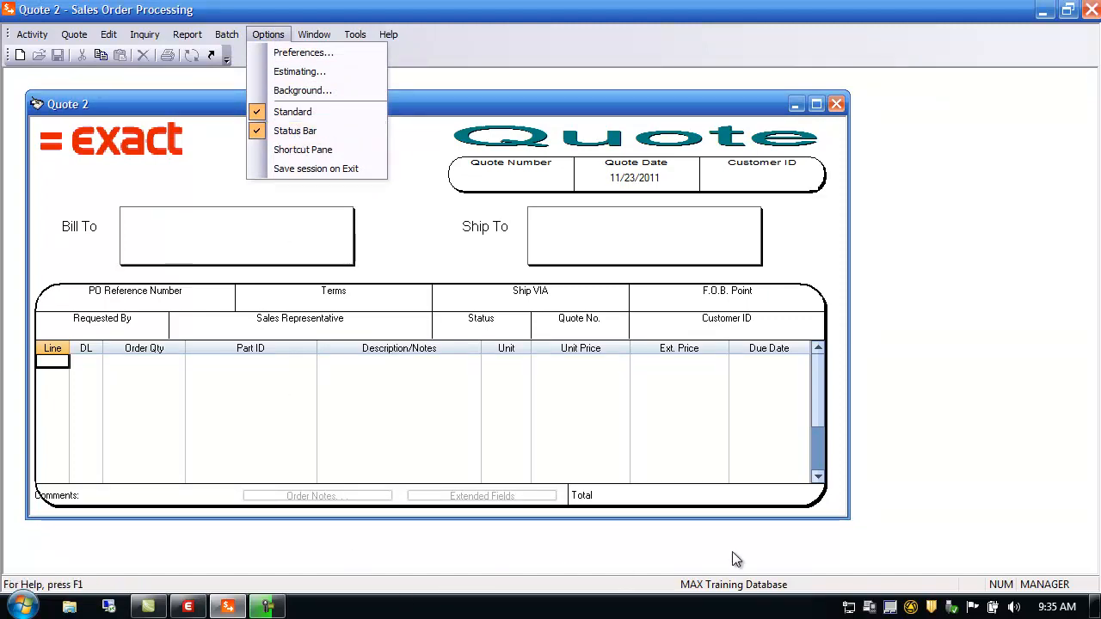
left_click(308, 131)
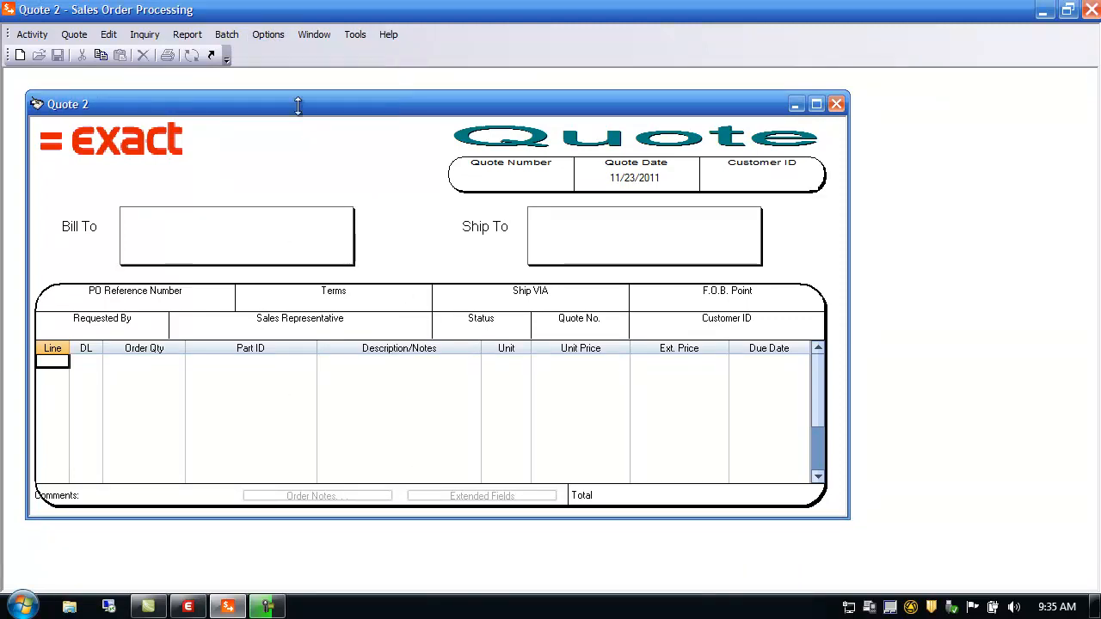
left_click(272, 33)
left_click(301, 130)
left_click(271, 35)
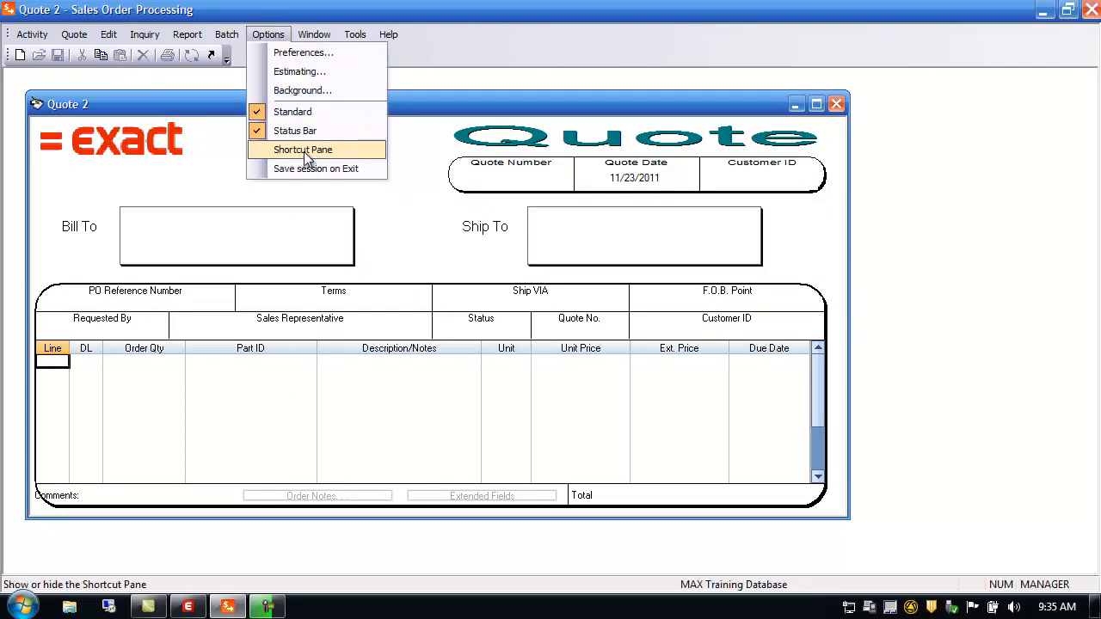
left_click(304, 150)
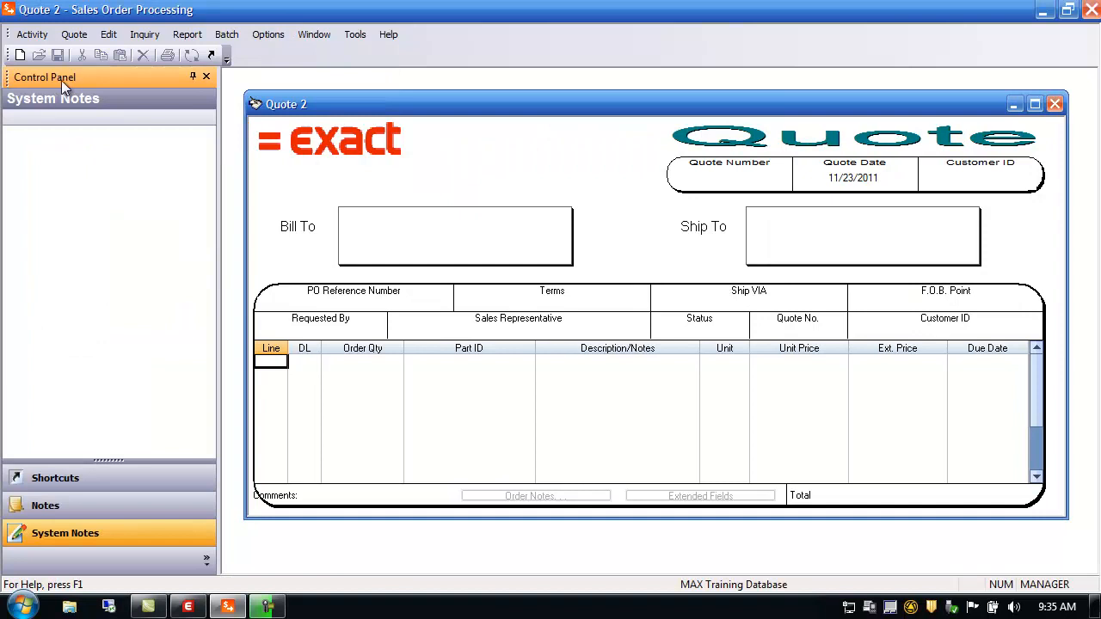
Step: Add Maintain Customer Master and Maintain Part Sales to the control panel's Shortcuts
left_click(76, 484)
left_click(67, 508)
left_click(76, 535)
left_click(83, 489)
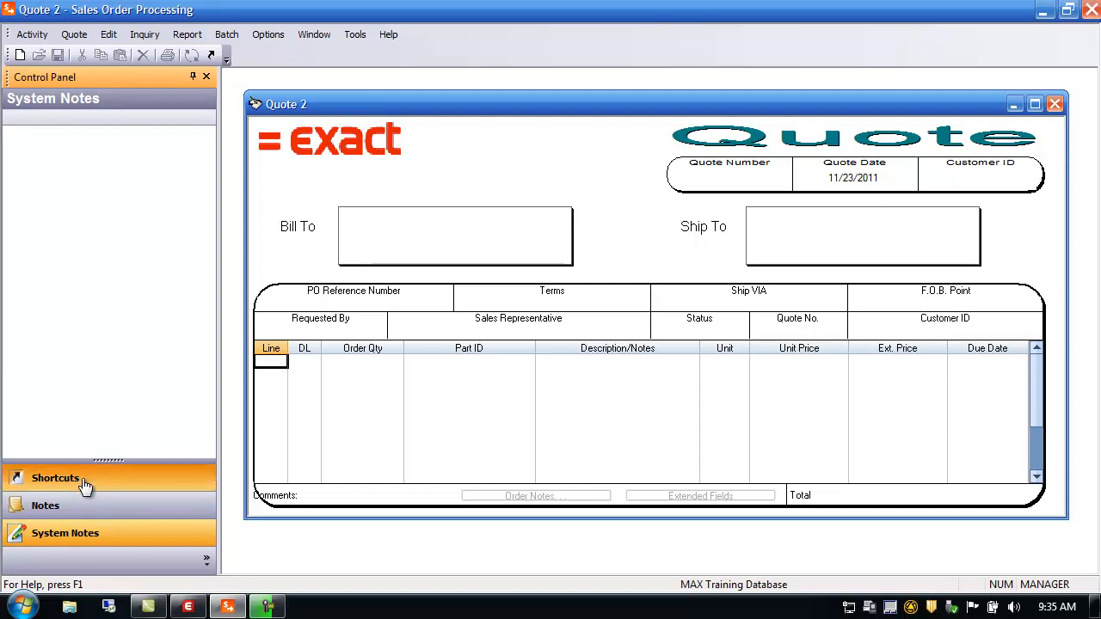
right_click(122, 242)
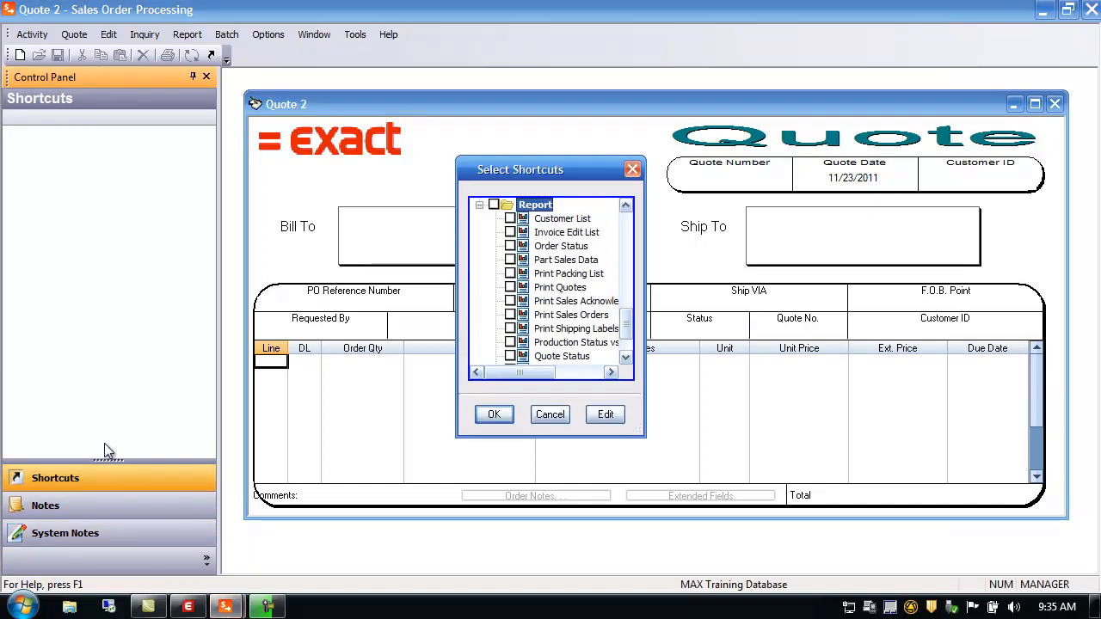
left_click_drag(644, 436, 822, 508)
left_click_drag(795, 419, 790, 277)
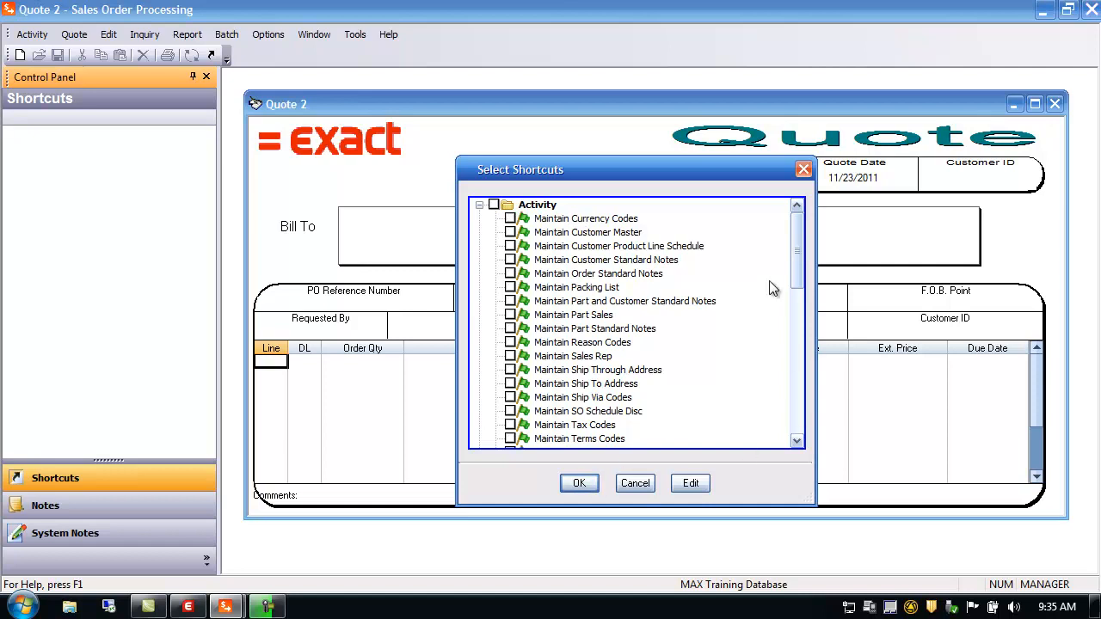
mouse_move(797, 273)
left_mouse_down()
mouse_move(821, 422)
mouse_move(788, 259)
left_mouse_up()
left_click(511, 315)
left_click(579, 484)
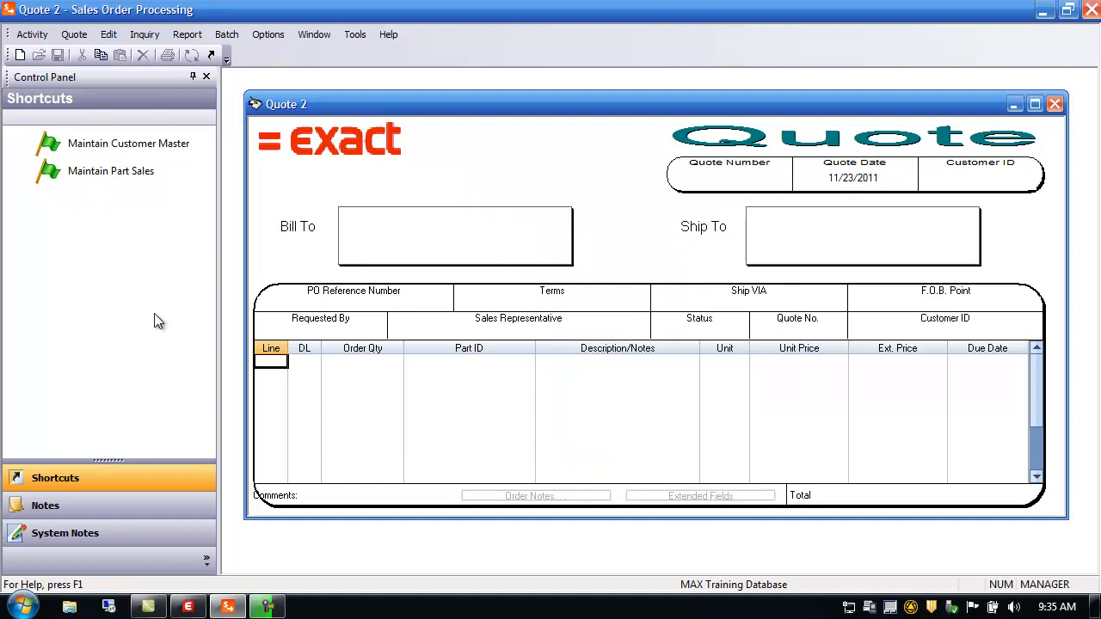
Step: Set the Control Panel to Auto Hide, reopening it from Options > Shortcut Pane
left_click(194, 79)
mouse_move(12, 112)
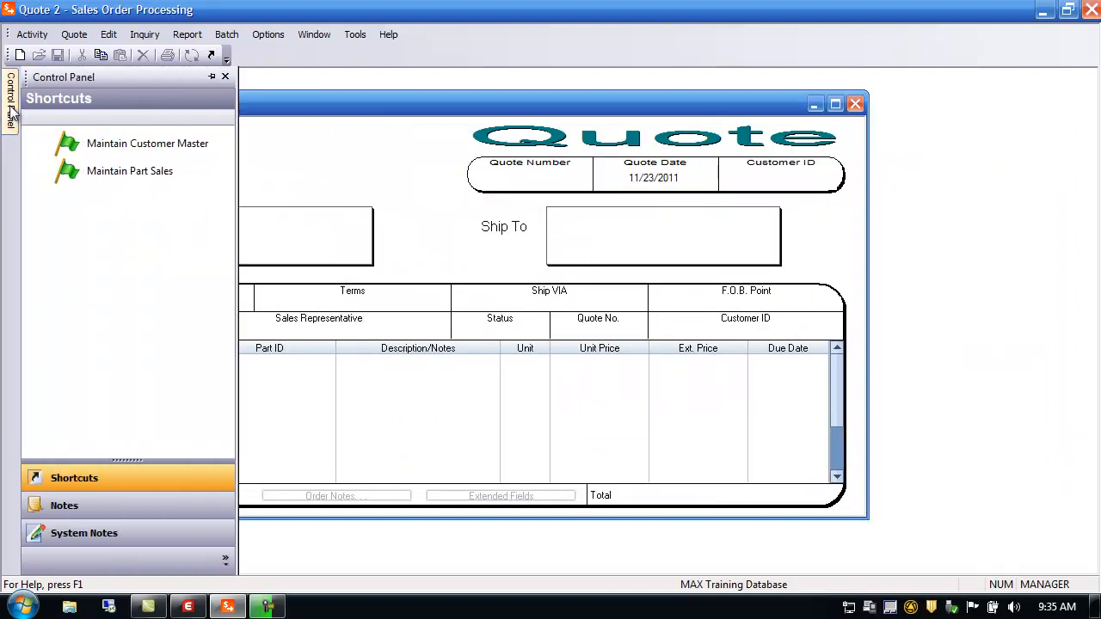
left_click(212, 77)
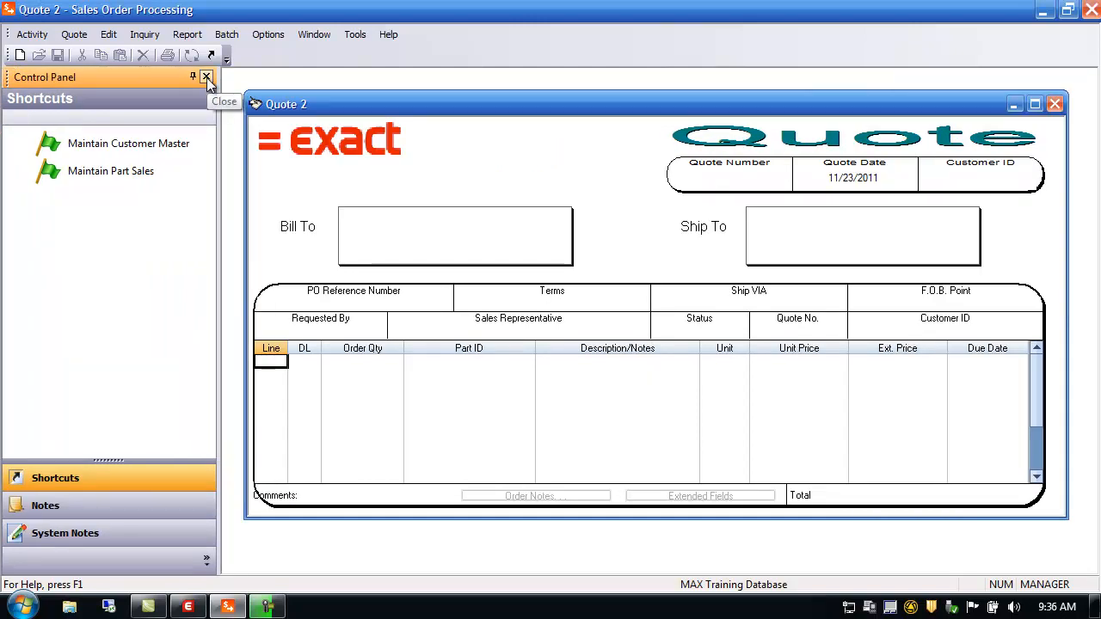
left_click(207, 77)
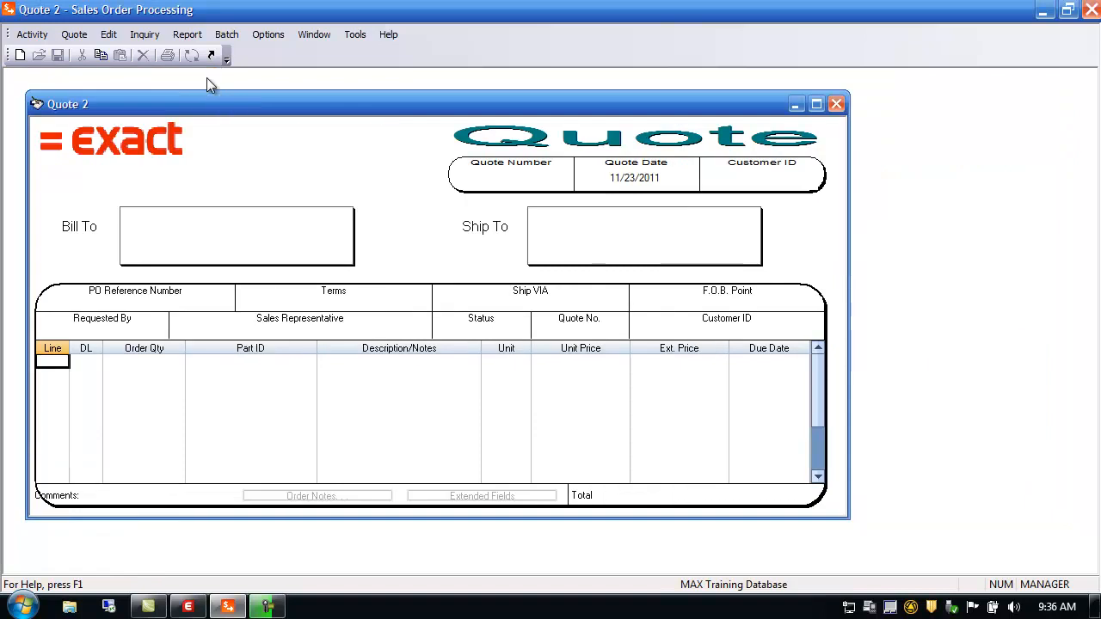
left_click(269, 35)
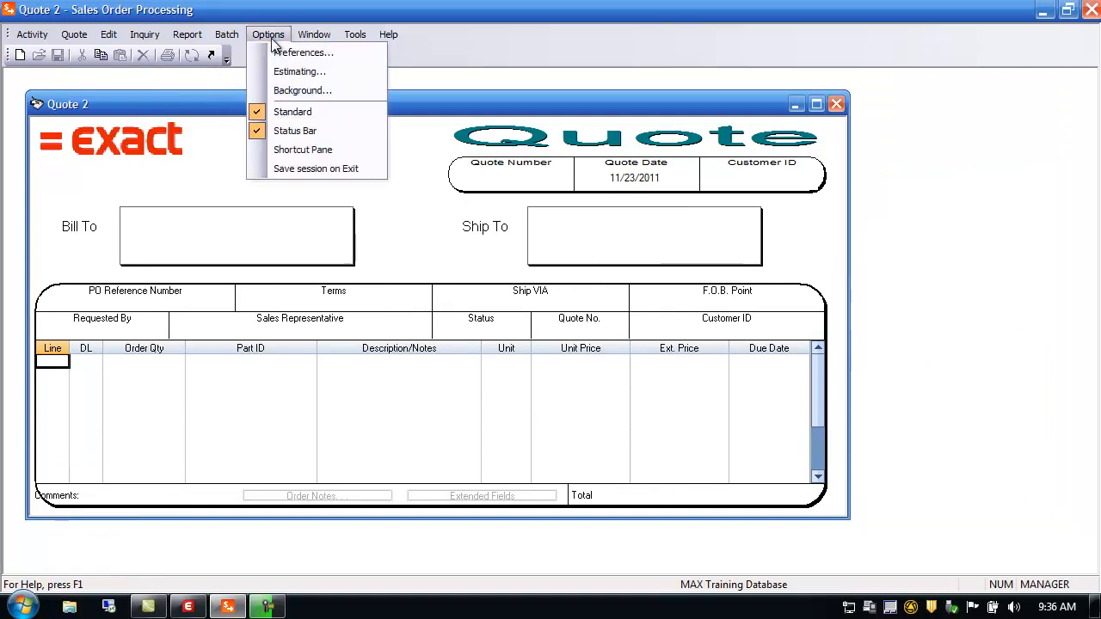
left_click(299, 150)
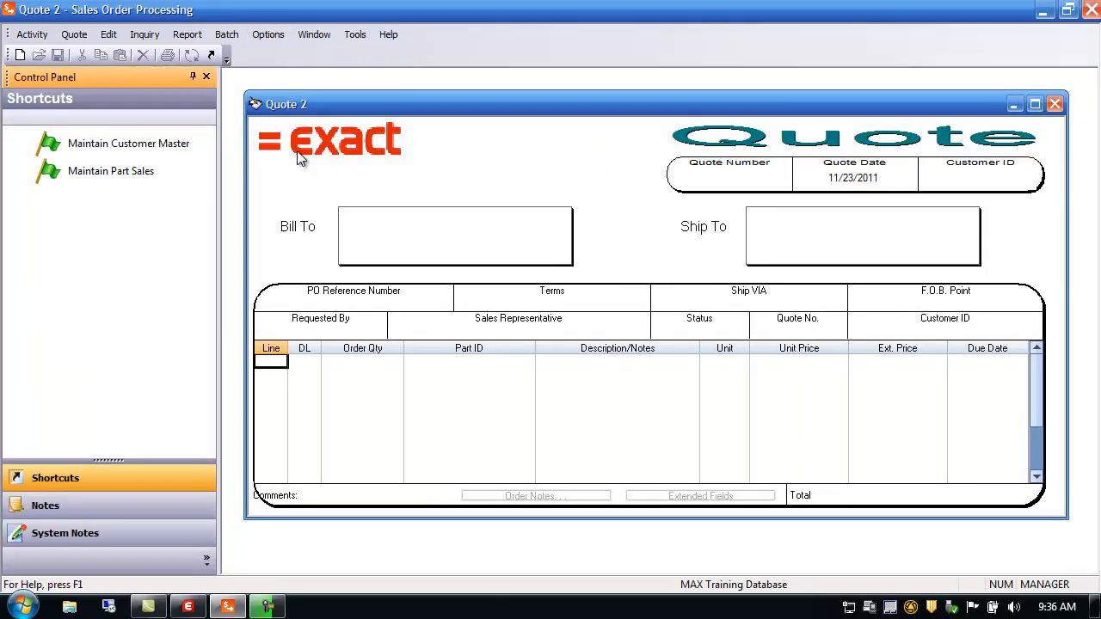
left_click(192, 75)
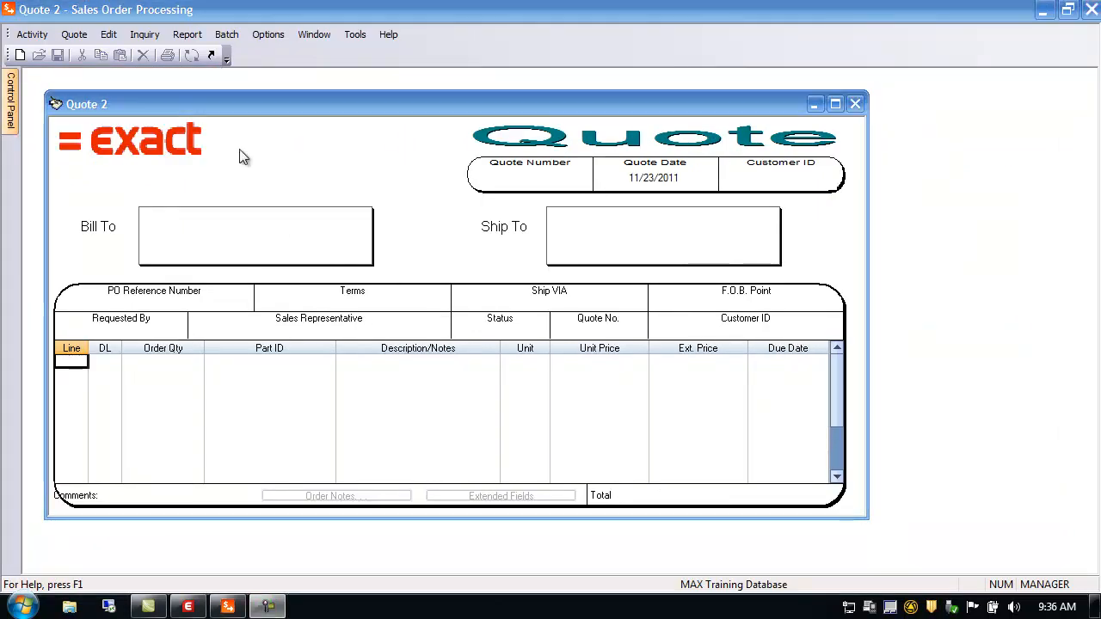
left_click(272, 35)
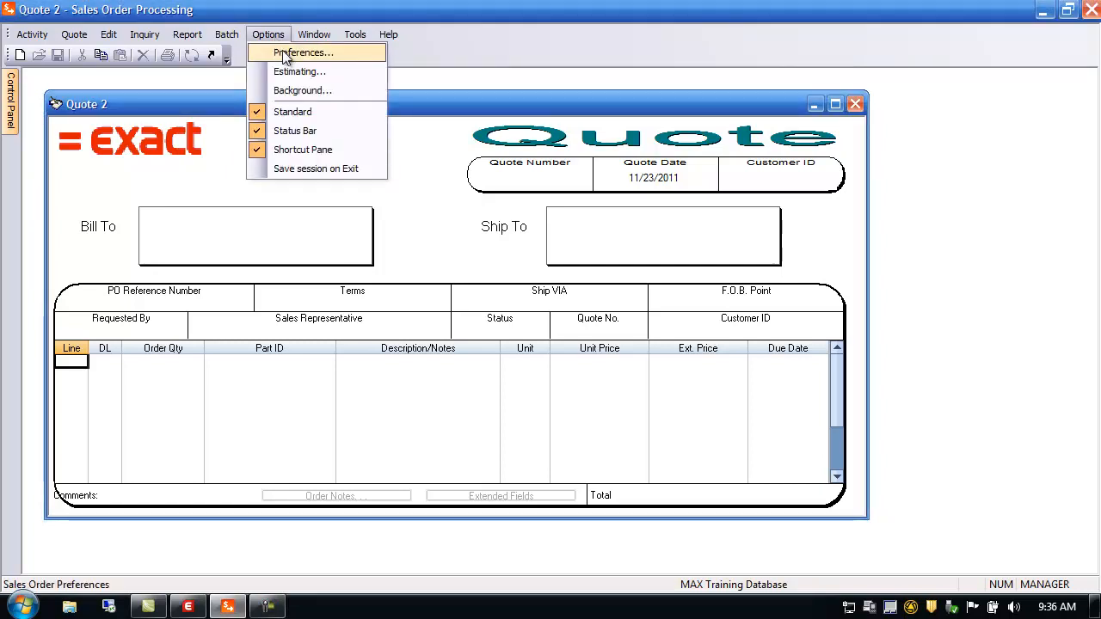
Step: Enable Auto-Save Line Items in the Order Entry Preferences
left_click(287, 54)
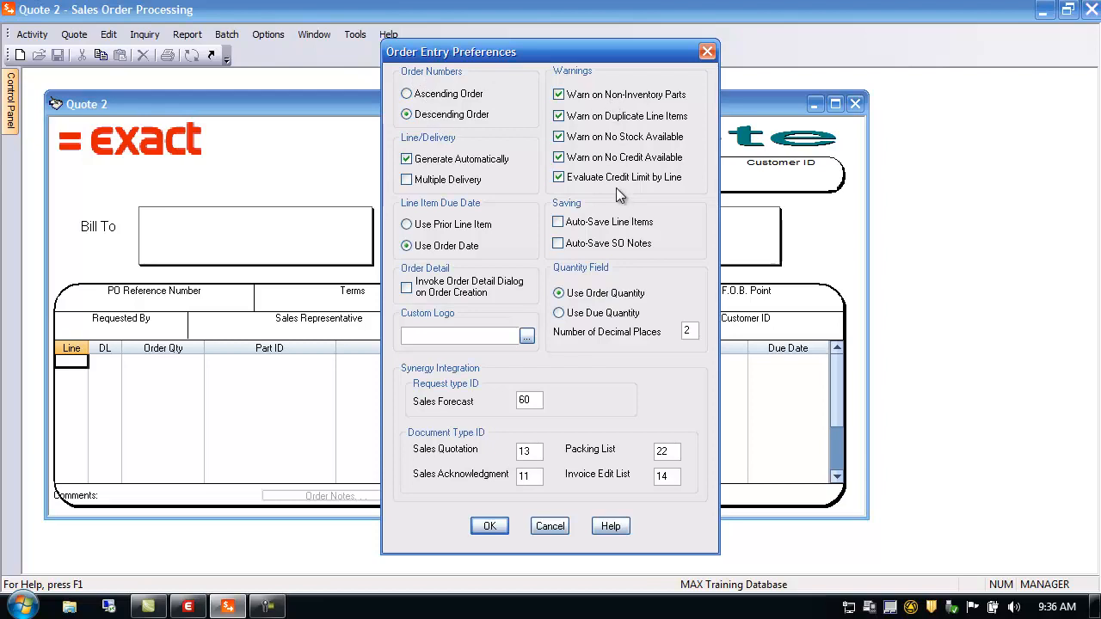
left_click(559, 222)
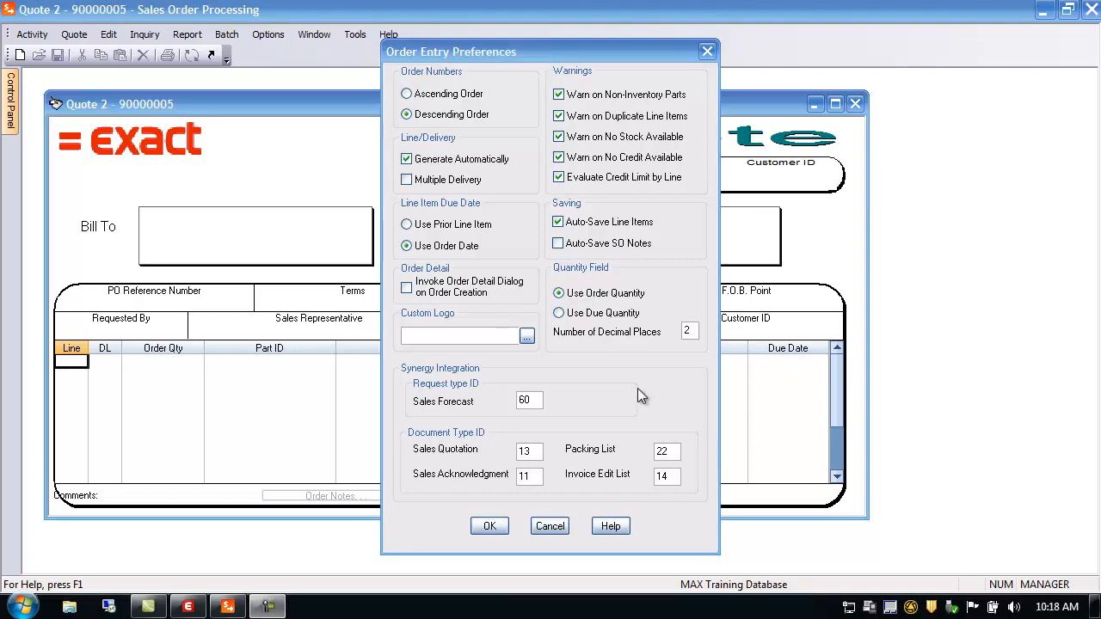
left_click(490, 526)
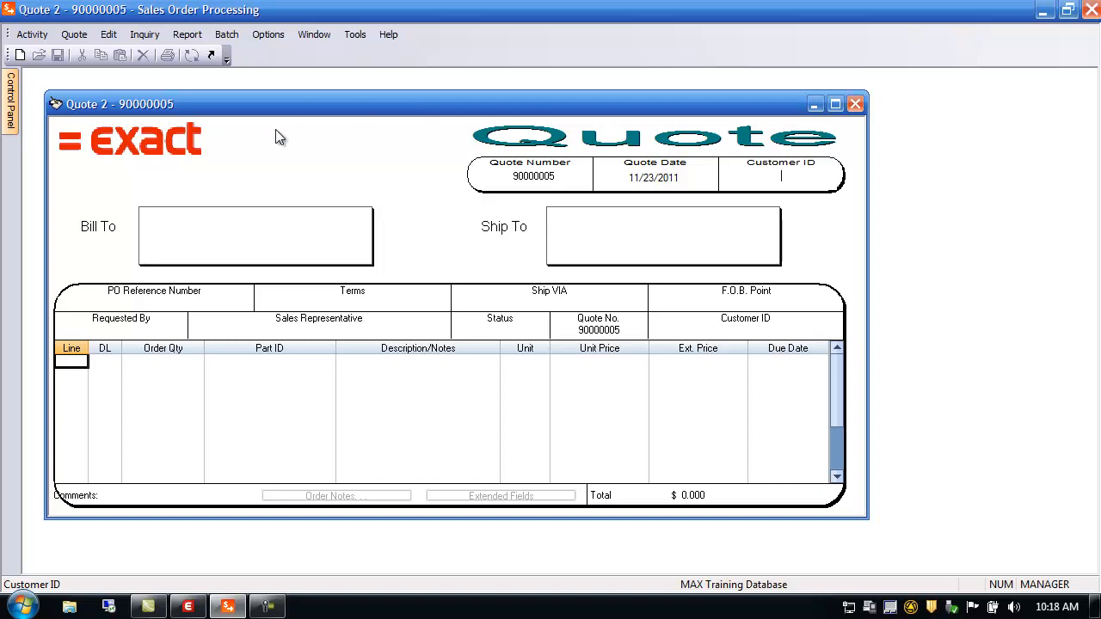
left_click(74, 32)
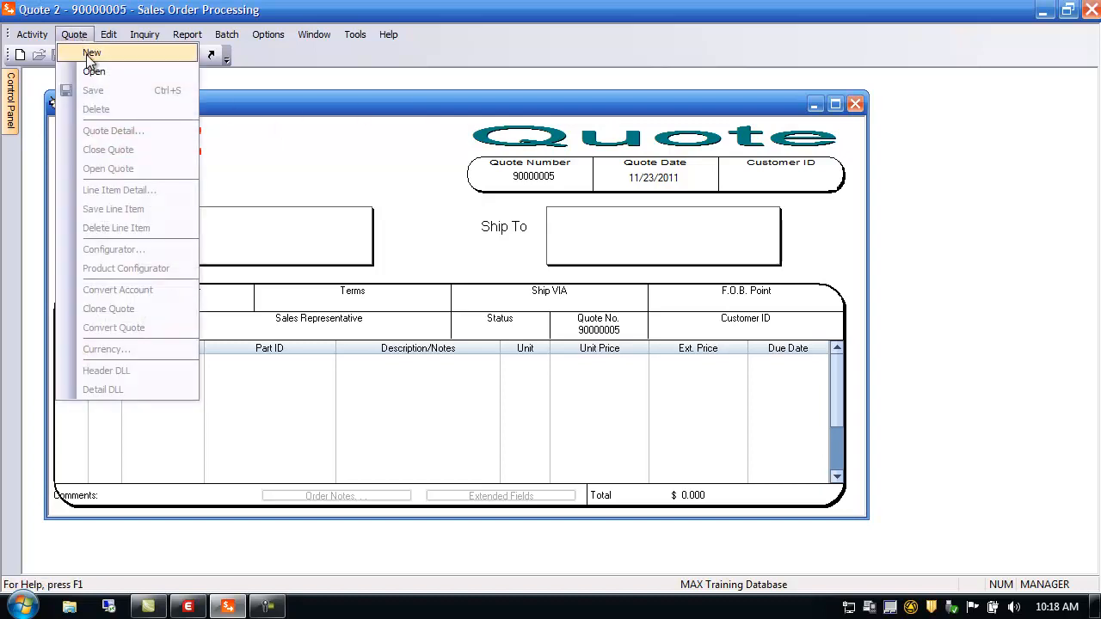
Step: Create a new quote for Intel Corporation, customer 100, from the Customer Master Browser
left_click(87, 51)
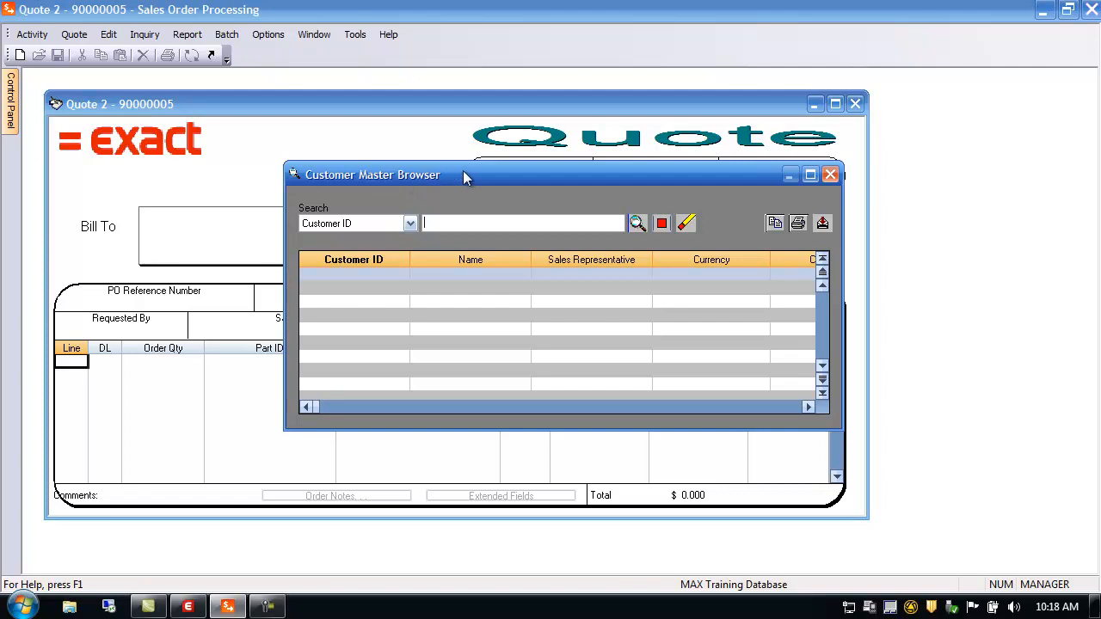
left_click(637, 225)
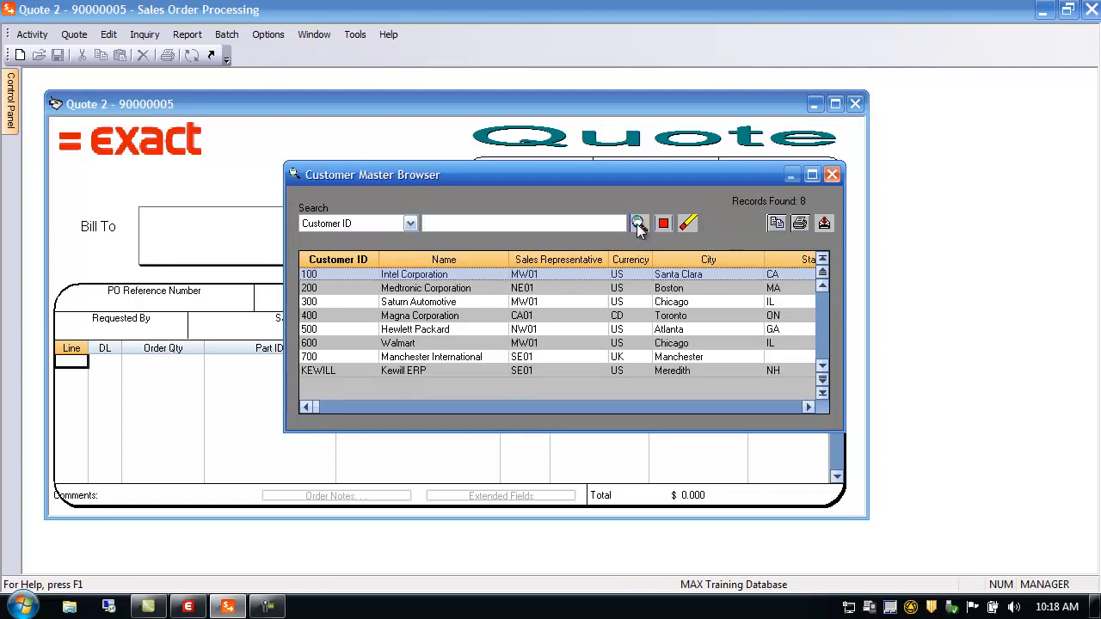
double_click(319, 274)
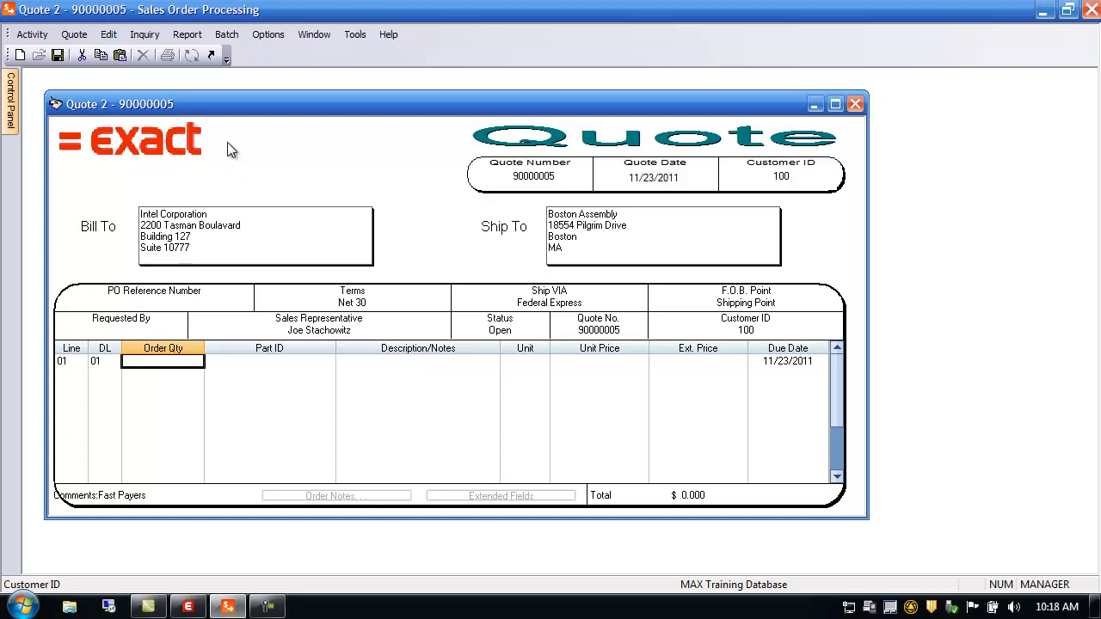
Step: Browse existing quotes with an unfiltered quote-number search, then close the lookup
double_click(537, 178)
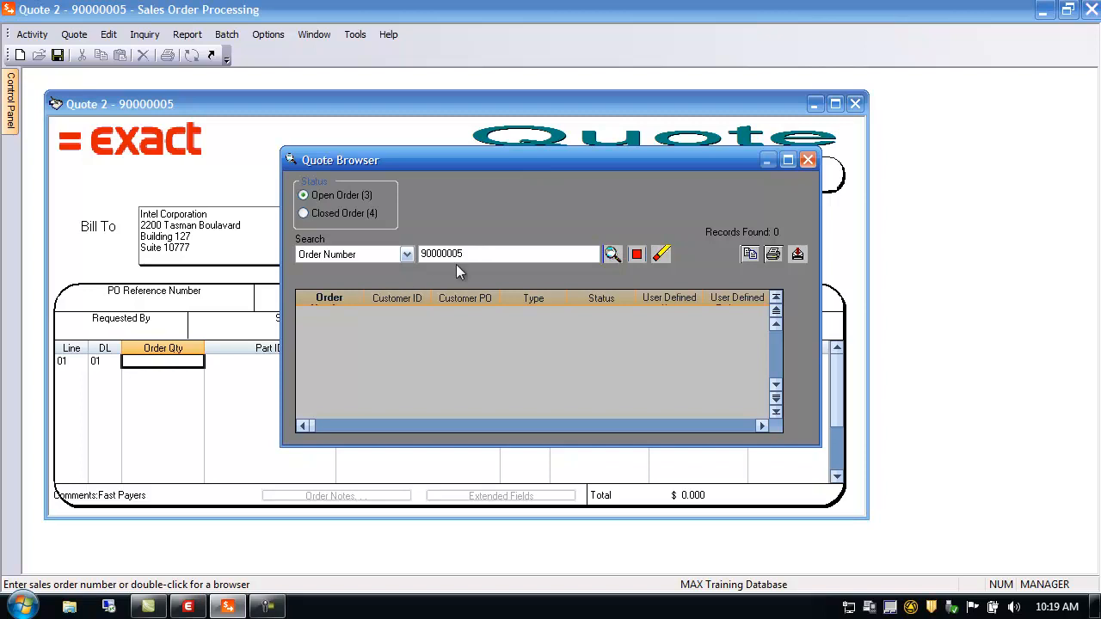
left_click_drag(486, 254, 413, 255)
key("Delete")
left_click(612, 254)
left_click(807, 161)
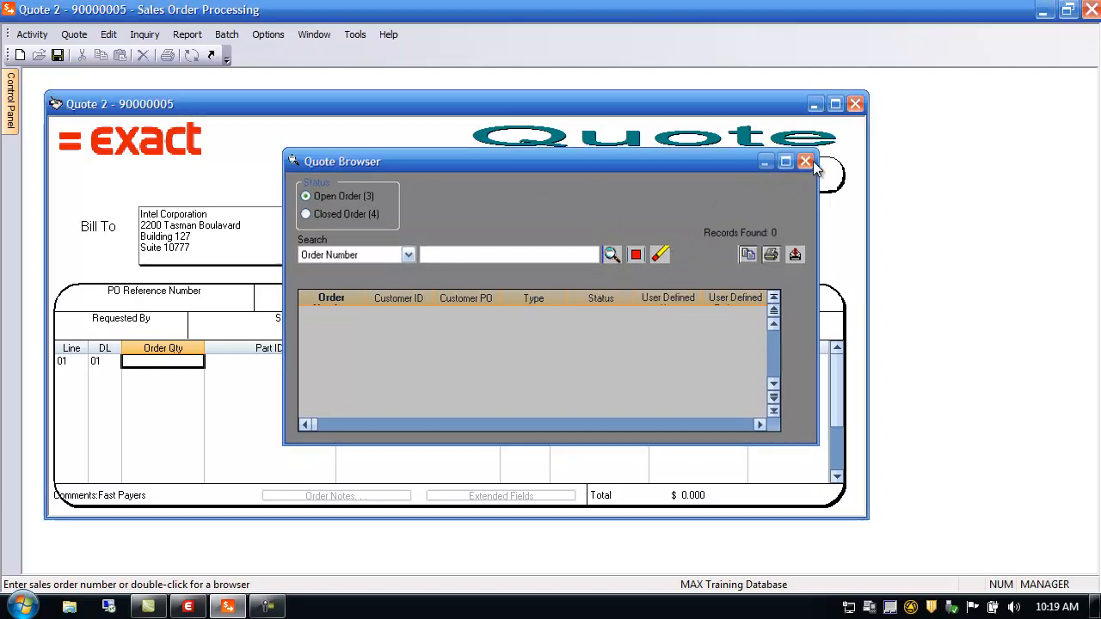
Step: Check the shop calendar and Boston Assembly ship-to details, then open Bill To's additional customer information
double_click(664, 185)
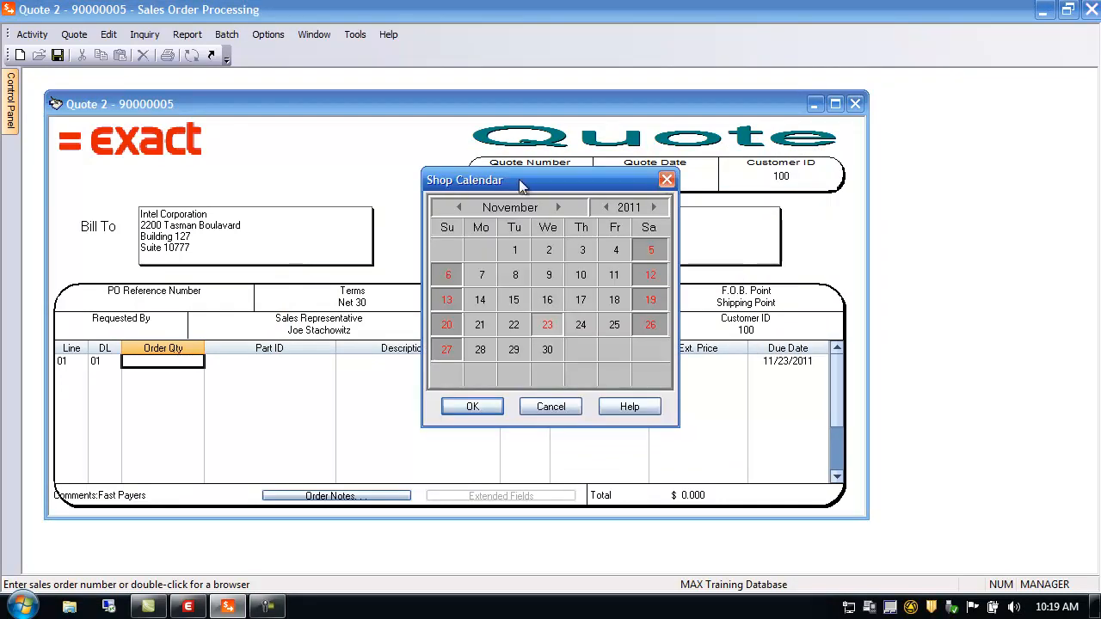
left_click(552, 409)
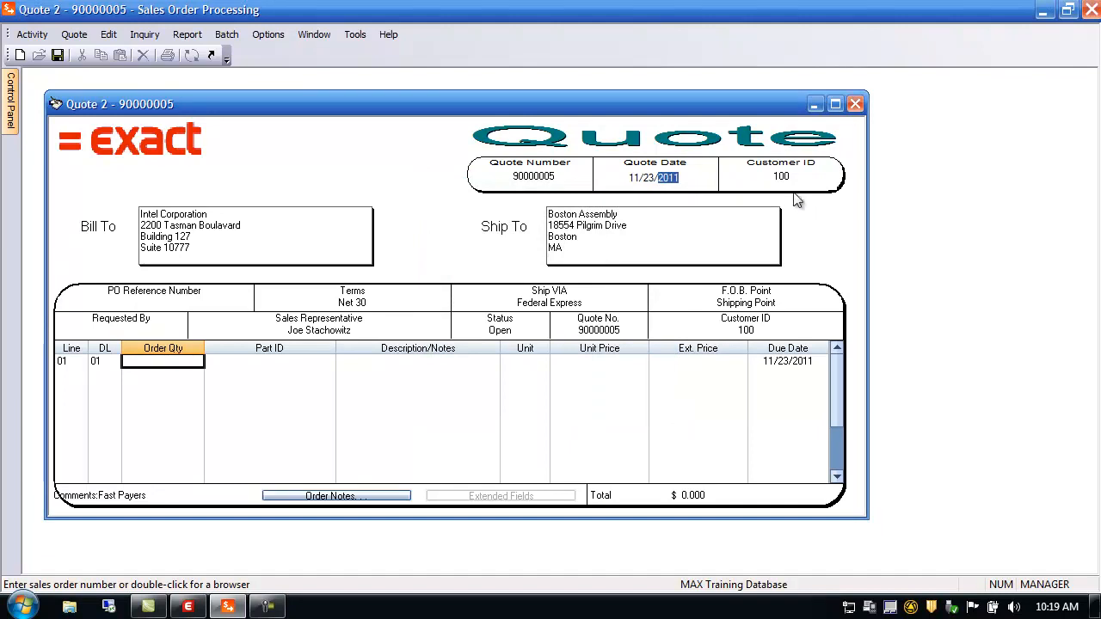
double_click(573, 237)
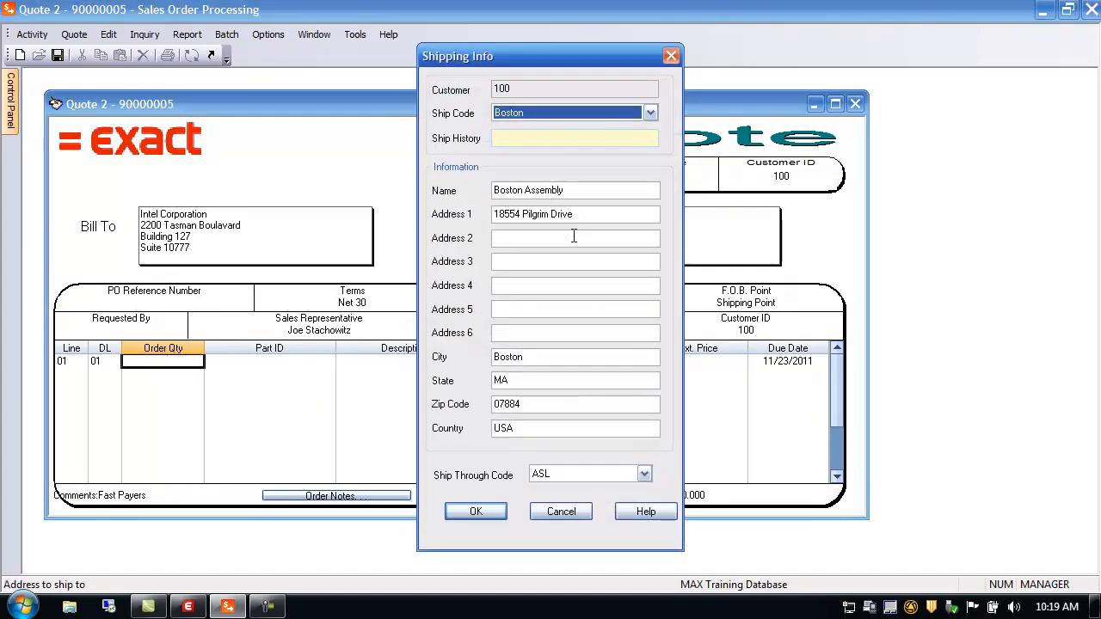
left_click(571, 512)
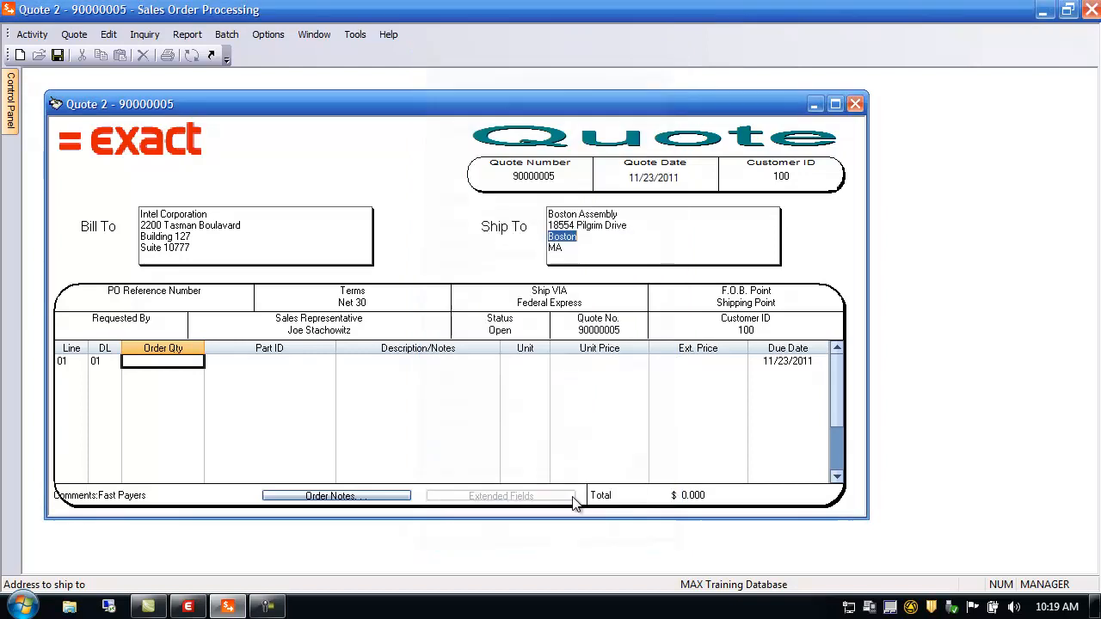
double_click(238, 232)
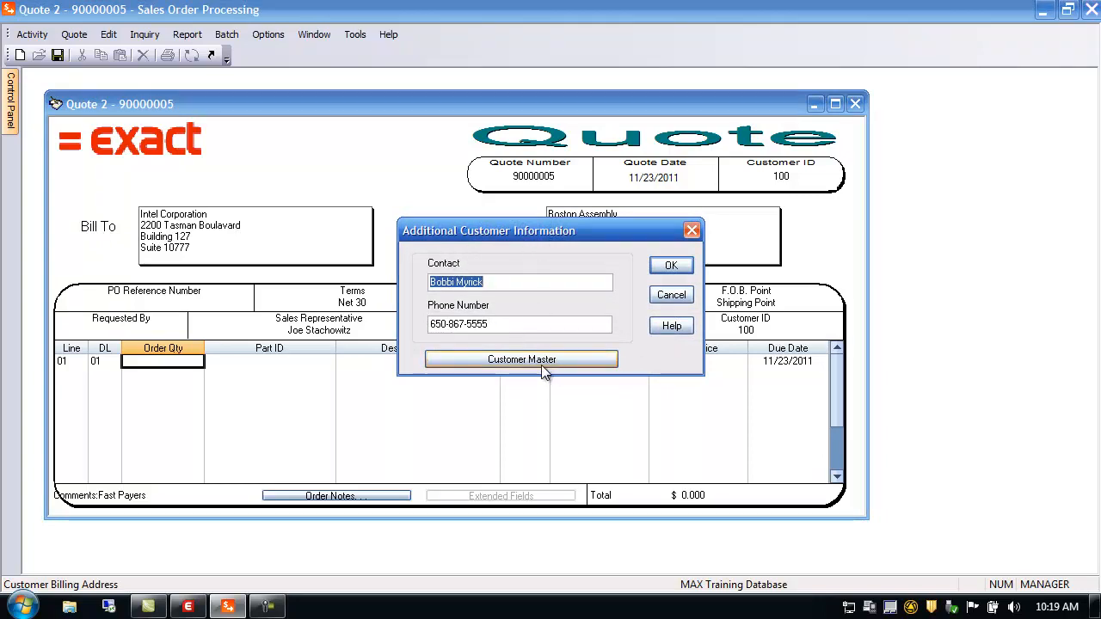
Step: Close the customer information and view the PO, Net 30 terms and Federal Express lookups
left_click(670, 295)
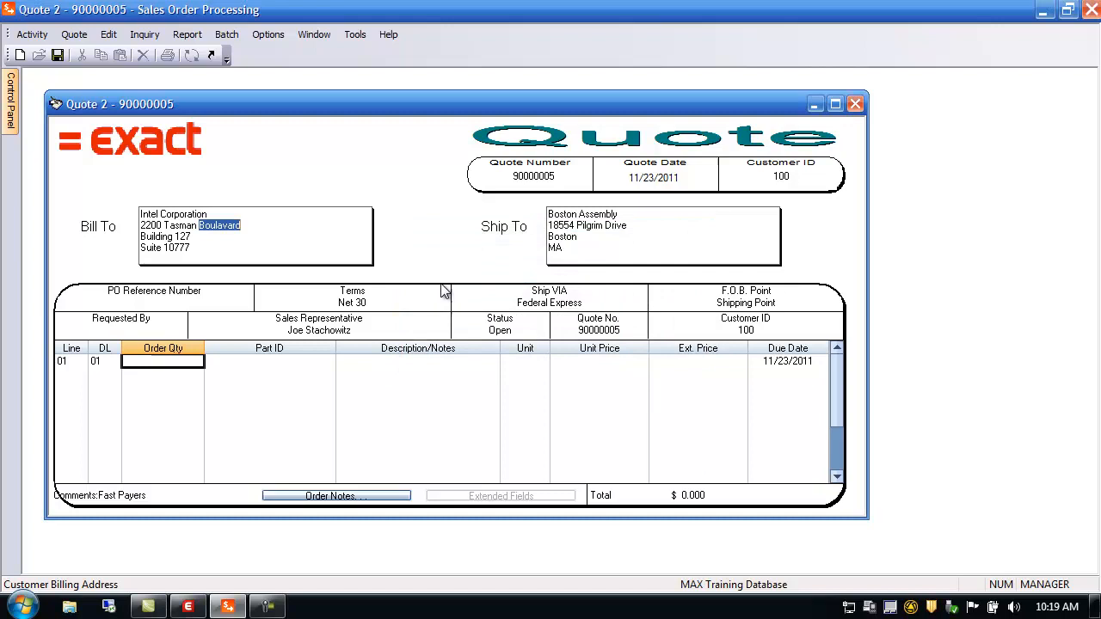
double_click(160, 296)
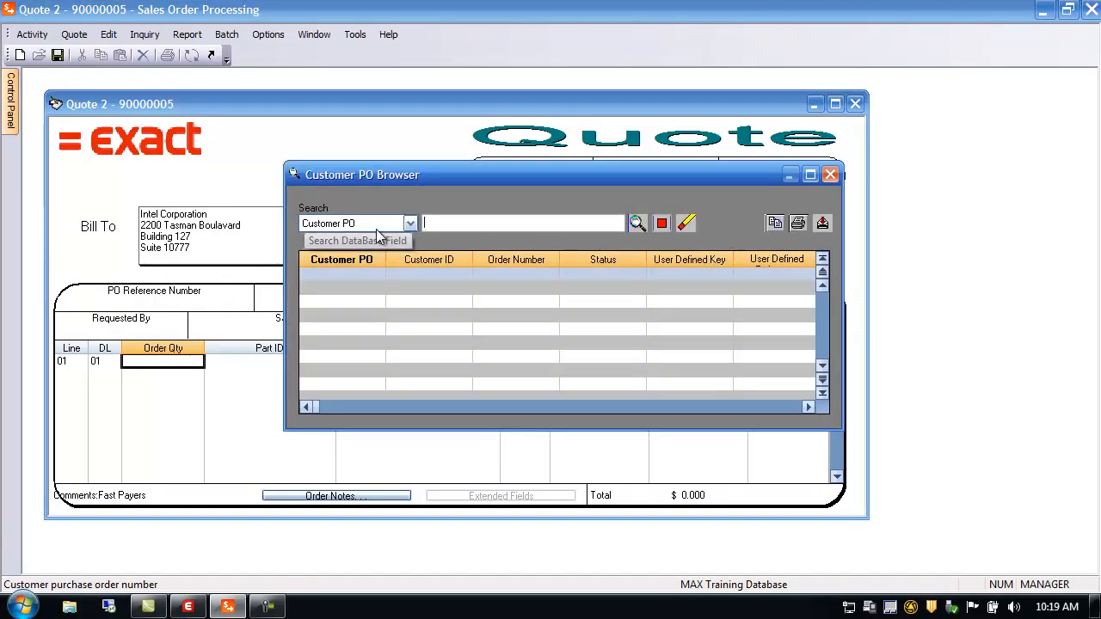
left_click(831, 175)
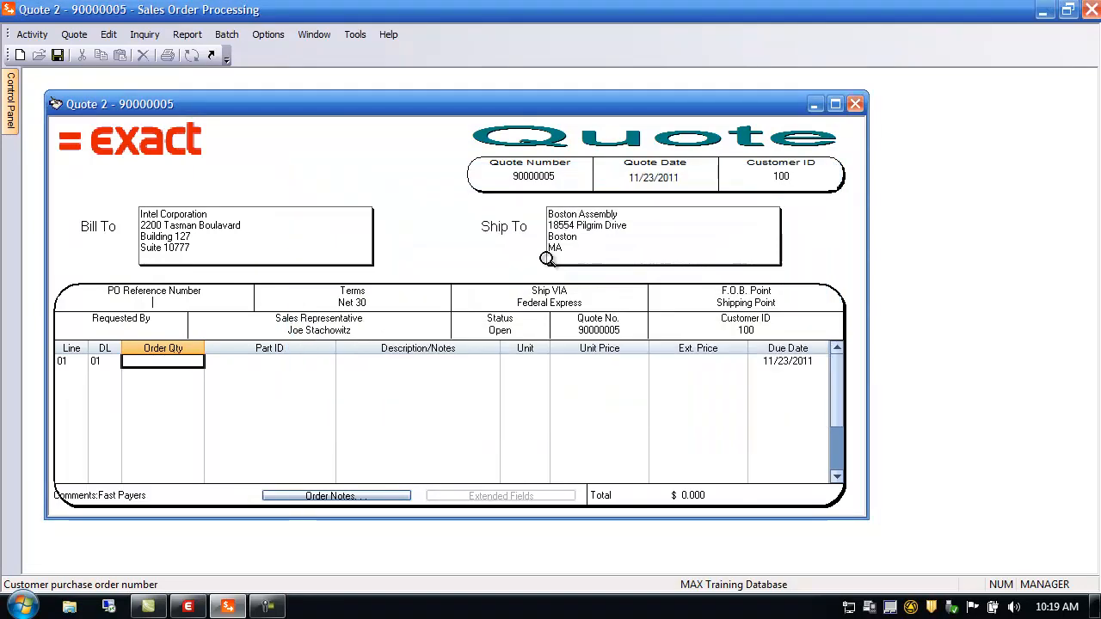
double_click(353, 303)
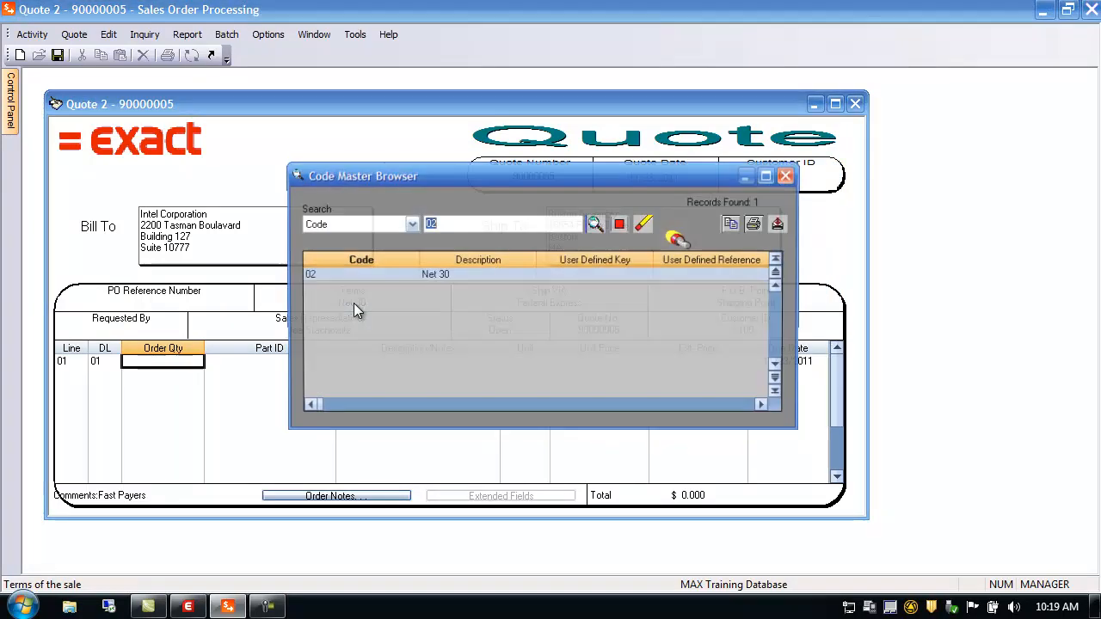
left_click(789, 176)
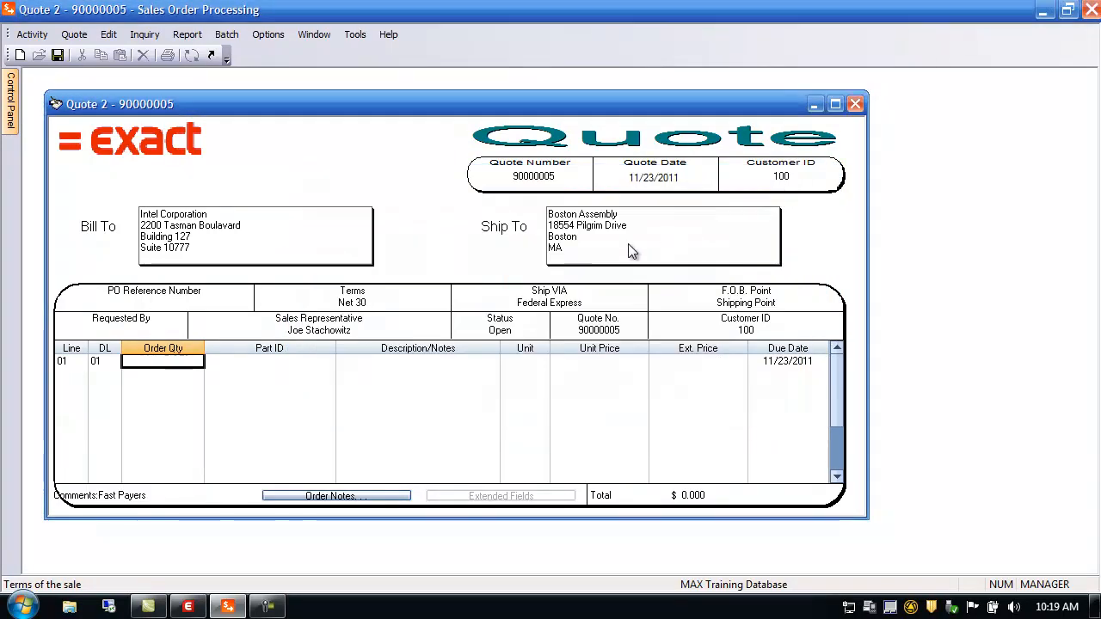
double_click(547, 301)
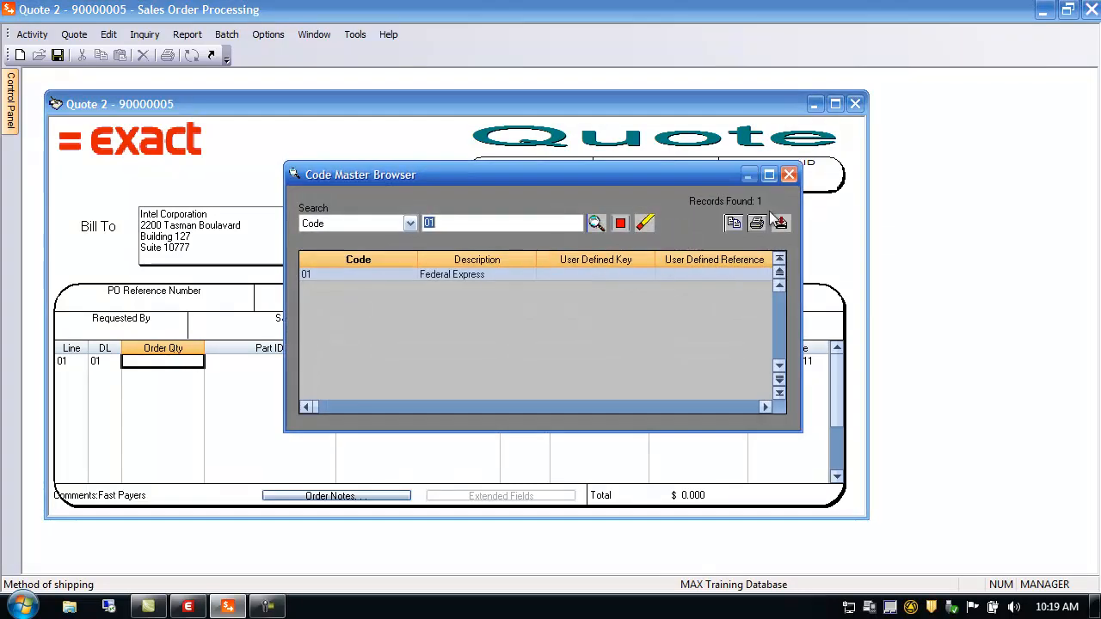
left_click(789, 176)
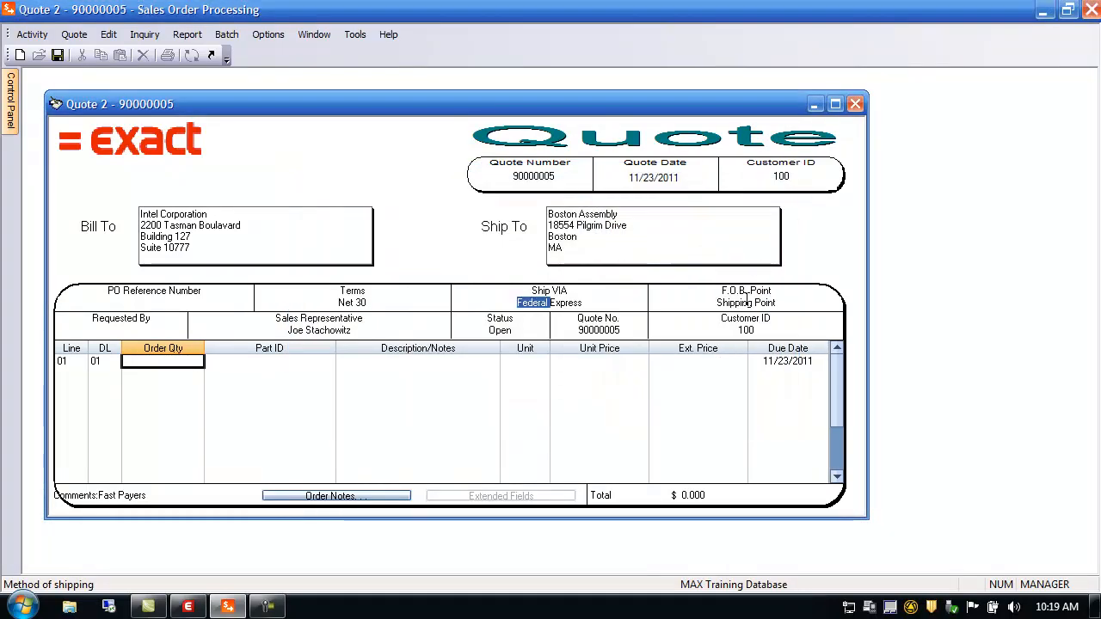
Step: Review F.O.B. Point, Requested By, sales rep, quote number and customer lookups without changes
left_click(780, 302)
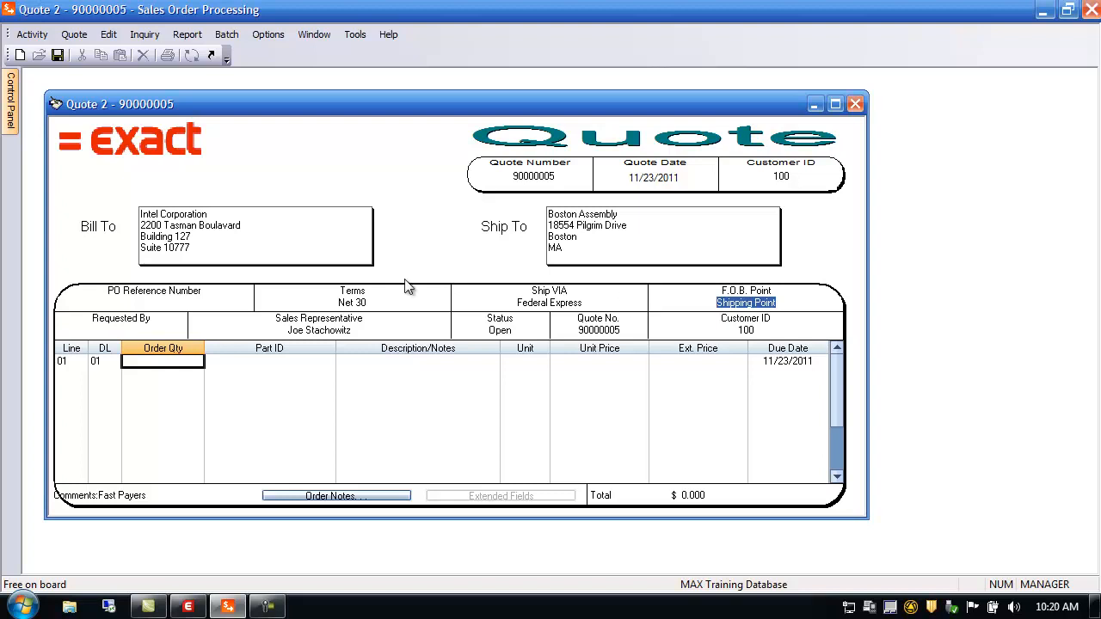
left_click(125, 329)
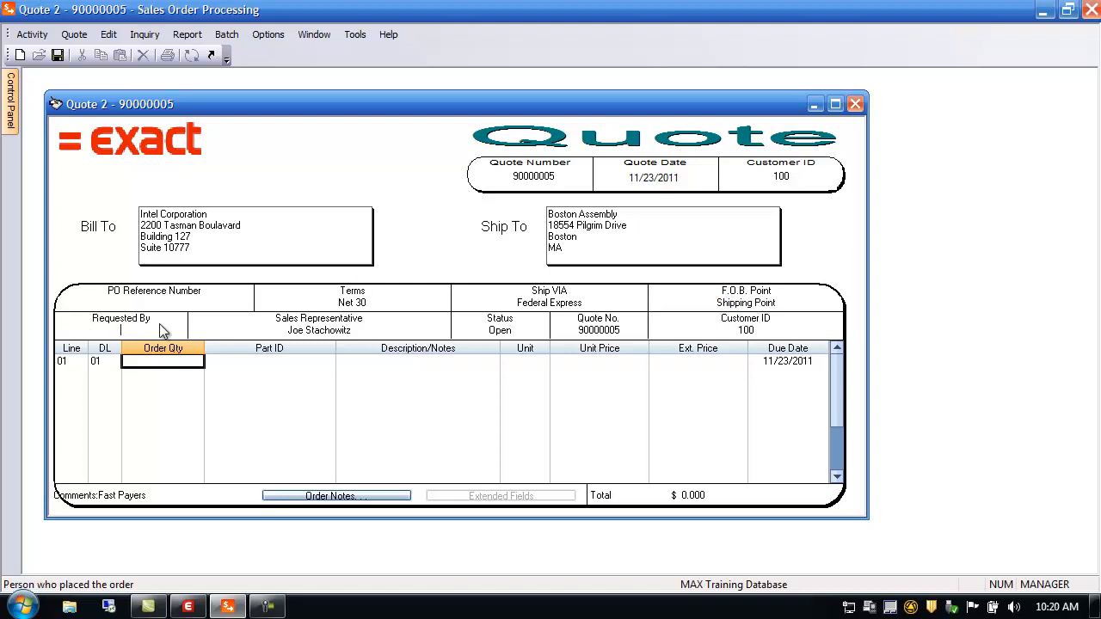
left_click(325, 332)
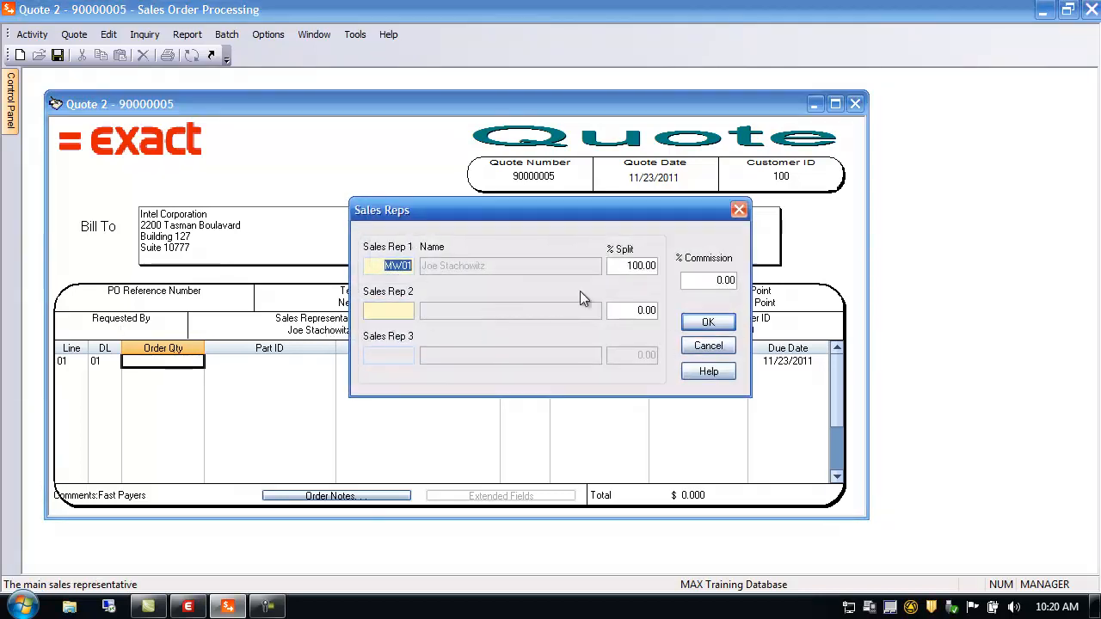
left_click(708, 346)
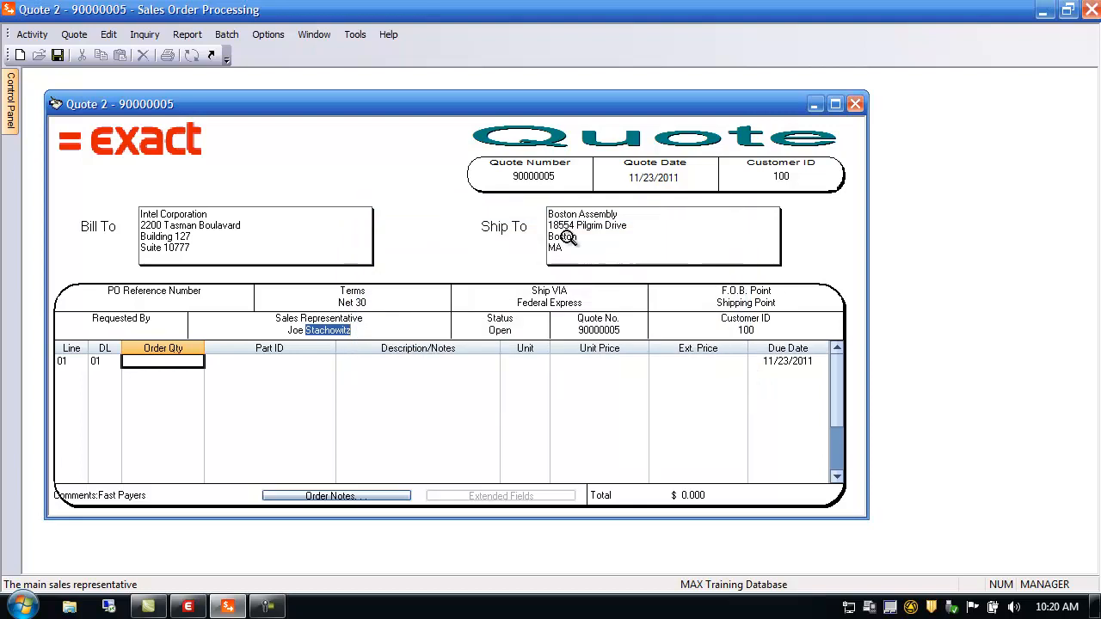
left_click(605, 330)
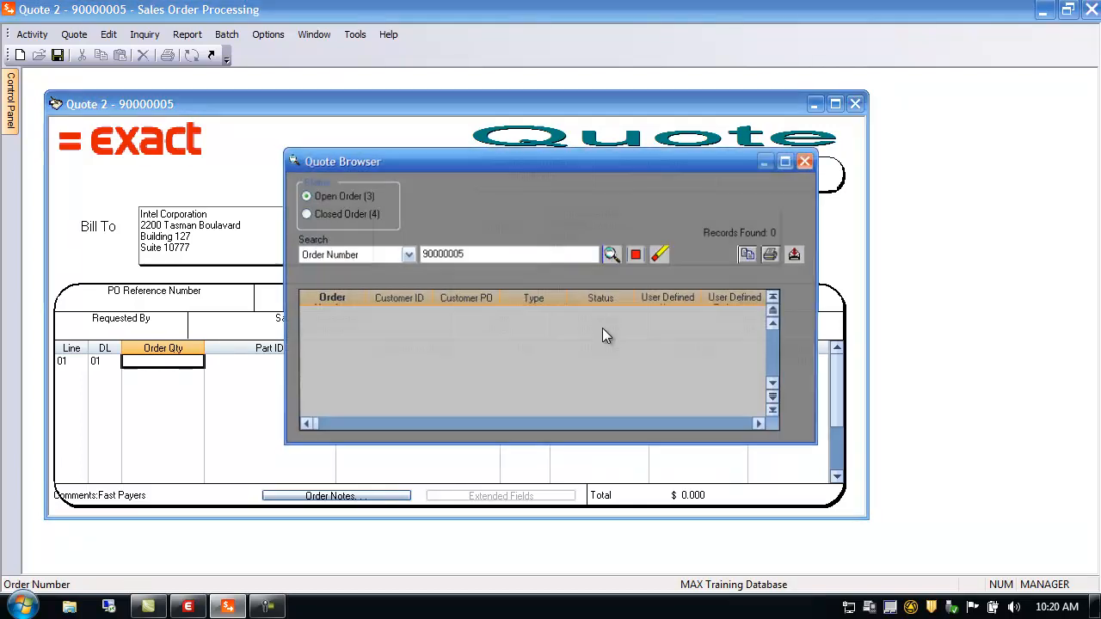
left_click(808, 161)
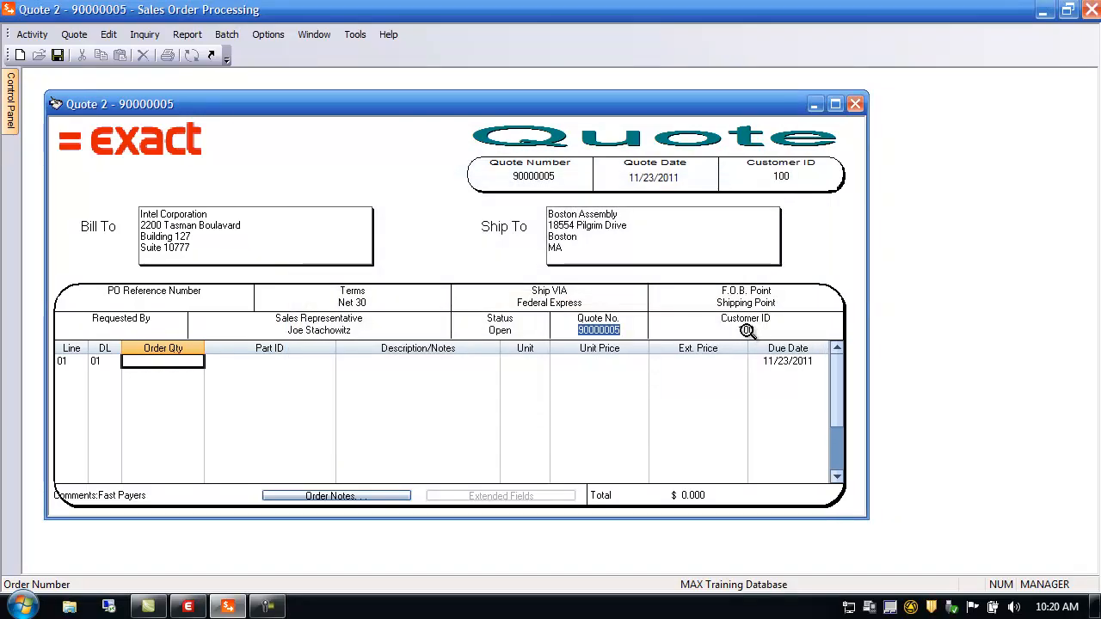
left_click(746, 330)
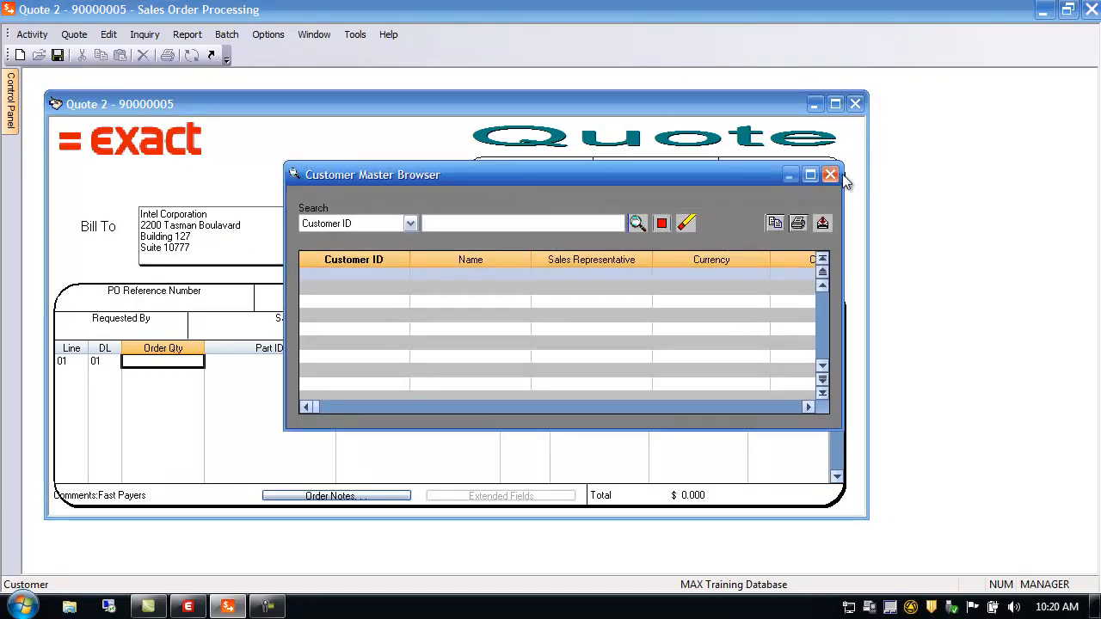
left_click(831, 175)
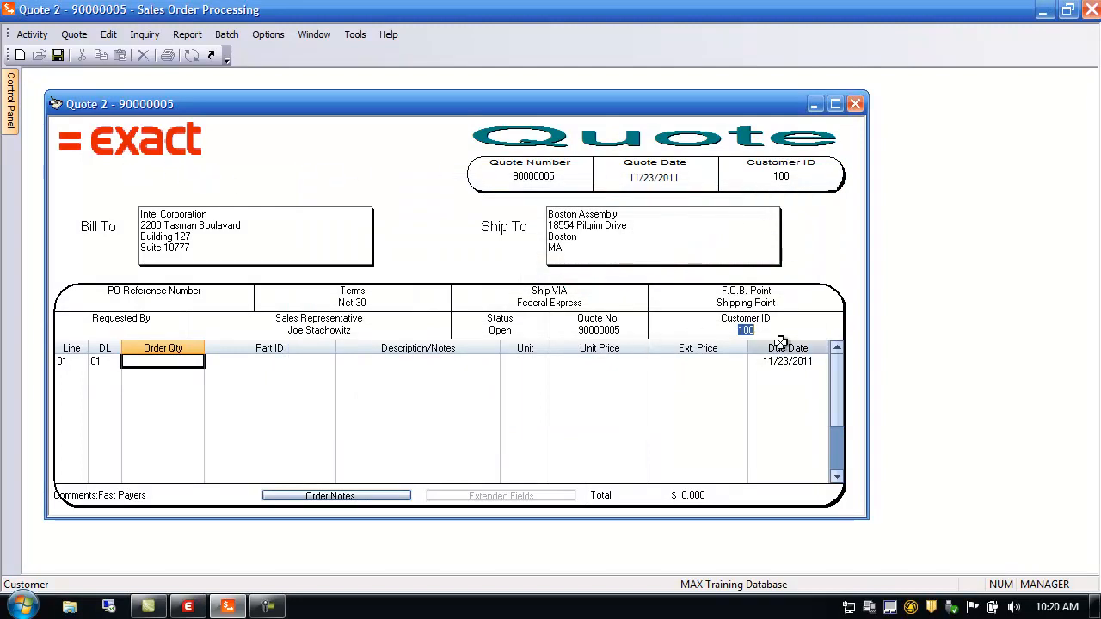
Step: View line 01's details (part 11000, PowerServe 2299, 10 units at 912.170), then close them
left_click(74, 363)
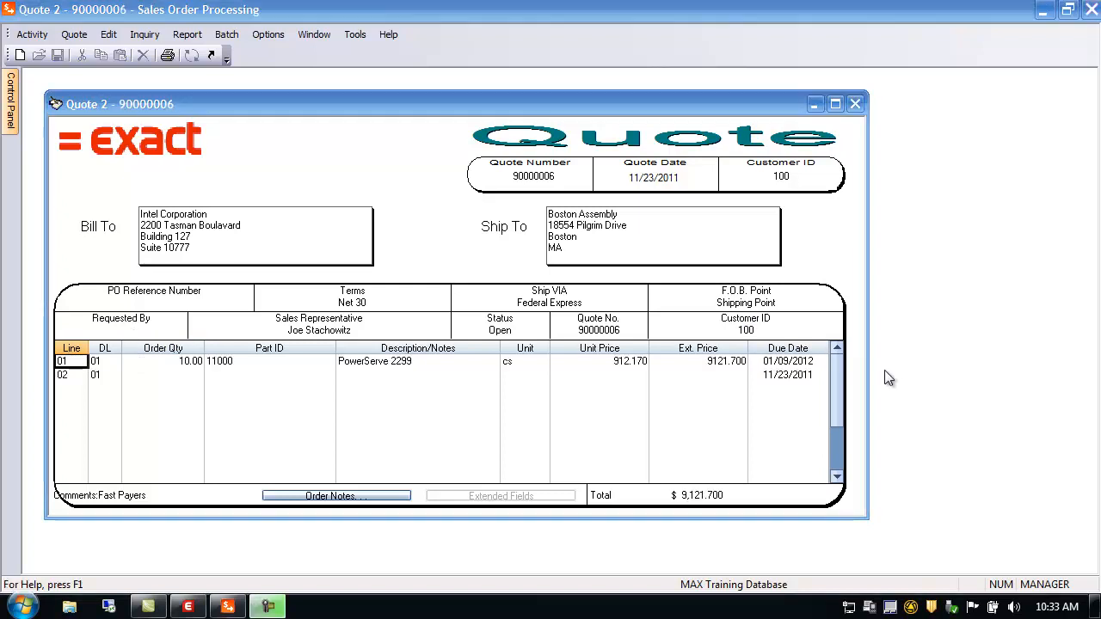
double_click(68, 362)
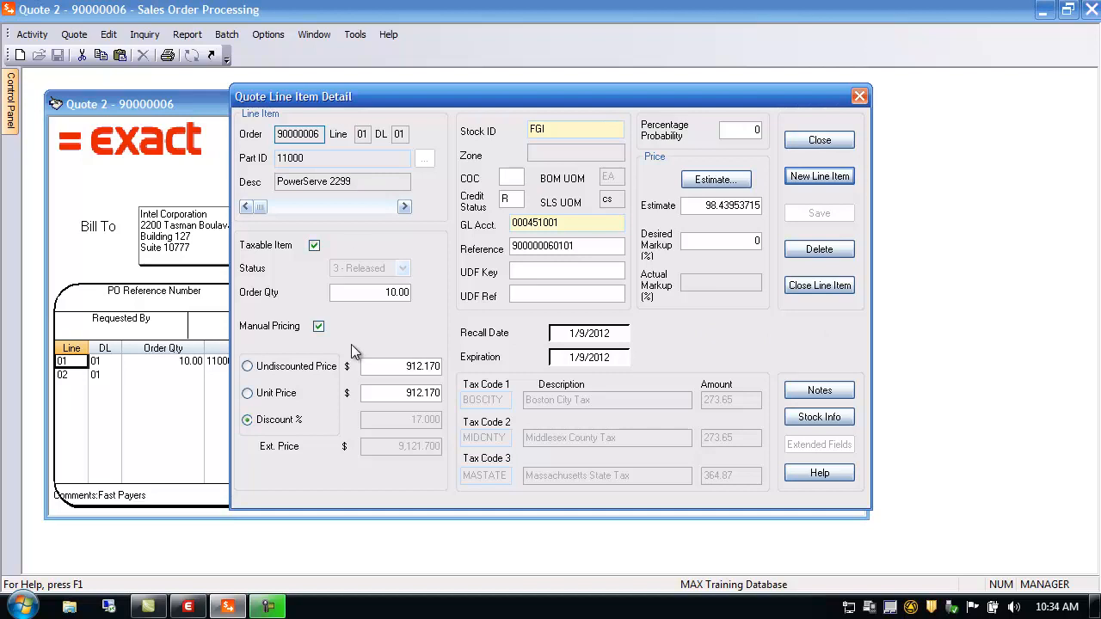
left_click(824, 140)
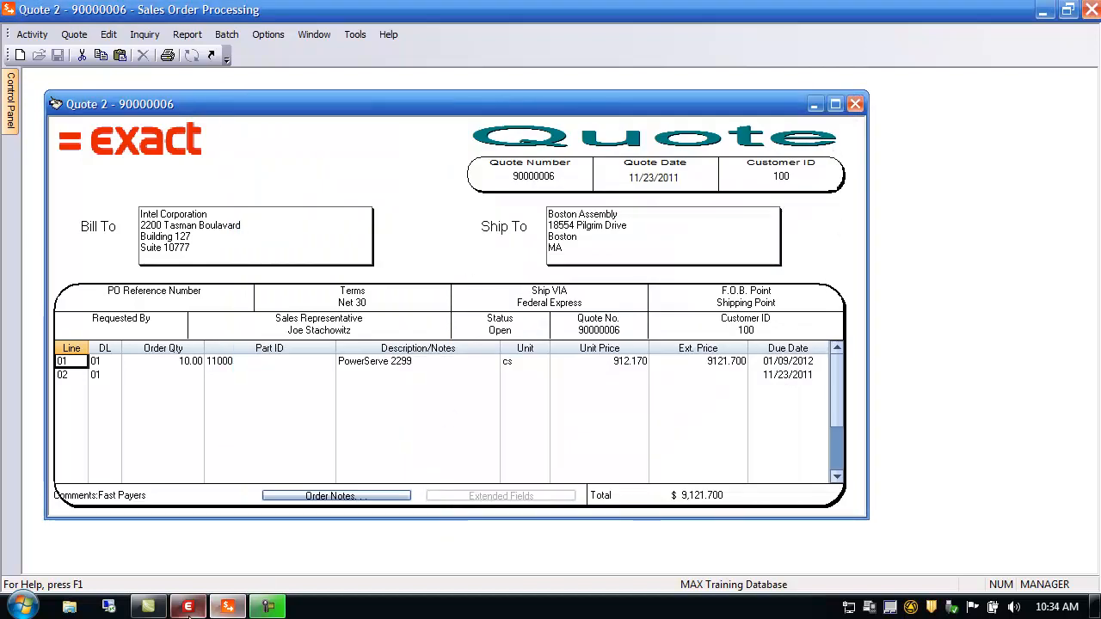
Step: Inspect the Sales Order key's Quick Order Entry setting in Configuration Editor, then return to quote 90000006
left_click(188, 608)
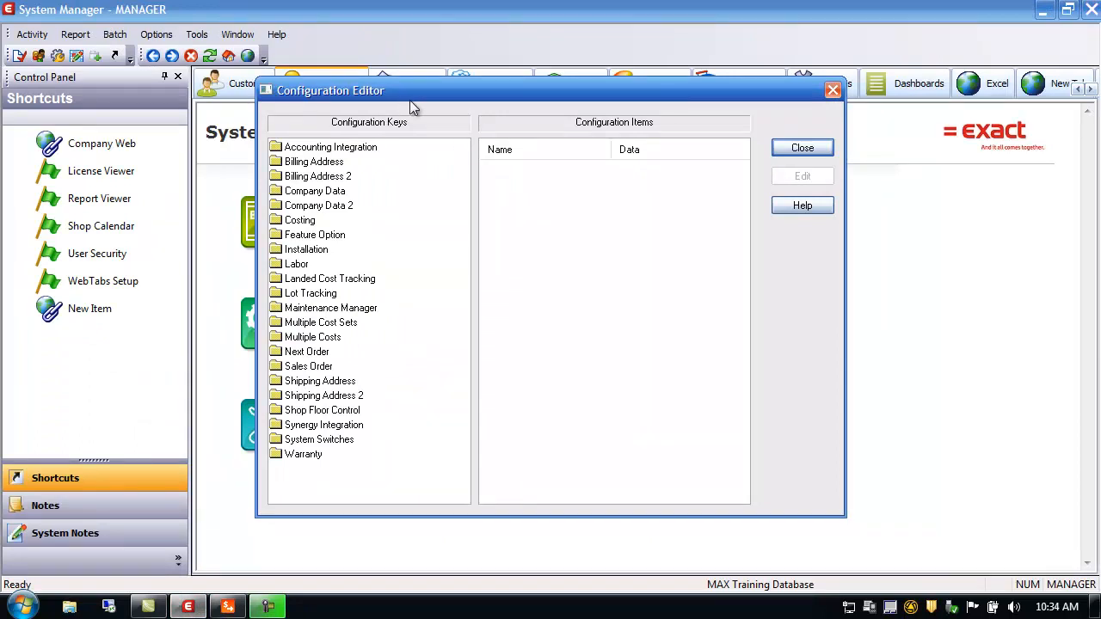
left_click(309, 367)
left_click_drag(740, 352, 747, 458)
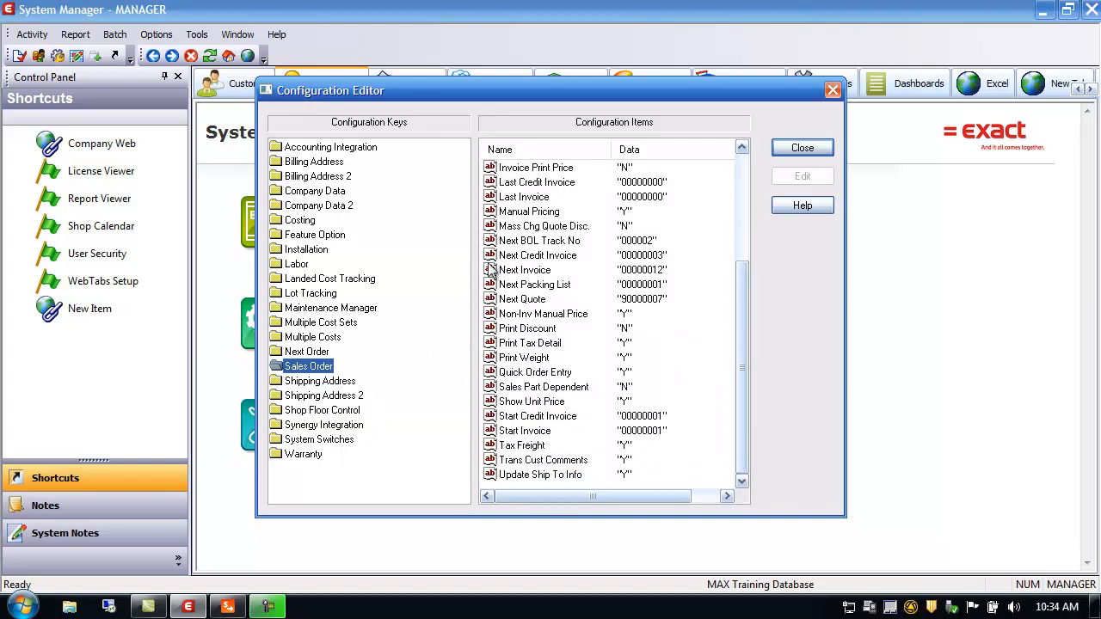
left_click(528, 375)
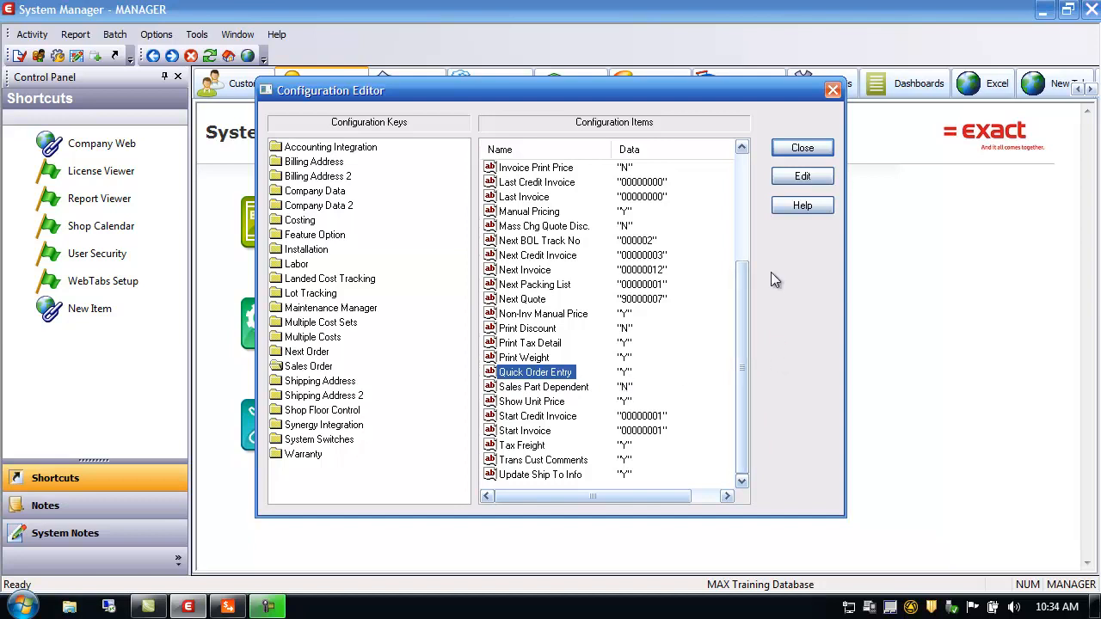
left_click(816, 148)
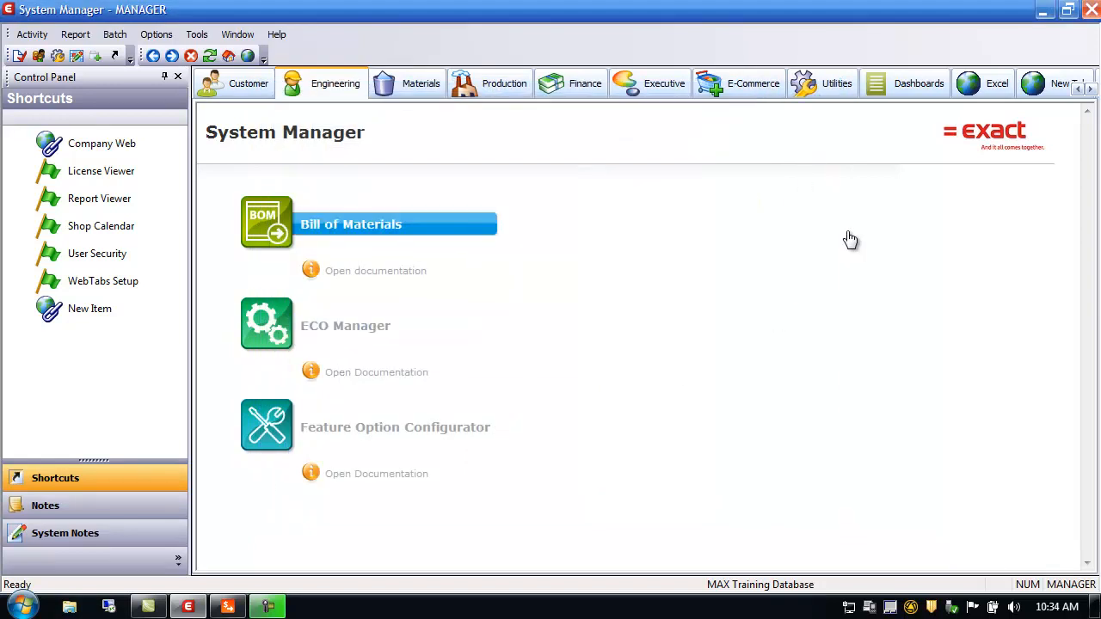
left_click(228, 608)
Step: Add quote line 02 with 10 units of part 11000 at 912.170, making the total $18,243.400
left_click(83, 377)
left_click(104, 375)
left_click(187, 376)
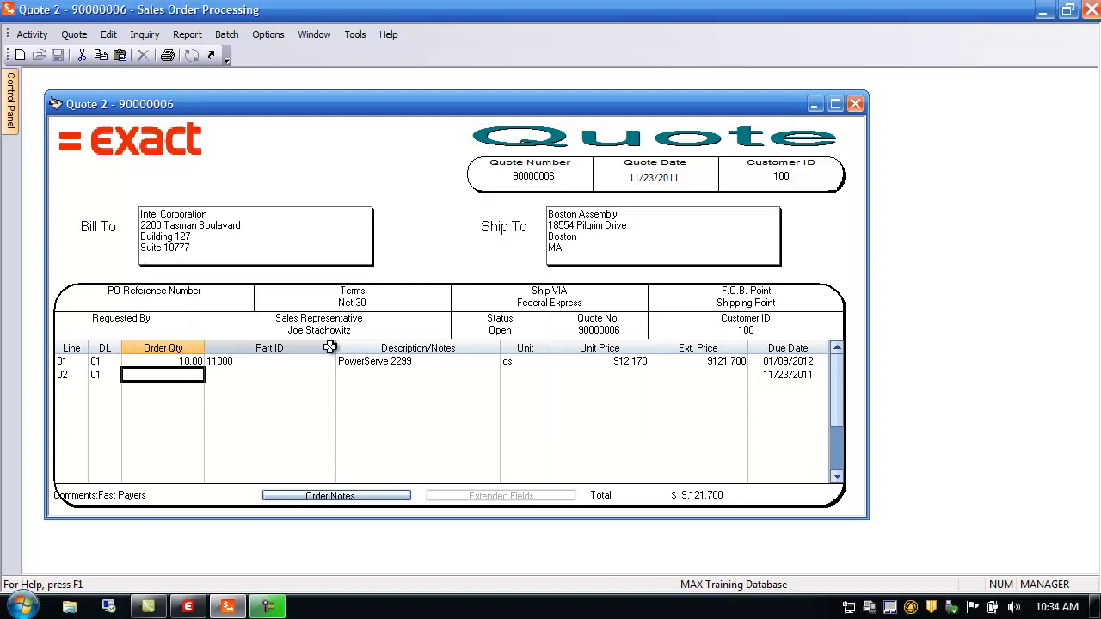
type("10")
key("Tab")
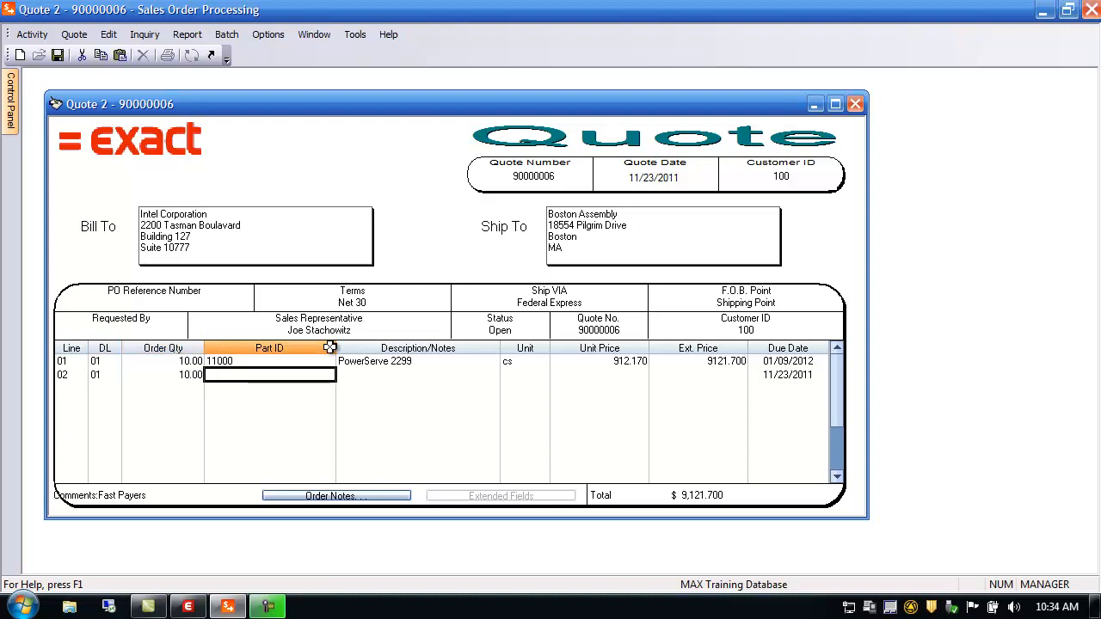
type("111")
type("0")
type("0")
key("Tab")
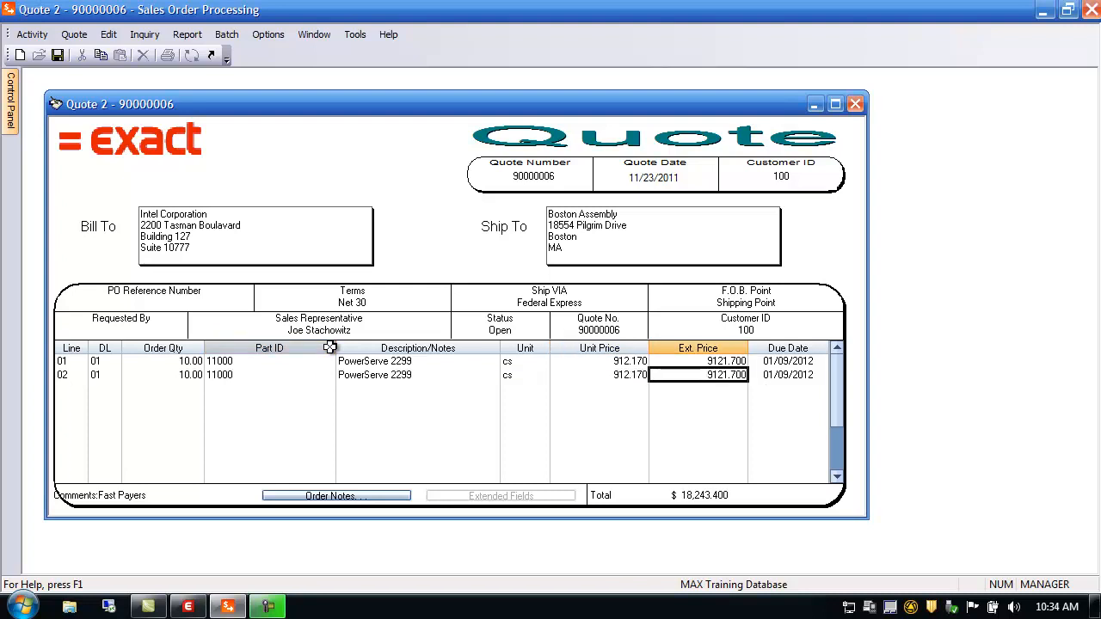
key("Tab")
key("Tab")
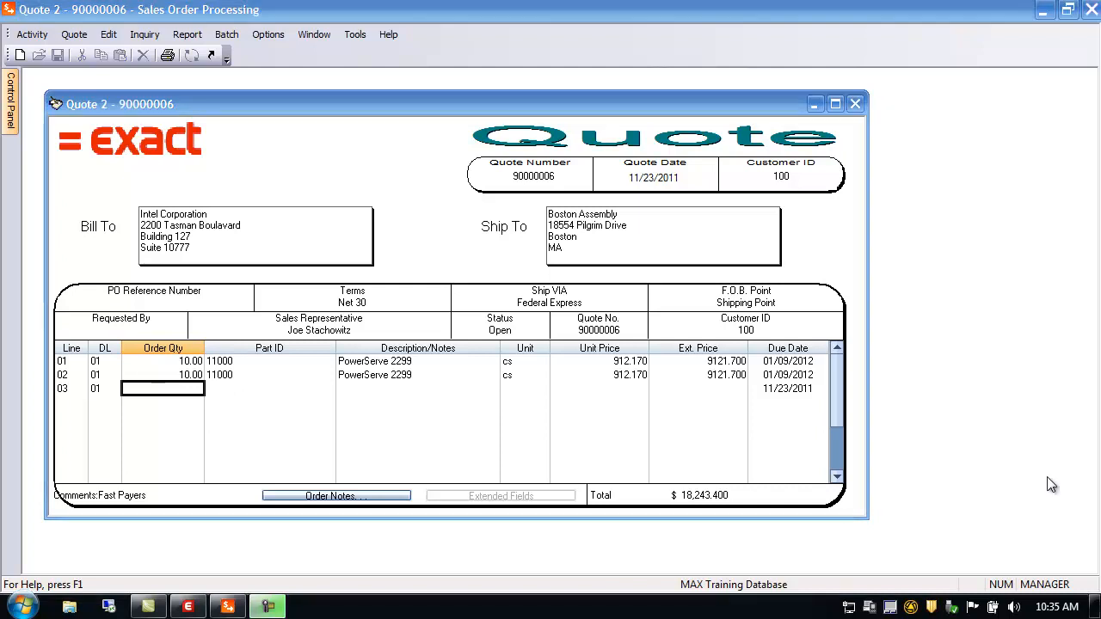
Step: Open quote line 01's Quote Line Item Detail and step through its detail records
double_click(69, 363)
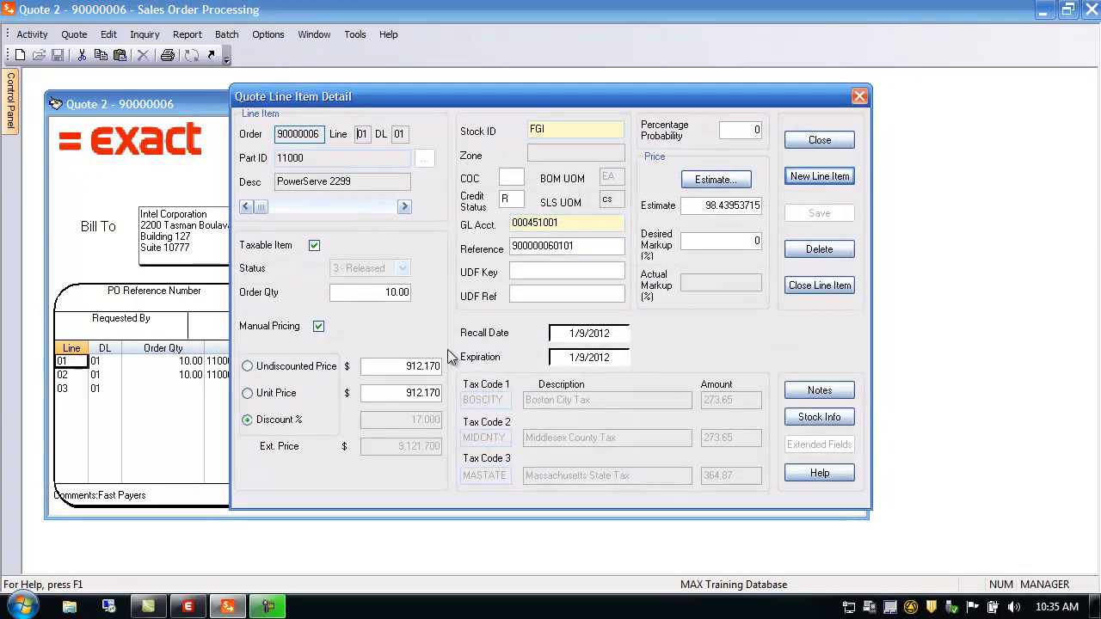
left_click(382, 205)
left_click_drag(392, 208, 258, 207)
left_click(406, 207)
left_click_drag(394, 207, 357, 212)
Step: Check the FGI stock room browser and review the line's probability and reference fields
double_click(549, 129)
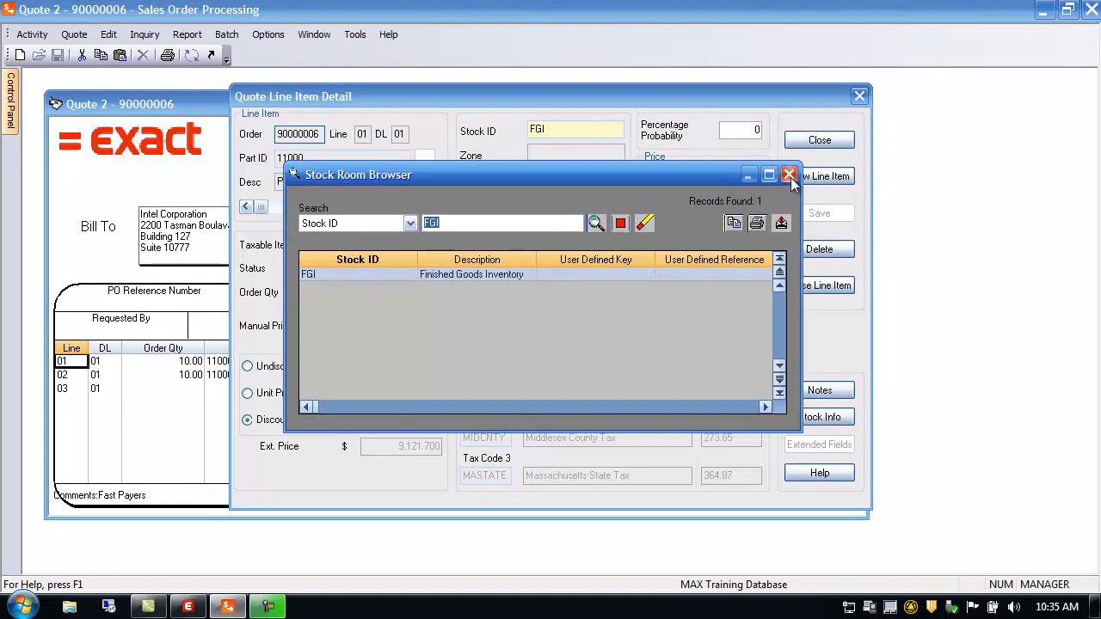
left_click(788, 176)
left_click(738, 133)
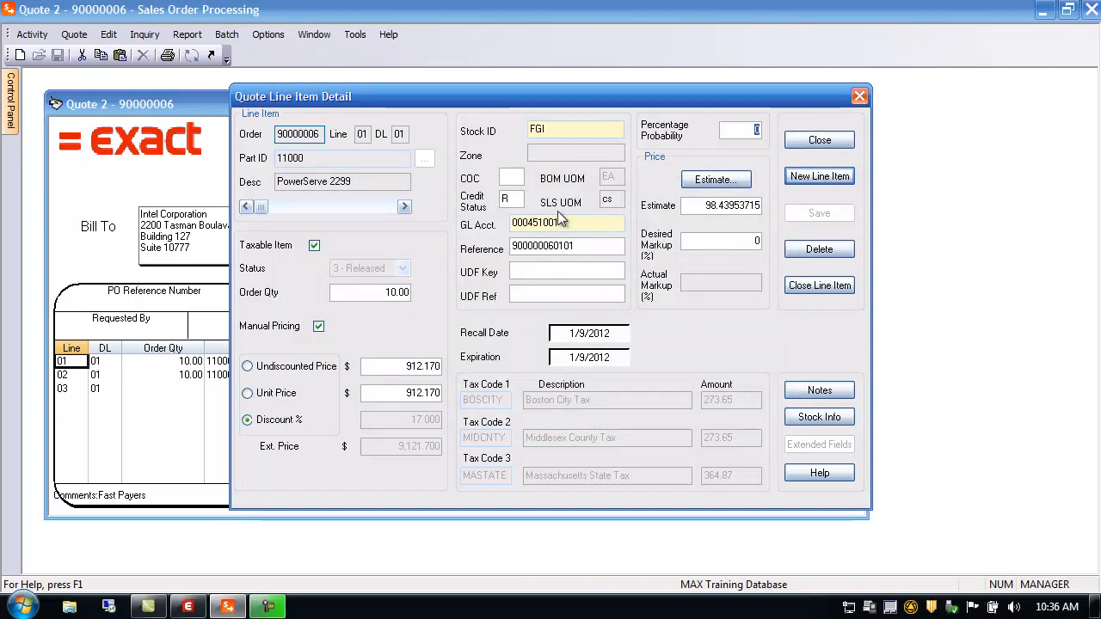
left_click(585, 248)
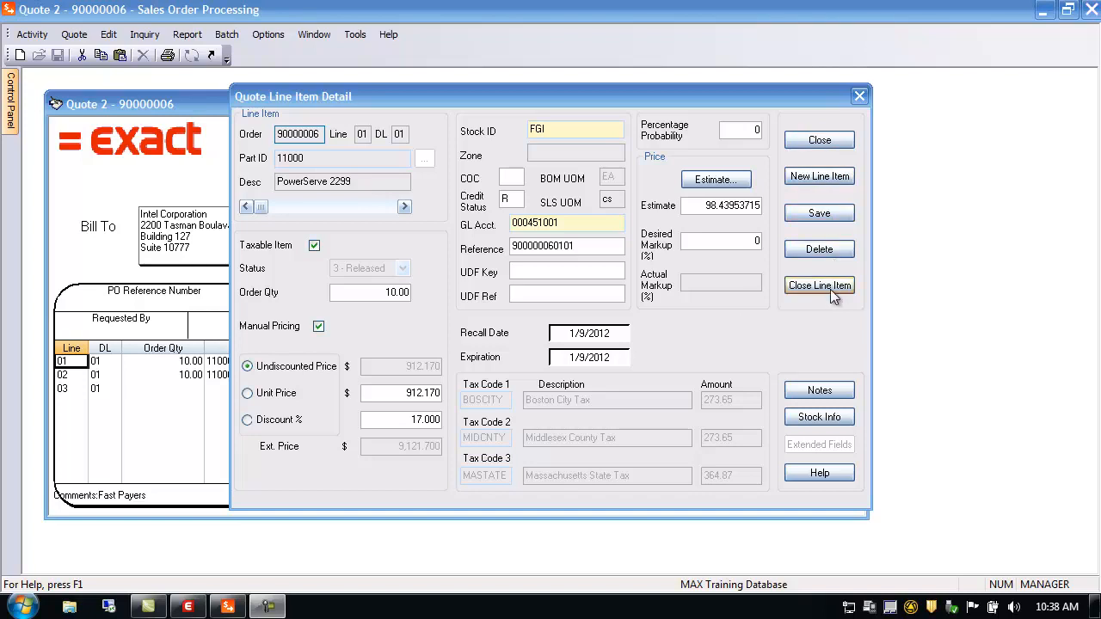
Step: Review line 01's part and sales-order notes and part 11000's stock availability
left_click(821, 391)
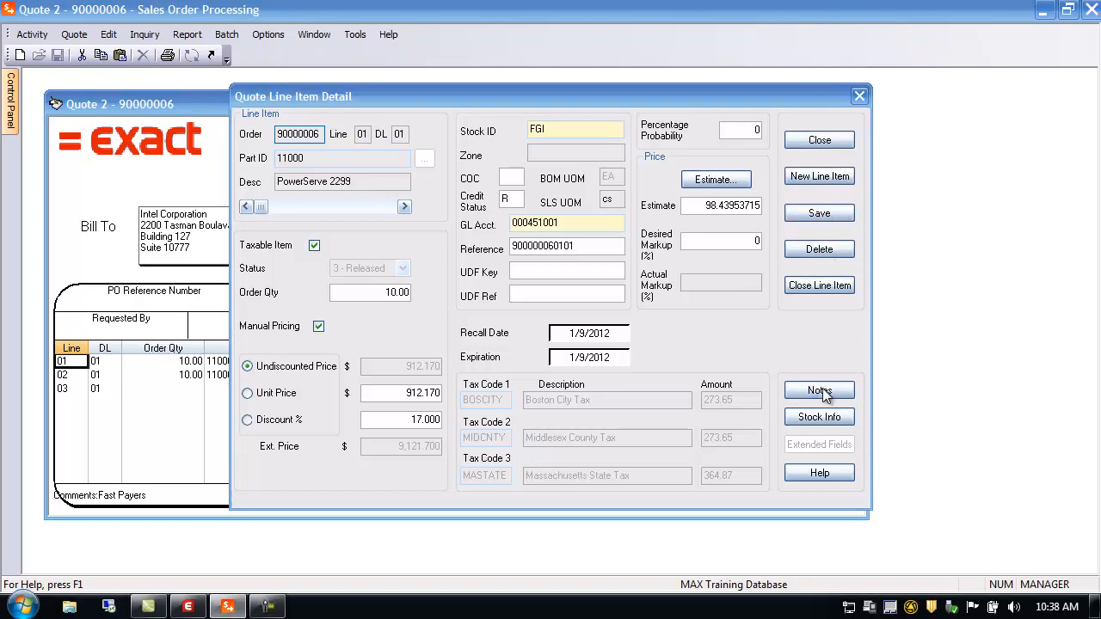
left_click(646, 163)
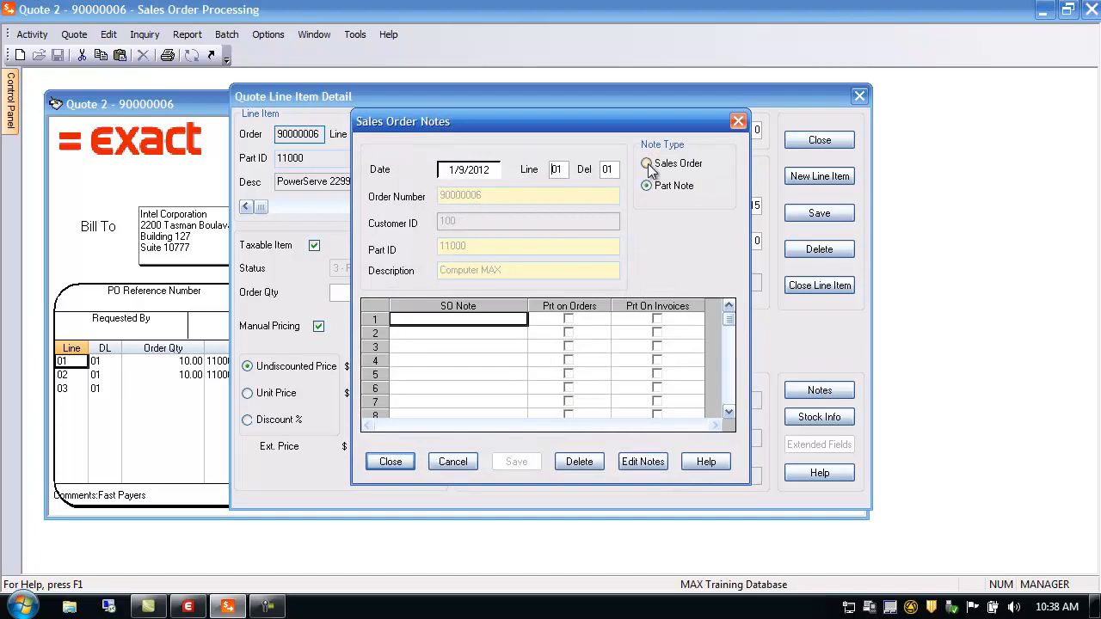
left_click(647, 186)
left_click(453, 461)
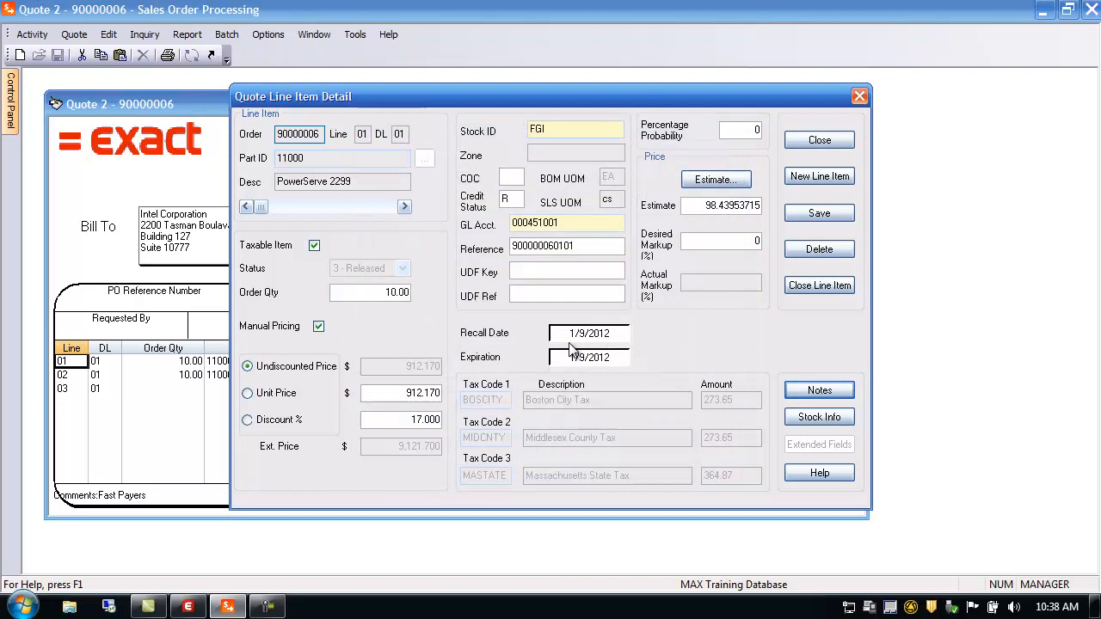
left_click(829, 419)
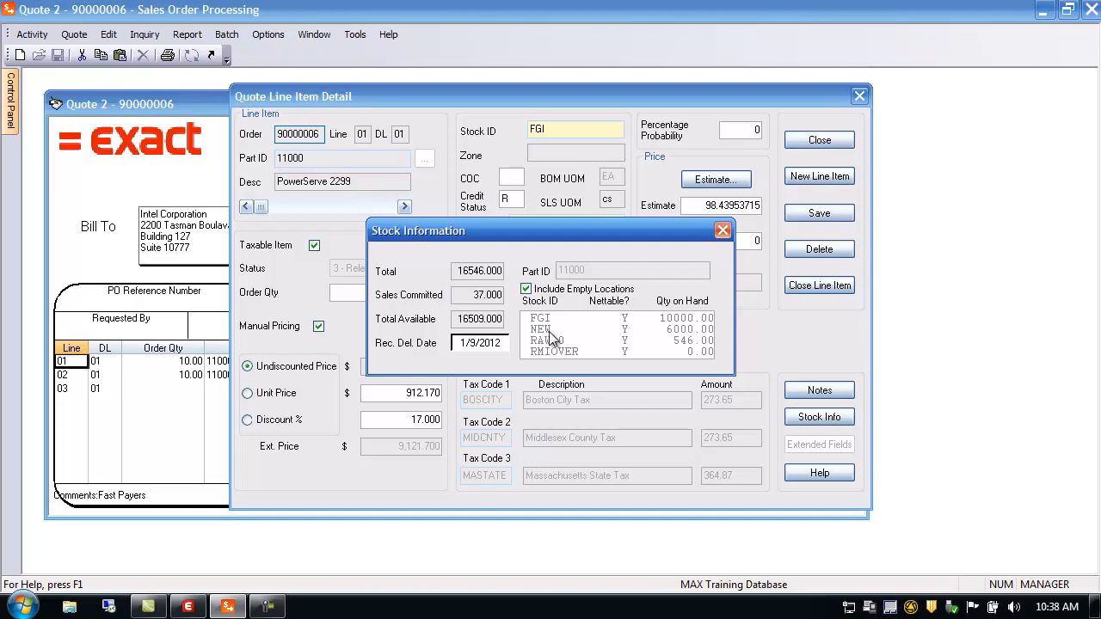
double_click(468, 294)
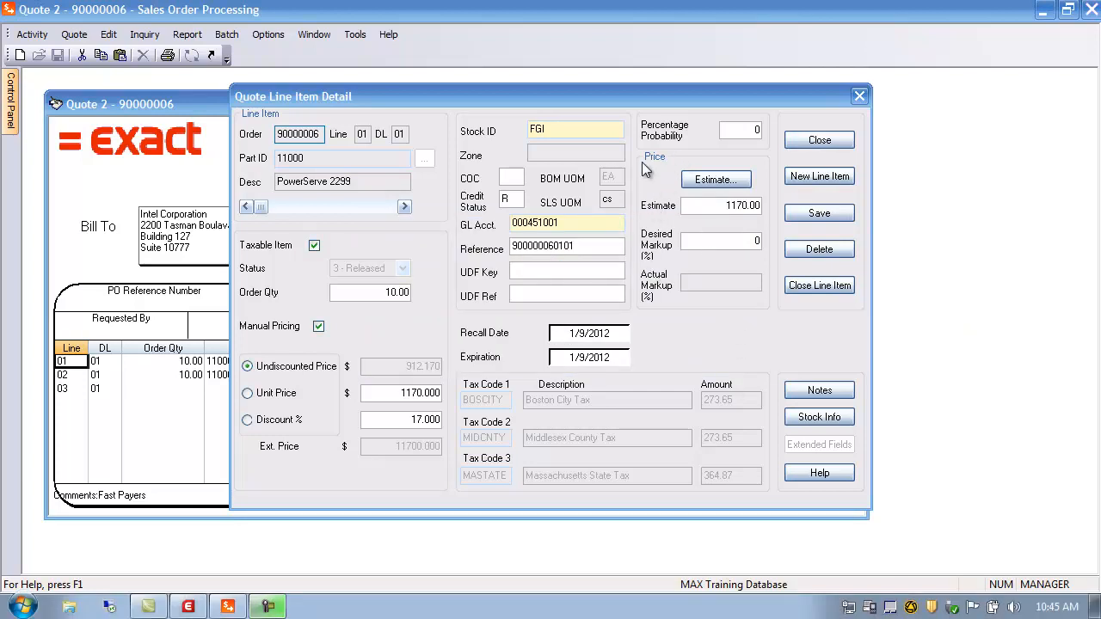
Step: Load part 11000's BOM and routing into the line's estimate, giving a 78.00 total
left_click(714, 181)
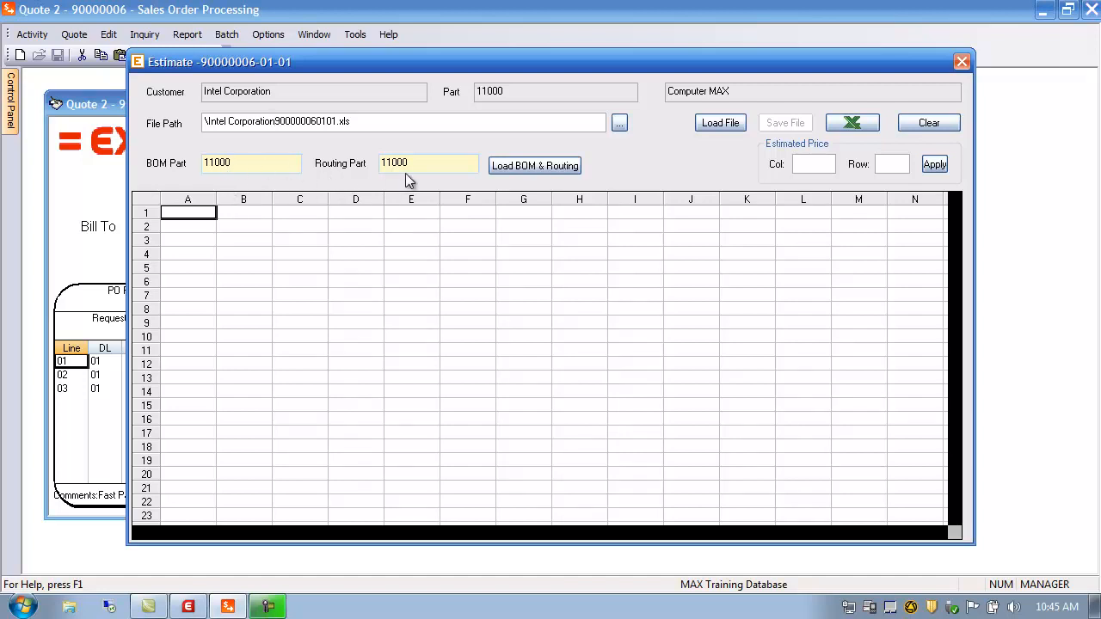
left_click(510, 166)
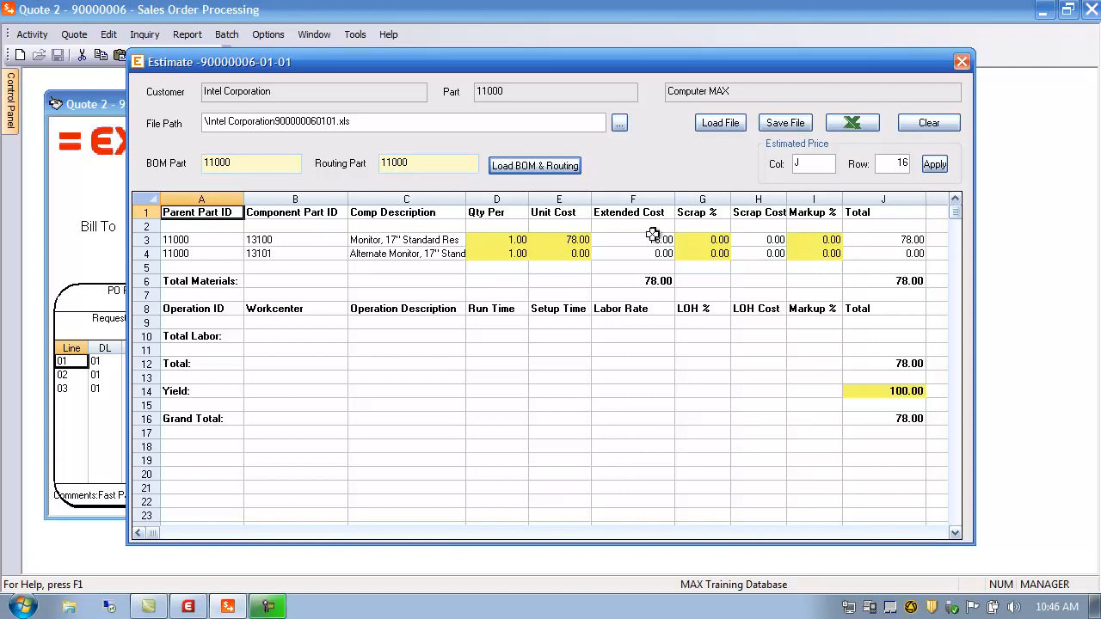
Step: Review the monitor components' quantities, 78.00 unit cost and total materials in the estimate
left_click(190, 239)
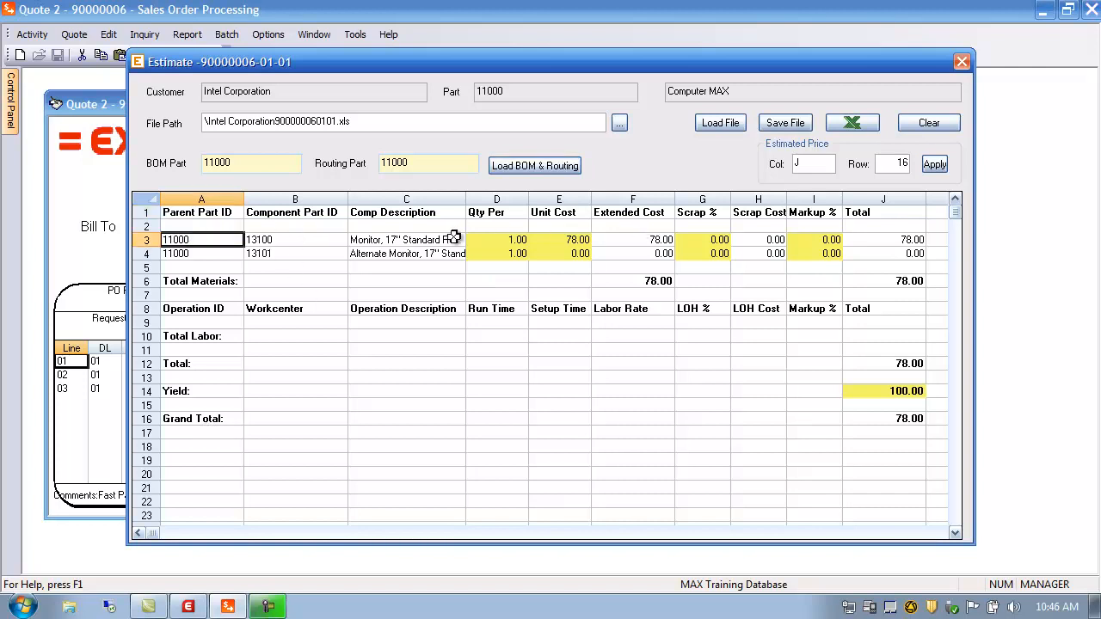
left_click(484, 243)
left_click(514, 256)
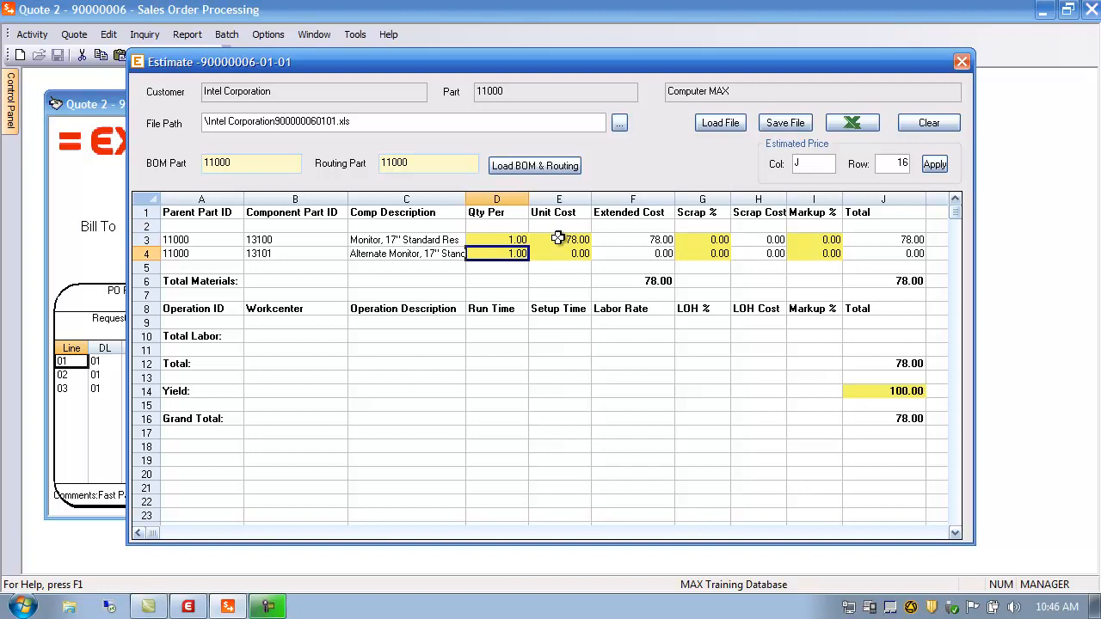
left_click(559, 241)
left_click(562, 253)
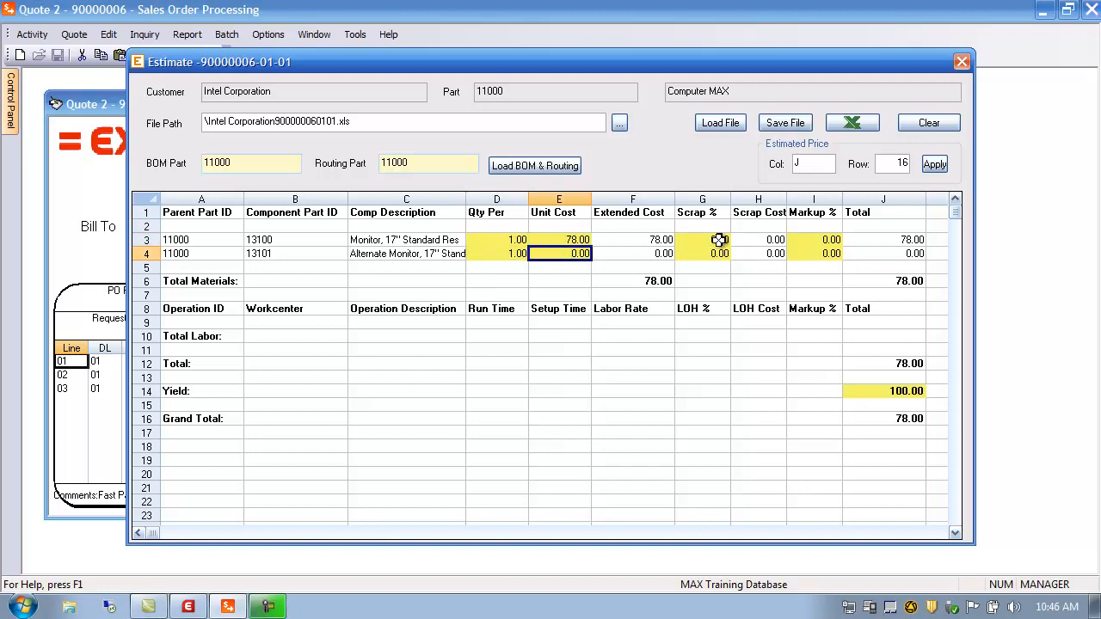
left_click(903, 281)
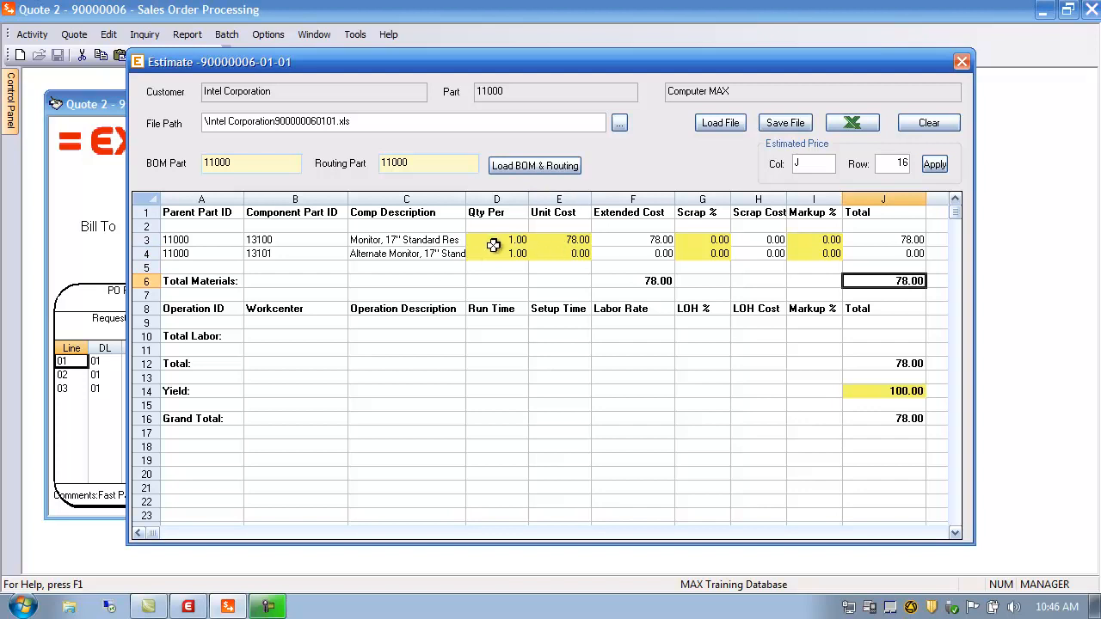
Step: Change the monitor quantity to 12, bringing materials to 936.00, and save the estimate
left_click(494, 246)
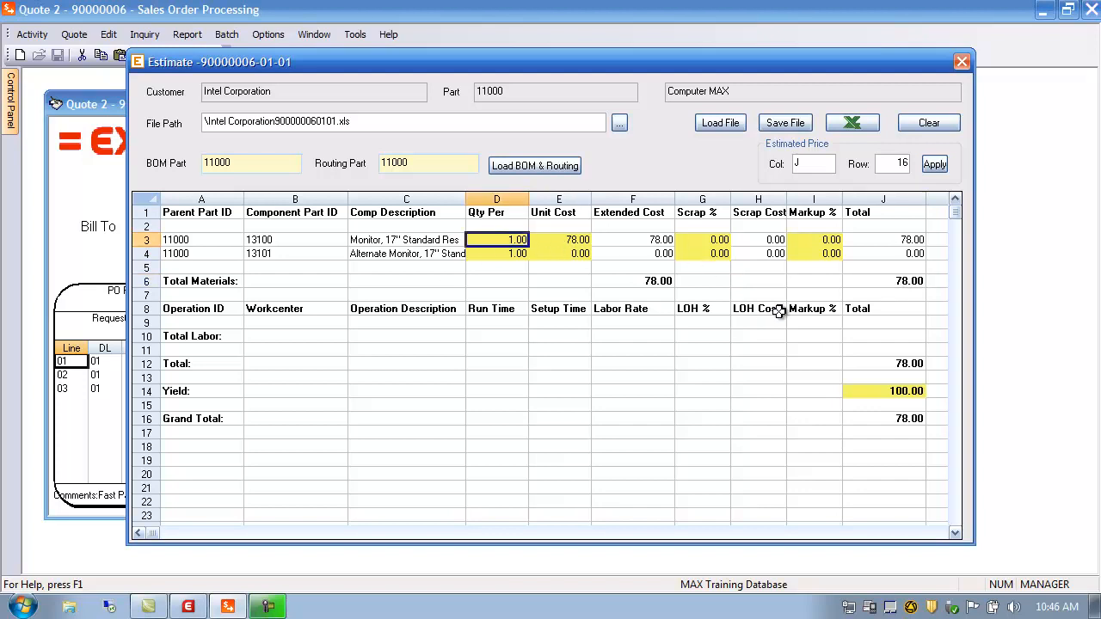
type("12")
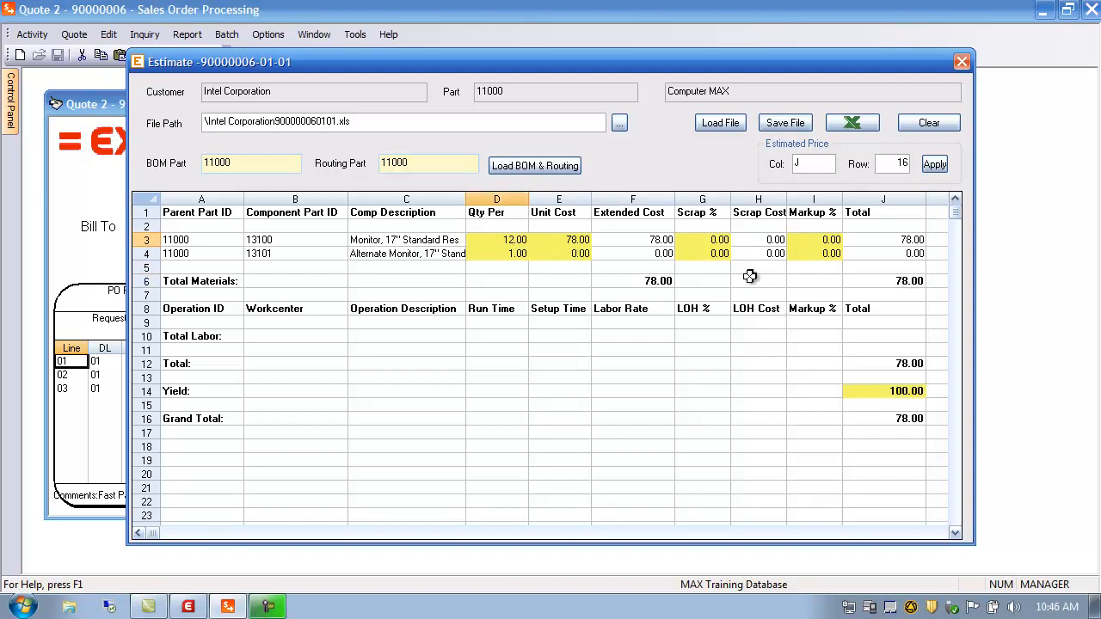
left_click(639, 240)
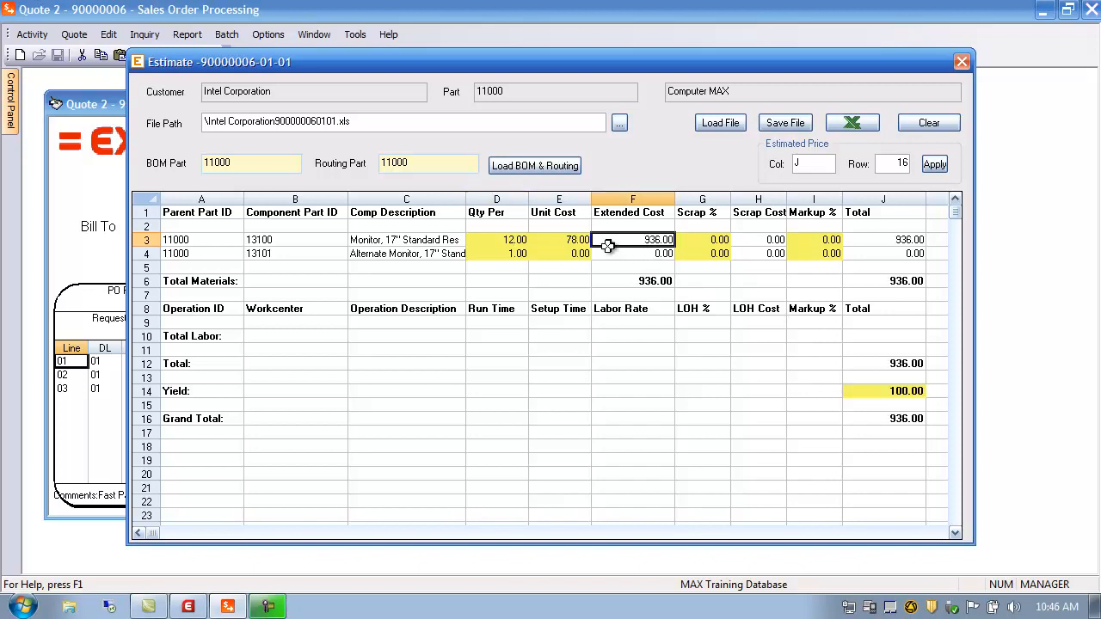
left_click(891, 281)
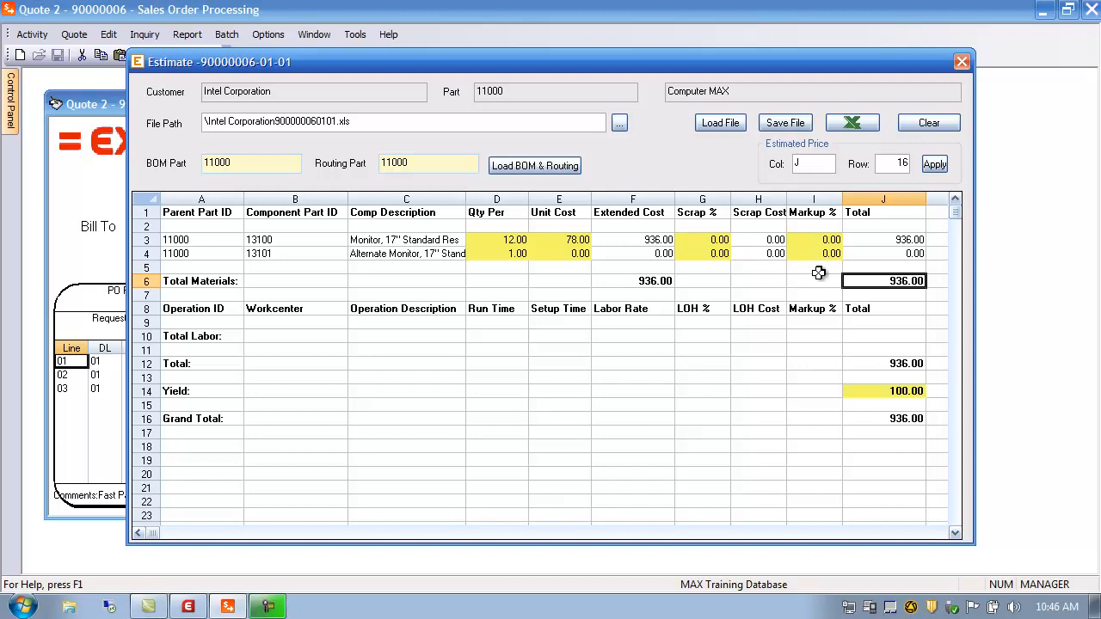
left_click(798, 124)
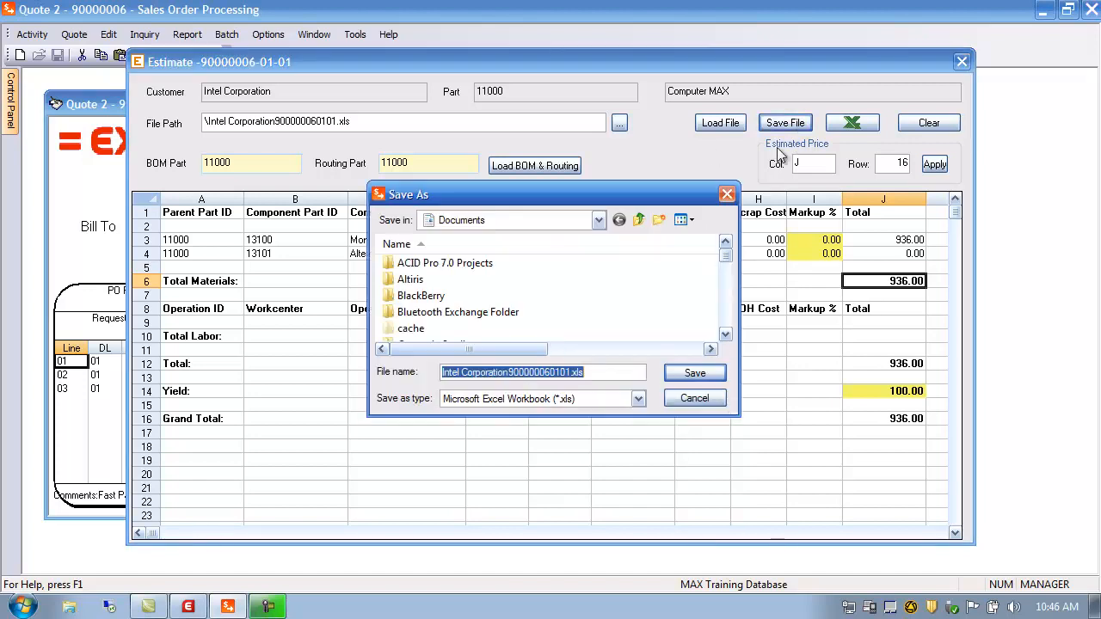
left_click(679, 380)
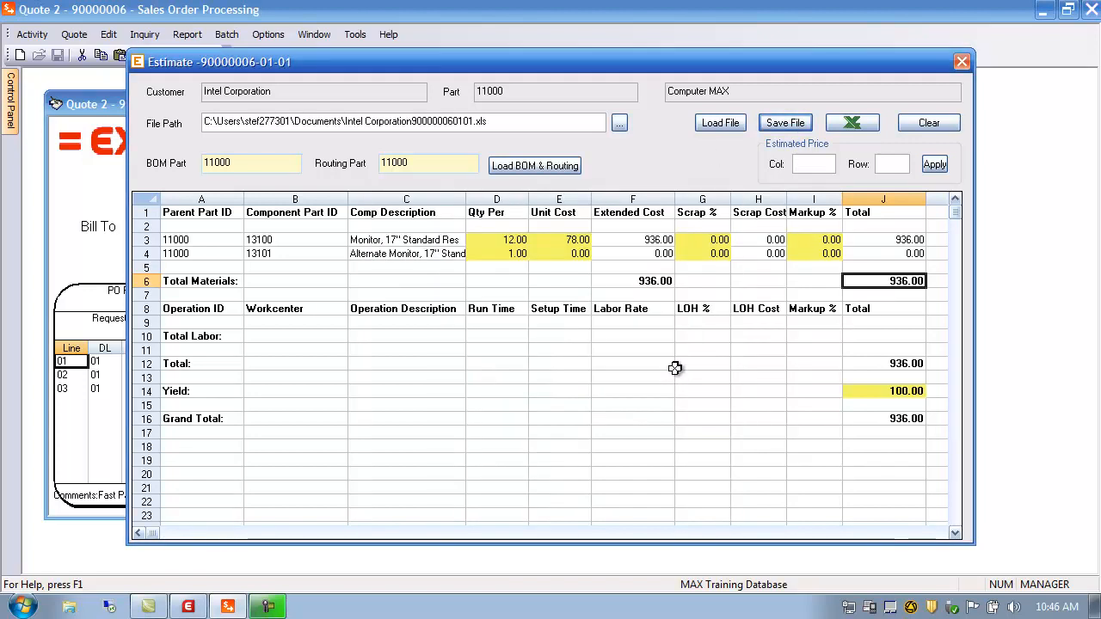
Step: Save the Intel Corporation estimate workbook totalling 936.00 in Excel, then close Excel
left_click(858, 126)
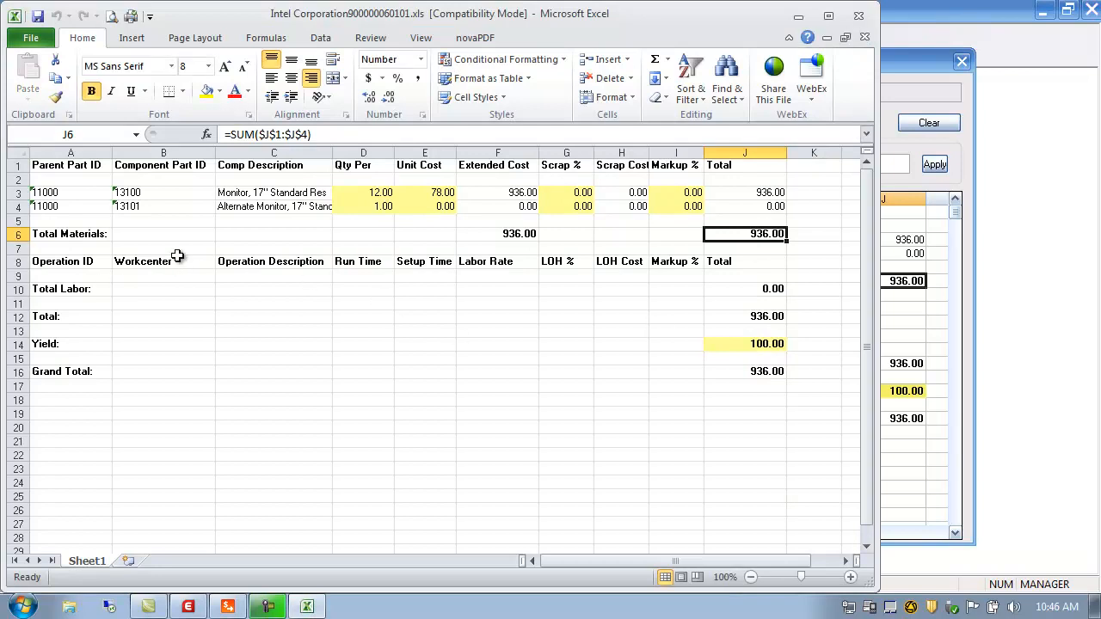
left_click(37, 16)
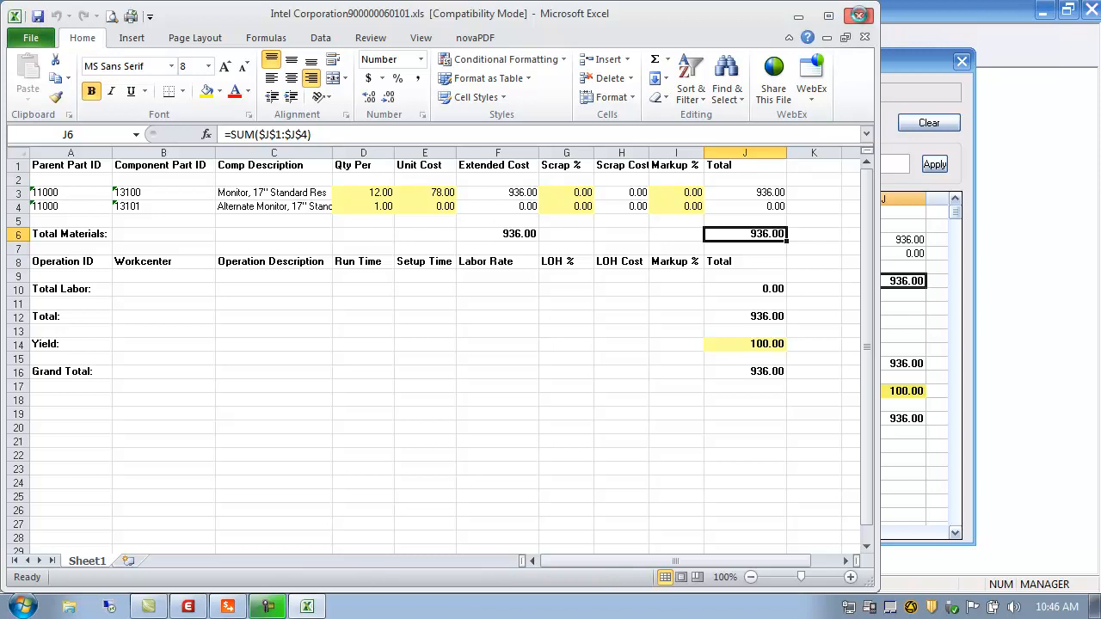
left_click(862, 19)
left_click(810, 164)
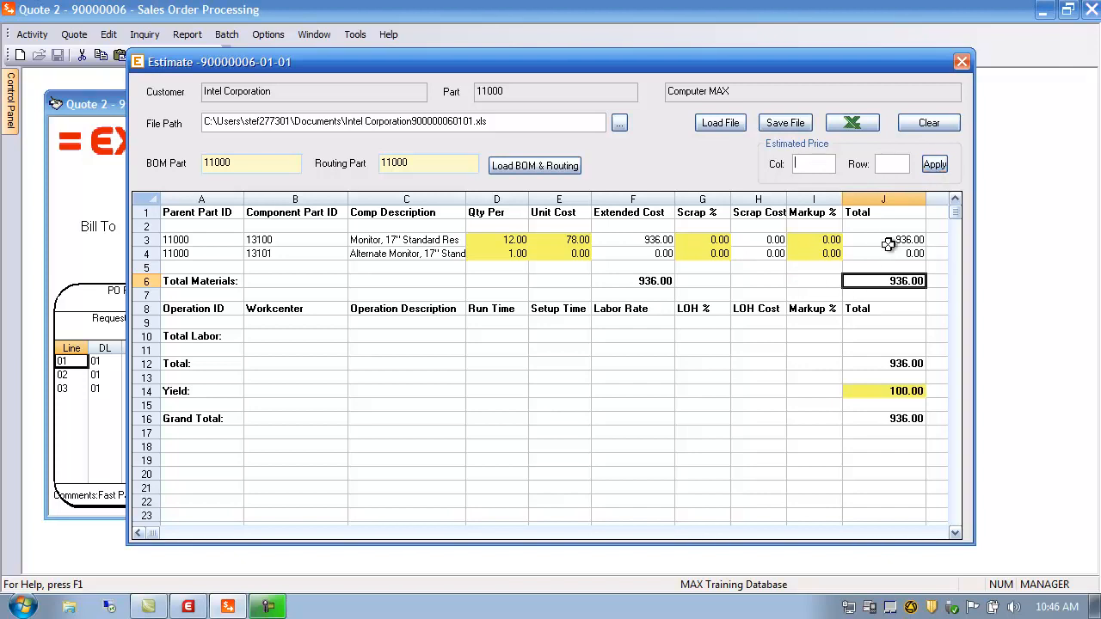
Step: Inspect the Total Materials cell J6 and the labor row in the estimate
left_click(213, 281)
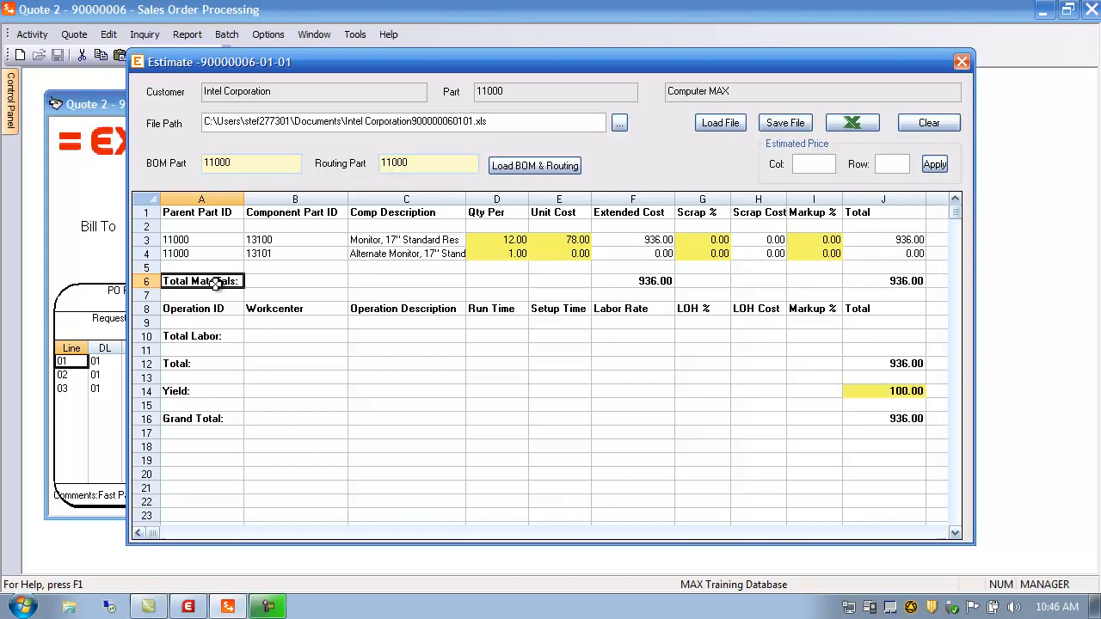
left_click(144, 284)
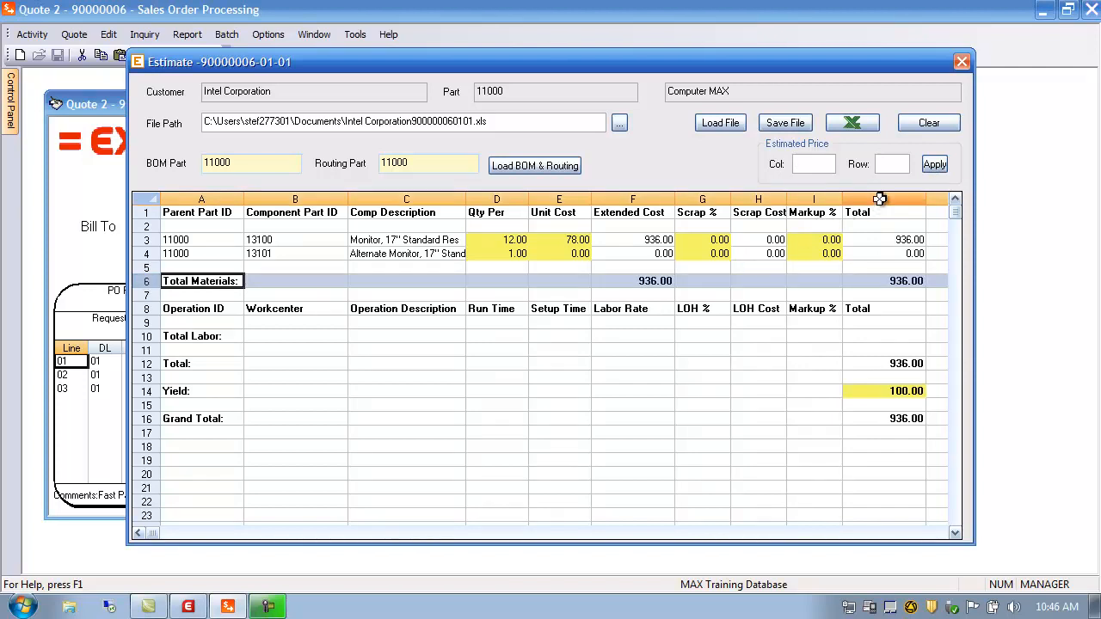
left_click(880, 198)
left_click(887, 282)
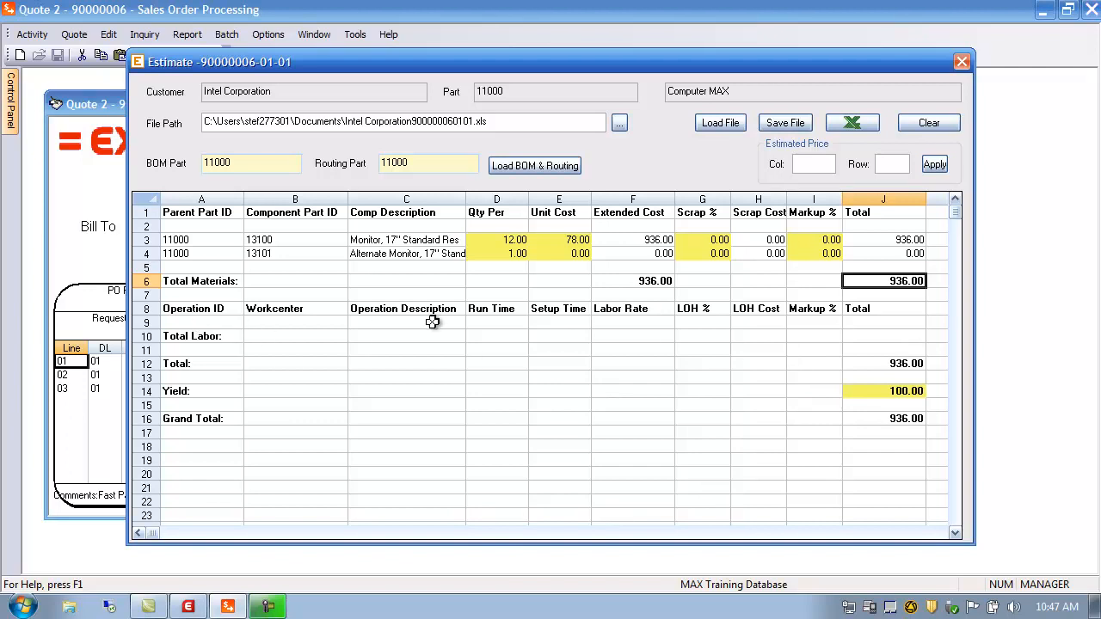
left_click(214, 325)
left_click(303, 322)
left_click(395, 322)
Step: Point the estimated price at the 936.00 Grand Total in column J, row 16
left_click(423, 166)
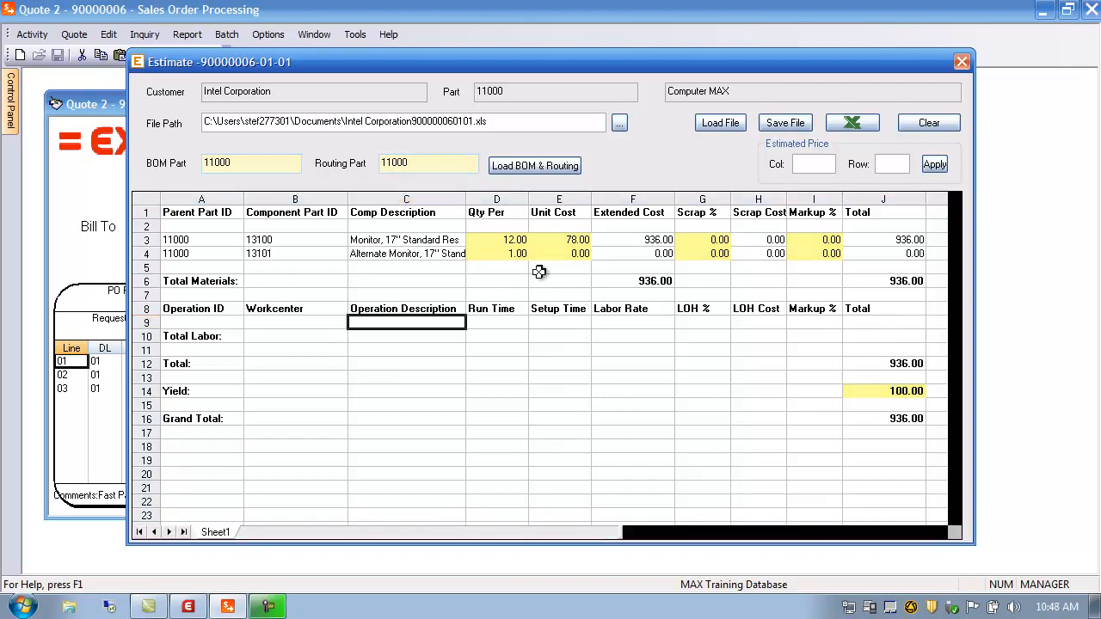
left_click(905, 282)
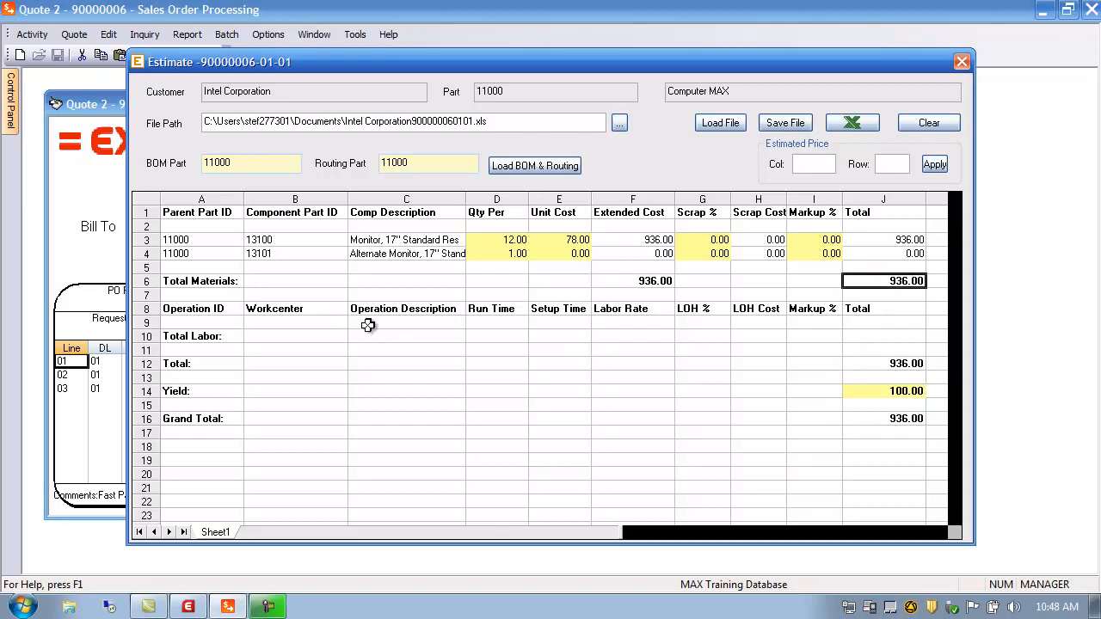
left_click(888, 394)
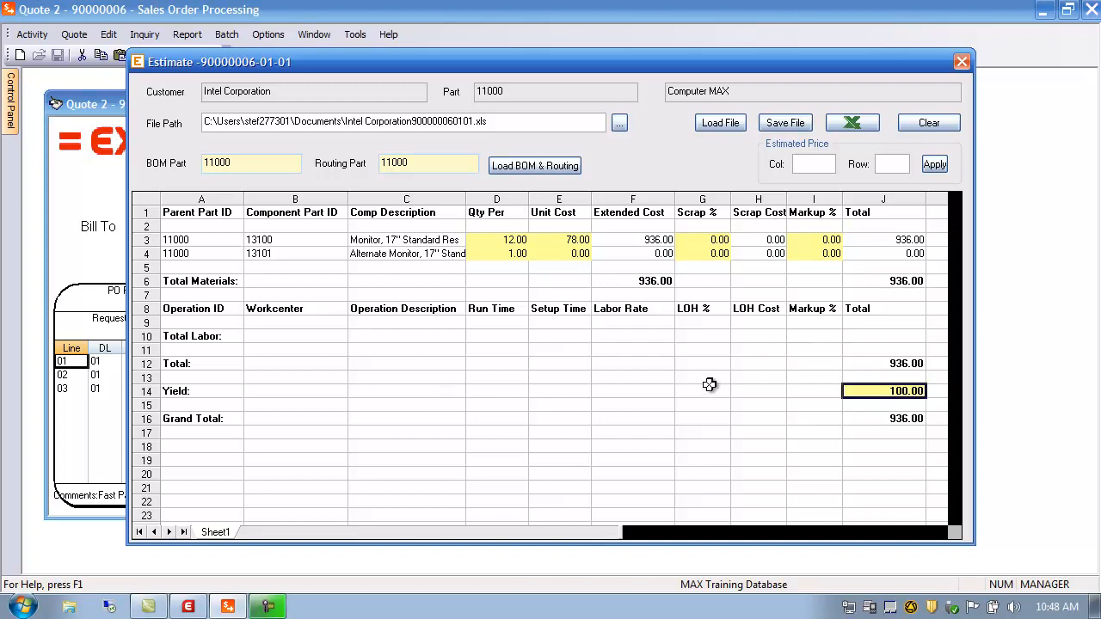
left_click(805, 162)
left_click(897, 420)
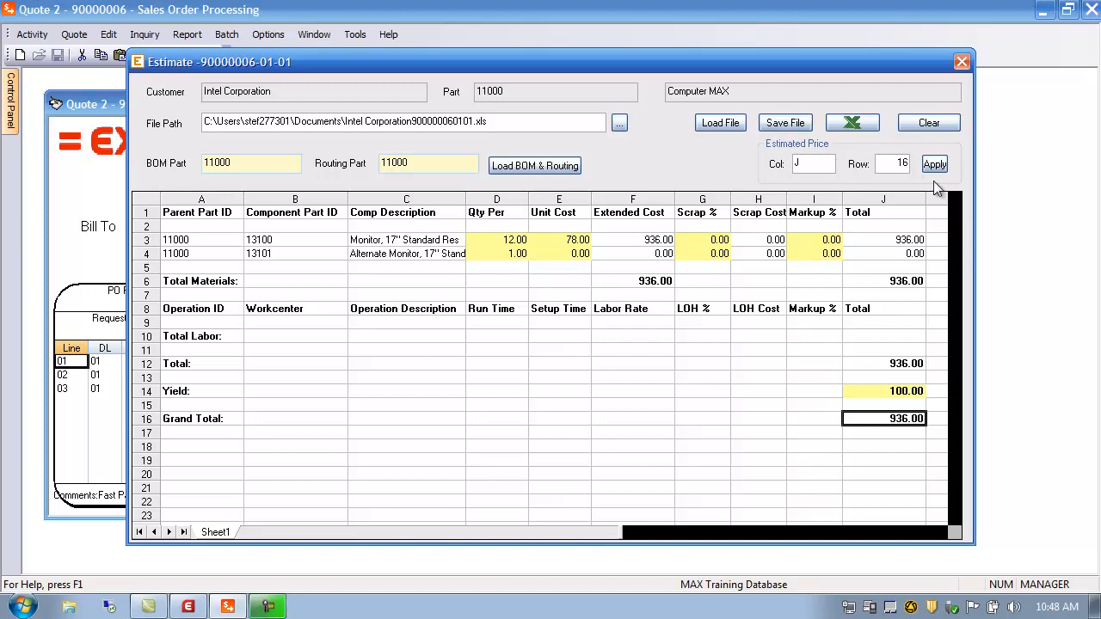
Step: Apply the 936.00 estimate with a 100% markup for 1872.000 each, then save and close
left_click(935, 165)
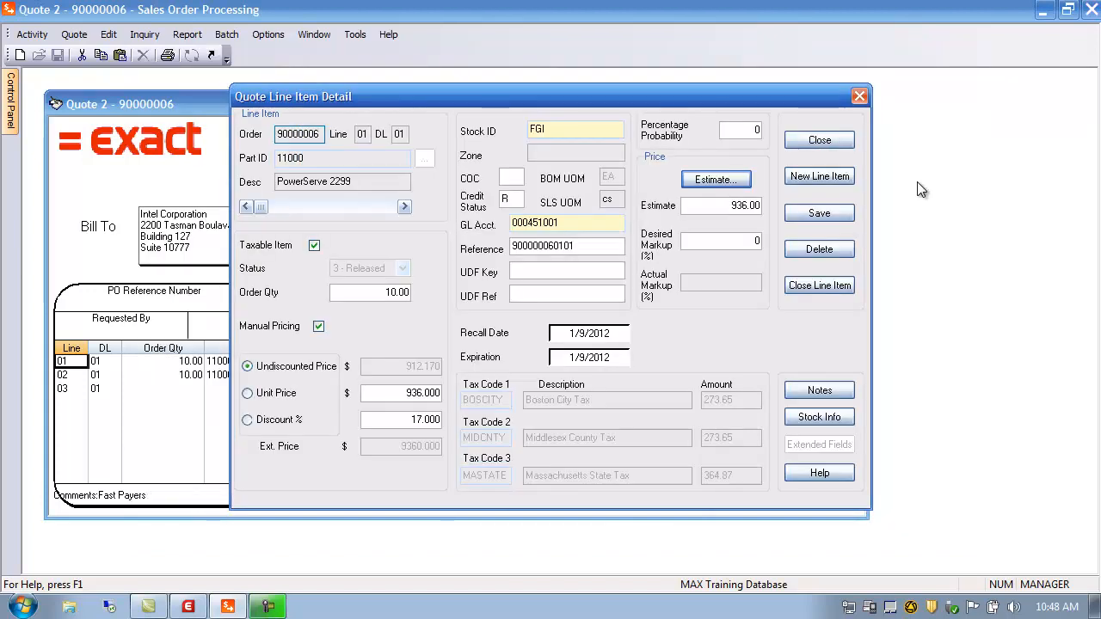
left_click_drag(723, 208, 781, 206)
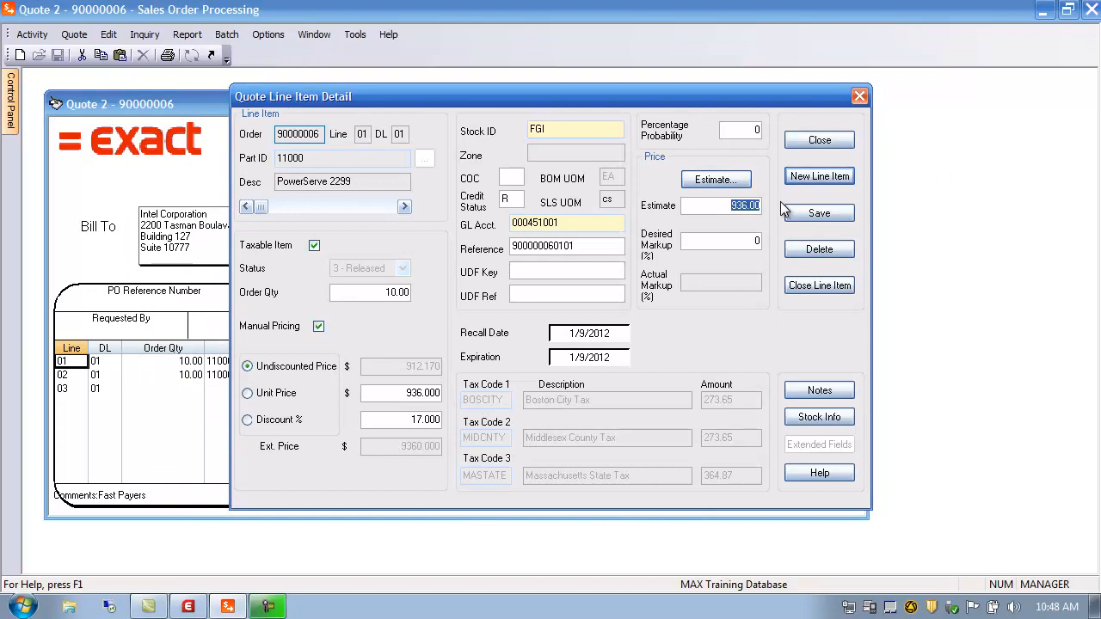
left_click_drag(738, 241, 772, 240)
type("100")
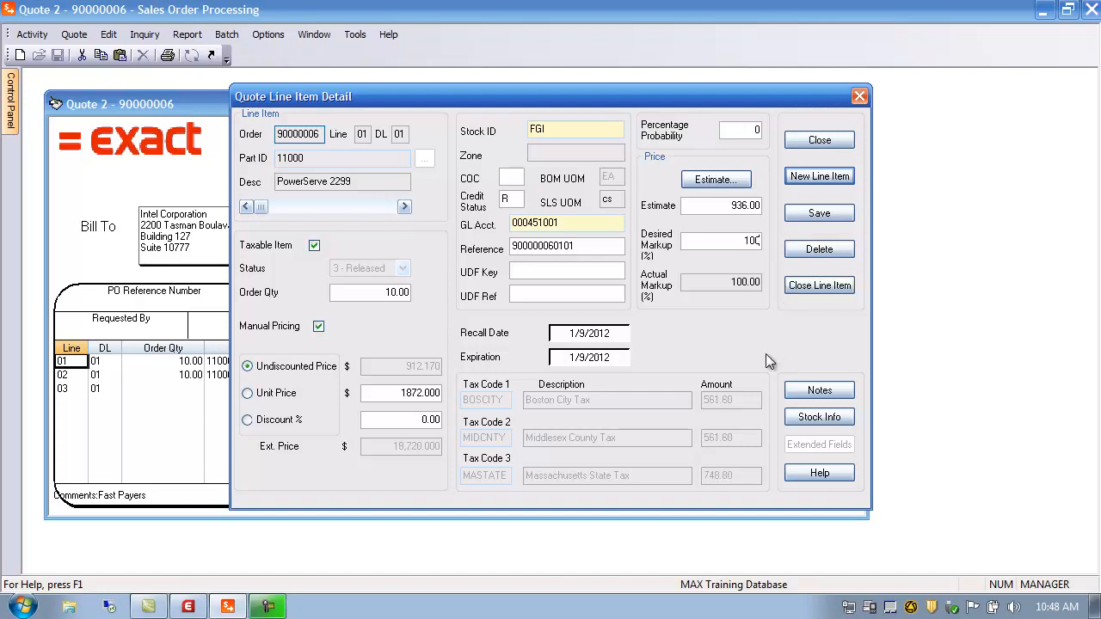
left_click(819, 214)
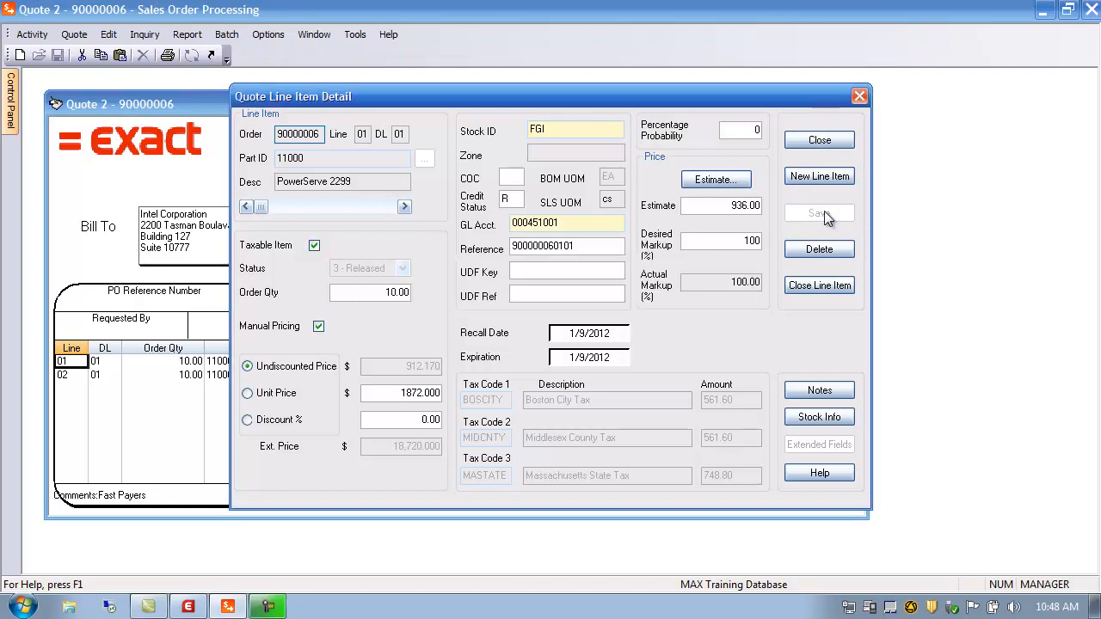
left_click(821, 141)
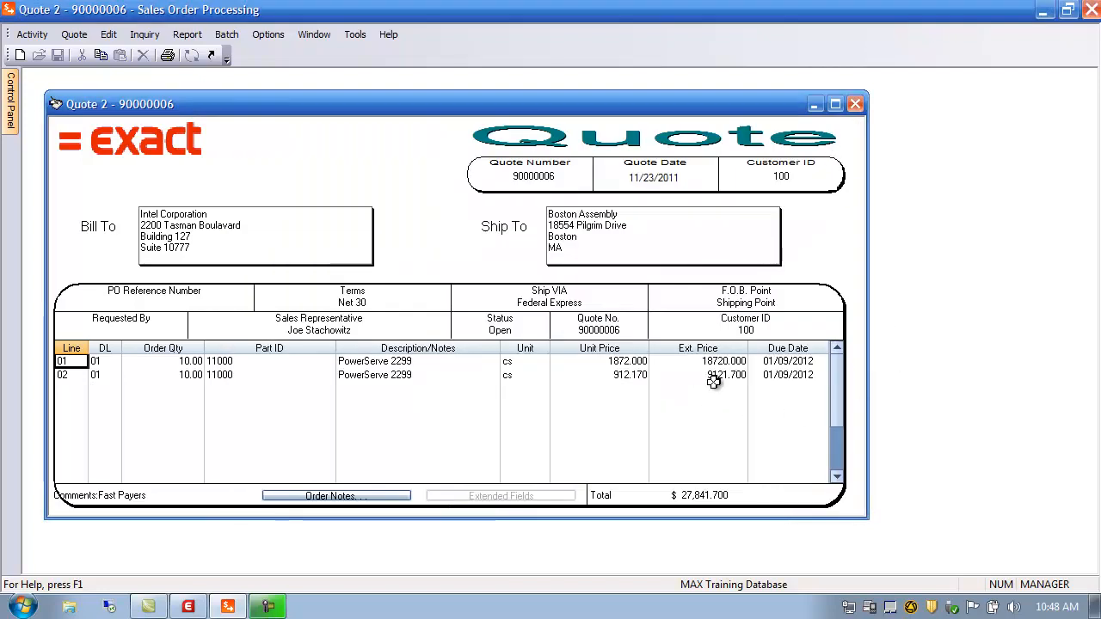
Step: Select quote line 01, now extended at 55,920.000, and open its Quote Line Item Detail
left_click(93, 363)
left_click(74, 360)
left_click(95, 362)
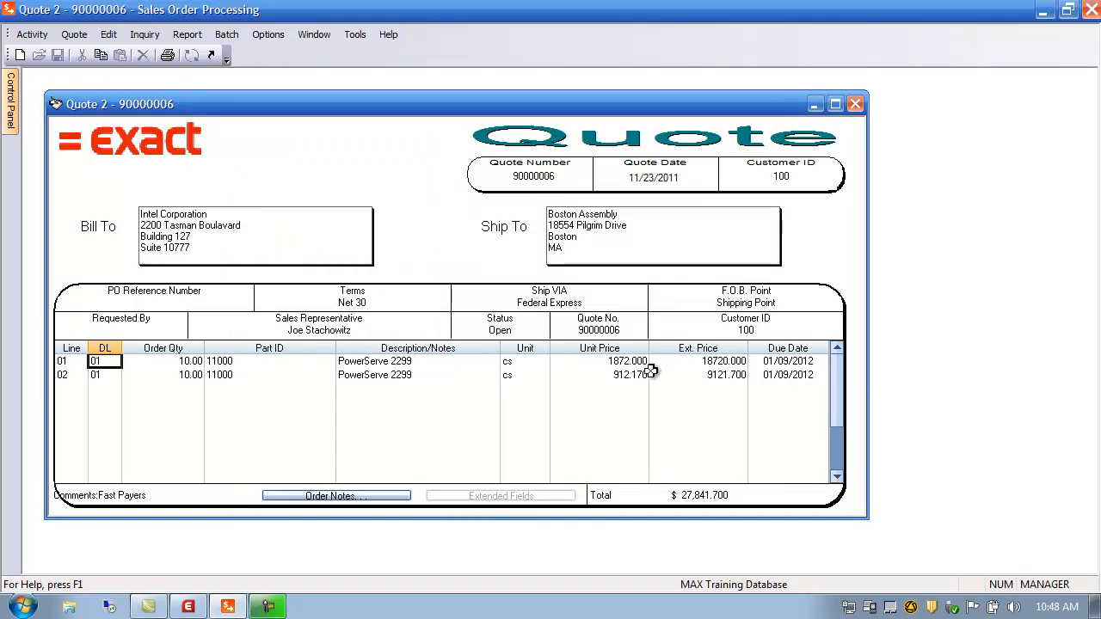
left_click(713, 359)
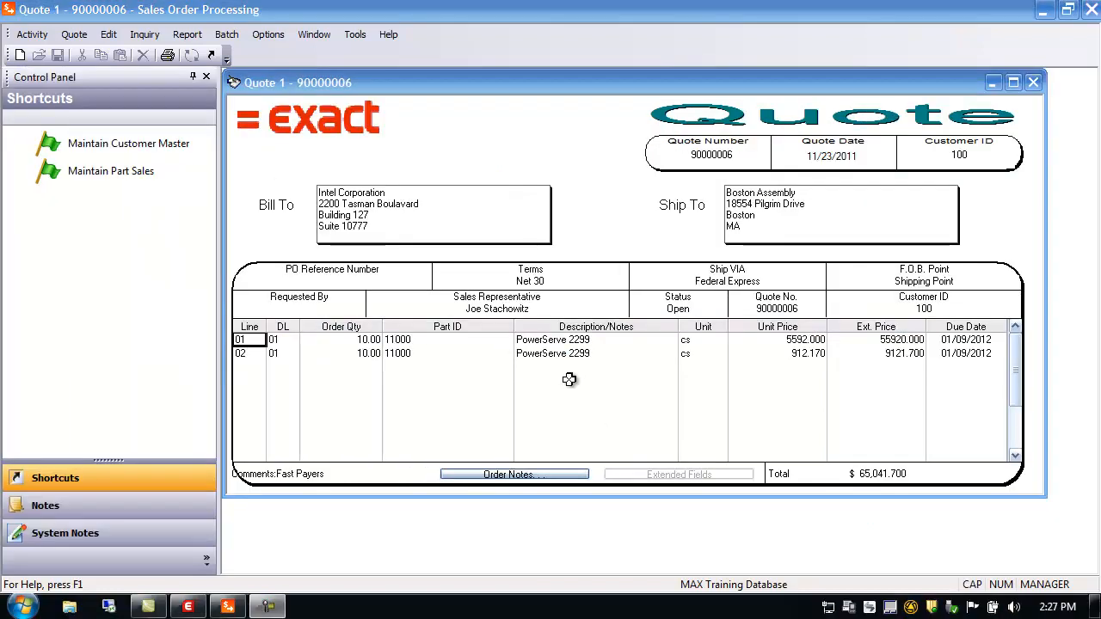
left_click(250, 344)
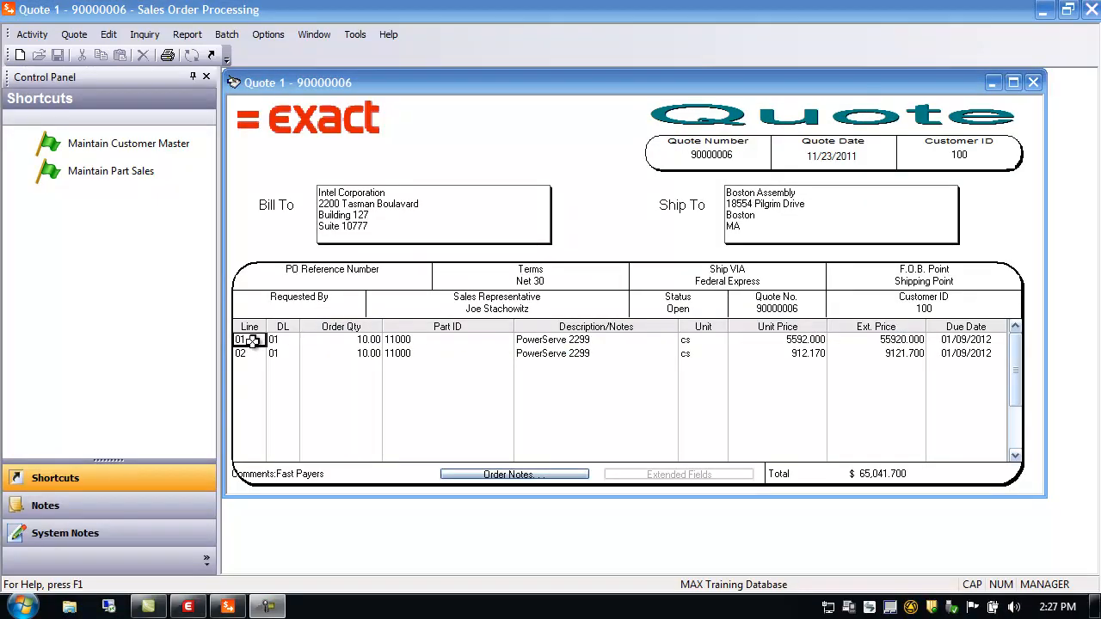
double_click(253, 340)
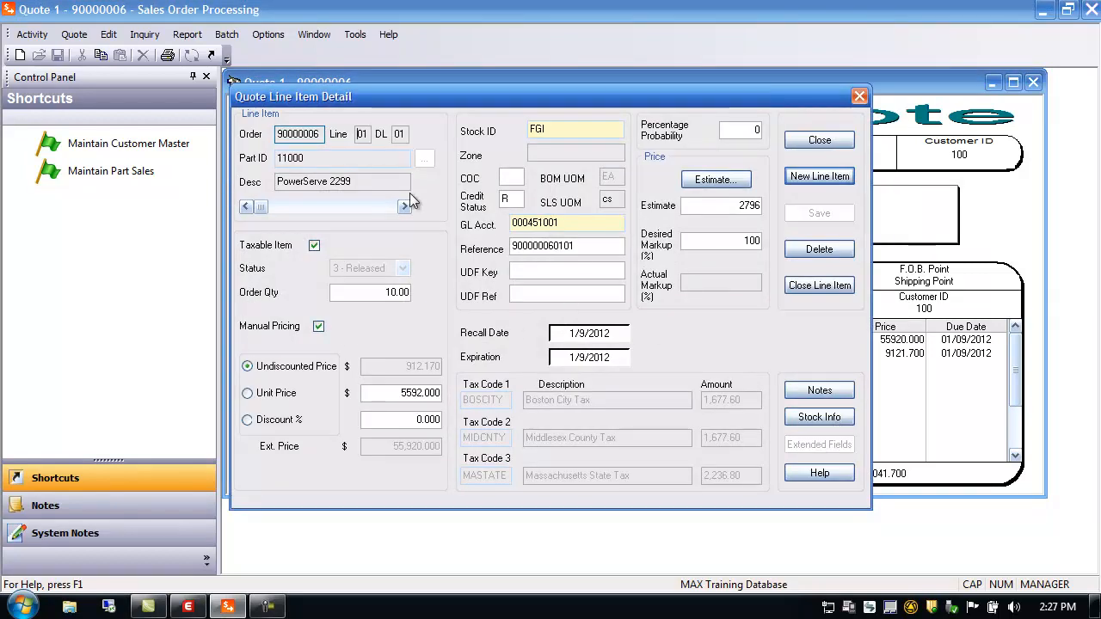
Step: Review line 01's linked estimate documents without adding a new link, then close the line details
right_click(322, 134)
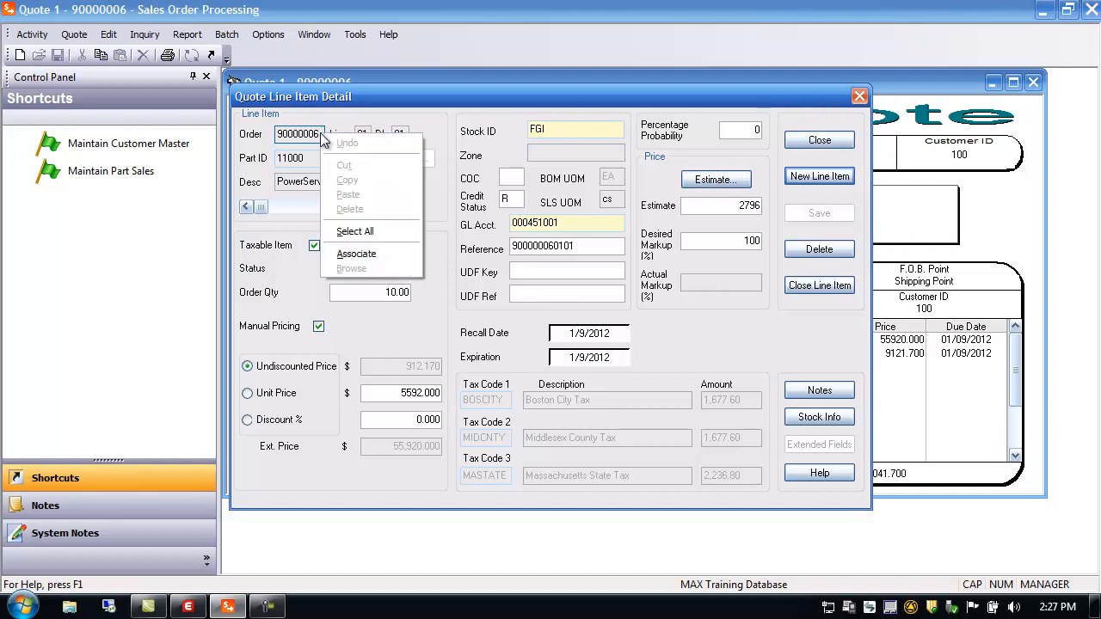
left_click(370, 253)
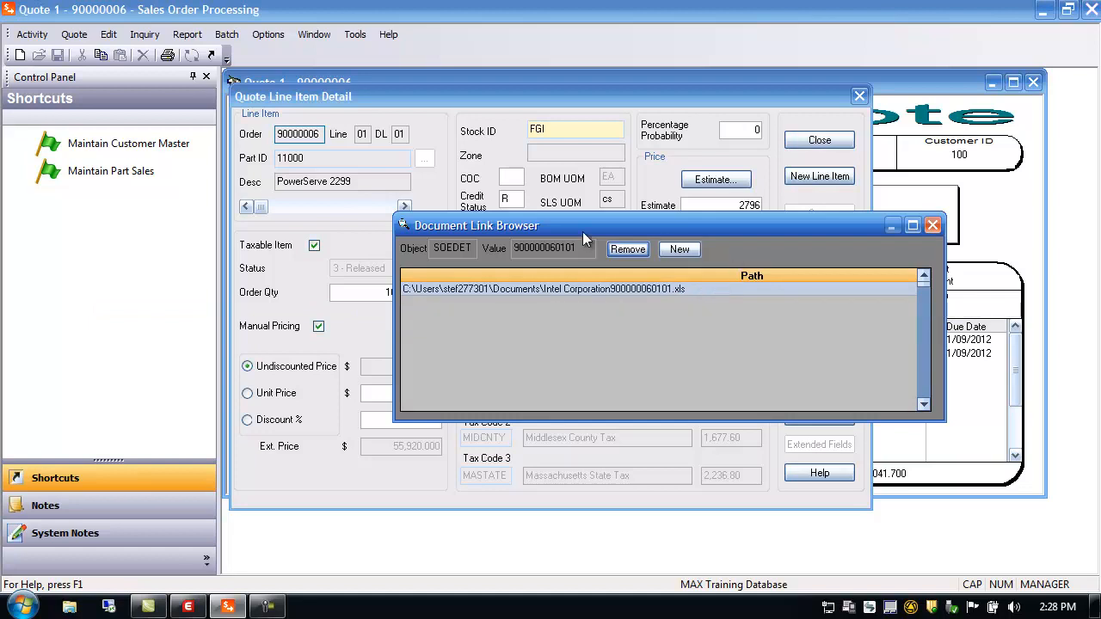
left_click(680, 250)
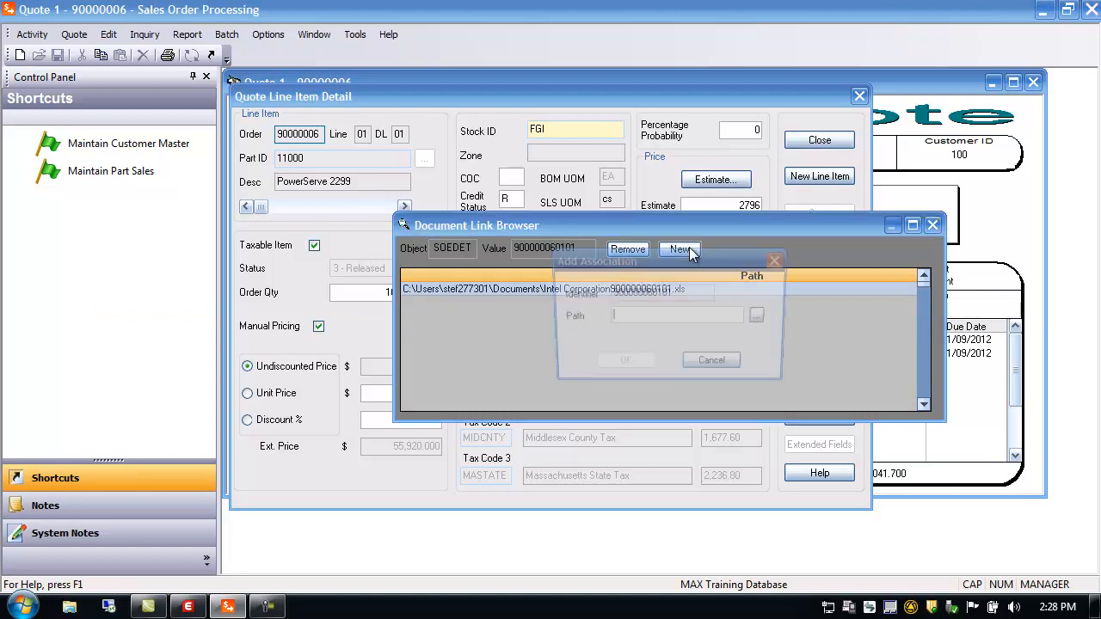
left_click(763, 317)
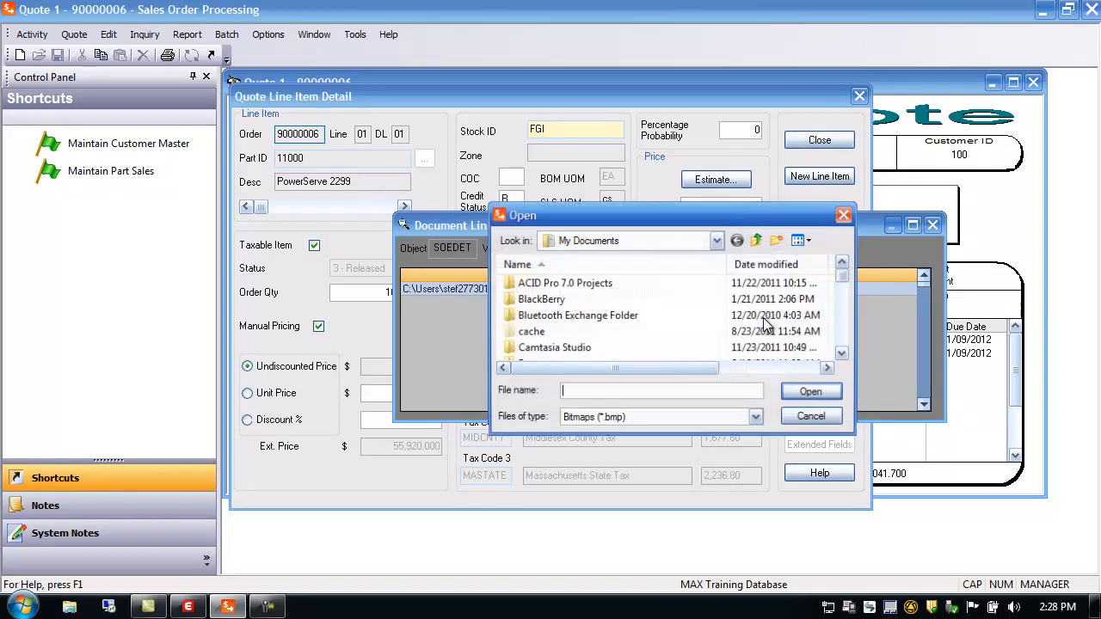
left_click(814, 418)
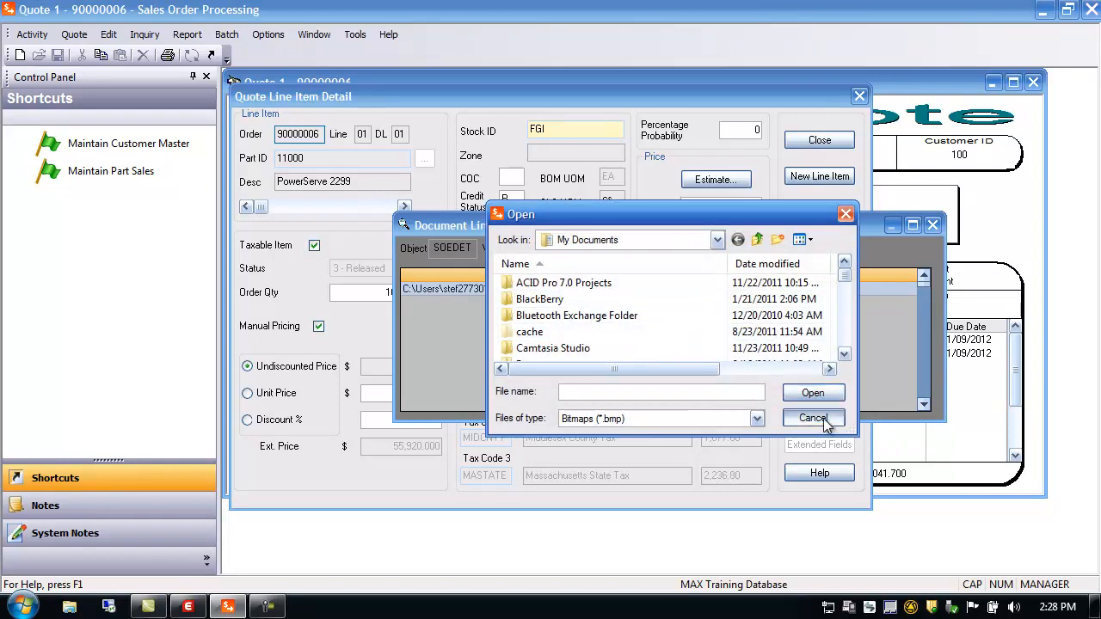
left_click(714, 366)
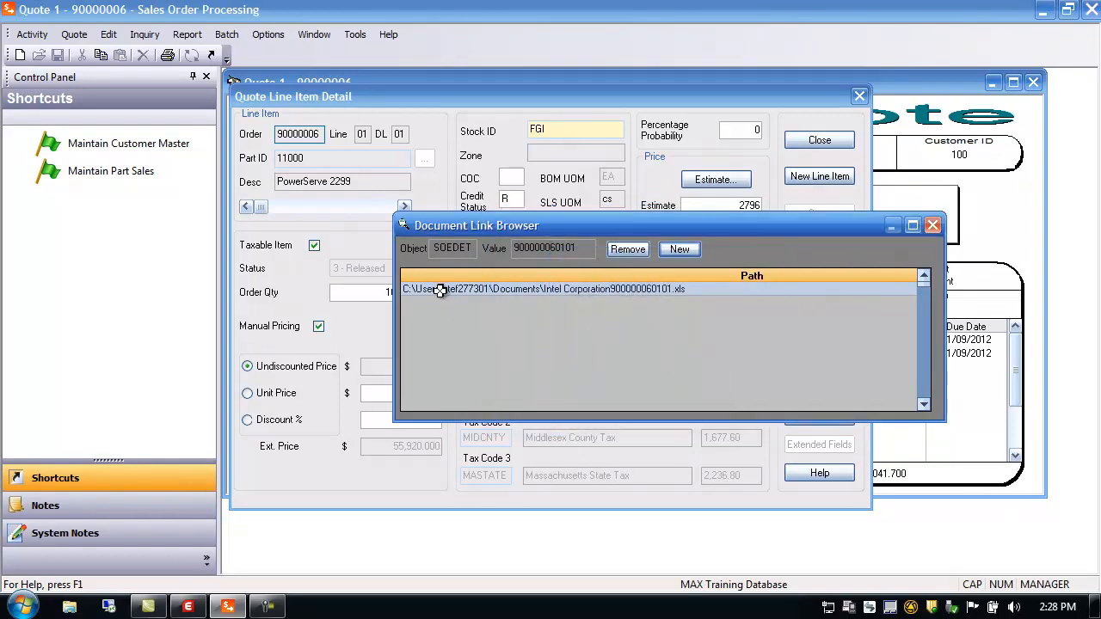
left_click(933, 227)
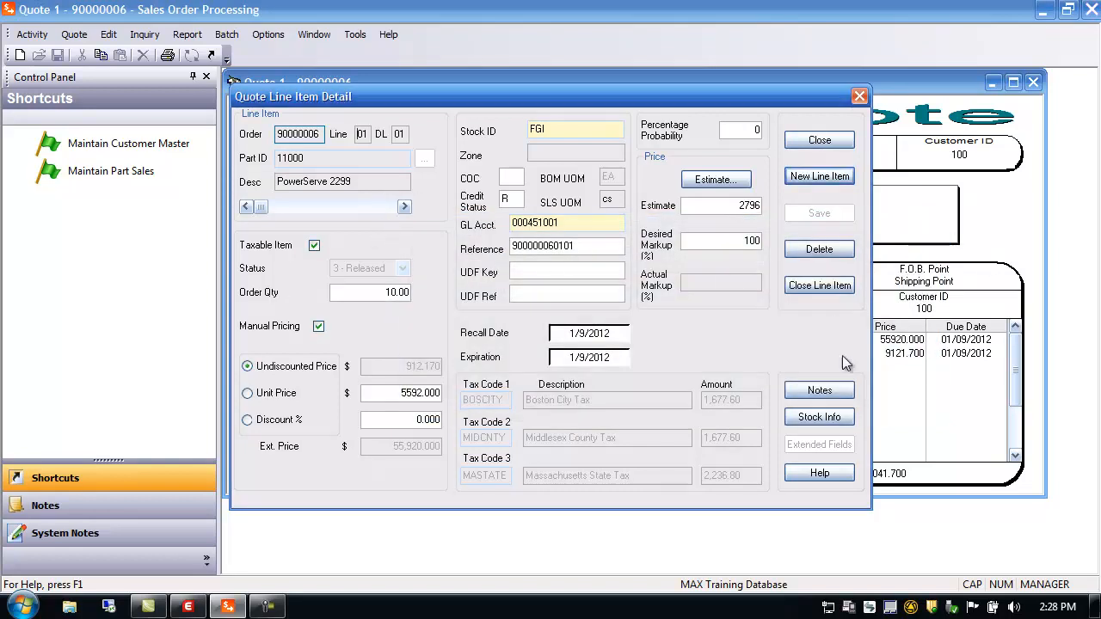
left_click(821, 142)
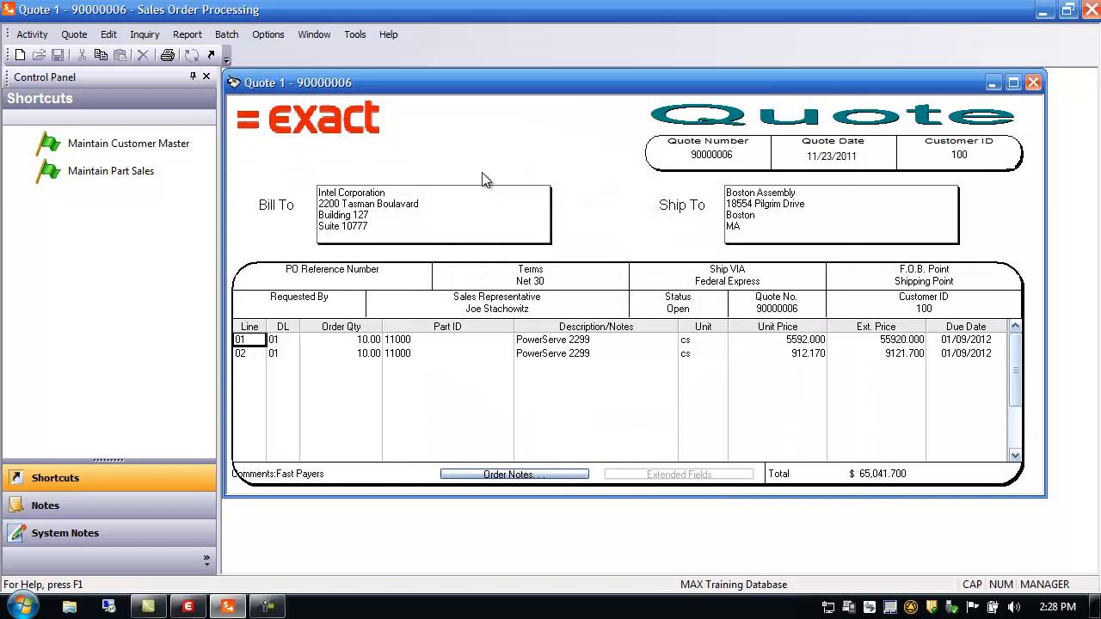
Step: Add line 03 to quote 90000006 for 10 units of the non-inventory part NEW PART
left_click(75, 35)
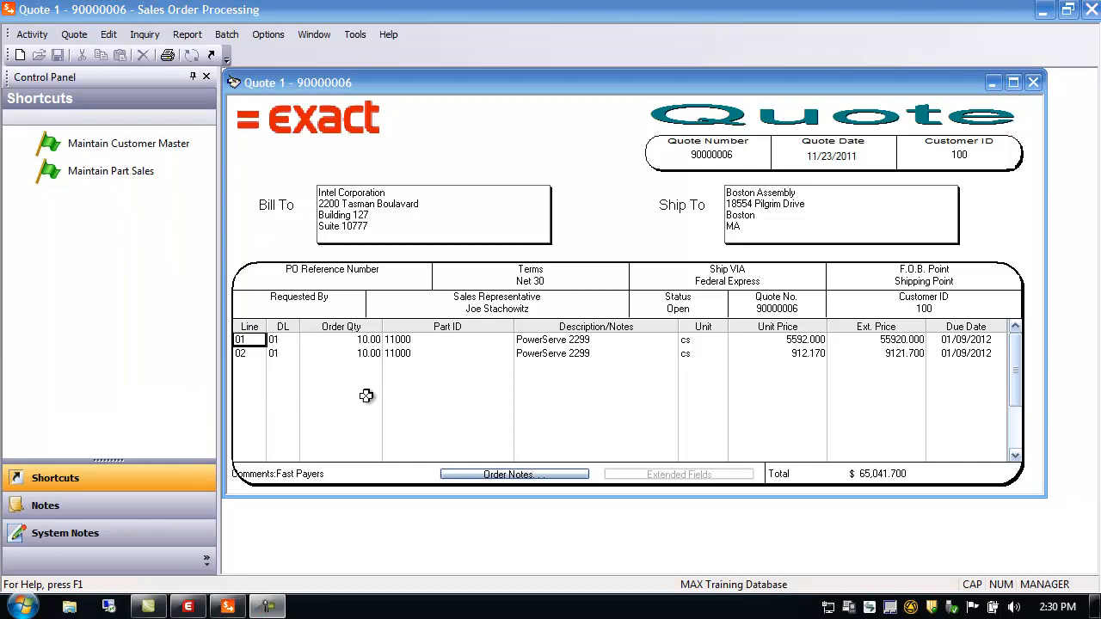
left_click(249, 366)
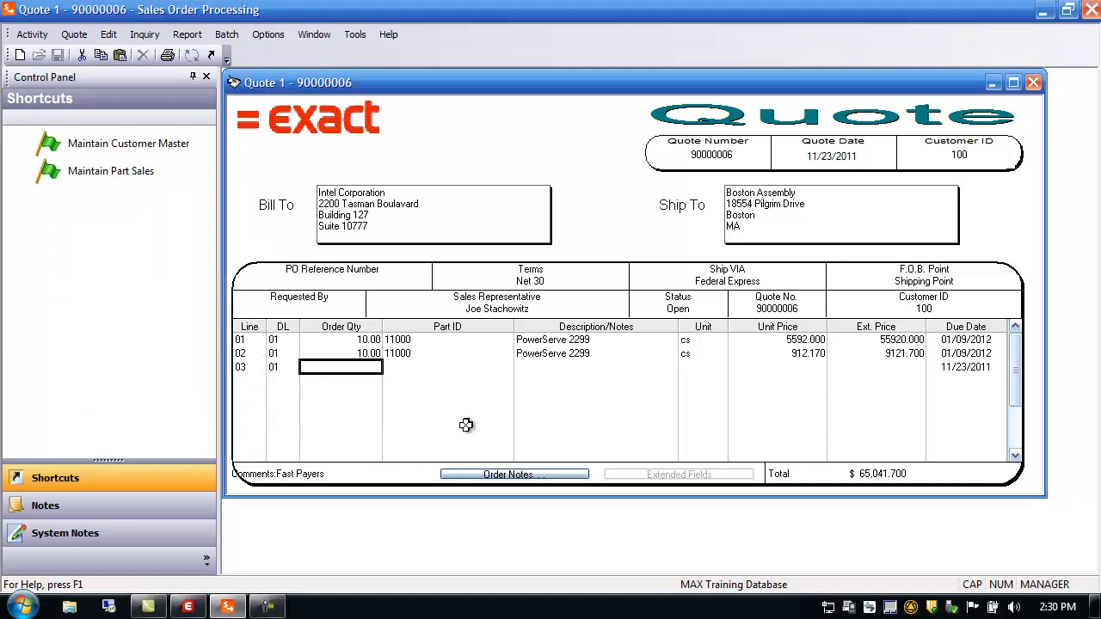
type("10.00")
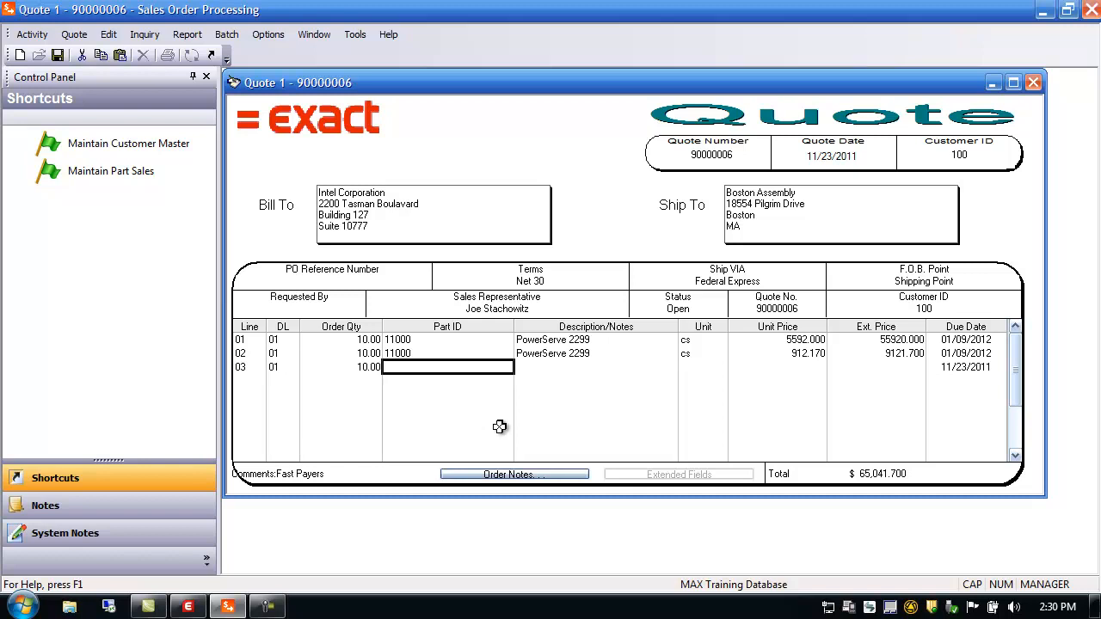
type("NEW PART")
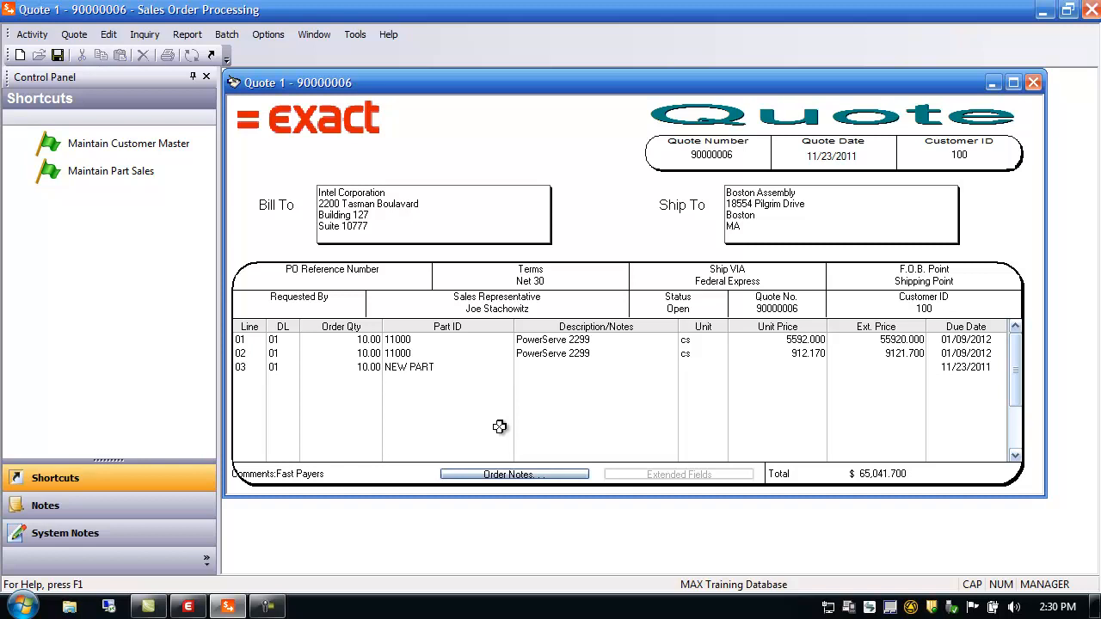
key("Tab")
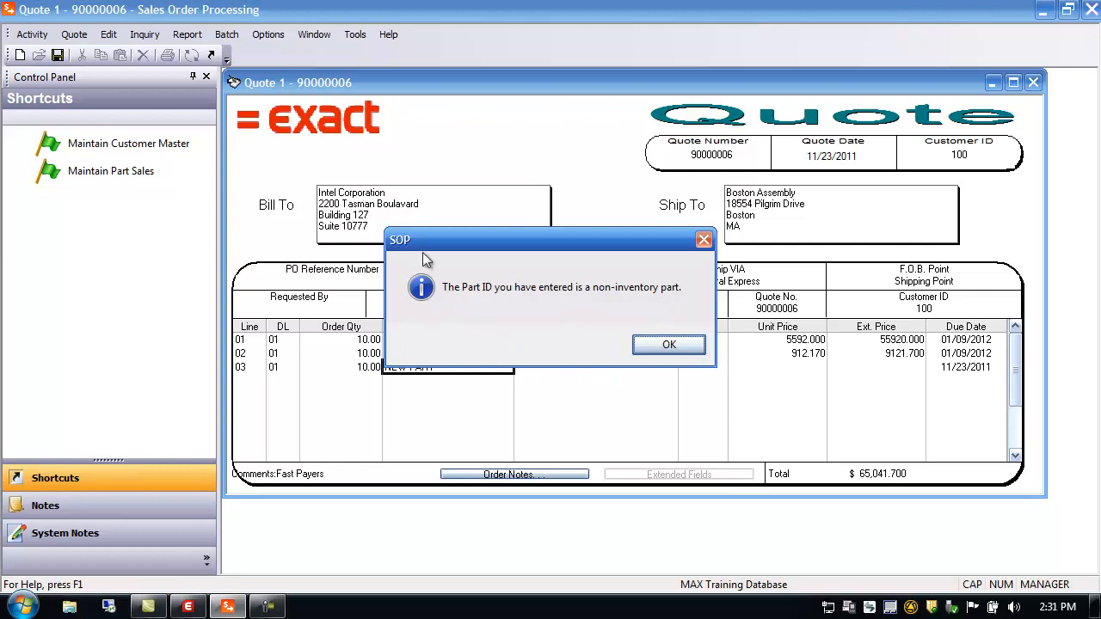
left_click(669, 345)
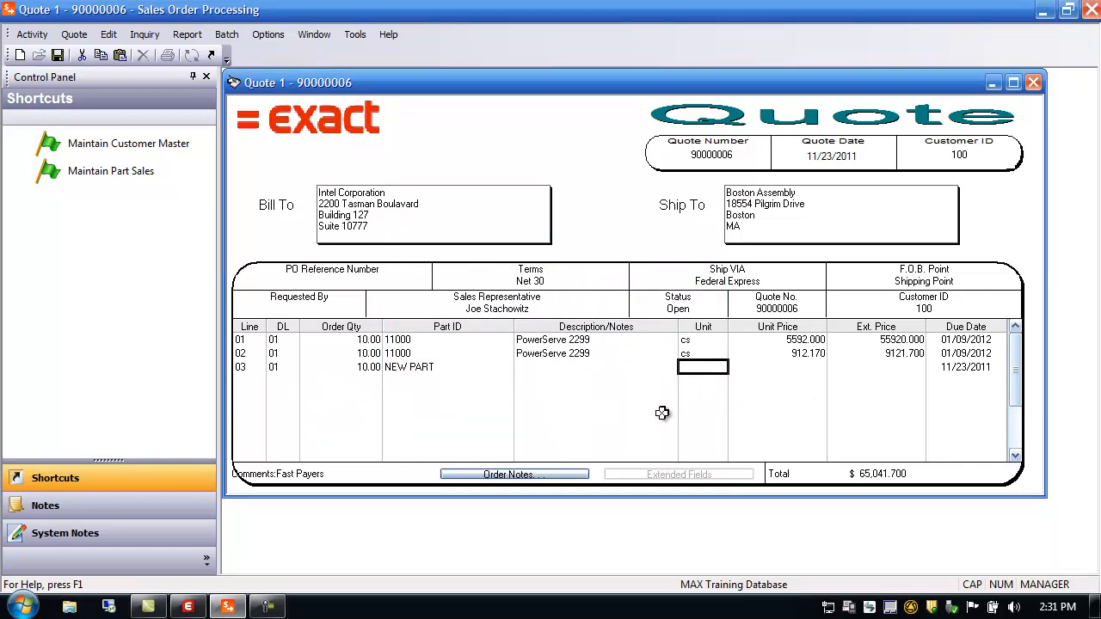
key("Tab")
key("Tab")
key("Tab")
key("Tab")
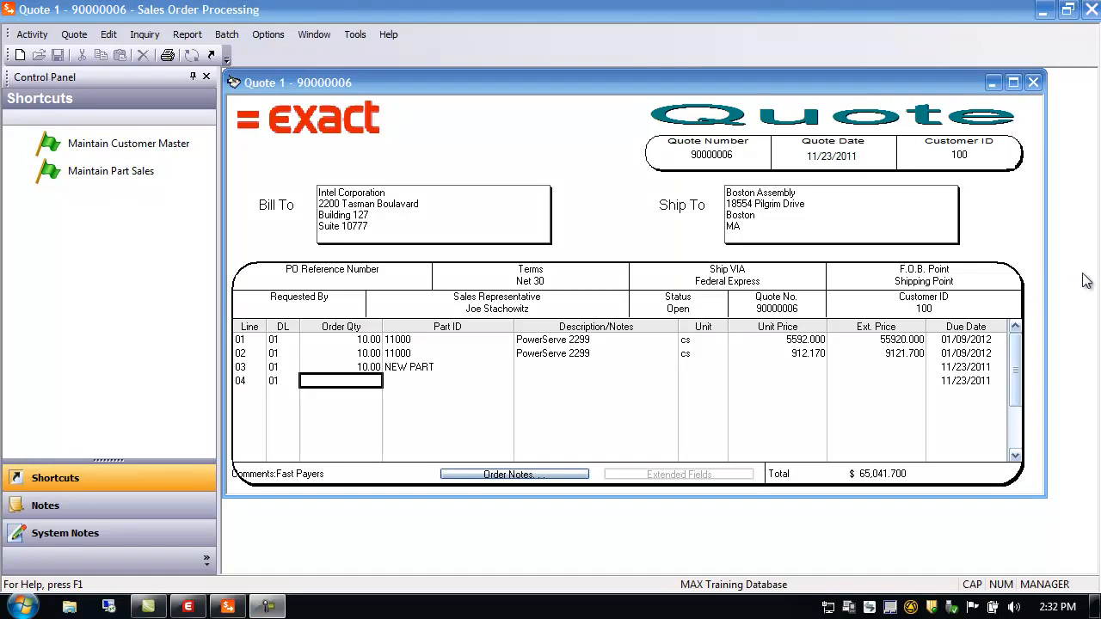
Step: Close quote 90000006 and open a blank Sales Order form from Activity > Order Entry
left_click(1034, 83)
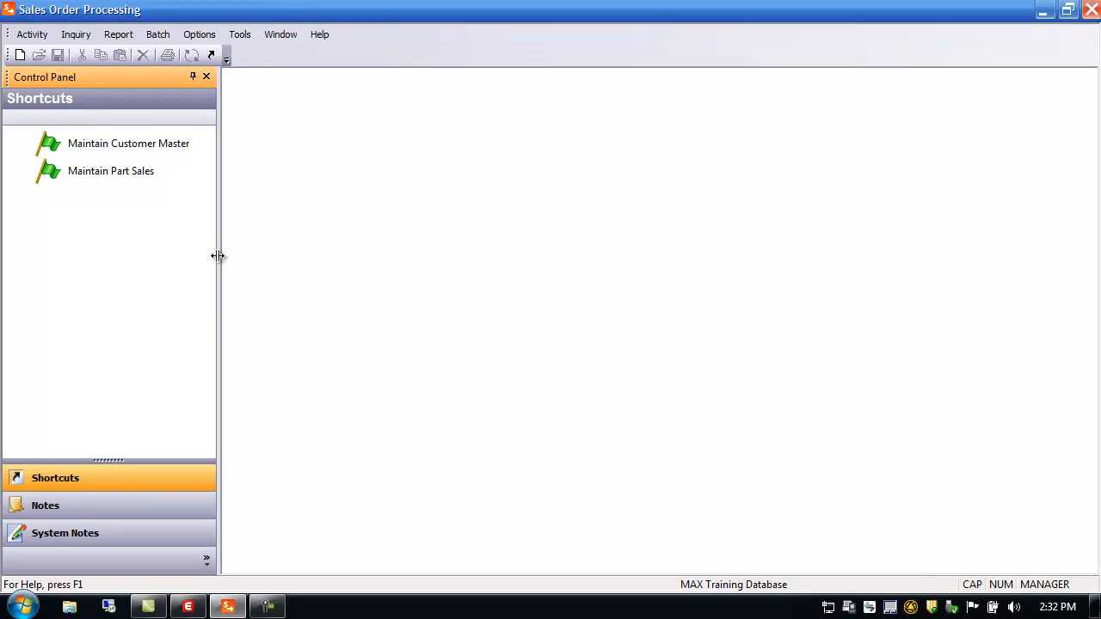
left_click_drag(218, 256, 171, 262)
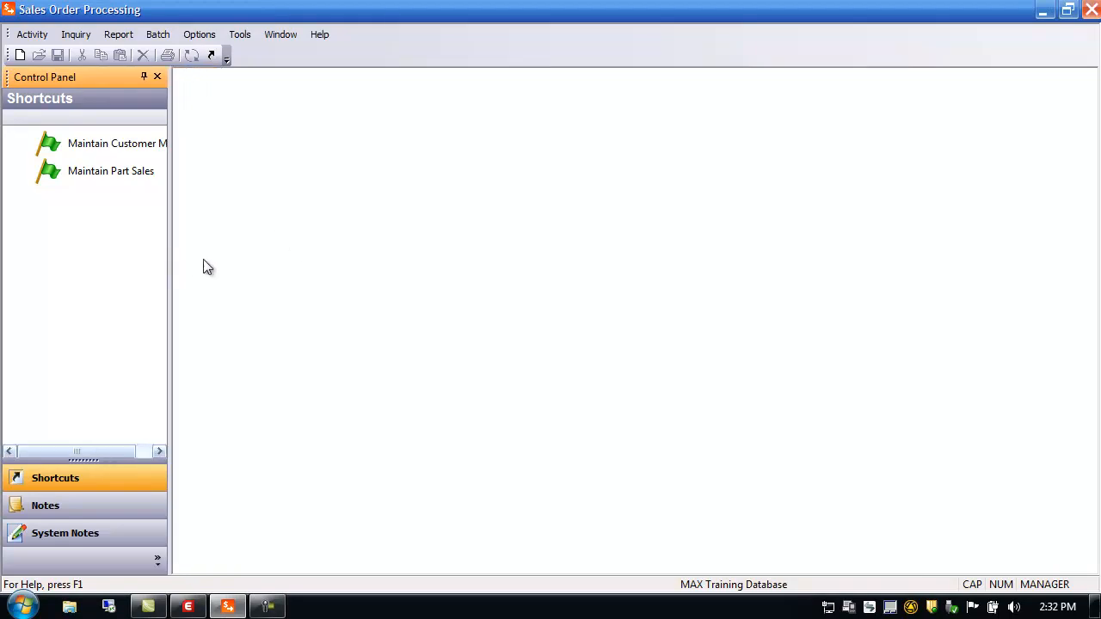
left_click(32, 34)
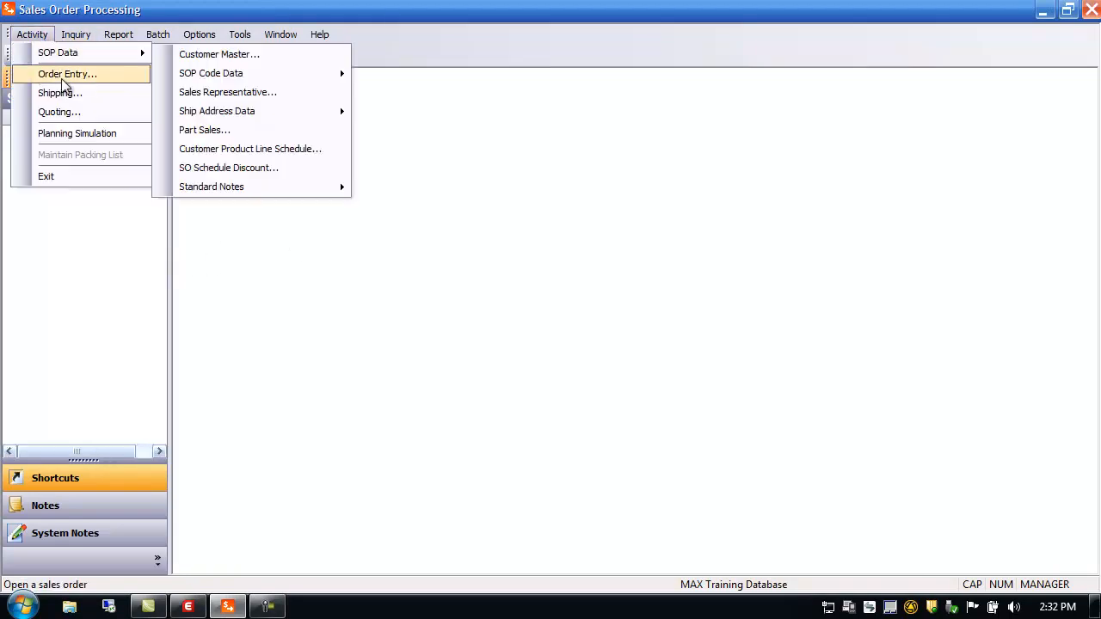
left_click(64, 75)
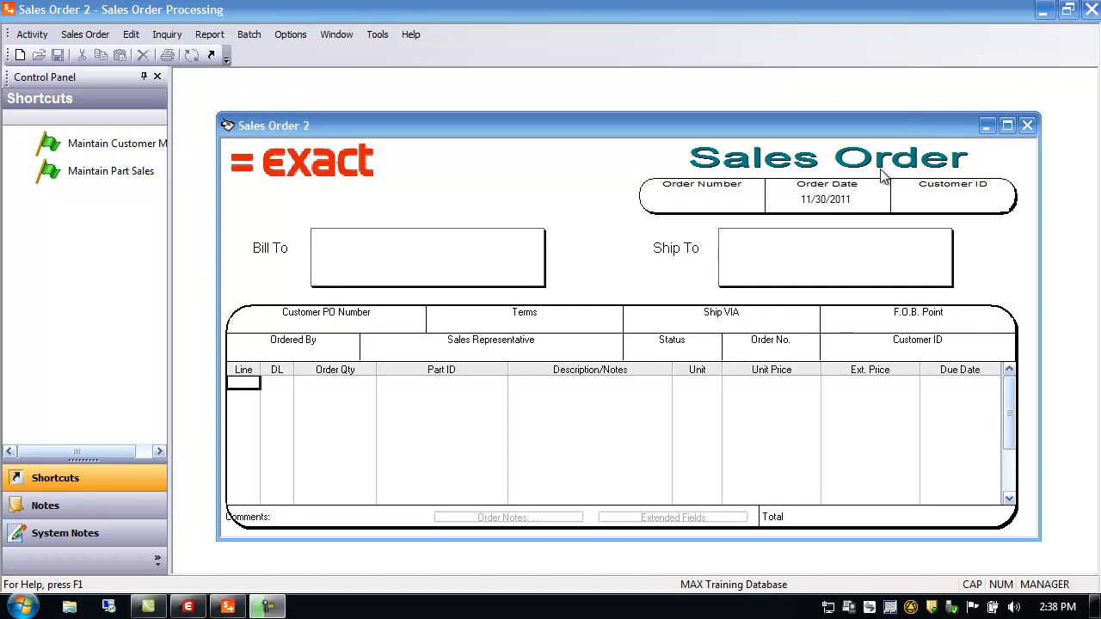
left_click_drag(780, 125, 758, 98)
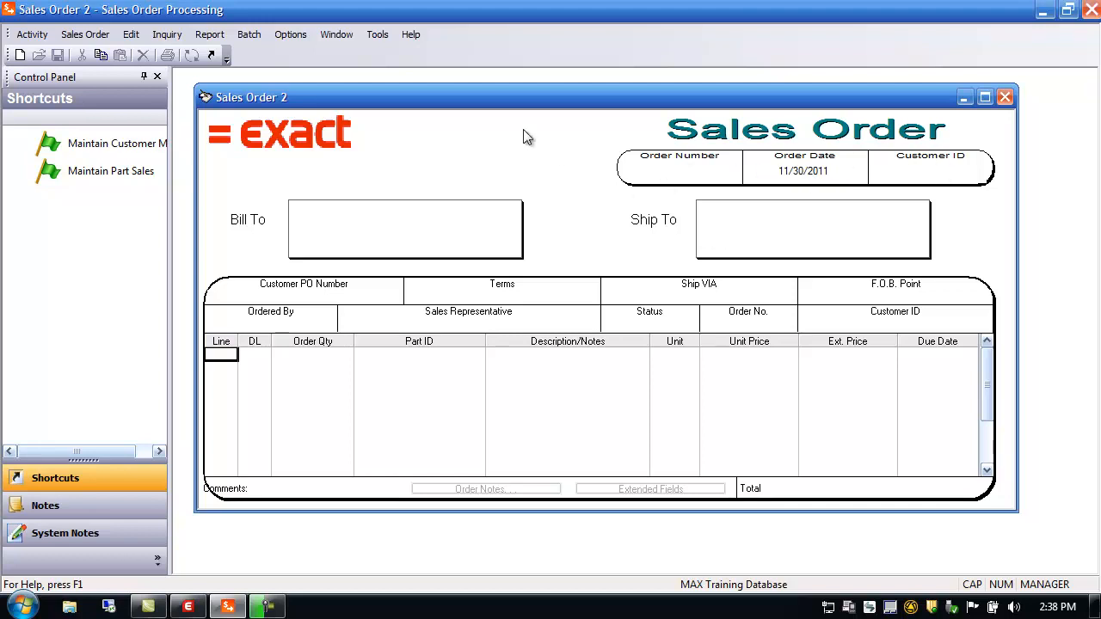
Step: Create a new Customer Order (CU) for customer 200, Medtronic Corporation
left_click(84, 35)
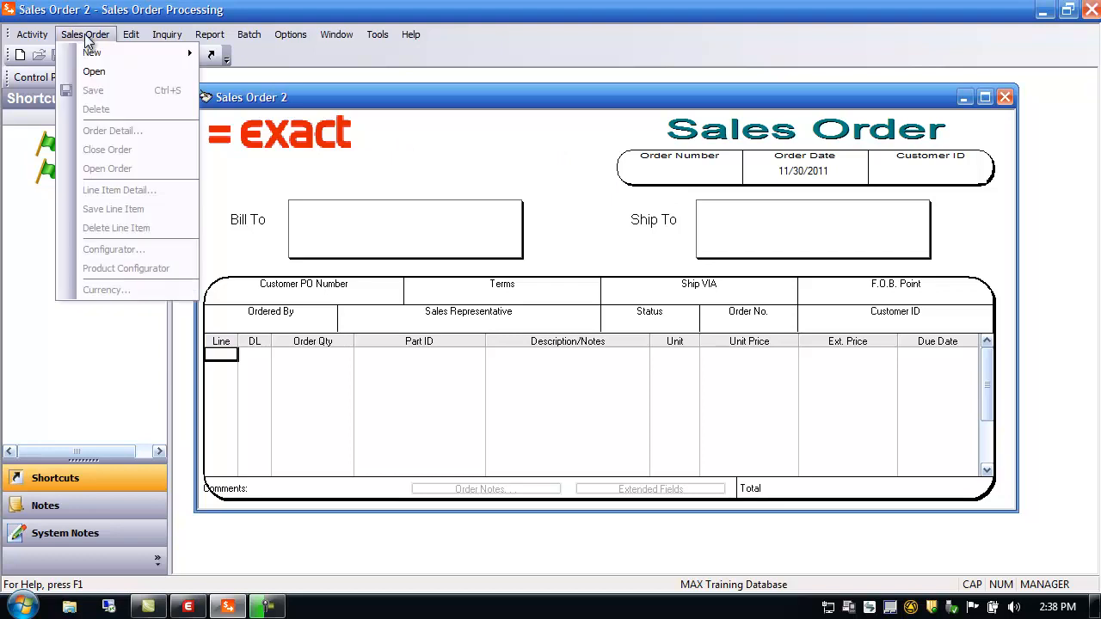
mouse_move(94, 53)
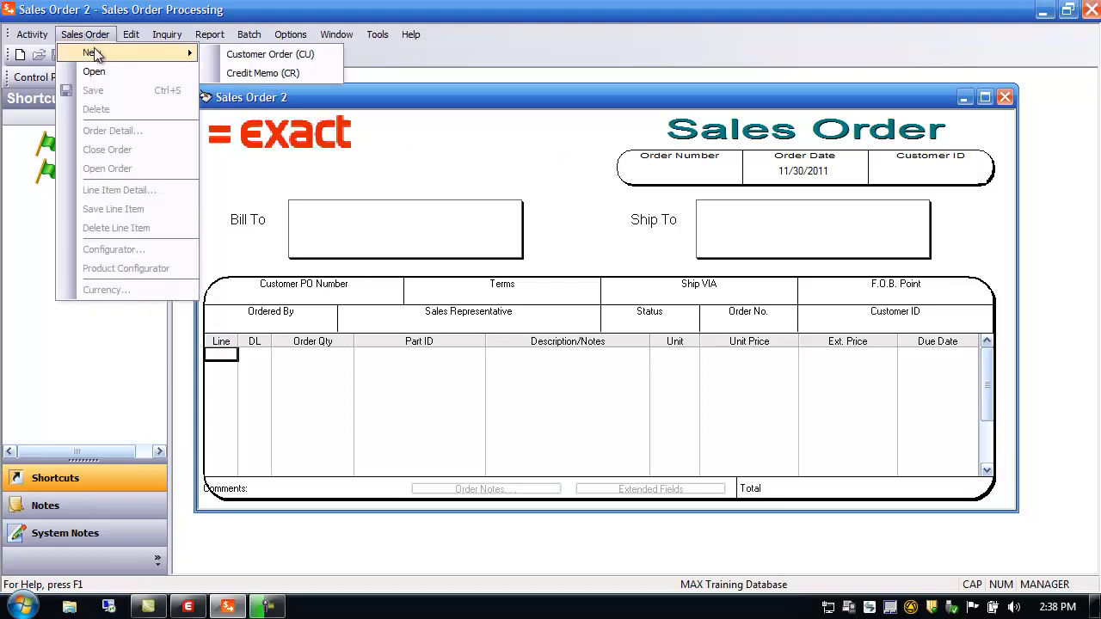
left_click(263, 55)
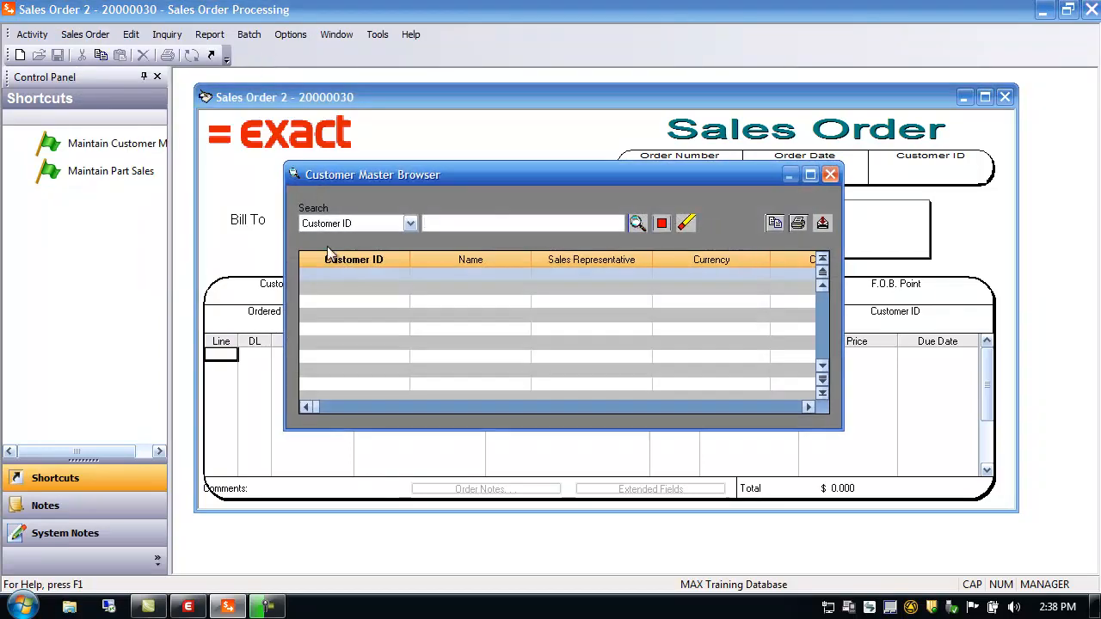
left_click(638, 223)
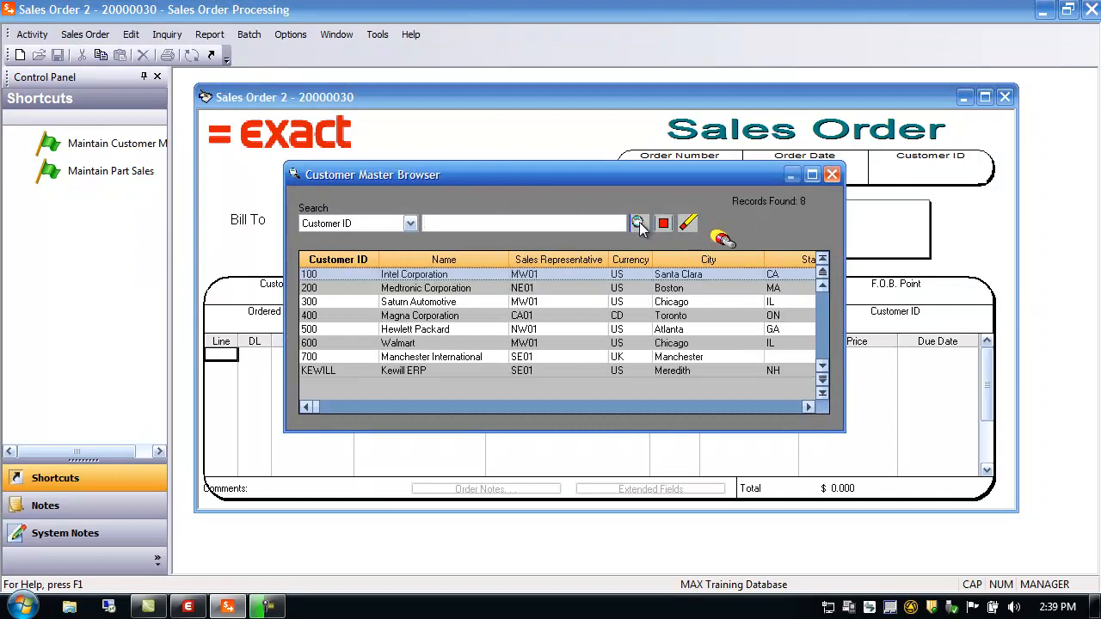
double_click(351, 291)
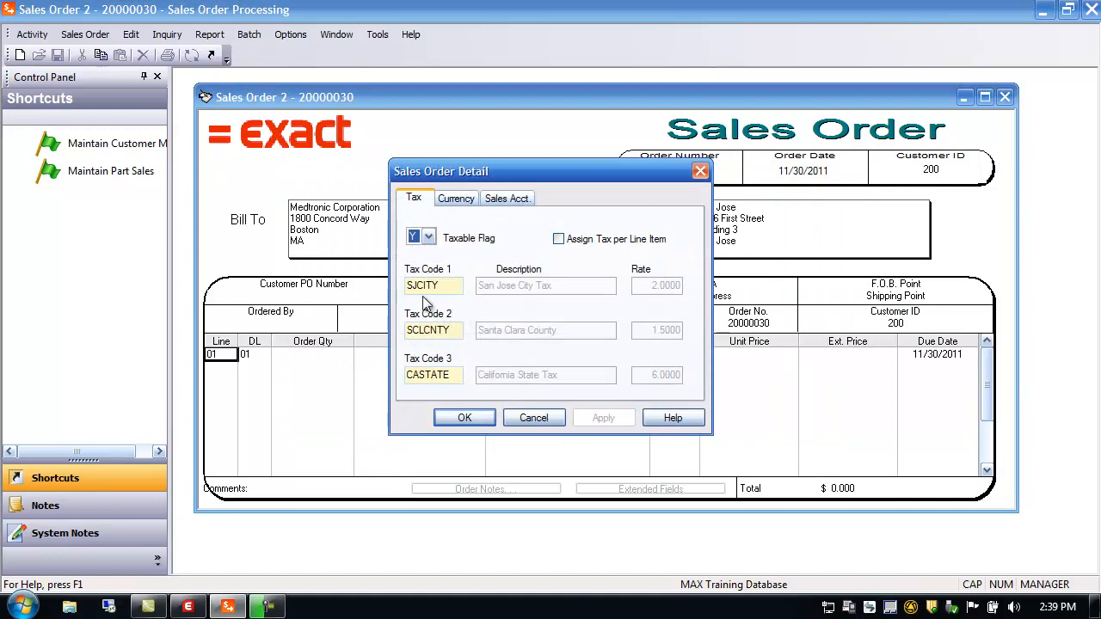
Step: Set the order's Sales Acct. reason to Trade Show - 05 and apply it
left_click(456, 200)
left_click(506, 200)
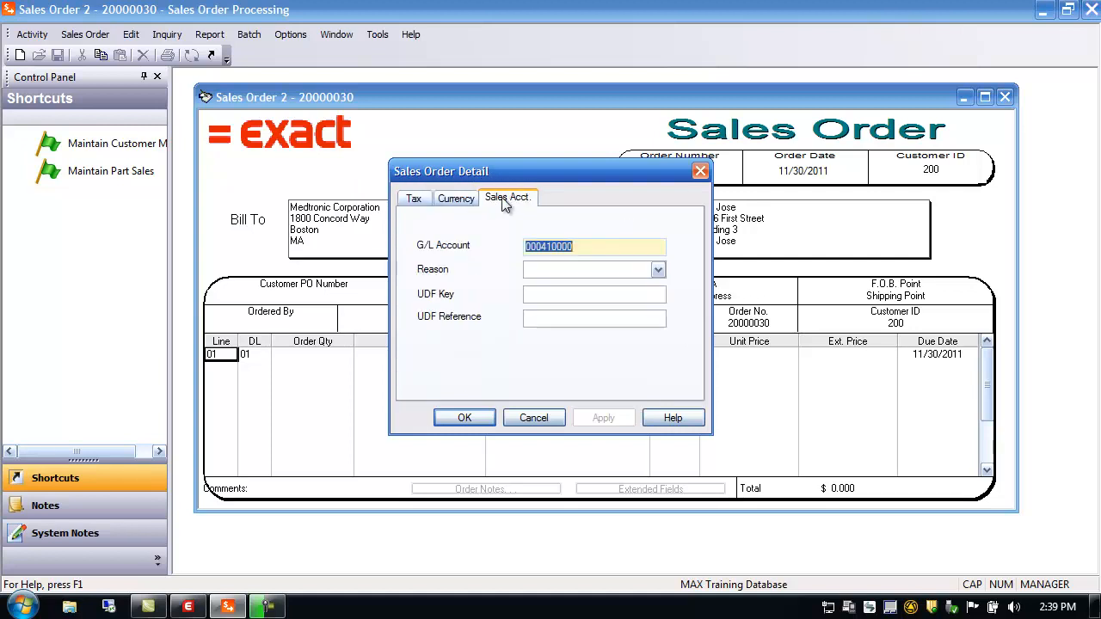
left_click(446, 201)
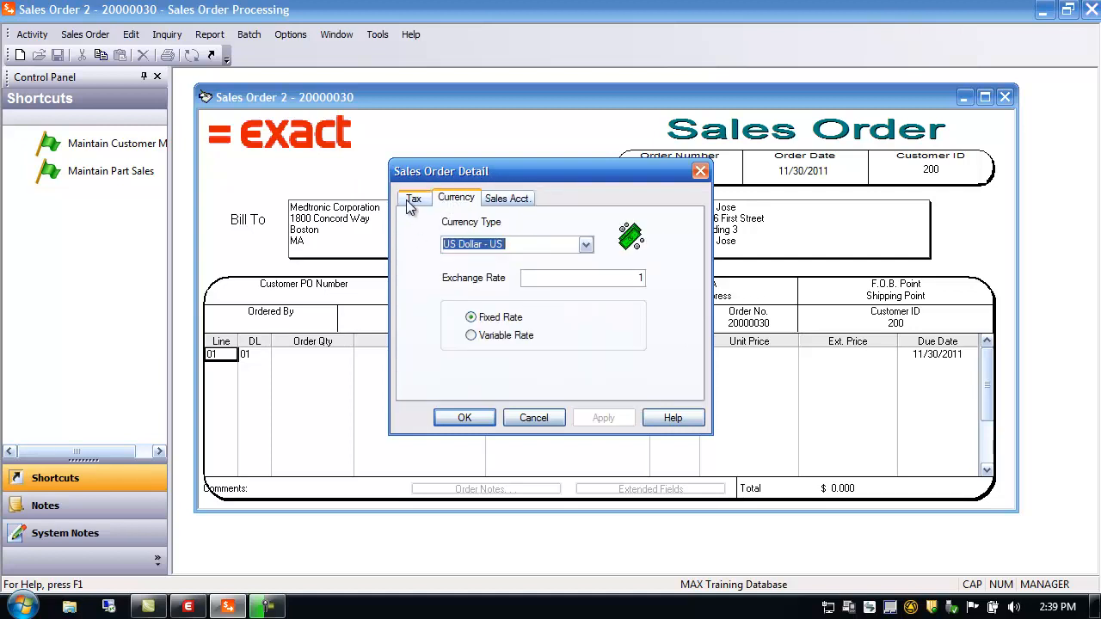
left_click(412, 201)
left_click(454, 201)
left_click(510, 198)
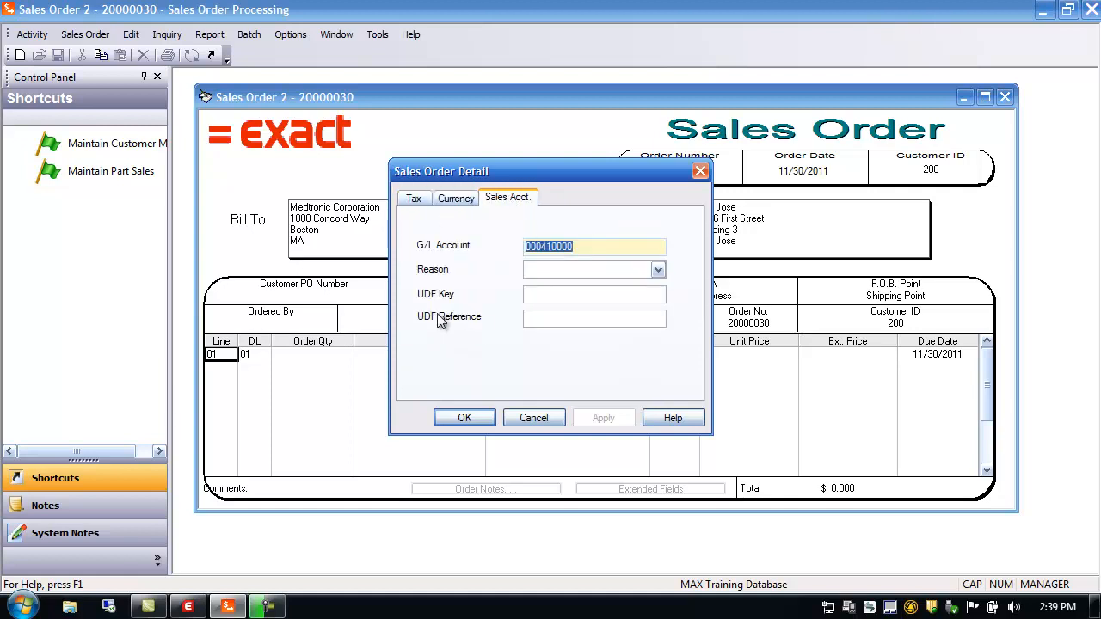
left_click(657, 271)
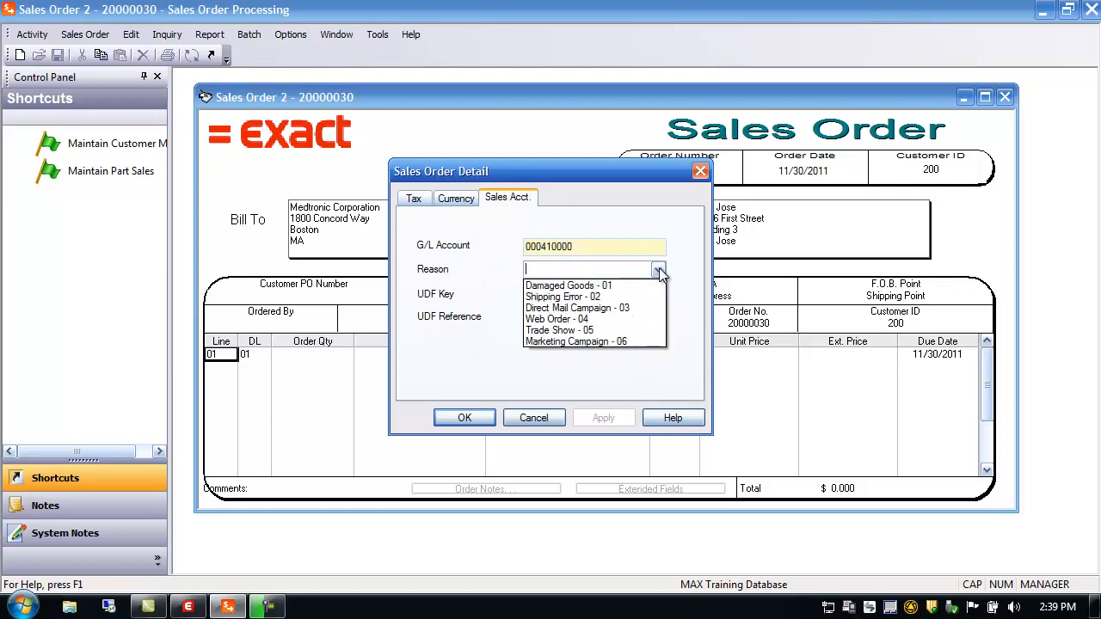
left_click(564, 330)
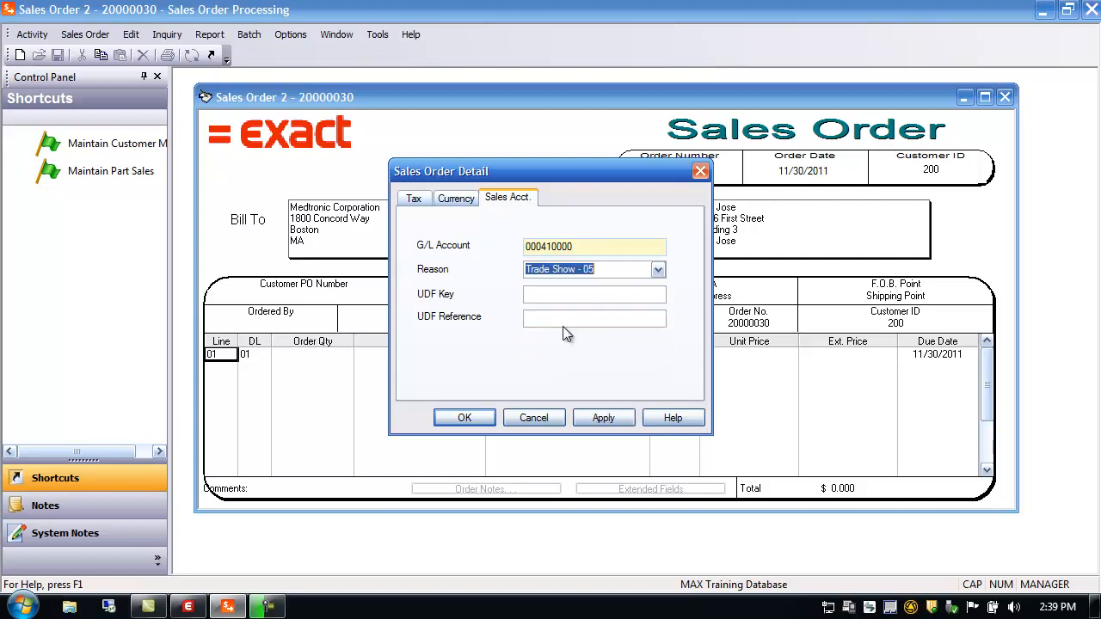
left_click(599, 419)
Step: Accept the order details, then uncheck Invoke Order Detail Dialog on Order Creation in Preferences
left_click(464, 417)
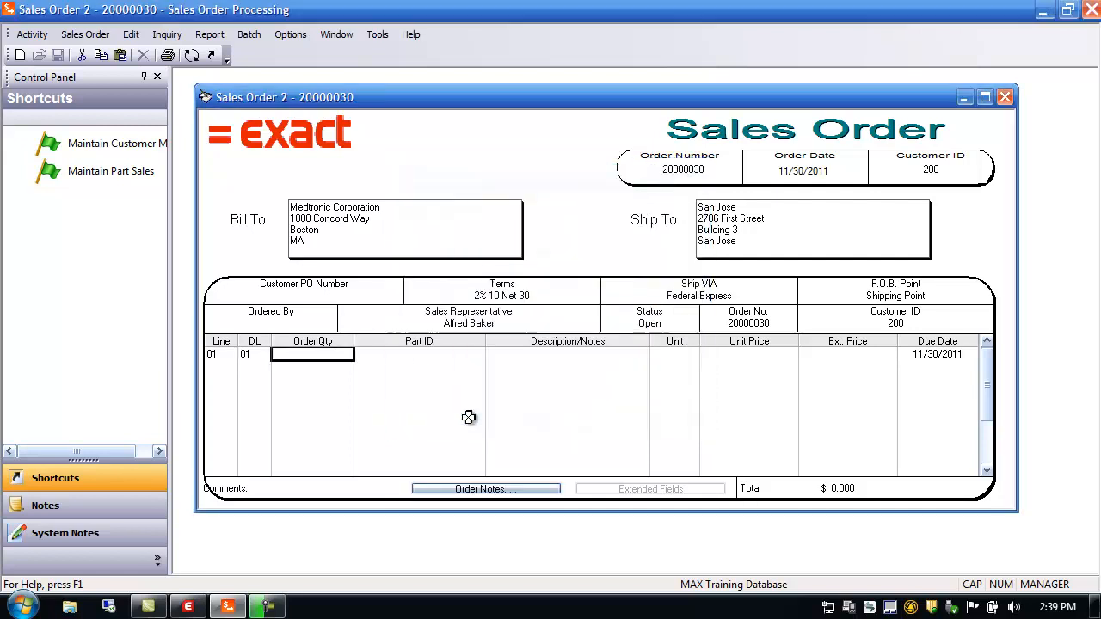
left_click(290, 35)
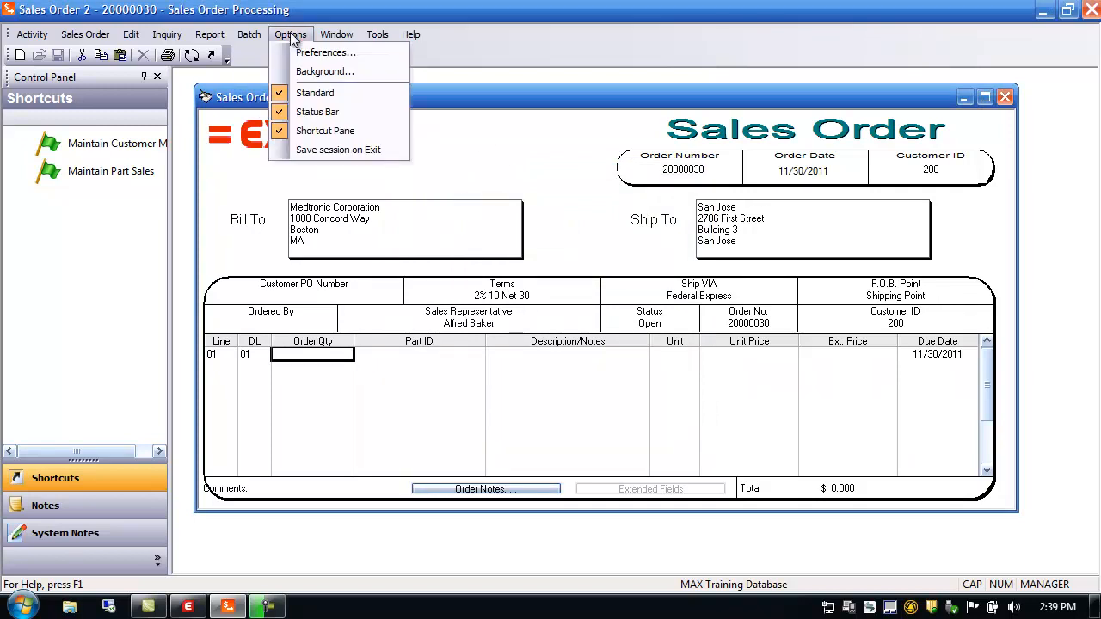
left_click(322, 53)
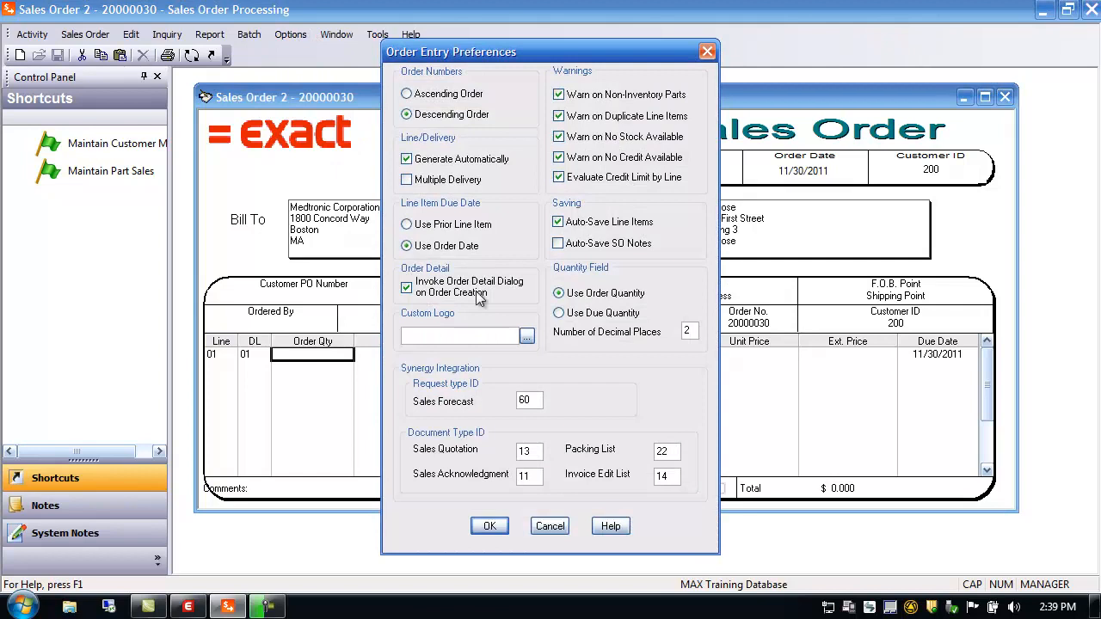
left_click(407, 290)
left_click(488, 526)
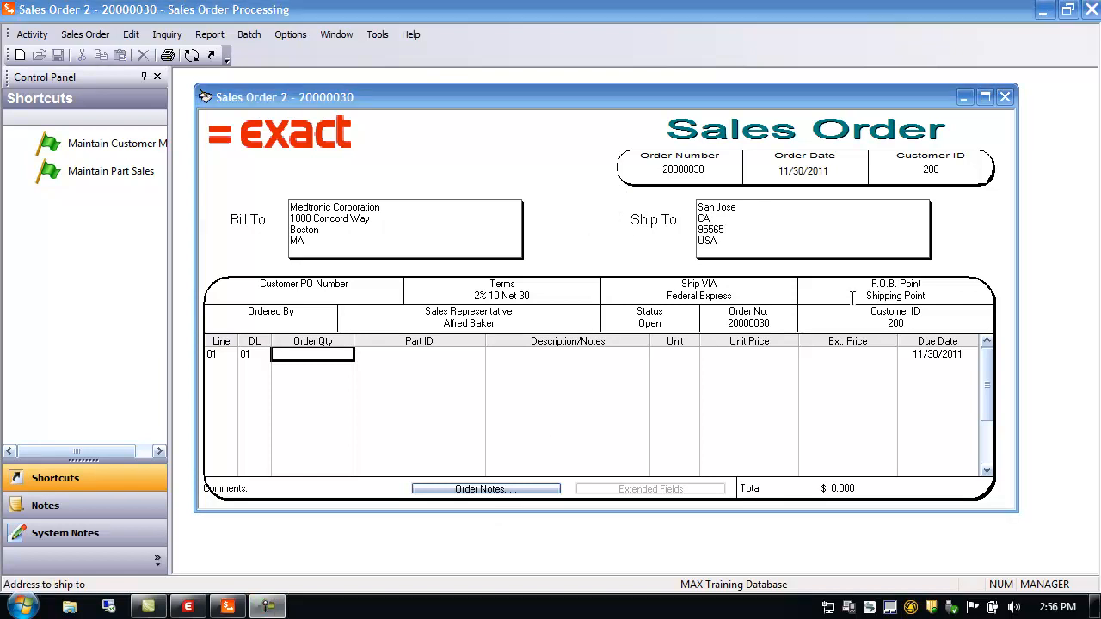
double_click(714, 222)
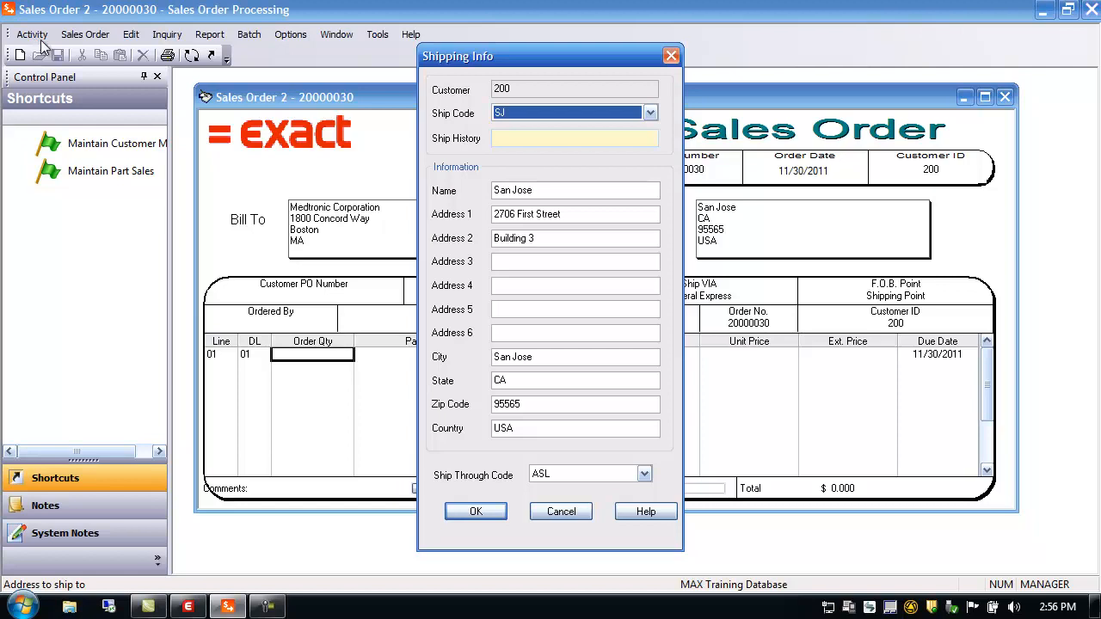
left_click(504, 138)
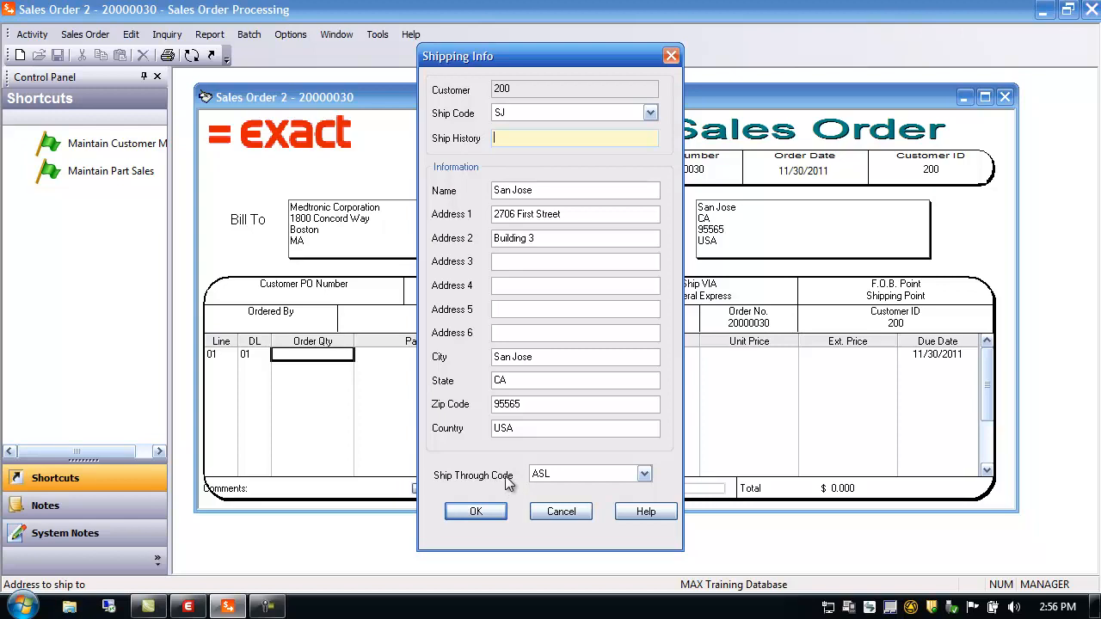
left_click(557, 512)
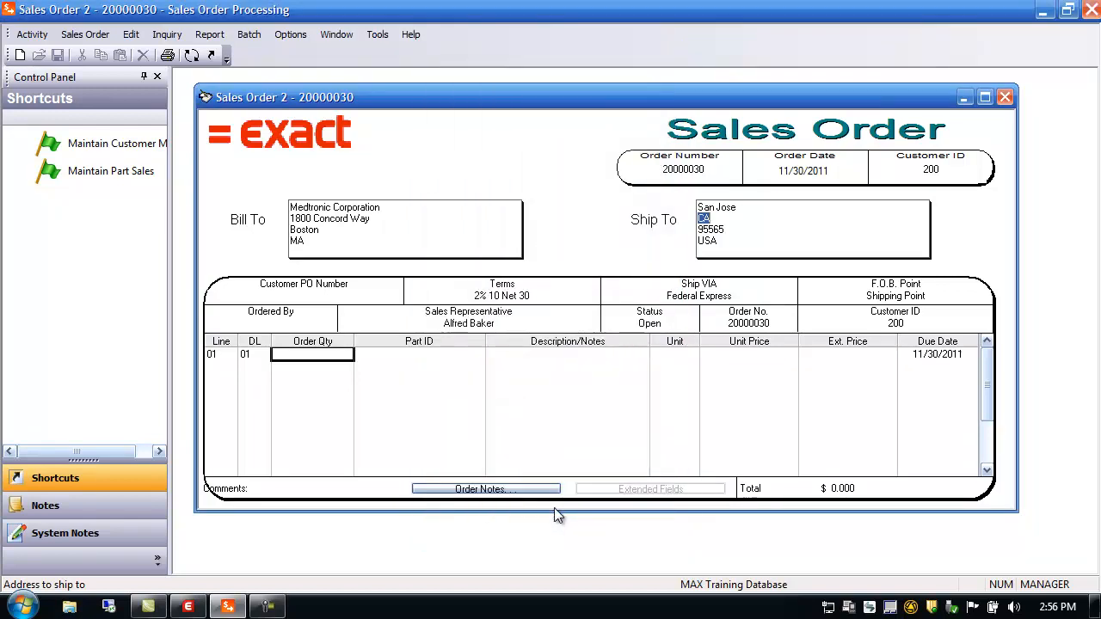
Step: Open System Configuration in System Manager on the Sales Order key and scroll to Update Ship To Info
left_click(189, 609)
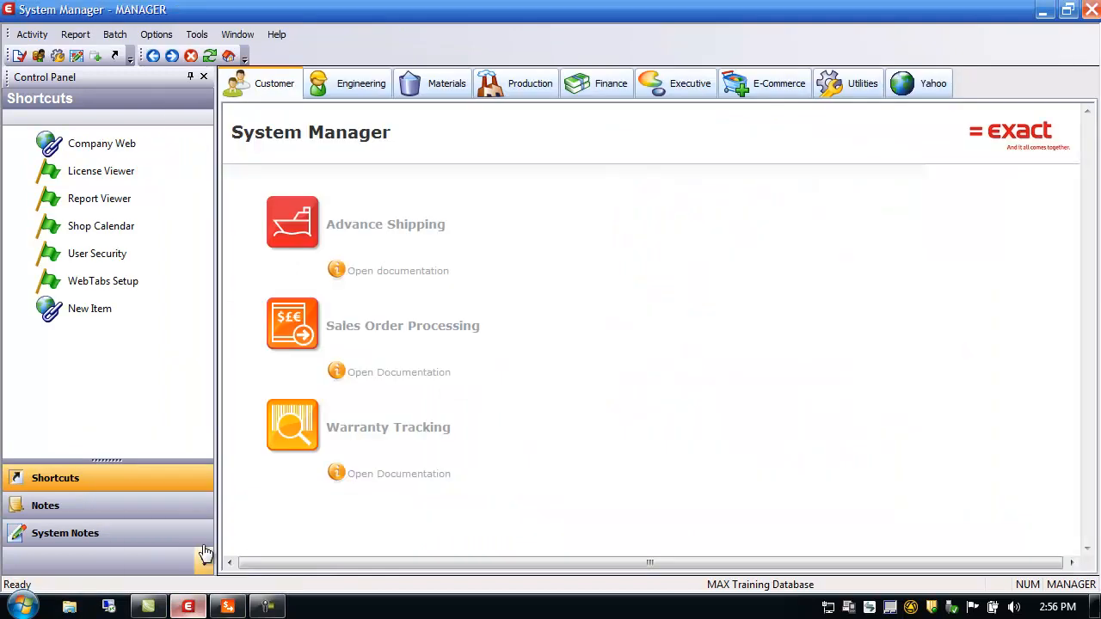
left_click(33, 40)
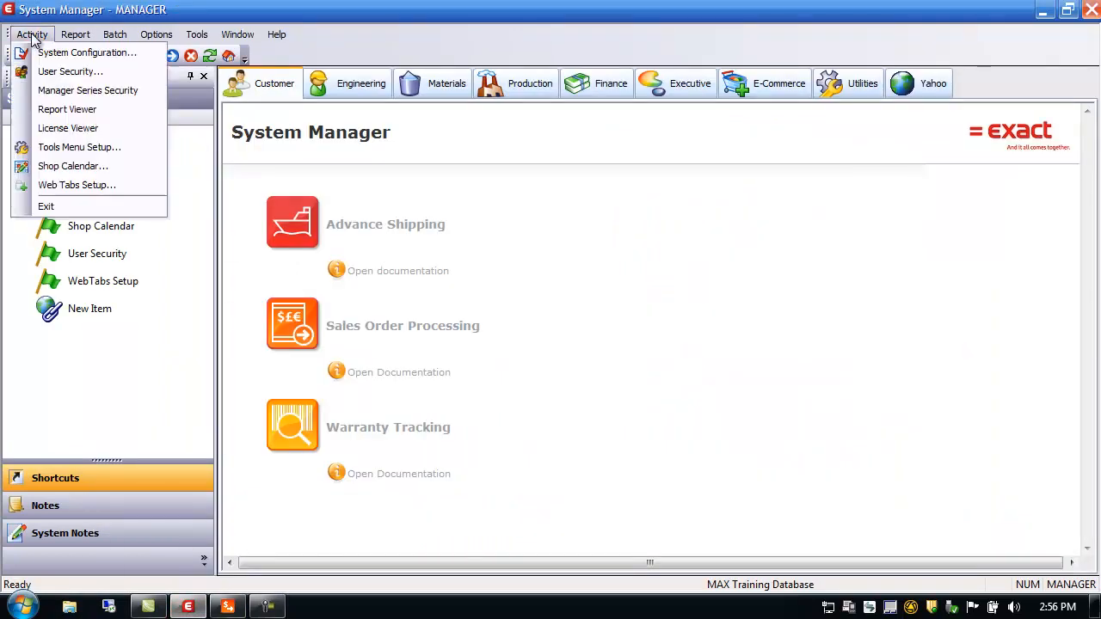
left_click(47, 54)
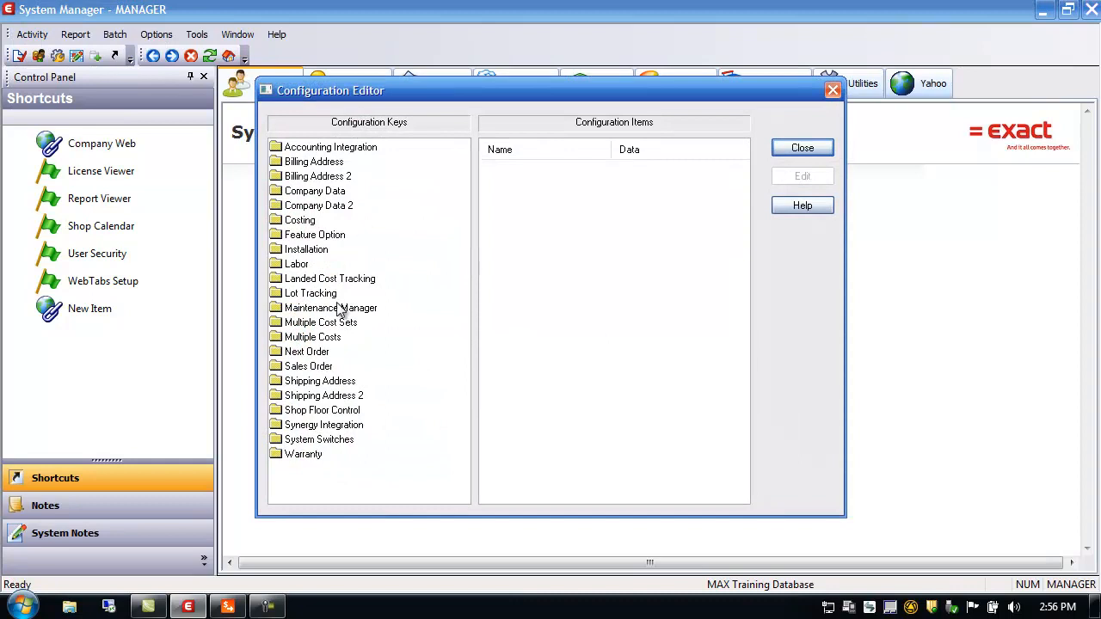
left_click(307, 367)
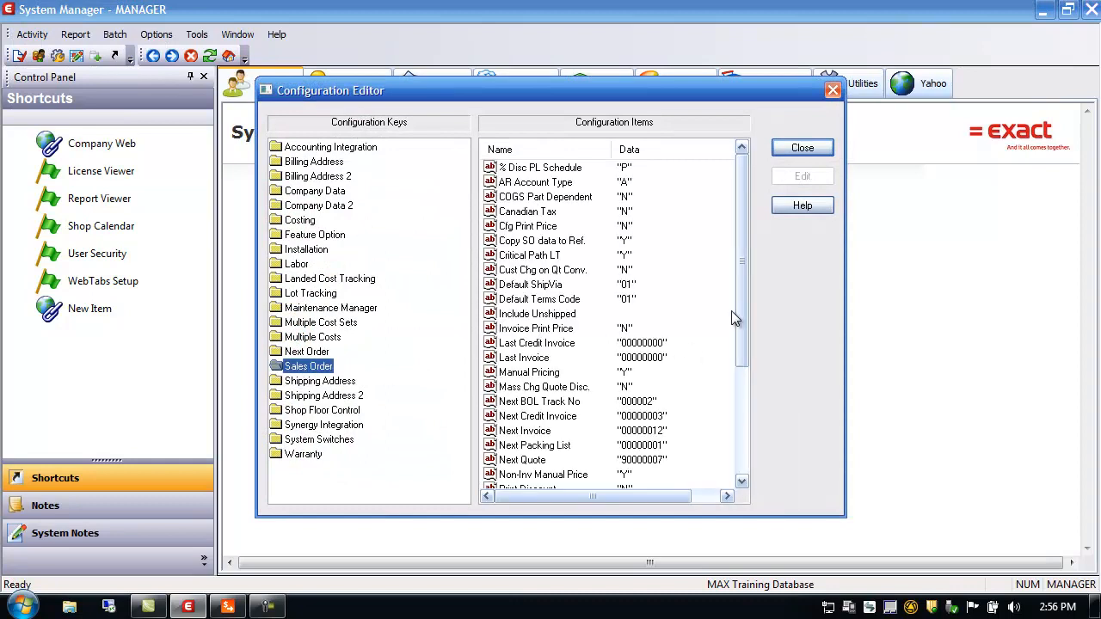
left_click_drag(743, 302, 759, 447)
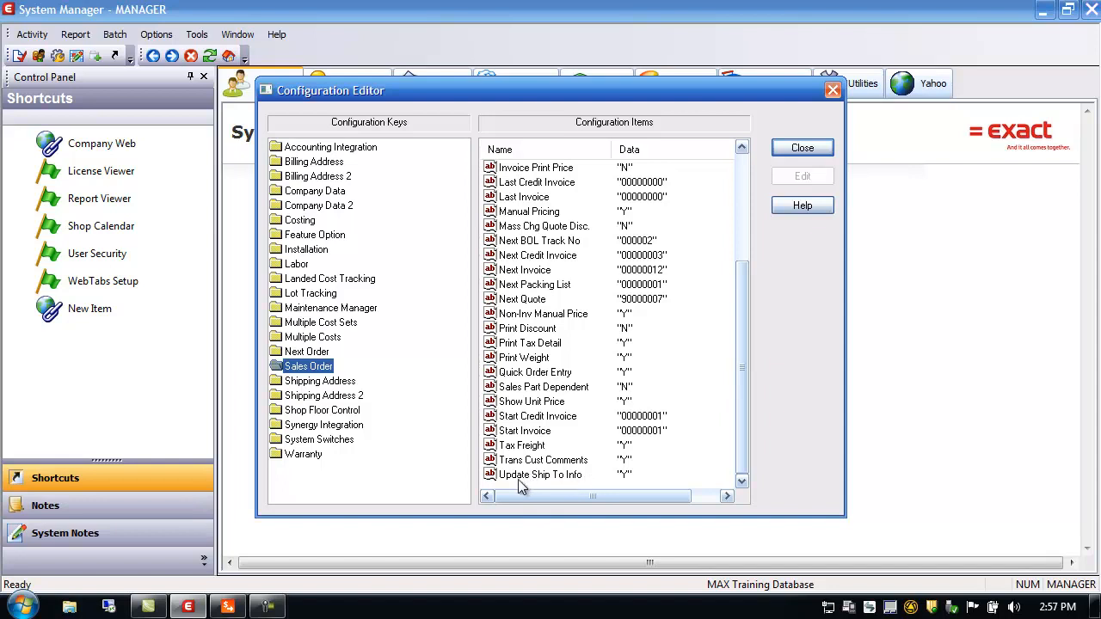
Step: Close the Sales Order Configuration Editor, leaving Update Ship To Info set to Y
left_click(798, 152)
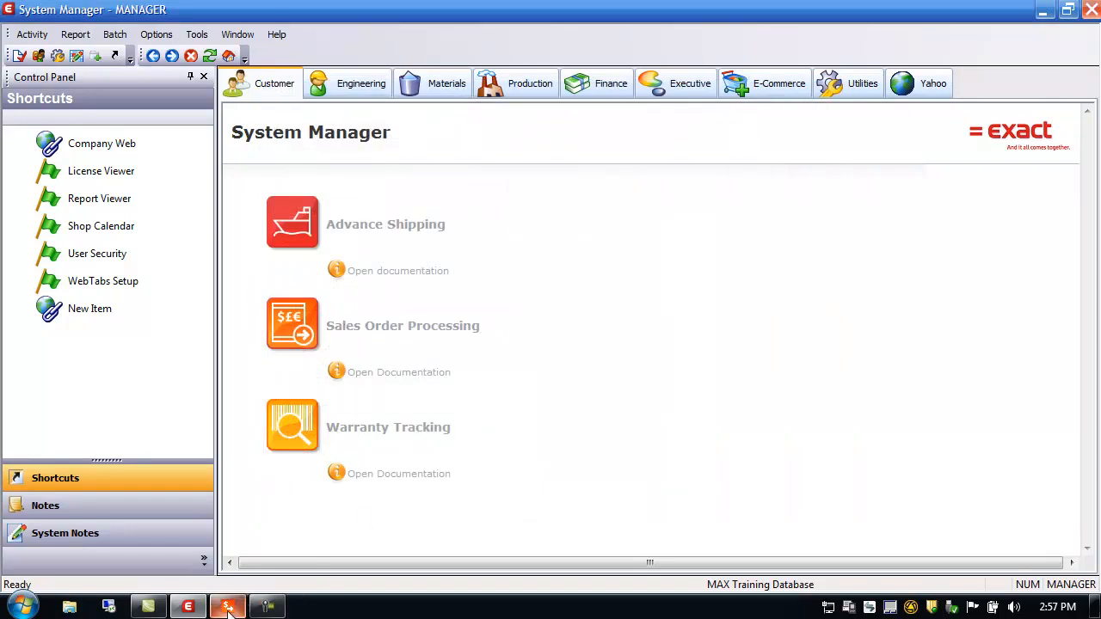
Step: Set order 20000030's ship-to to the Default ship code with ship-through code None
left_click(229, 609)
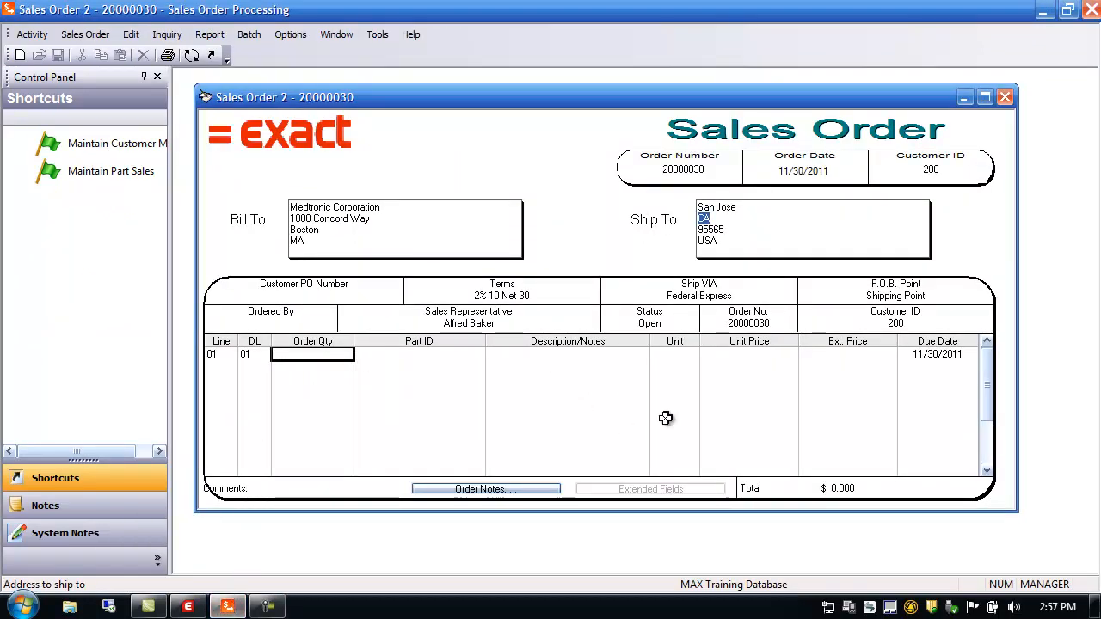
double_click(714, 226)
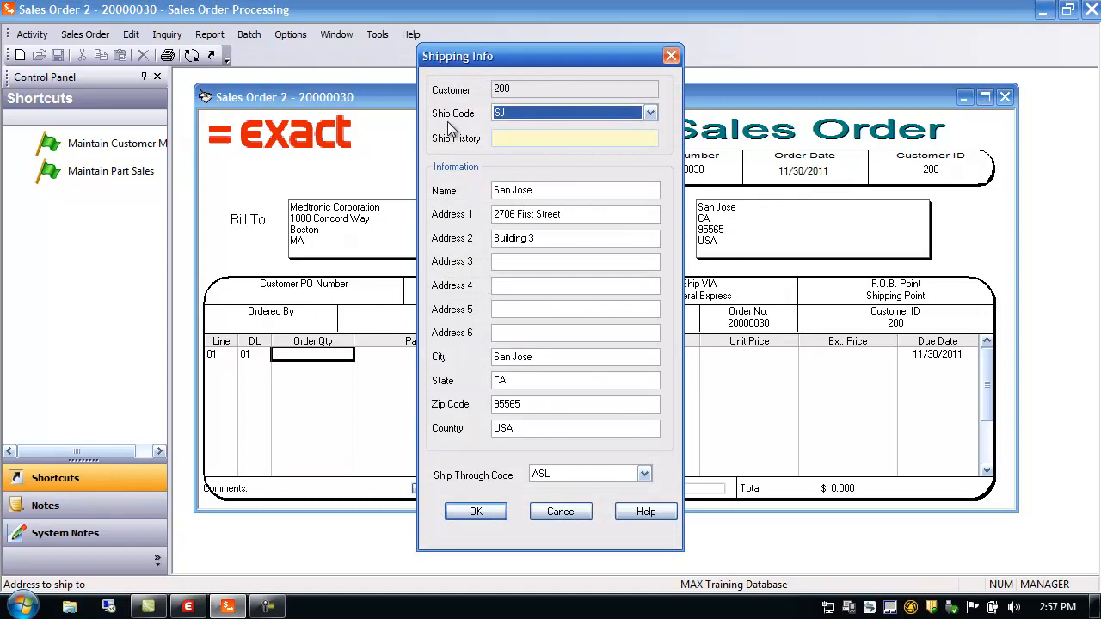
left_click(650, 113)
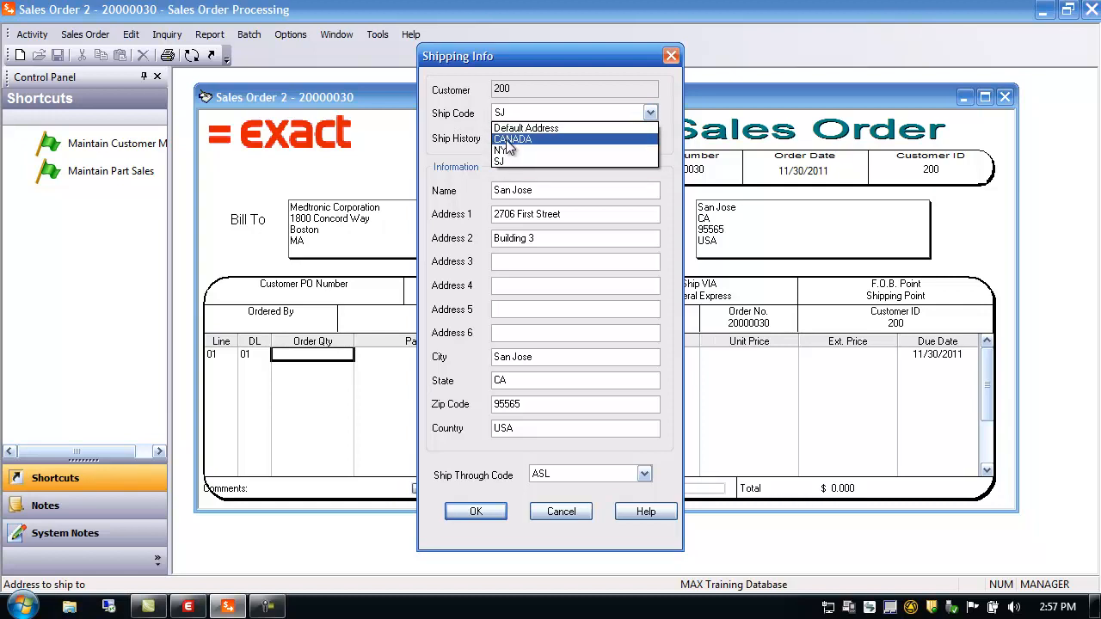
left_click(542, 128)
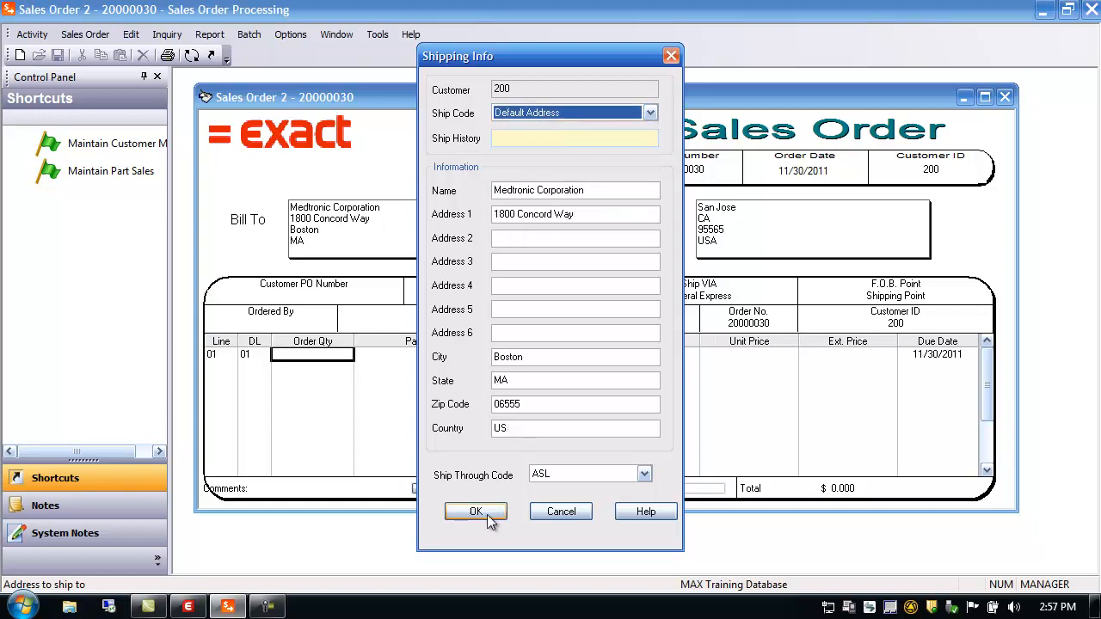
left_click(556, 473)
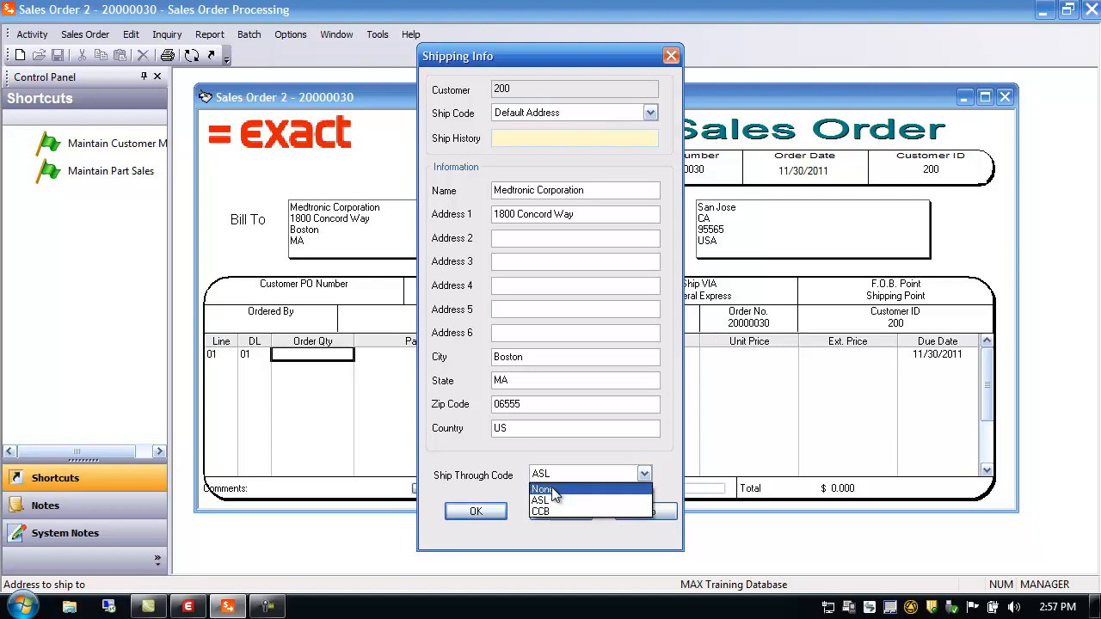
left_click(550, 490)
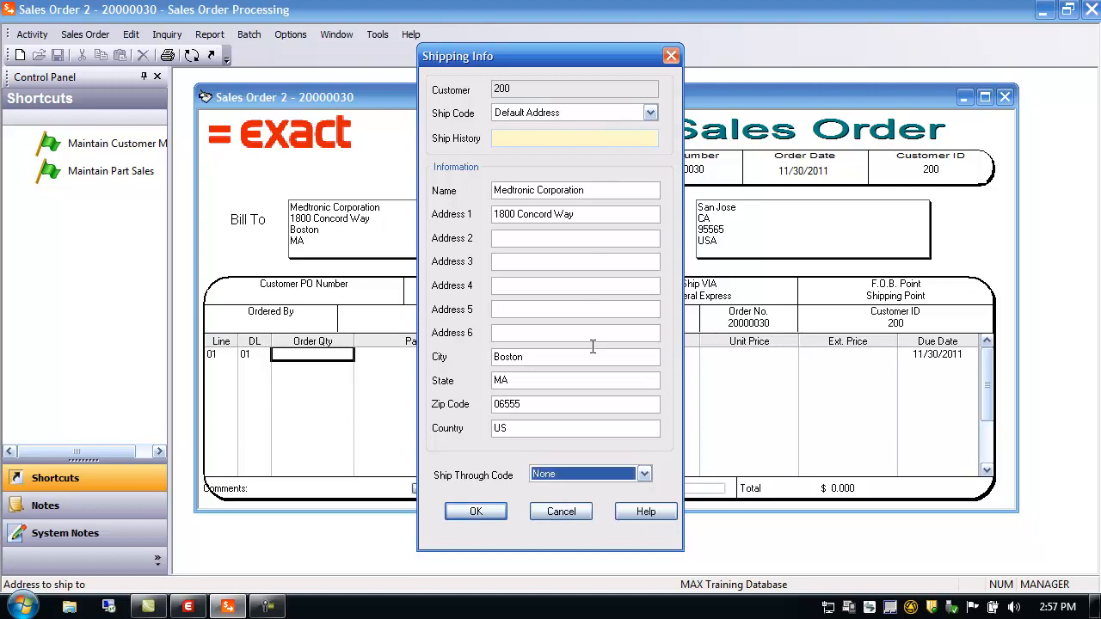
left_click(483, 510)
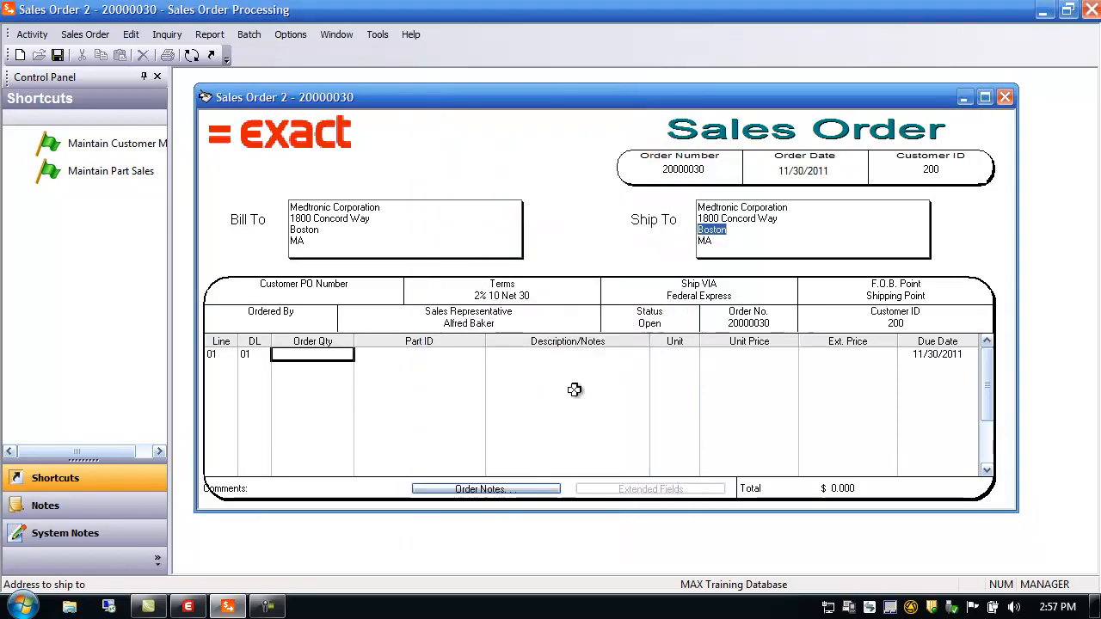
Step: Change the order's ship code to SJ, the San Jose address
double_click(720, 226)
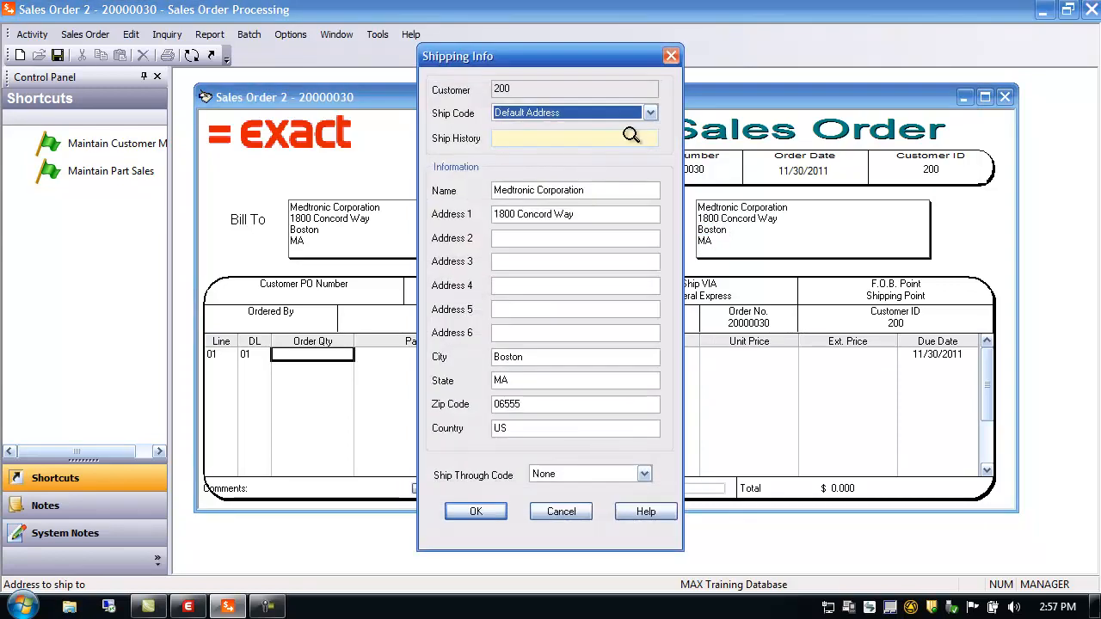
left_click(651, 114)
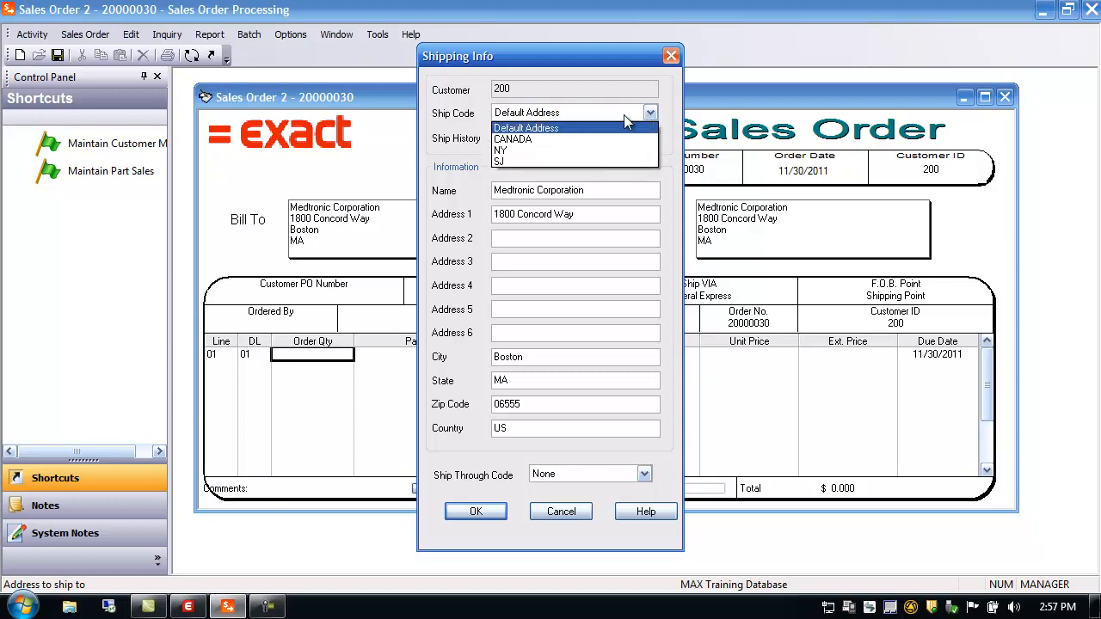
left_click(505, 161)
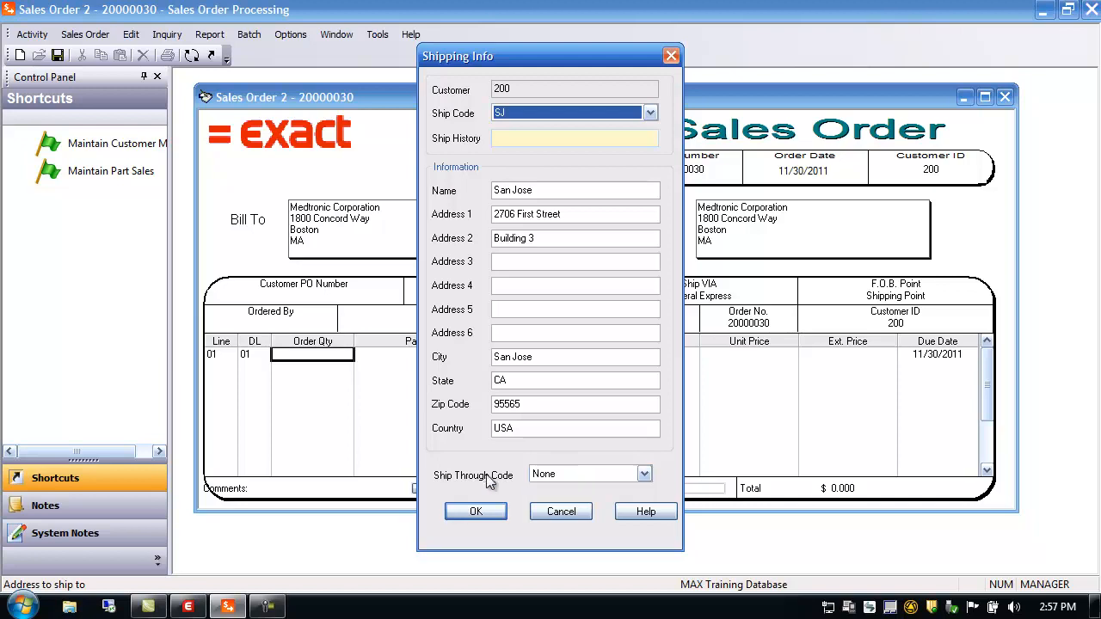
left_click(476, 511)
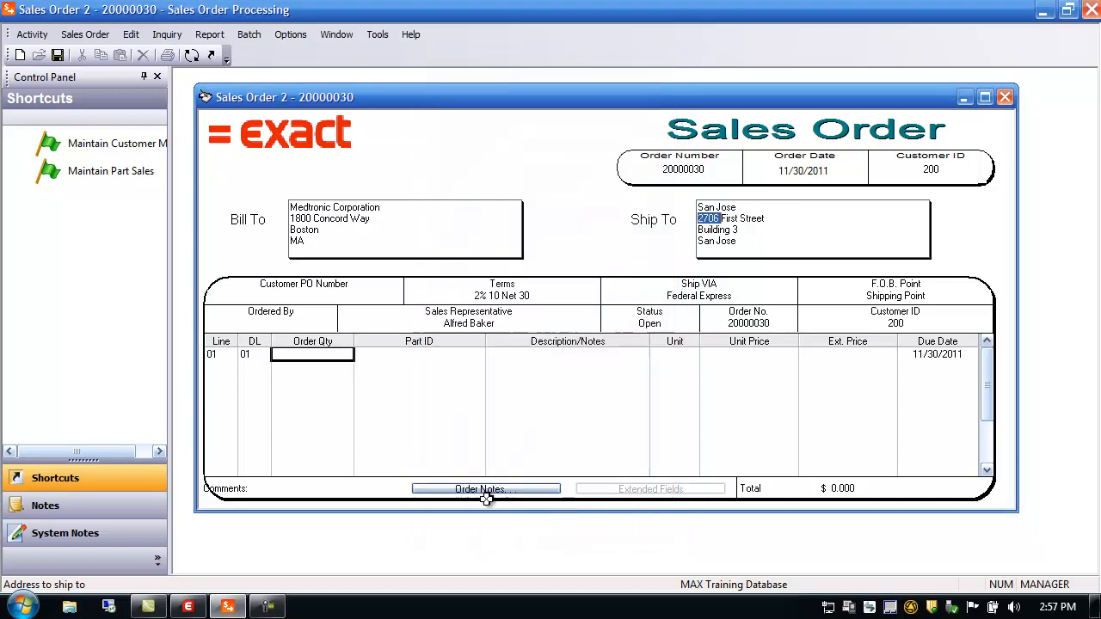
Step: Change the ship code to CANADA so Ship To reads Canadian Location
double_click(732, 233)
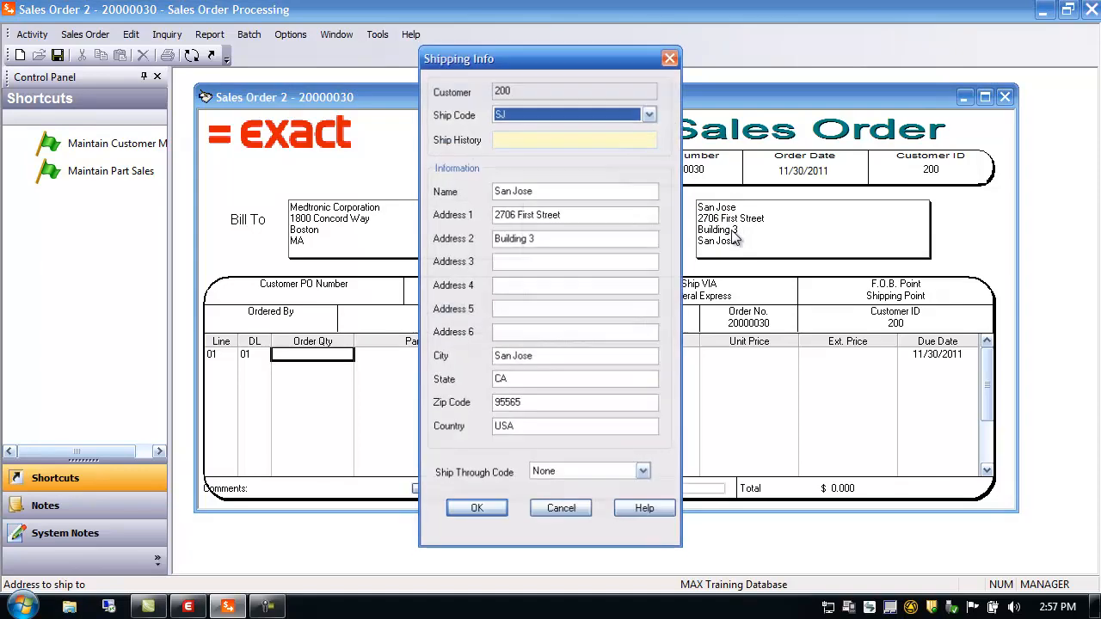
left_click(651, 114)
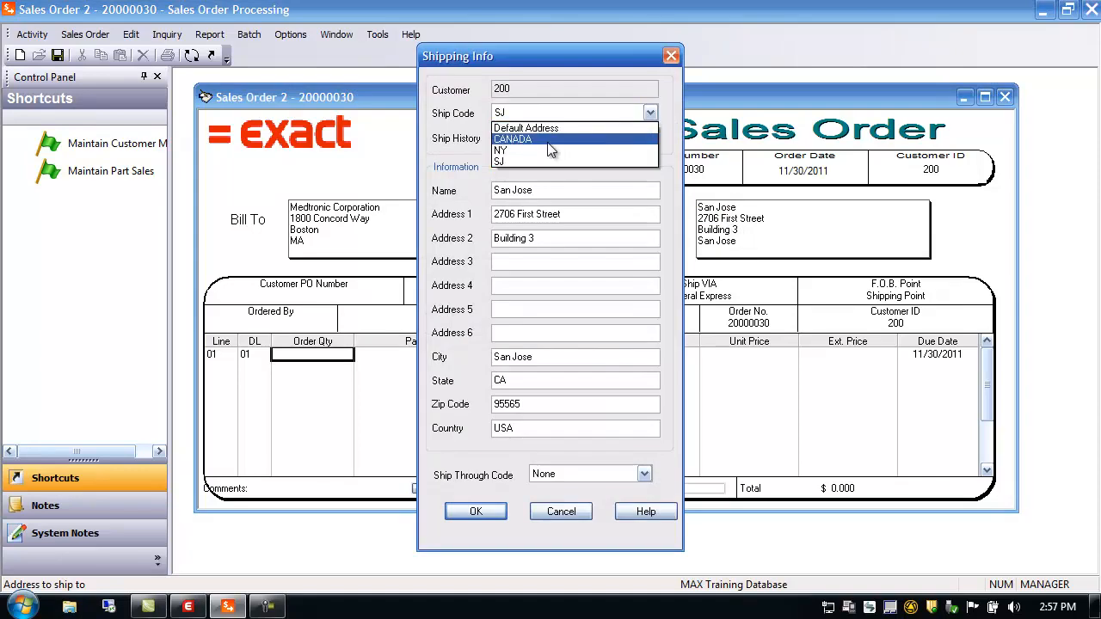
left_click(548, 140)
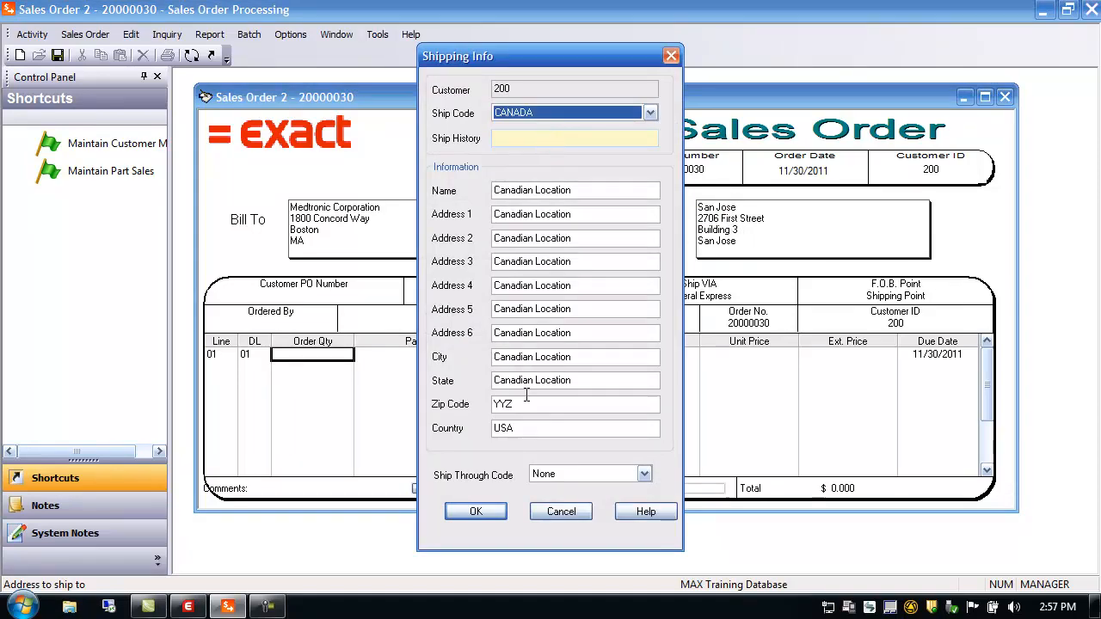
left_click(477, 512)
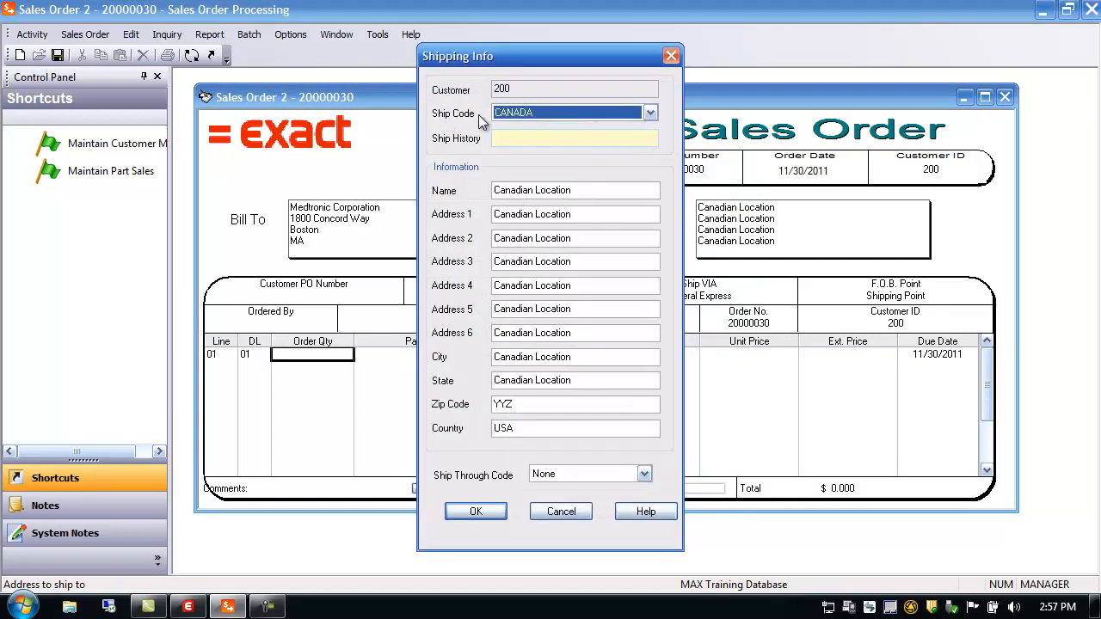
left_click(671, 56)
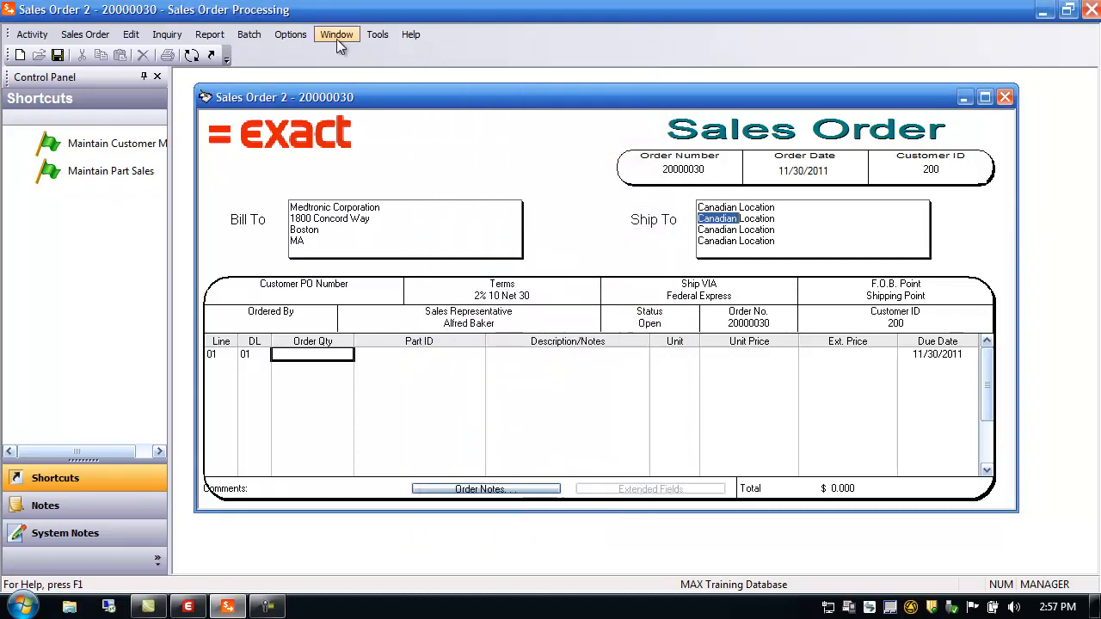
left_click(31, 35)
mouse_move(51, 51)
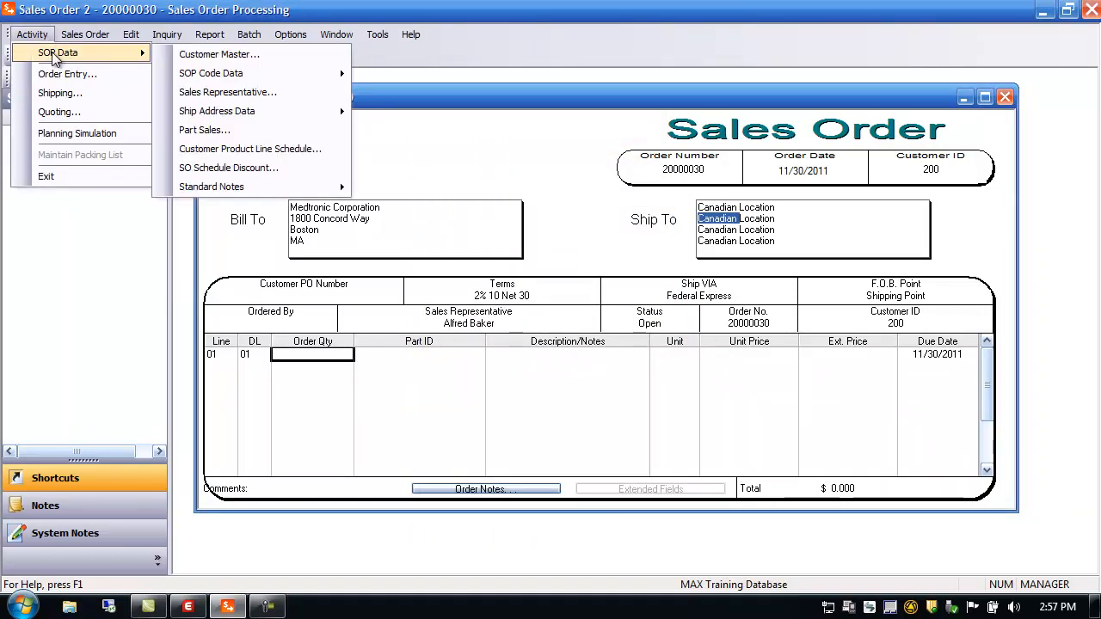
mouse_move(249, 118)
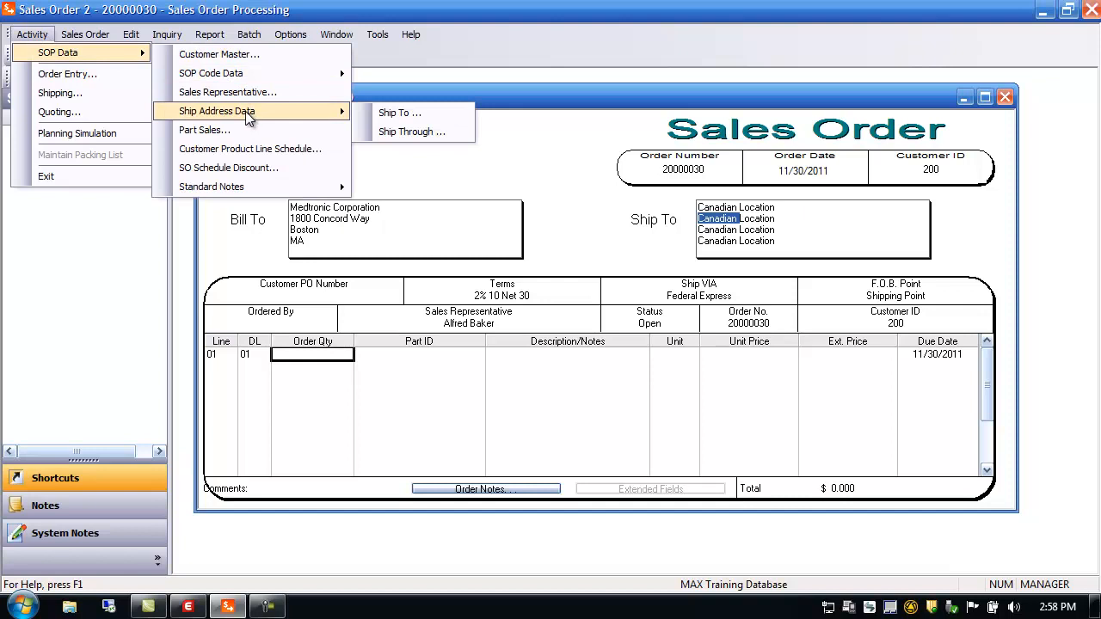
left_click(410, 119)
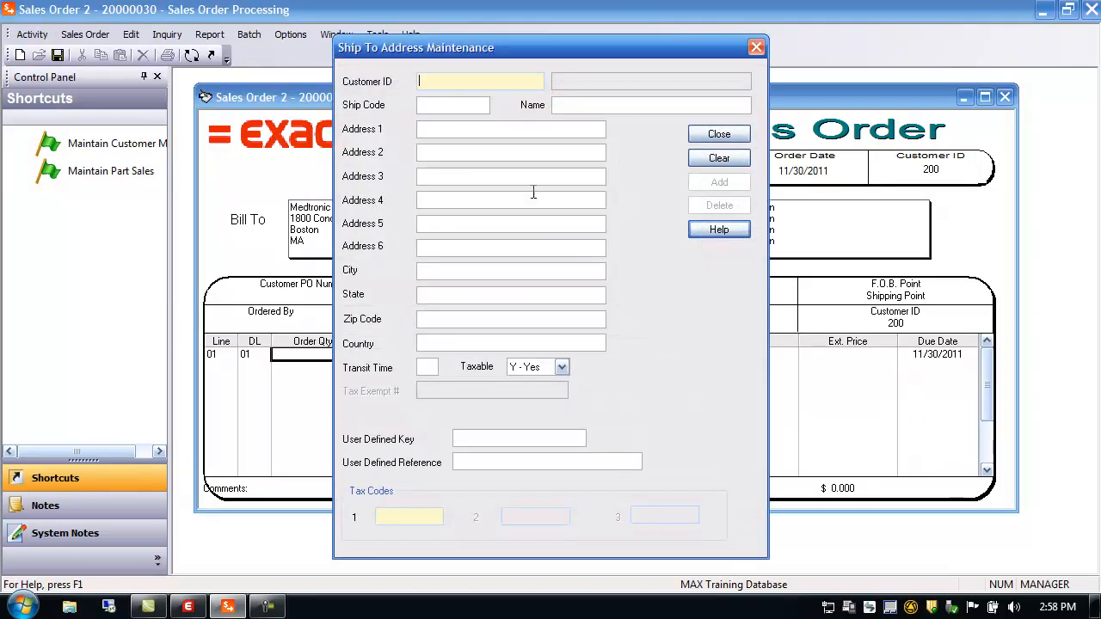
double_click(436, 82)
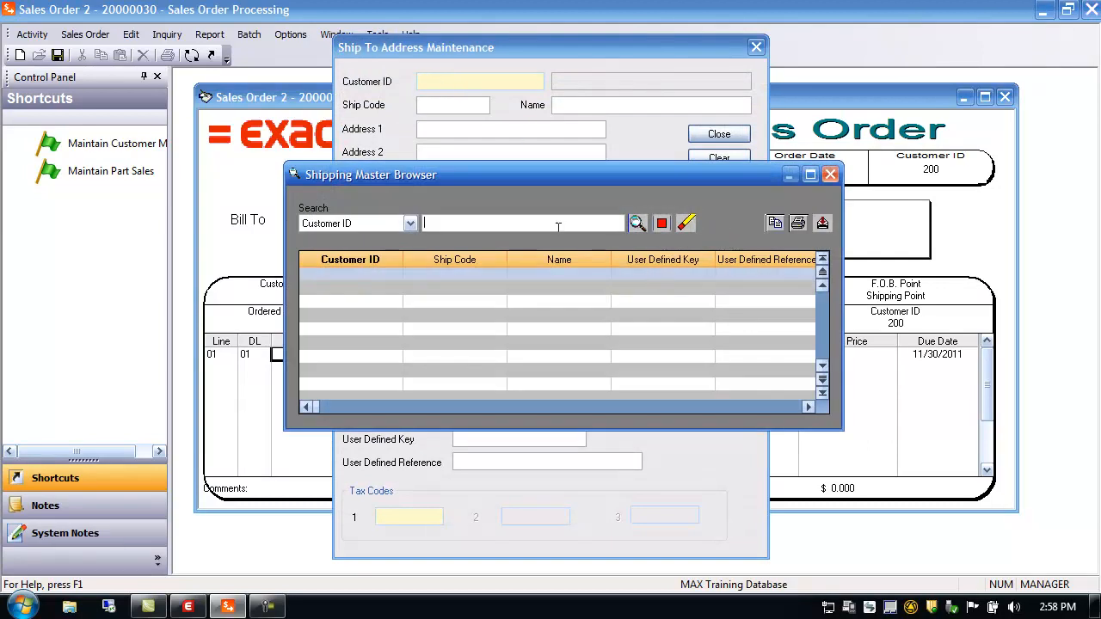
left_click(638, 224)
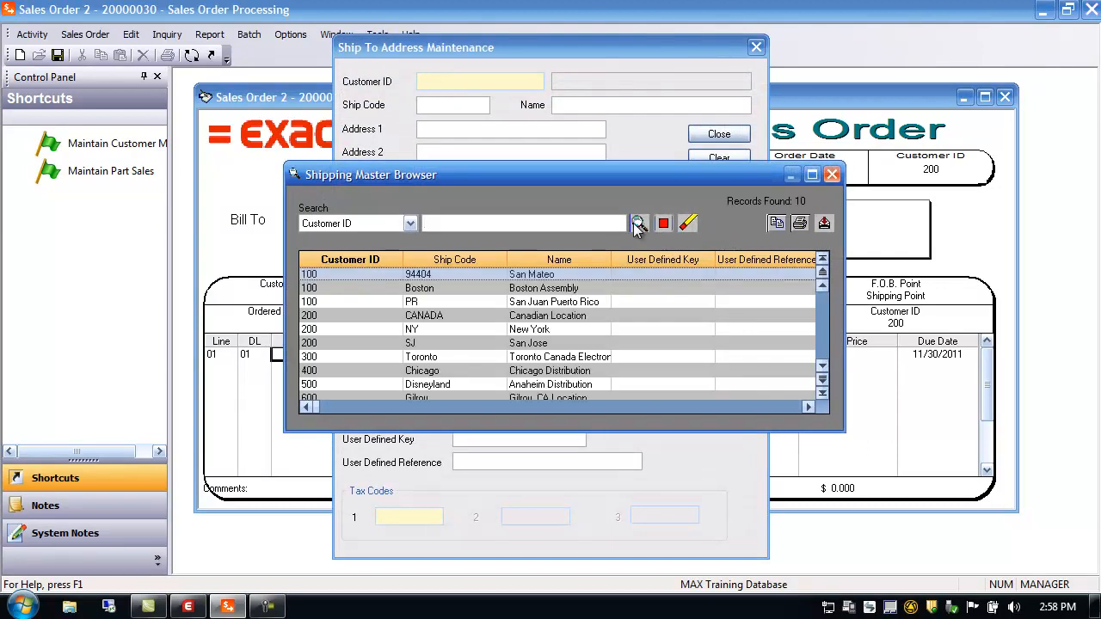
left_click(311, 315)
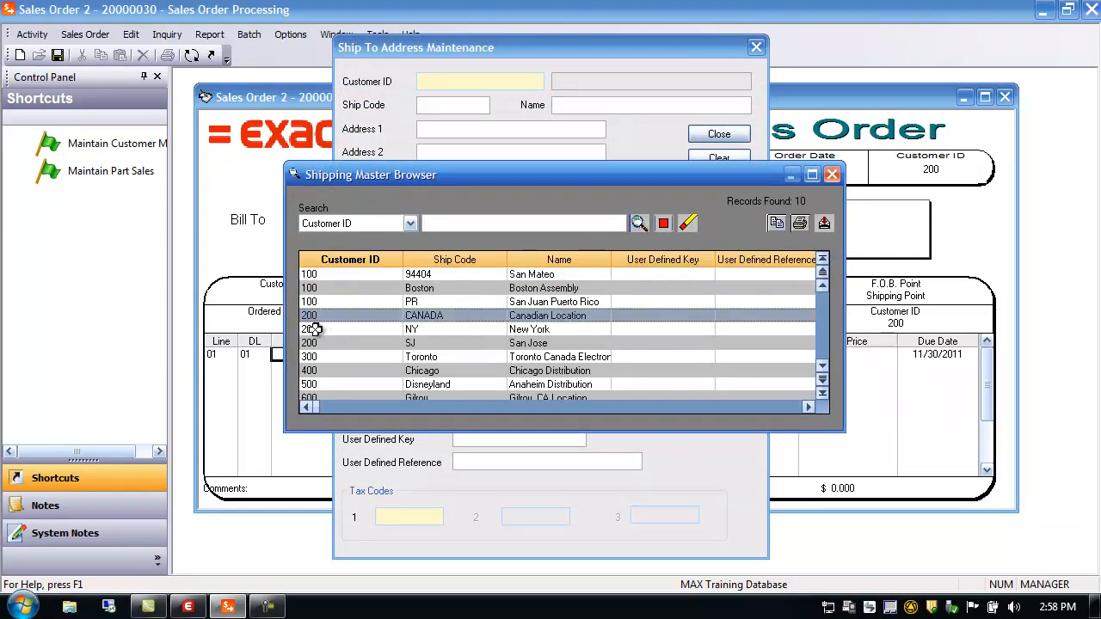
left_click(313, 342)
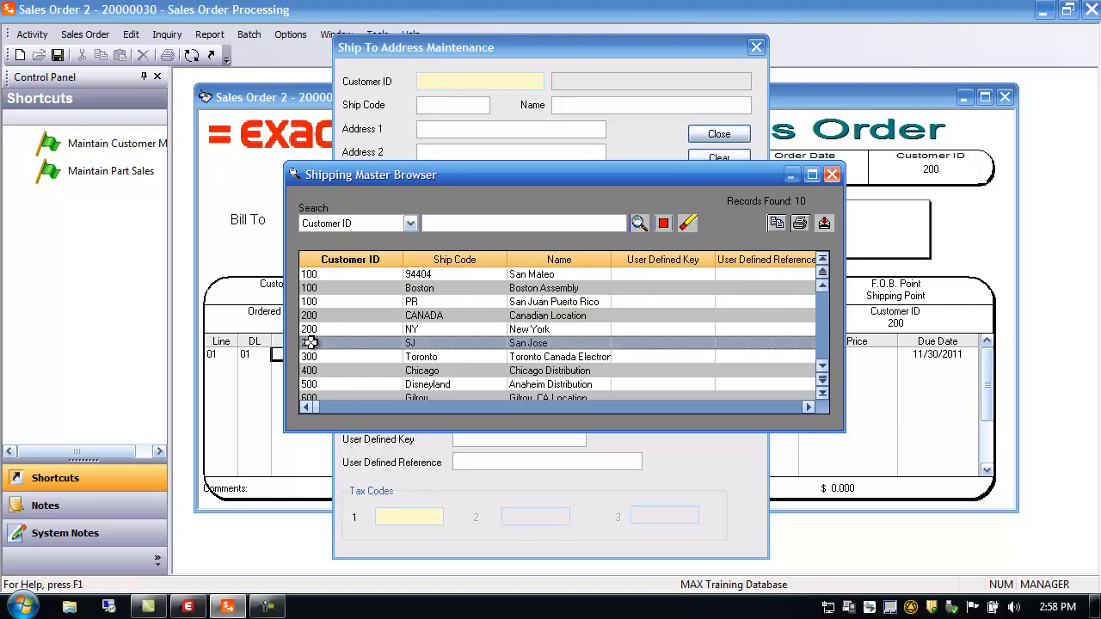
left_click(832, 175)
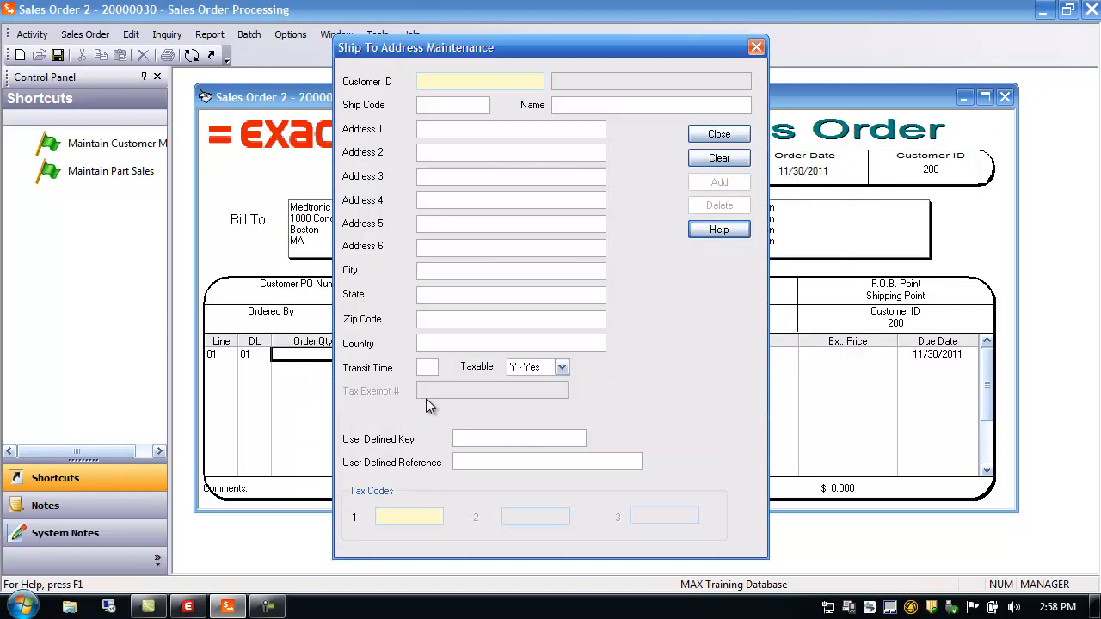
left_click(720, 134)
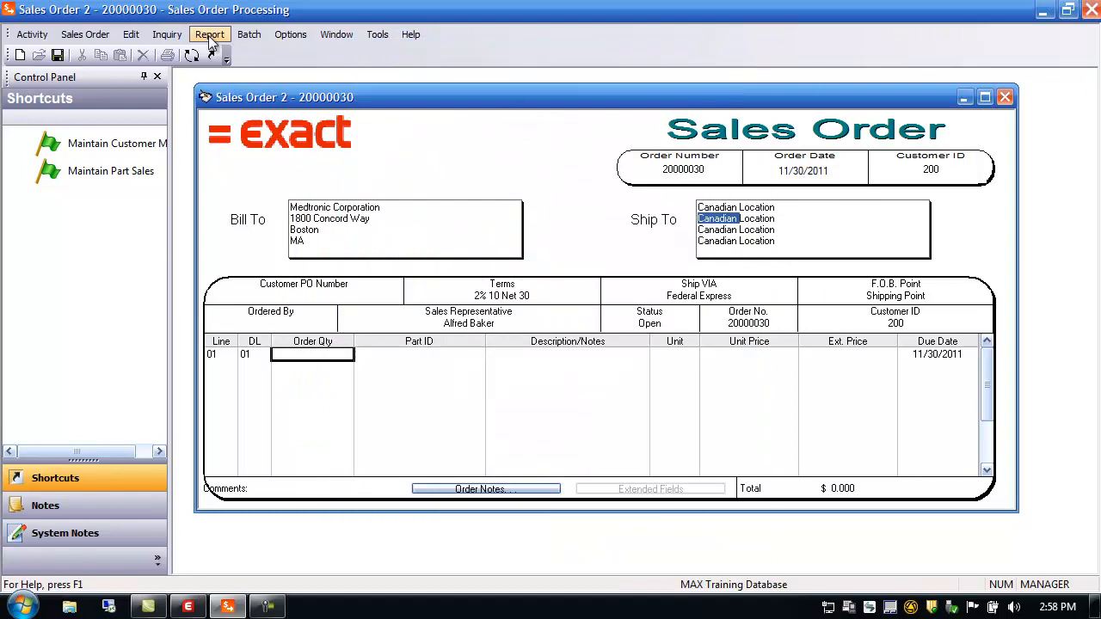
left_click(45, 41)
mouse_move(55, 51)
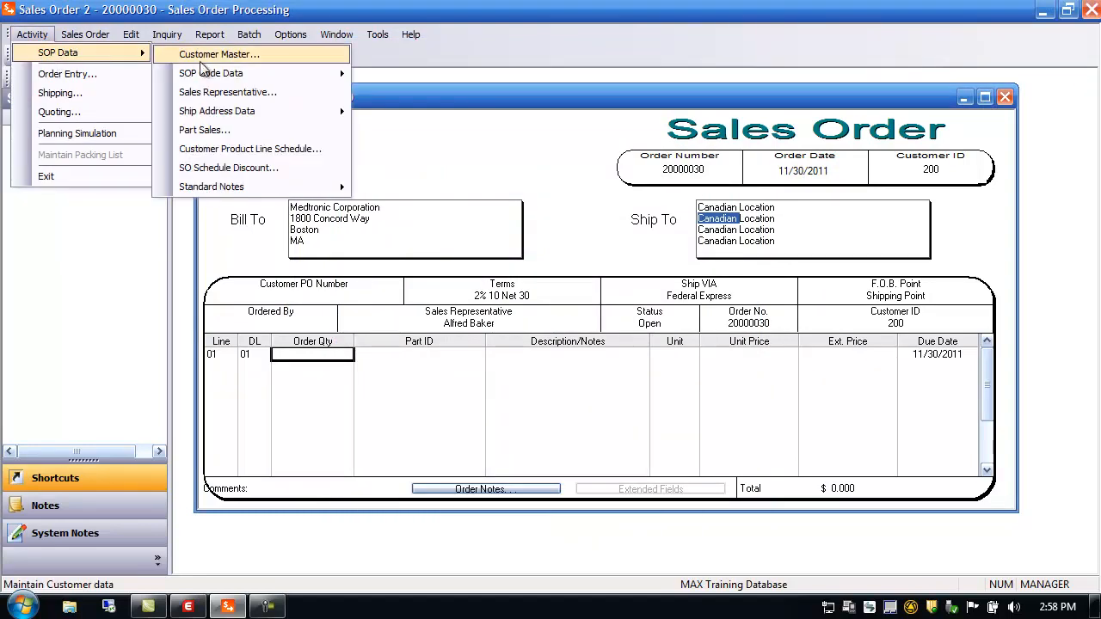
mouse_move(231, 77)
mouse_move(265, 115)
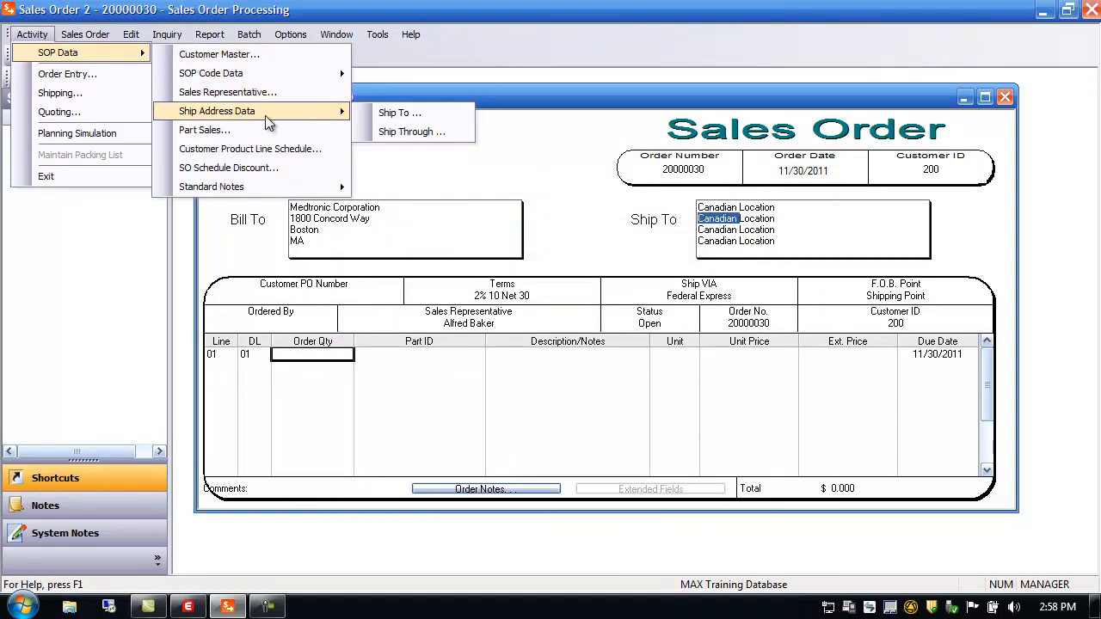
left_click(392, 136)
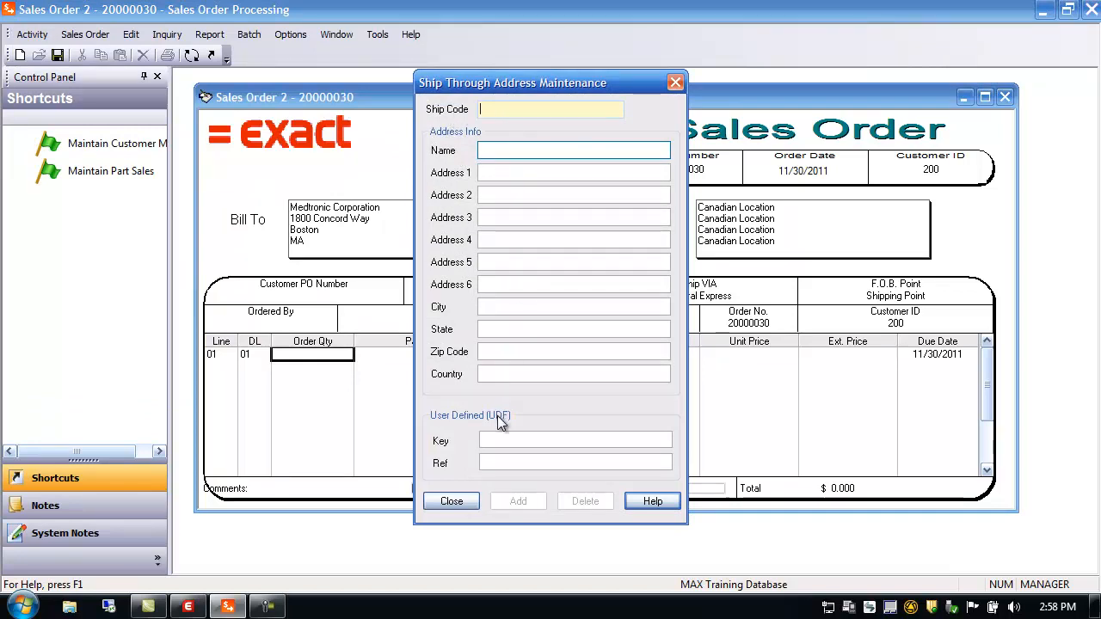
left_click(464, 500)
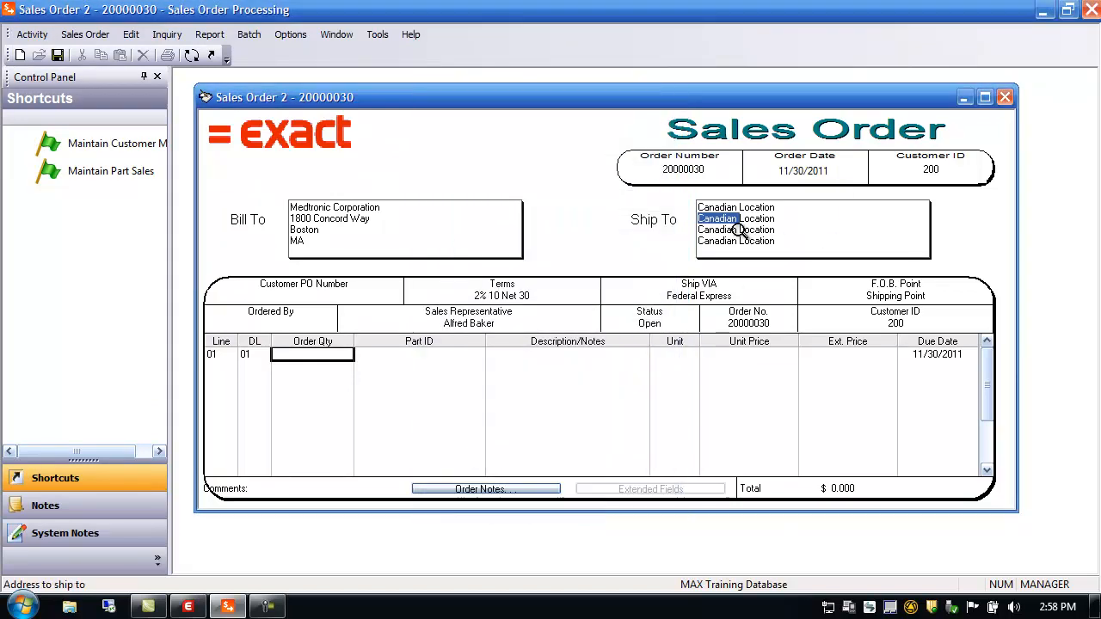
Step: Set the Canadian Location shipping info's ship-through code to ASL
double_click(740, 231)
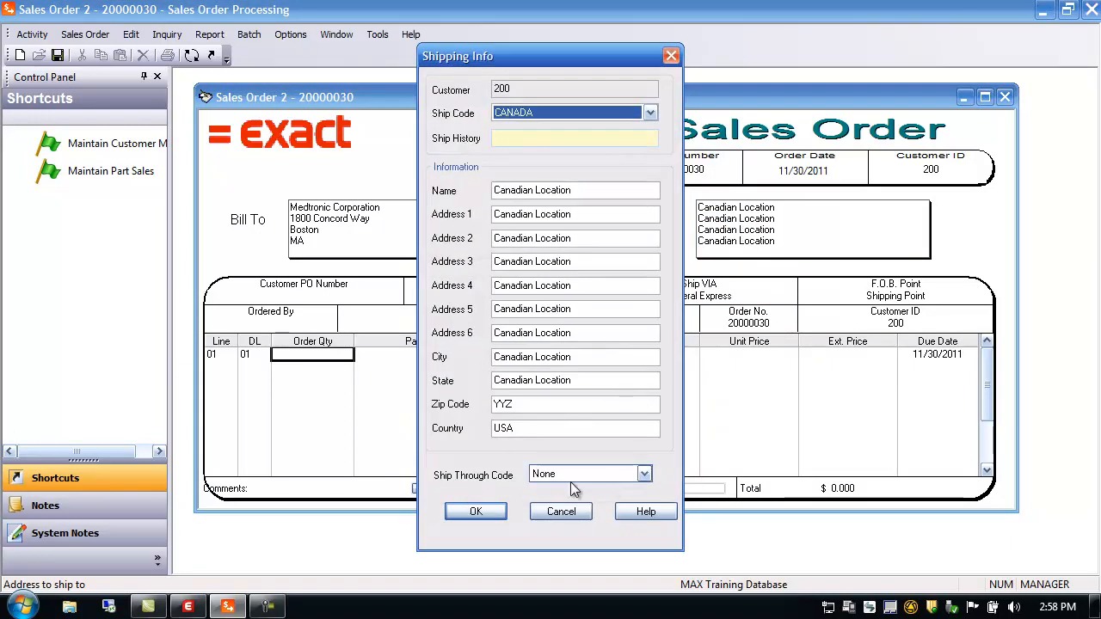
left_click(645, 474)
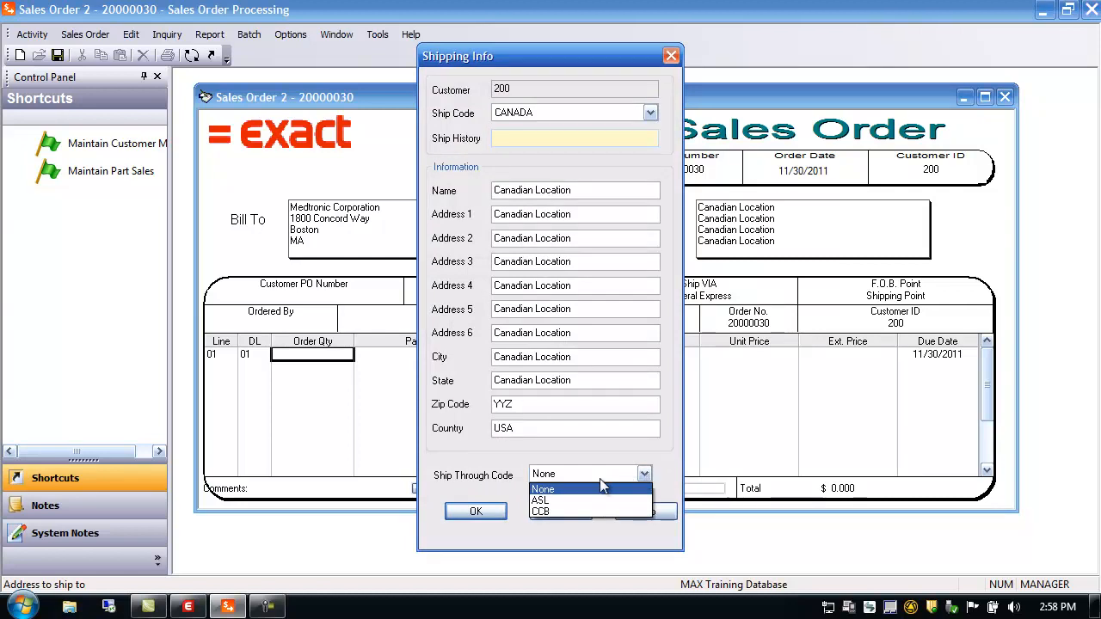
left_click(540, 502)
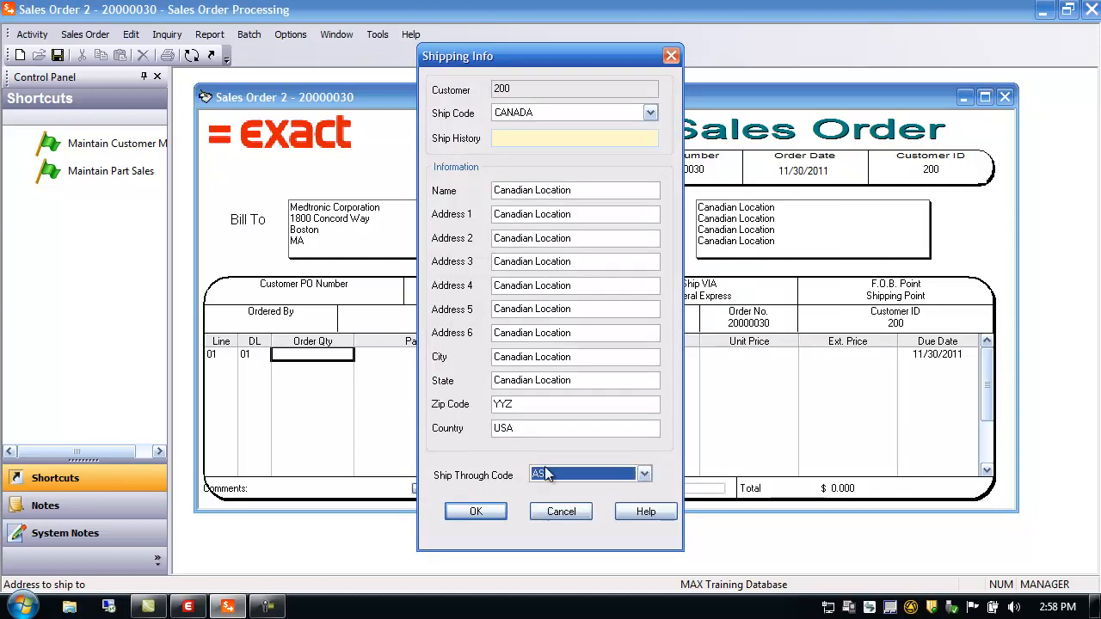
left_click(475, 513)
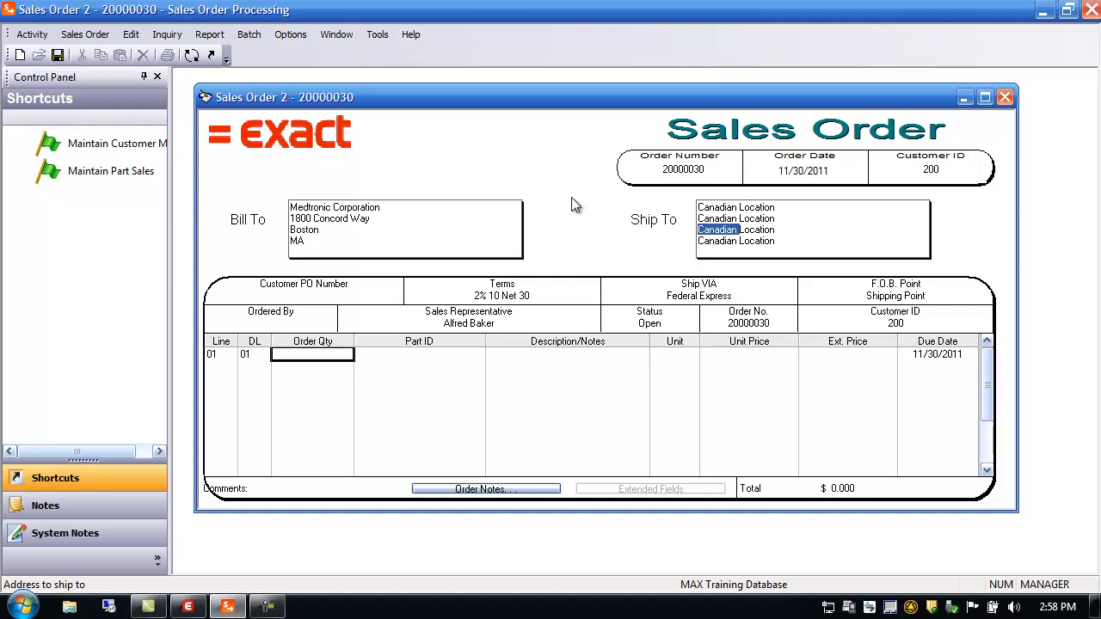
left_click(217, 36)
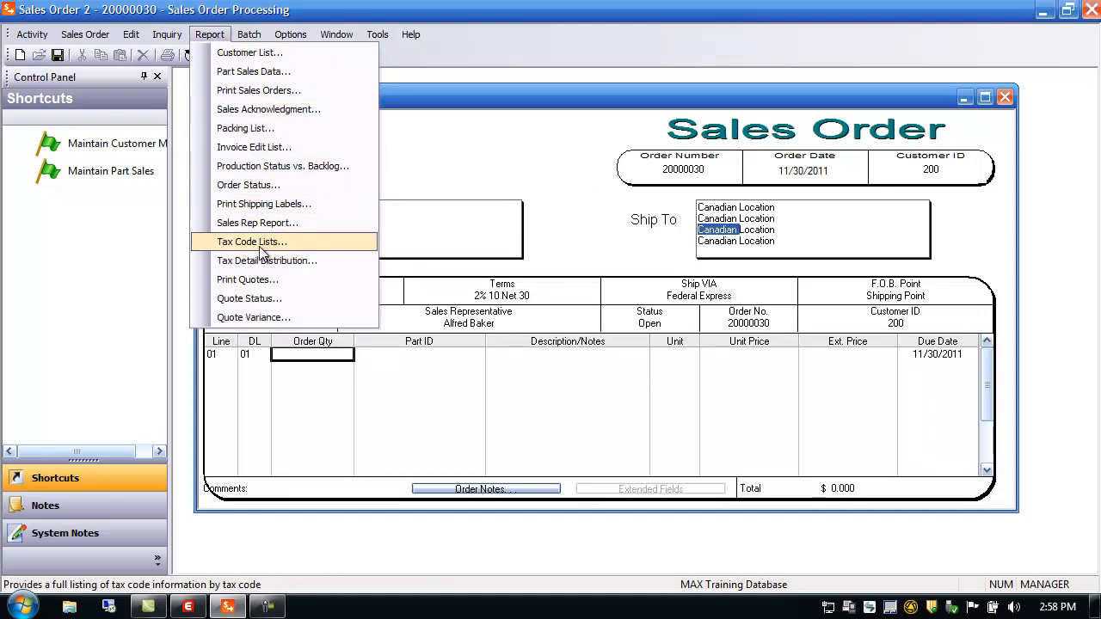
left_click(249, 129)
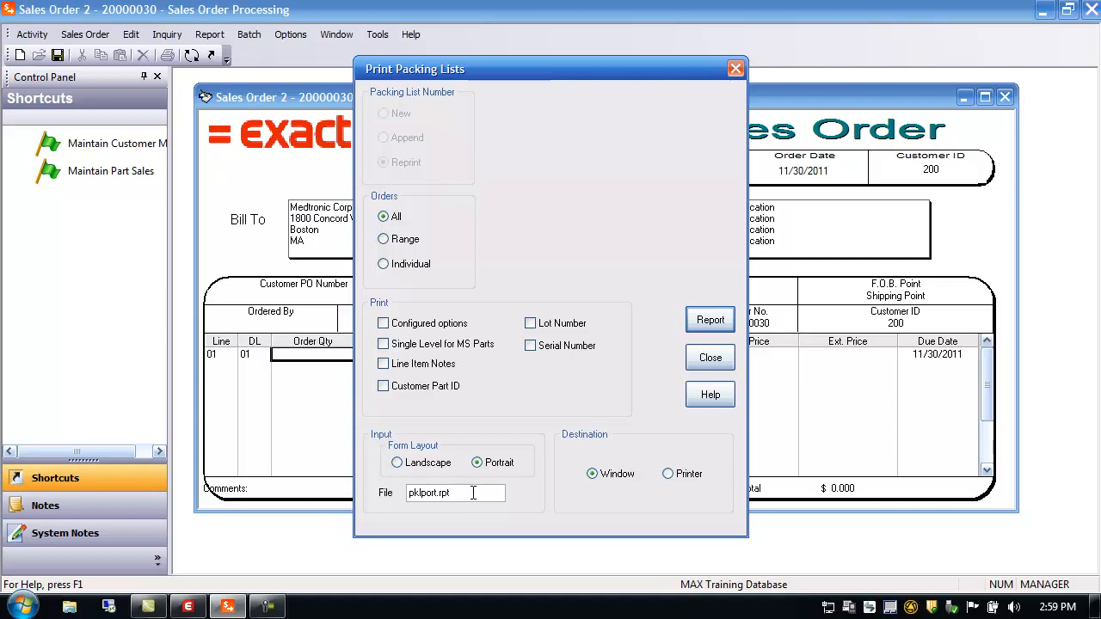
left_click_drag(472, 493, 369, 508)
type("rp")
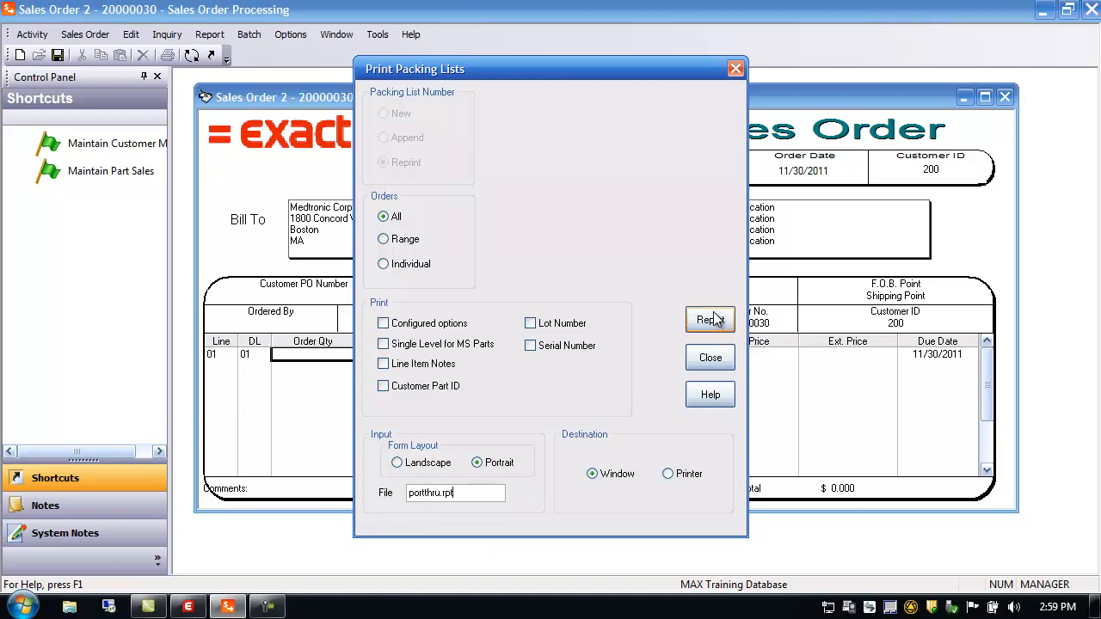
left_click(711, 358)
left_click(709, 218)
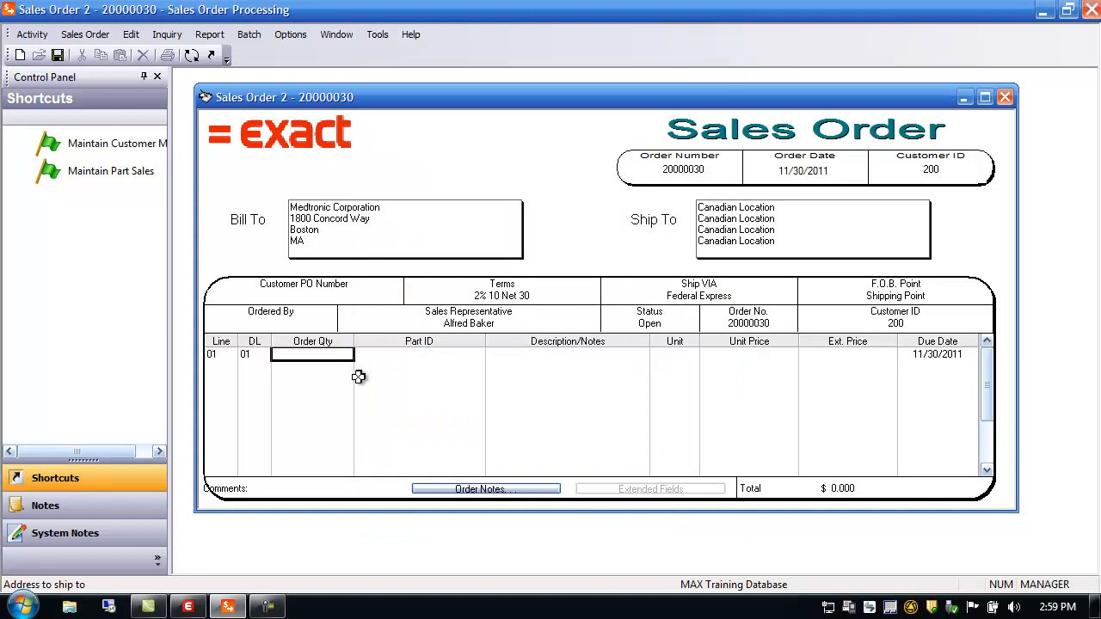
Step: Save line 01 for 10 of part 11000, then switch to the Ship Order form
left_click(338, 355)
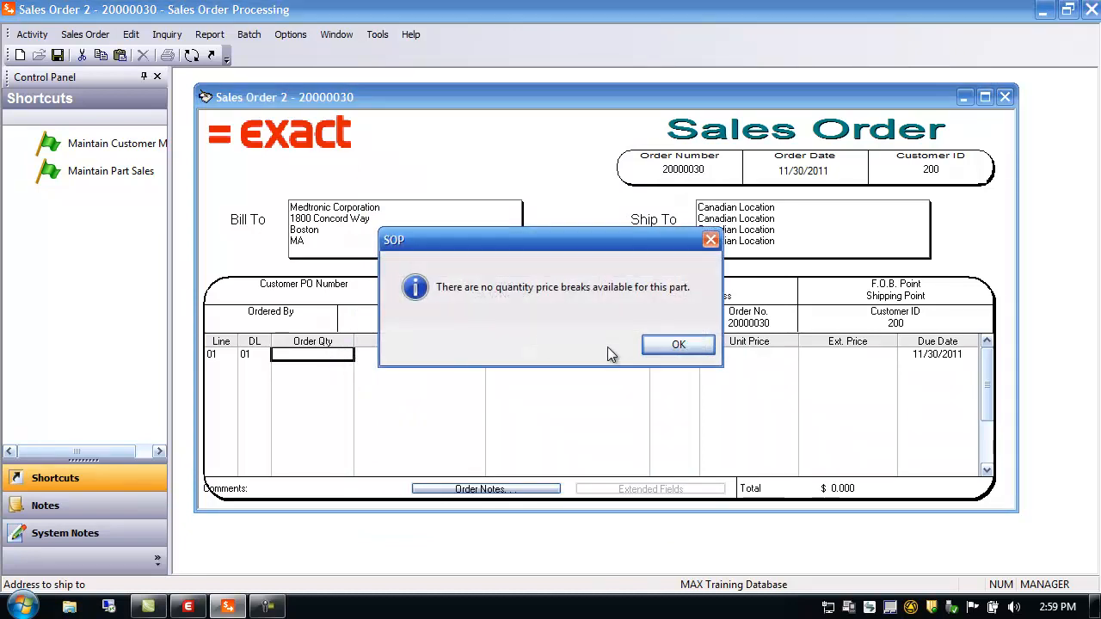
left_click(666, 341)
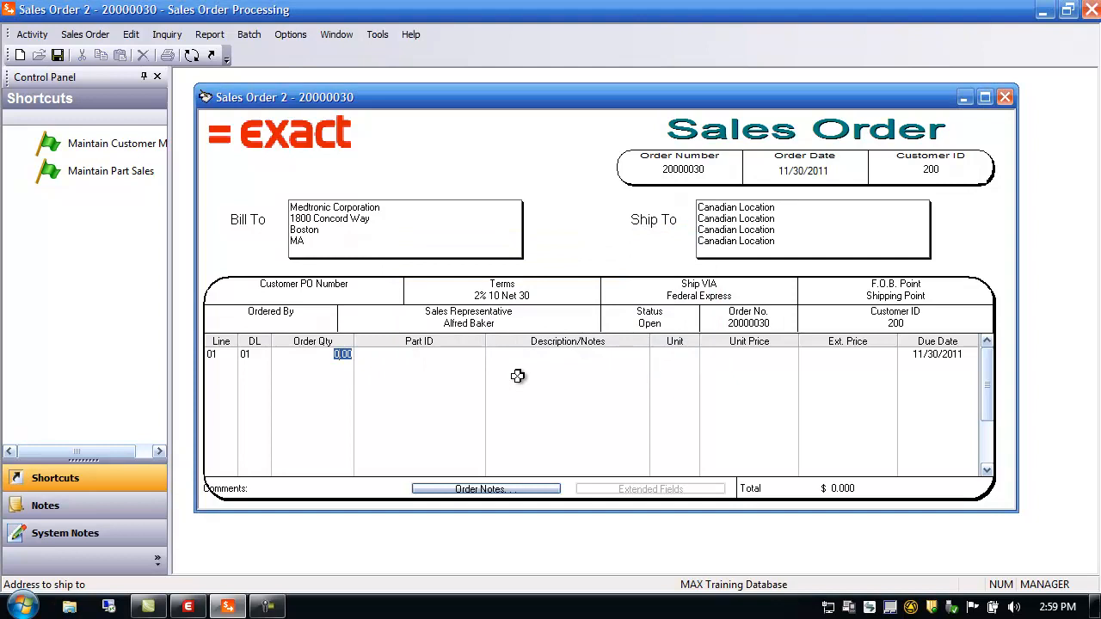
key("Tab")
type("110")
key("Tab")
key("Tab")
key("Tab")
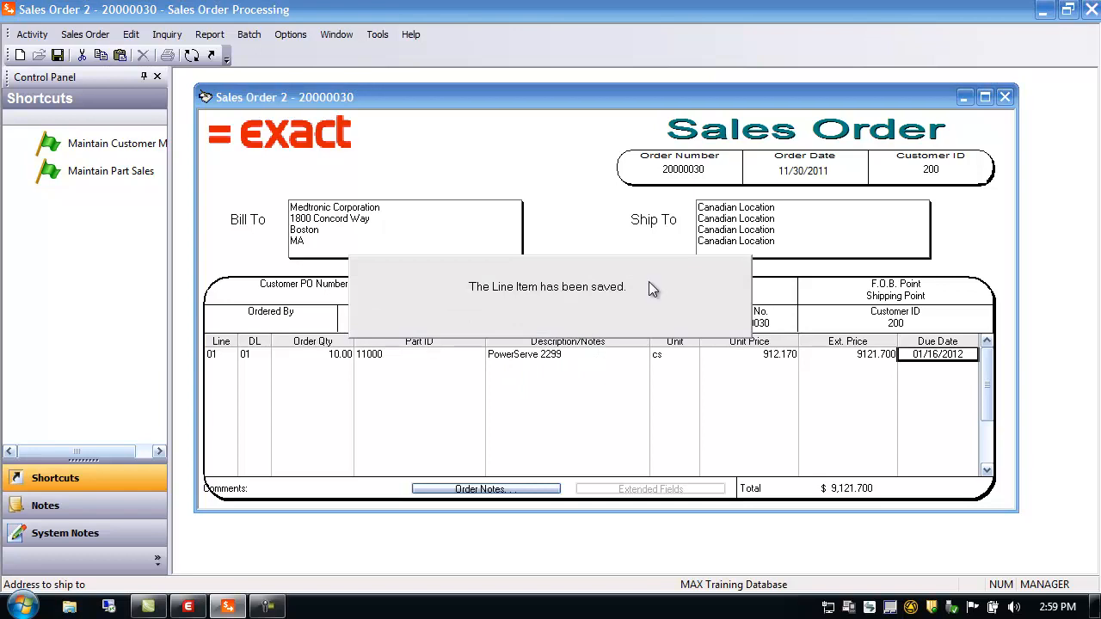
left_click(327, 353)
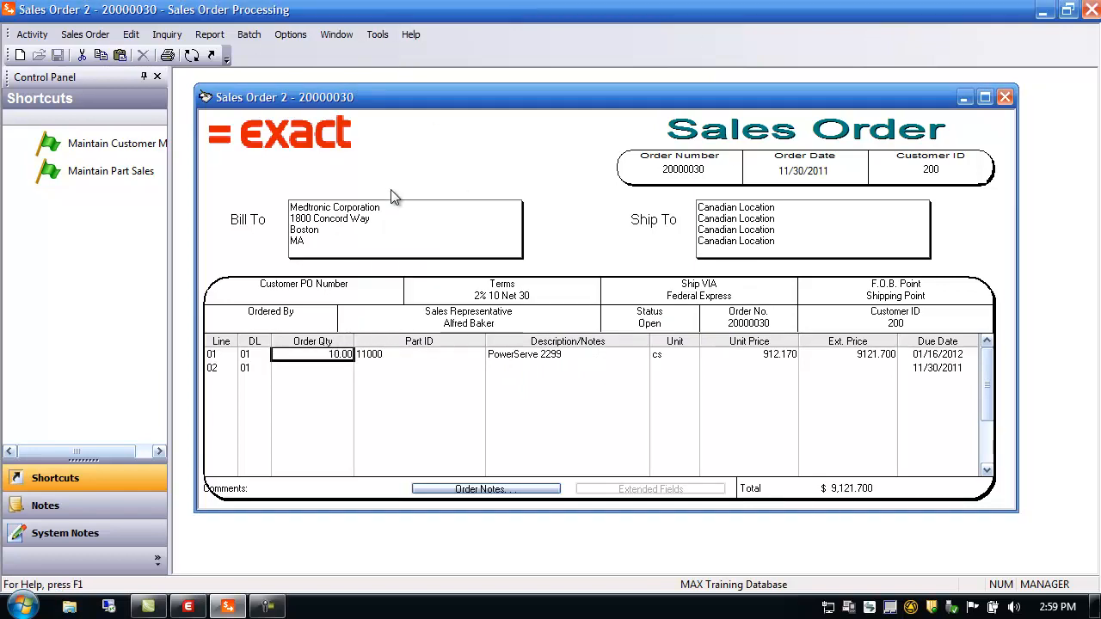
left_click(191, 55)
left_click(475, 412)
Step: Ship 10 units on line 01 and save, for a $8,291.630 total invoice
type("10")
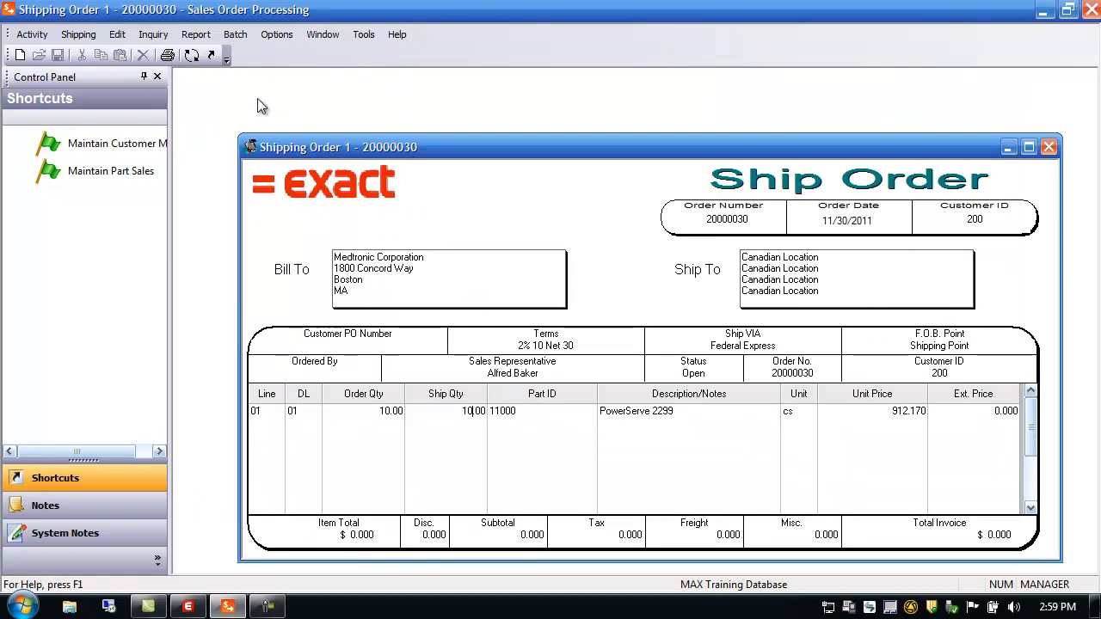
left_click_drag(282, 151, 232, 93)
left_click(457, 358)
key("Tab")
key("Tab")
key("Tab")
key("Tab")
left_click(295, 363)
left_click(58, 55)
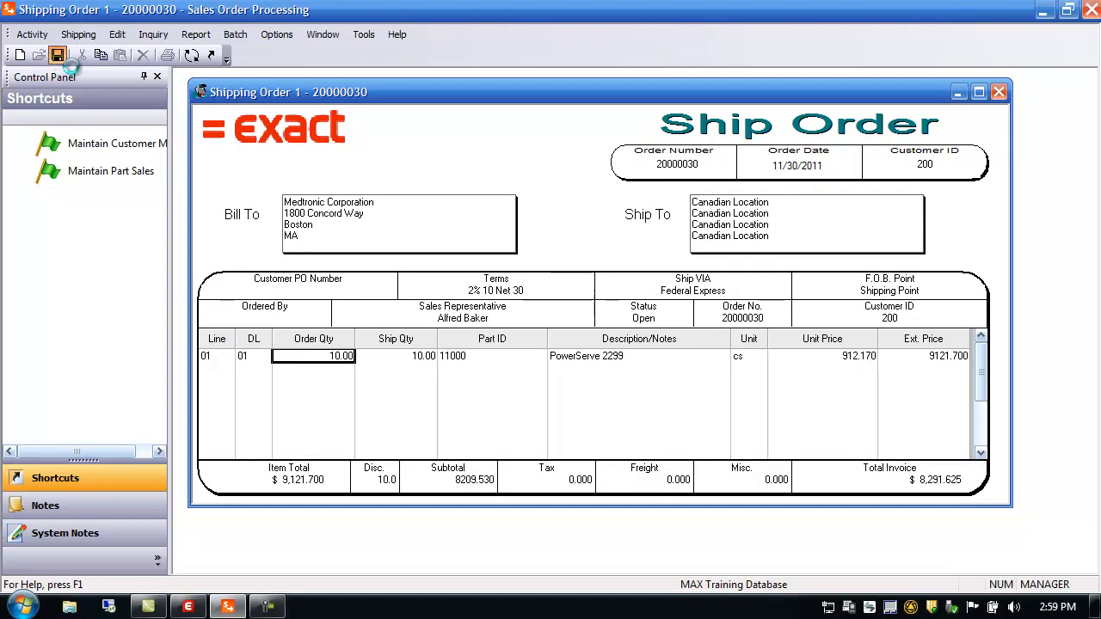
left_click(235, 35)
mouse_move(196, 34)
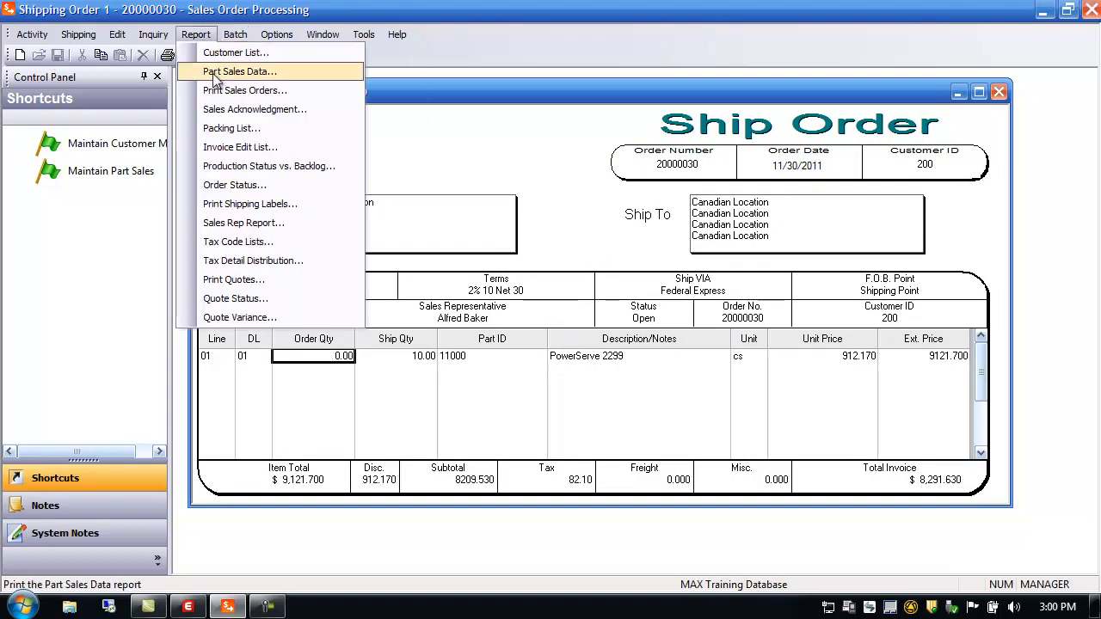
Step: Generate an individual packing list for order 20000030 using the portthru.rpt layout
left_click(233, 129)
double_click(459, 498)
type("portthru.rpt")
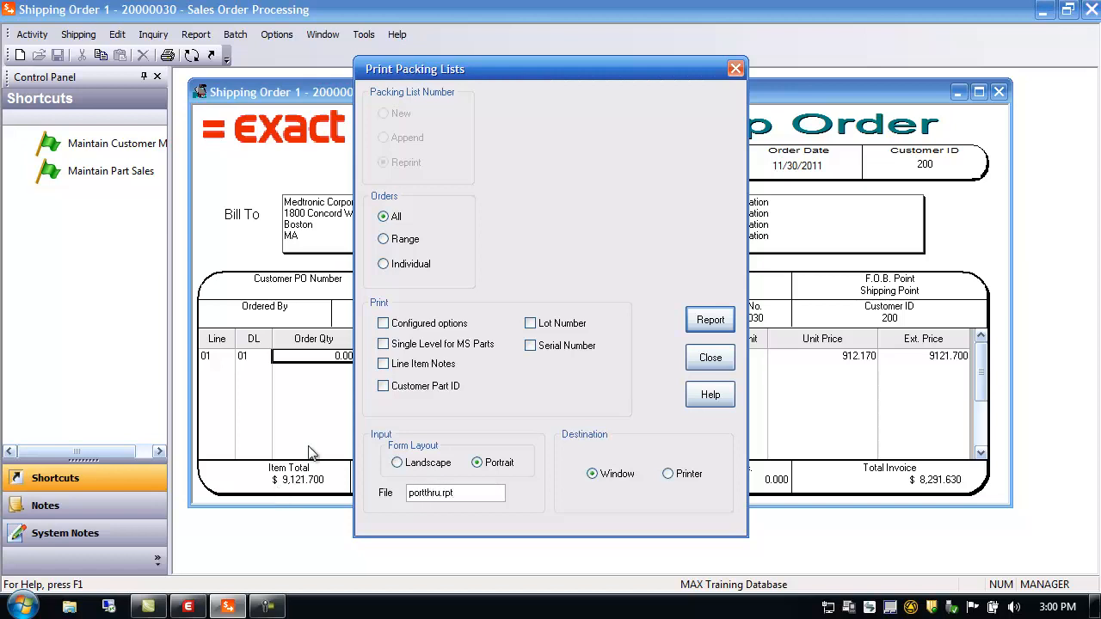
left_click(403, 263)
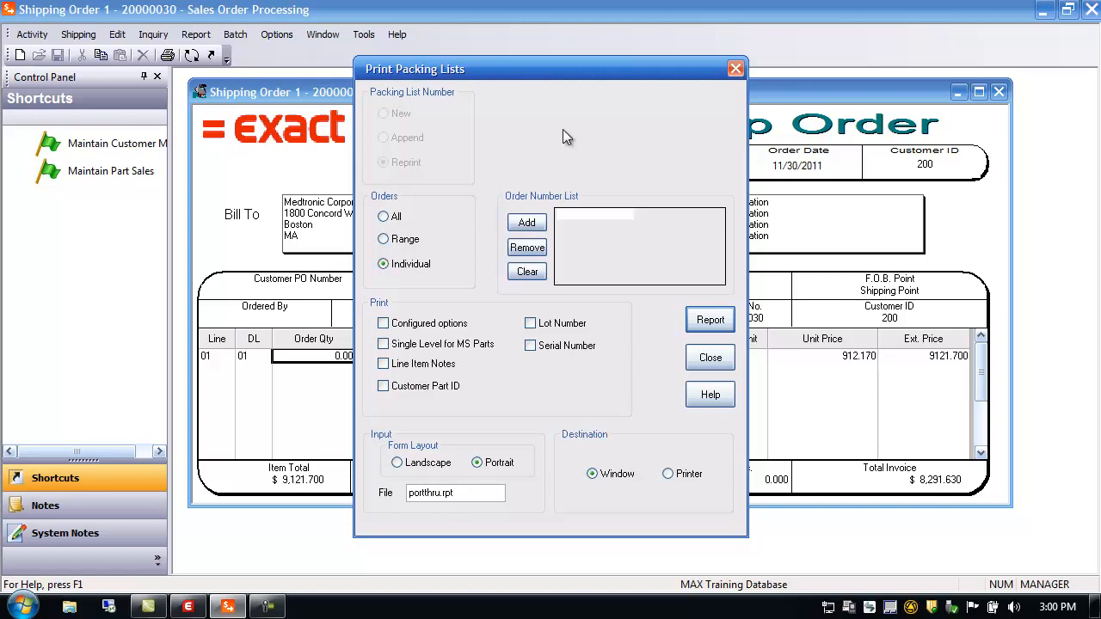
left_click(523, 224)
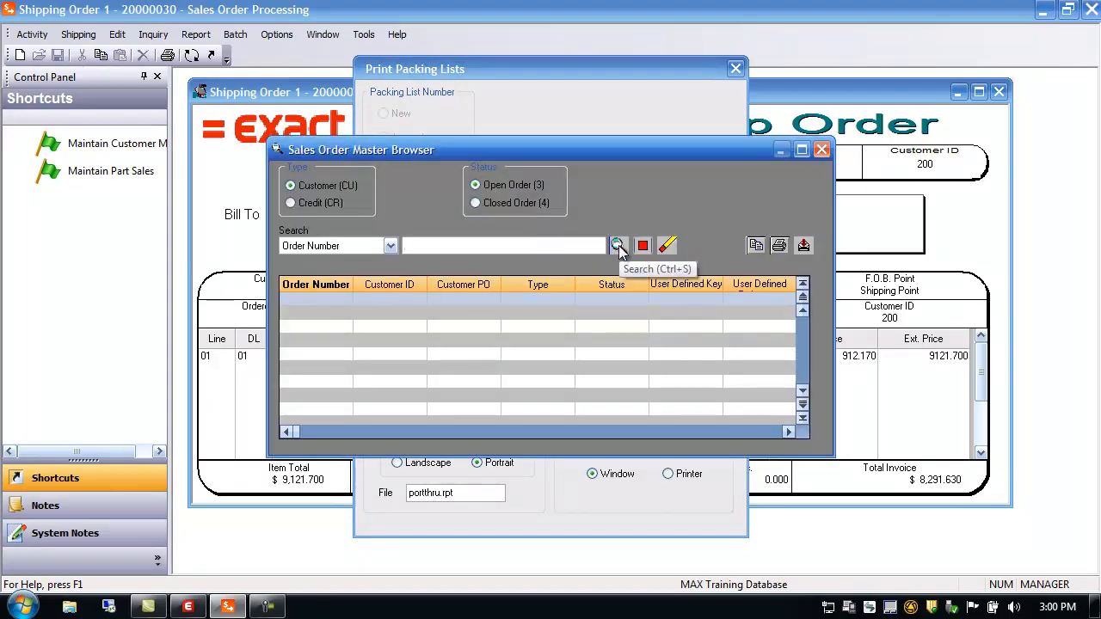
left_click(618, 247)
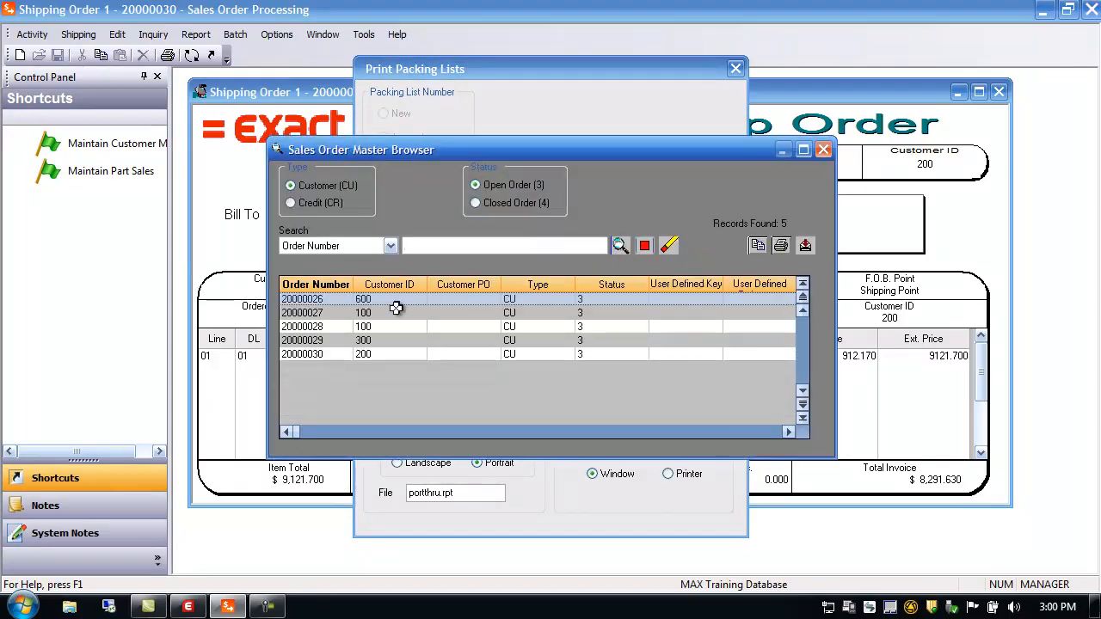
double_click(305, 354)
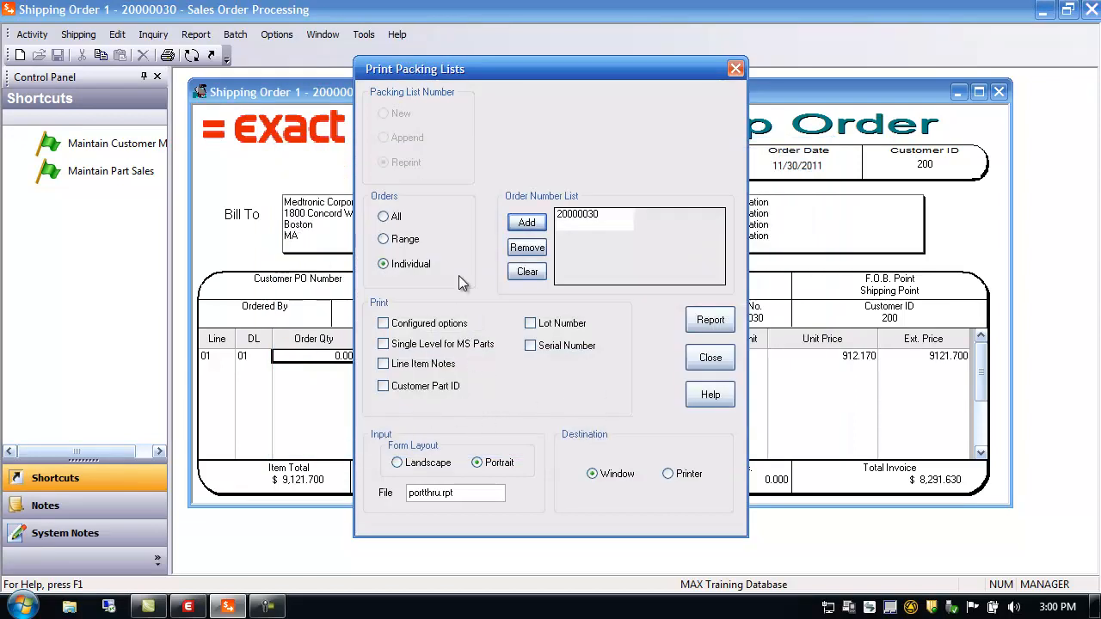
left_click(709, 321)
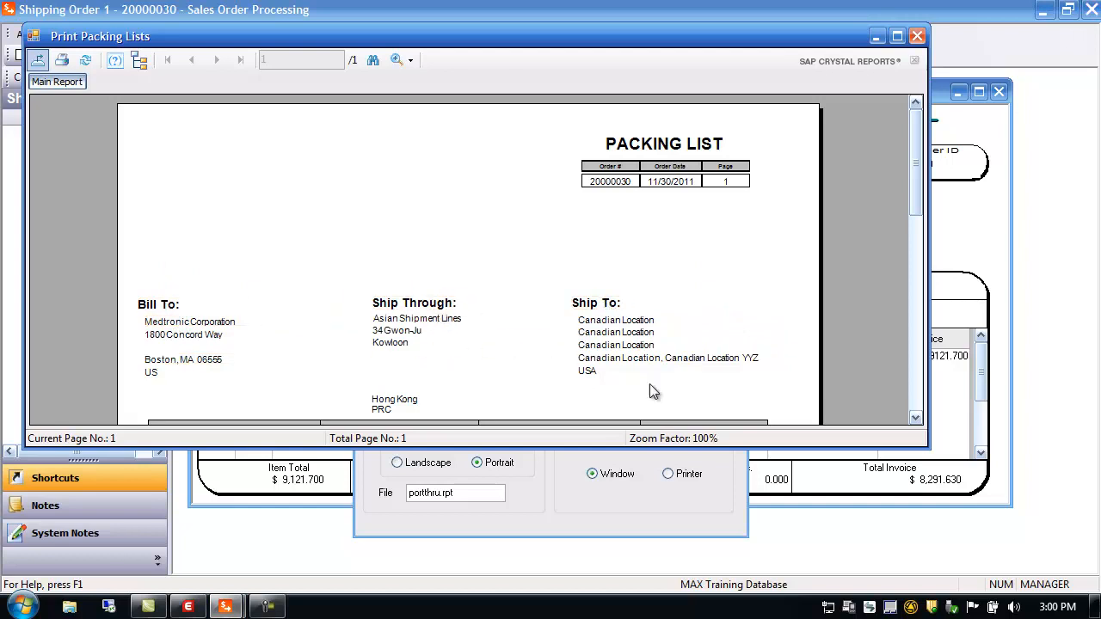
Step: Review the packing list preview, then close it and the Packing List dialog
left_click_drag(914, 184, 919, 260)
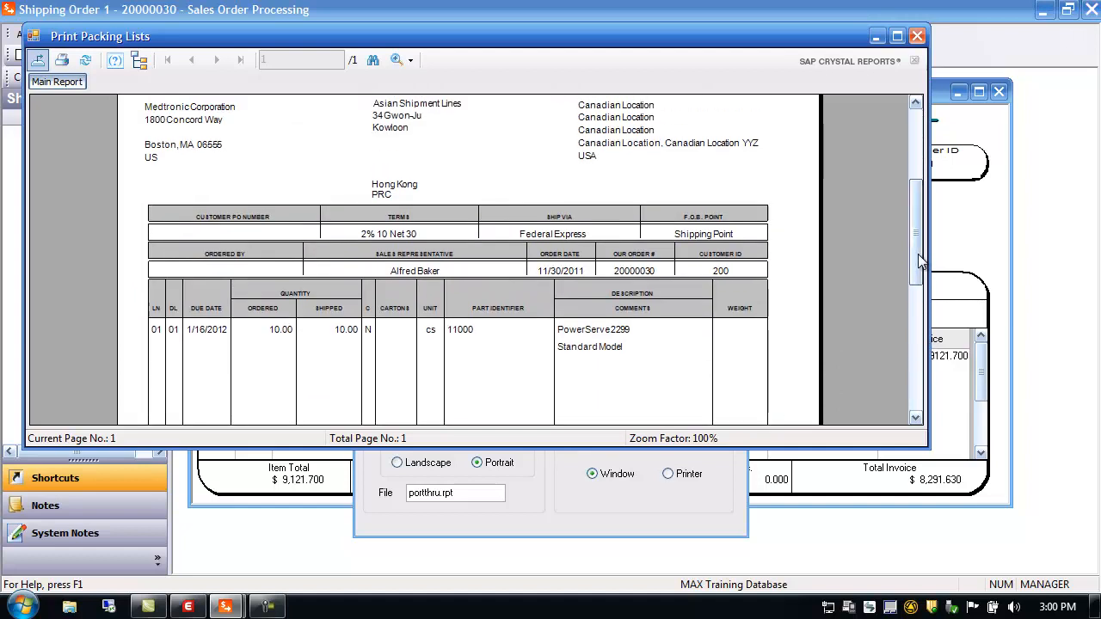
left_click(918, 36)
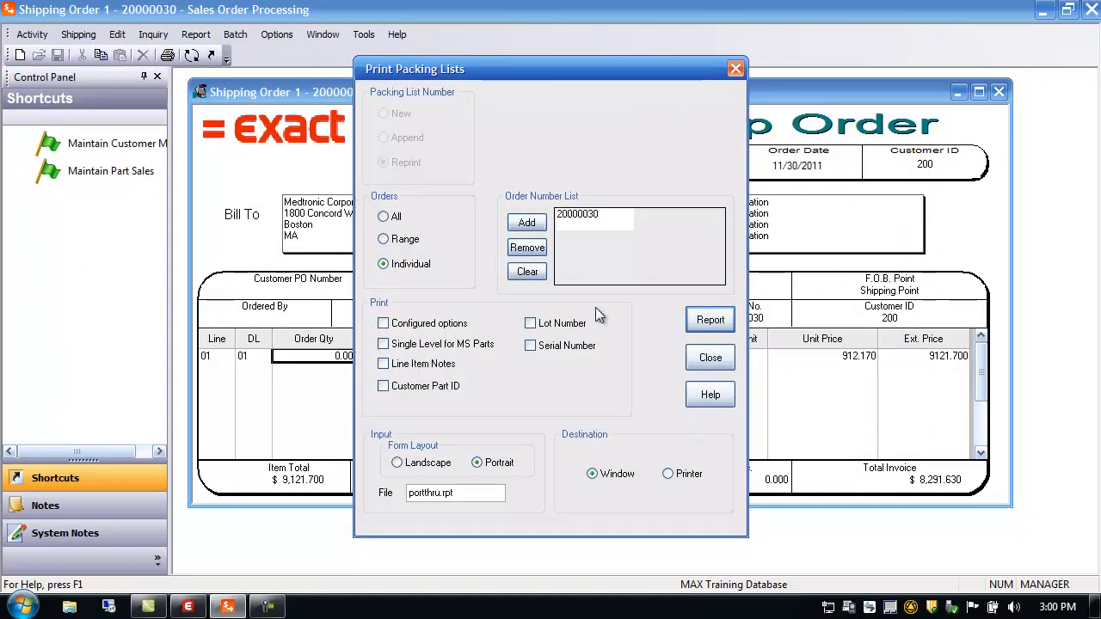
left_click(711, 358)
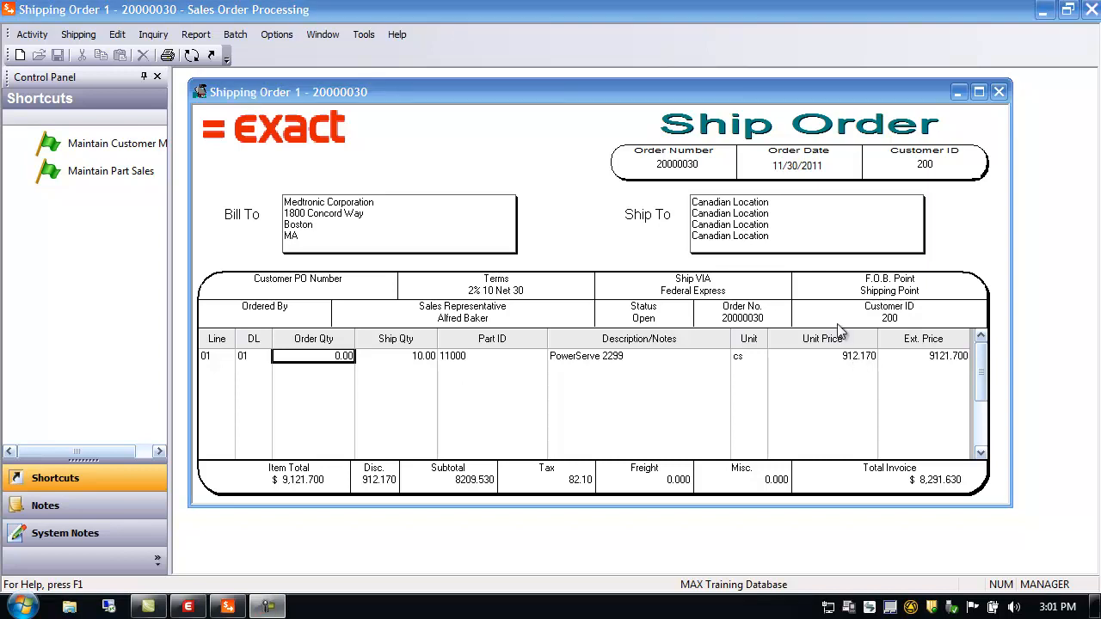
Step: Back on the sales order, enter line 02 for 10 of part 11000
left_click(191, 55)
left_click_drag(510, 172, 453, 103)
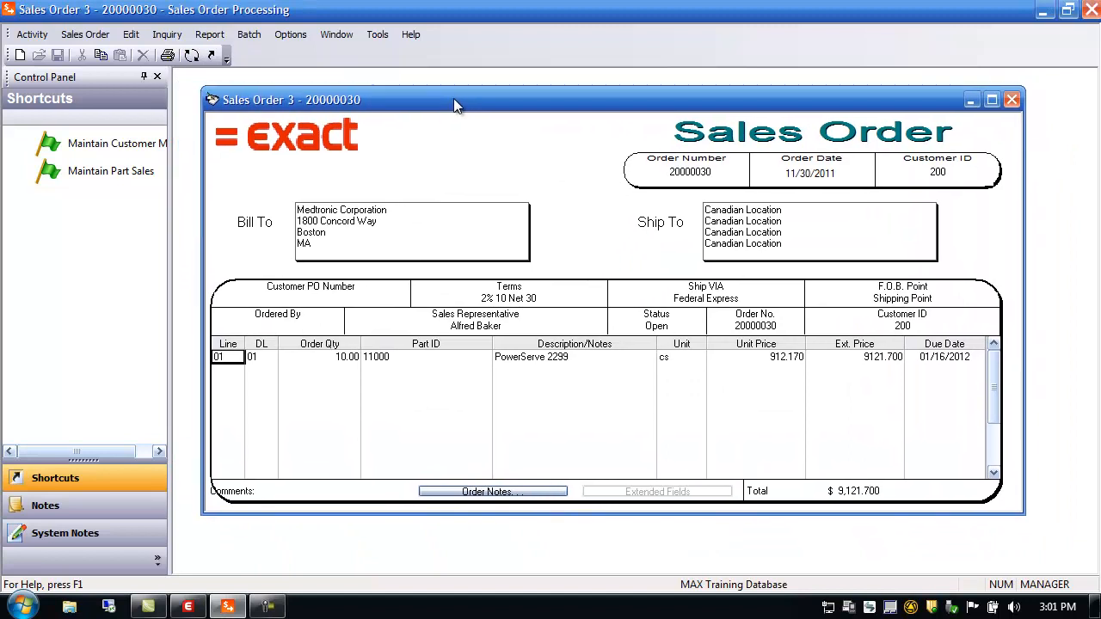
left_click(233, 373)
type("10")
key("Tab")
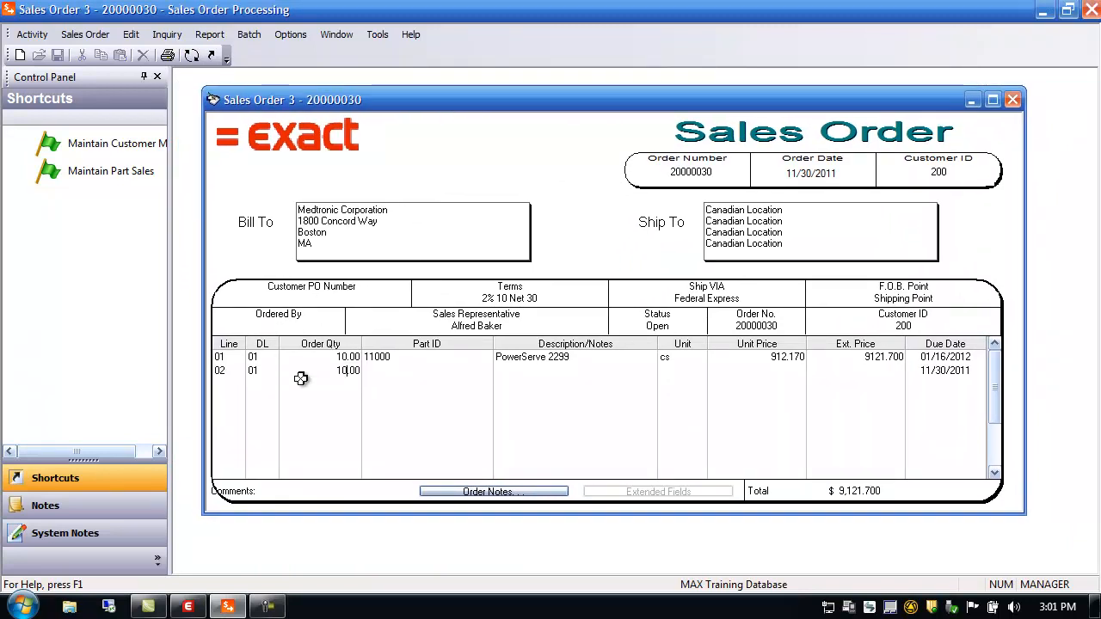
type("1100")
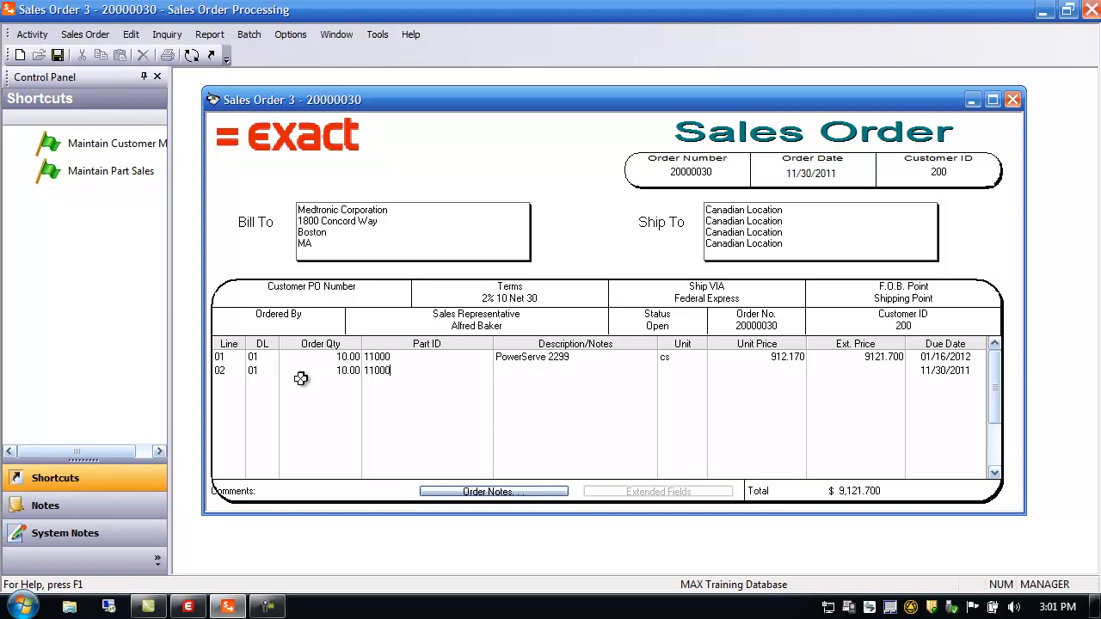
type("0")
key("Tab")
key("Tab")
key("Tab")
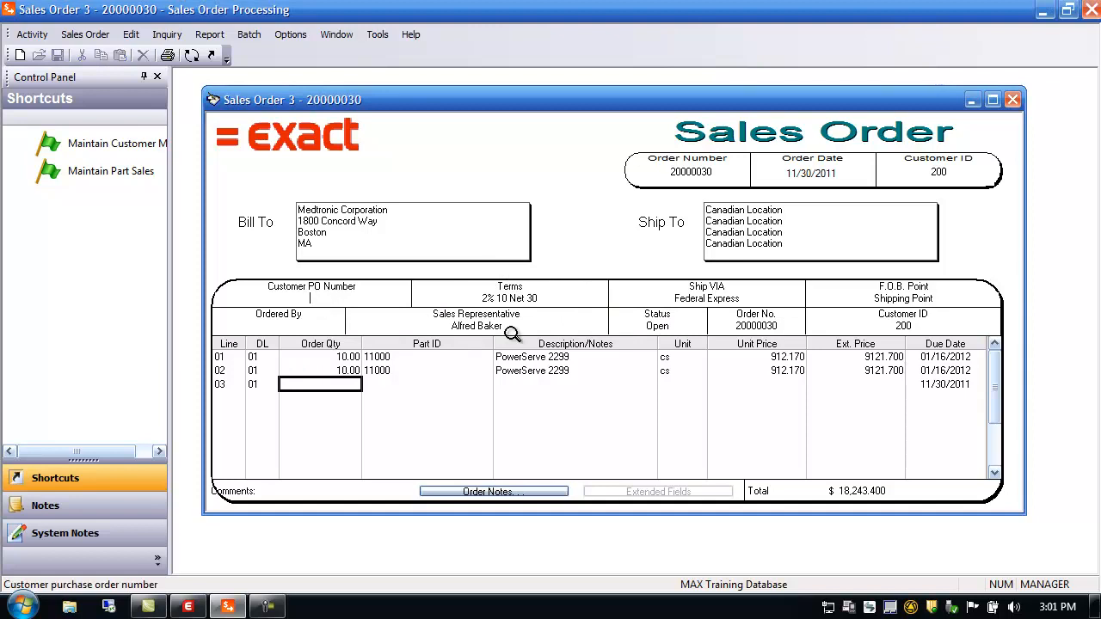
type("cus")
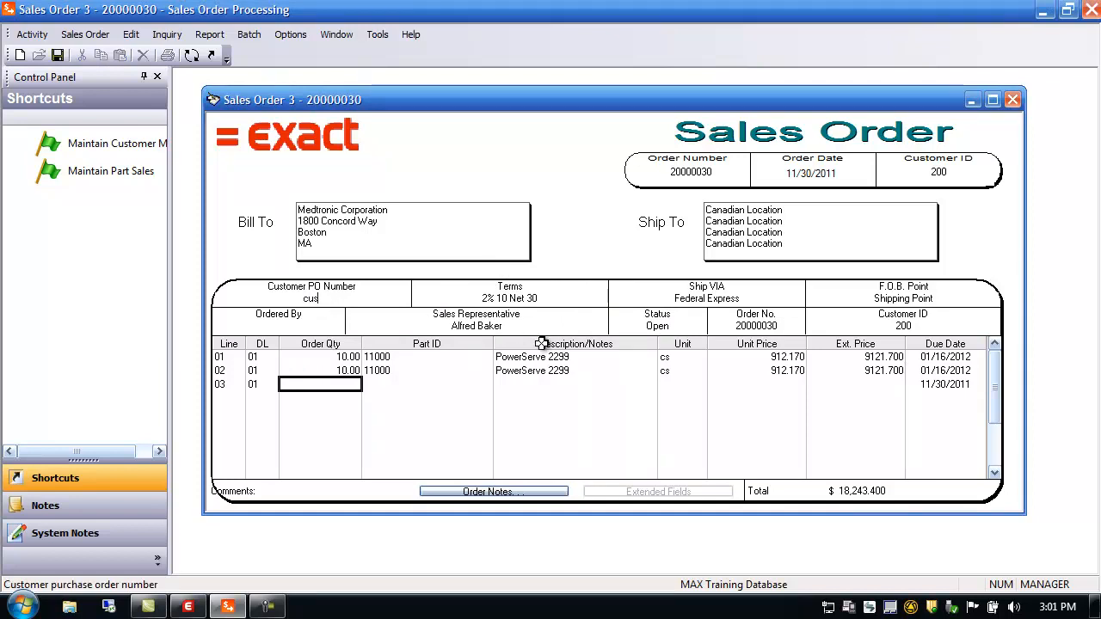
type("t po 1111")
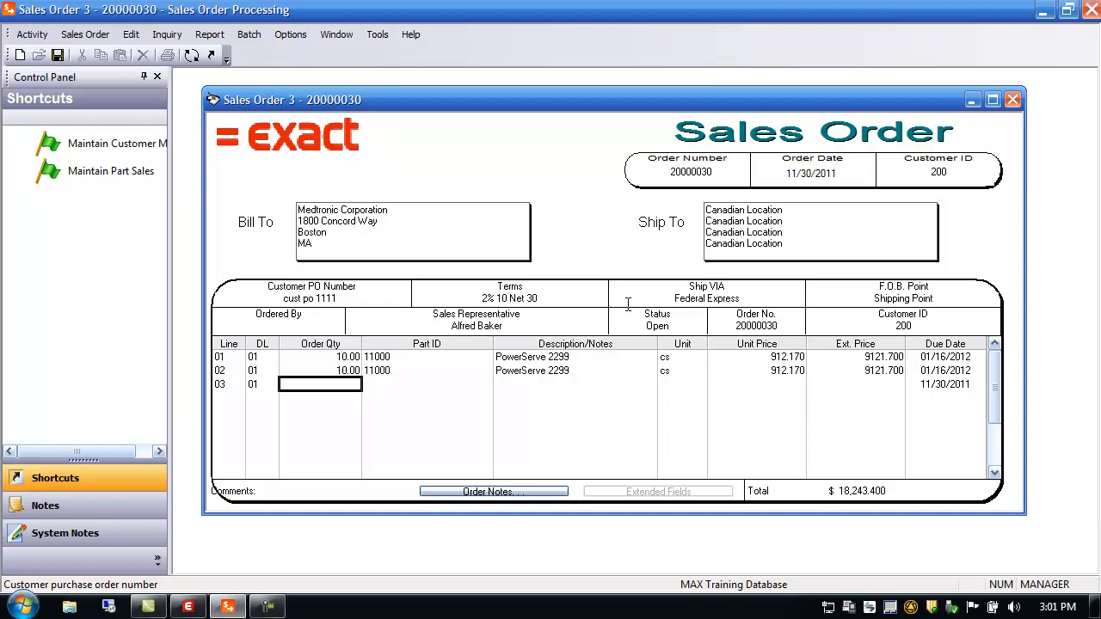
left_click(514, 301)
double_click(514, 301)
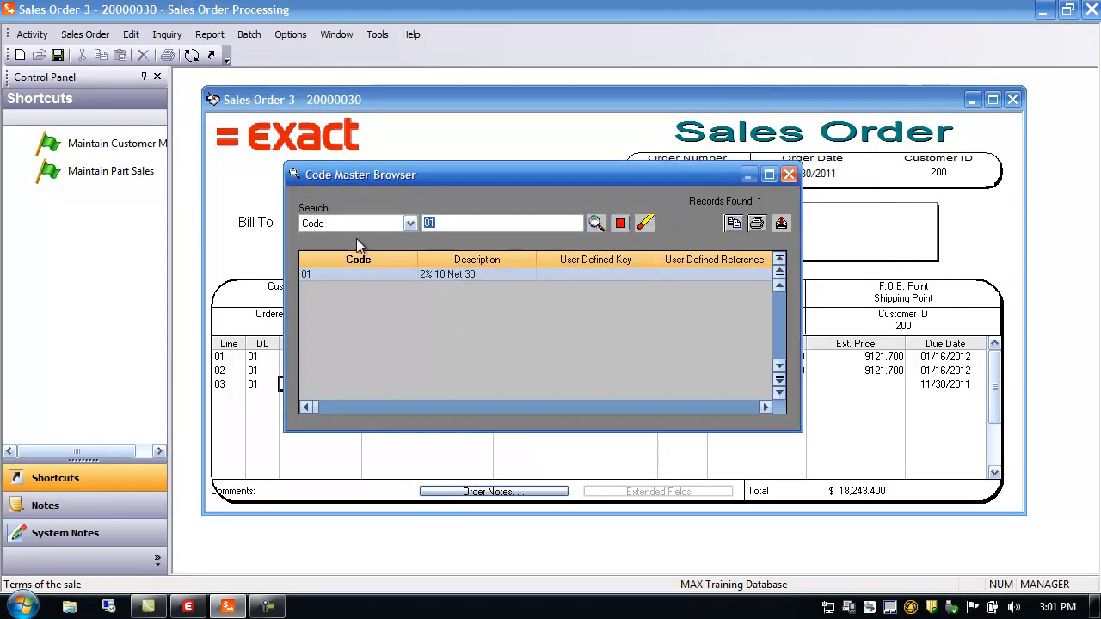
left_click(789, 174)
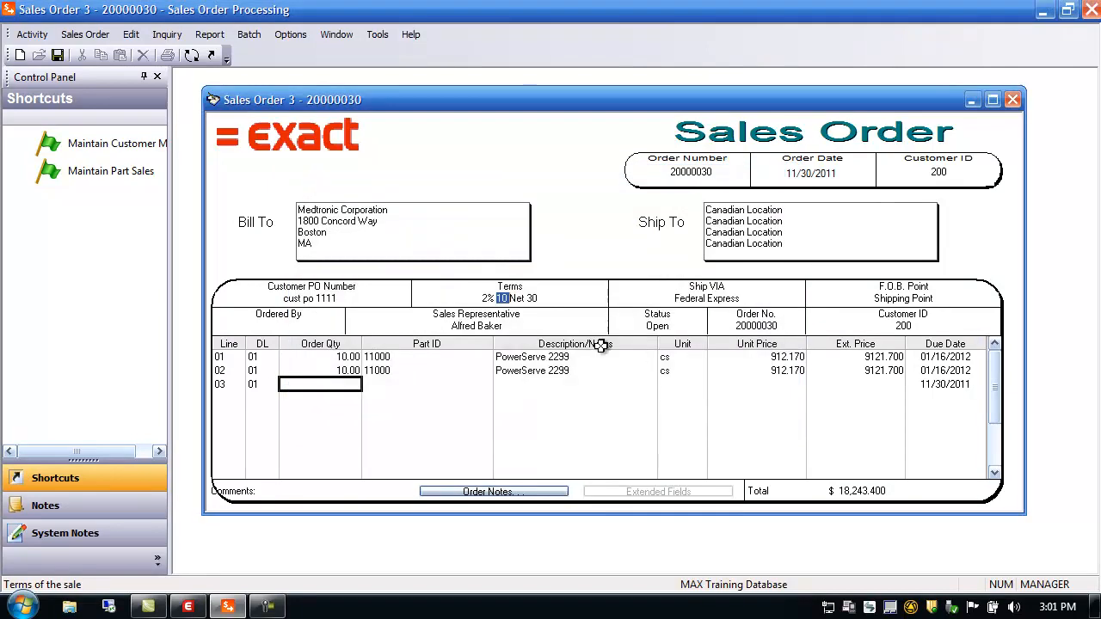
left_click(707, 297)
double_click(706, 296)
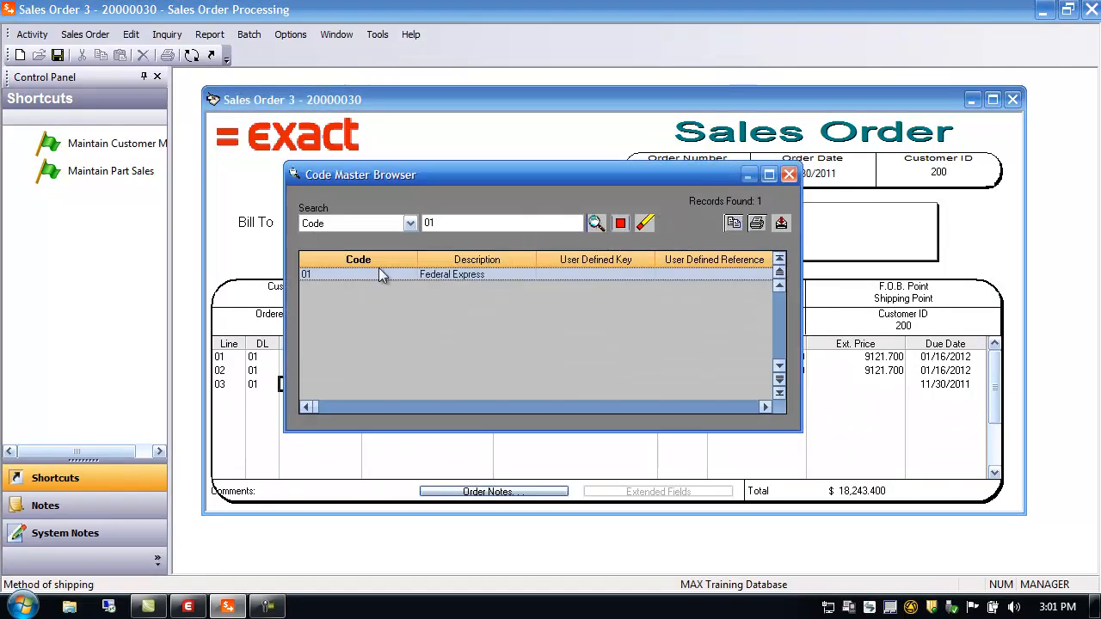
left_click(789, 175)
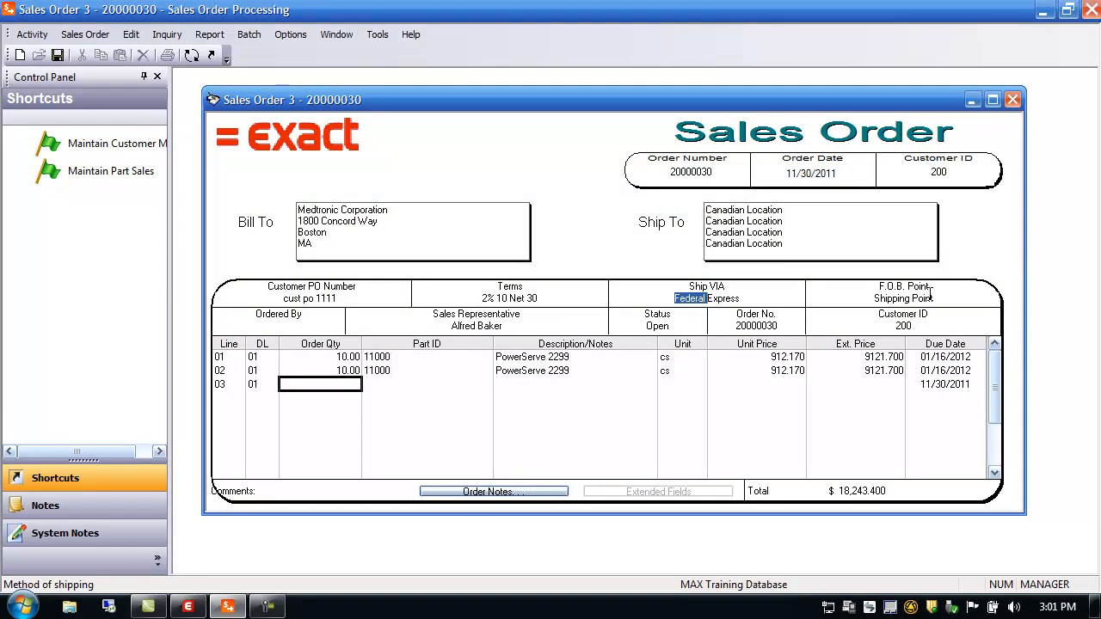
left_click(280, 326)
double_click(479, 324)
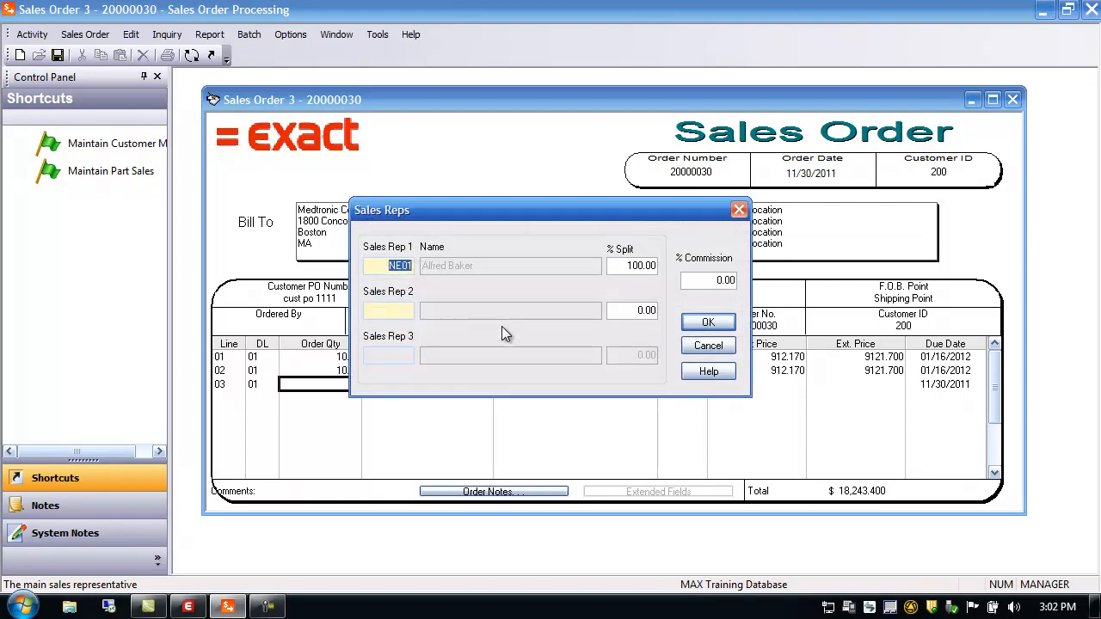
left_click(717, 345)
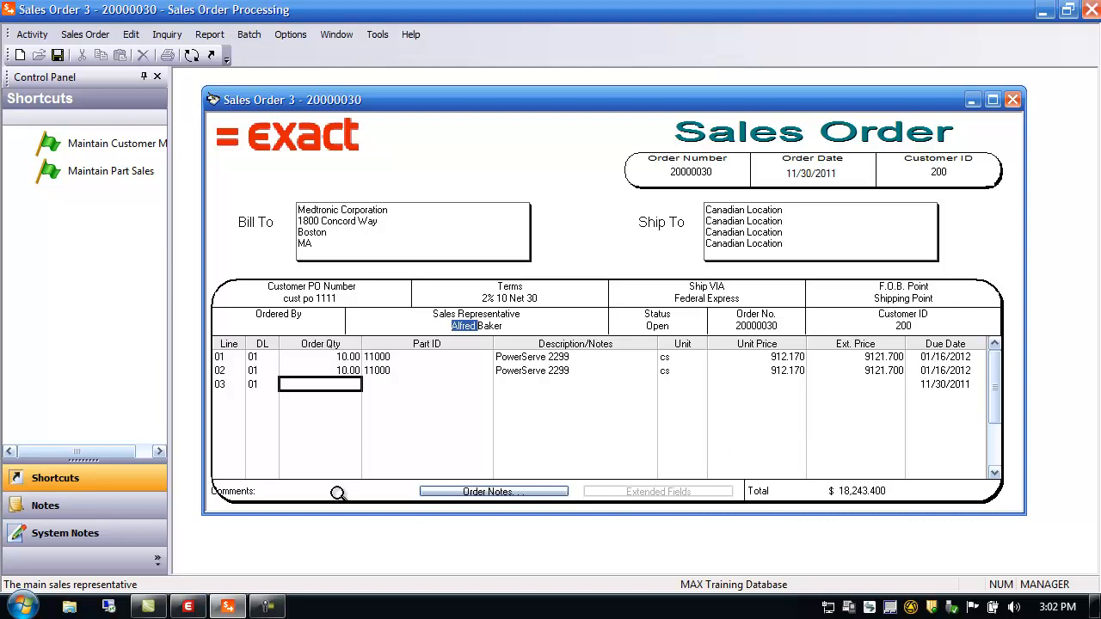
Step: Add the comments "comment 1", "comment 2" and "comment 3" to order 20000030
left_click(260, 491)
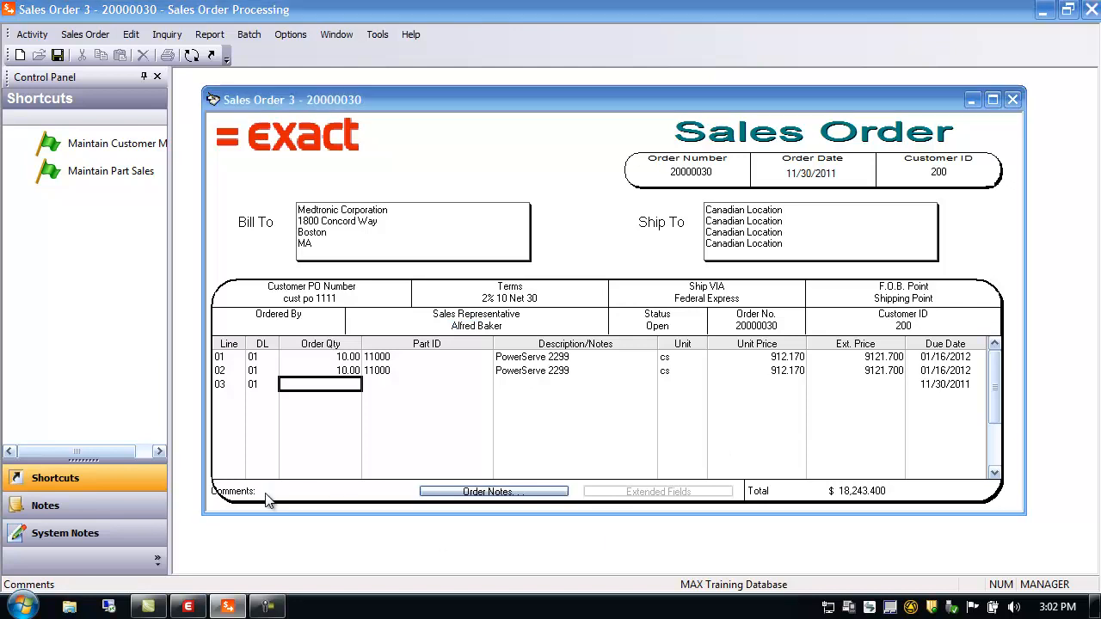
type("comment 2")
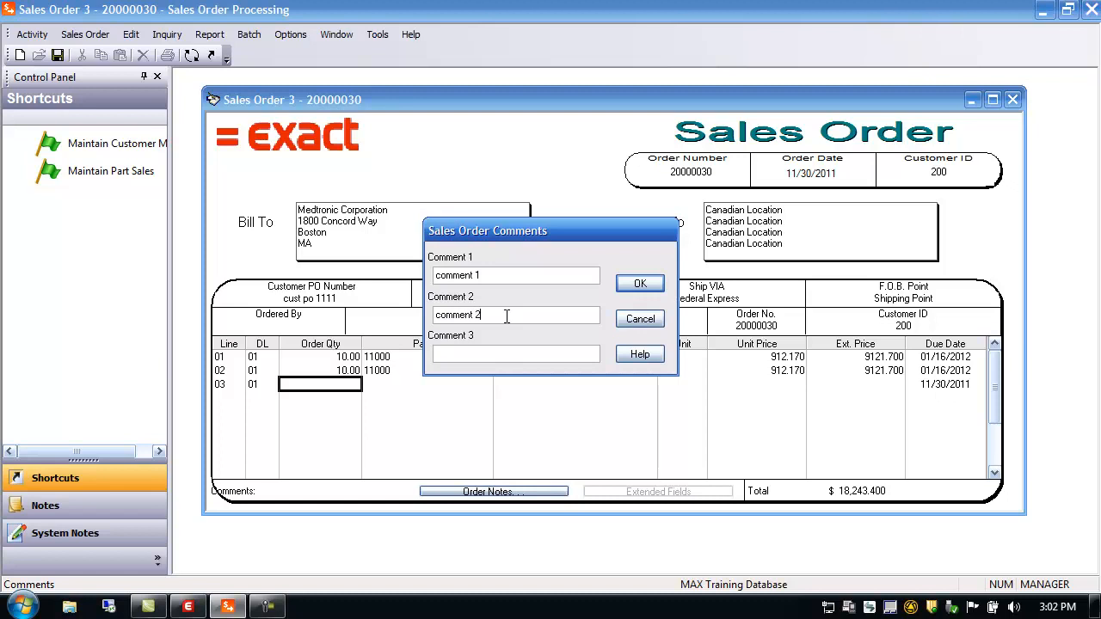
left_click(451, 353)
type("comment 3")
left_click(637, 284)
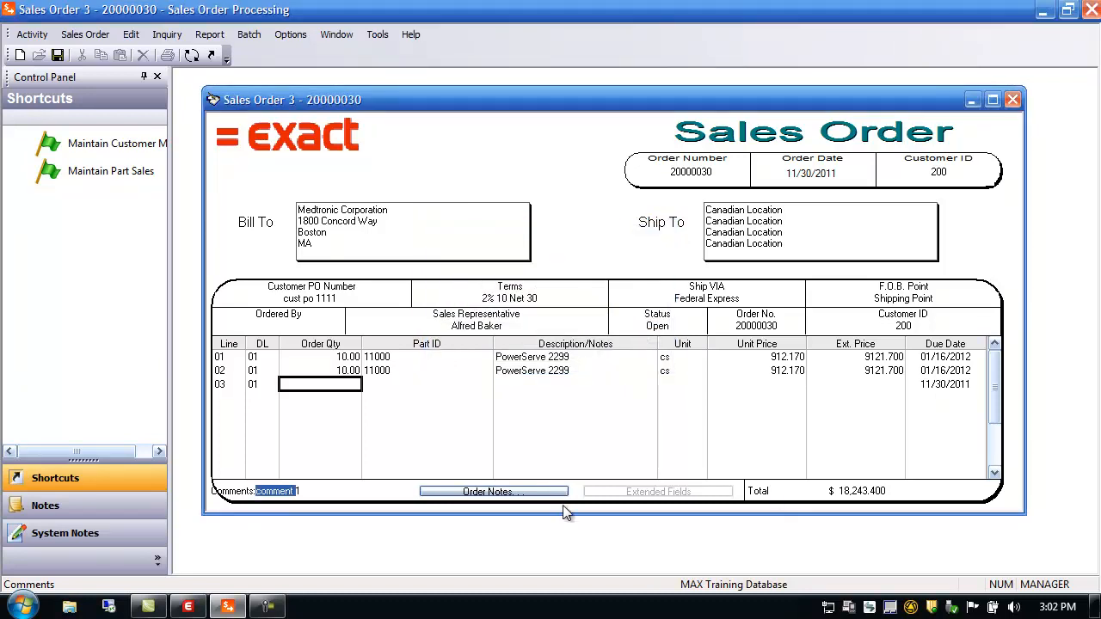
left_click(515, 492)
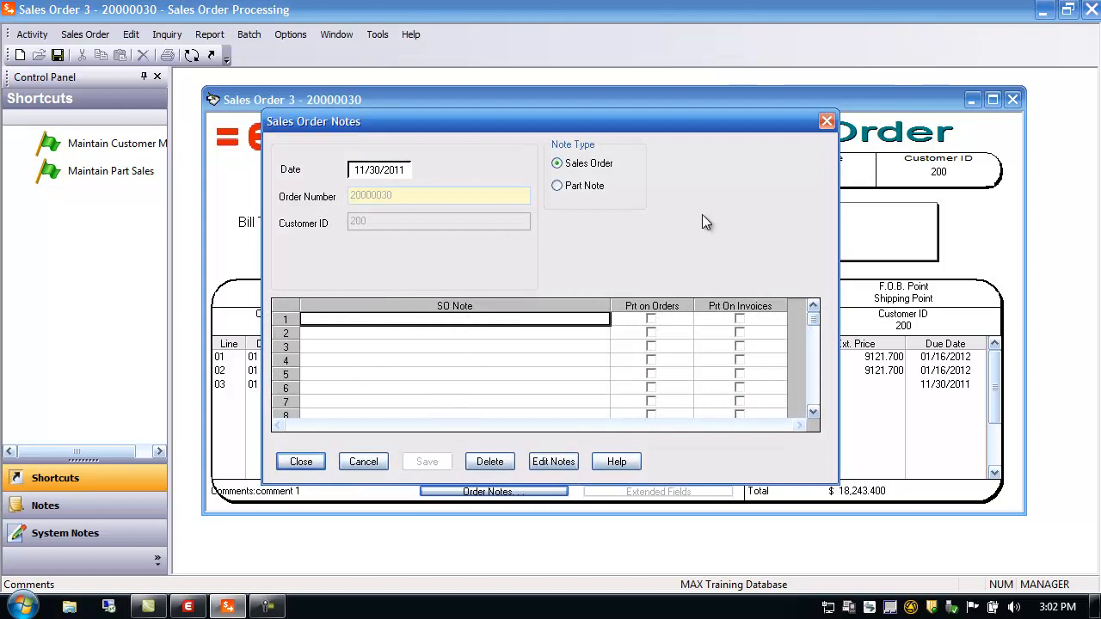
left_click(652, 319)
left_click(652, 319)
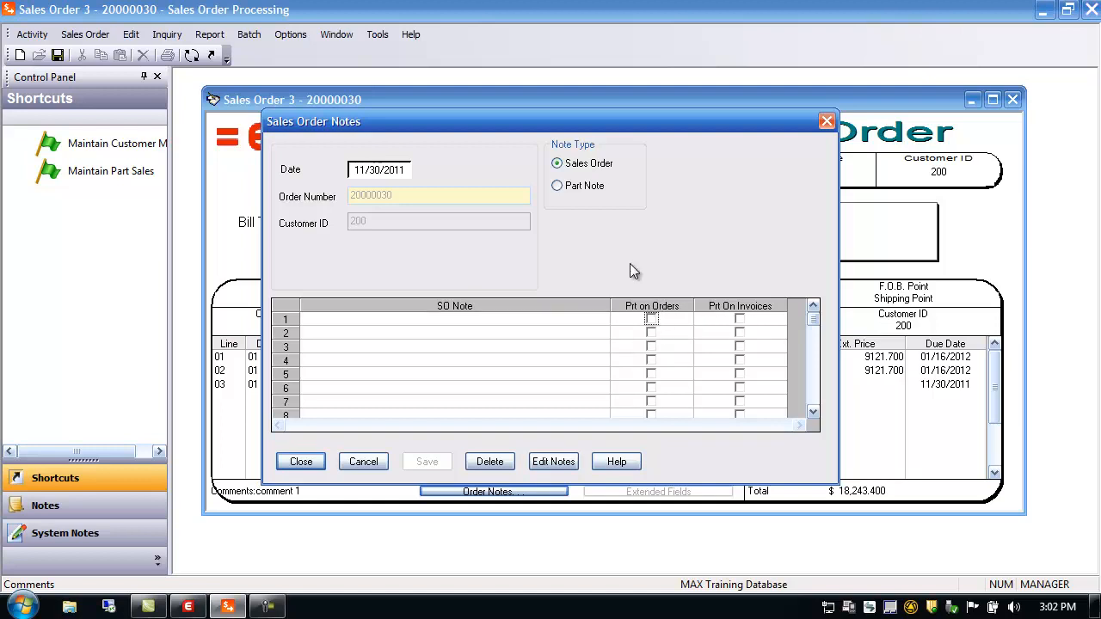
left_click(578, 194)
left_click(624, 342)
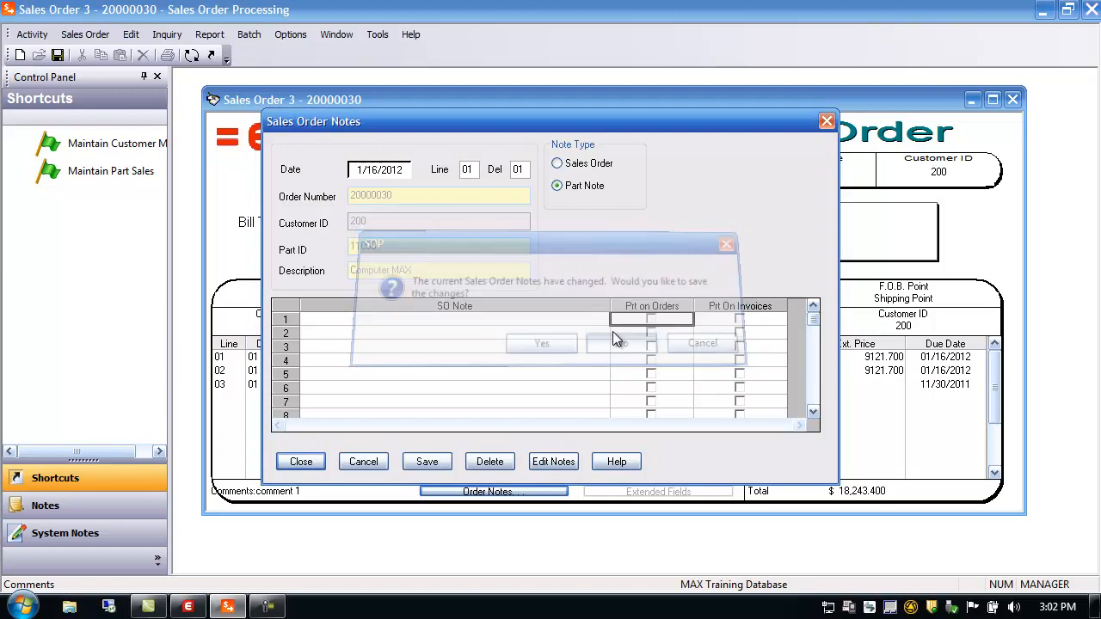
left_click(363, 465)
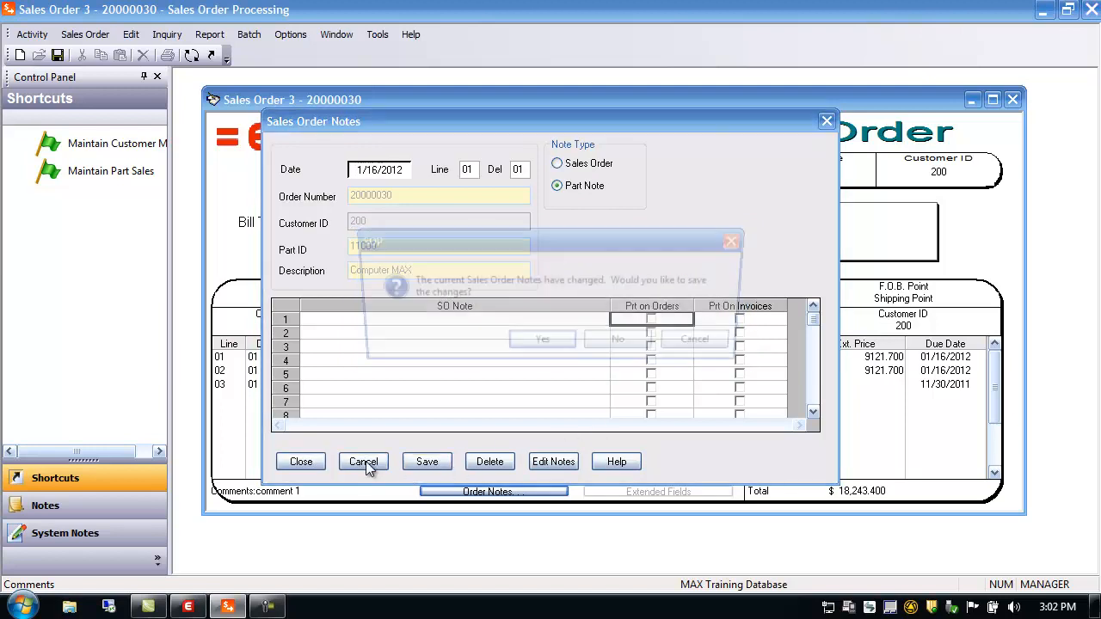
left_click(603, 345)
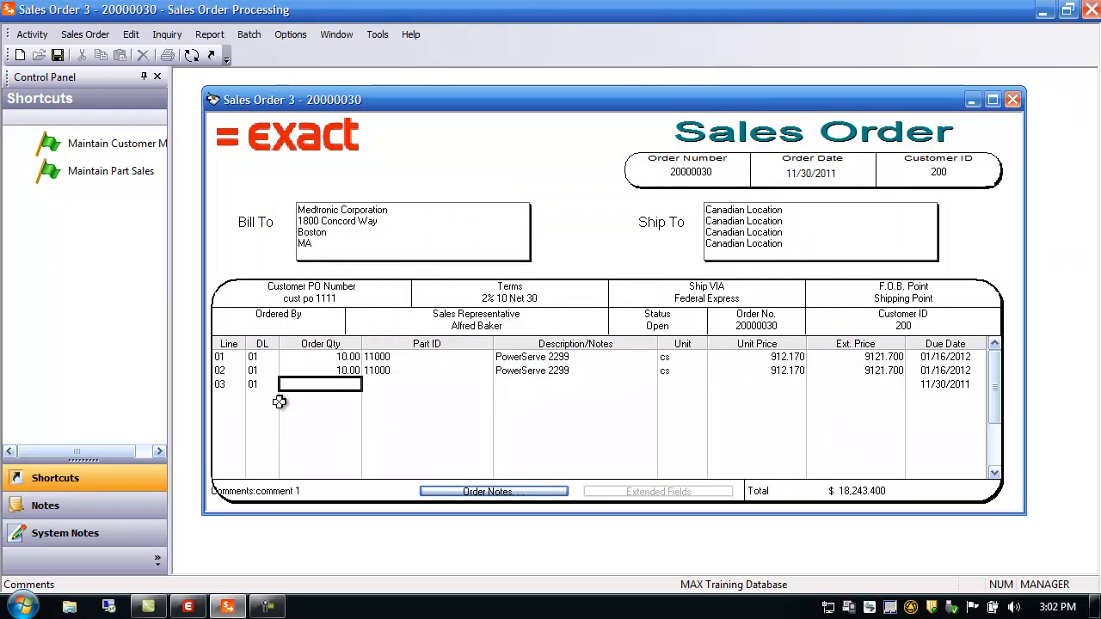
Step: Open line 02's detail and view stock for part 11000: 16489.00 available
left_click(223, 370)
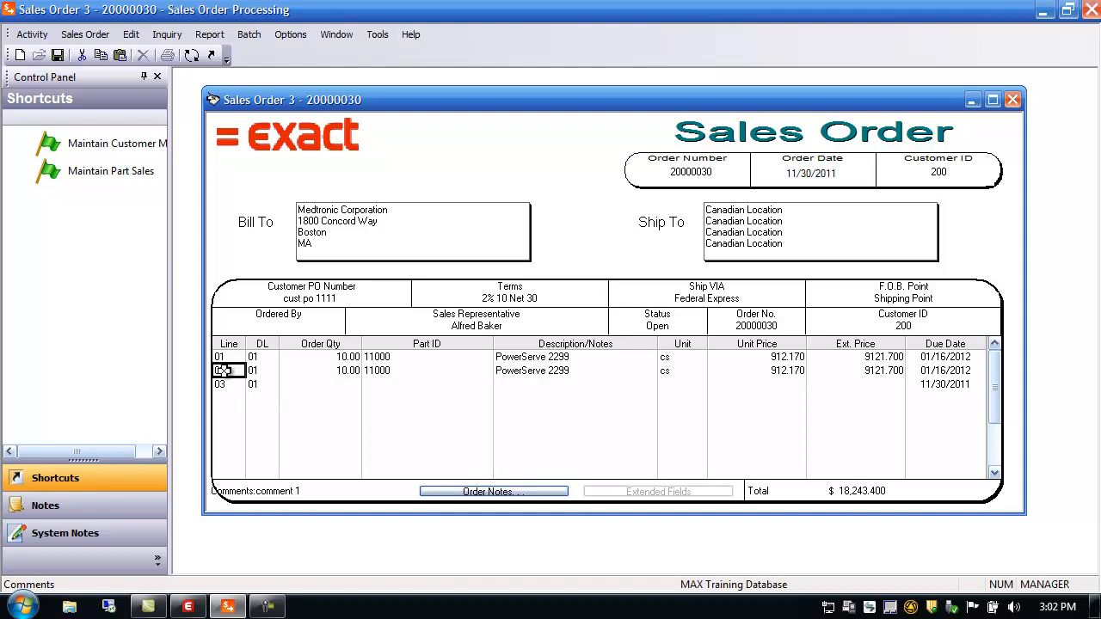
double_click(222, 371)
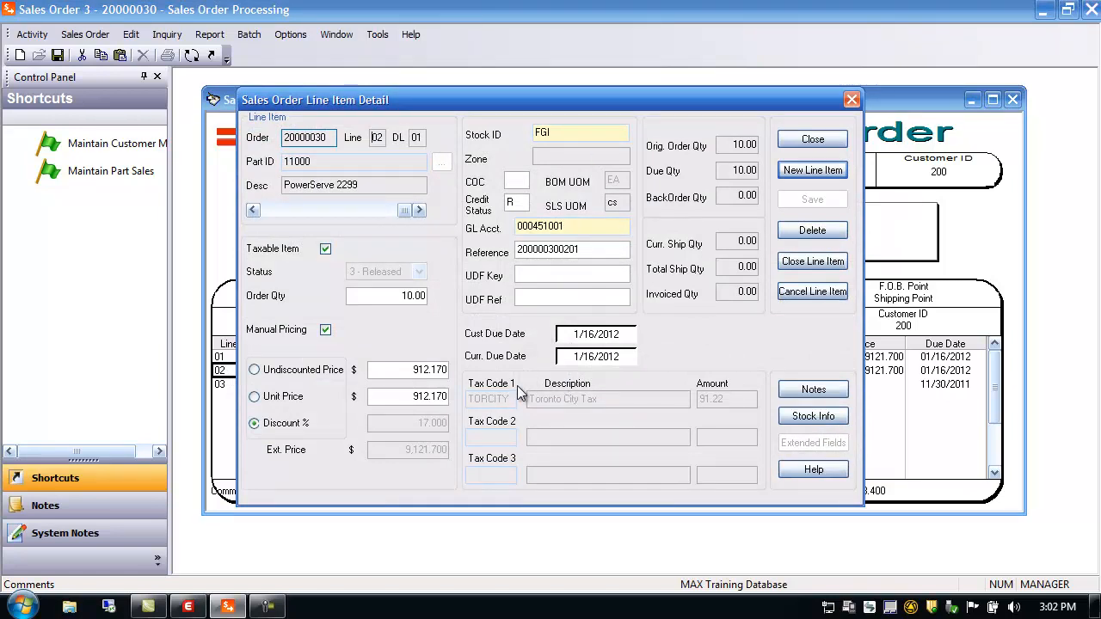
left_click(254, 211)
left_click(419, 211)
left_click(831, 423)
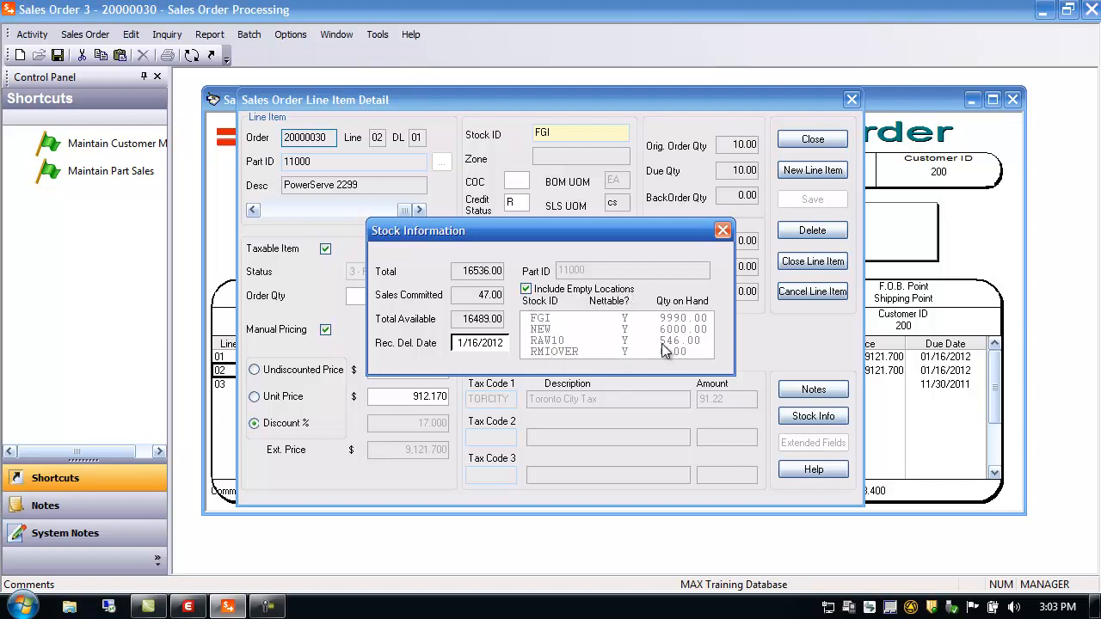
Step: Close the stock information and line 02's detail, answering the save prompt
left_click(558, 353)
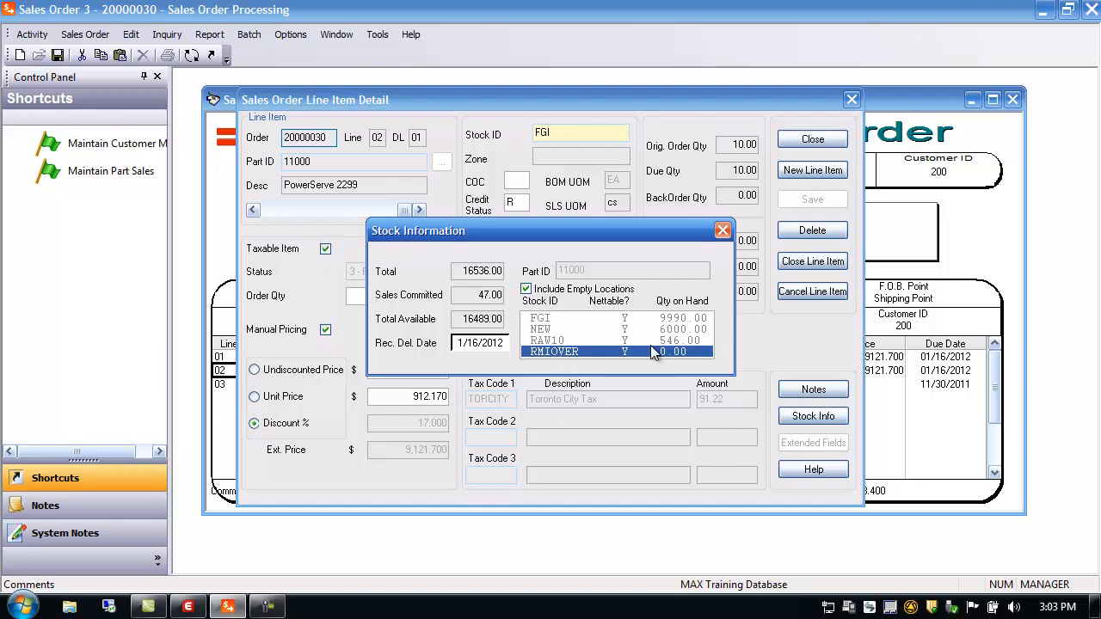
left_click(723, 232)
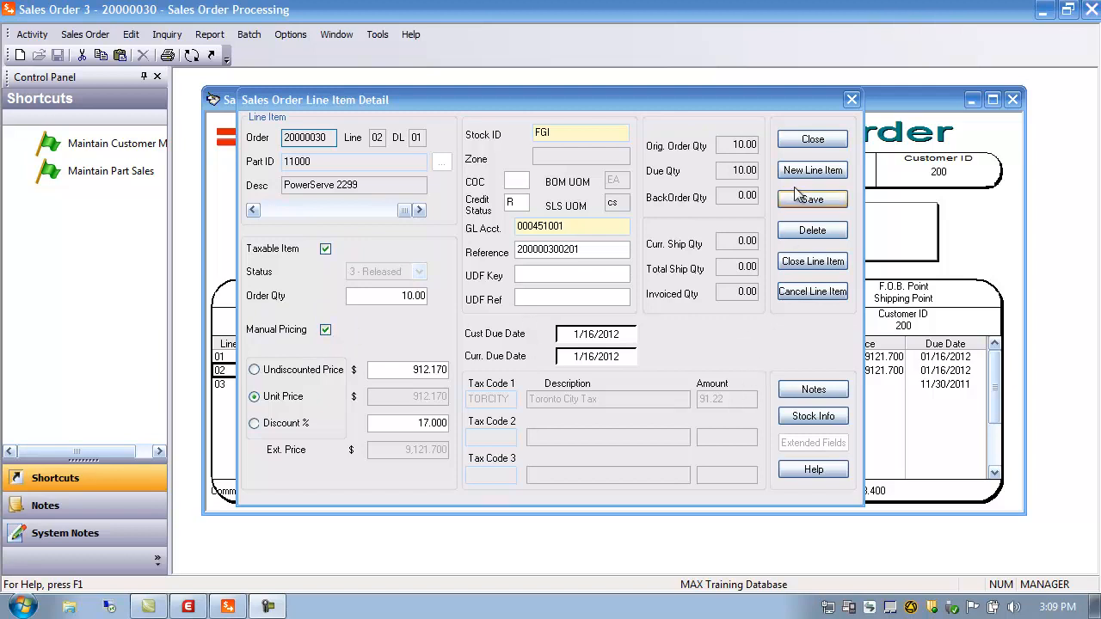
left_click(809, 141)
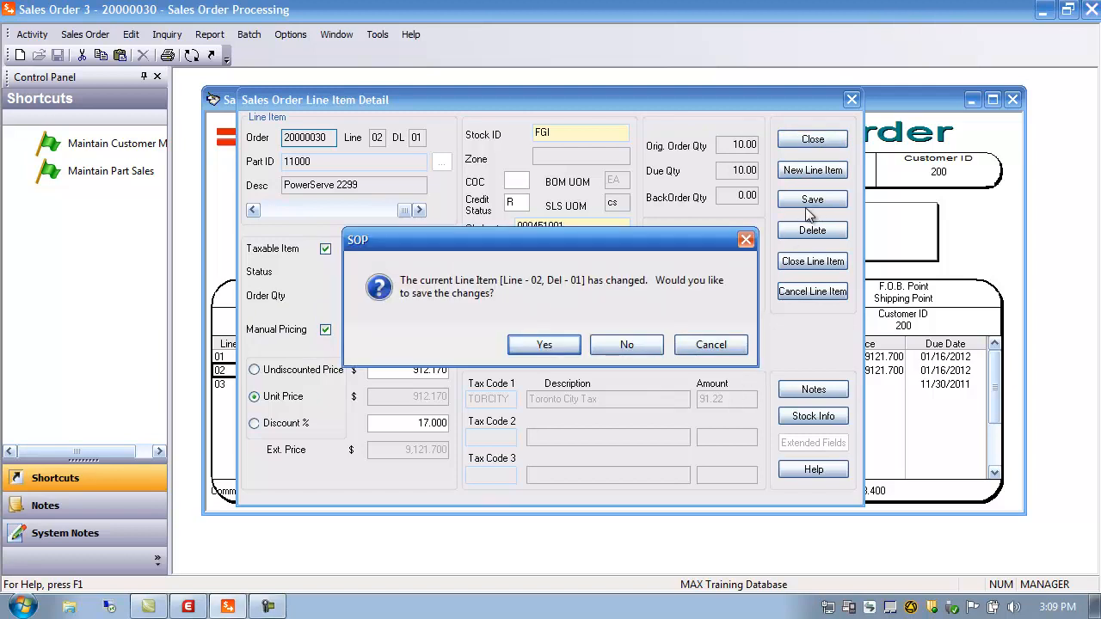
left_click(612, 352)
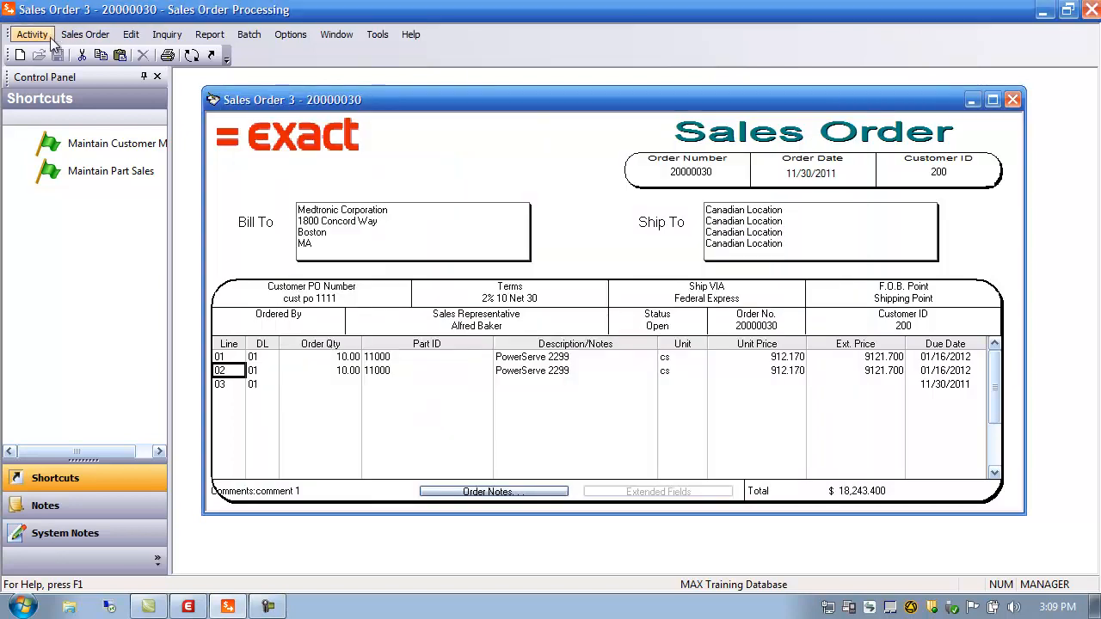
left_click(38, 38)
mouse_move(54, 53)
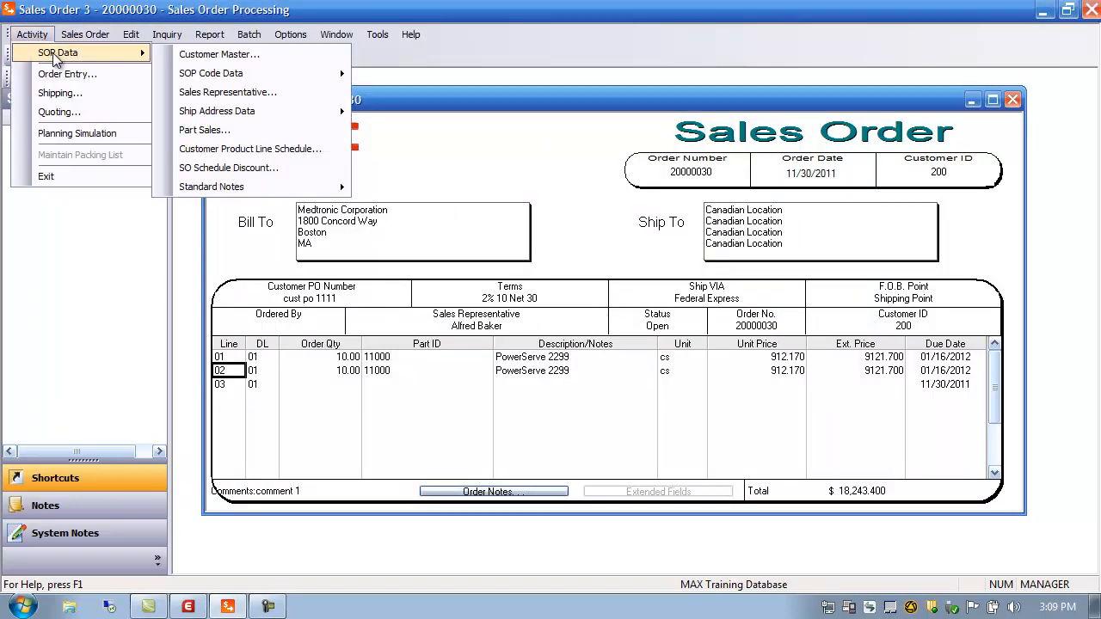
left_click(228, 131)
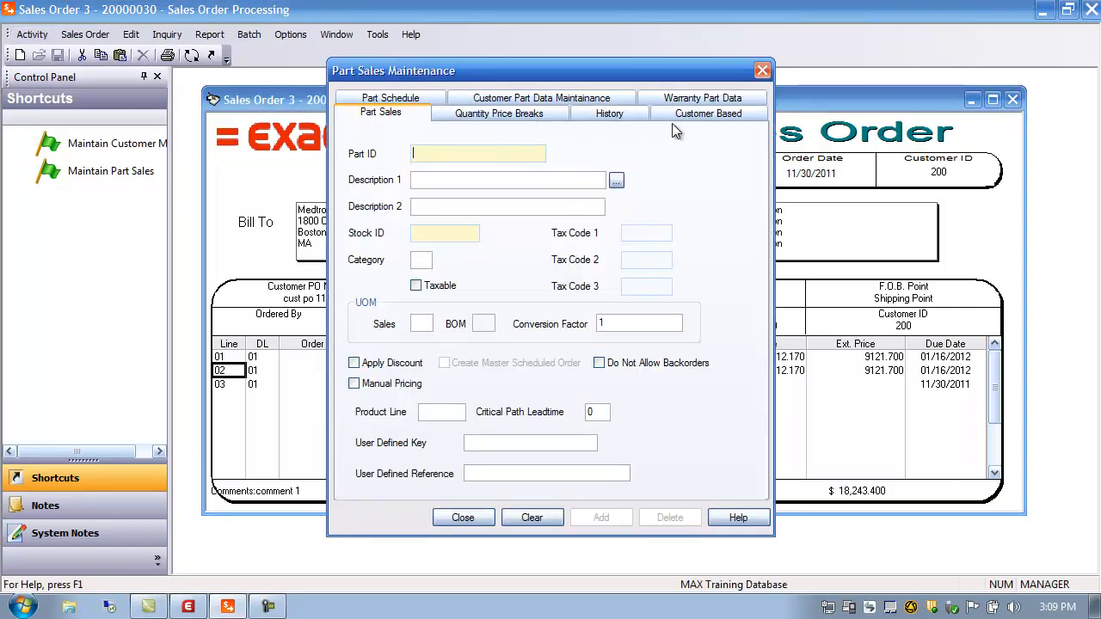
type("000")
key("Tab")
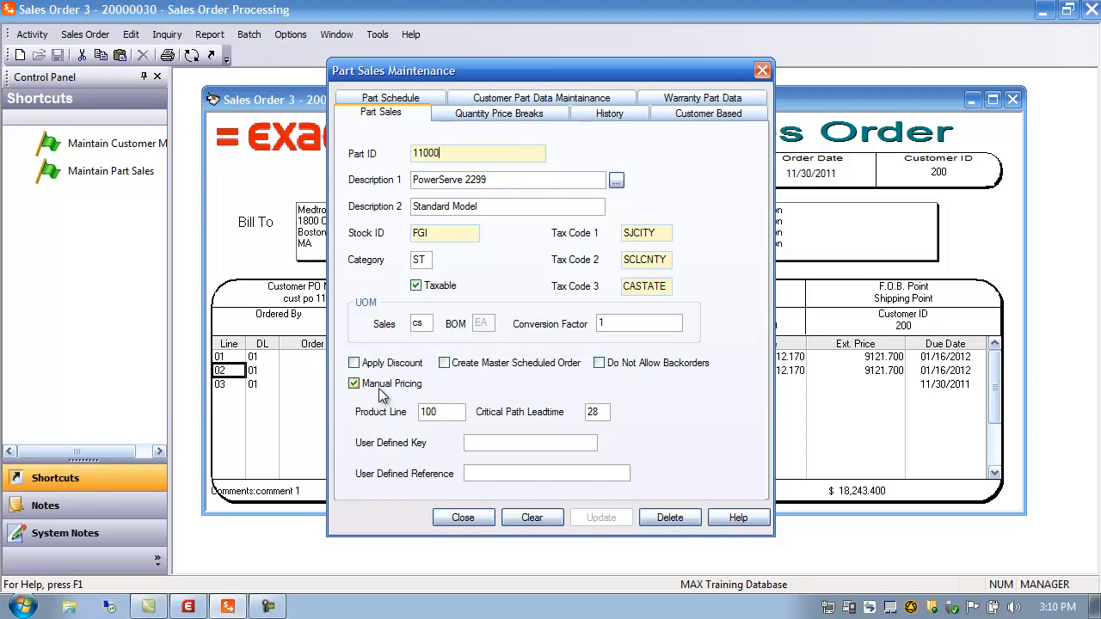
left_click(462, 518)
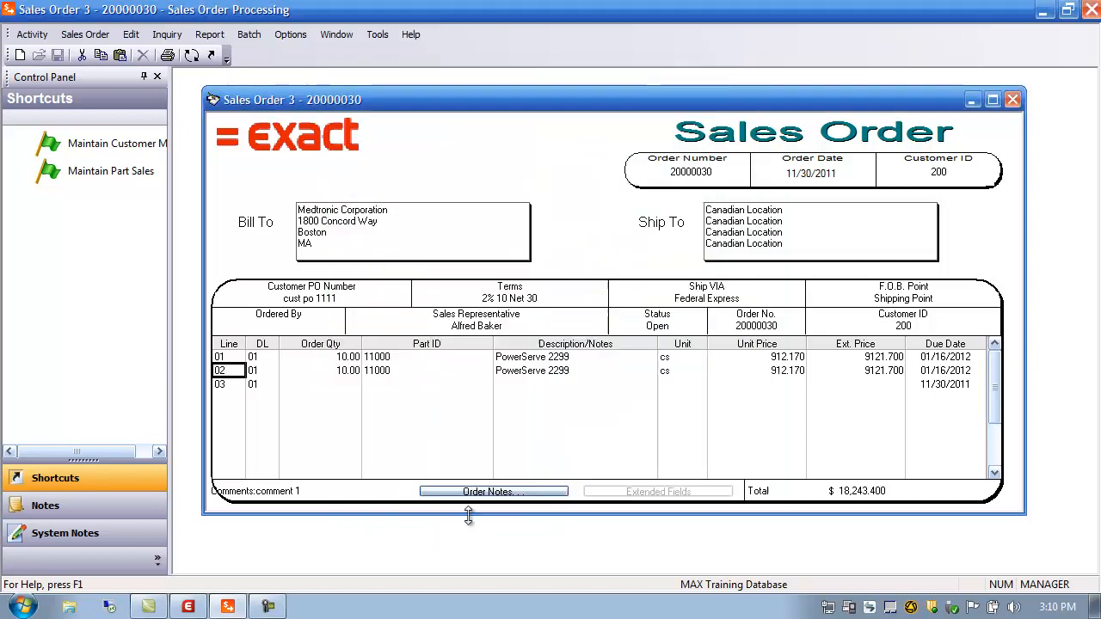
Step: Reopen line 02's detail after confirming Sales Order Manual Pricing is Y in the Configuration Editor
double_click(230, 370)
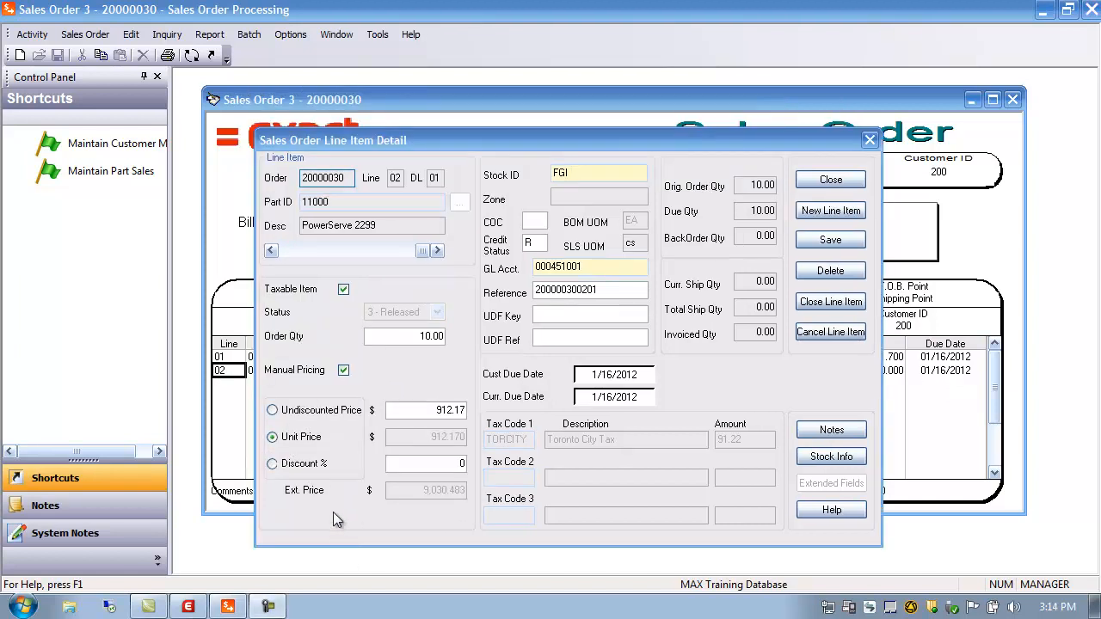
left_click(188, 609)
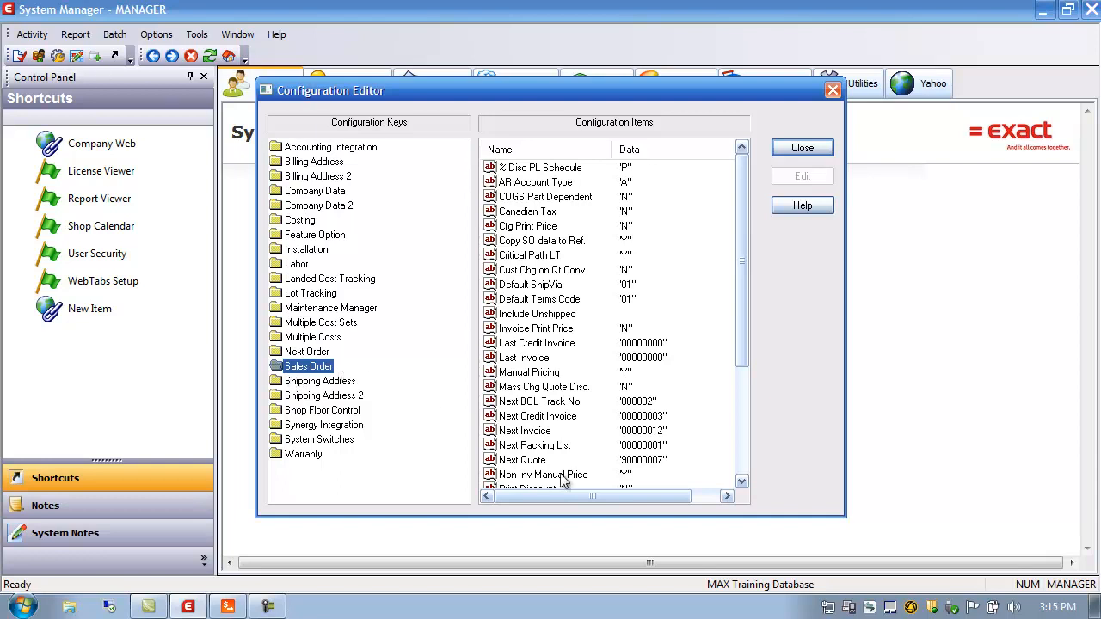
left_click(516, 376)
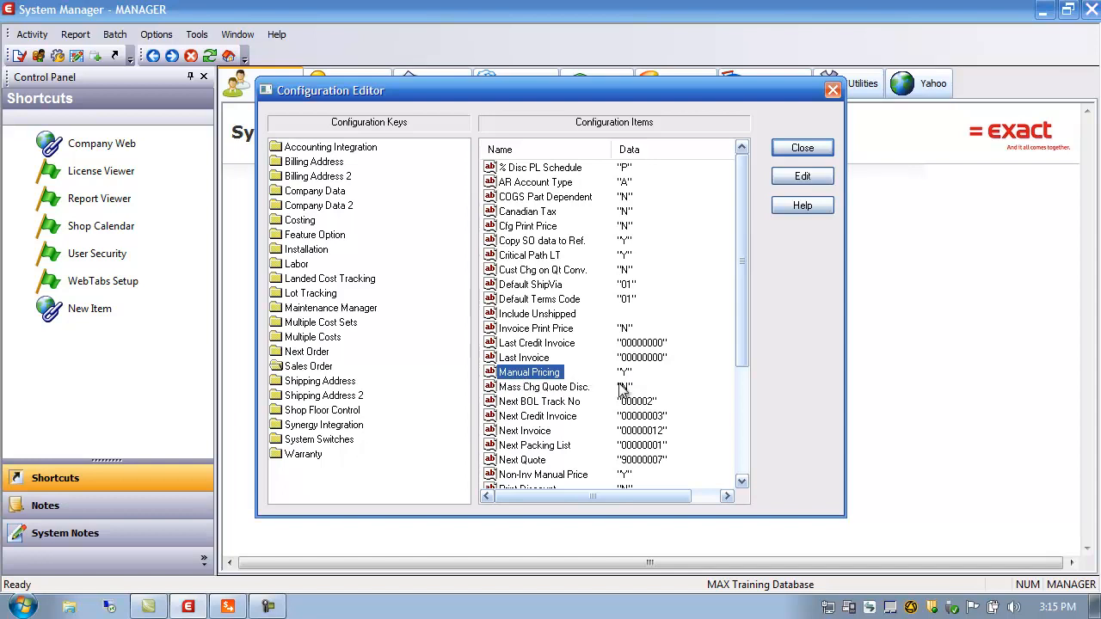
left_click(803, 149)
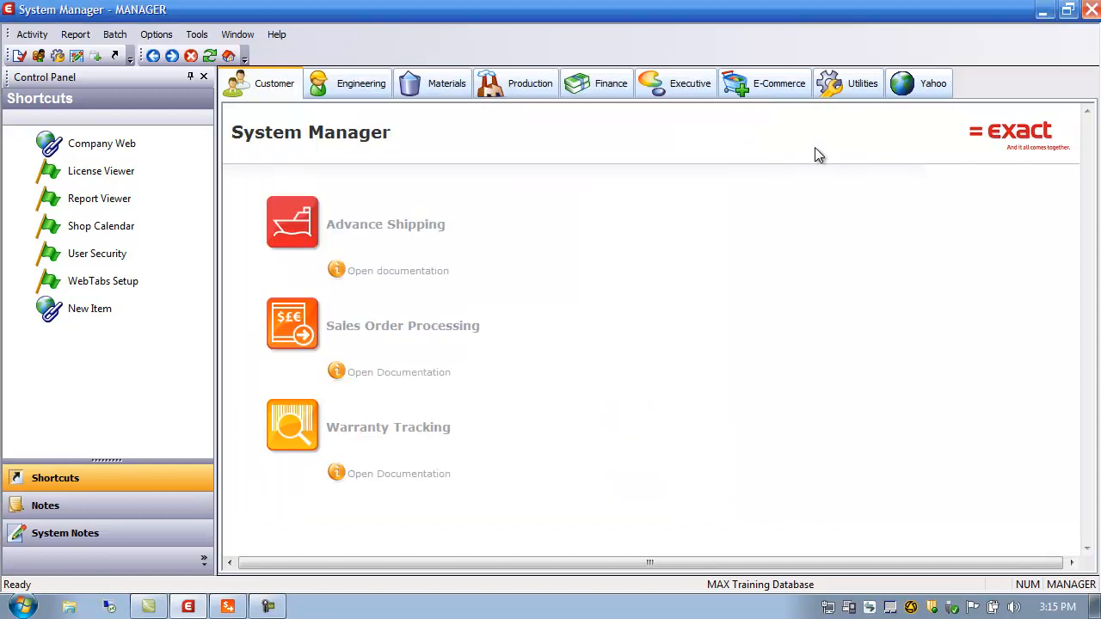
left_click(230, 607)
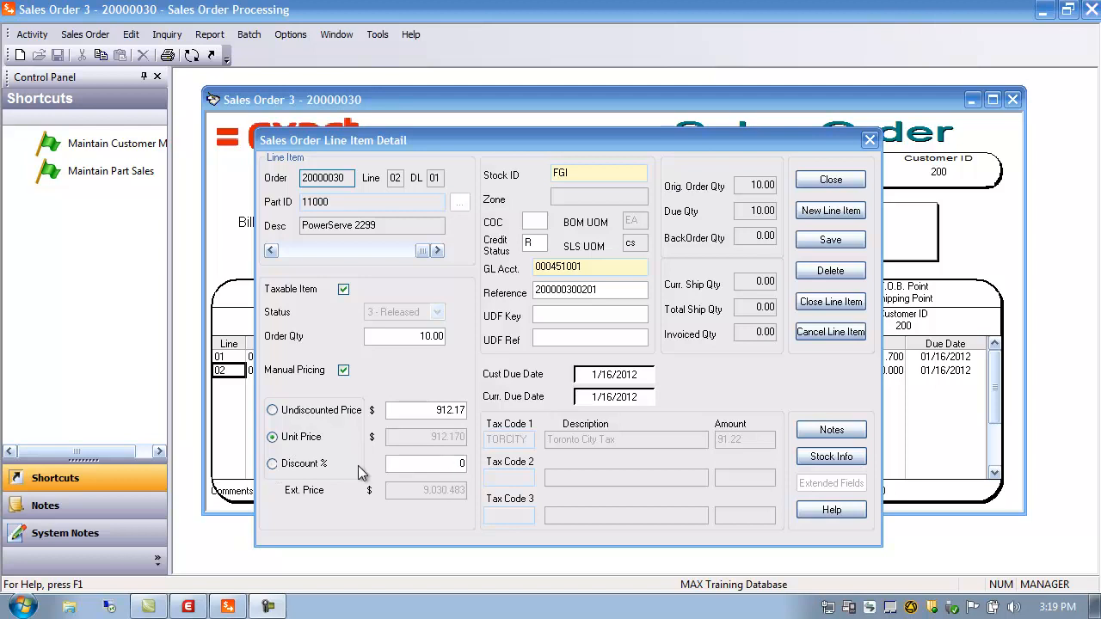
Step: Try a 20% discount and a 1000 unit price on line 02
left_click(422, 463)
type("20")
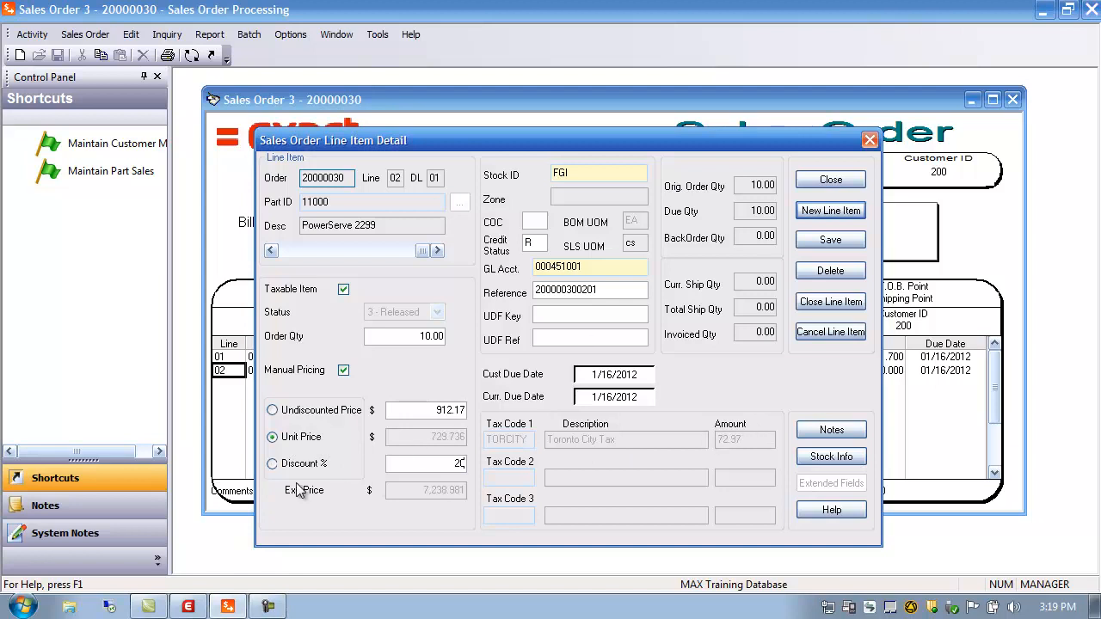
left_click(272, 463)
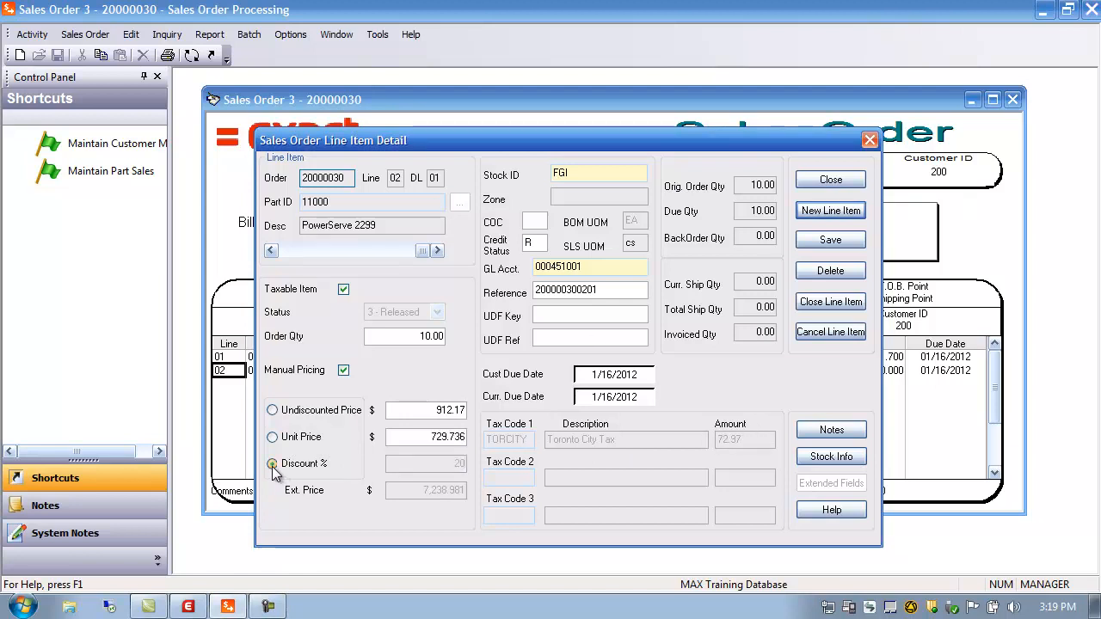
double_click(439, 437)
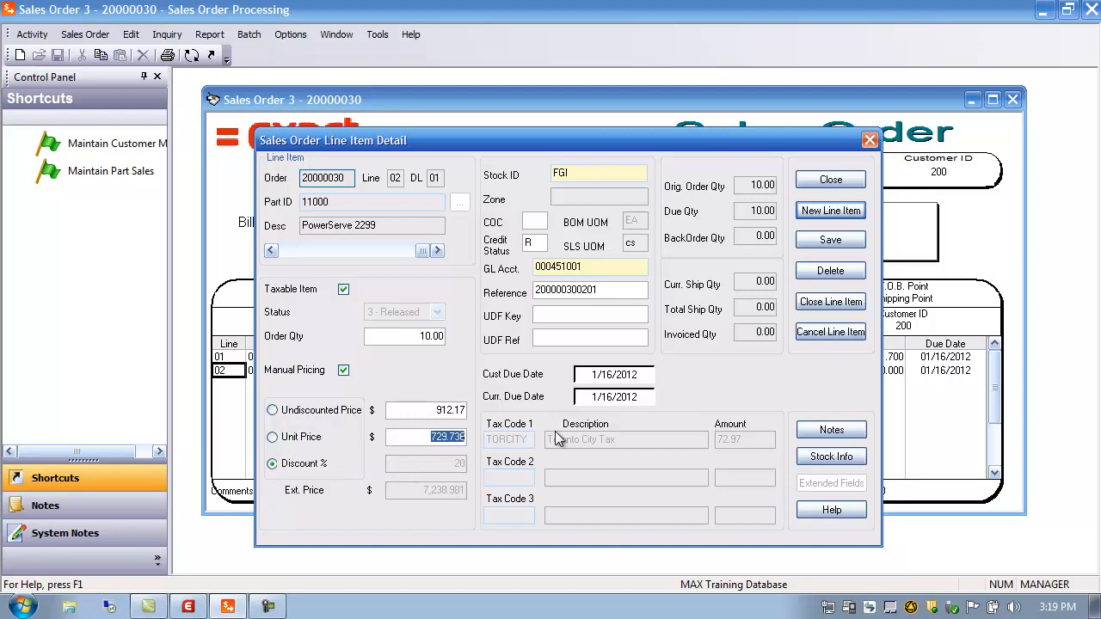
type("1000")
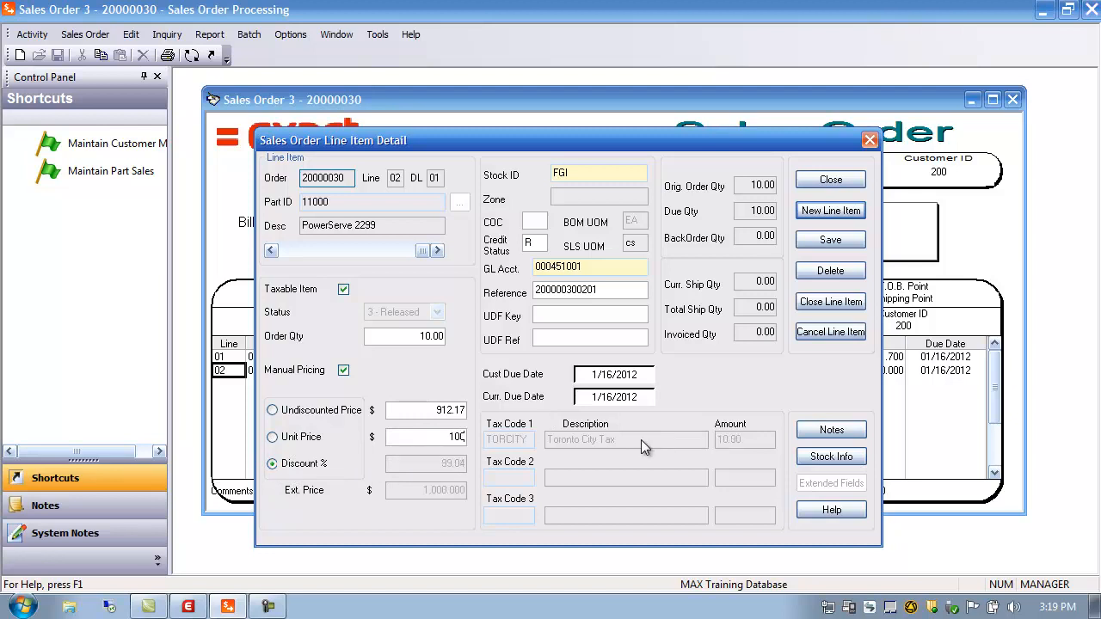
left_click(273, 411)
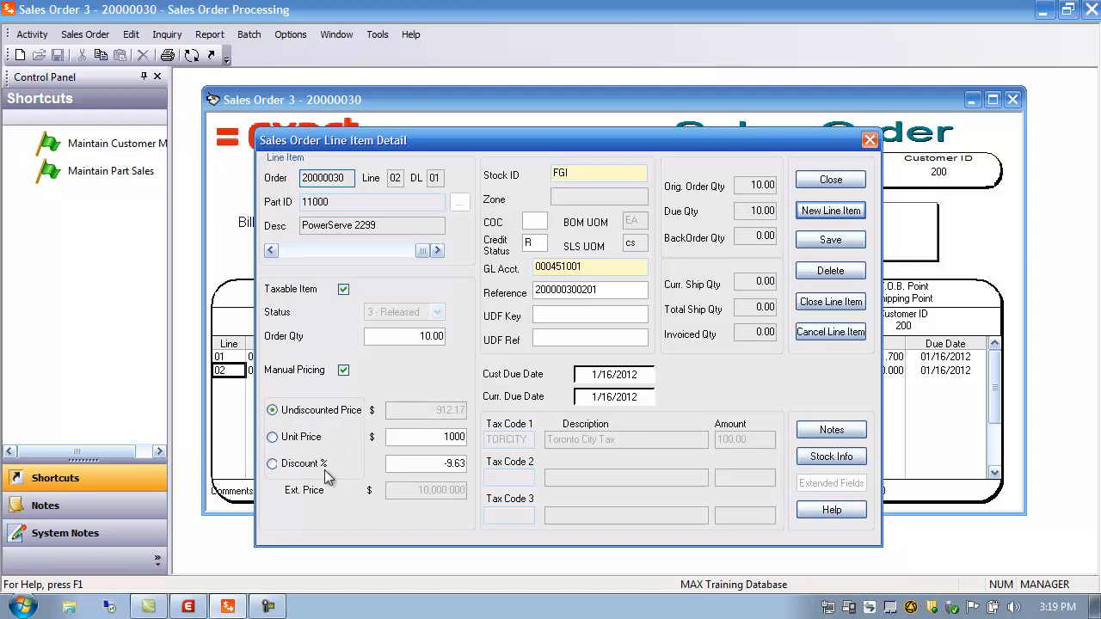
Step: Set line 02's unit price to 1200 and recalculate the undiscounted price from it
double_click(435, 442)
type("1200")
left_click(437, 463)
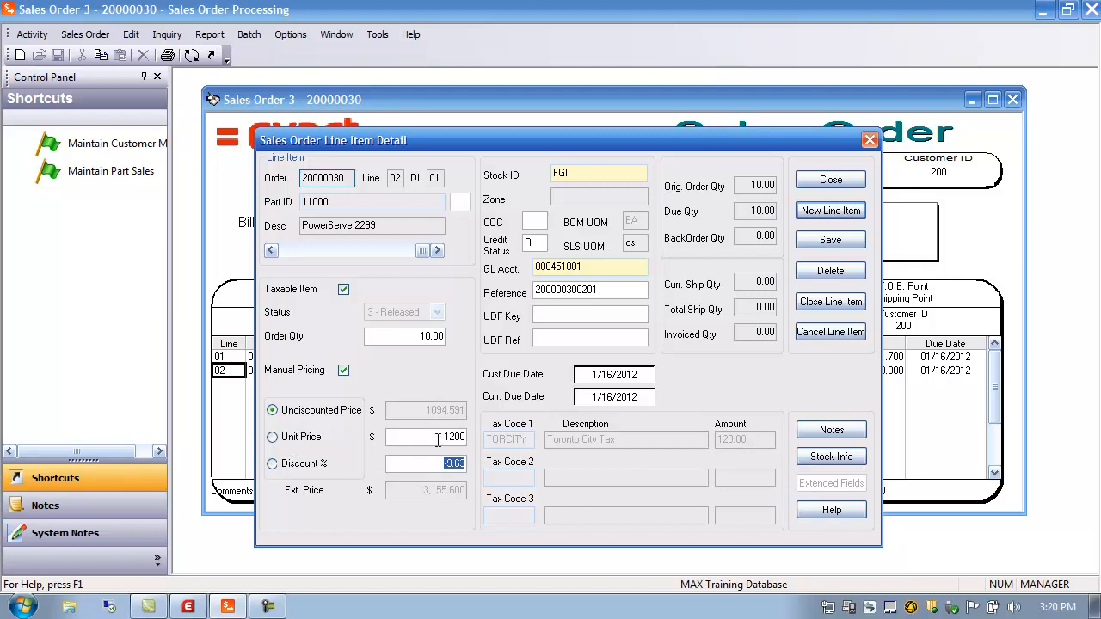
left_click(272, 437)
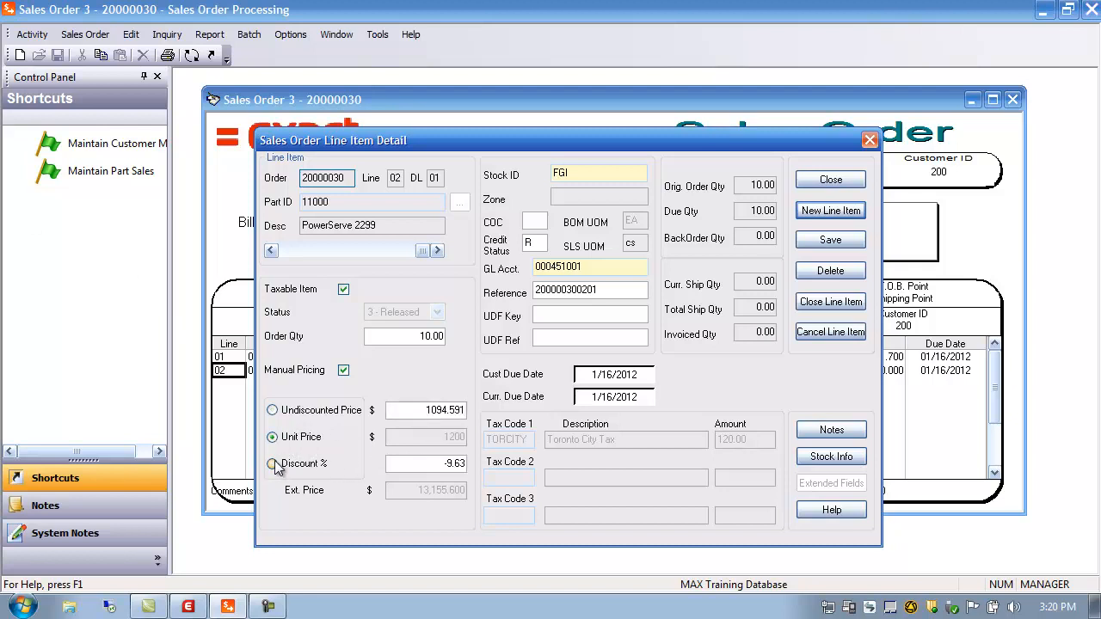
left_click(273, 464)
left_click(272, 437)
left_click(272, 410)
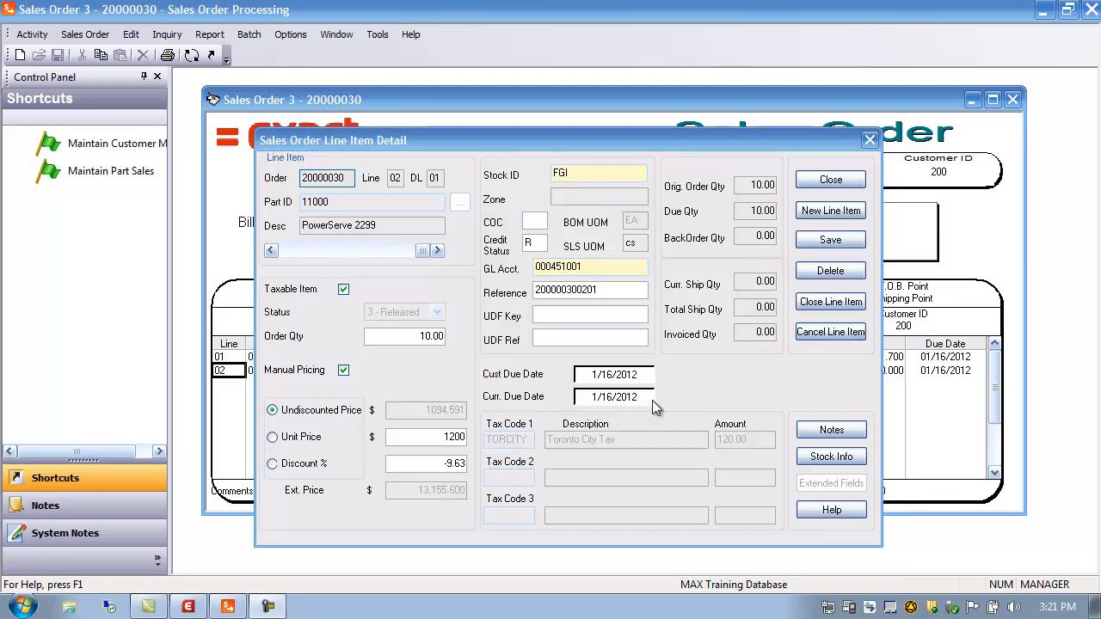
Step: Save line 02's changes and accept the higher-than-suggested price warning
left_click(831, 180)
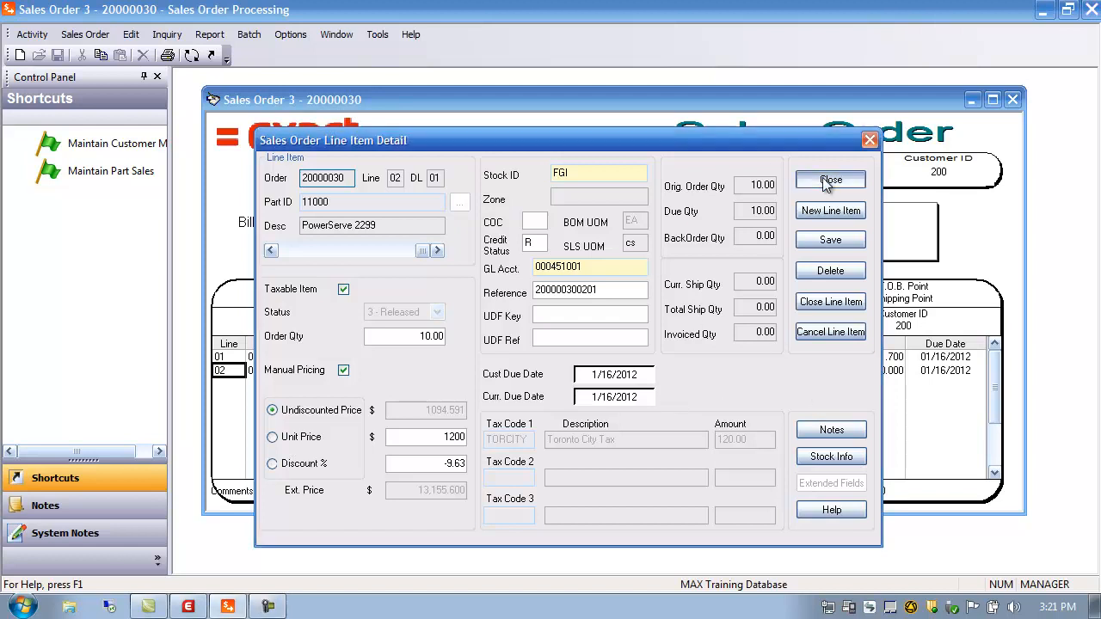
left_click(564, 386)
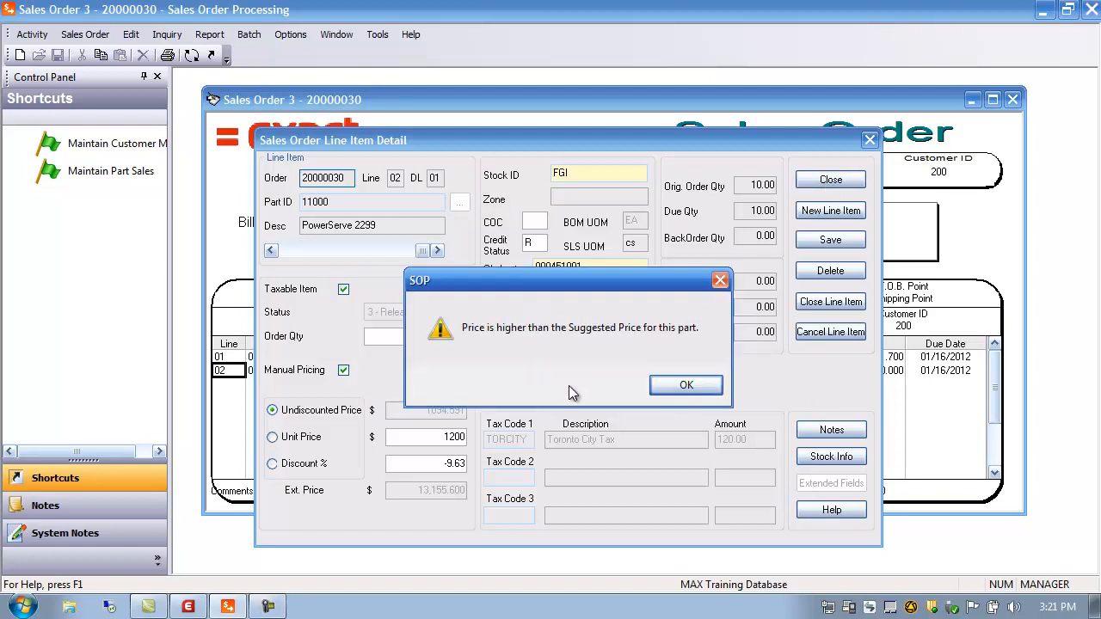
left_click(682, 386)
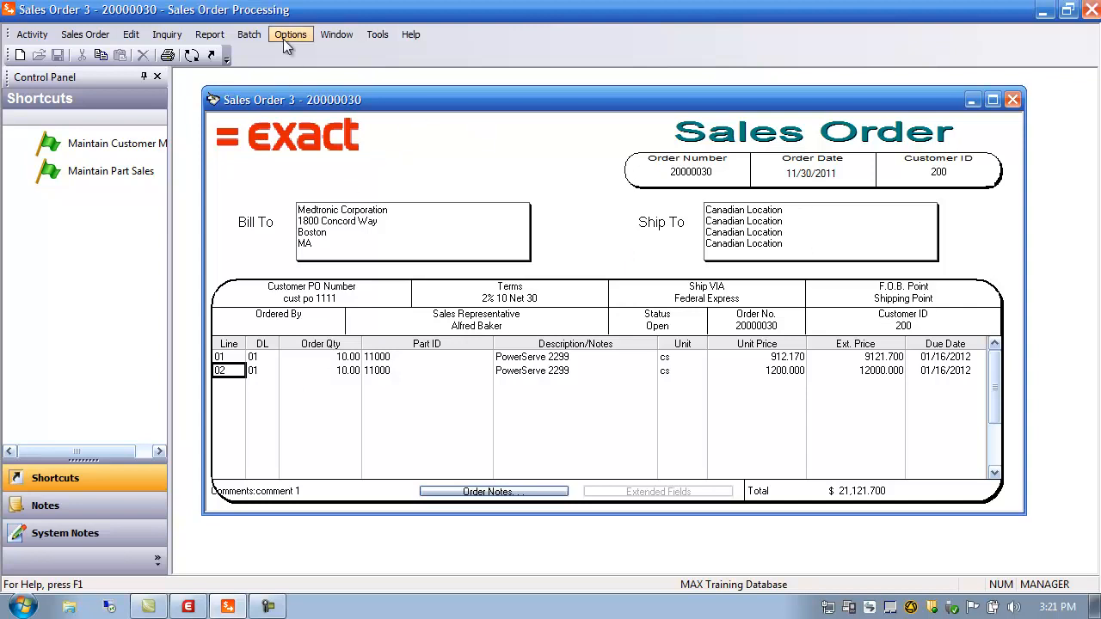
Step: Generate an on-screen Sales Acknowledgment preview for order 20000030
left_click(217, 42)
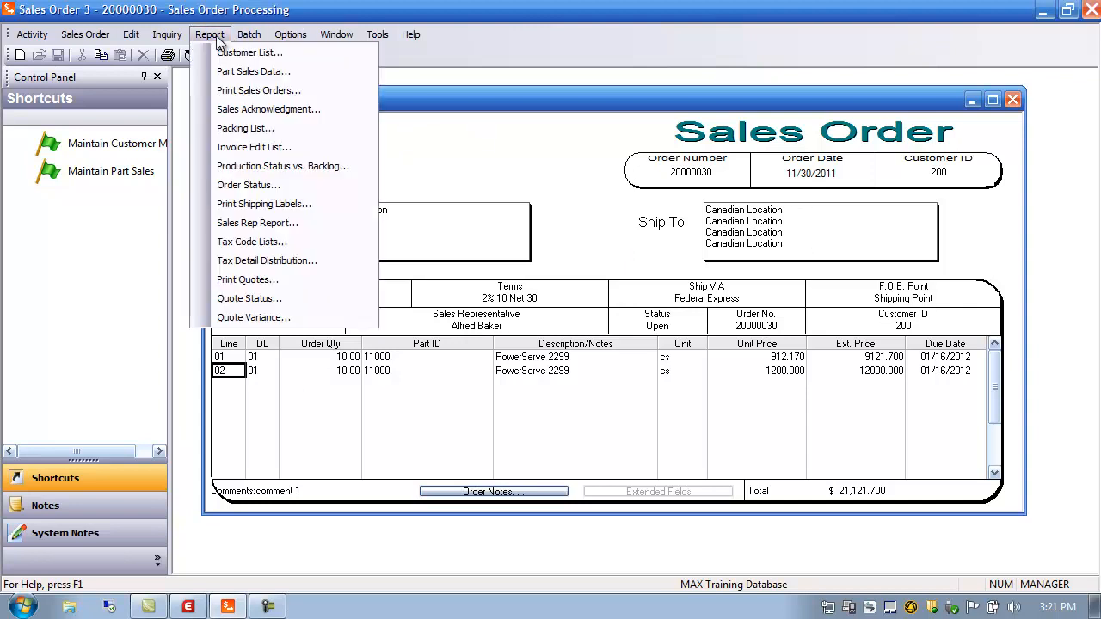
left_click(250, 109)
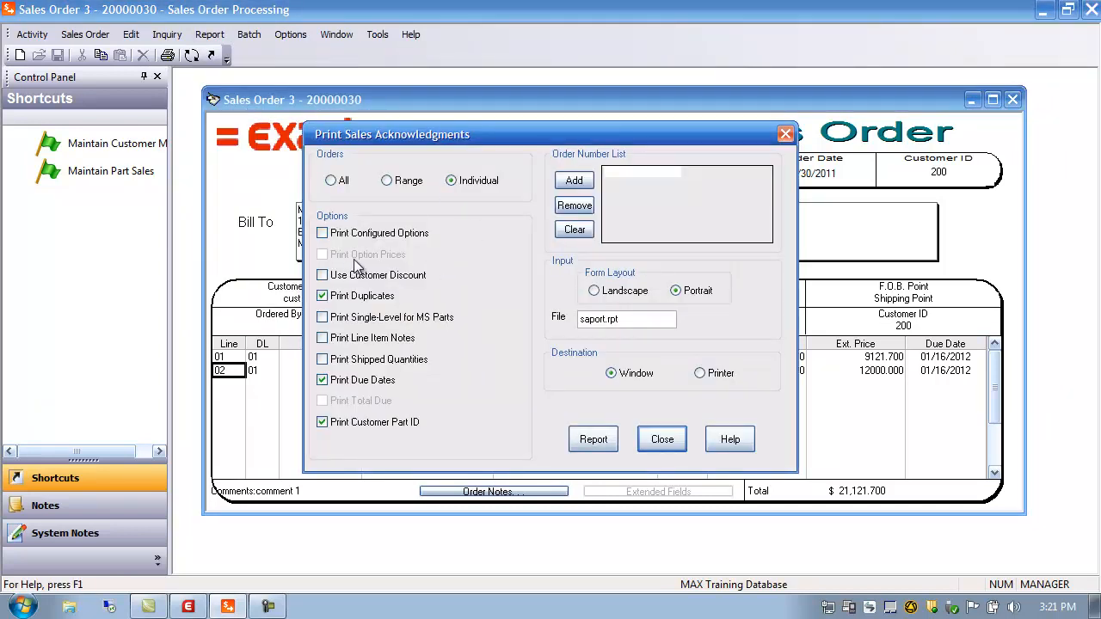
left_click(573, 181)
left_click(616, 247)
double_click(310, 355)
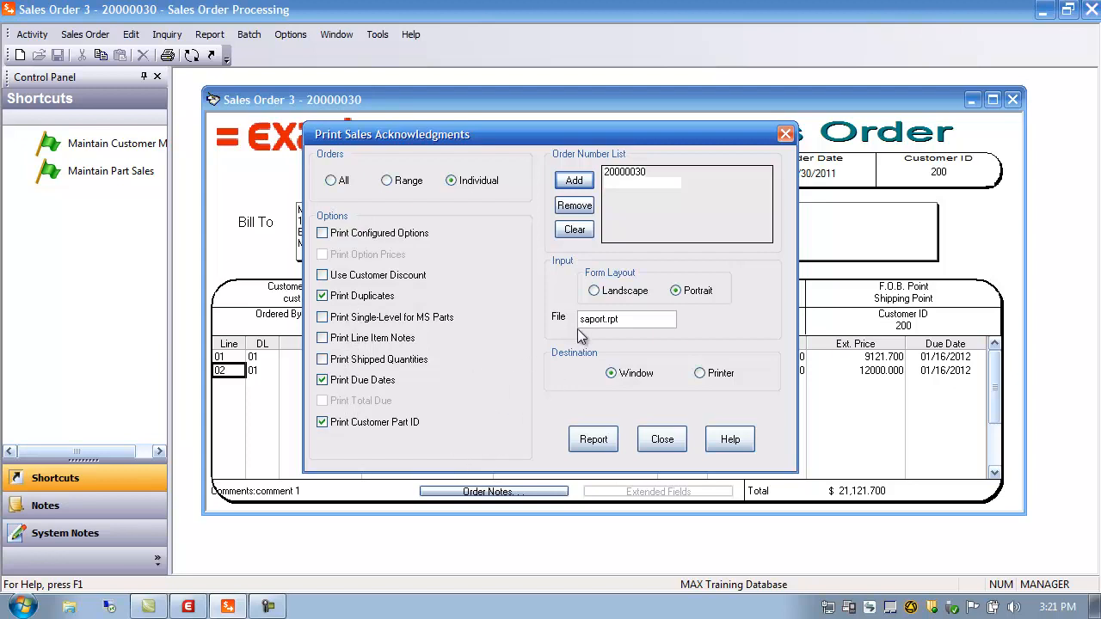
left_click(608, 319)
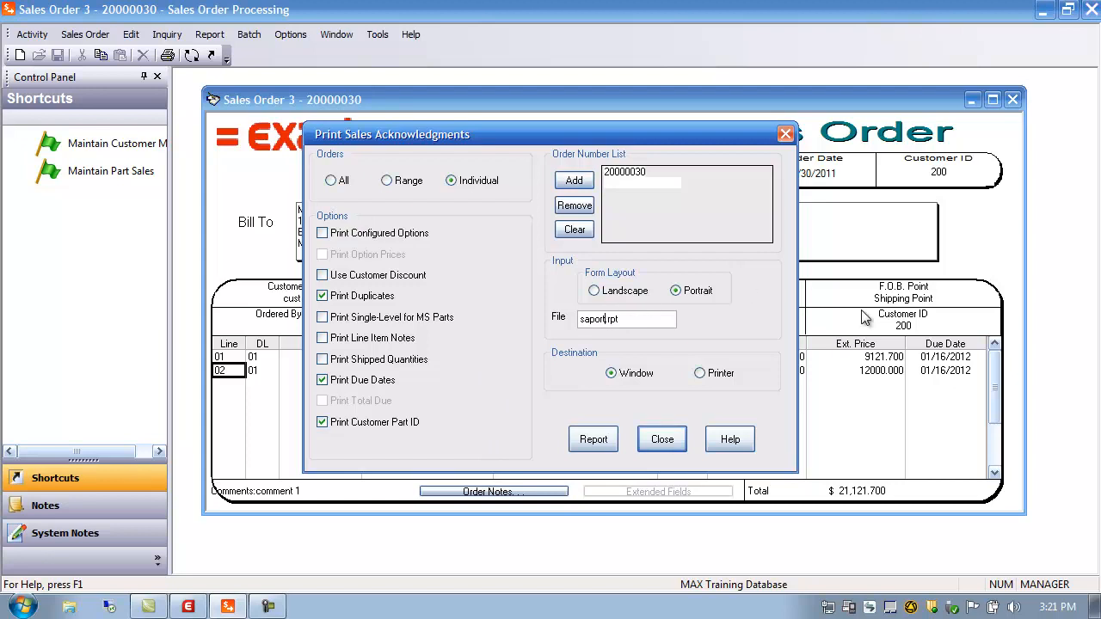
left_click(580, 440)
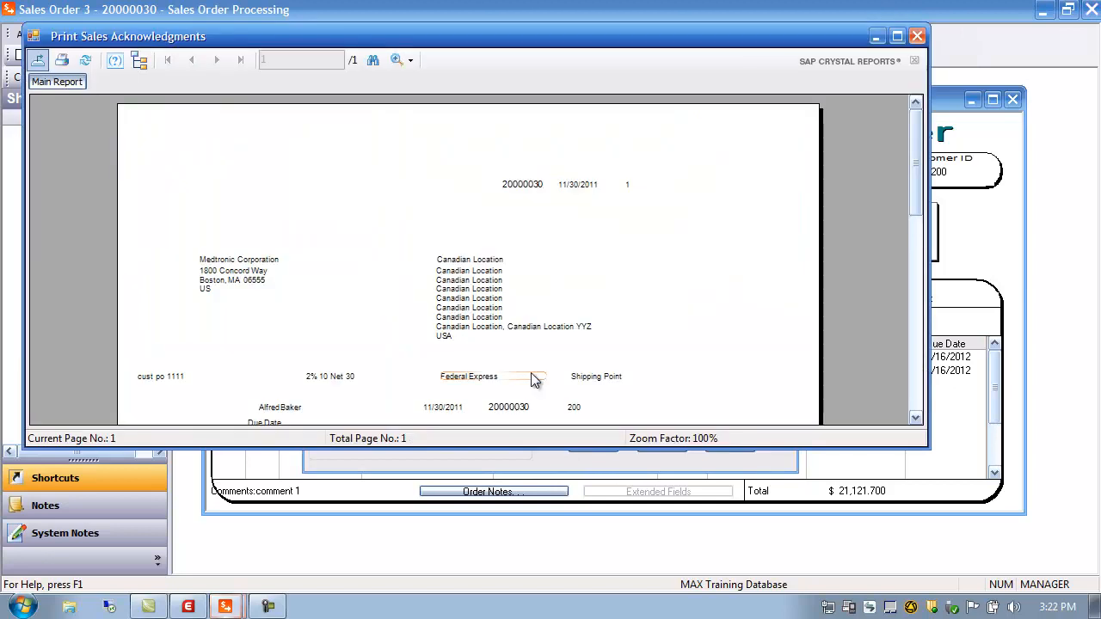
Step: Review the acknowledgment's two lines and $21,121.70 total, then close the preview and options
left_click_drag(922, 135, 925, 195)
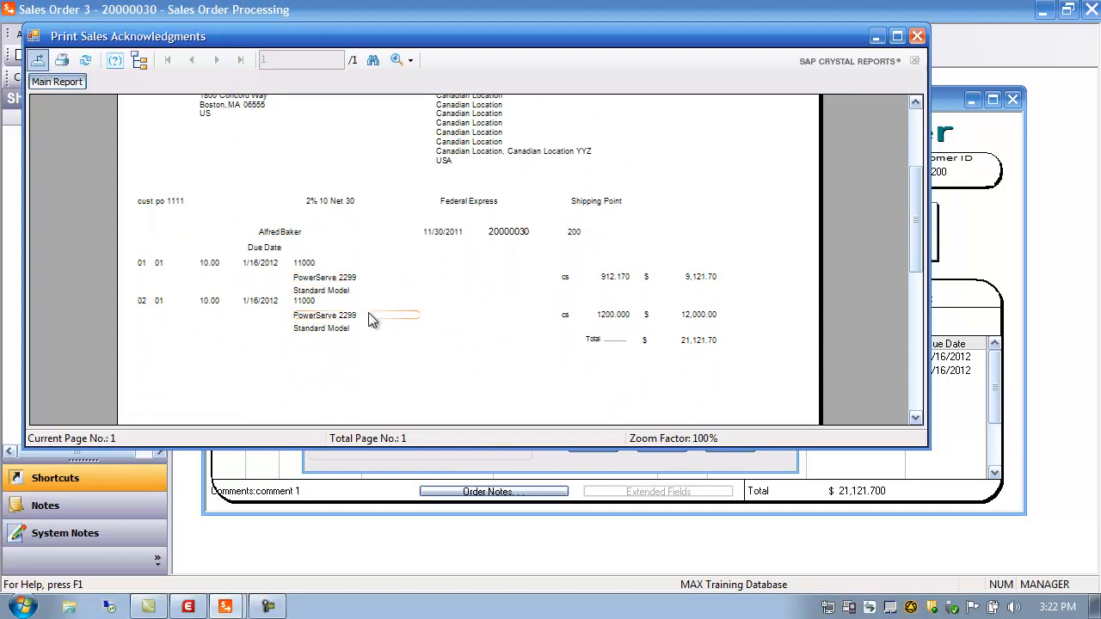
left_click(917, 37)
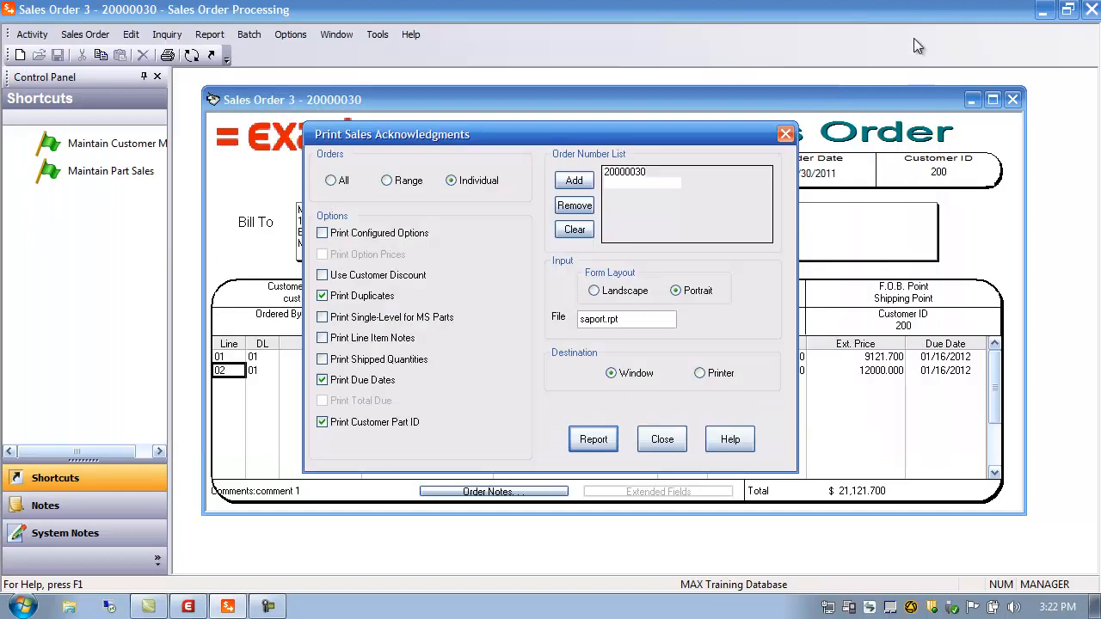
left_click(662, 440)
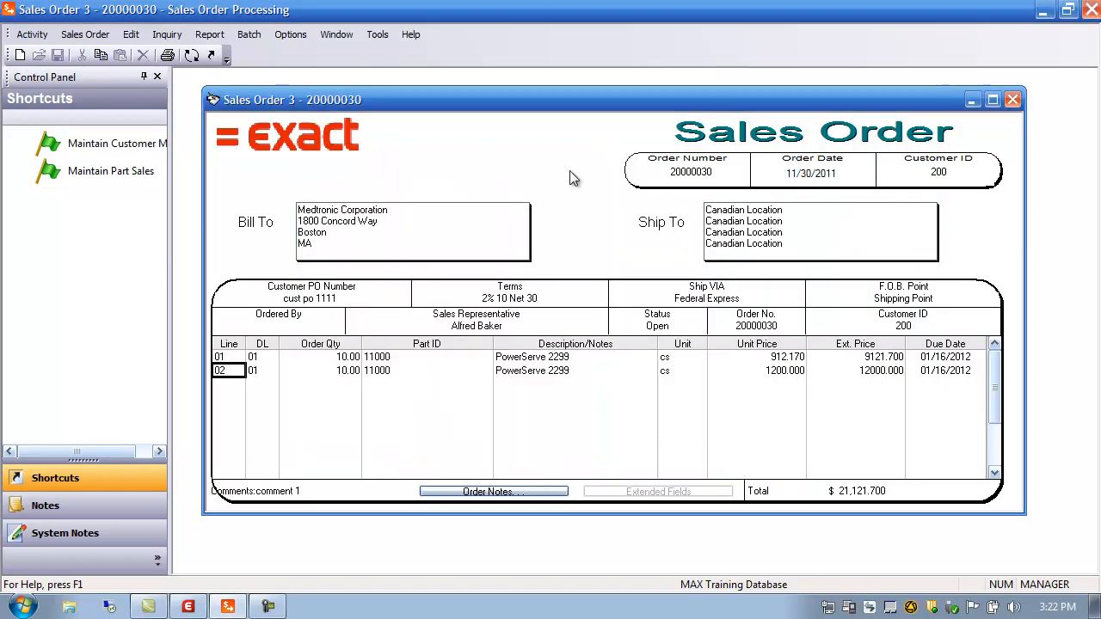
left_click(222, 36)
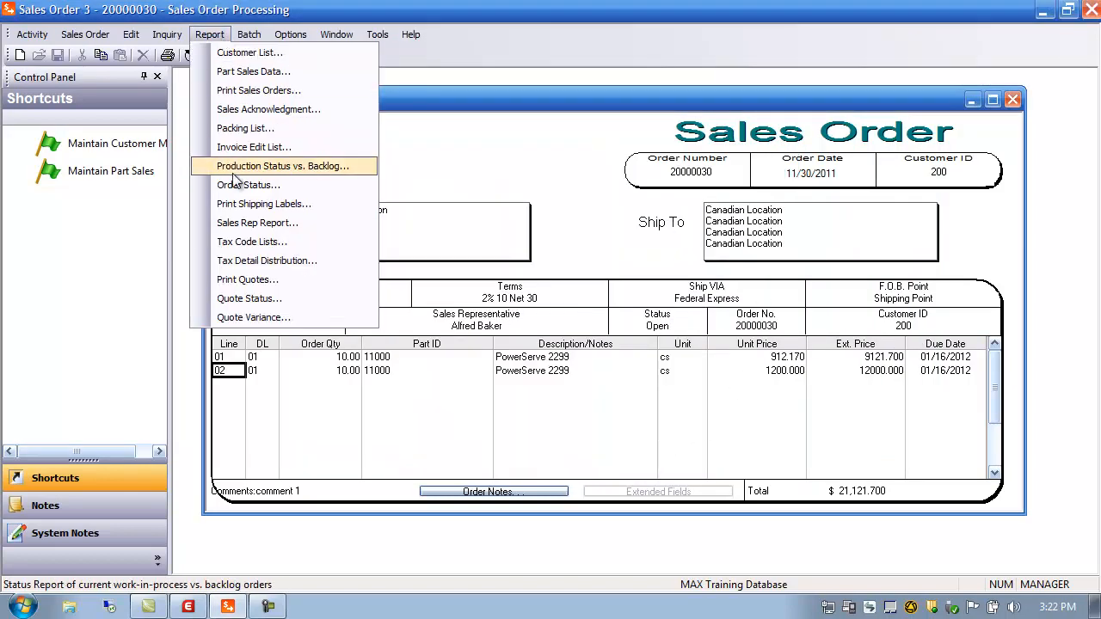
left_click(241, 91)
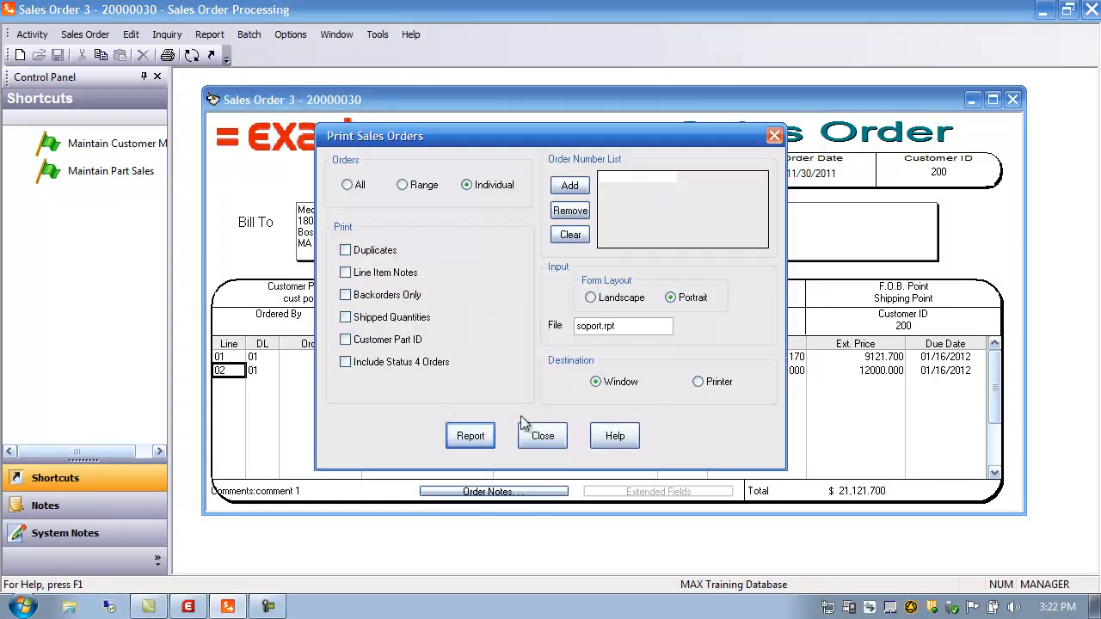
left_click(538, 439)
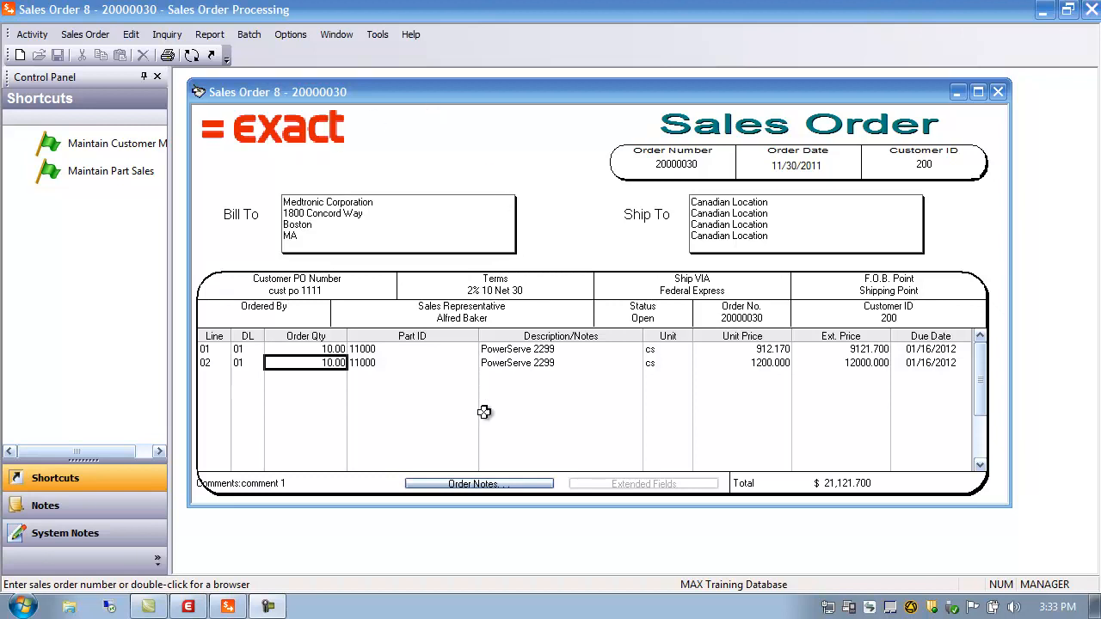
Step: Start a new shipping order and load sales order 20000030 into it
left_click(192, 55)
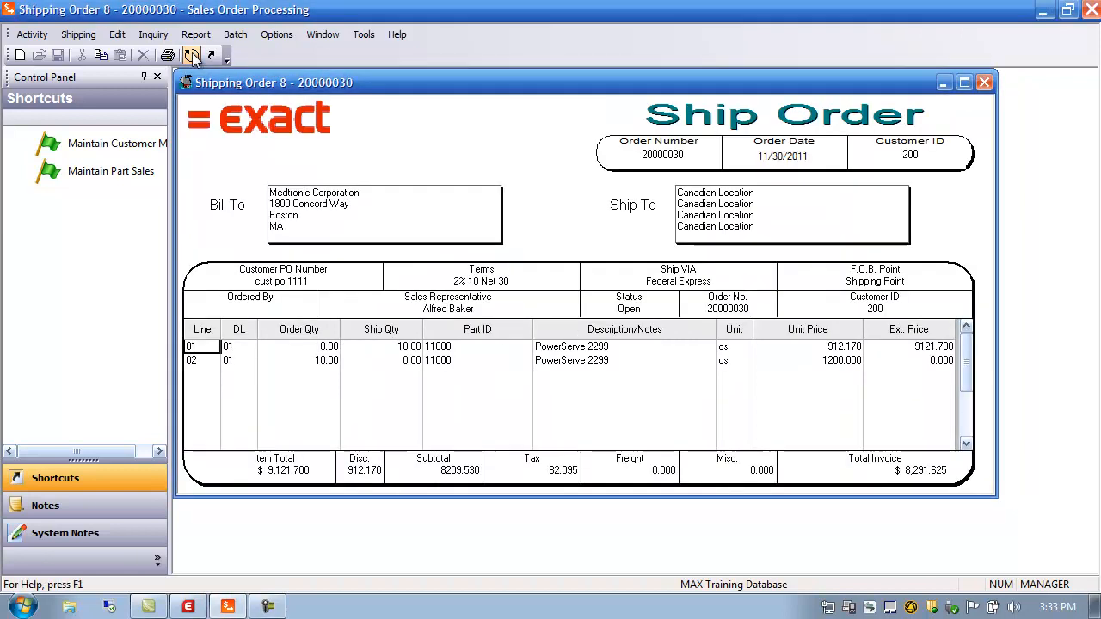
left_click(986, 82)
left_click(32, 35)
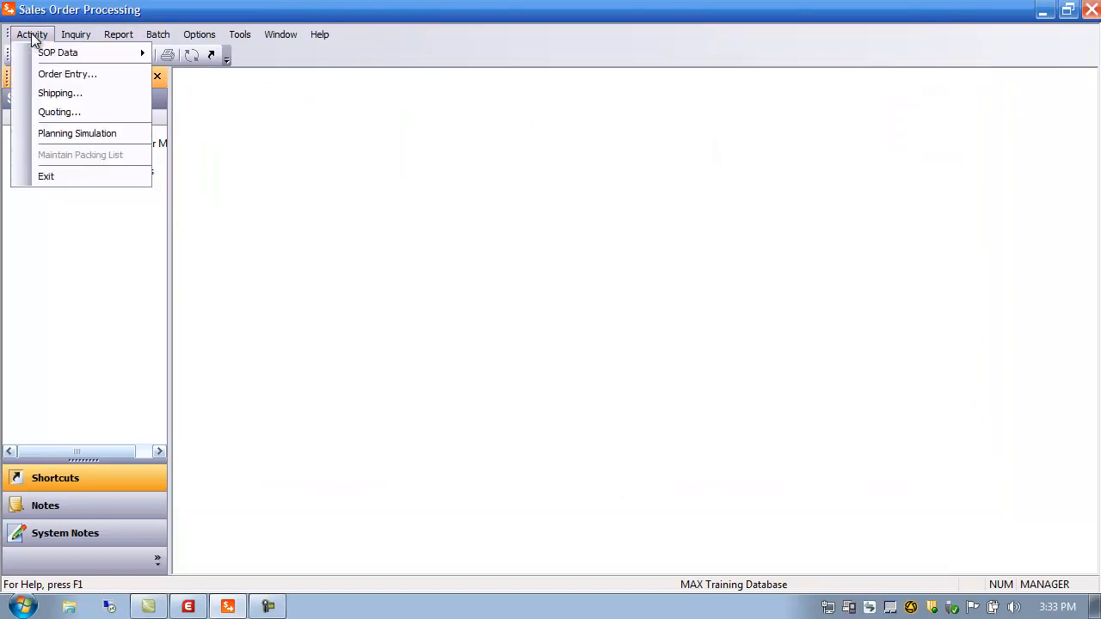
left_click(57, 91)
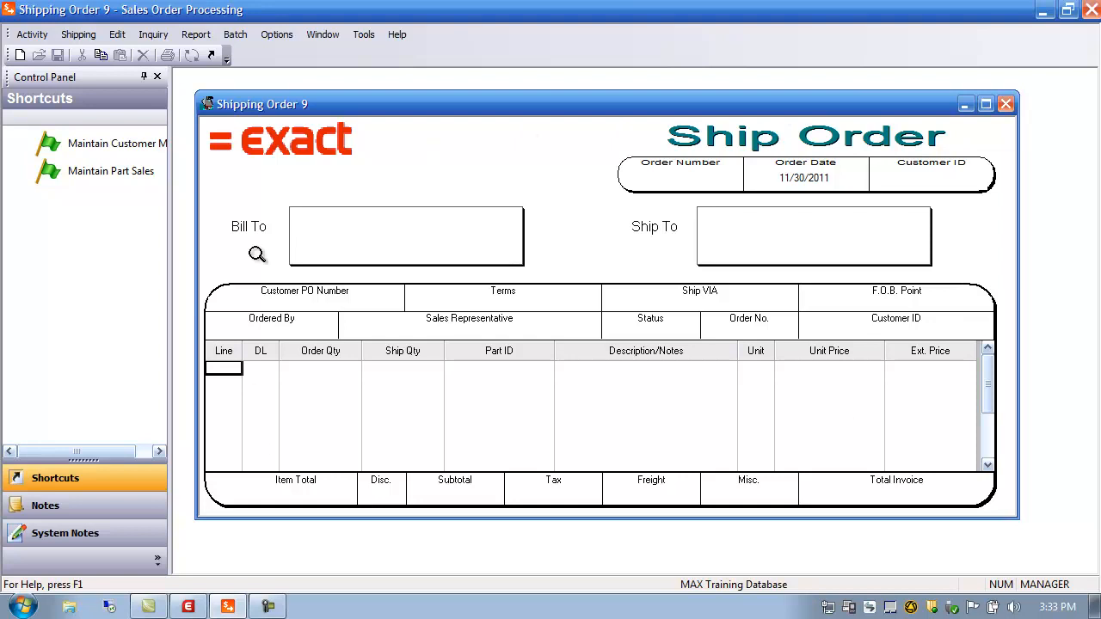
double_click(680, 181)
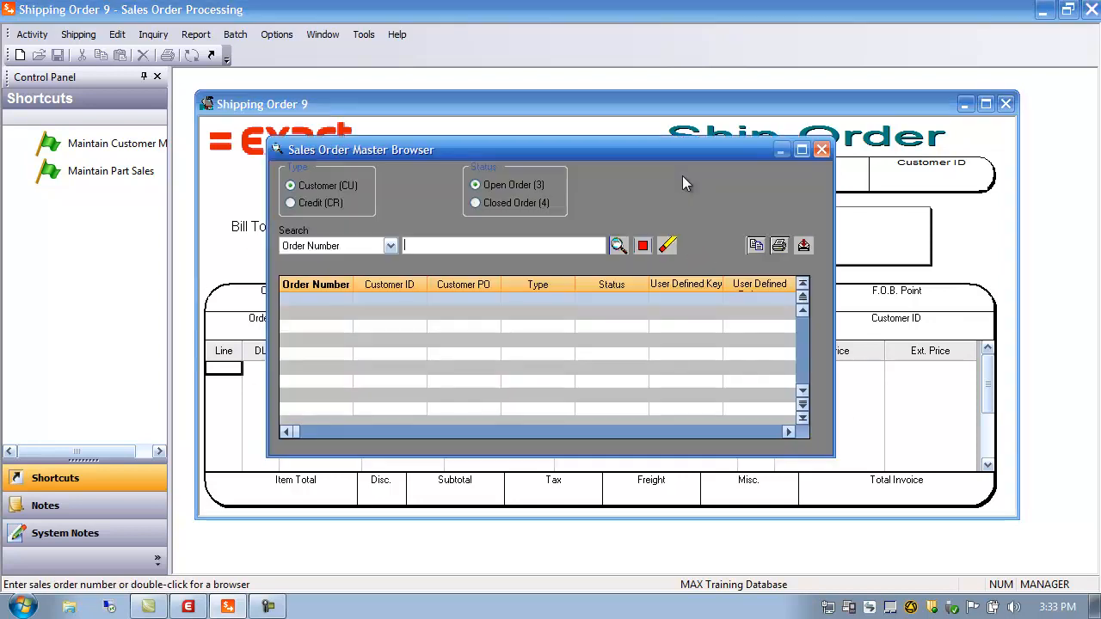
left_click(618, 246)
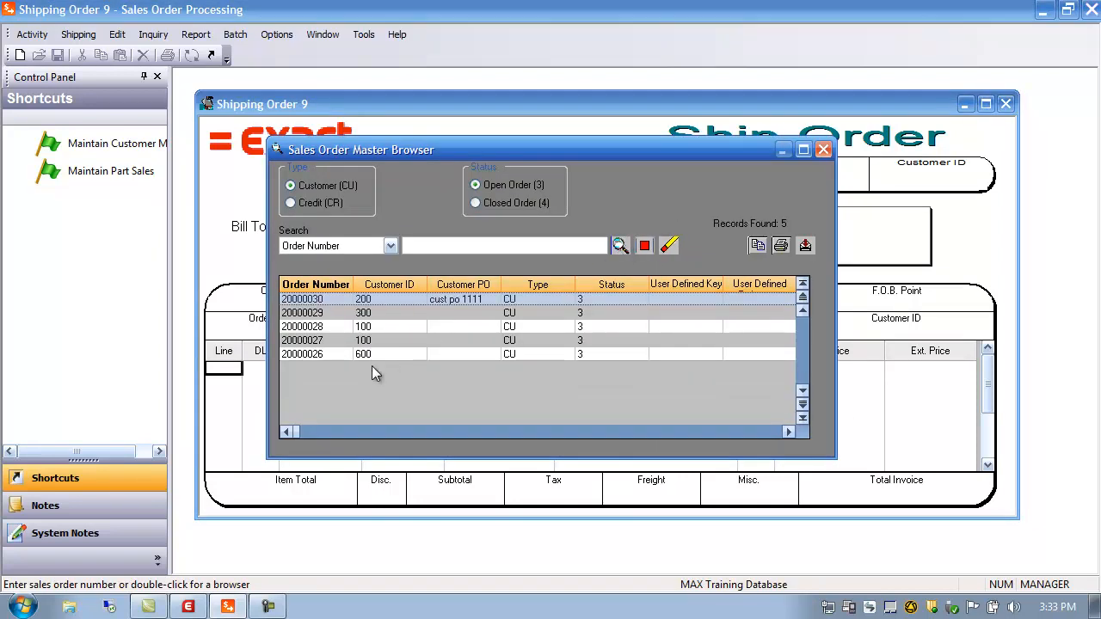
double_click(324, 306)
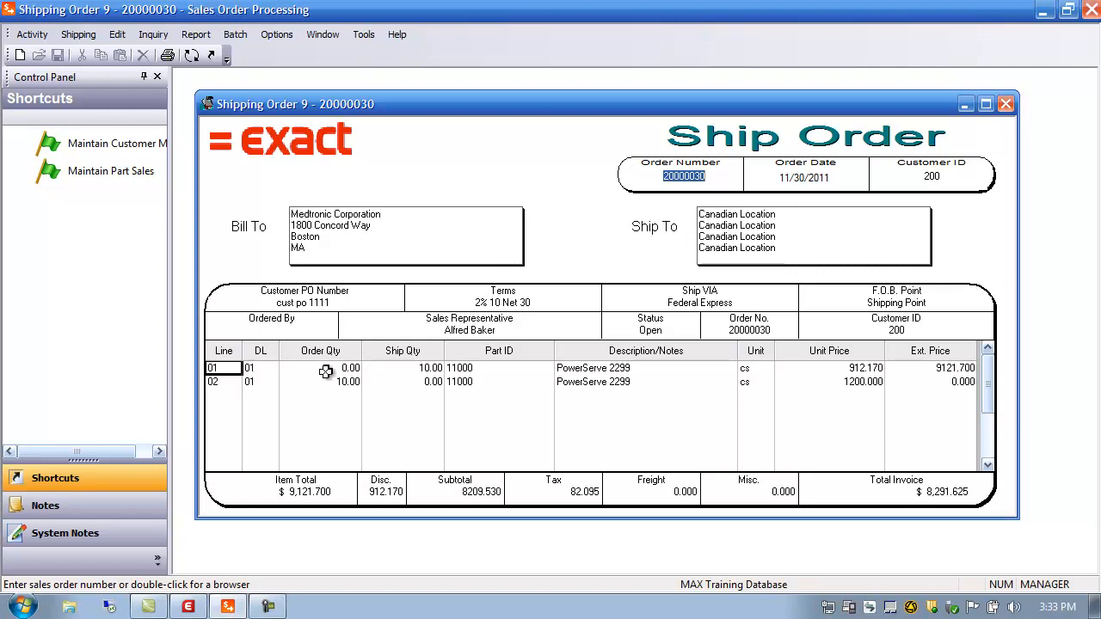
Step: Open the shipping line detail for line 02 from its Ship Qty
left_click(225, 385)
left_click(342, 385)
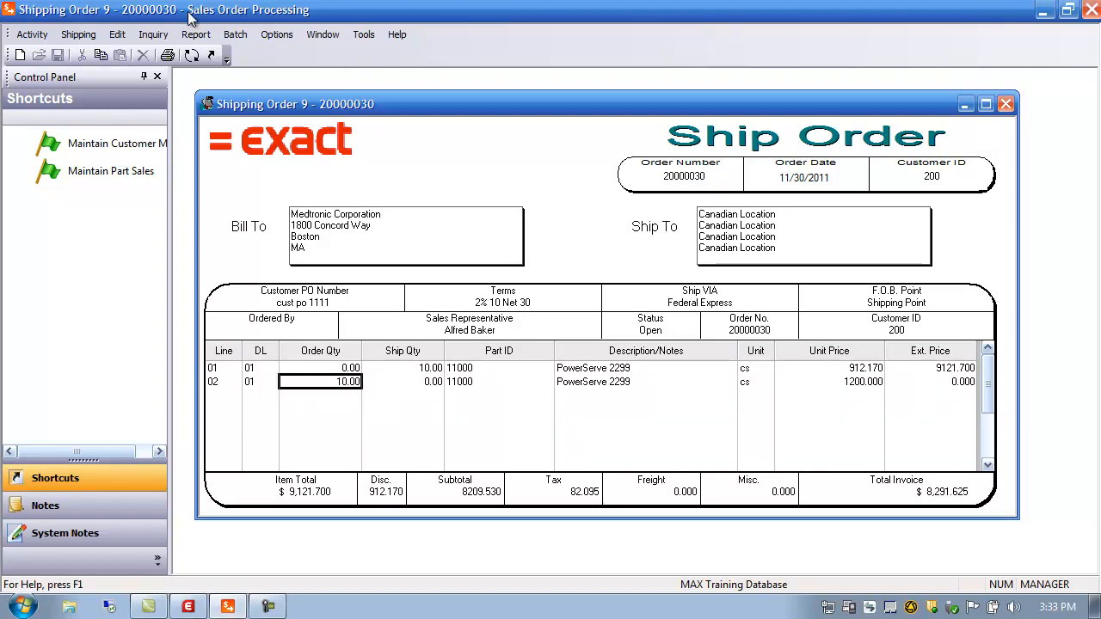
left_click(79, 36)
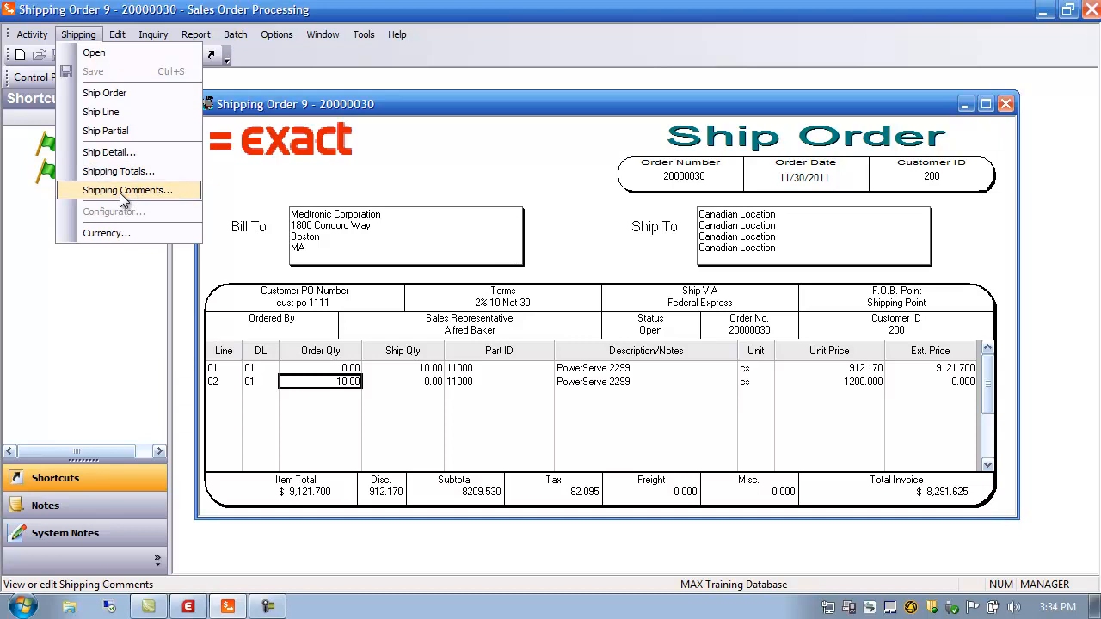
left_click(436, 179)
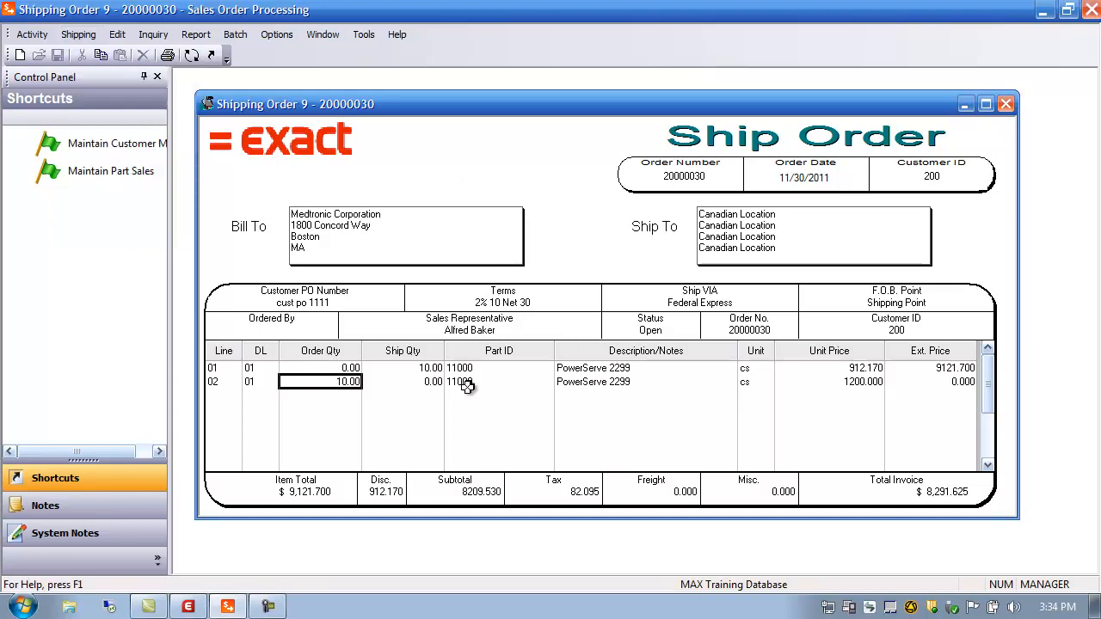
left_click(423, 383)
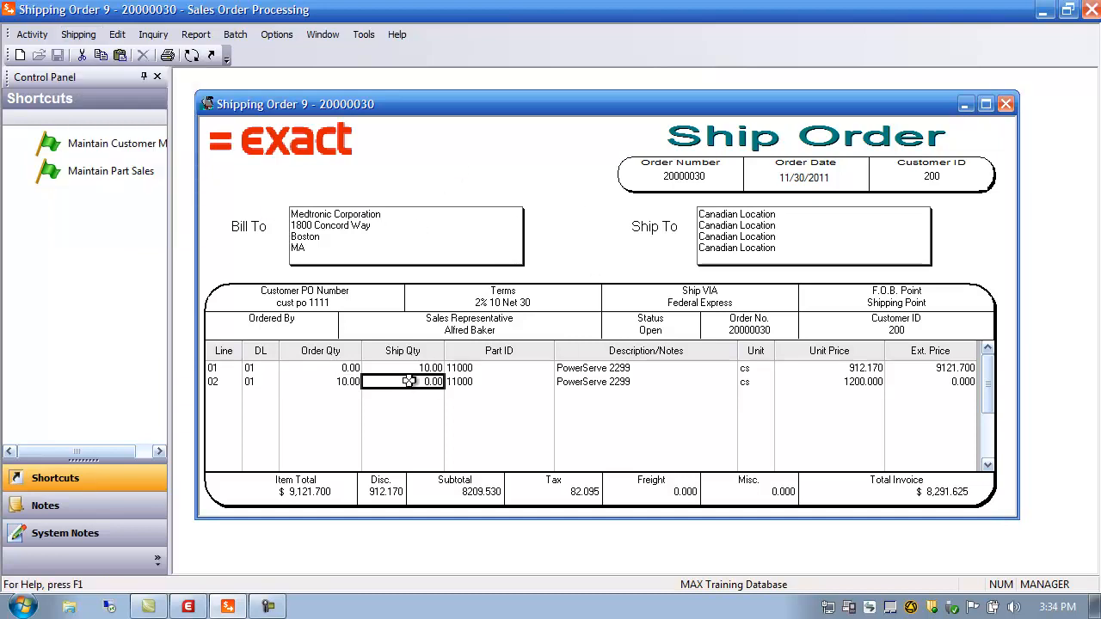
double_click(412, 382)
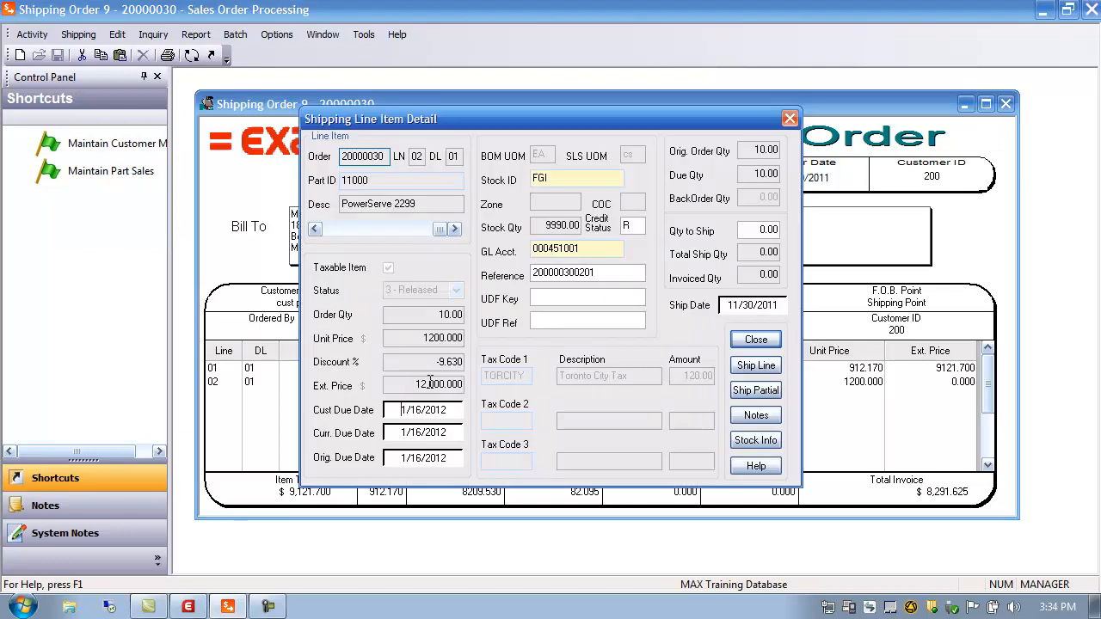
Step: Ship a partial quantity of 5 on line 02
left_click(754, 231)
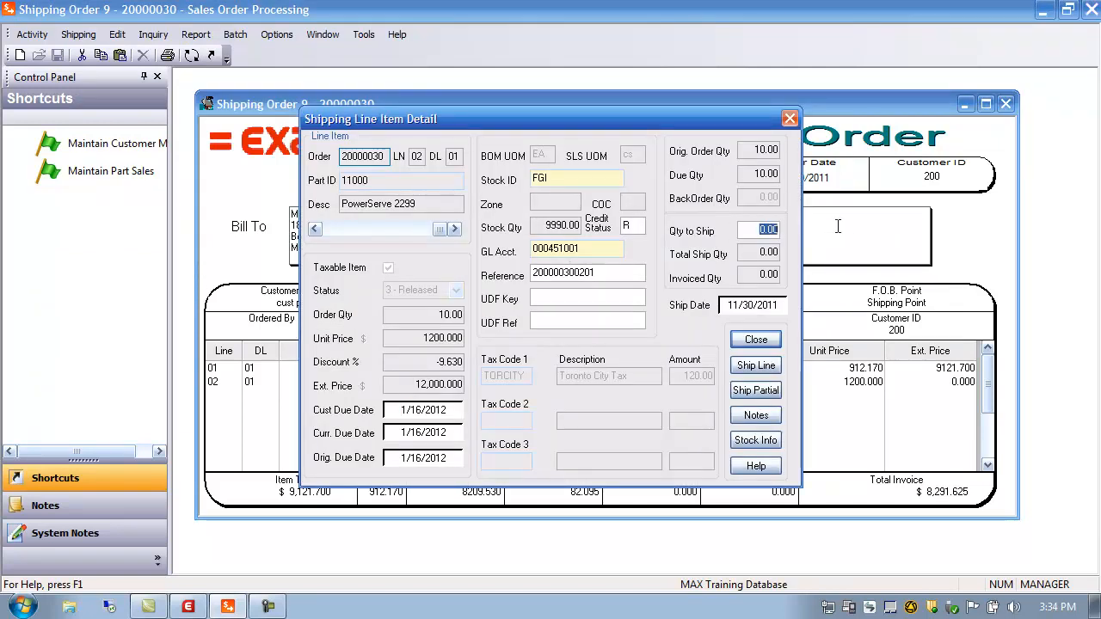
type("5")
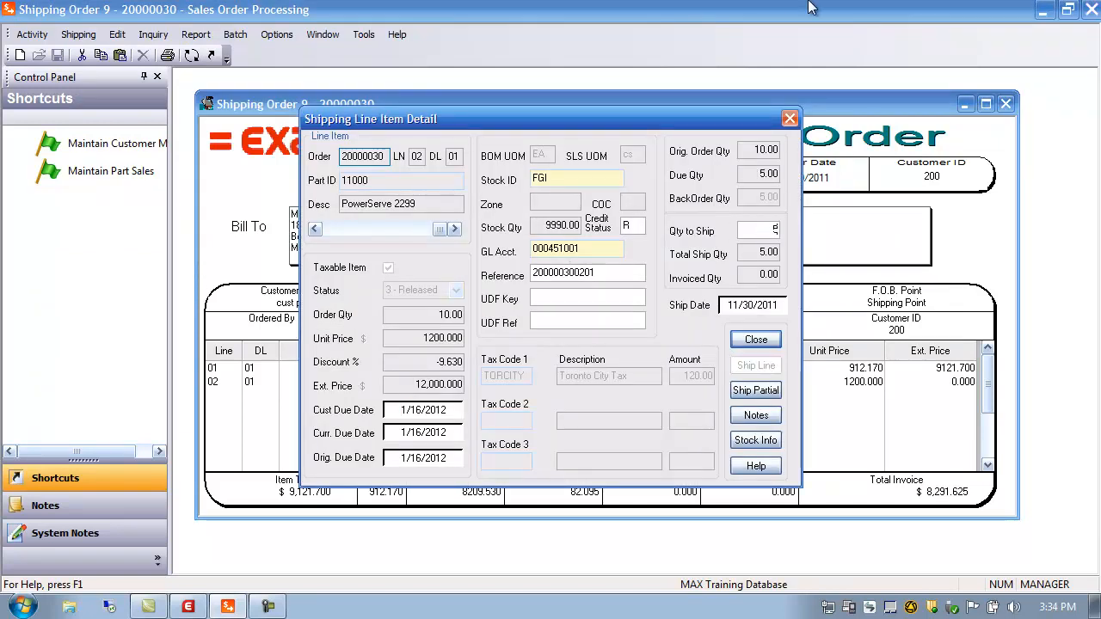
left_click(747, 391)
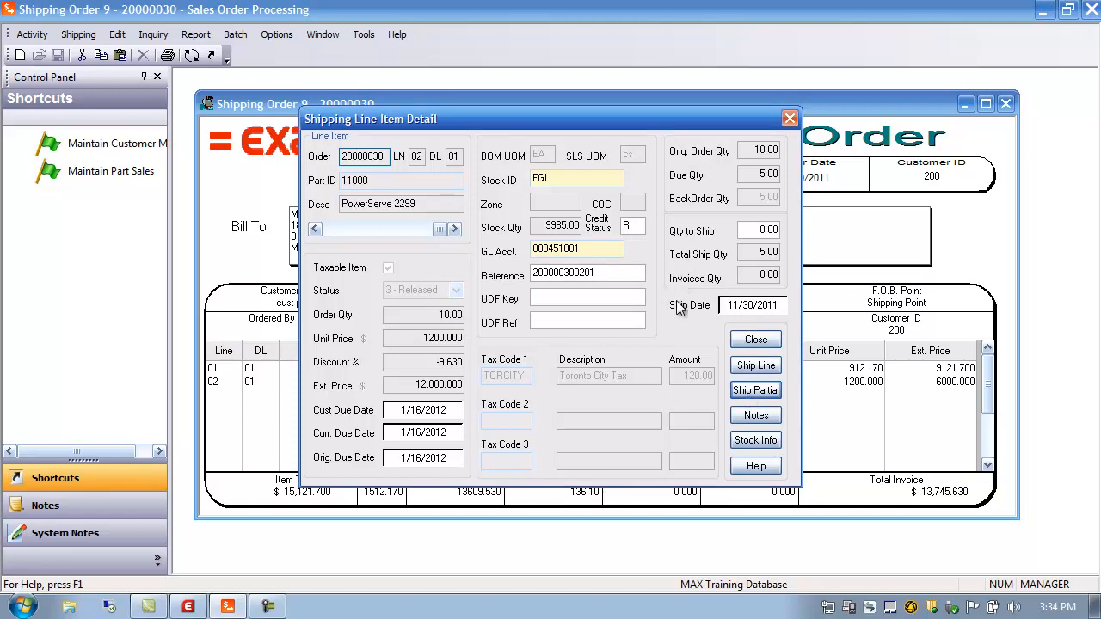
Step: Reverse that shipment with a partial quantity of -5
left_click(753, 232)
type("-5")
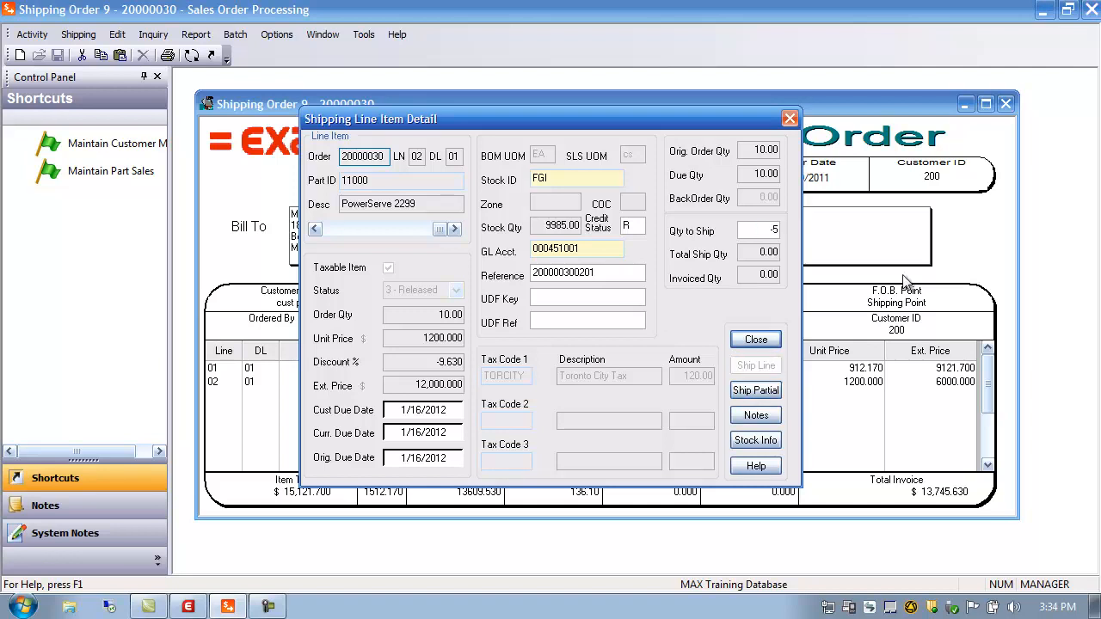
left_click(763, 390)
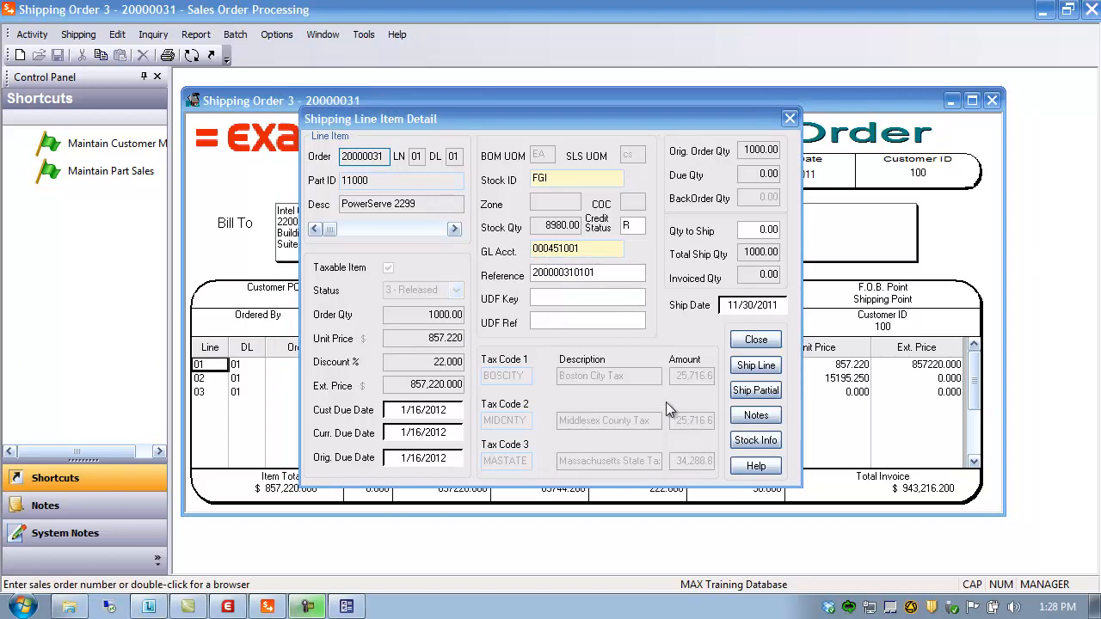
Step: Close the line detail, open order 20000031's shipping totals from Subtotal, and go to Account Type Code
left_click(755, 341)
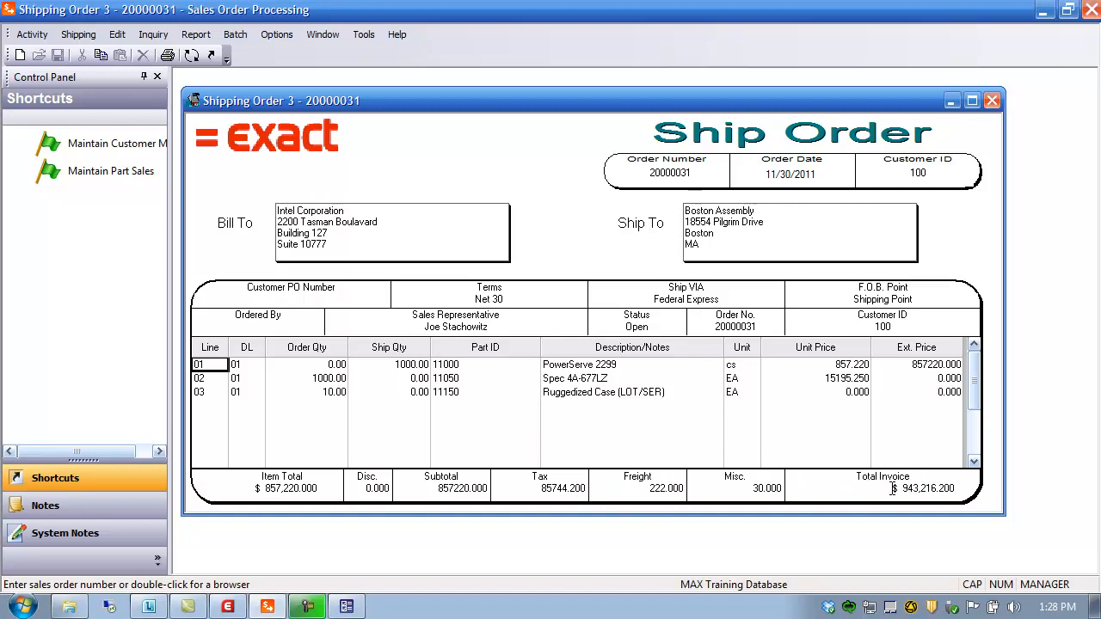
double_click(453, 491)
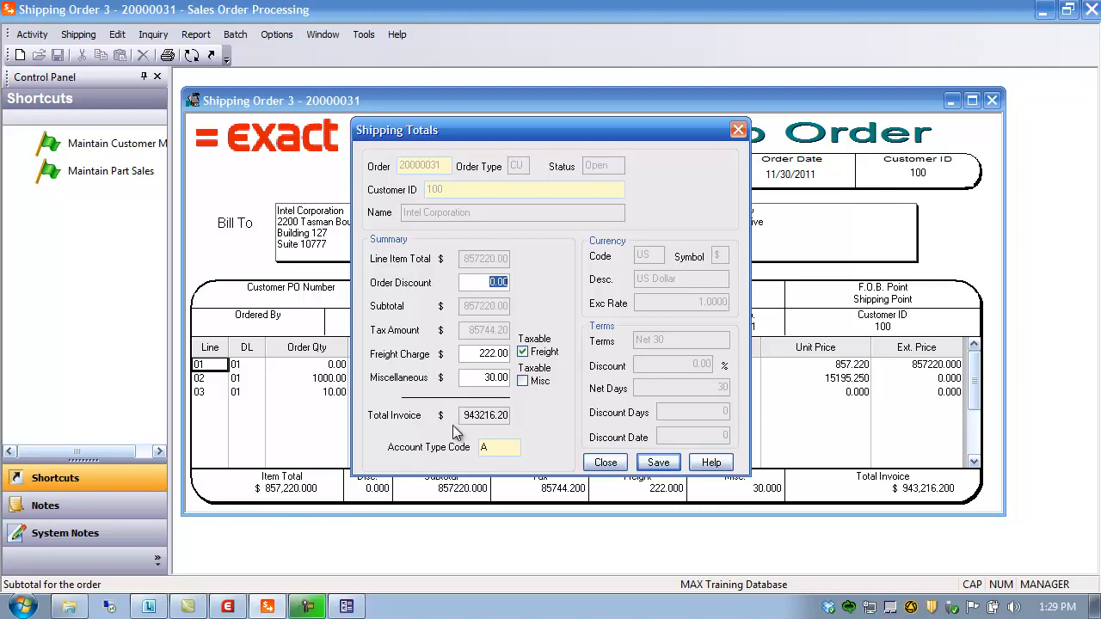
left_click(492, 449)
left_click(228, 607)
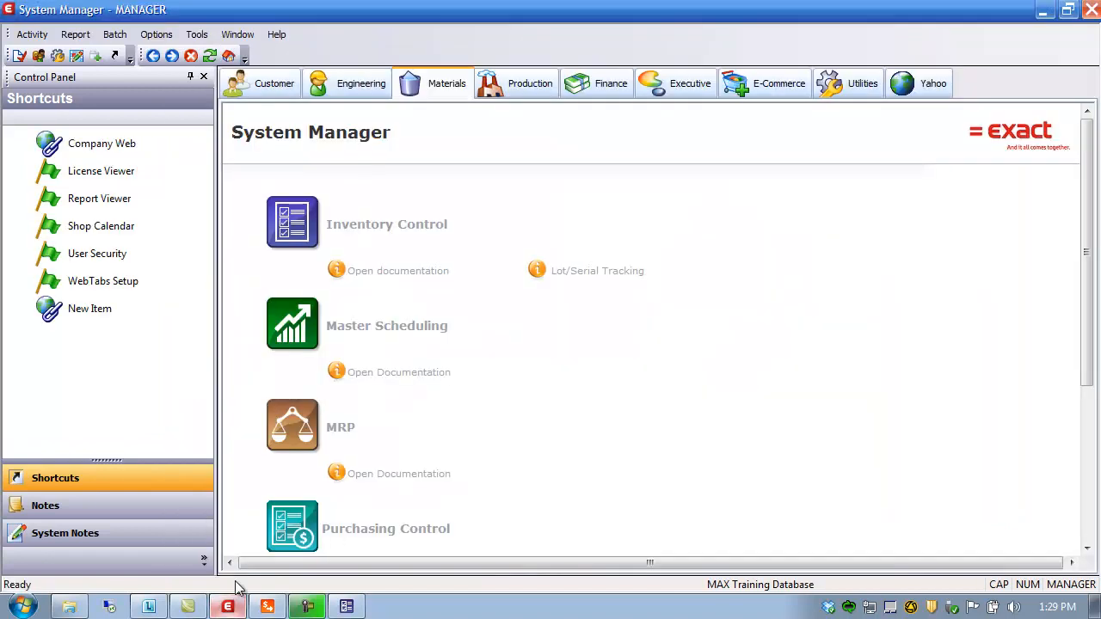
left_click(35, 36)
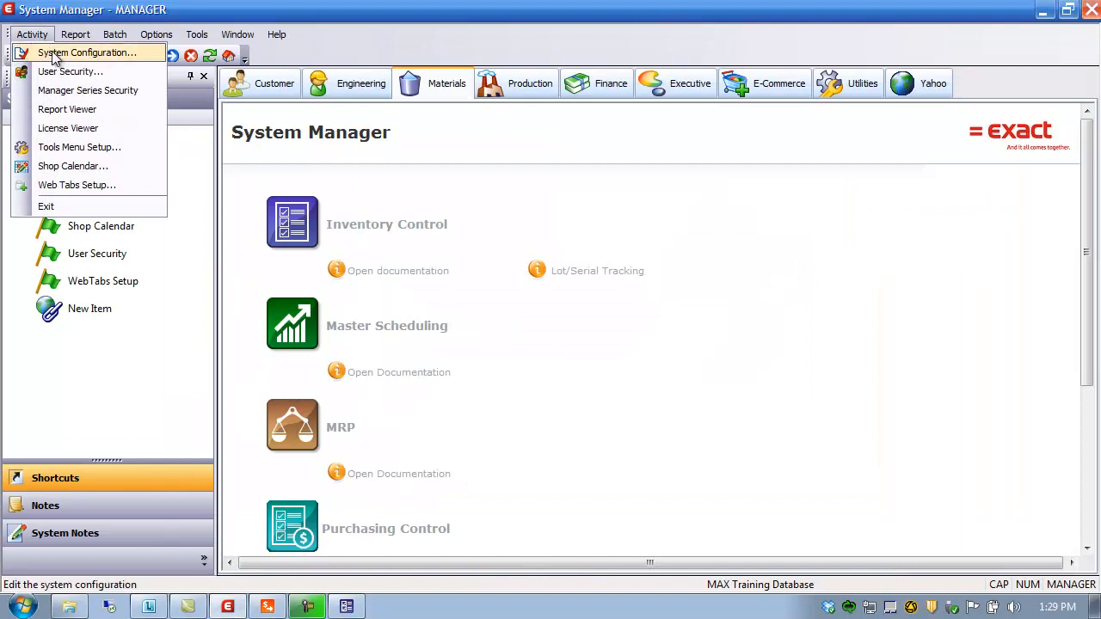
left_click(54, 57)
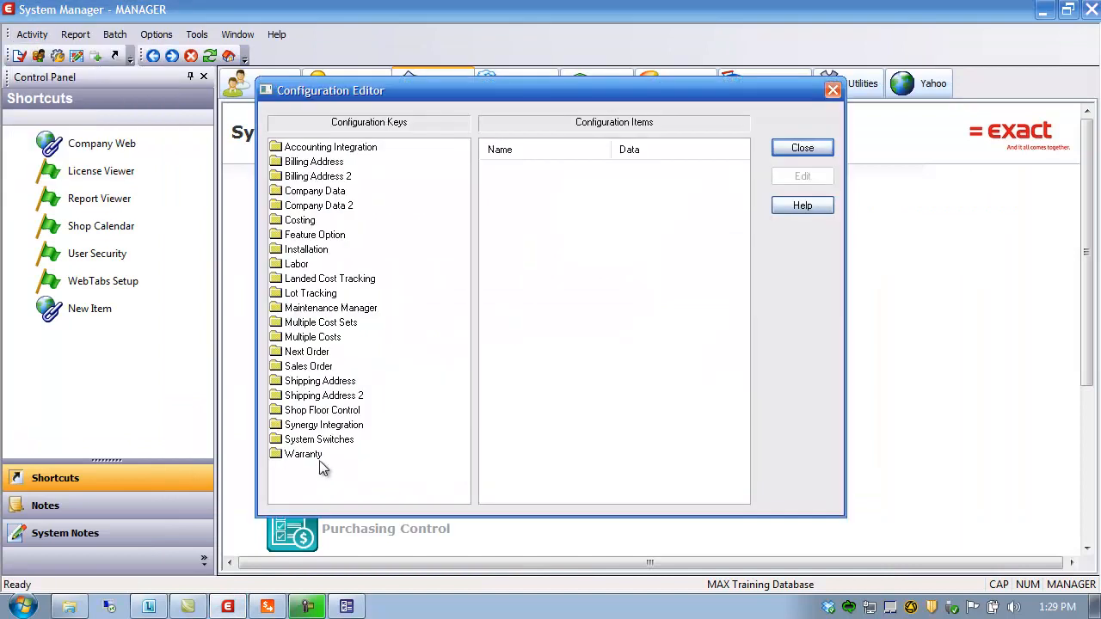
left_click(316, 365)
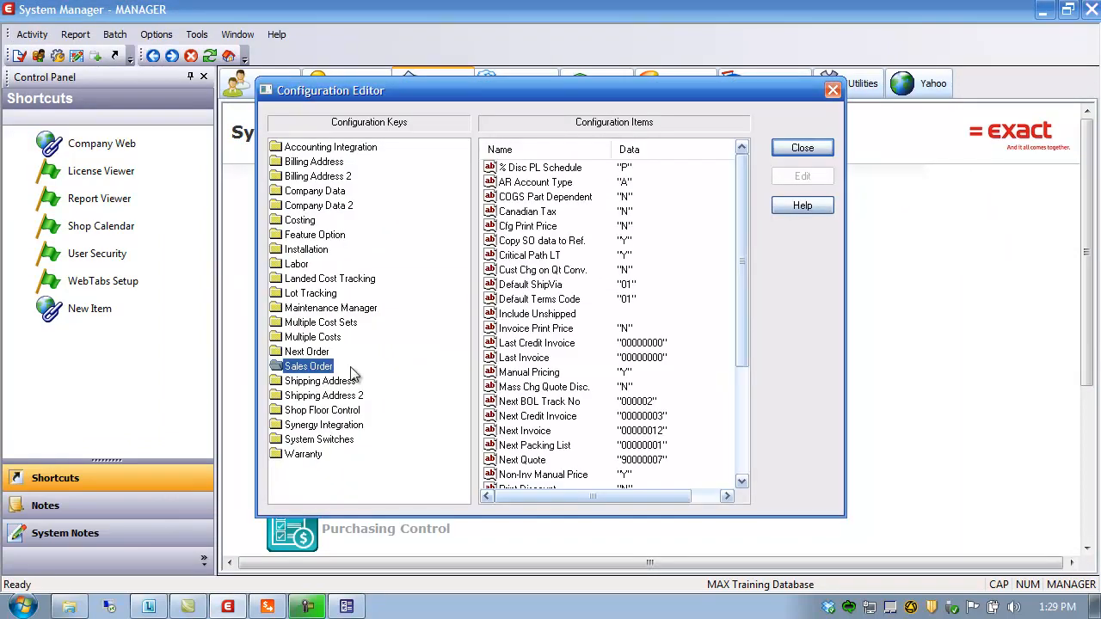
left_click(527, 184)
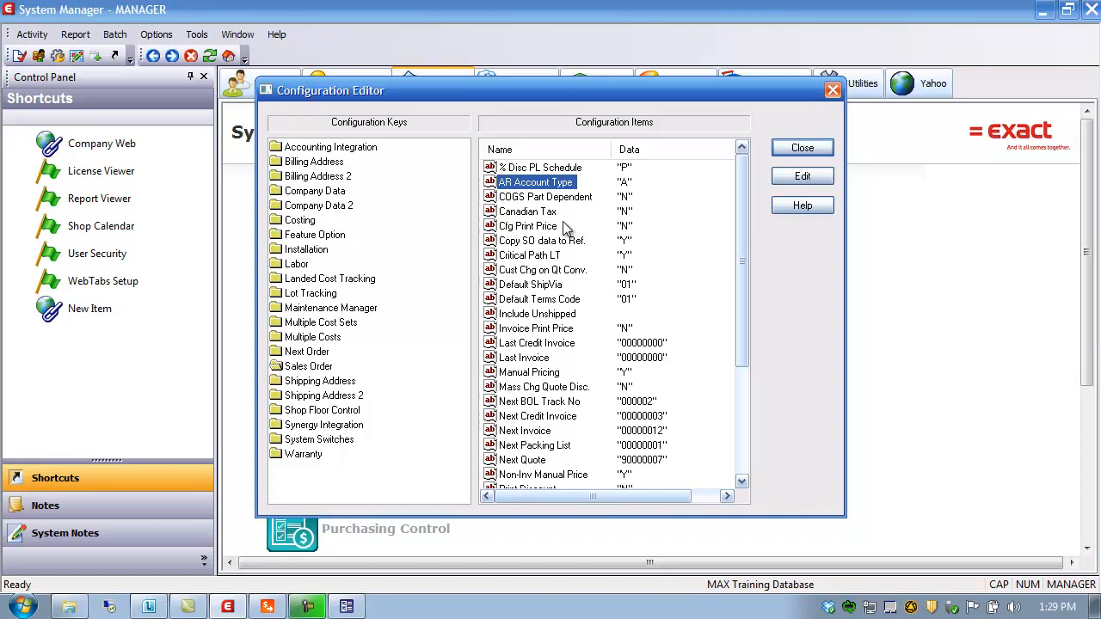
left_click(803, 151)
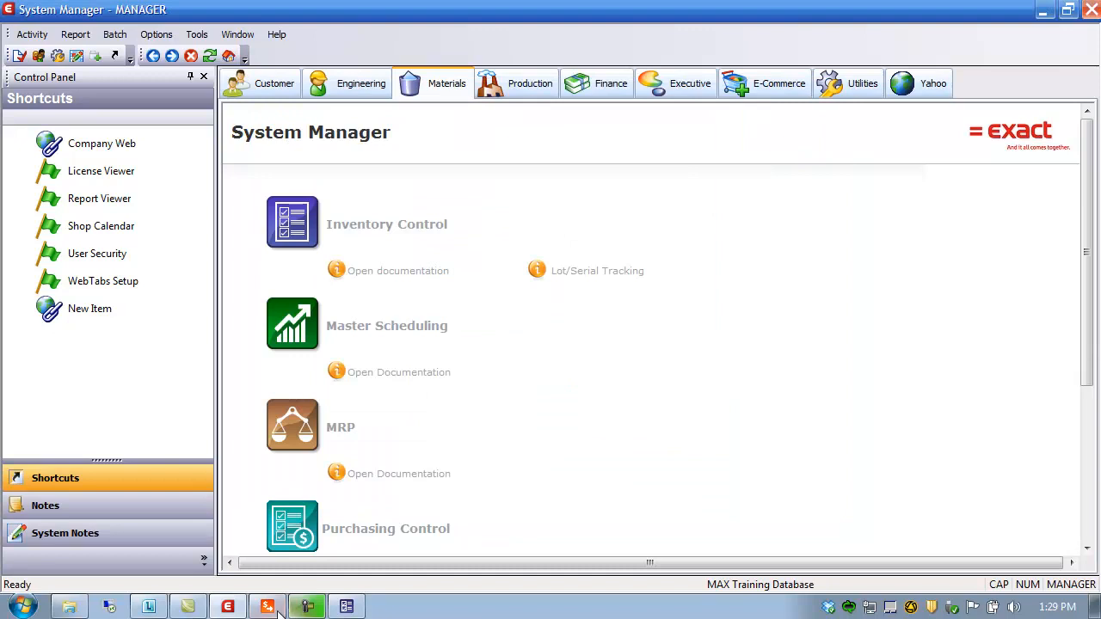
left_click(307, 606)
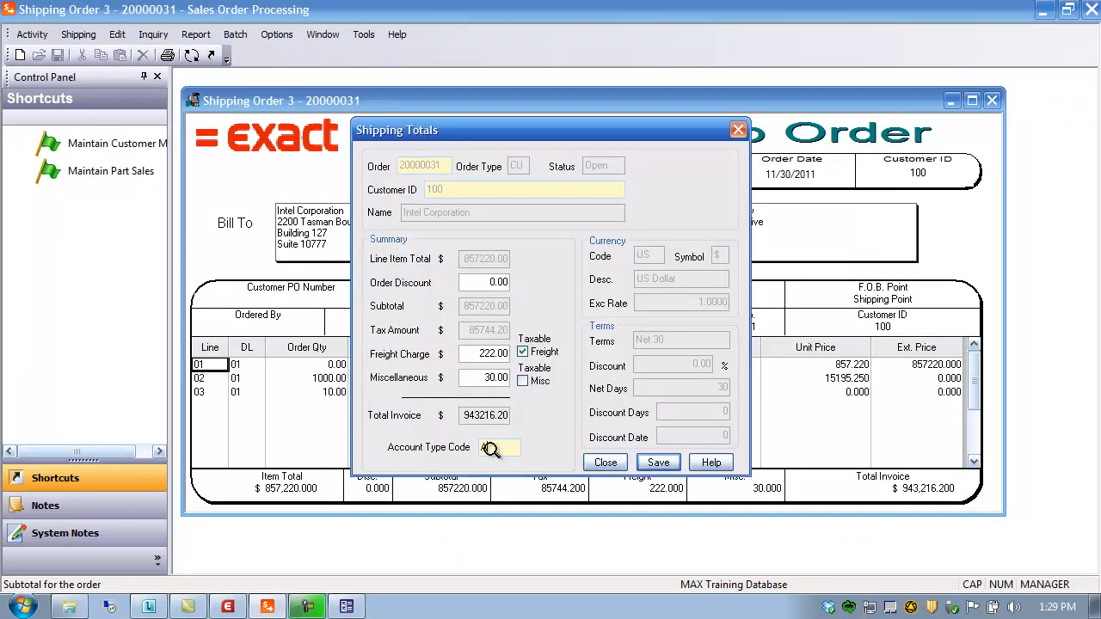
Step: Pick an account type from the full list (A, B, Y), then save and close the shipping totals
double_click(491, 448)
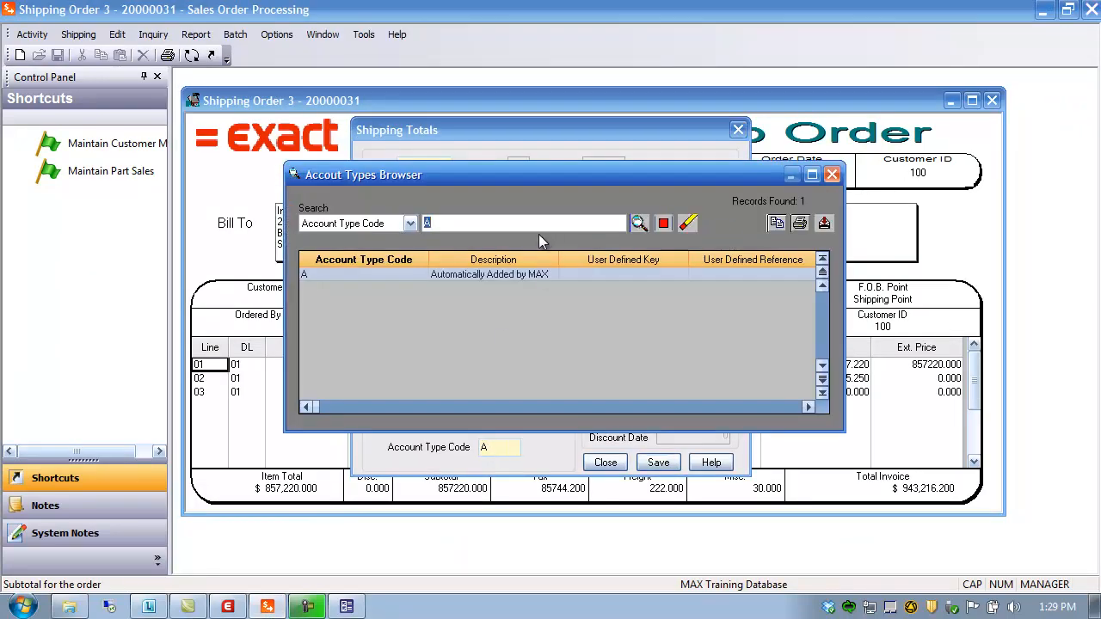
key("BackSpace")
left_click(639, 223)
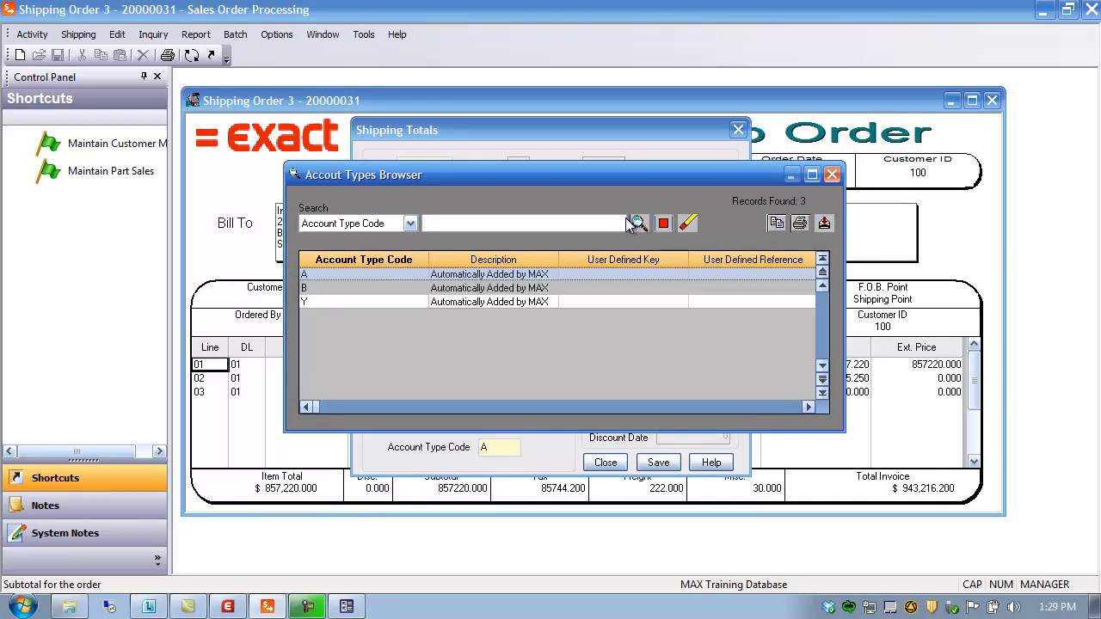
double_click(401, 287)
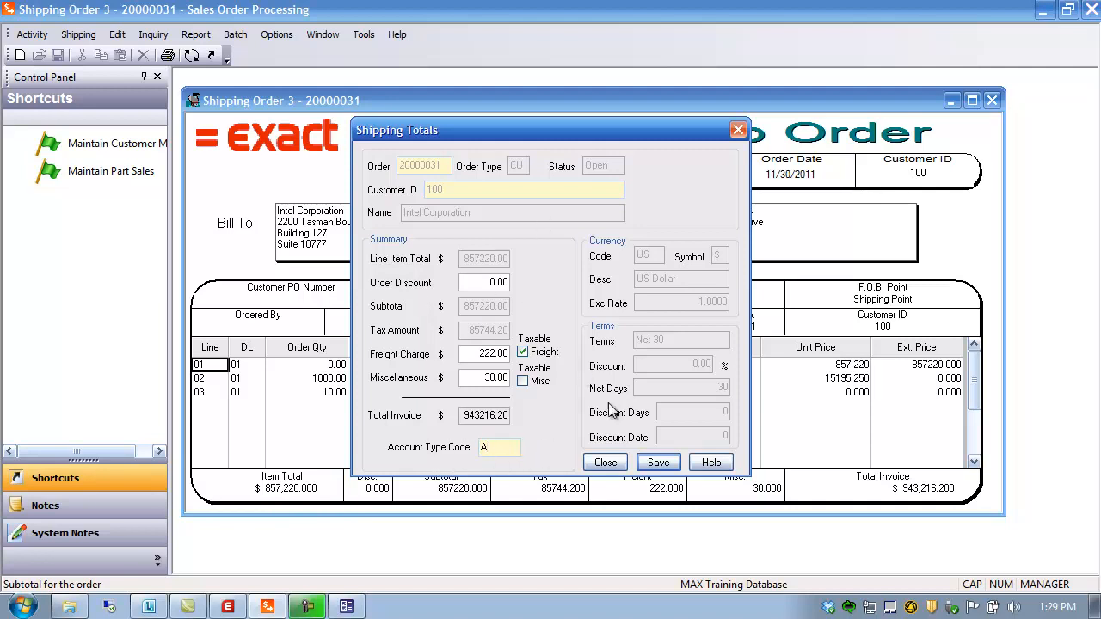
left_click(663, 465)
left_click(606, 462)
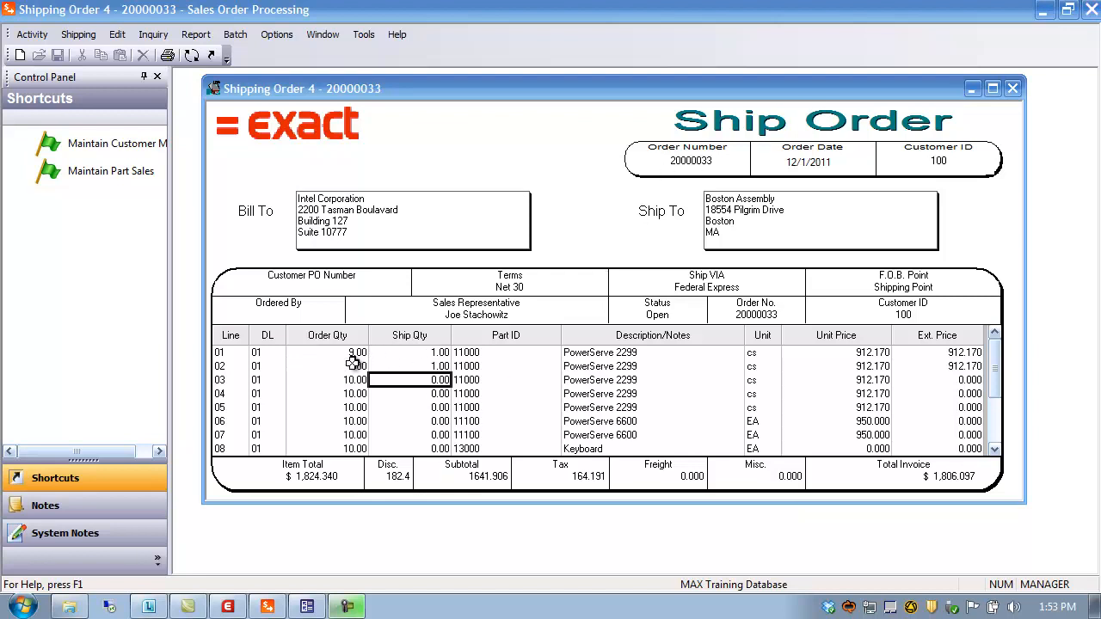
Step: Open Print Packing Lists for order 20000033 and edit the File box holding pklport.rpt
left_click(219, 355)
left_click(220, 368)
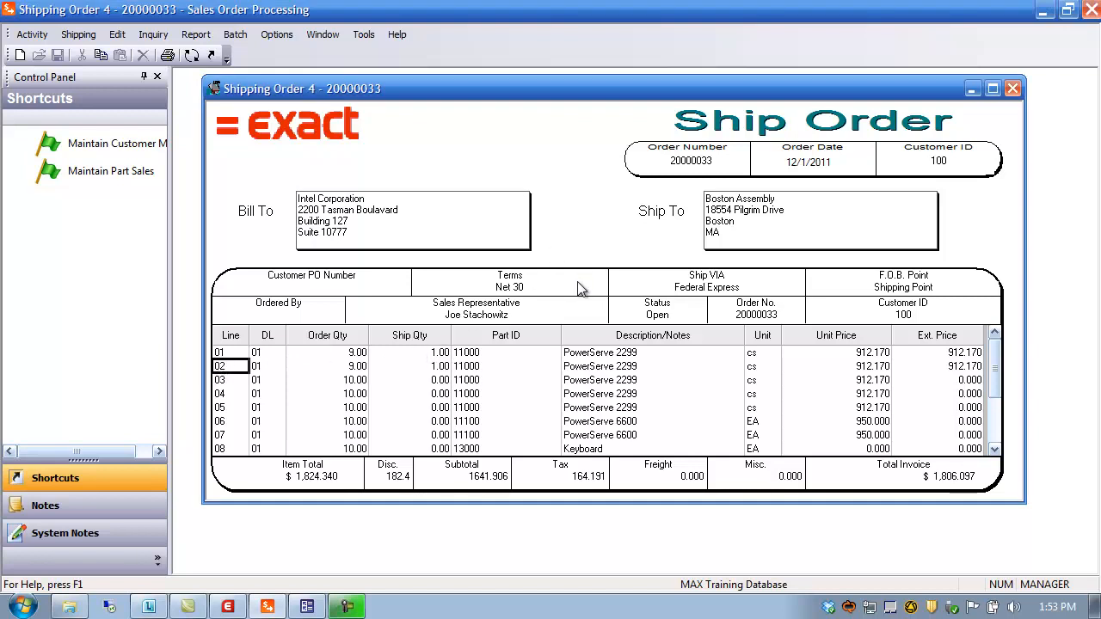
left_click(169, 57)
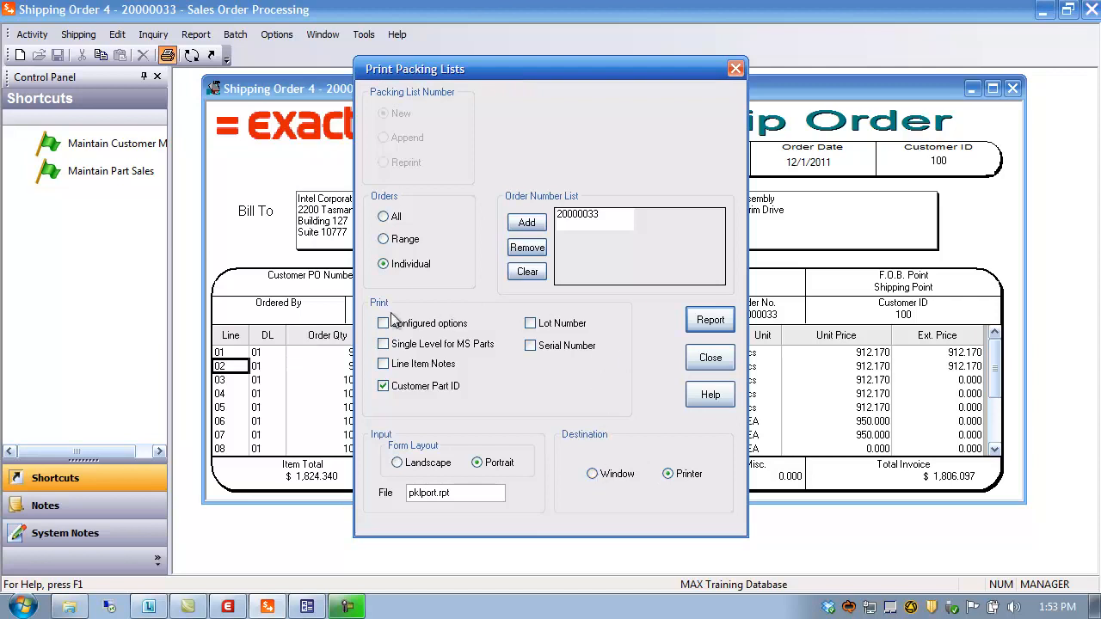
left_click(477, 495)
left_click_drag(461, 494, 372, 503)
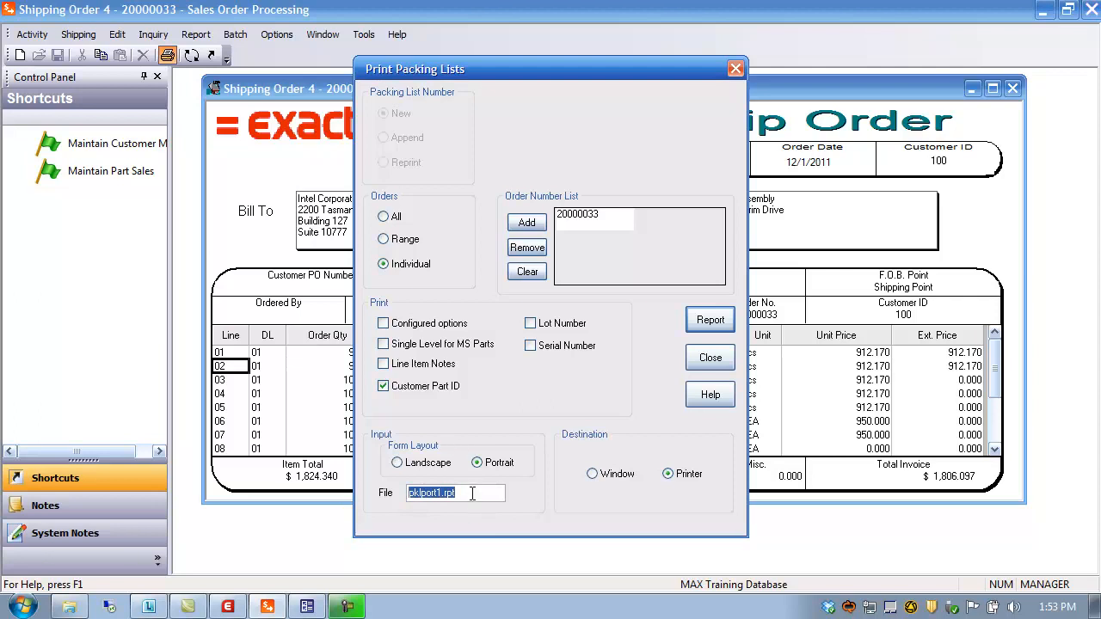
left_click(438, 495)
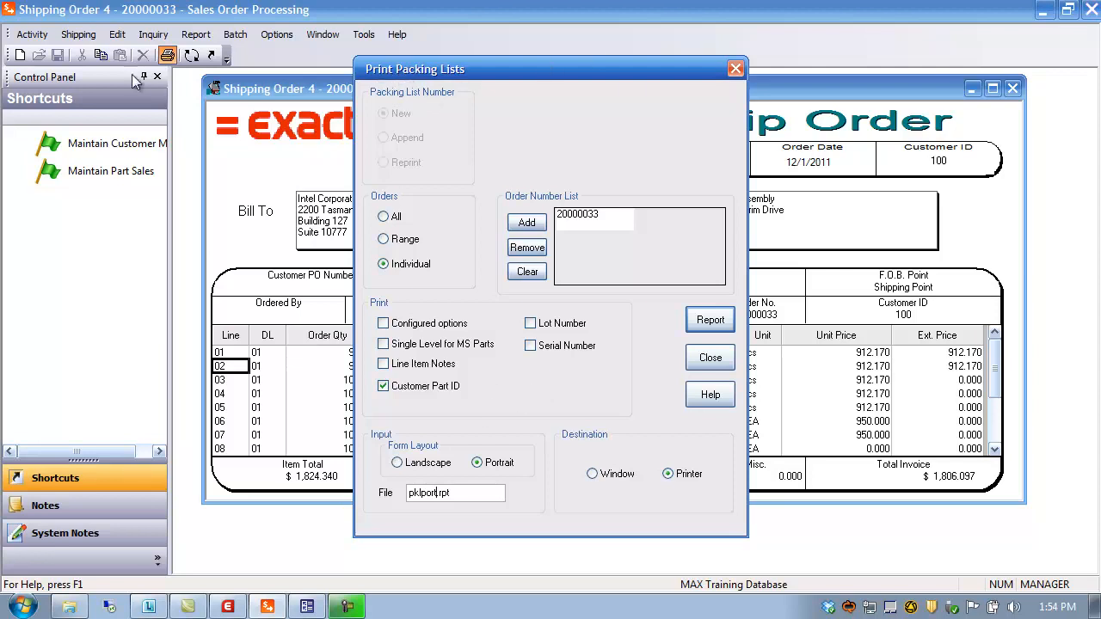
Step: Close Print Packing Lists, returning to Shipping Order 20000033
left_click(707, 359)
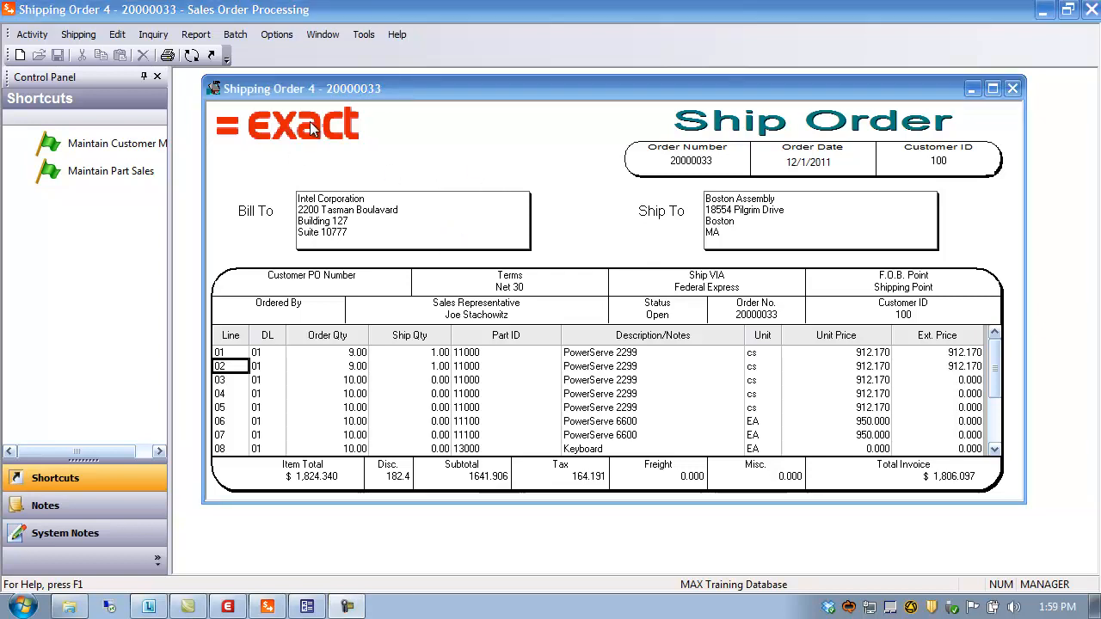
Step: Generate order 20000033's packing list to a window using layout file pklport1.rpt
left_click(168, 56)
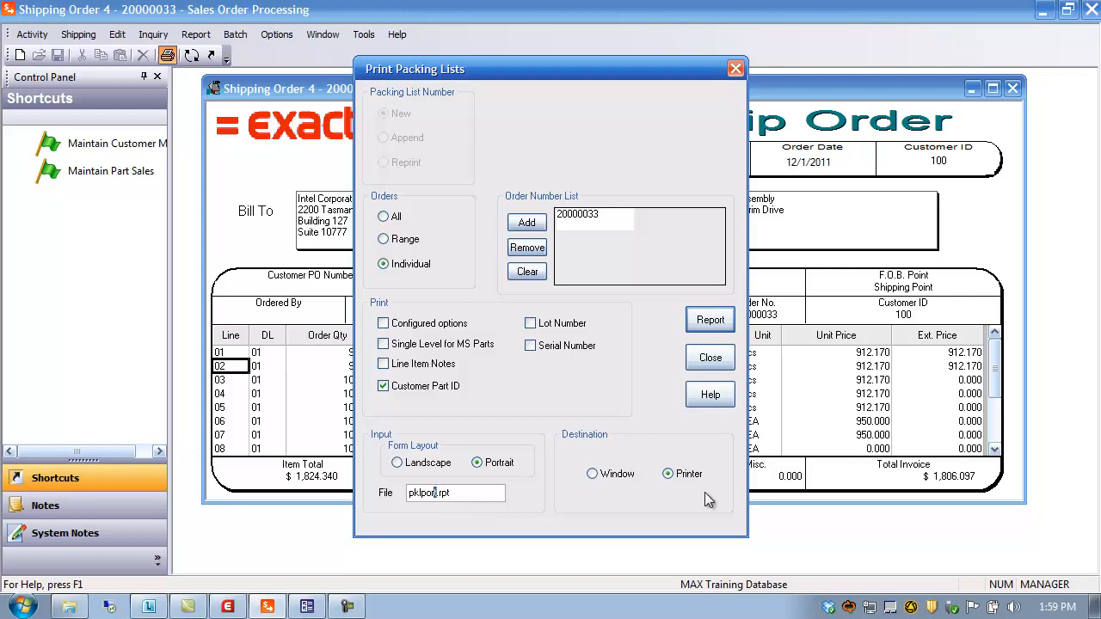
type("1")
left_click(603, 482)
left_click(708, 322)
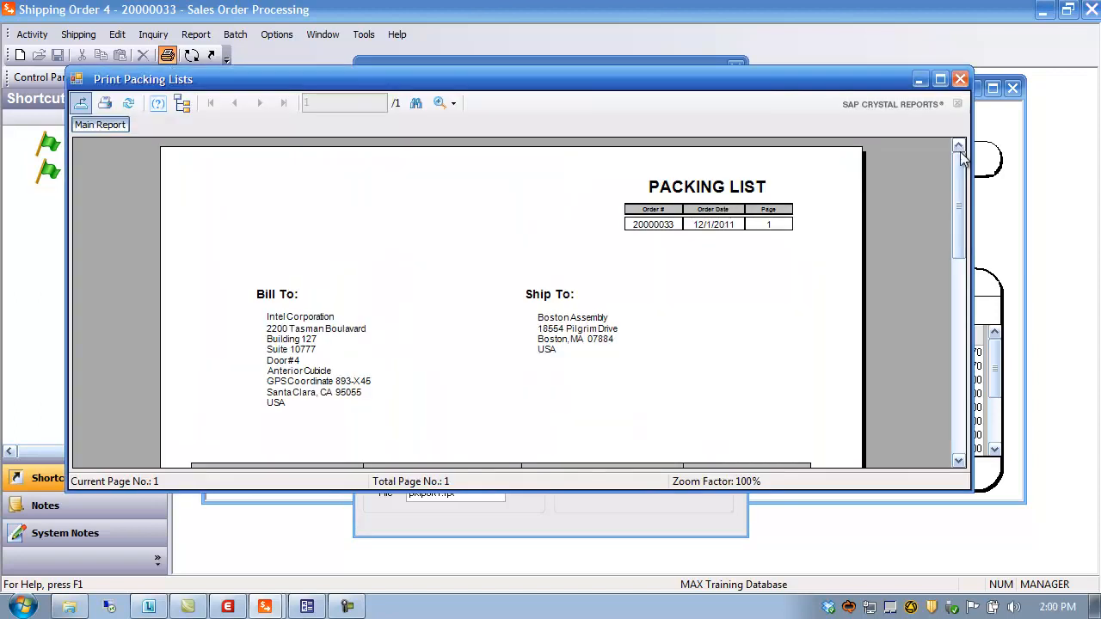
Step: Review the maximized packing list preview, then close it and the print options
left_click(940, 79)
mouse_move(1089, 96)
left_mouse_down()
mouse_move(1089, 108)
mouse_move(1089, 95)
left_mouse_up()
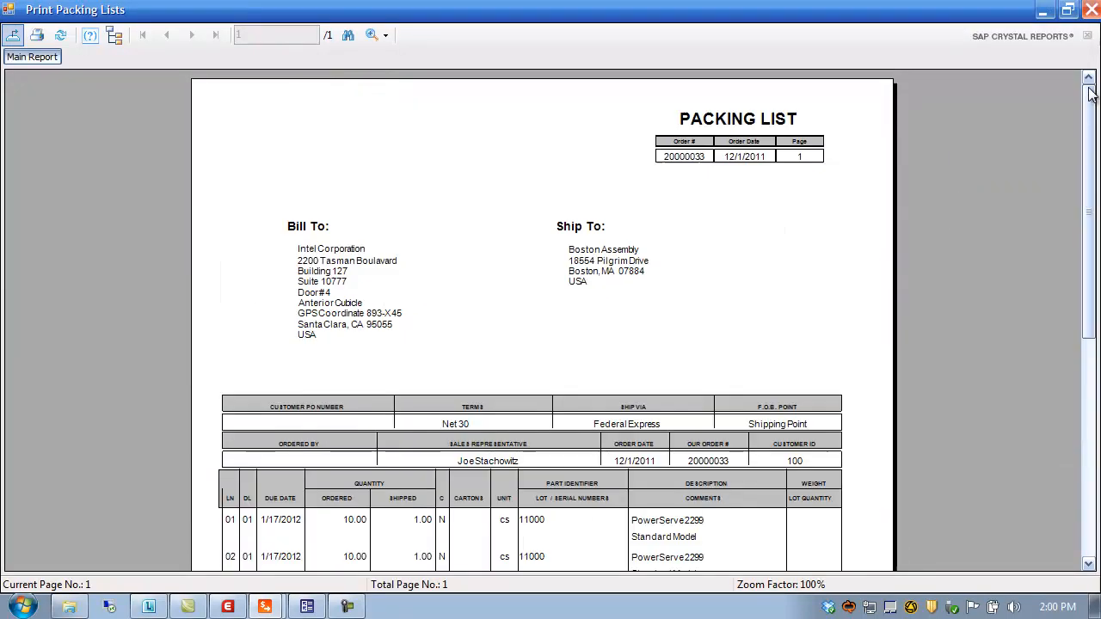
left_click(1091, 9)
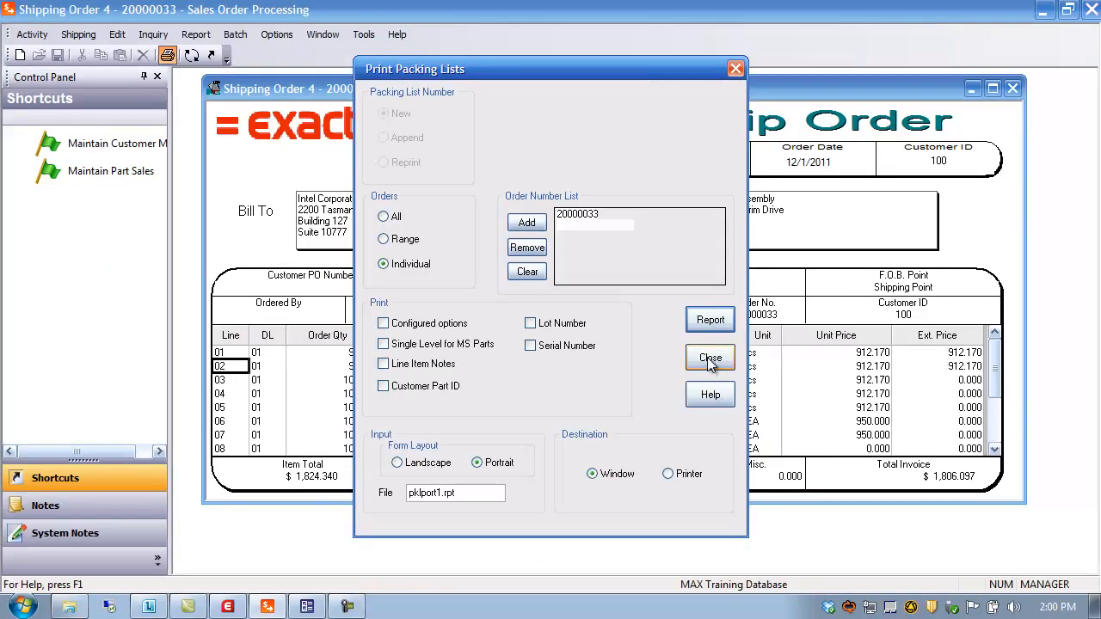
left_click(708, 359)
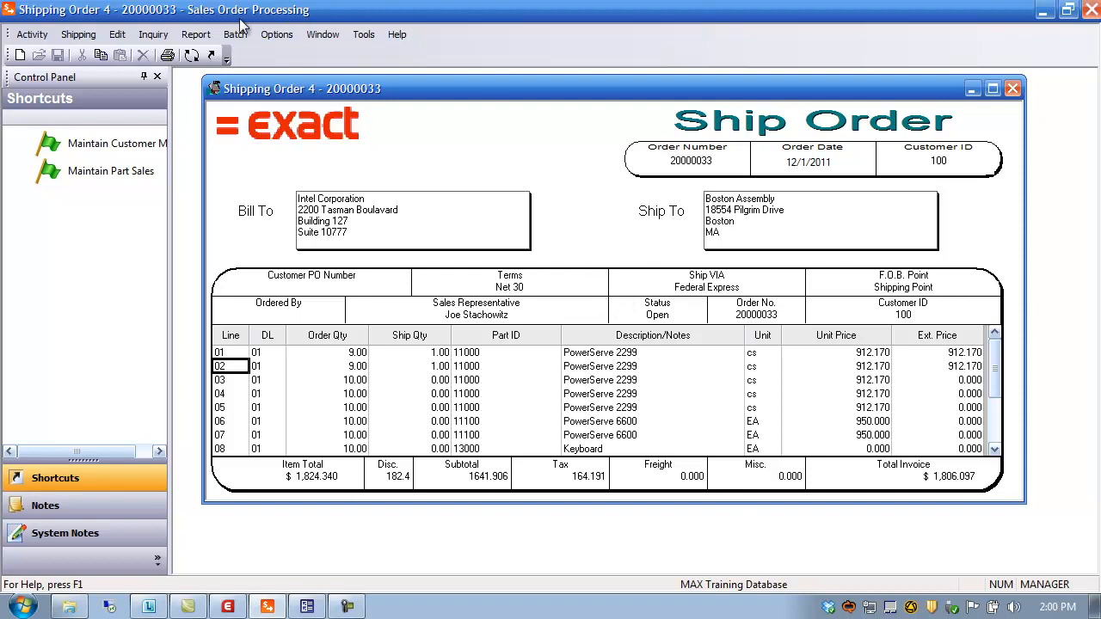
left_click(203, 39)
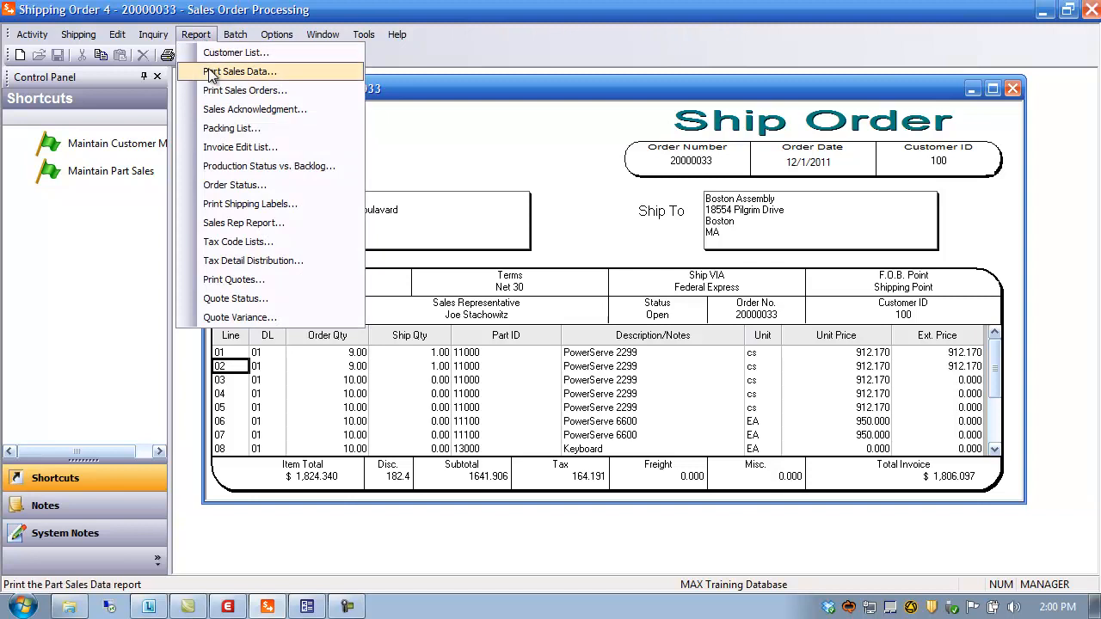
left_click(222, 129)
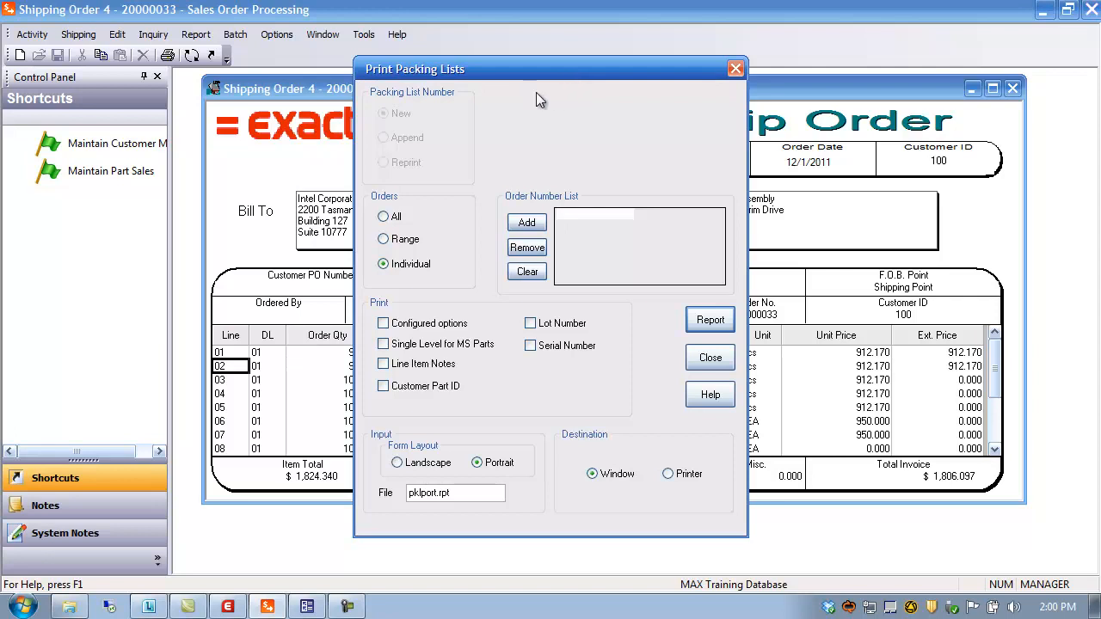
left_click(704, 361)
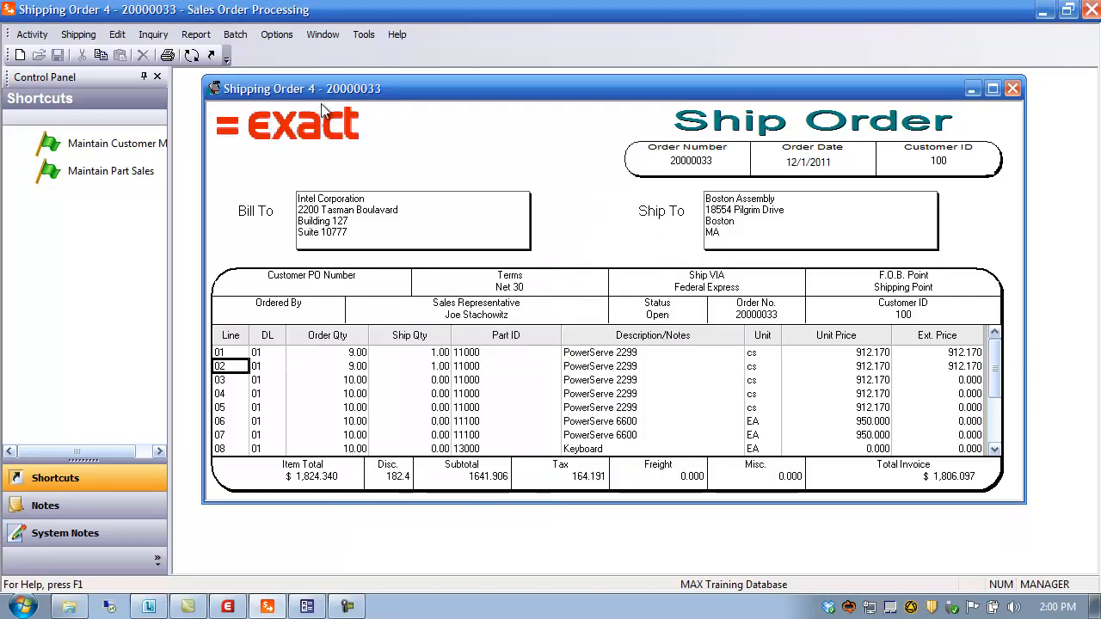
left_click(32, 34)
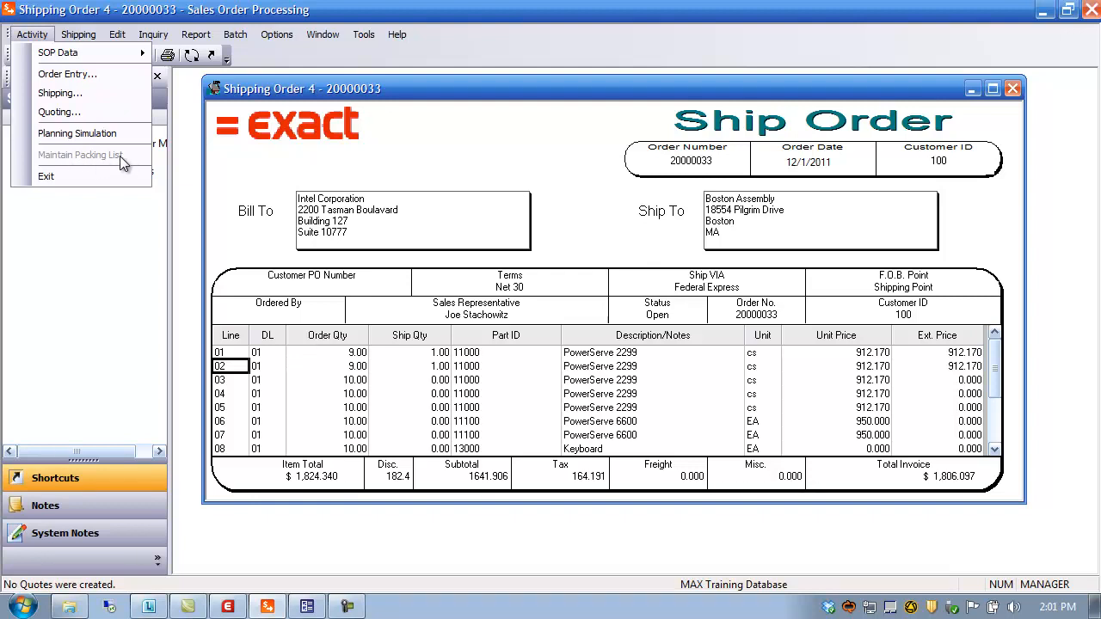
left_click(381, 88)
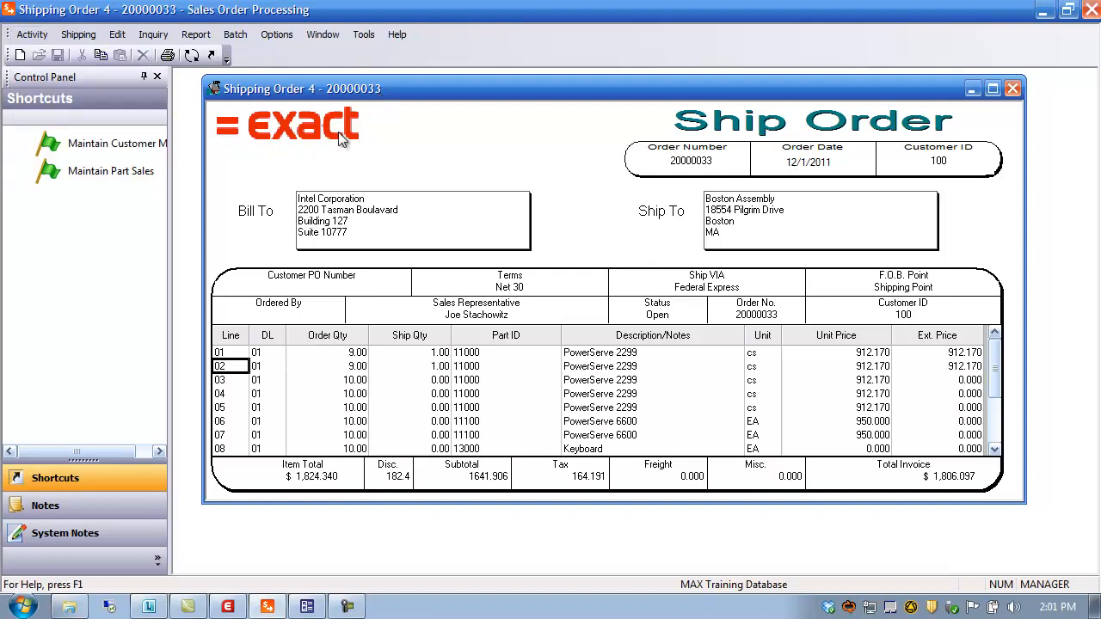
Step: Set the Use Packing List No system switch to Y in System Configuration
left_click(229, 607)
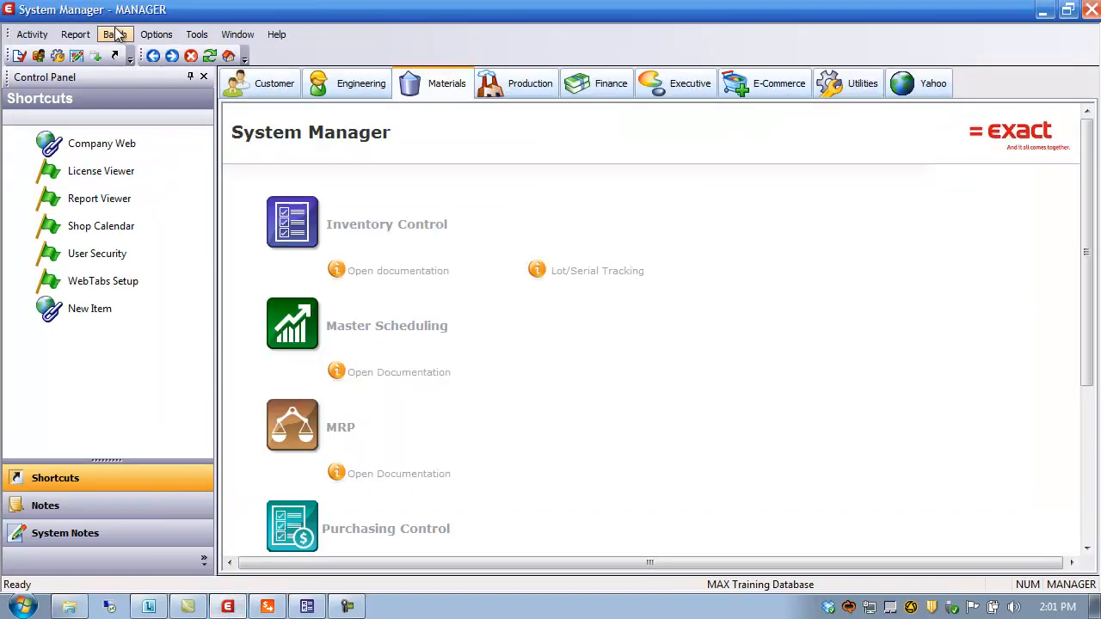
left_click(43, 35)
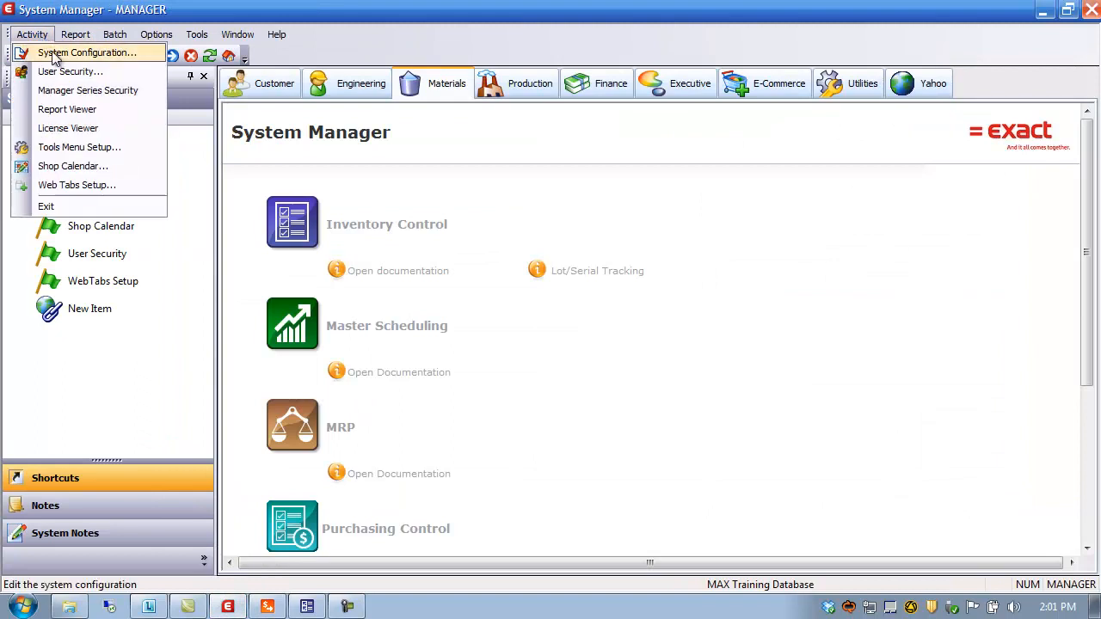
left_click(54, 54)
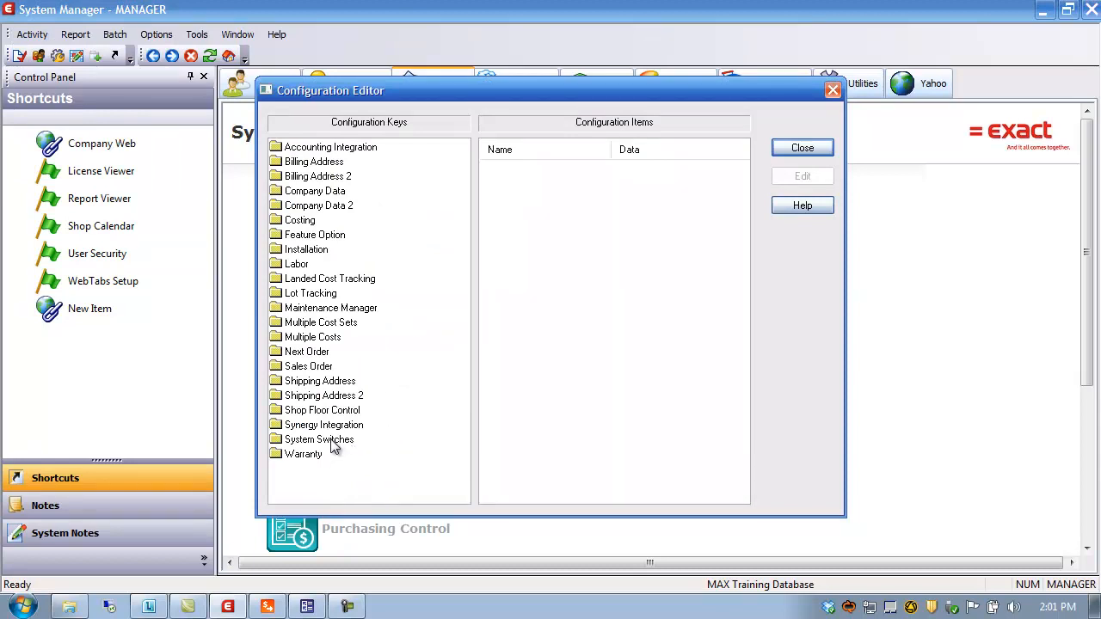
left_click(295, 443)
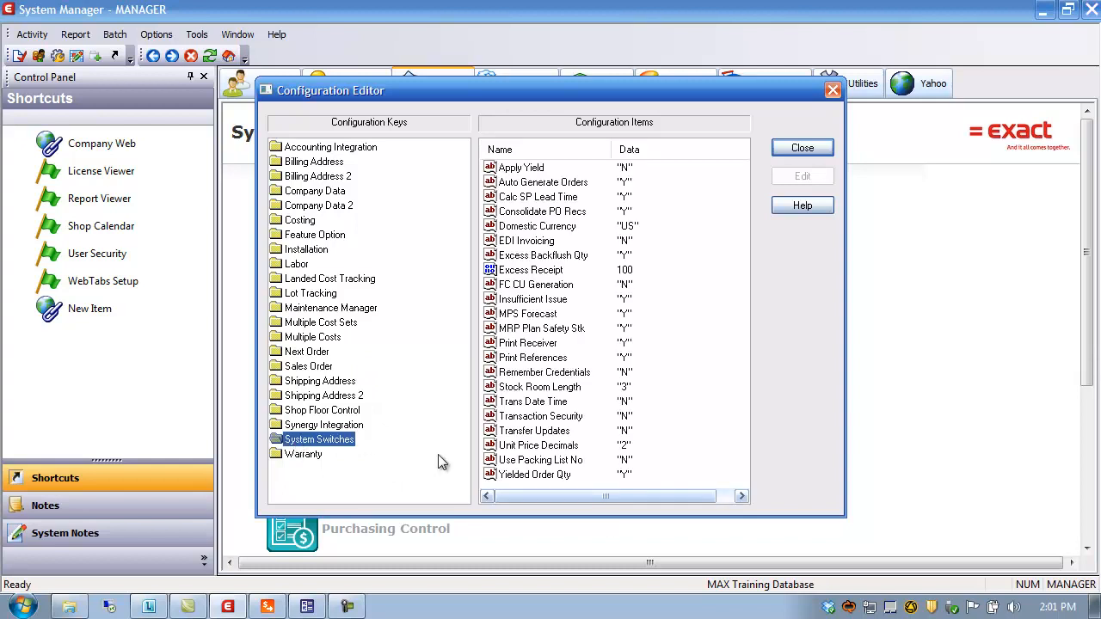
left_click(527, 461)
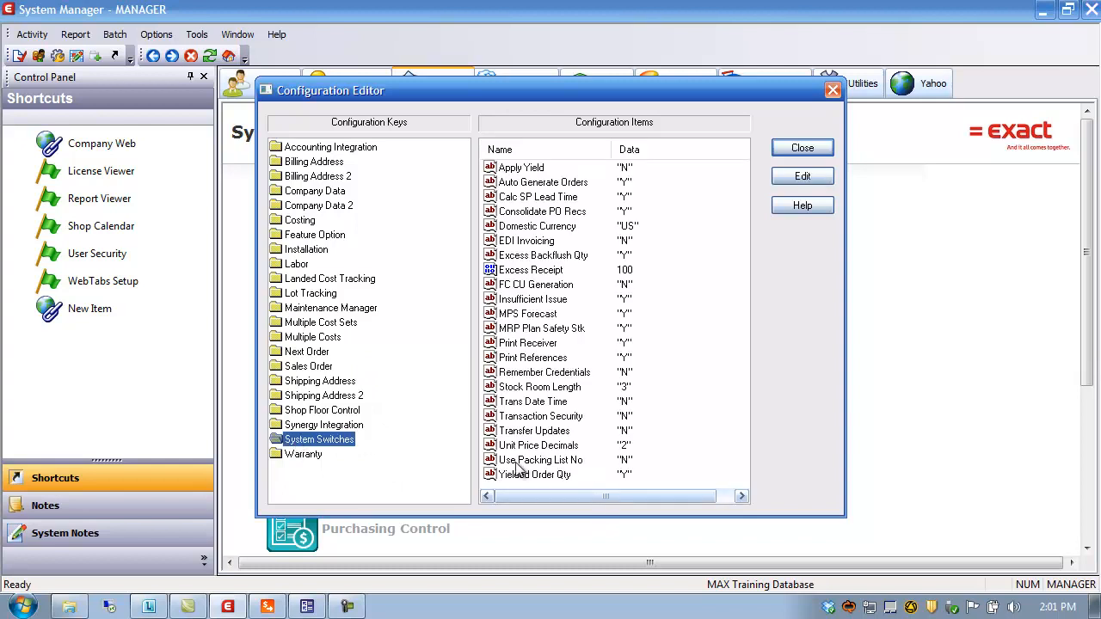
double_click(542, 462)
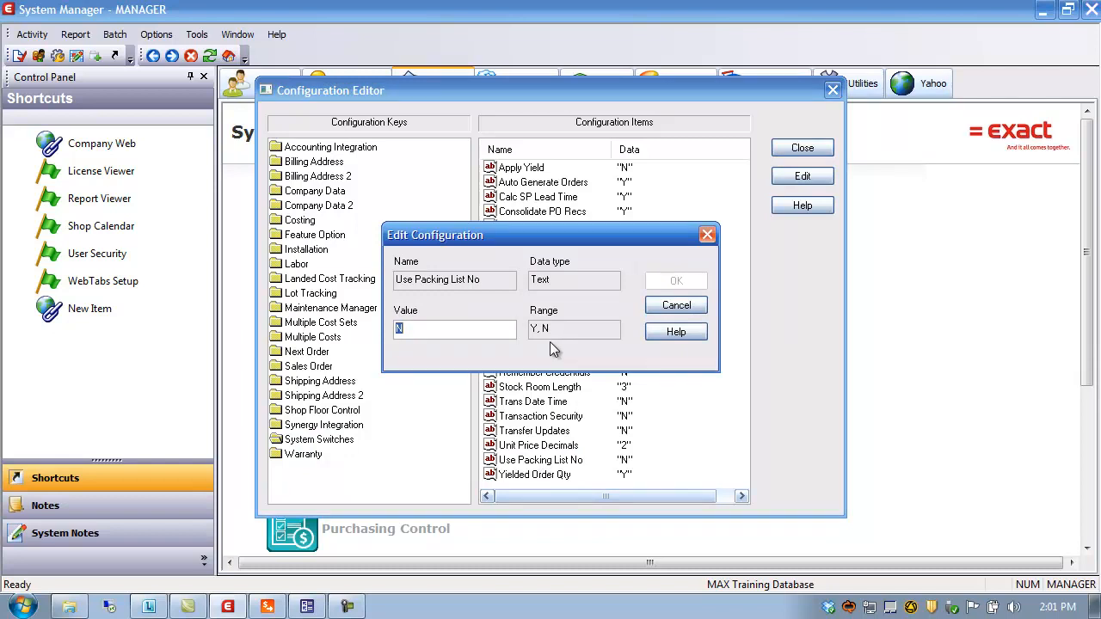
type("y")
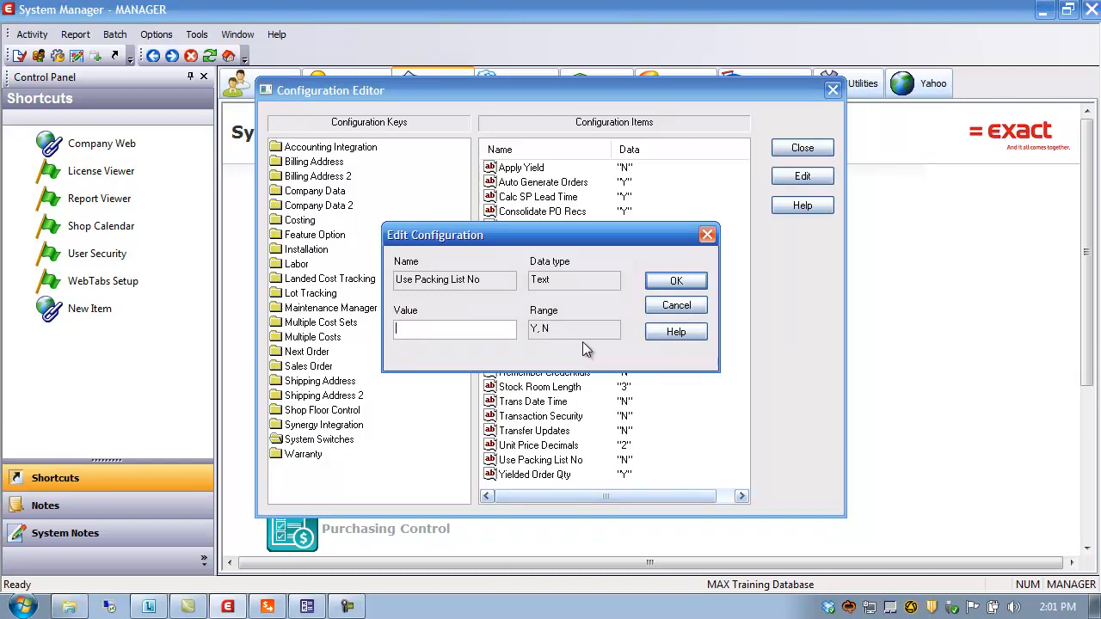
type("Y")
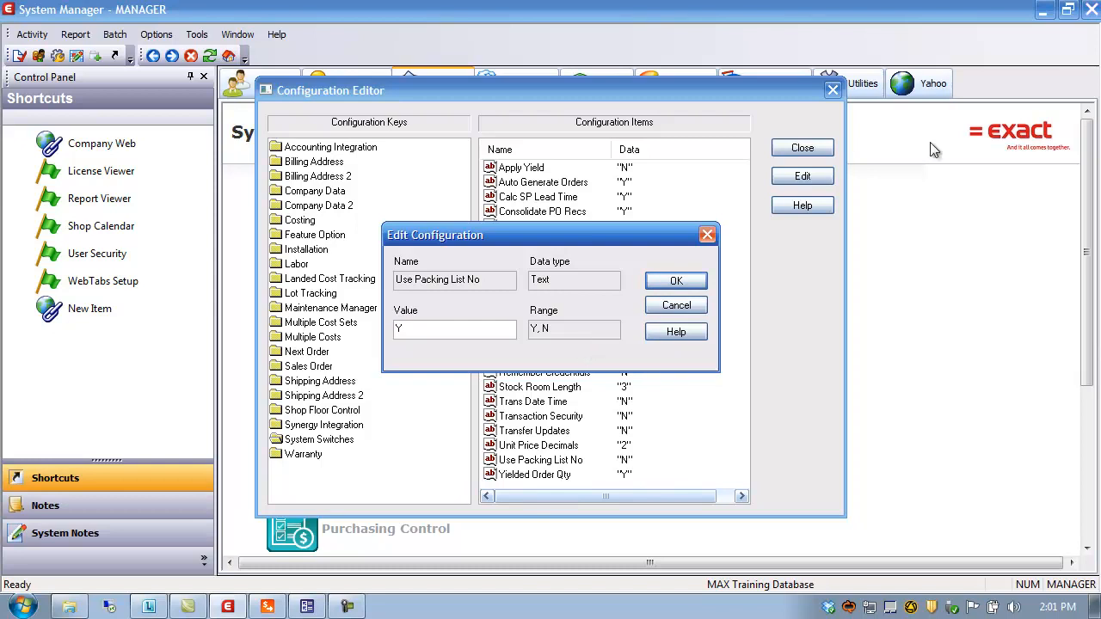
left_click(675, 283)
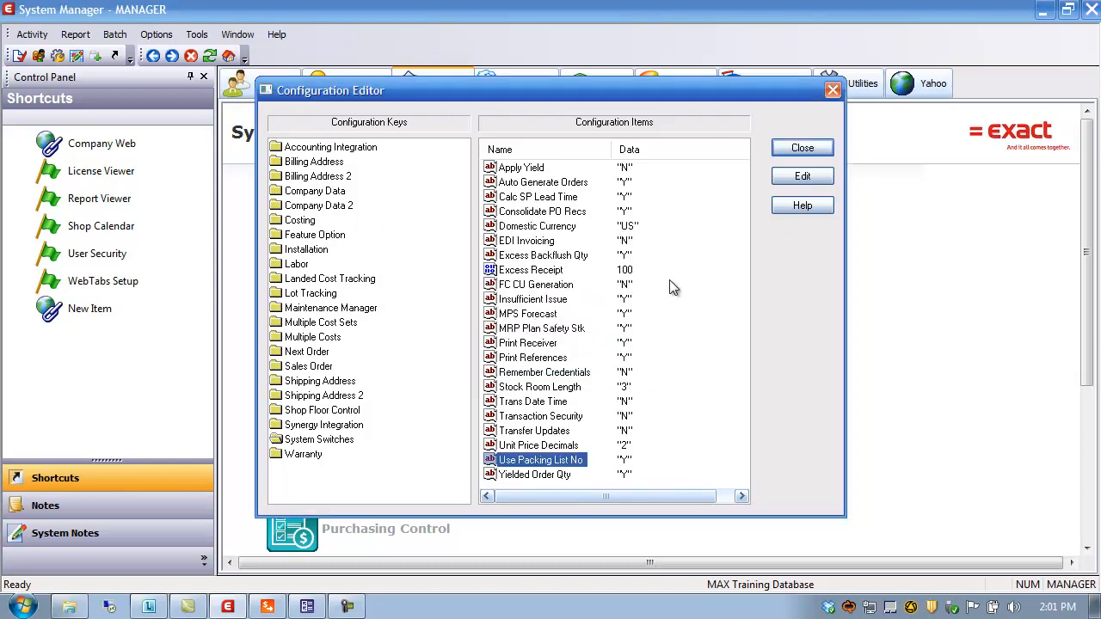
Step: Check the Sales Order Next Packing List setting and close the configuration editor
left_click(310, 367)
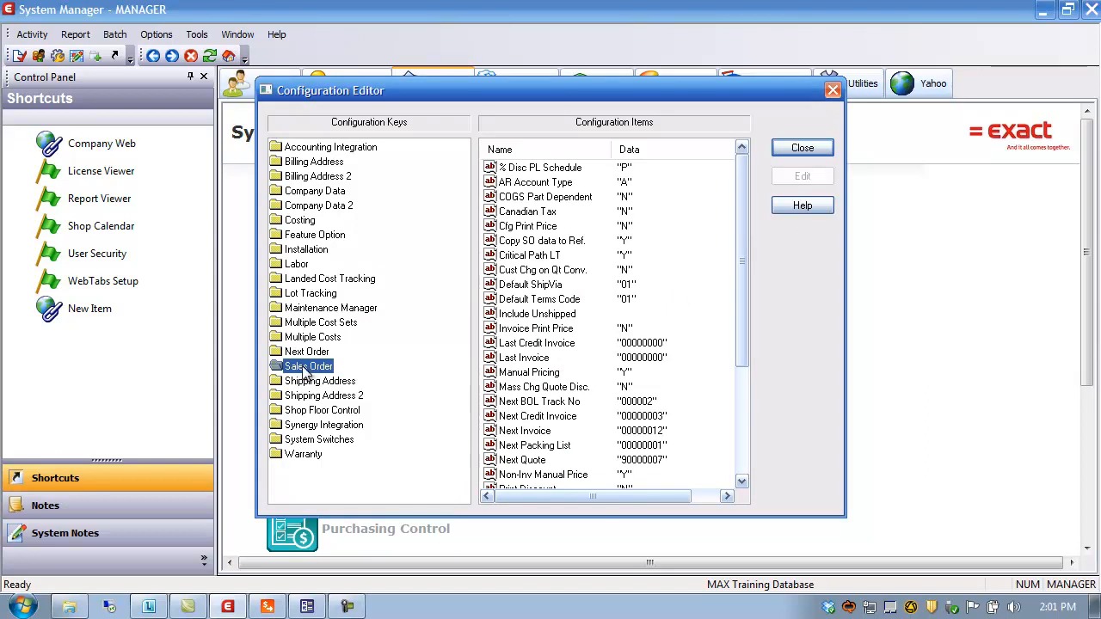
left_click(508, 447)
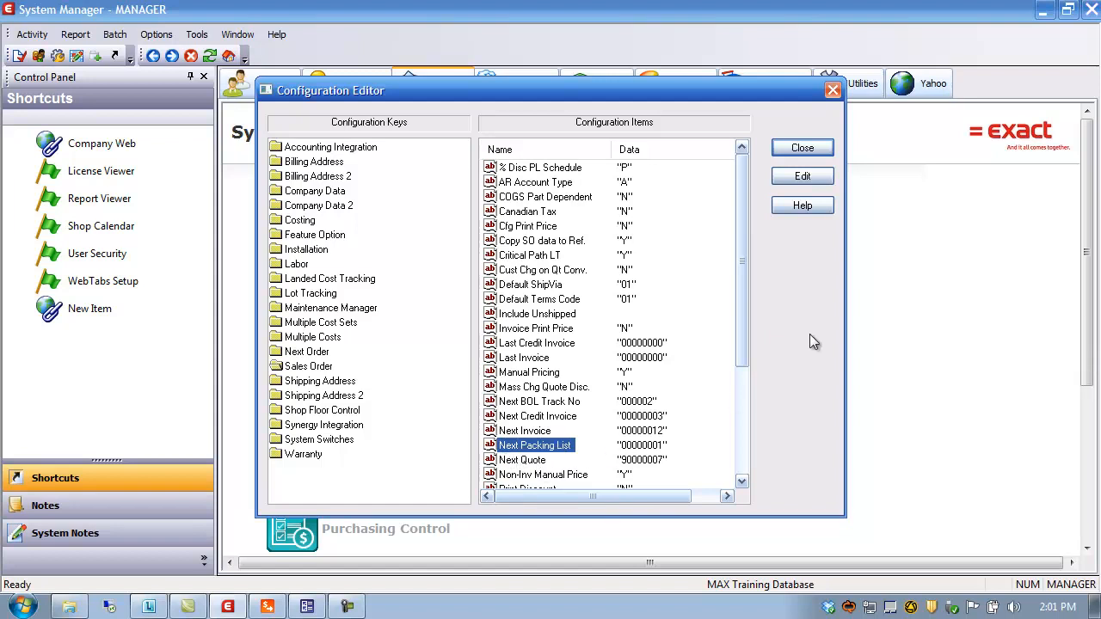
left_click(812, 149)
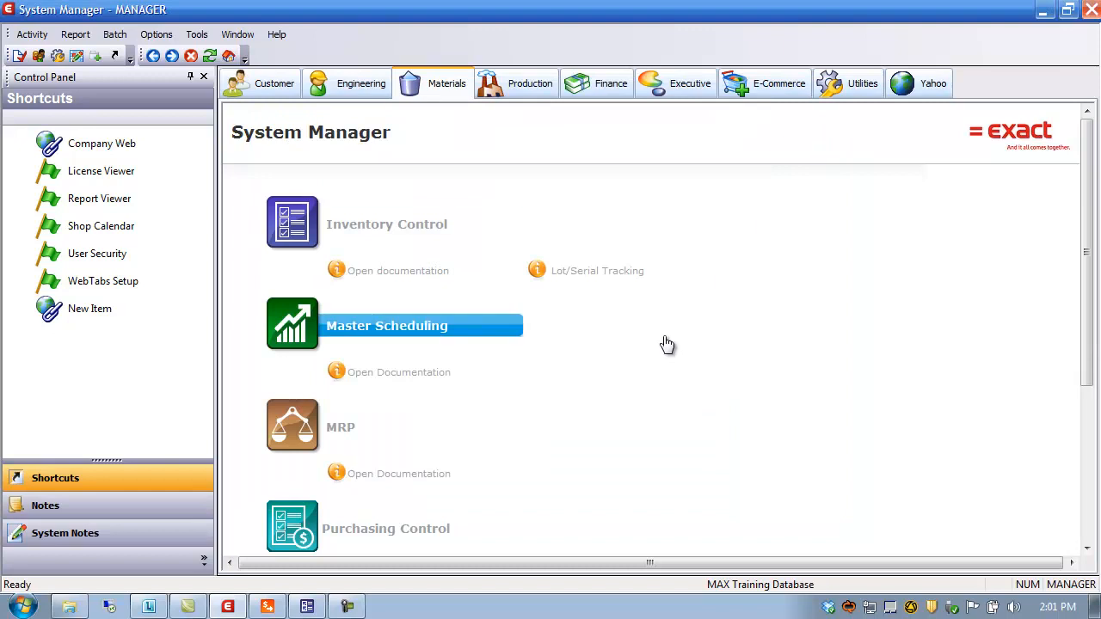
Step: Close Sales Order Processing, cancelling the lot/serial prompt and transaction warning, and minimize Inventory Control
left_click(1041, 15)
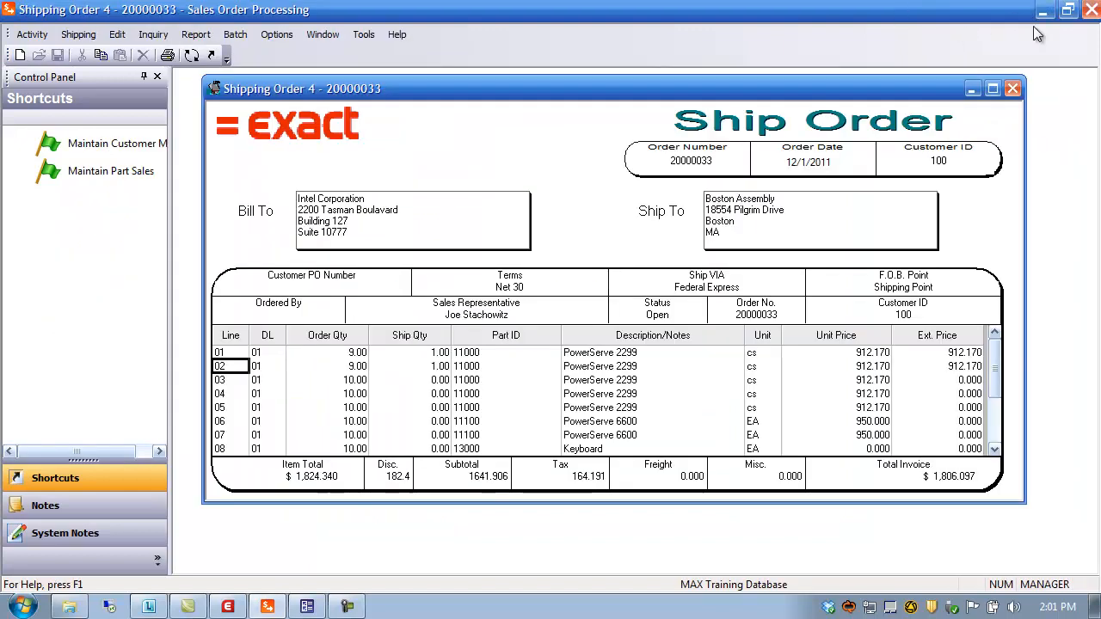
left_click(1091, 10)
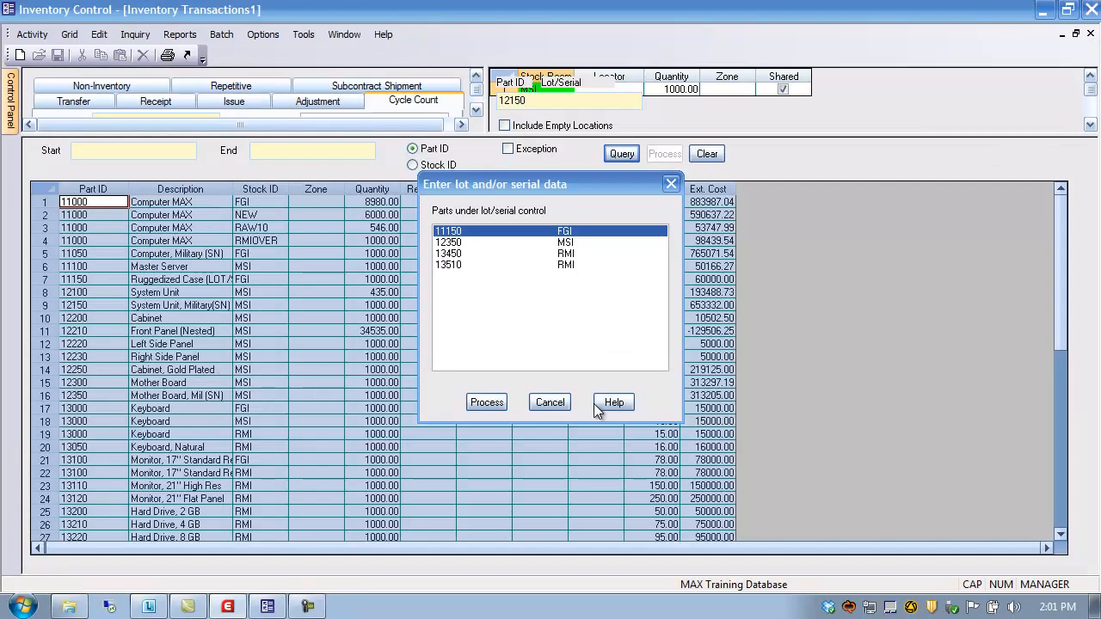
left_click(551, 401)
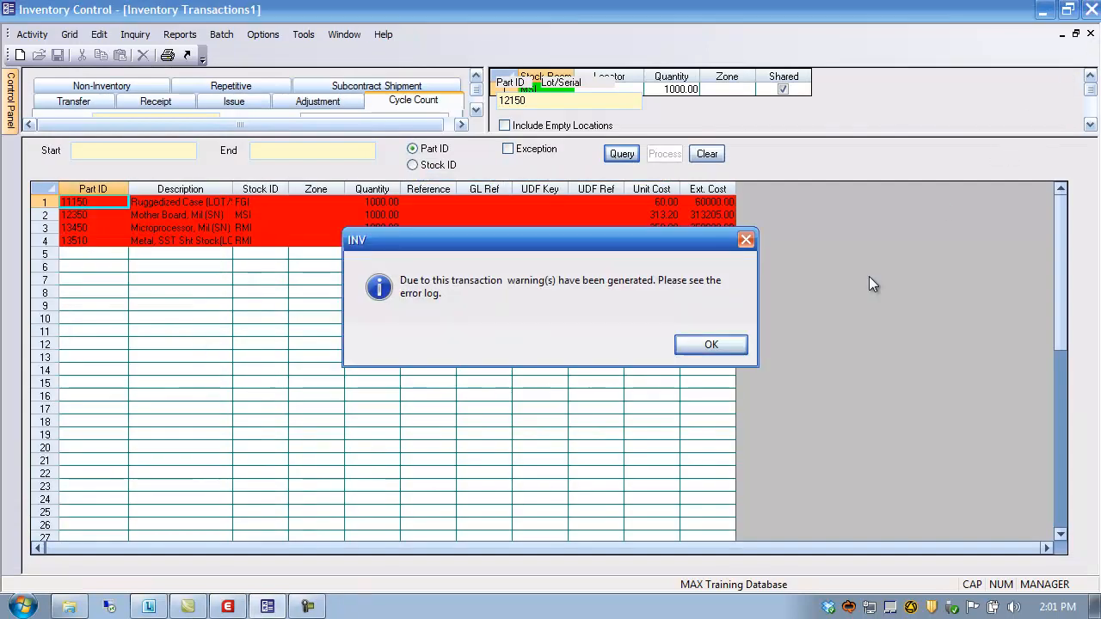
left_click(710, 345)
left_click(1044, 10)
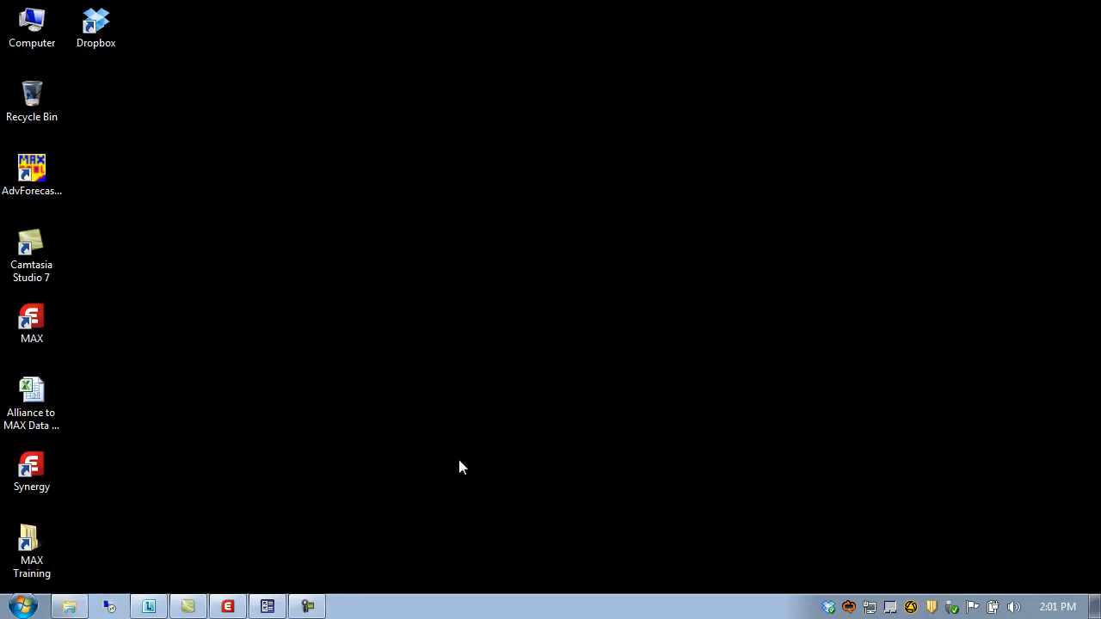
Step: Relaunch Sales Order Processing from System Manager's Customer modules and maximize it
left_click(232, 608)
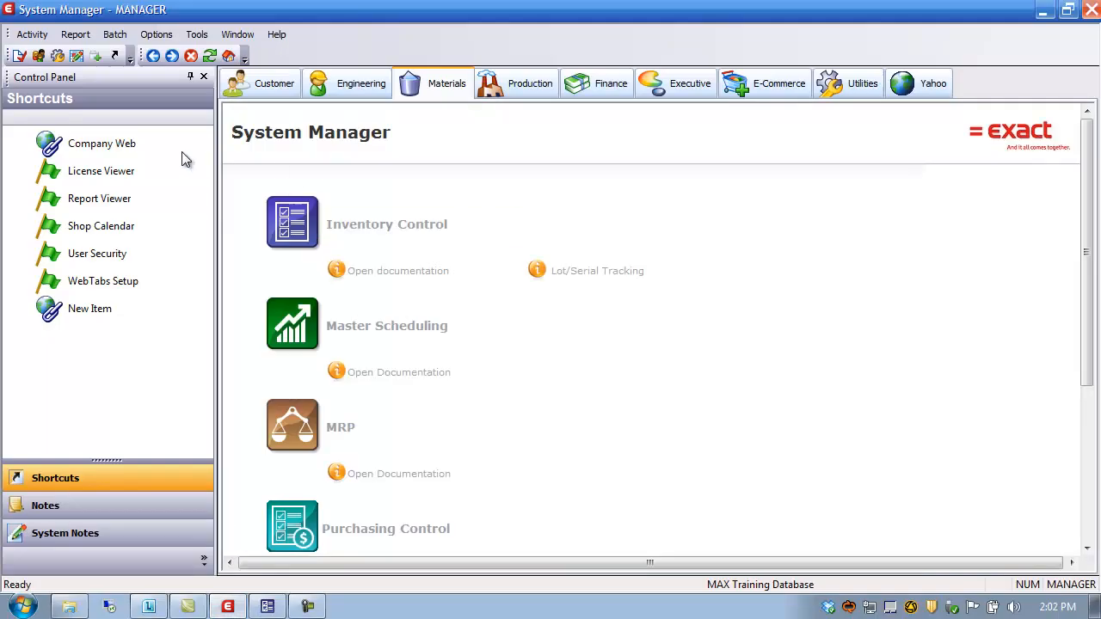
left_click(284, 93)
left_click(356, 329)
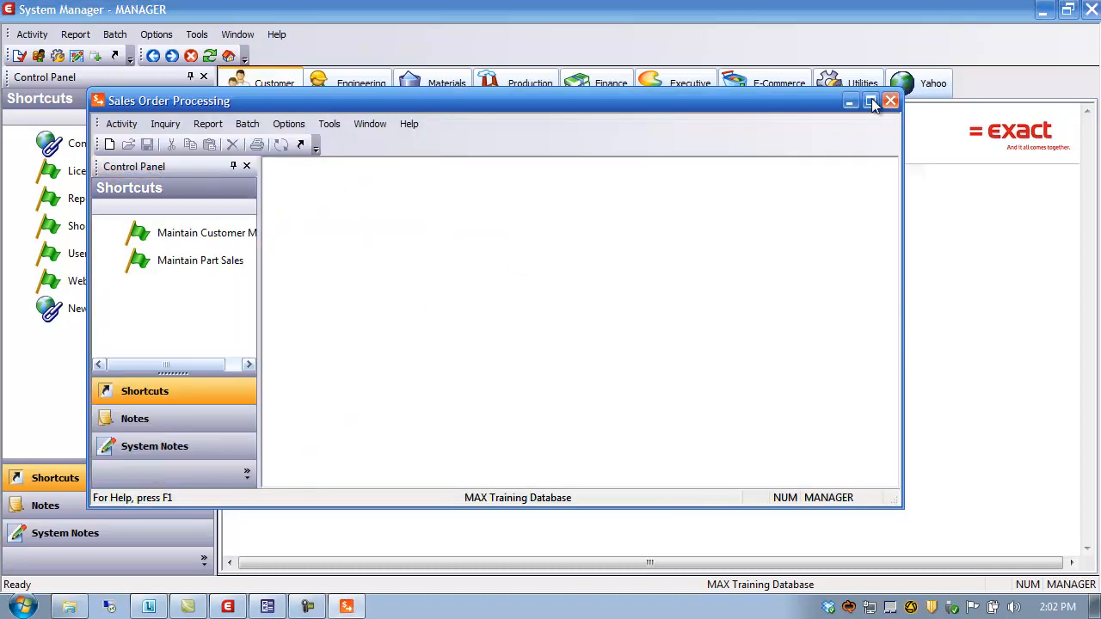
left_click(871, 101)
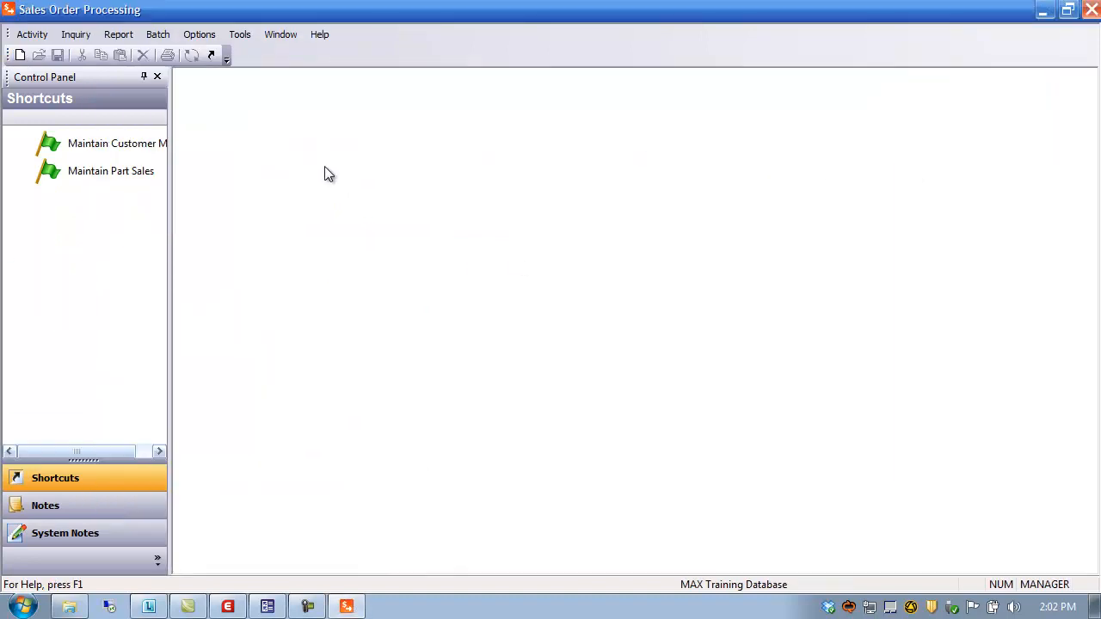
left_click(34, 36)
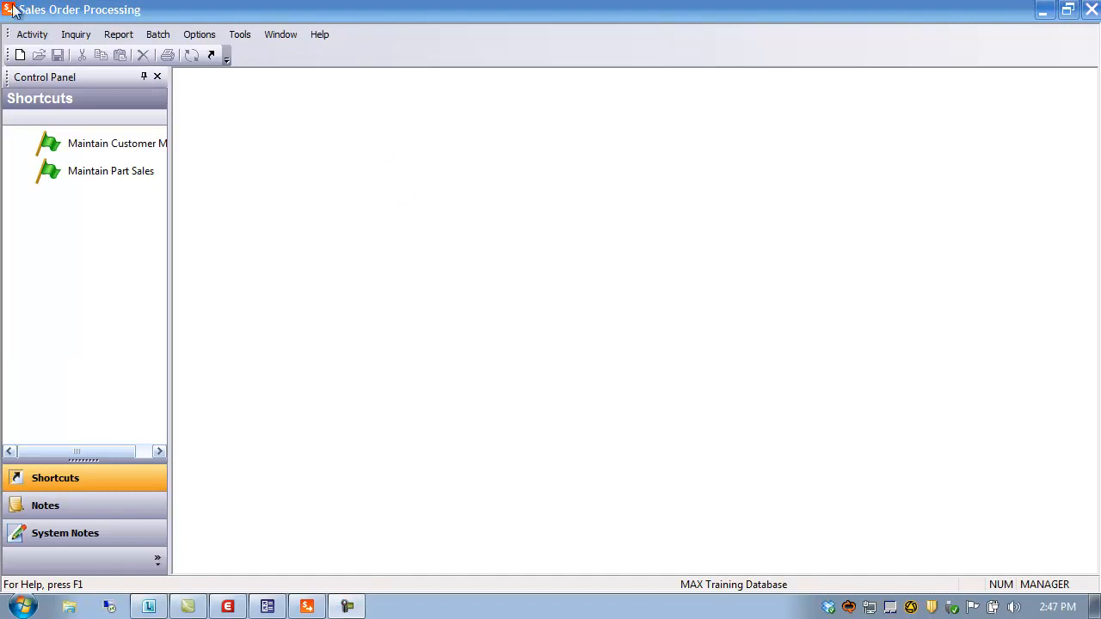
left_click(32, 34)
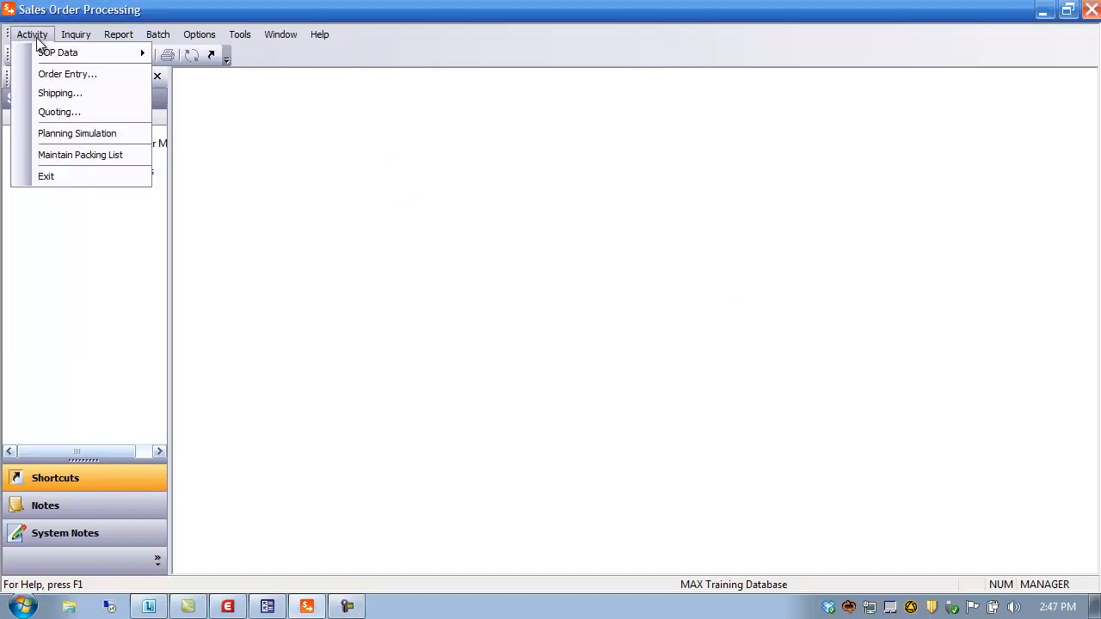
Step: Start a new ship order loaded with sales order 20000033, accepting the credit-limit warning
left_click(60, 91)
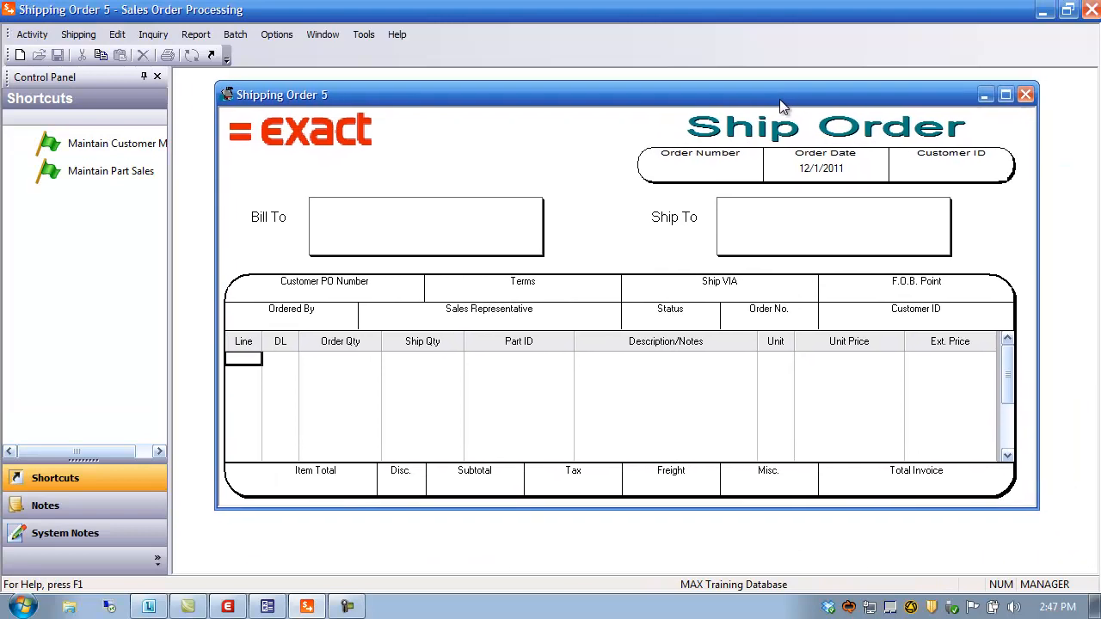
double_click(695, 173)
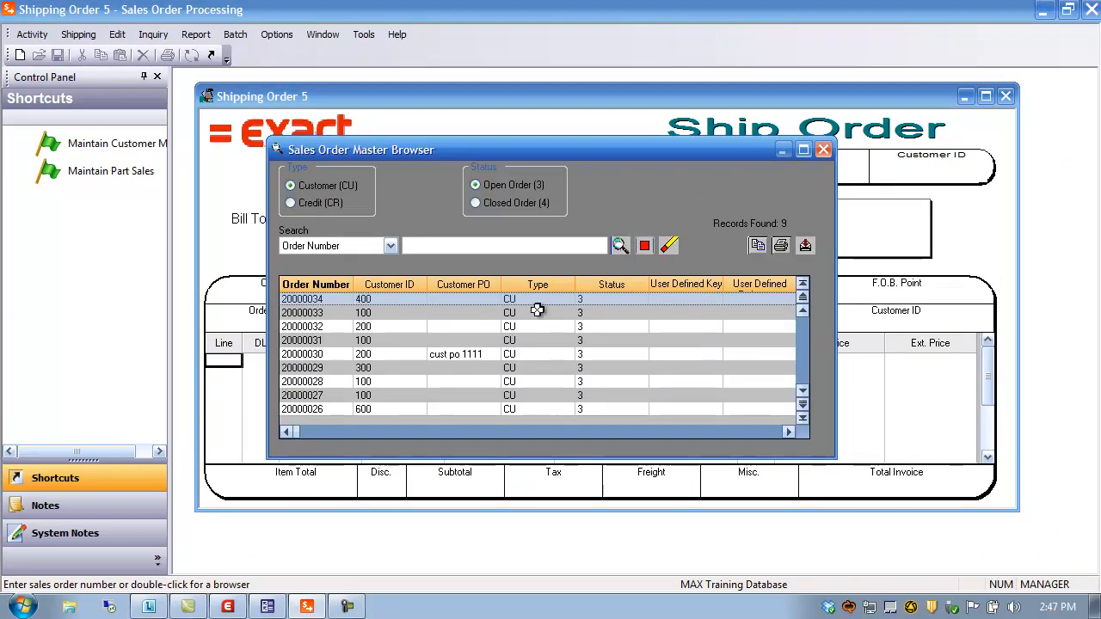
left_click(325, 314)
double_click(325, 315)
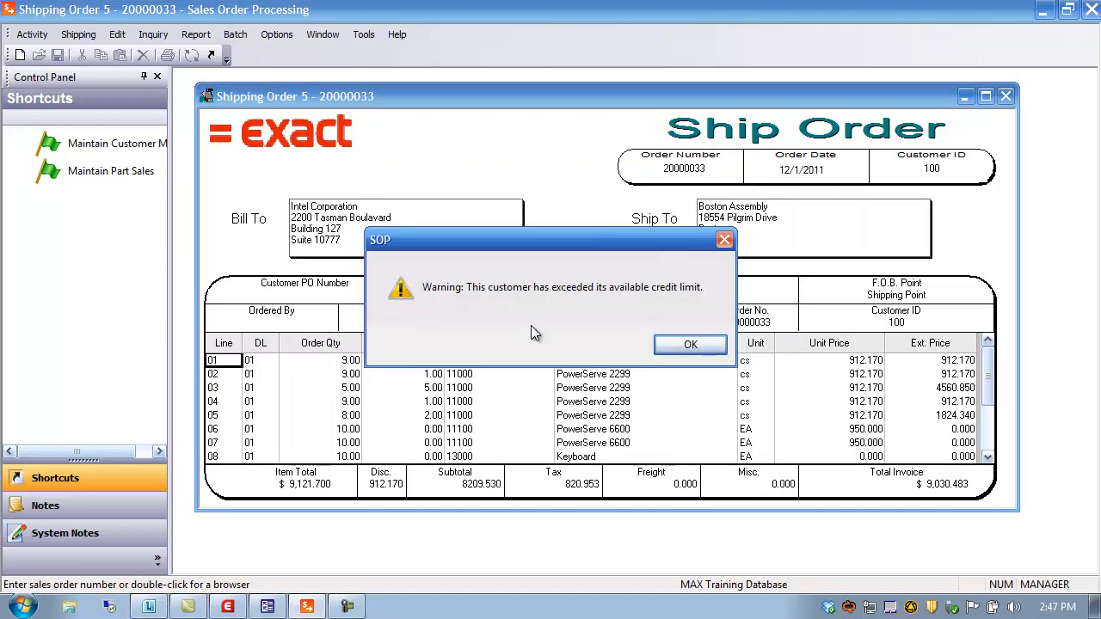
left_click(695, 344)
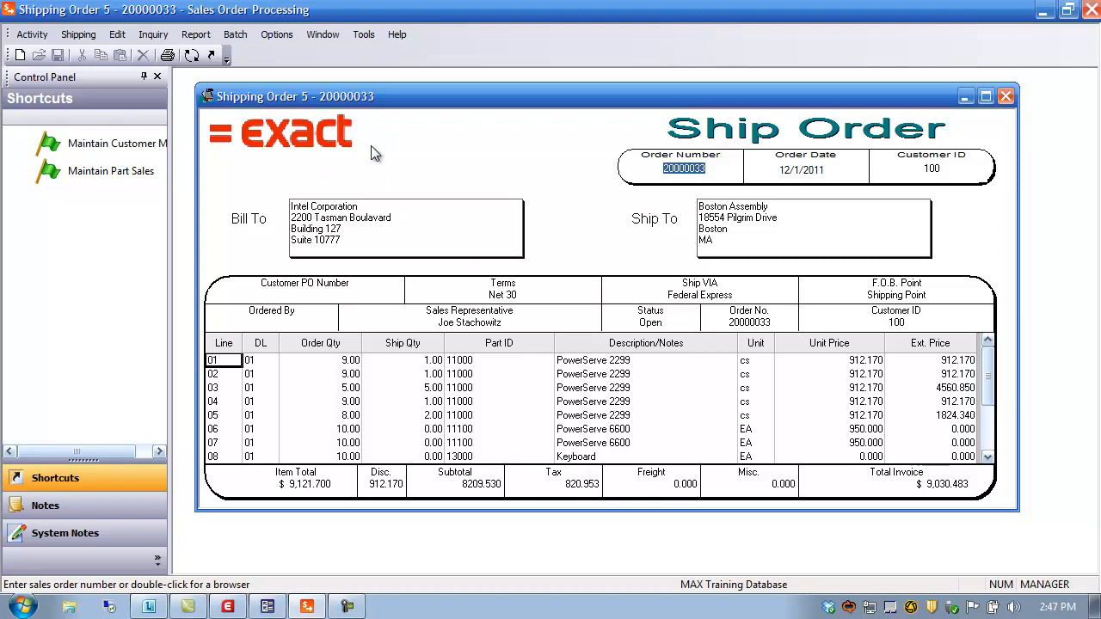
left_click(32, 34)
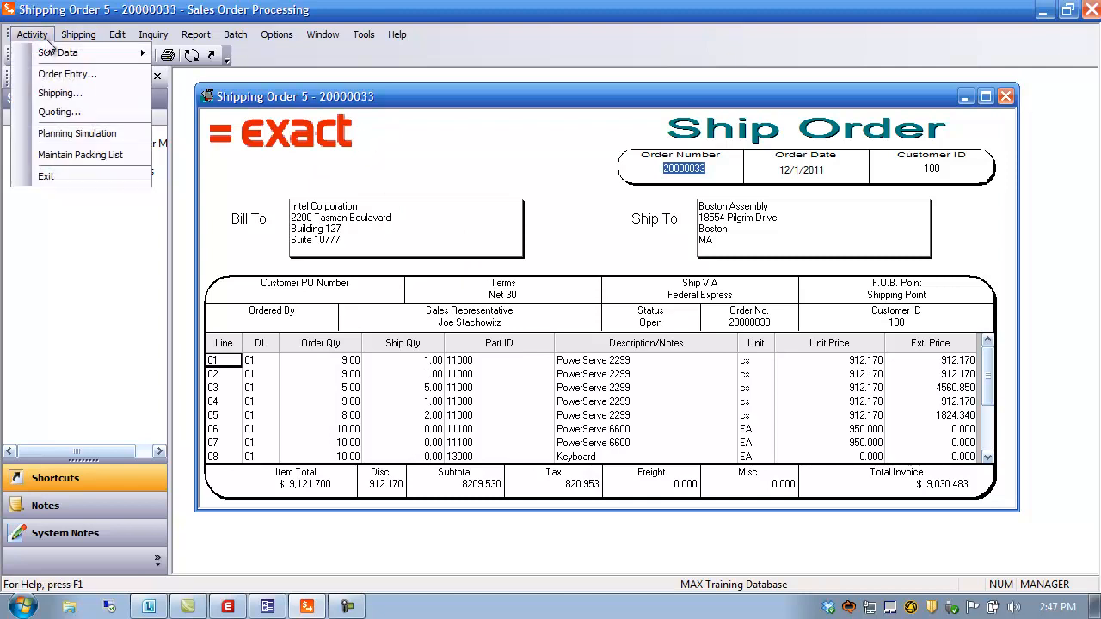
Step: In Maintain Packing List, review the eight available shipments, then choose Append mode
left_click(74, 154)
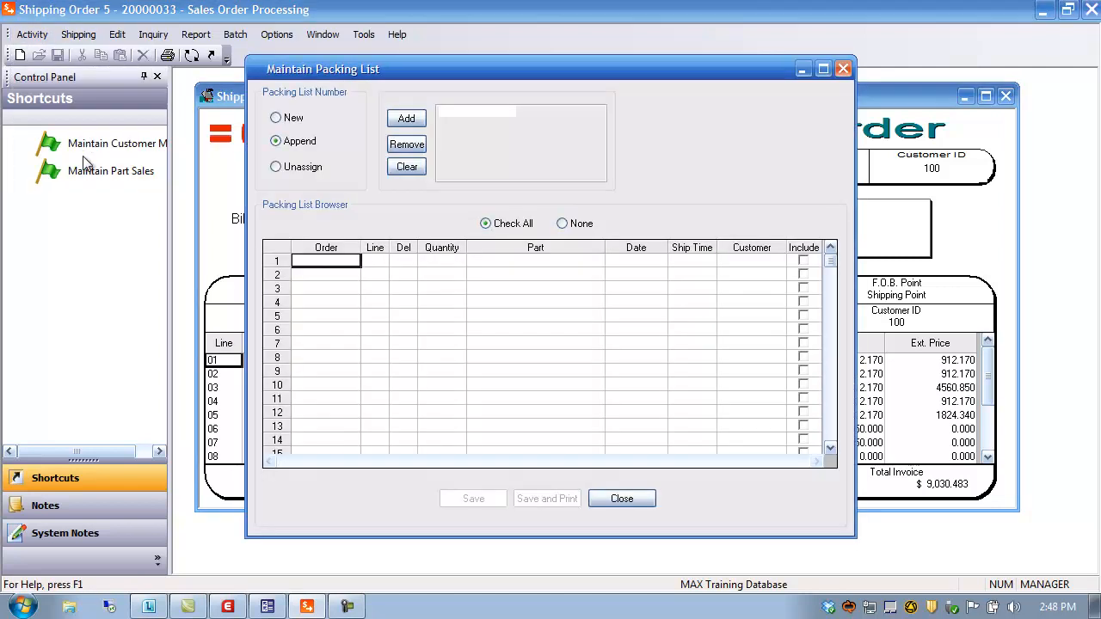
left_click(286, 120)
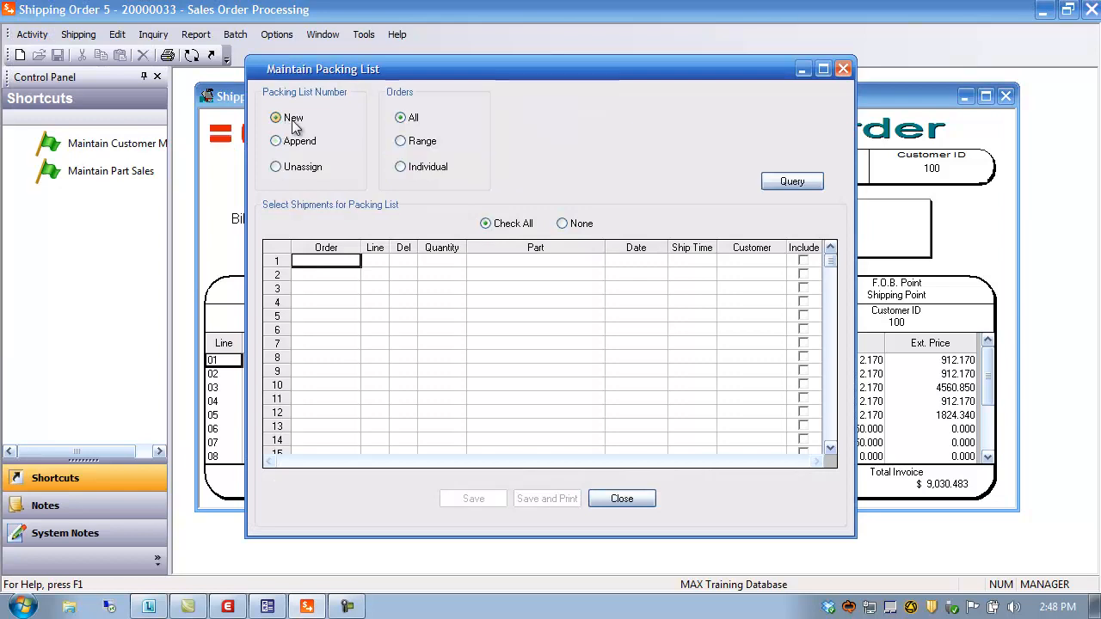
left_click(782, 184)
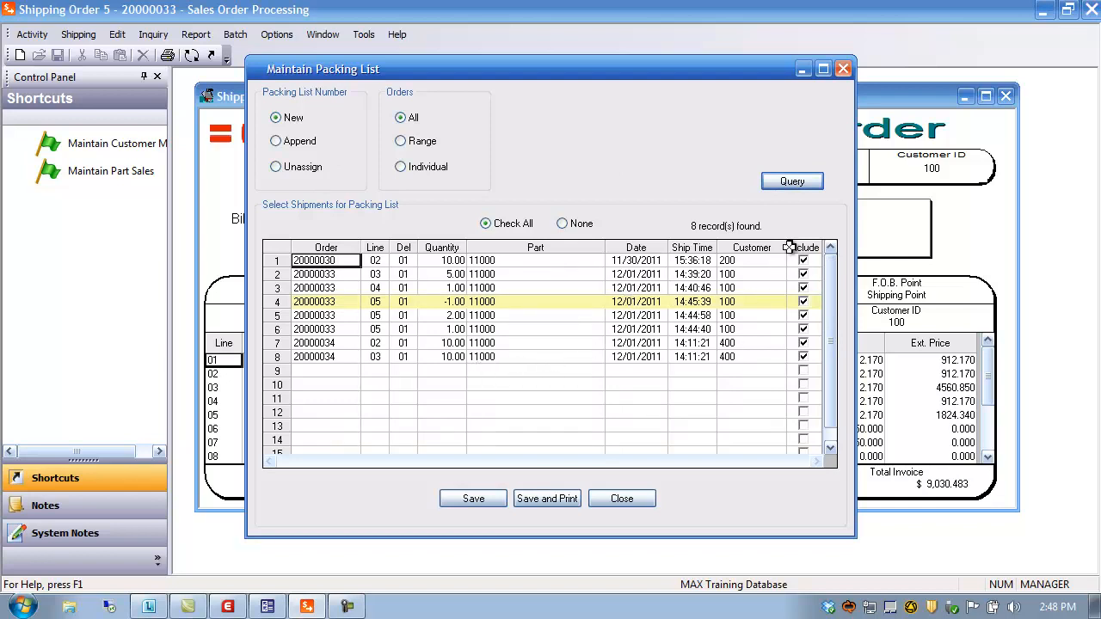
left_click(561, 224)
left_click(507, 225)
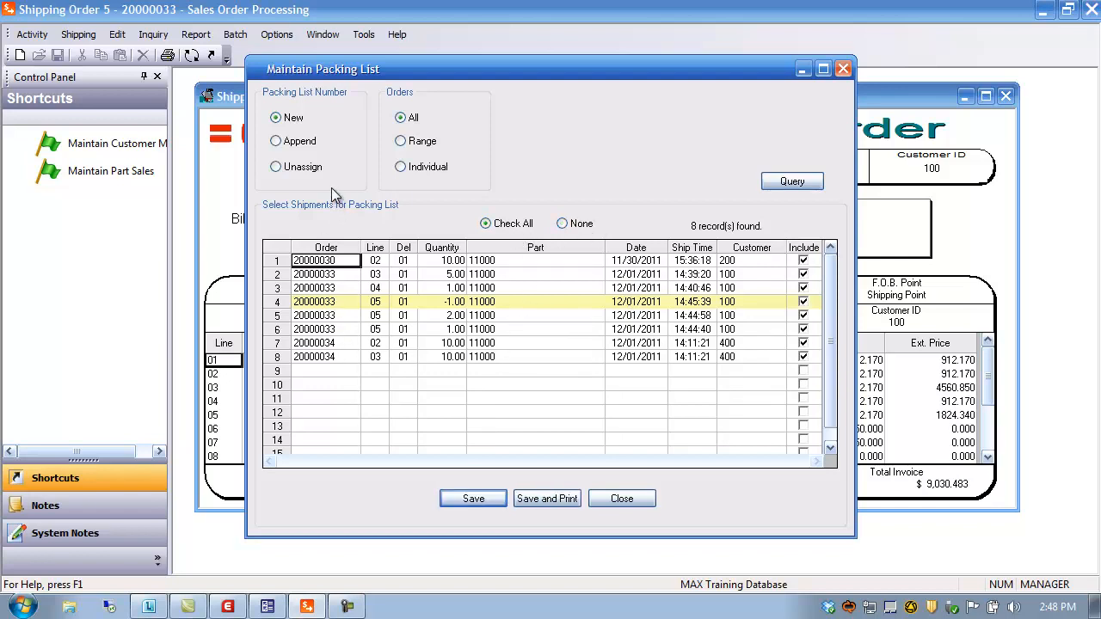
left_click(301, 141)
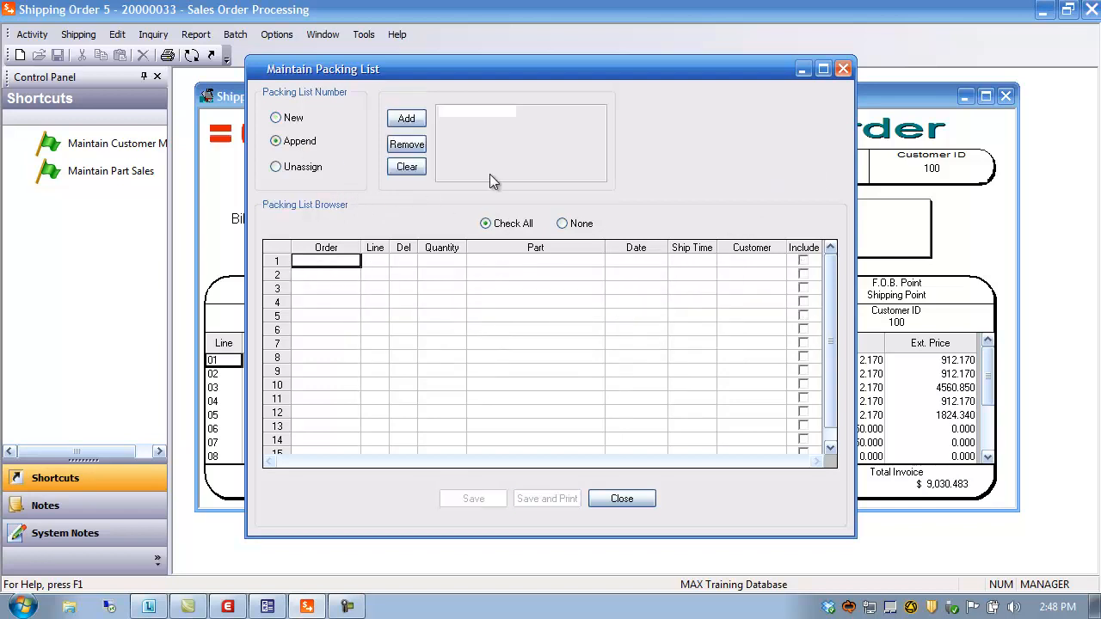
Step: Append shipments to packing list 00000009, excluding the 1.00 and 2.00 line 05 rows
left_click(413, 118)
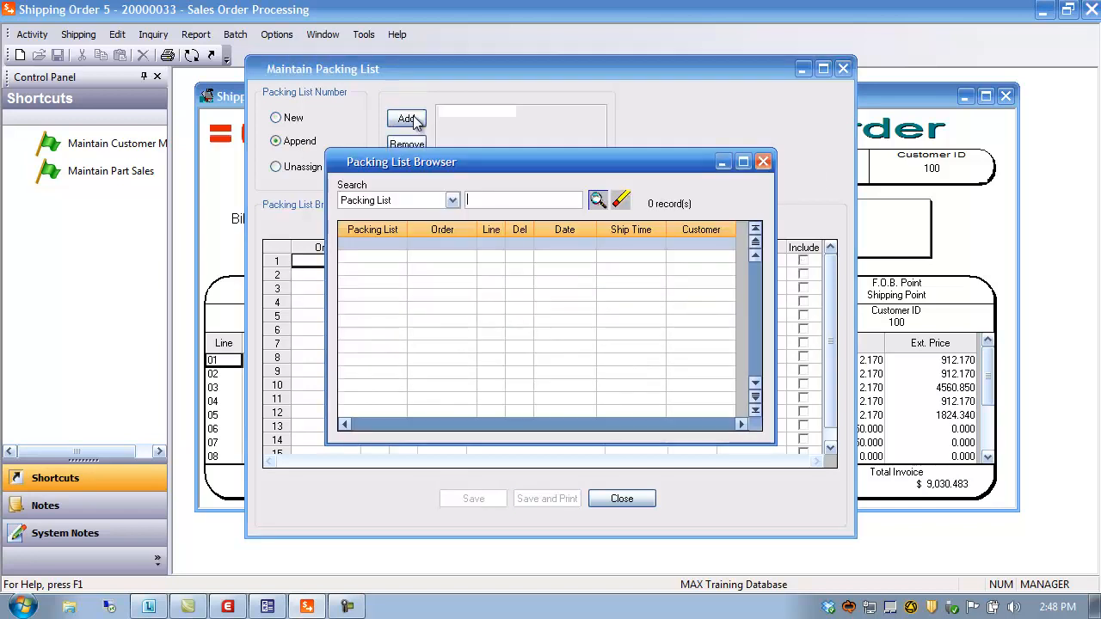
left_click(597, 199)
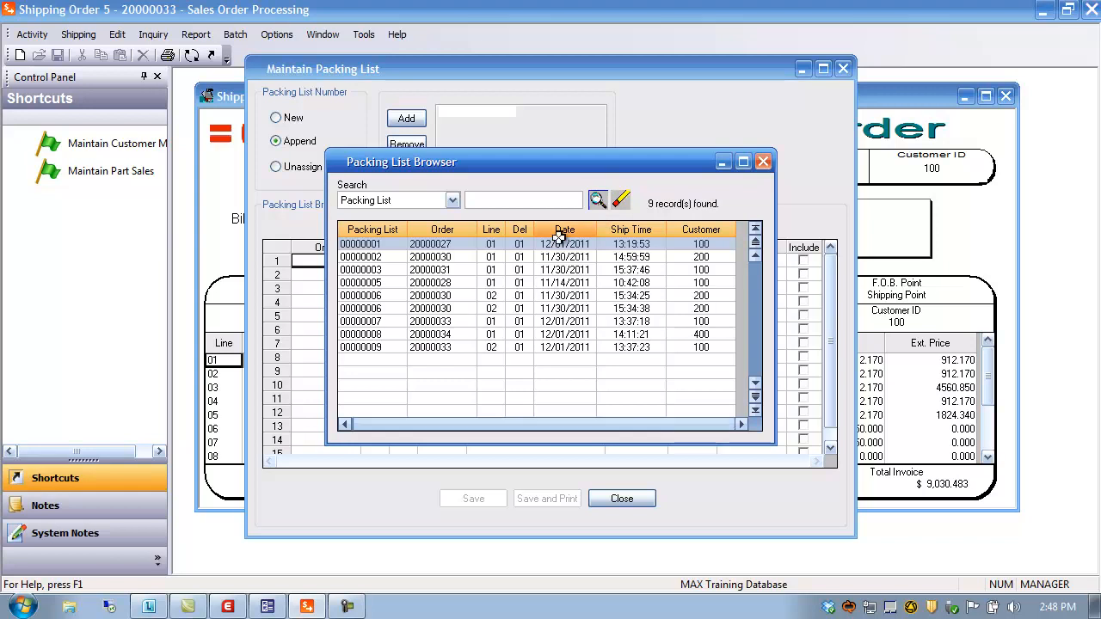
double_click(375, 347)
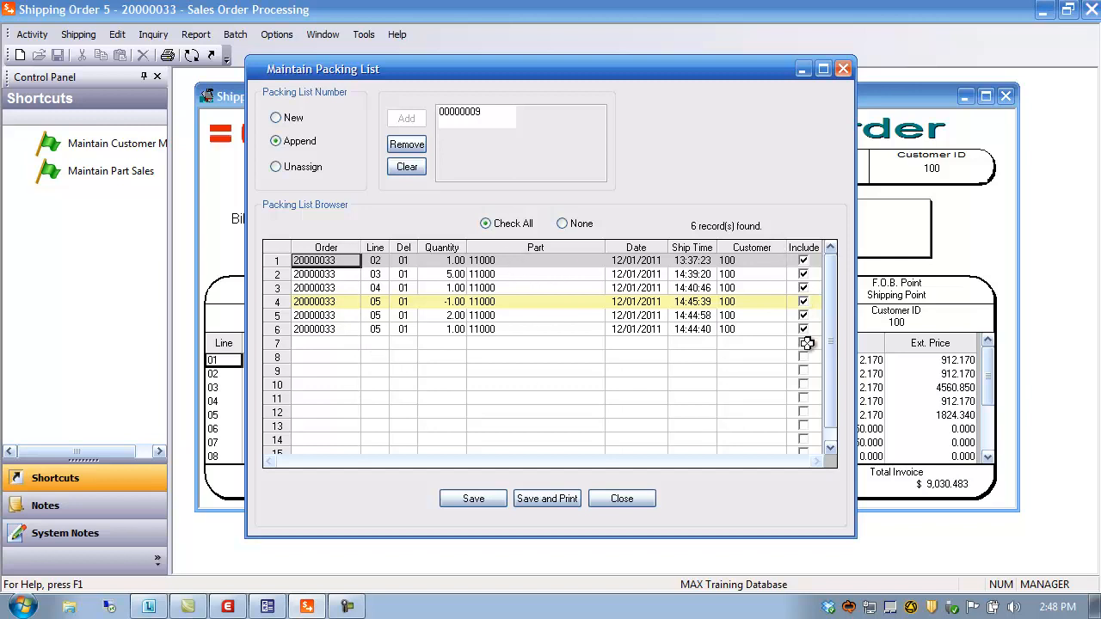
left_click(804, 329)
left_click(803, 315)
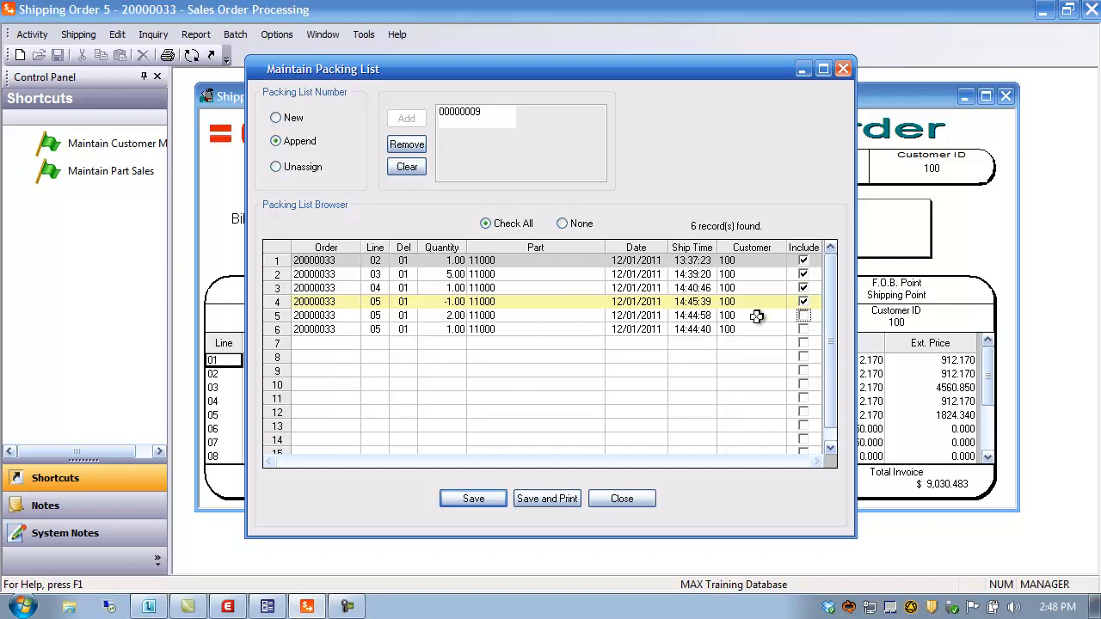
left_click(491, 495)
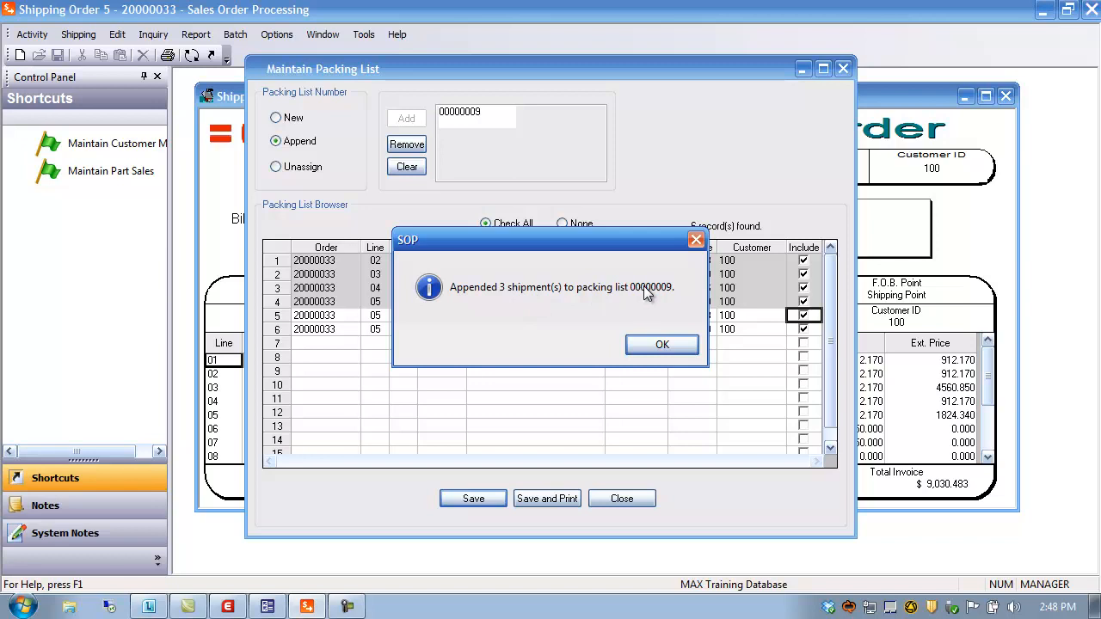
left_click(662, 344)
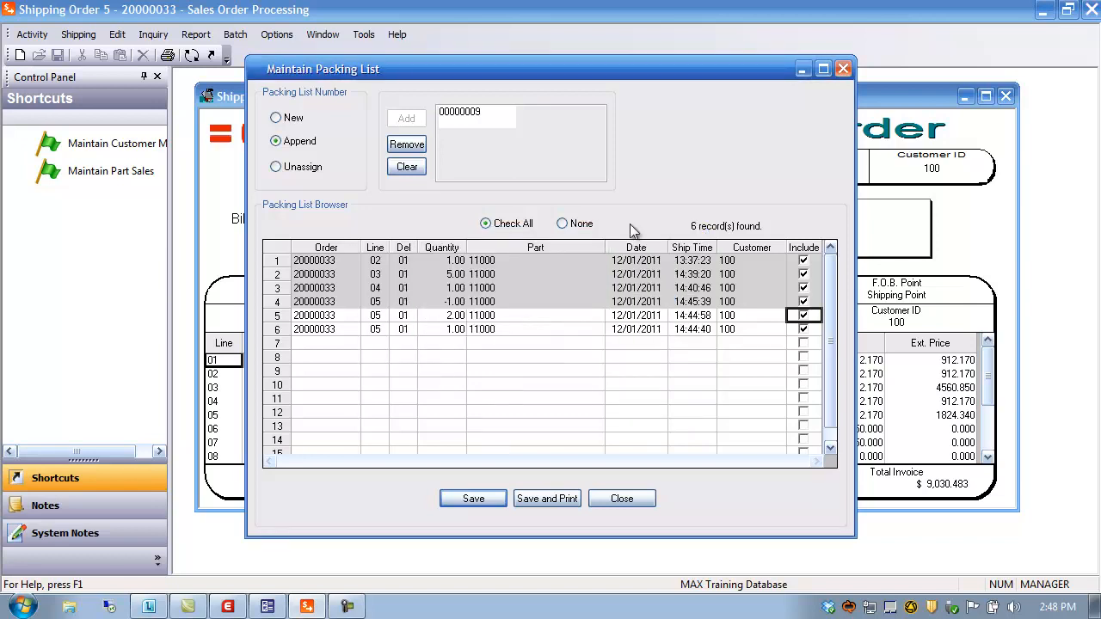
Step: Unassign the line 04 and -1.00 line 05 shipments from packing list 00000009
left_click(277, 168)
left_click(407, 118)
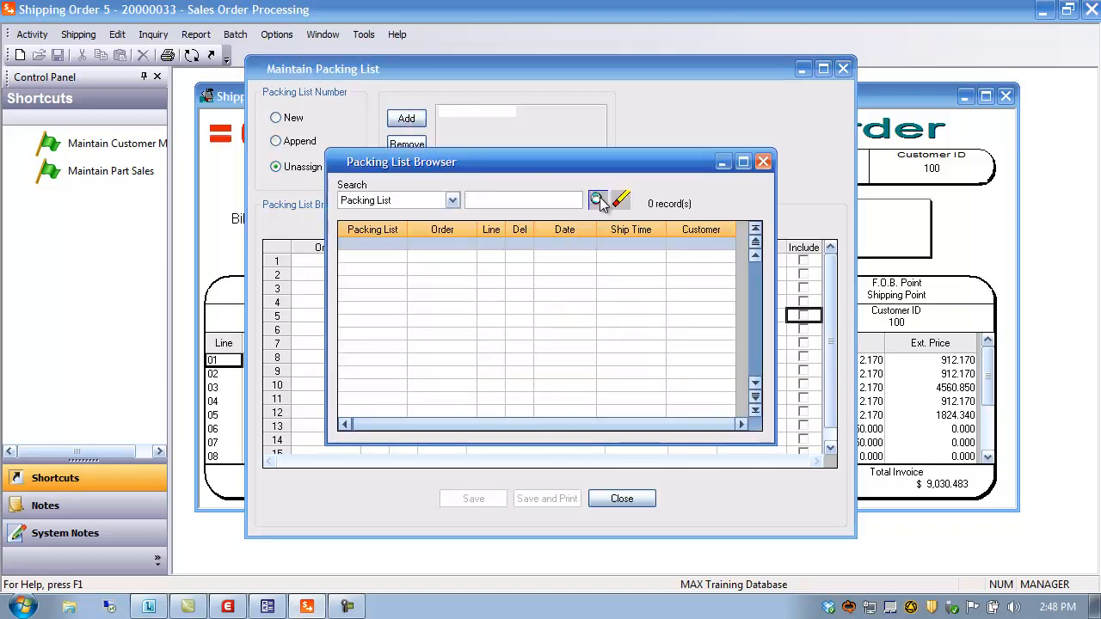
left_click(598, 200)
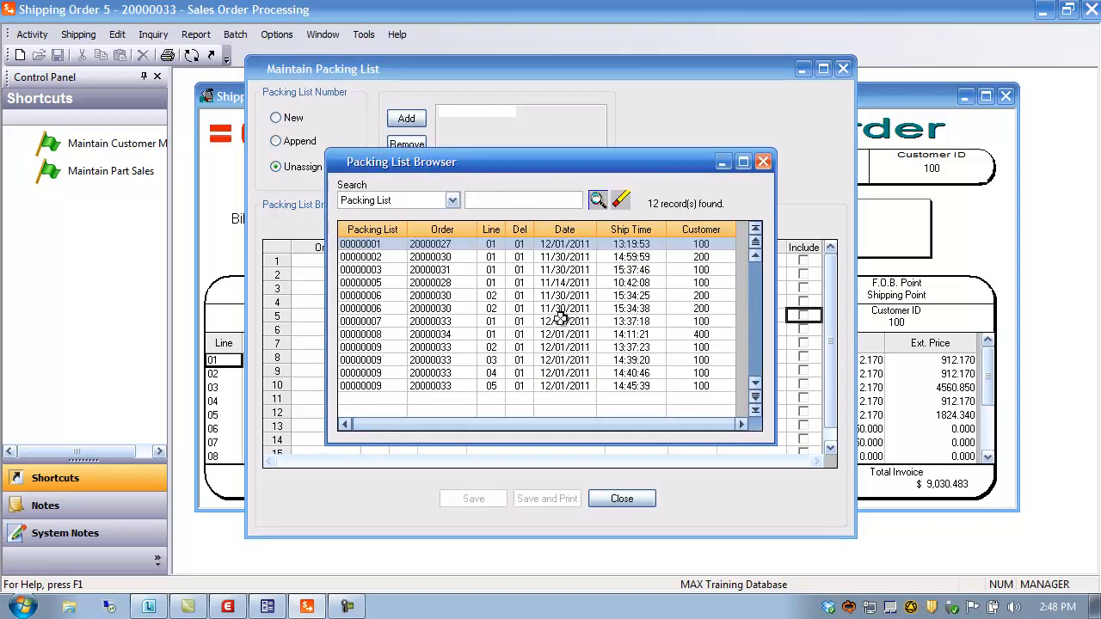
double_click(382, 386)
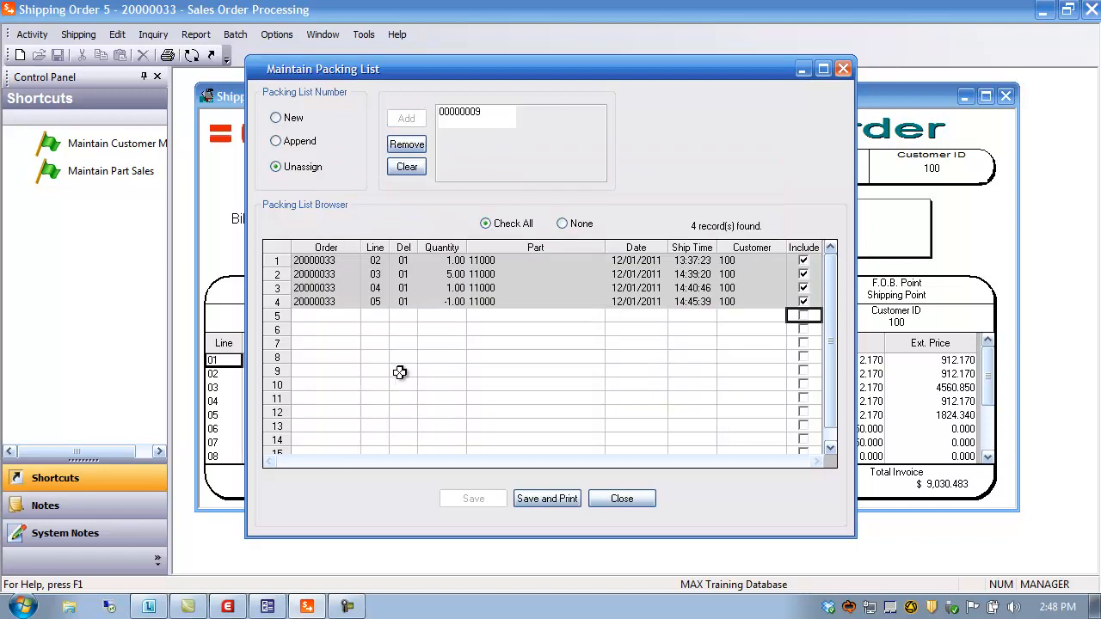
left_click(804, 302)
left_click(803, 288)
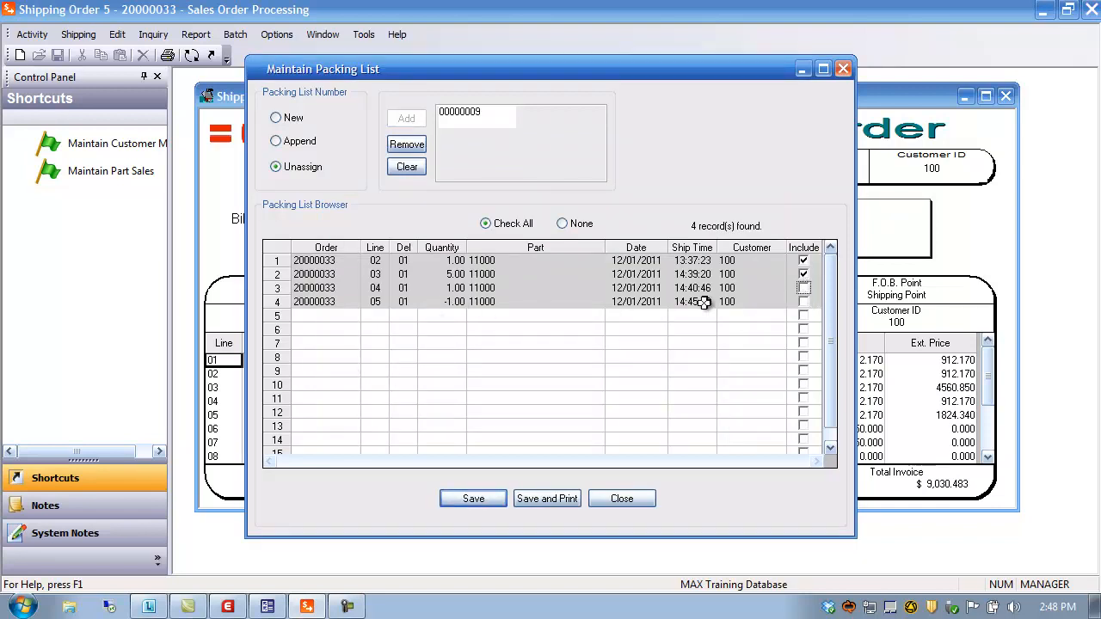
left_click(475, 502)
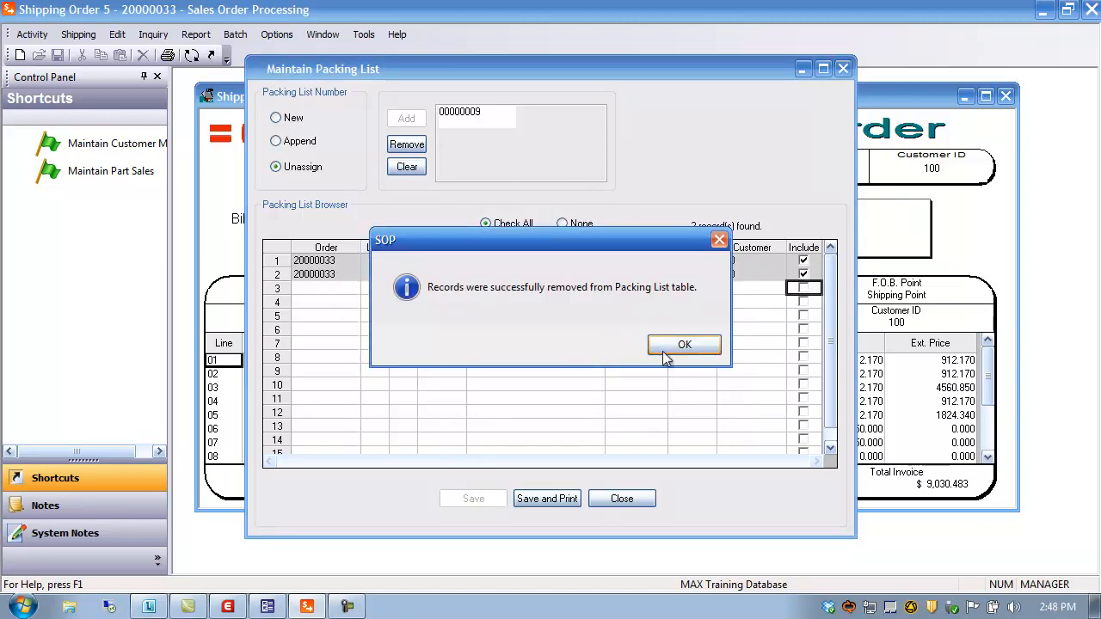
left_click(684, 345)
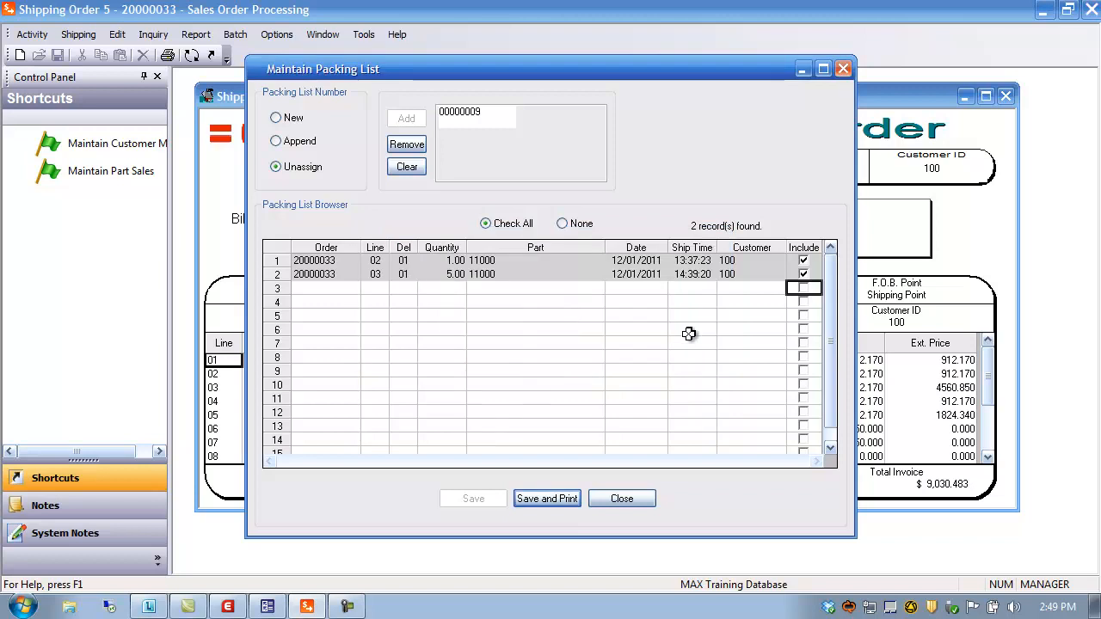
Step: Append remaining shipments except the -1.00 return to packing list 00000009, then close maintenance
left_click(303, 143)
left_click(410, 117)
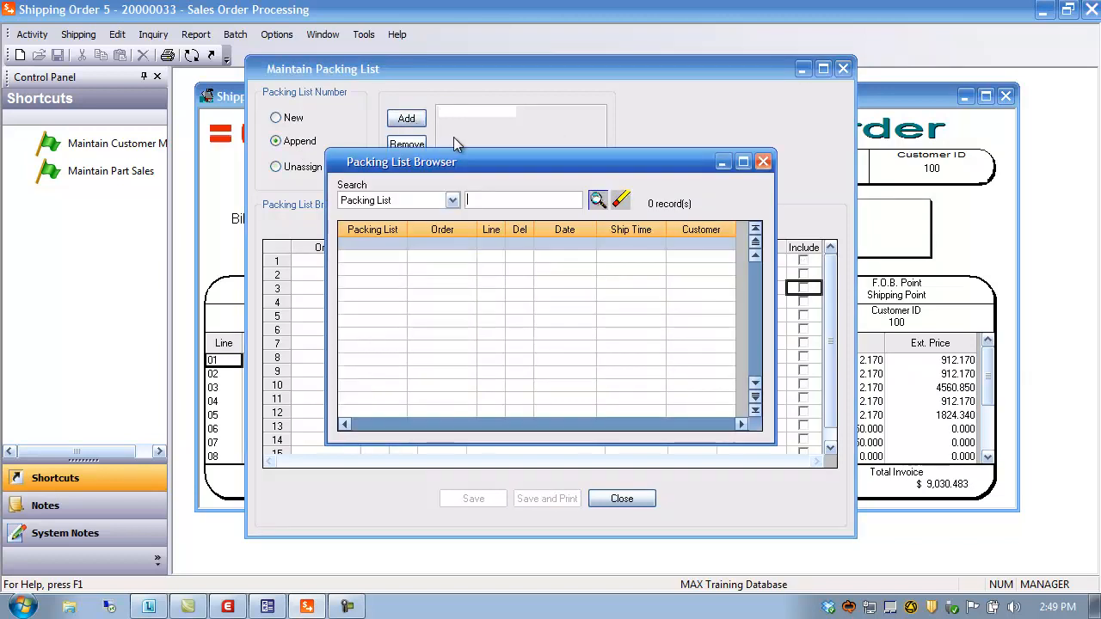
left_click(595, 201)
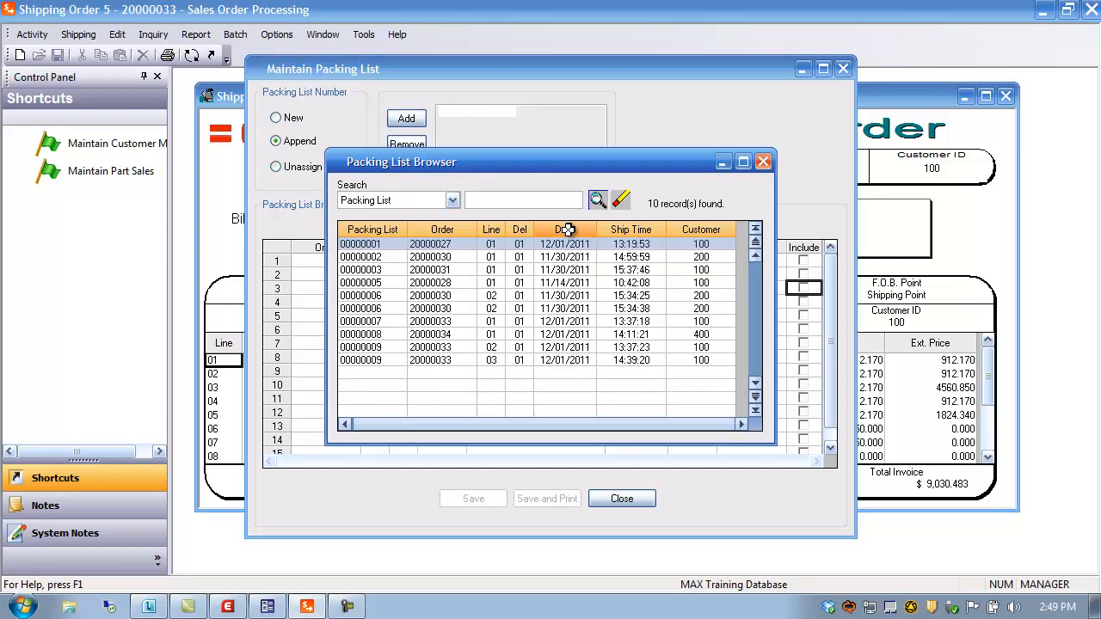
double_click(369, 361)
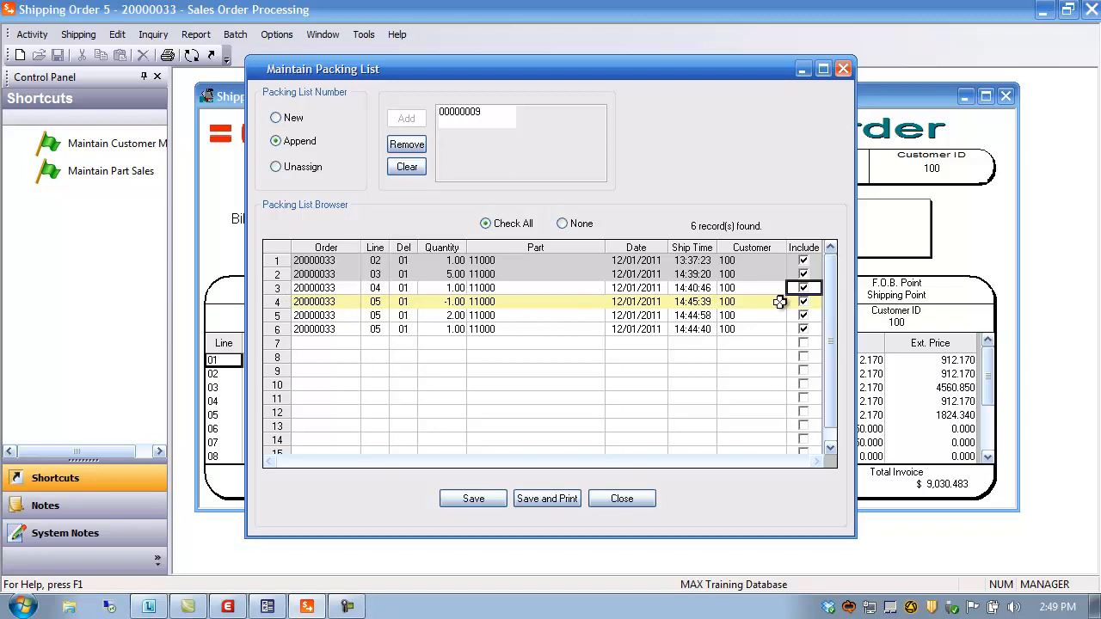
left_click(277, 302)
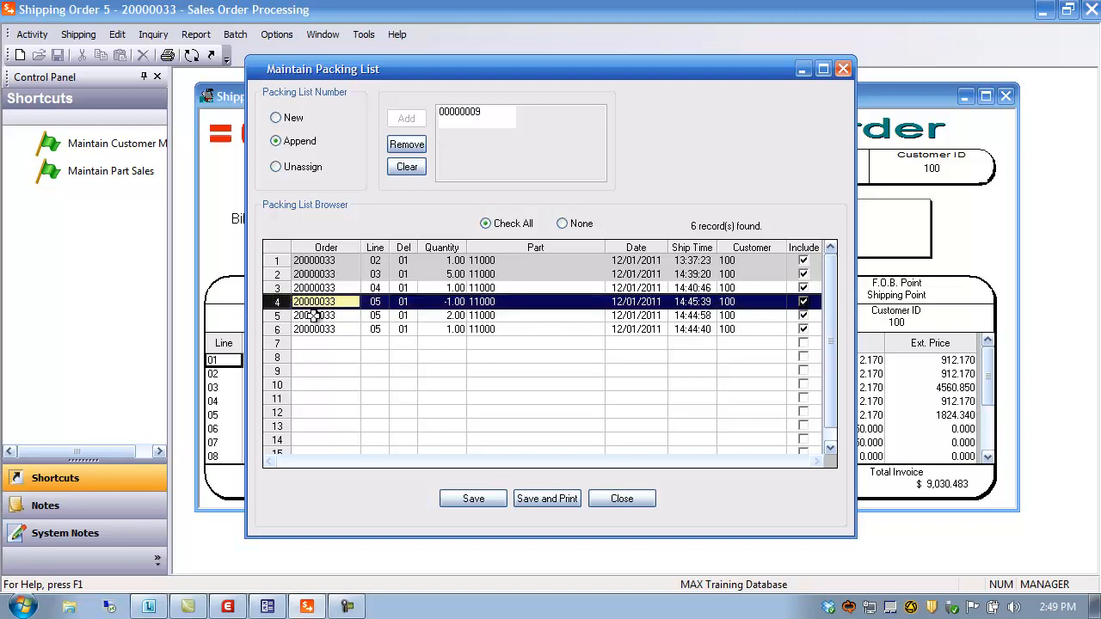
left_click(804, 305)
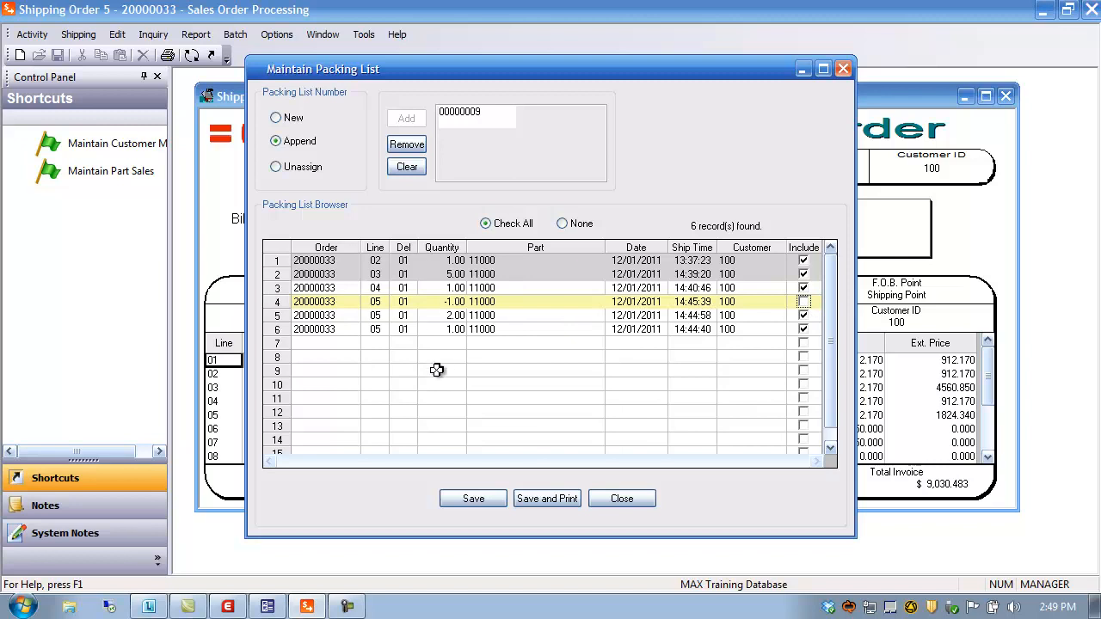
left_click(472, 498)
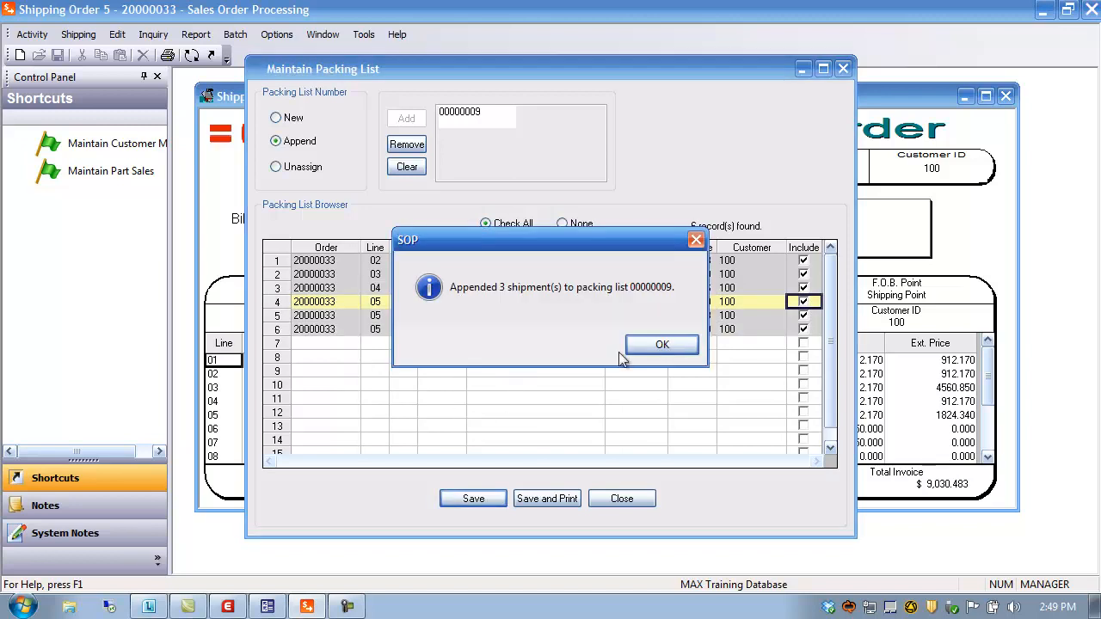
left_click(680, 346)
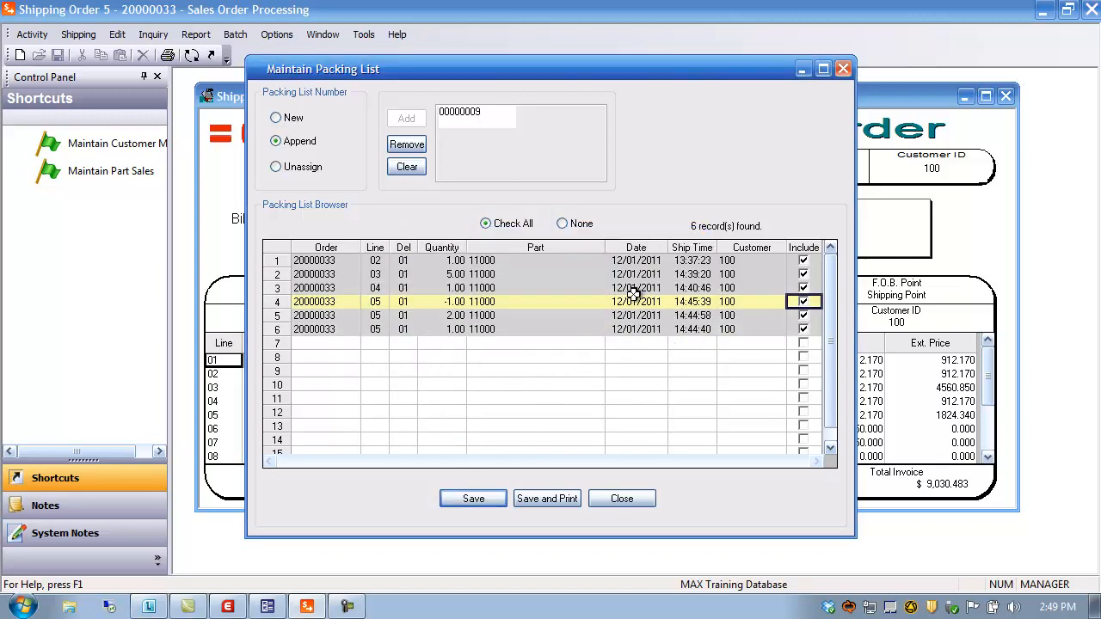
left_click(623, 500)
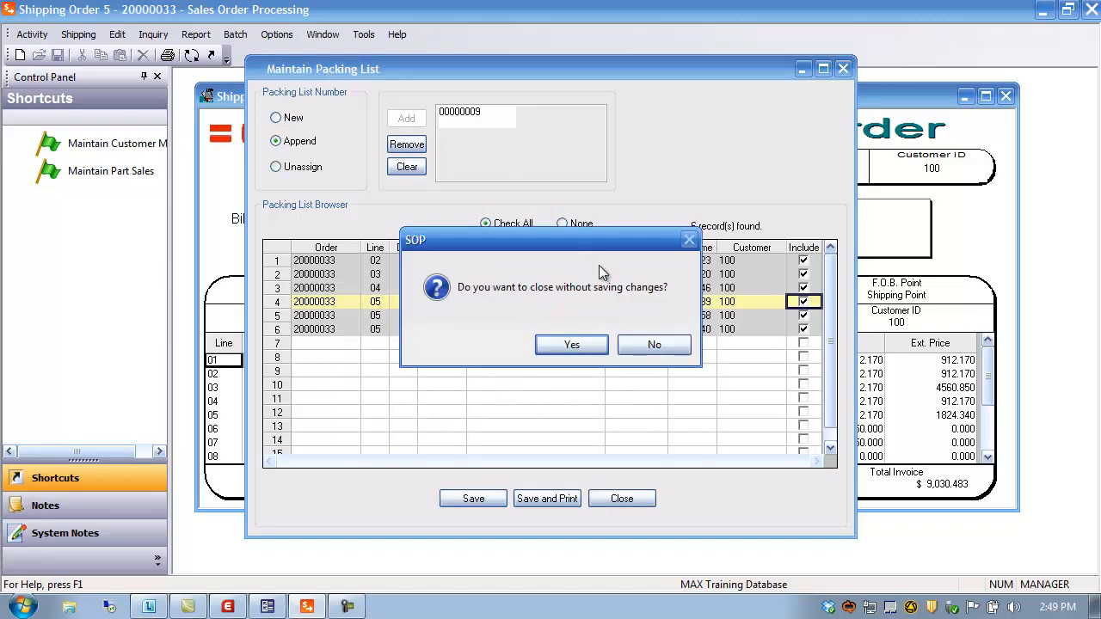
left_click(572, 345)
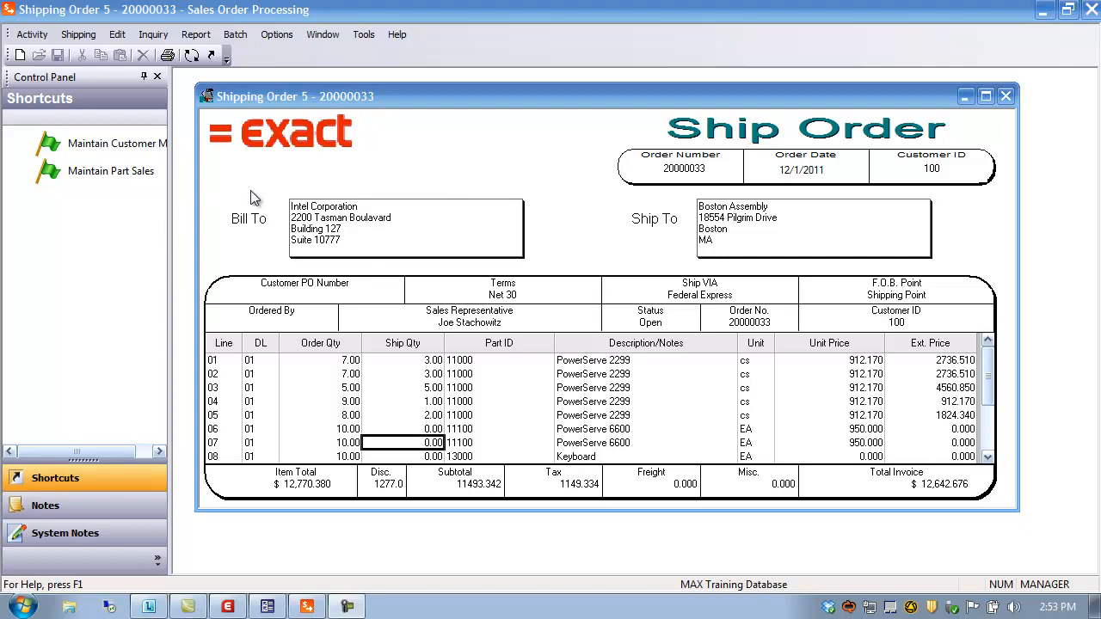
Step: Start printing appended packing list 00000009, then cancel the printout
left_click(168, 57)
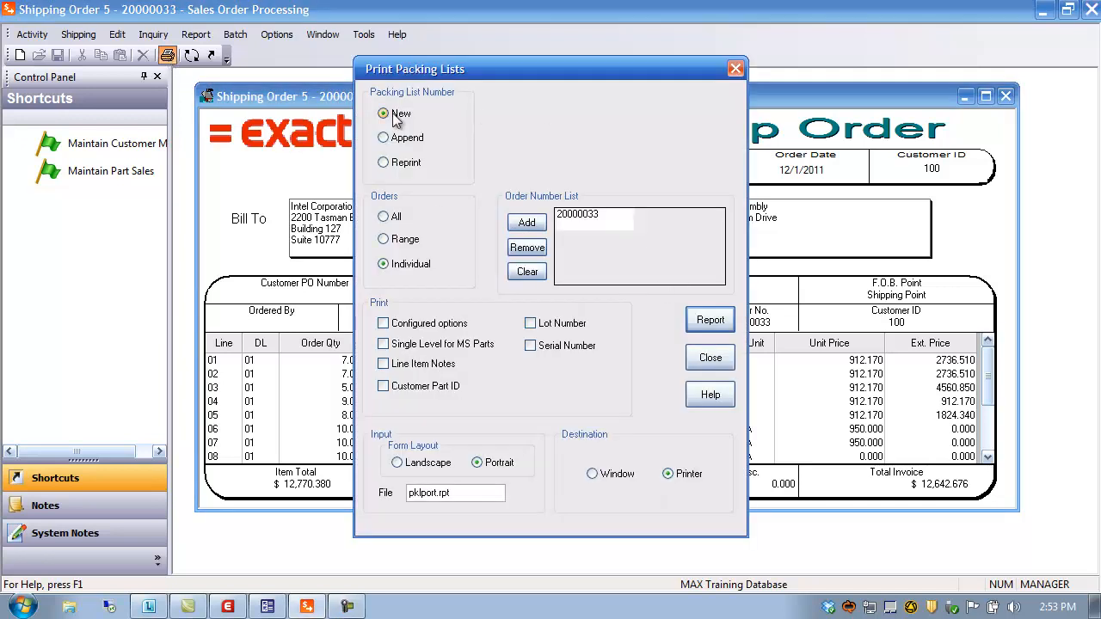
left_click(404, 139)
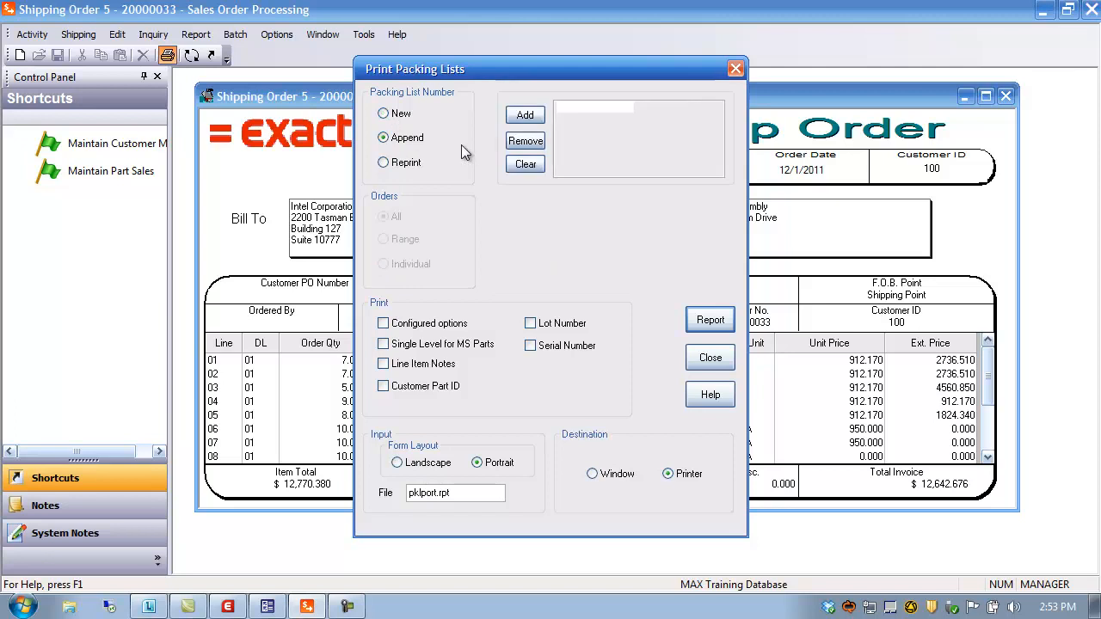
left_click(525, 116)
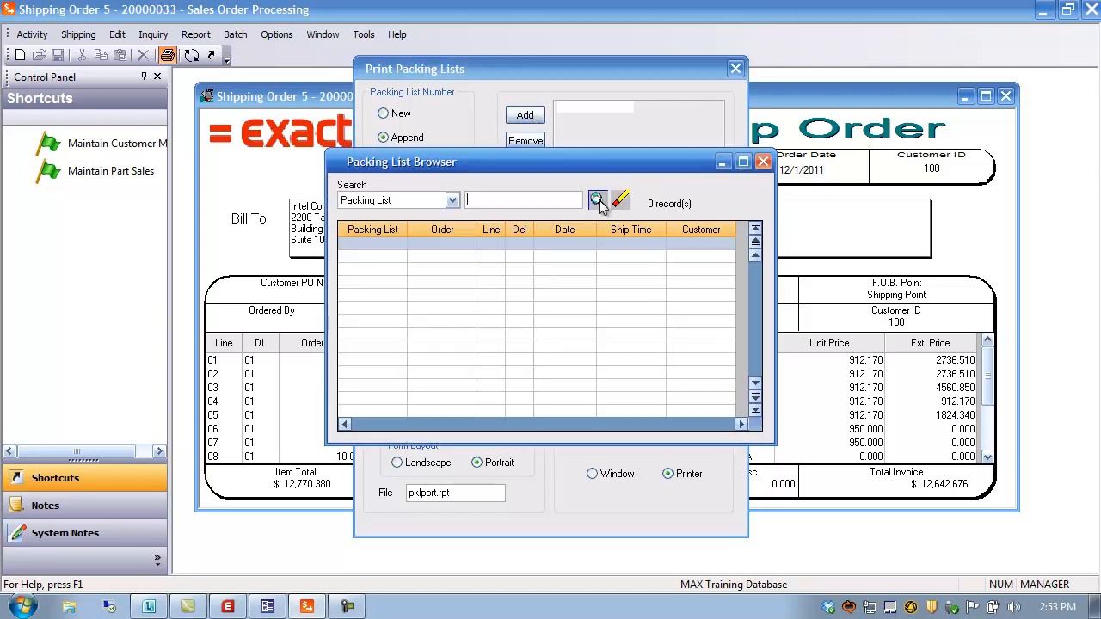
left_click(597, 200)
double_click(380, 399)
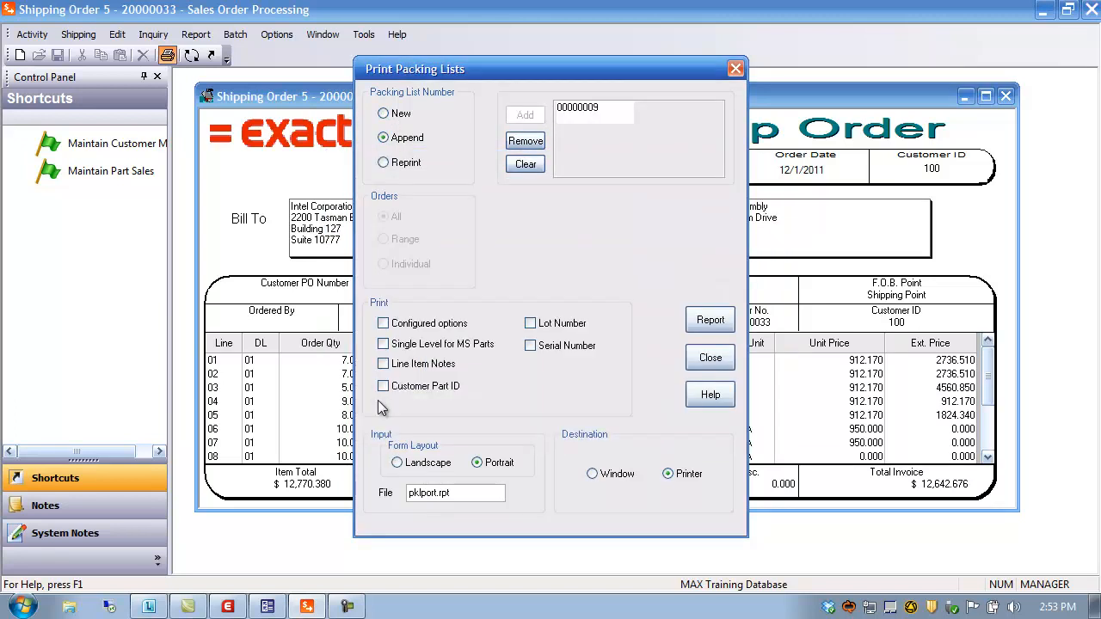
left_click(714, 320)
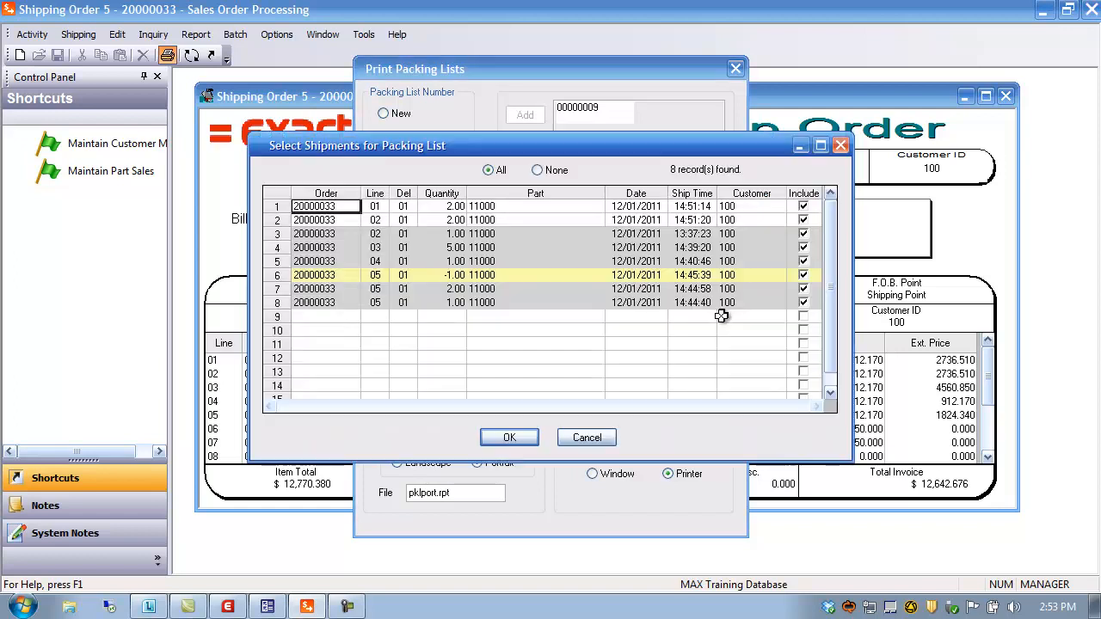
left_click(539, 173)
left_click(509, 439)
left_click(699, 320)
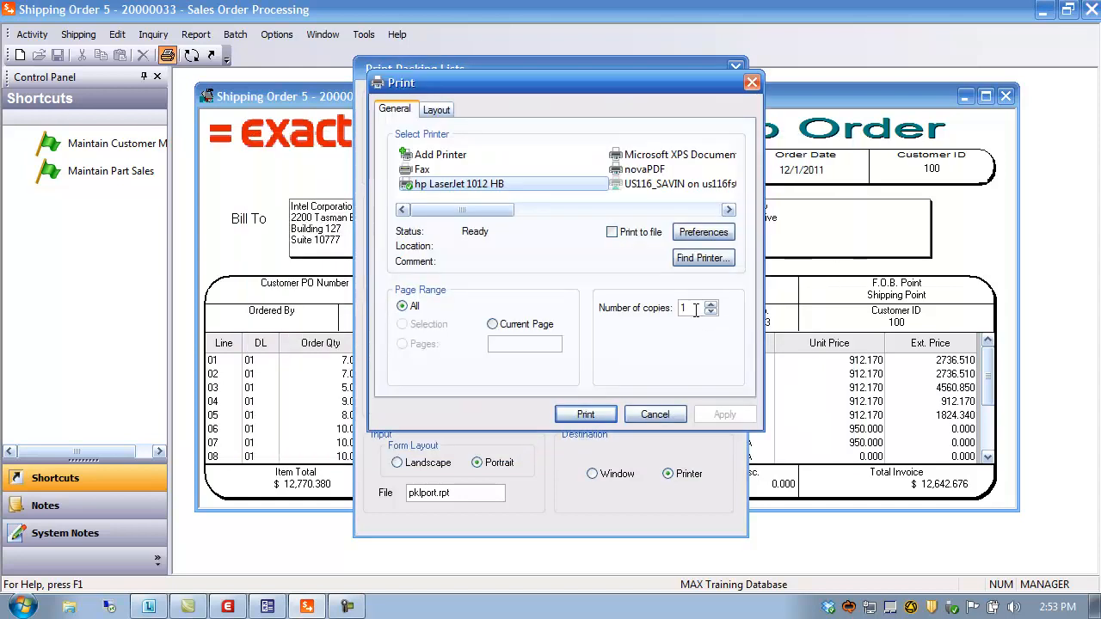
left_click(654, 415)
Step: Switch between the New, Append and Reprint options and leave Print Packing Lists unprinted
left_click(394, 113)
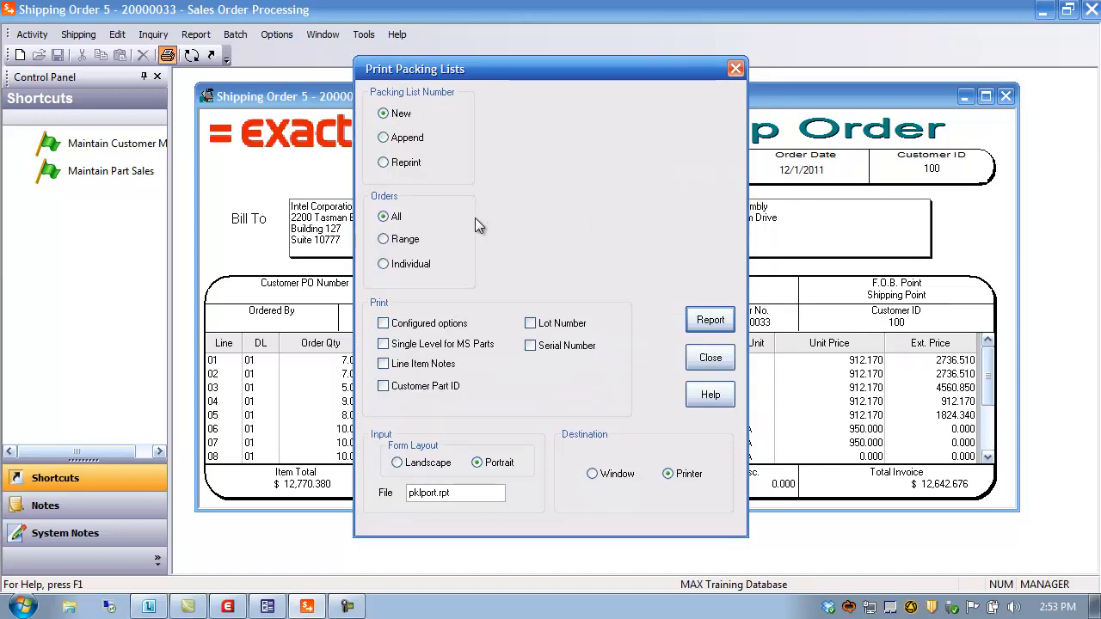
left_click(401, 137)
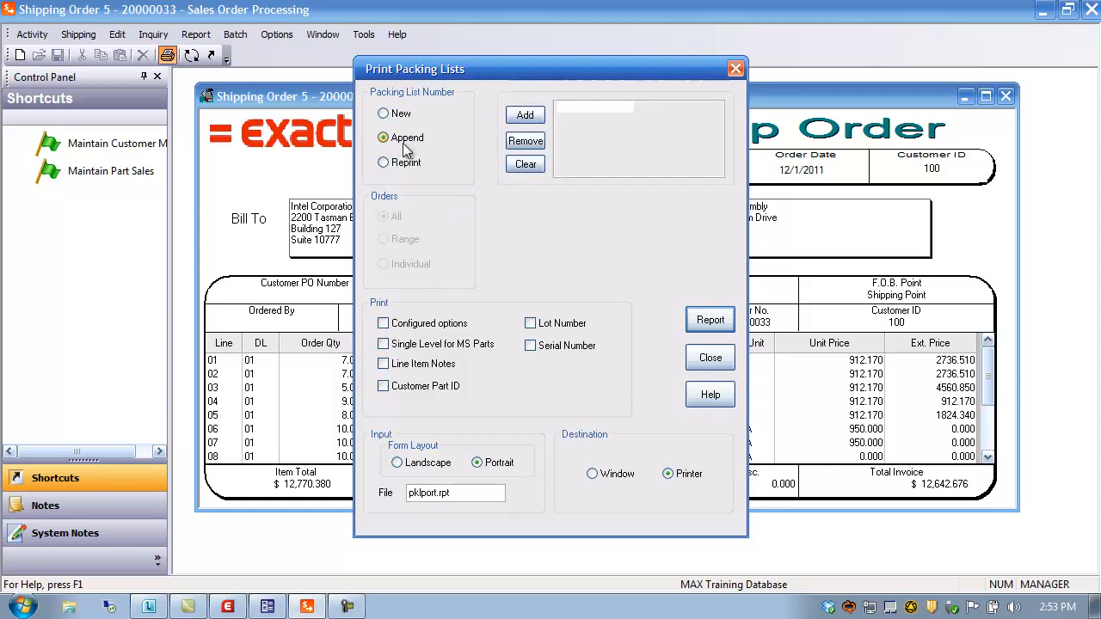
left_click(403, 164)
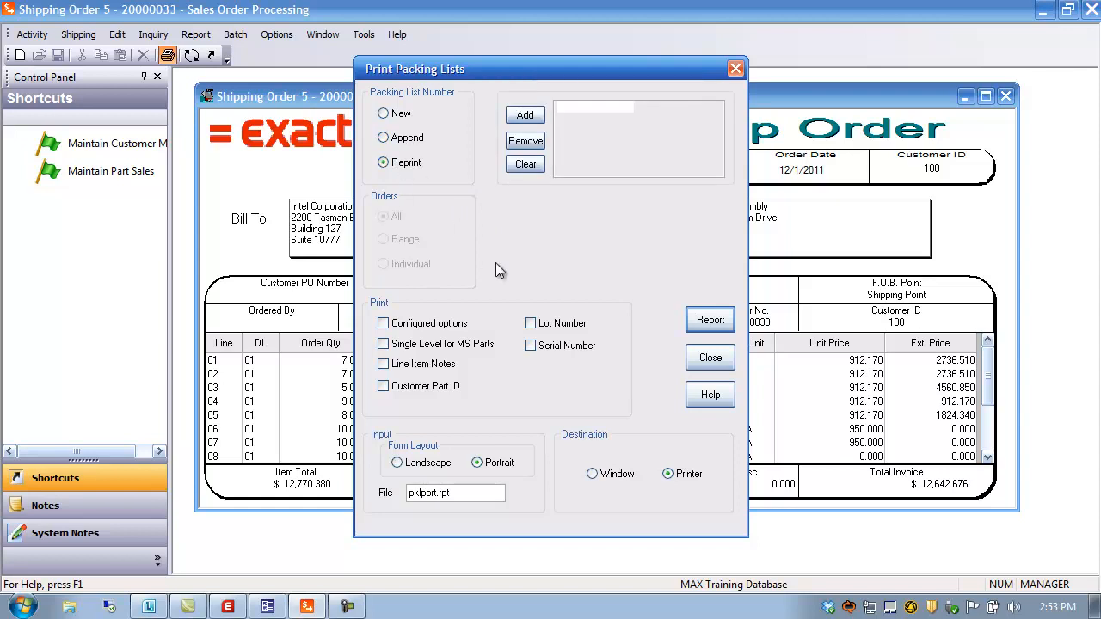
left_click(710, 358)
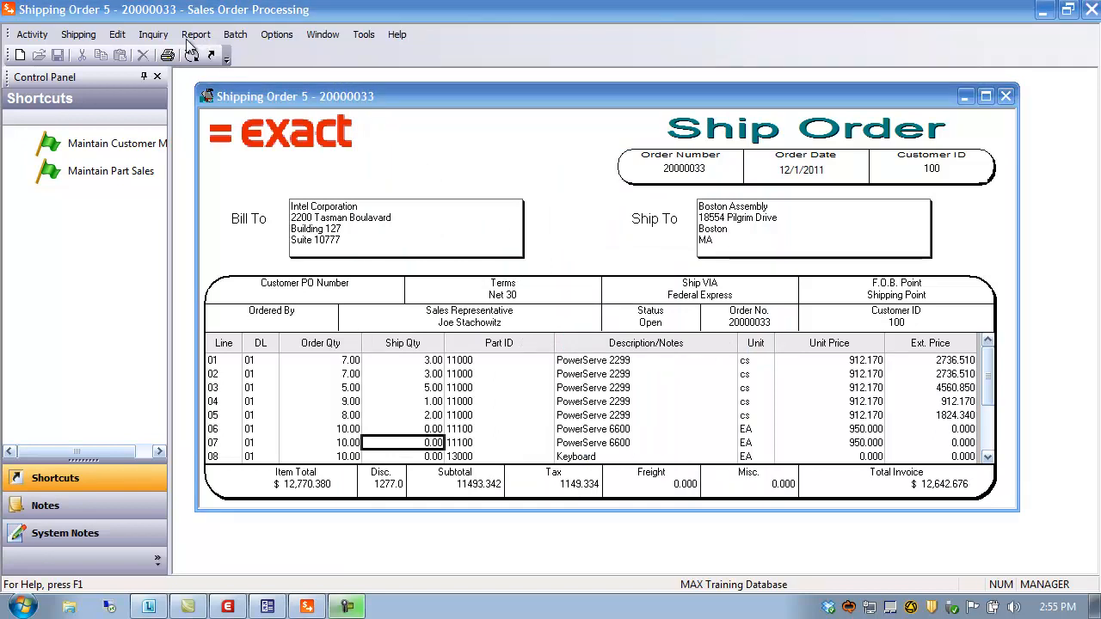
Step: Review the shplabel.rpt shipping label options, then close shipping order 20000033
left_click(193, 39)
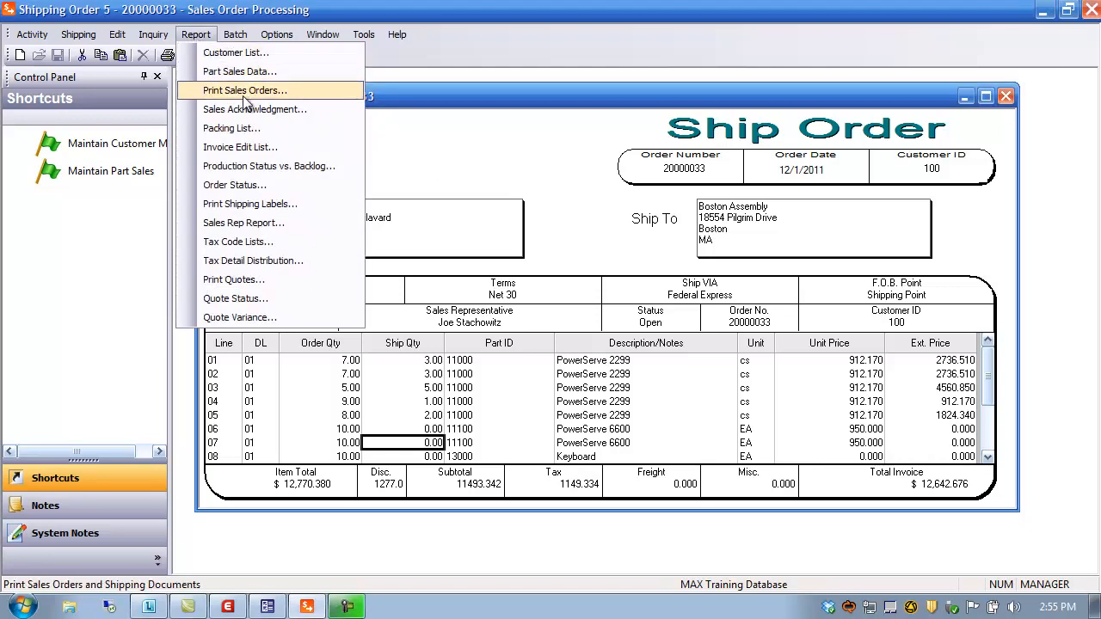
left_click(252, 205)
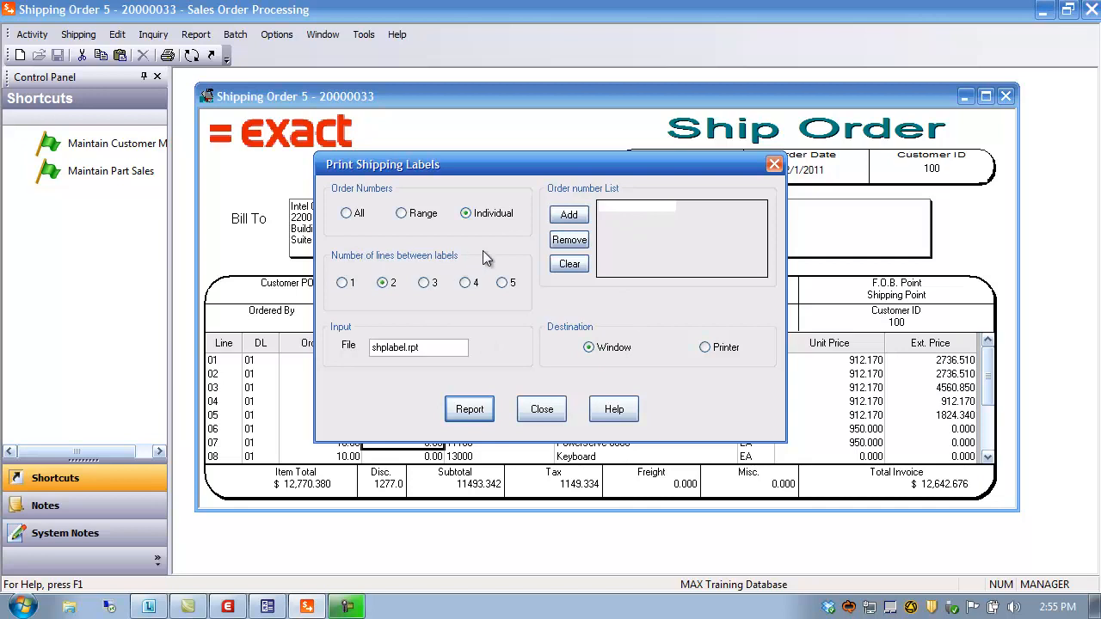
left_click(542, 409)
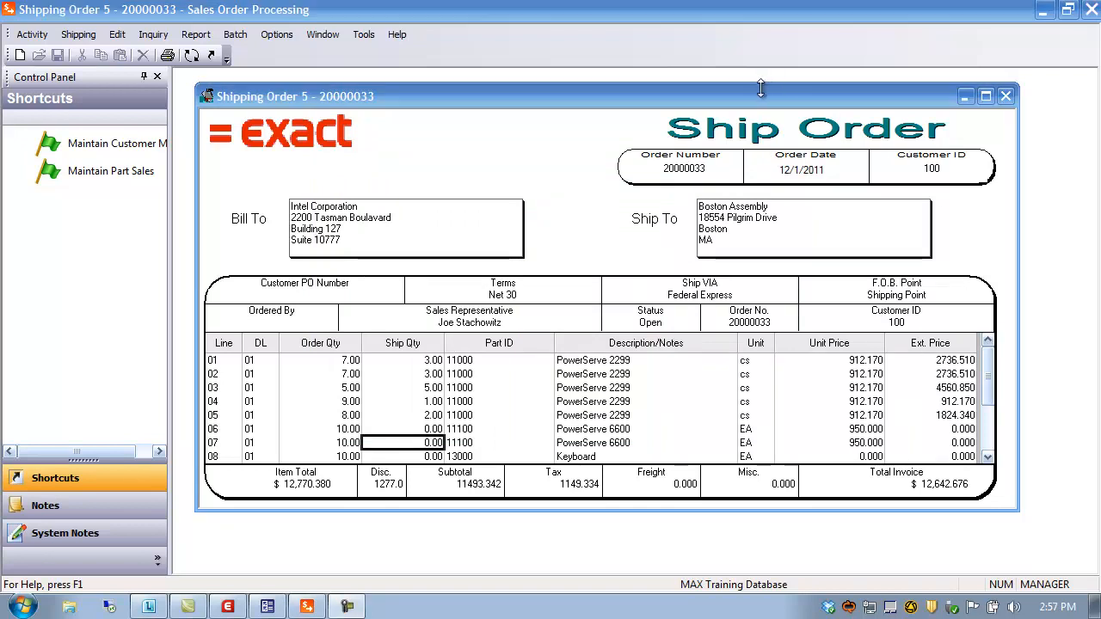
left_click(1005, 95)
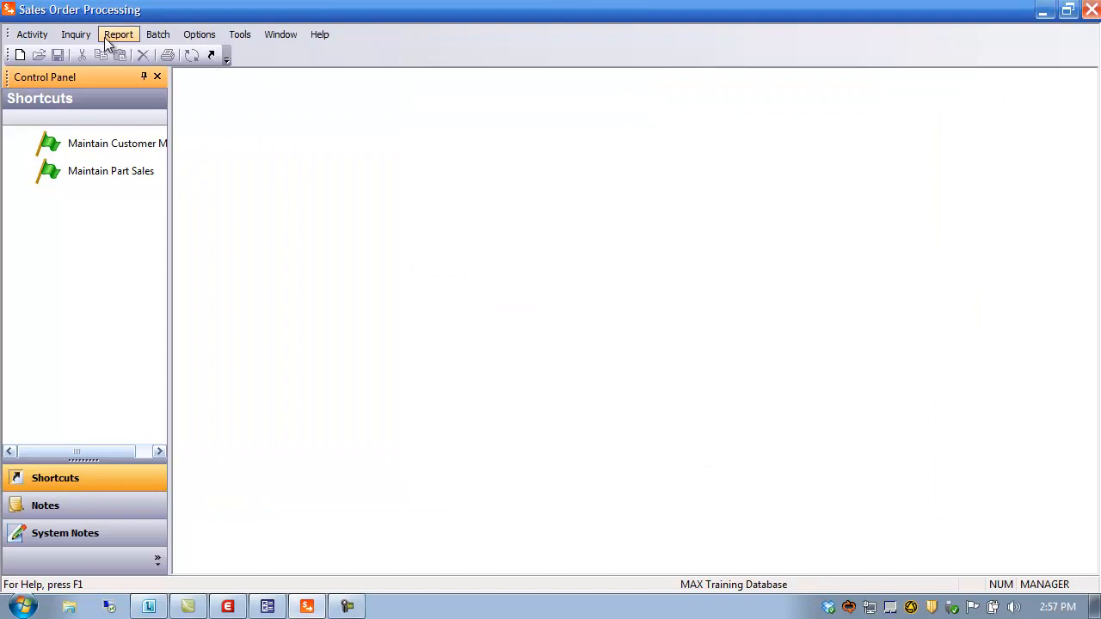
Step: Start a new credit memo in Order Entry for customer Medtronic Corporation
left_click(32, 36)
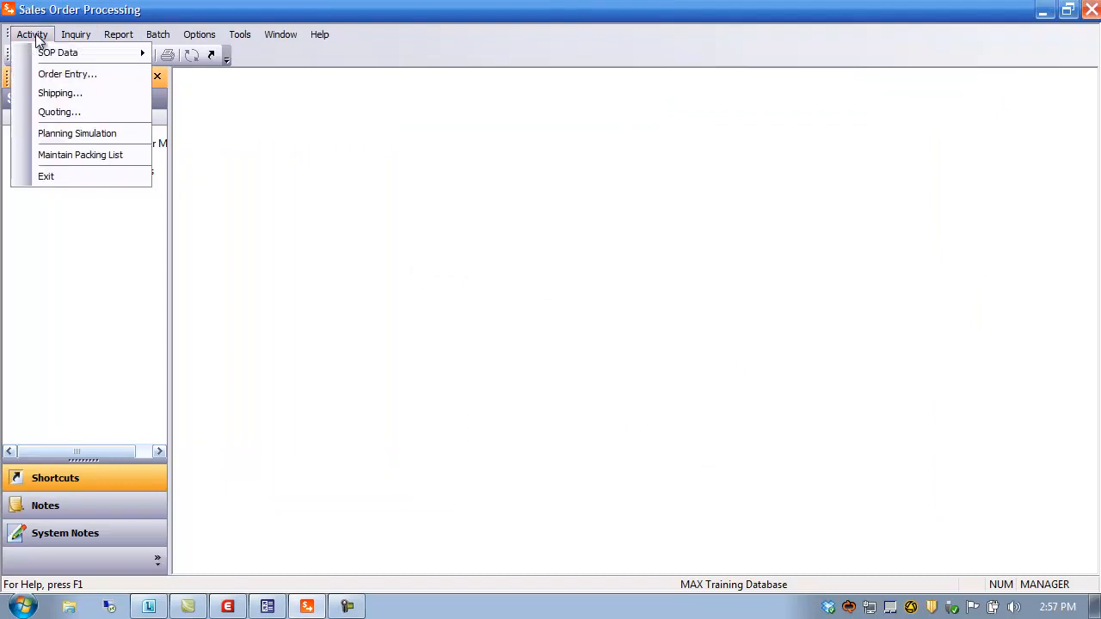
left_click(60, 76)
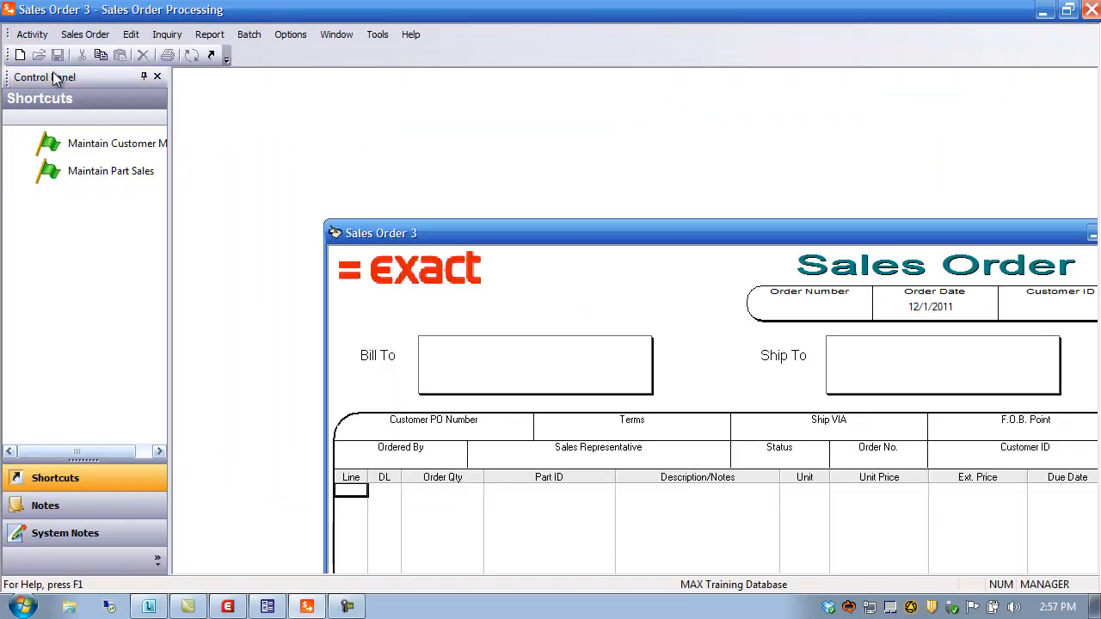
left_click(85, 34)
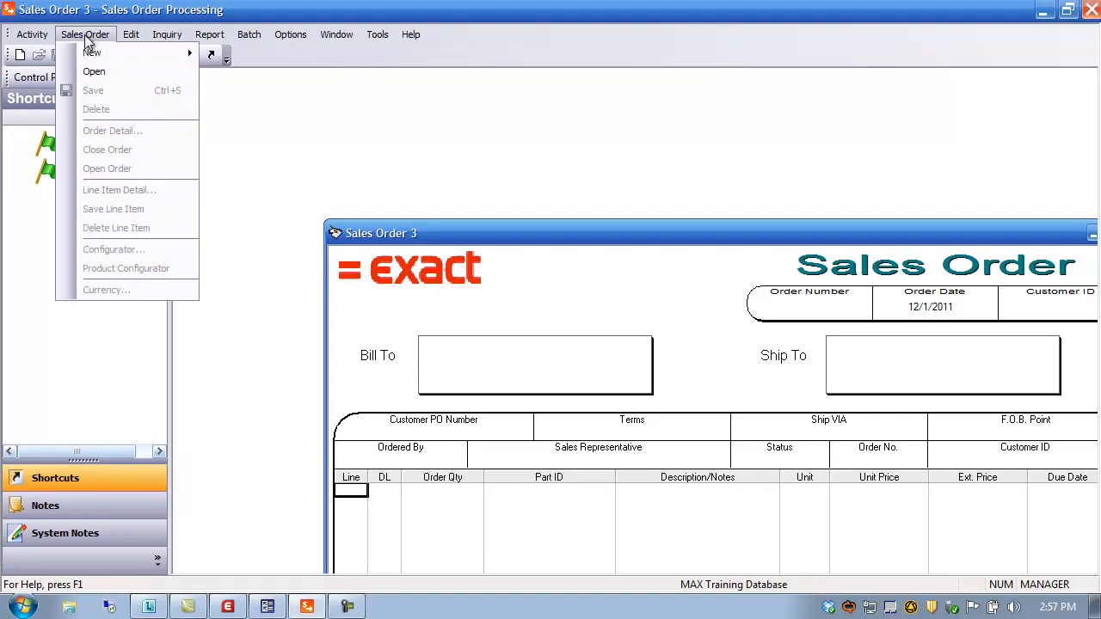
mouse_move(96, 51)
left_click(242, 78)
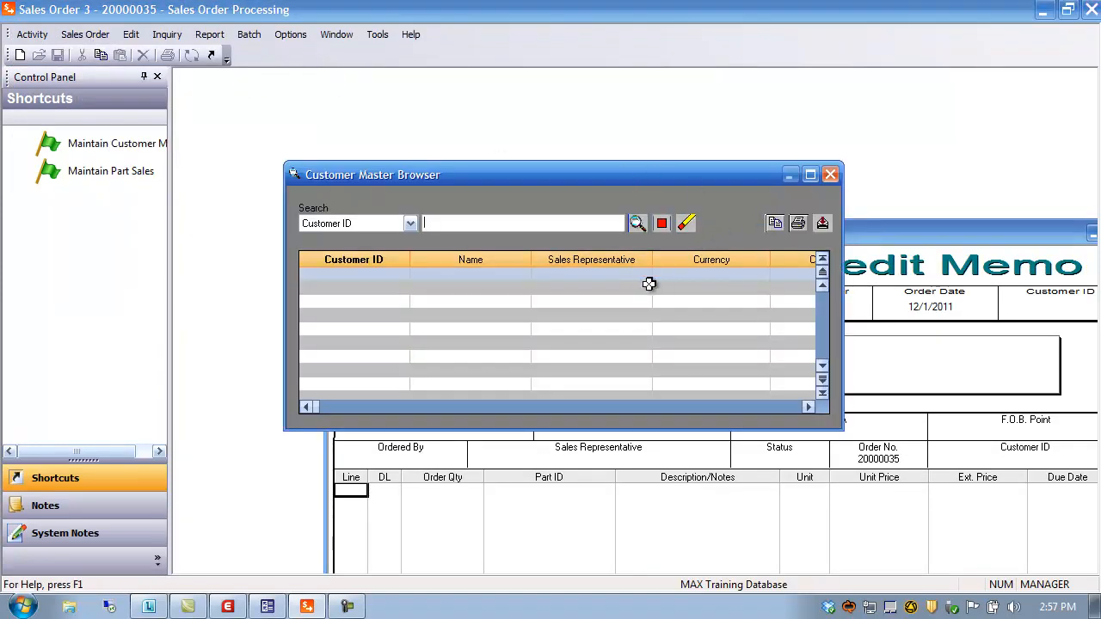
left_click(637, 224)
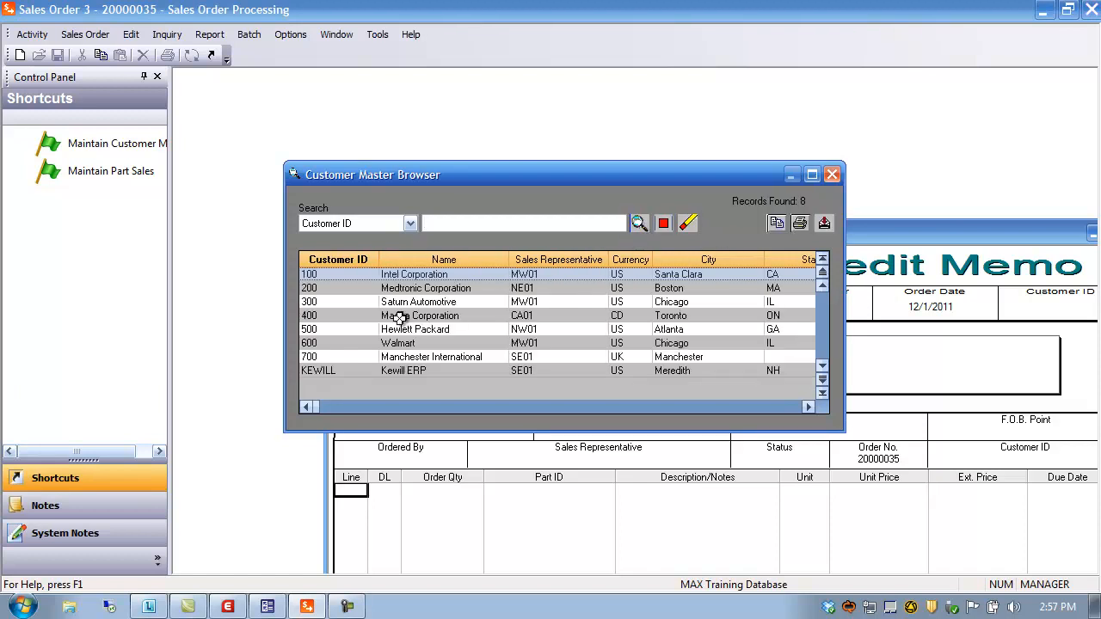
double_click(325, 286)
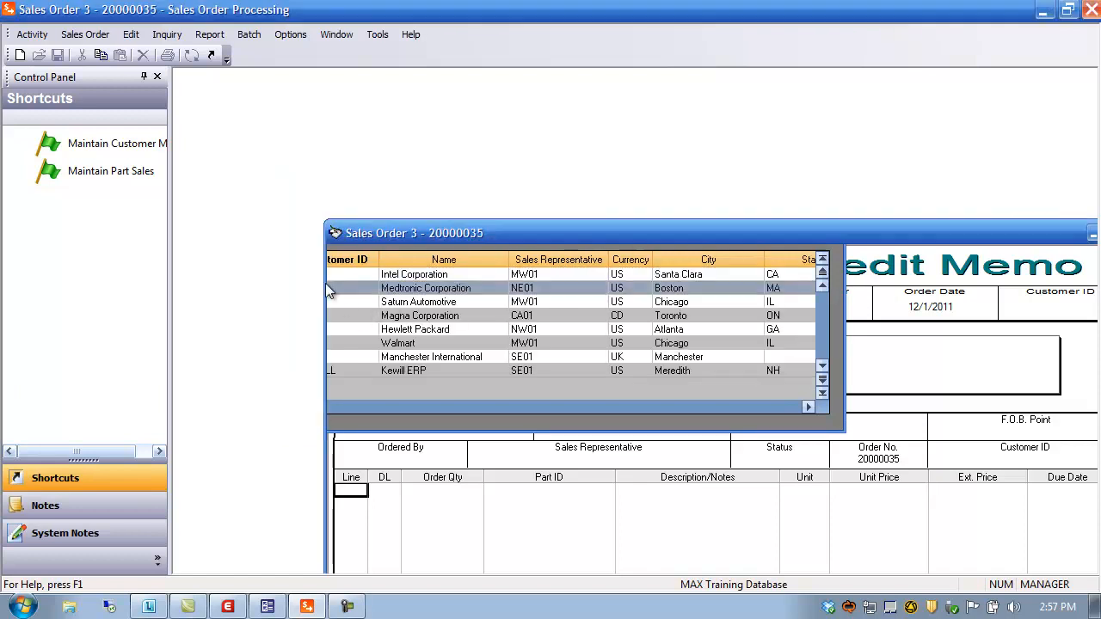
Step: Enter line 01 with quantity 10 of part 11000
left_click_drag(610, 237, 487, 93)
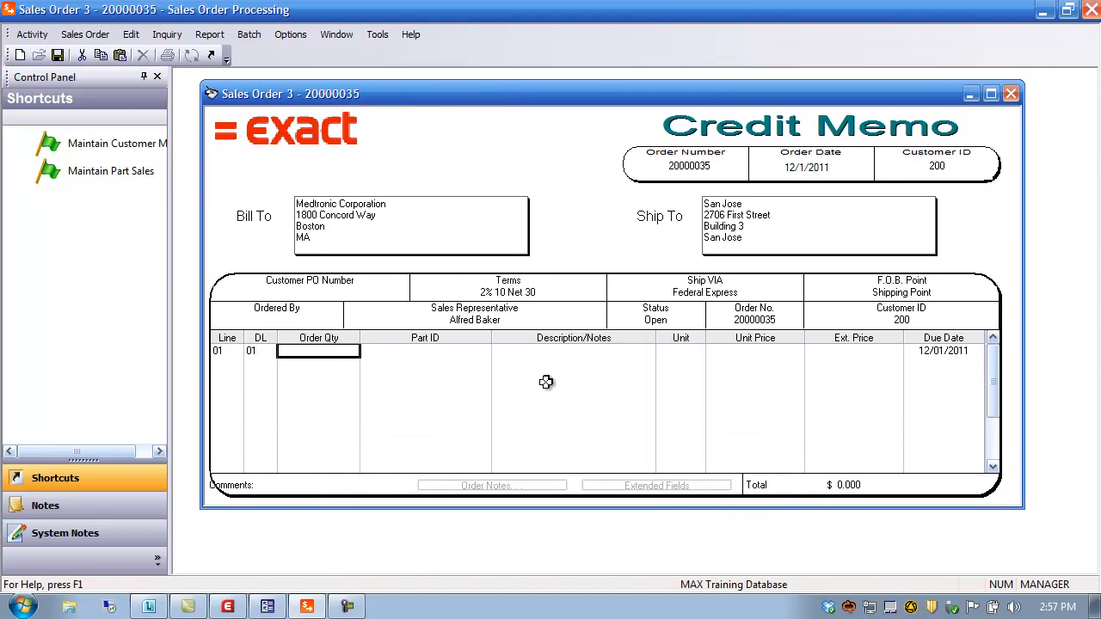
type("10")
key("Tab")
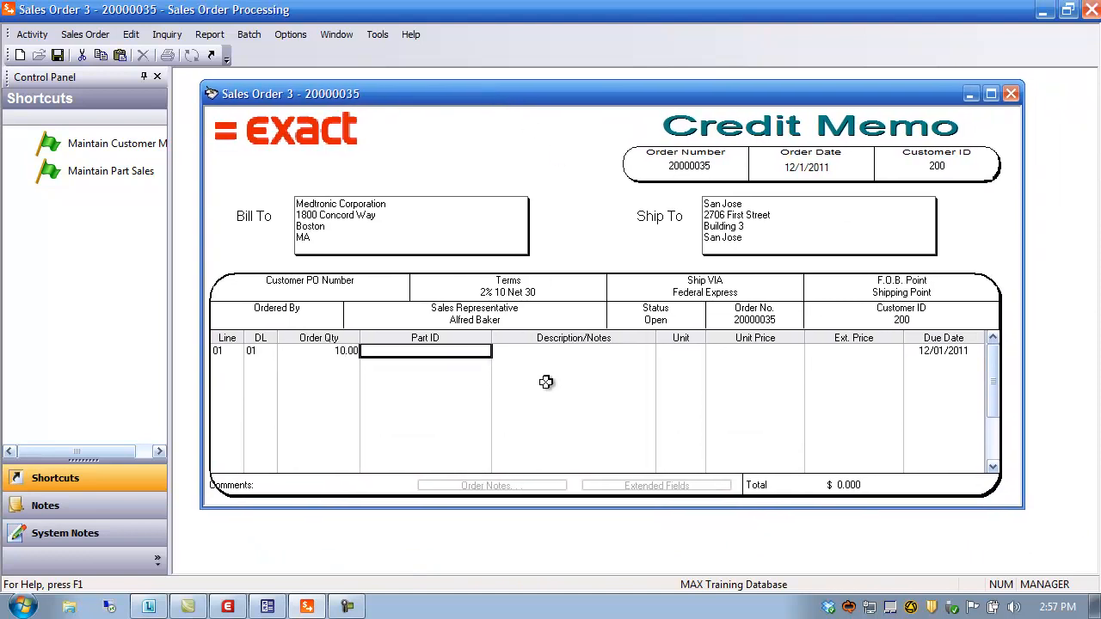
type("11000")
key("Tab")
key("Tab")
key("Tab")
key("Tab")
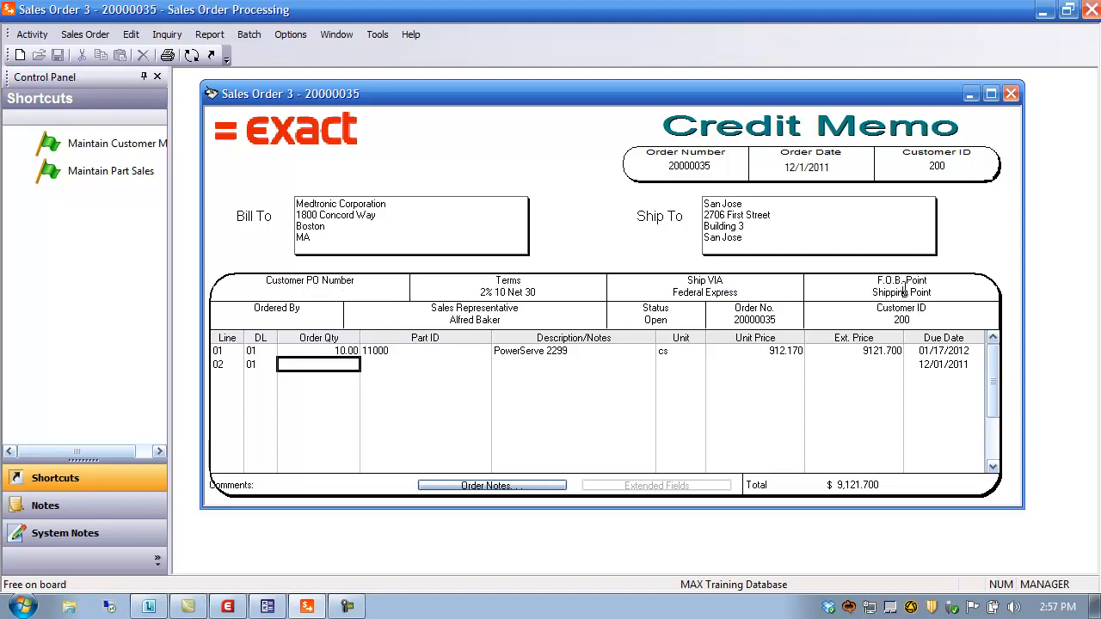
Step: Review the ship-to and billing addresses and keep payment terms 2% 10 Net 30
double_click(740, 227)
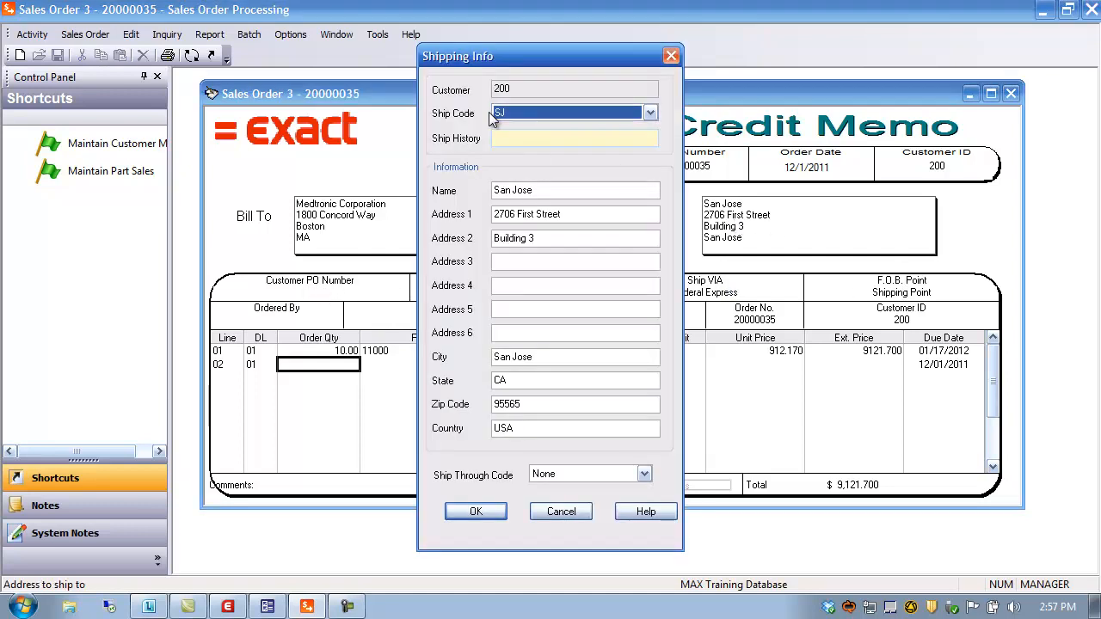
left_click(671, 56)
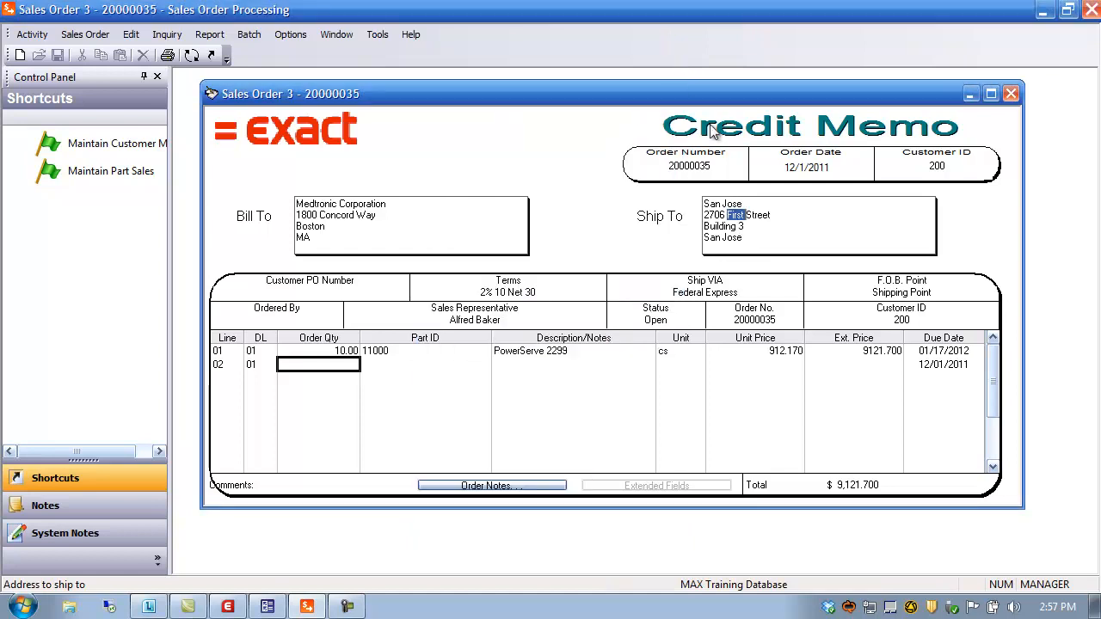
left_click(299, 227)
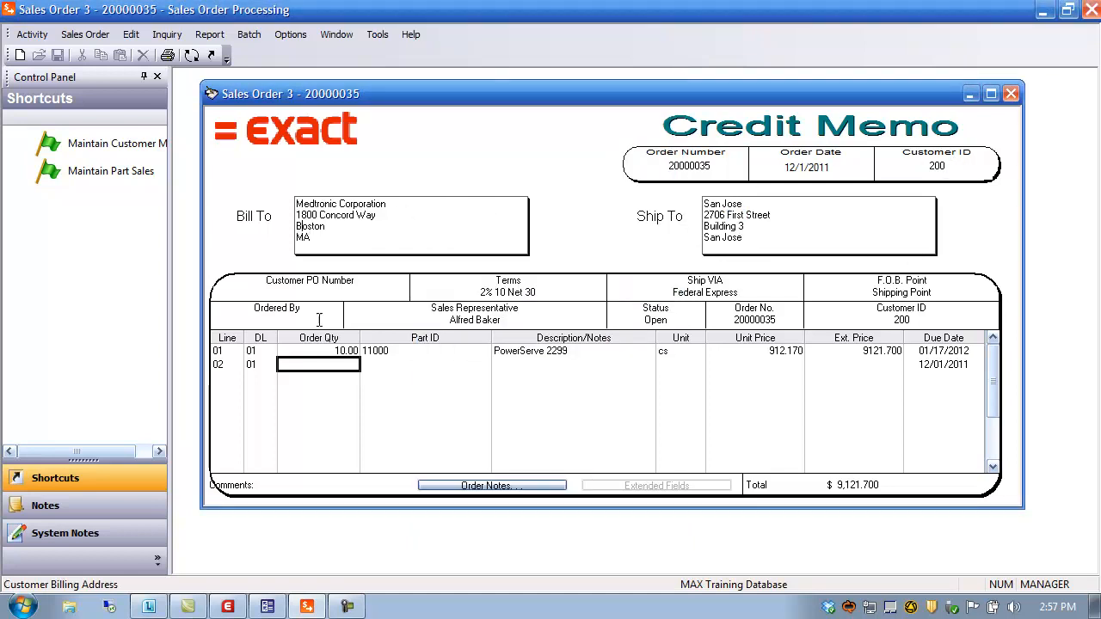
double_click(504, 291)
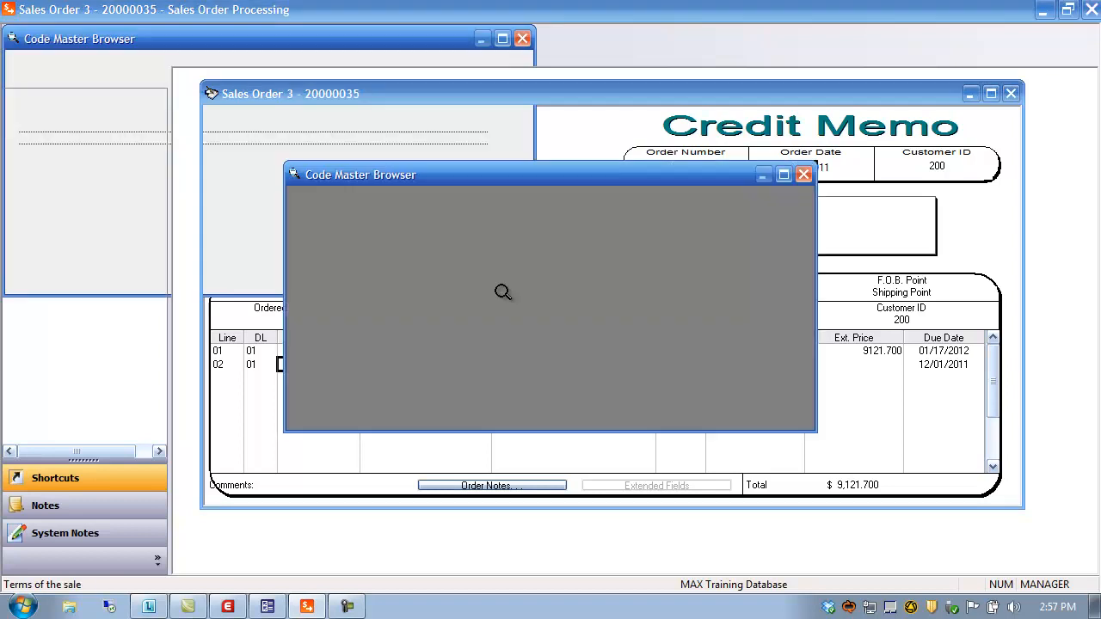
left_click(789, 175)
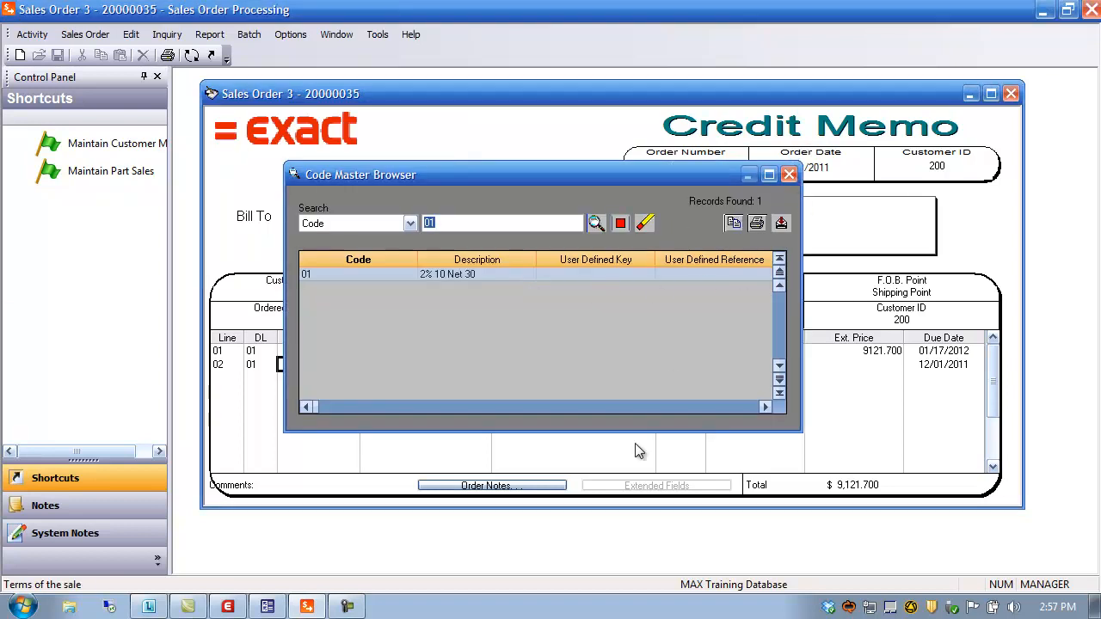
left_click(391, 361)
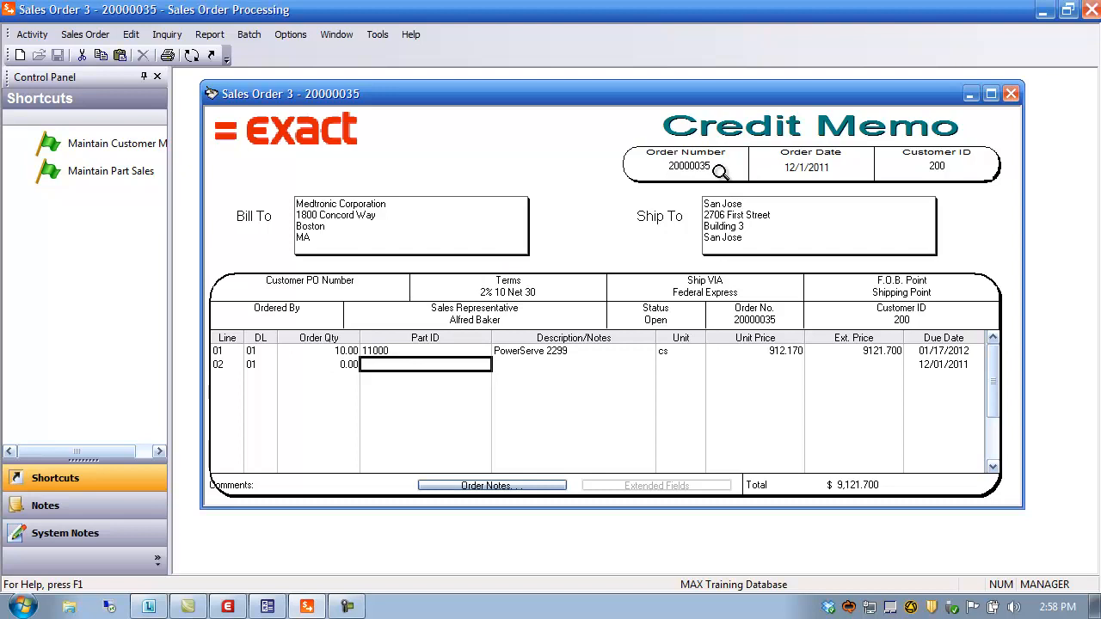
Step: Enter a ship quantity of 10 on line 01 and save, bringing the invoice total to $8,989.435
left_click(193, 57)
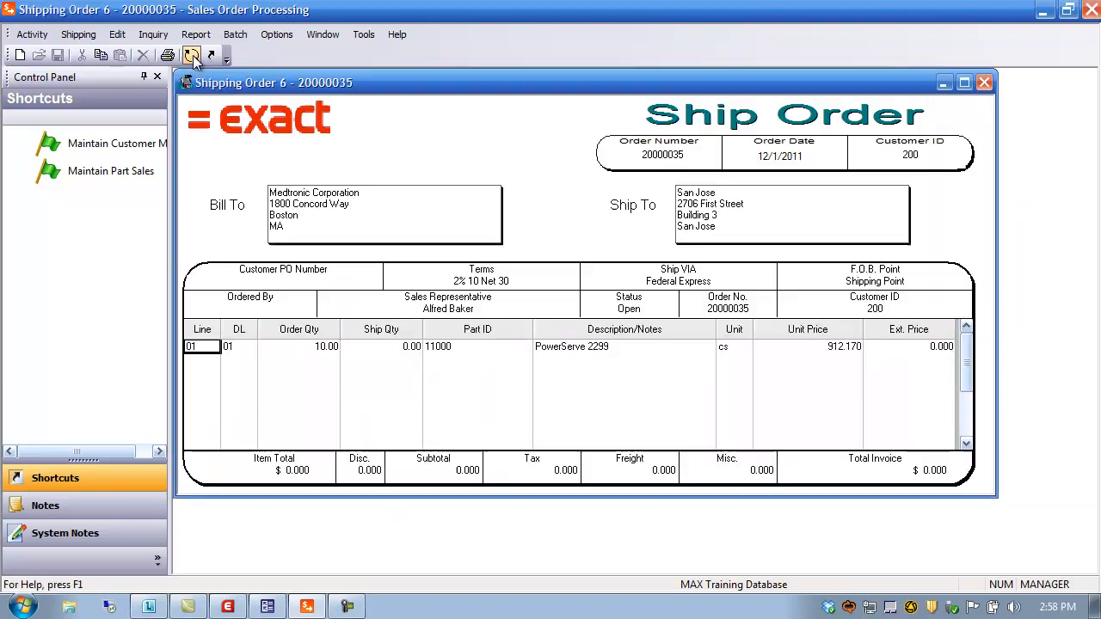
left_click(385, 346)
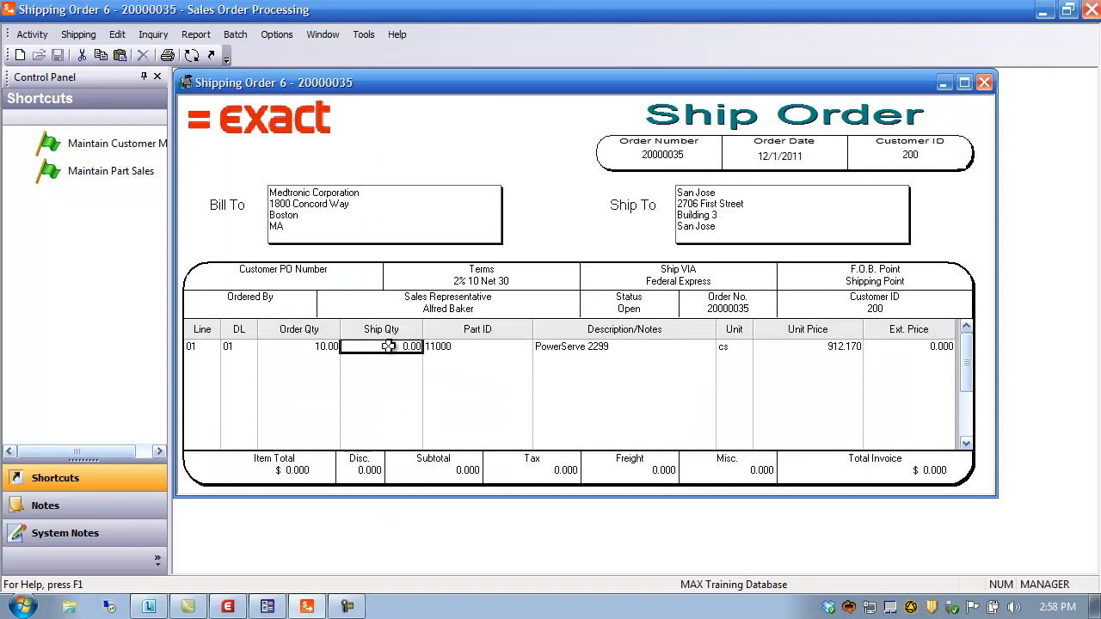
type("10")
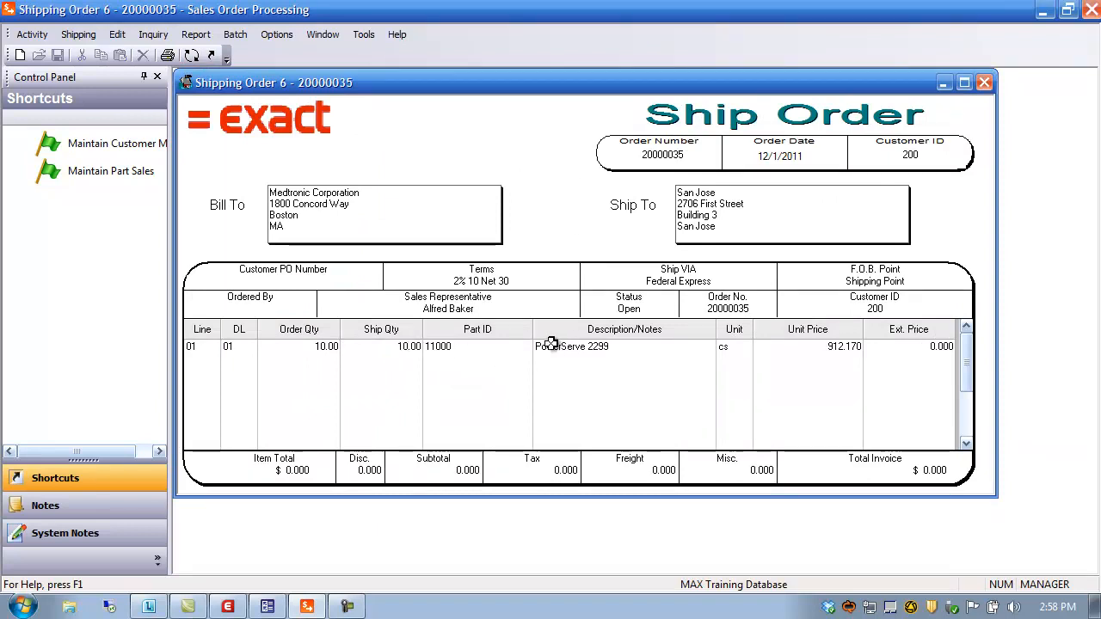
key("Tab")
key("Tab")
key("Tab")
key("Tab")
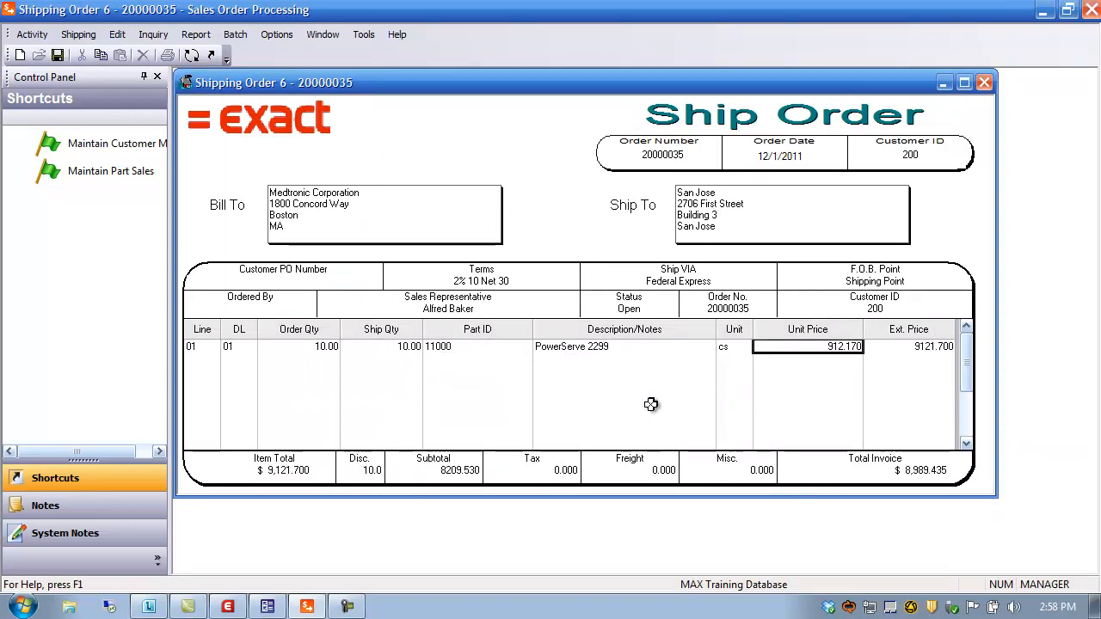
key("Tab")
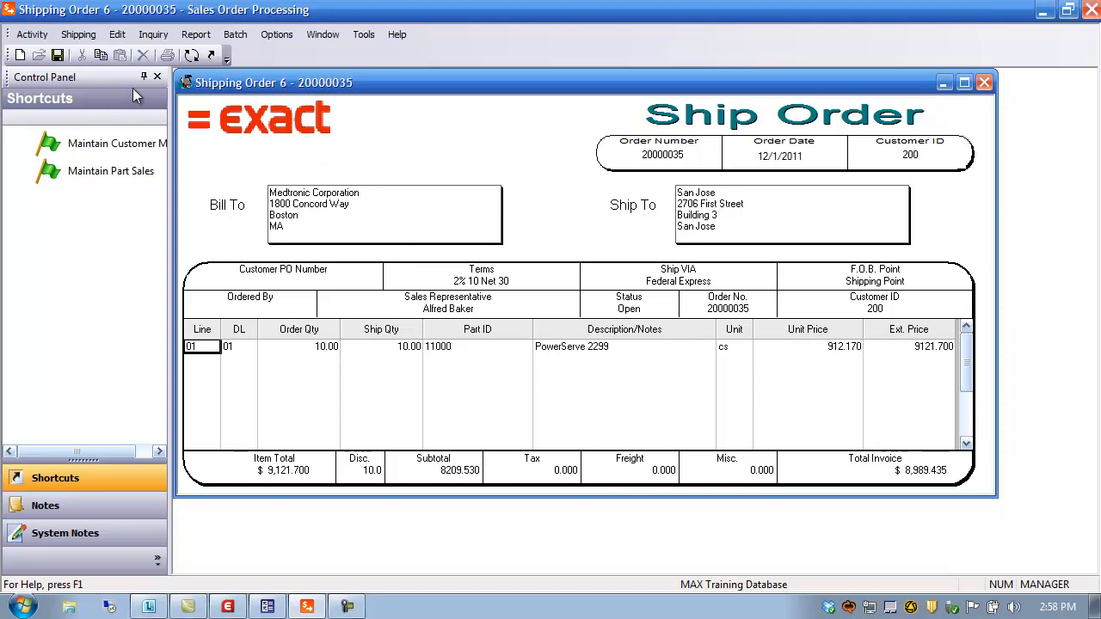
left_click(56, 56)
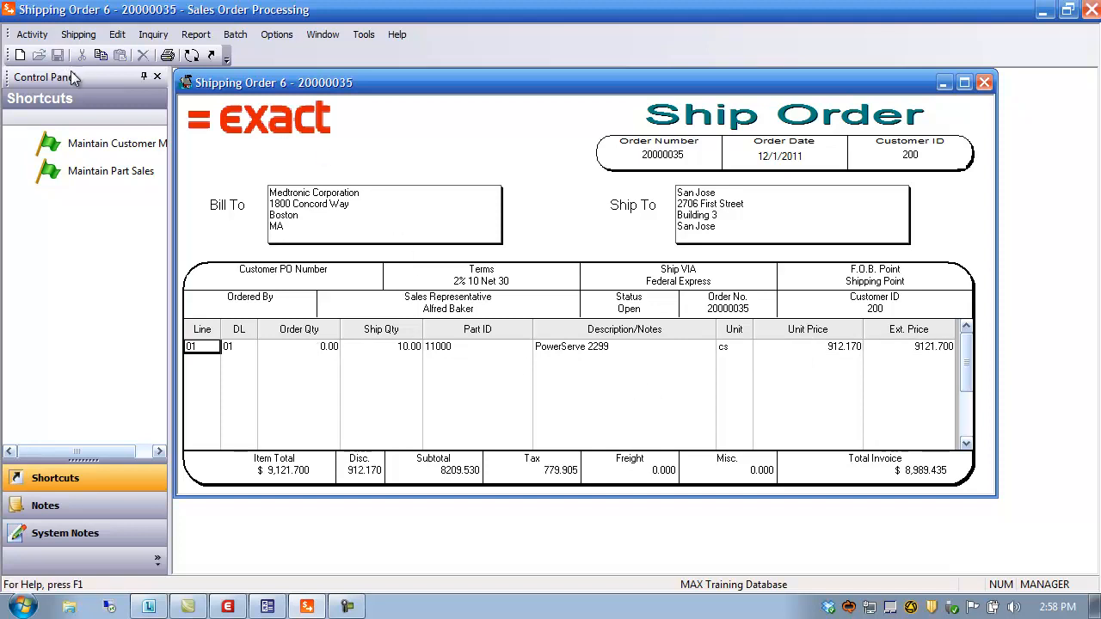
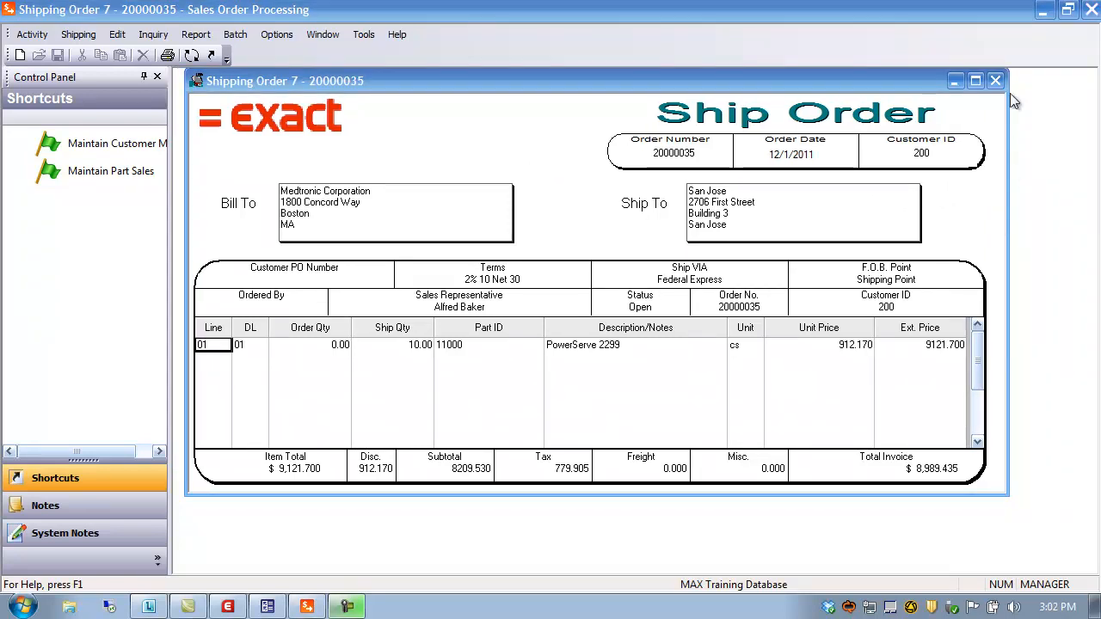
Step: Close shipped order 20000035 and open the Inquiry menu
left_click(995, 80)
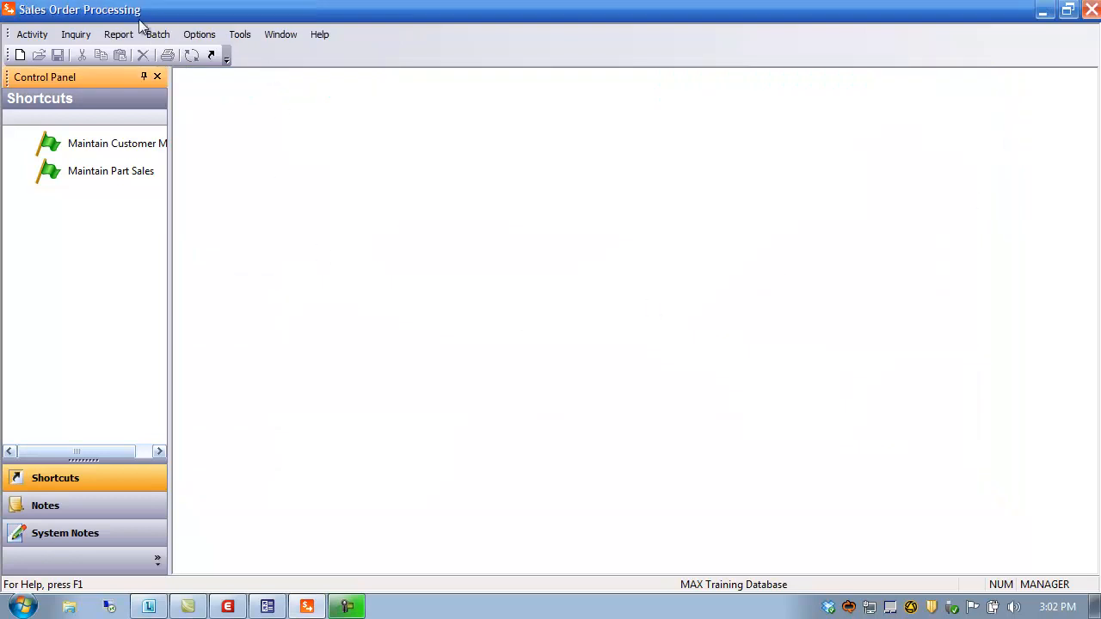
left_click(76, 34)
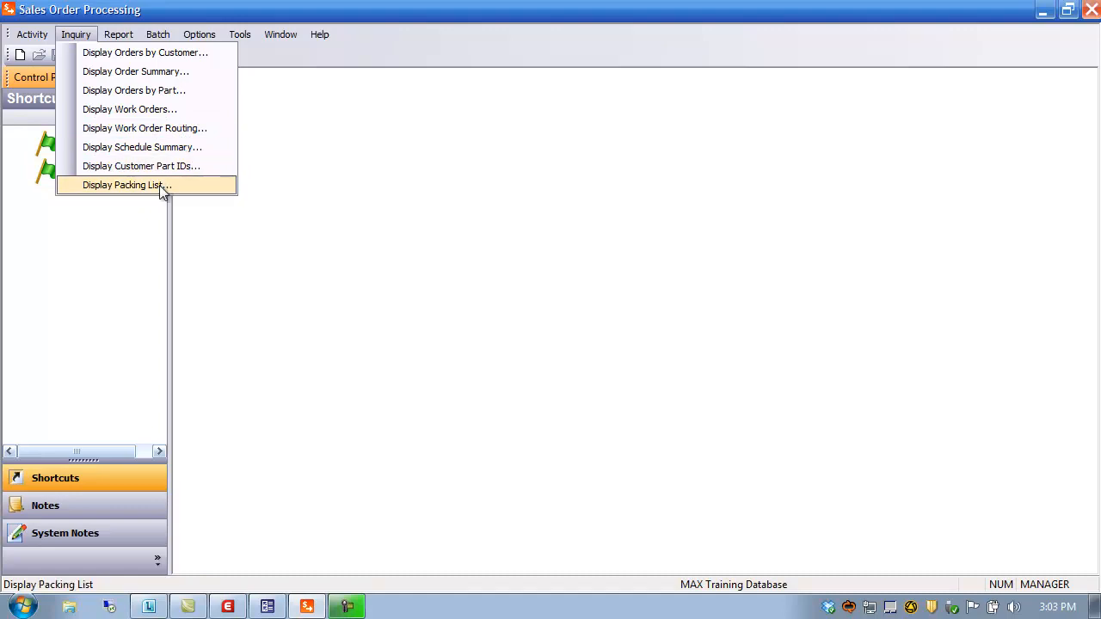
Step: List the open orders of customer 100 in the Display Orders by Customer inquiry
left_click(135, 53)
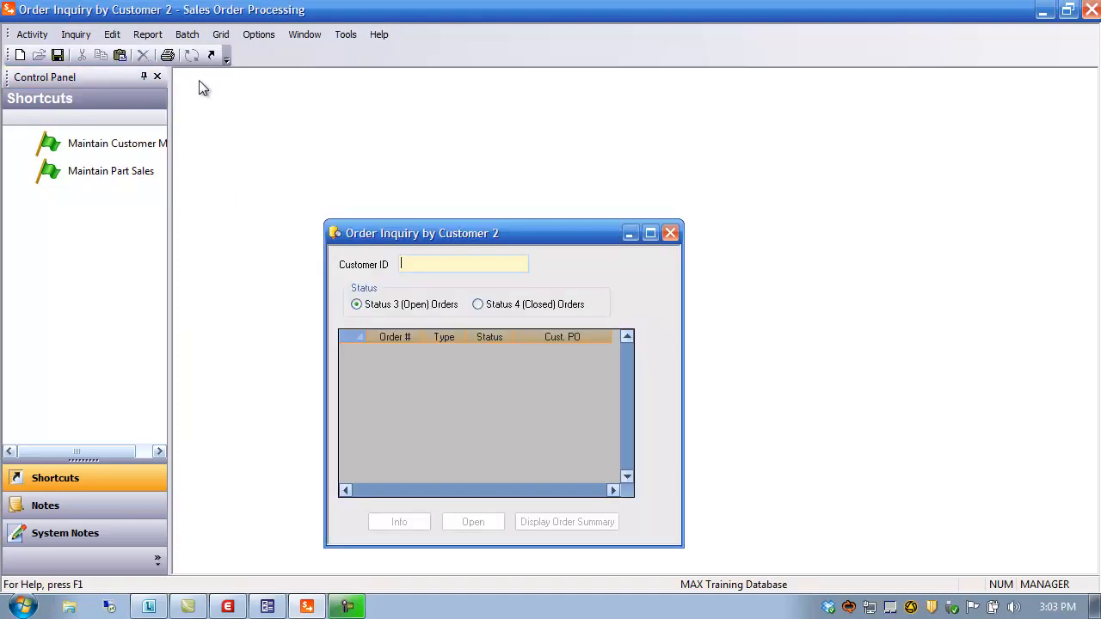
left_click_drag(470, 224, 373, 90)
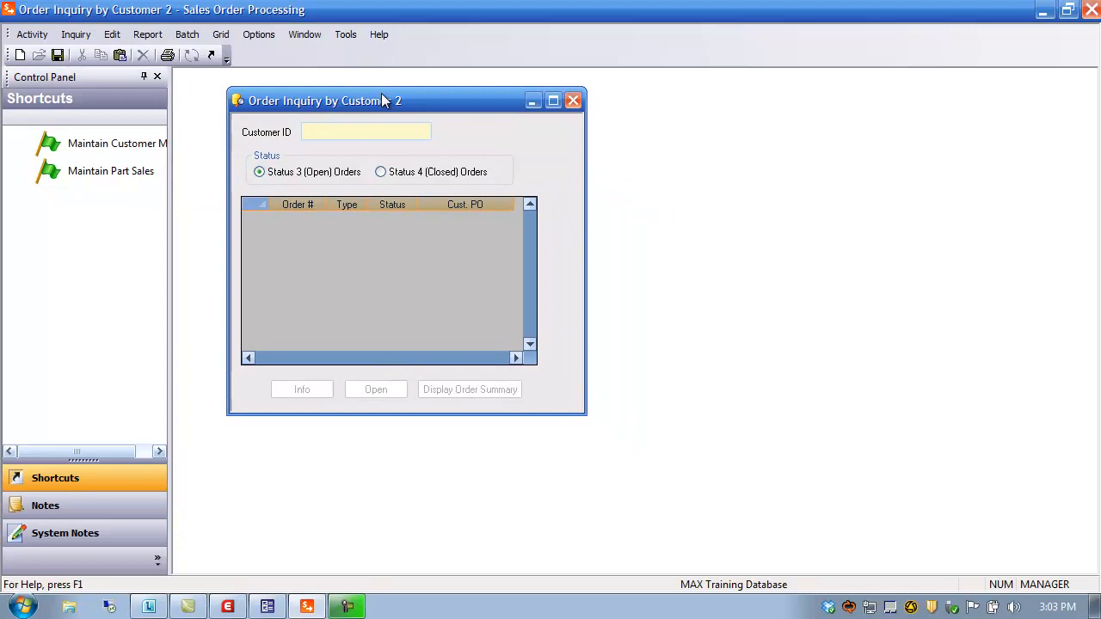
double_click(336, 129)
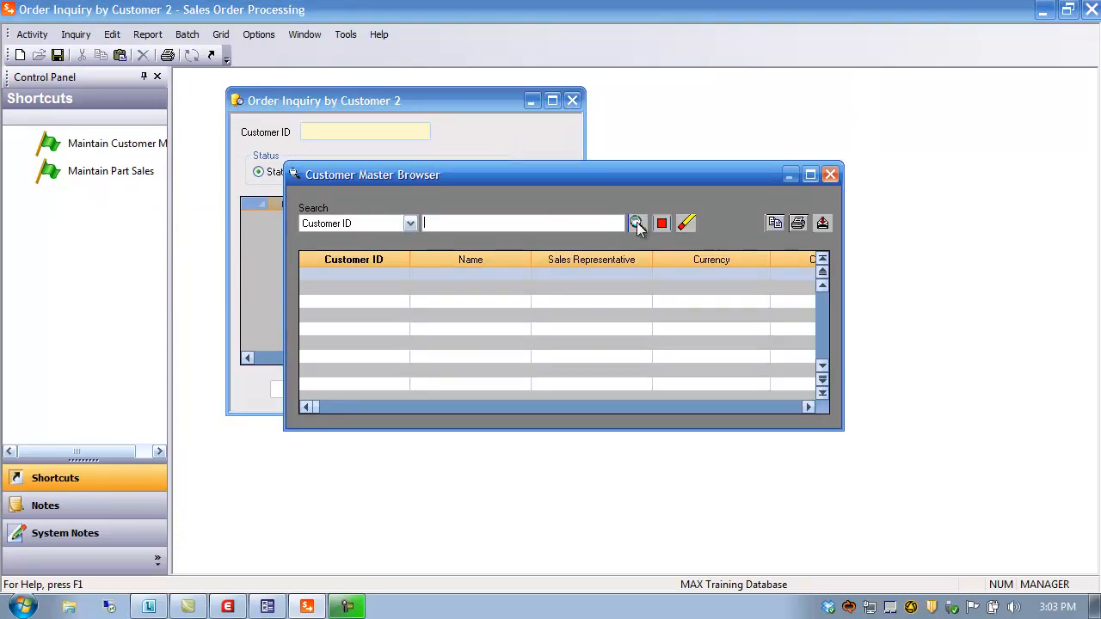
left_click(638, 222)
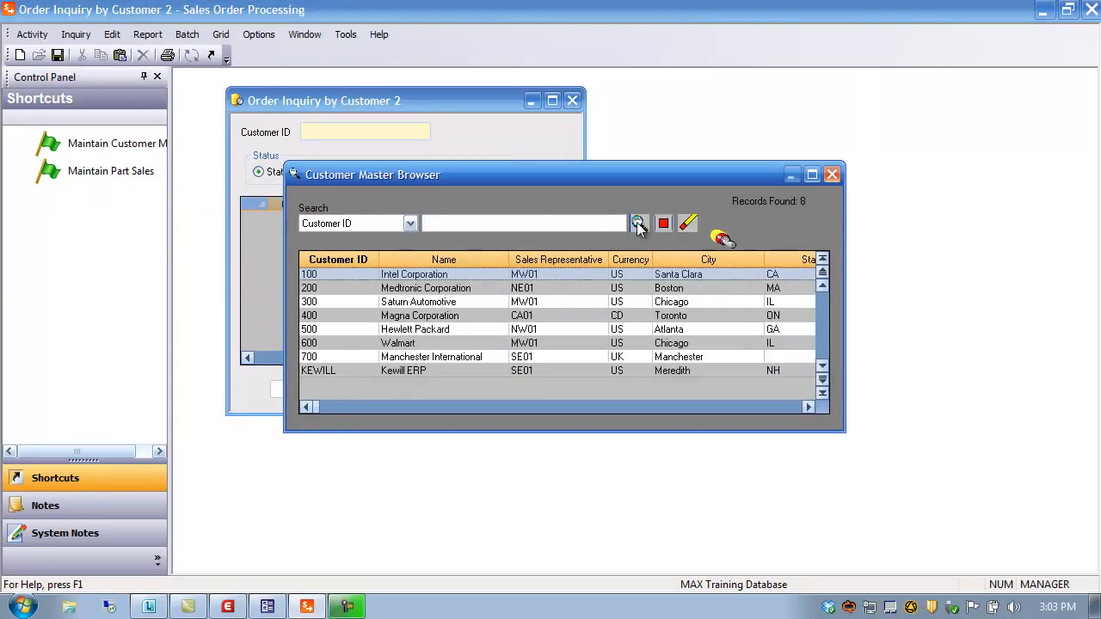
double_click(314, 275)
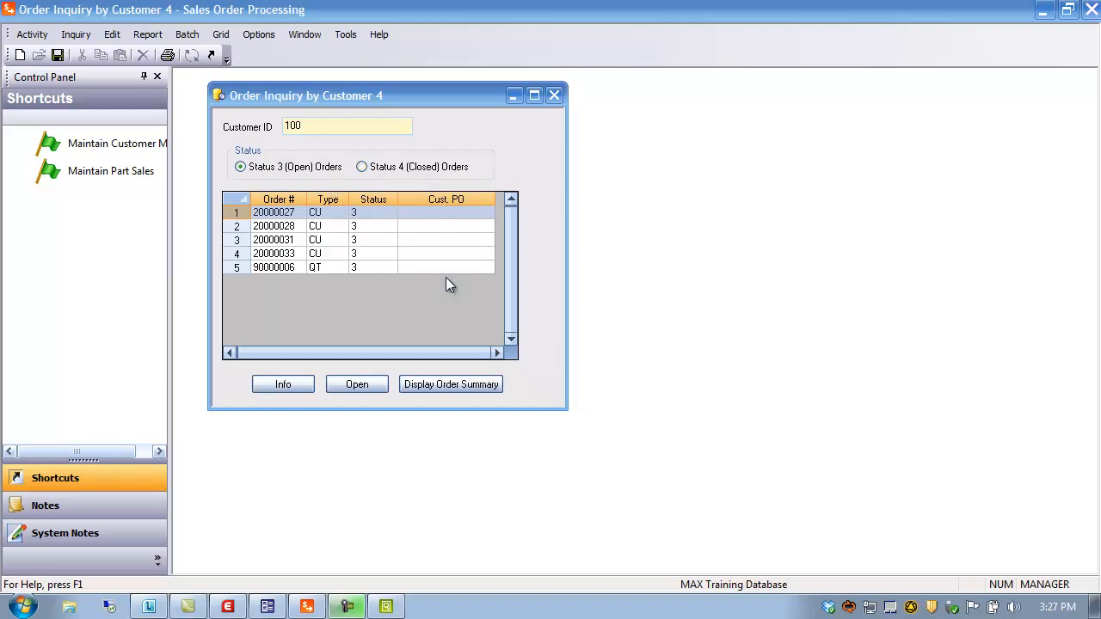
Step: Check order 20000027's dates and sales rep, then open order 20000033 ($64,608.50) and close it
left_click(287, 384)
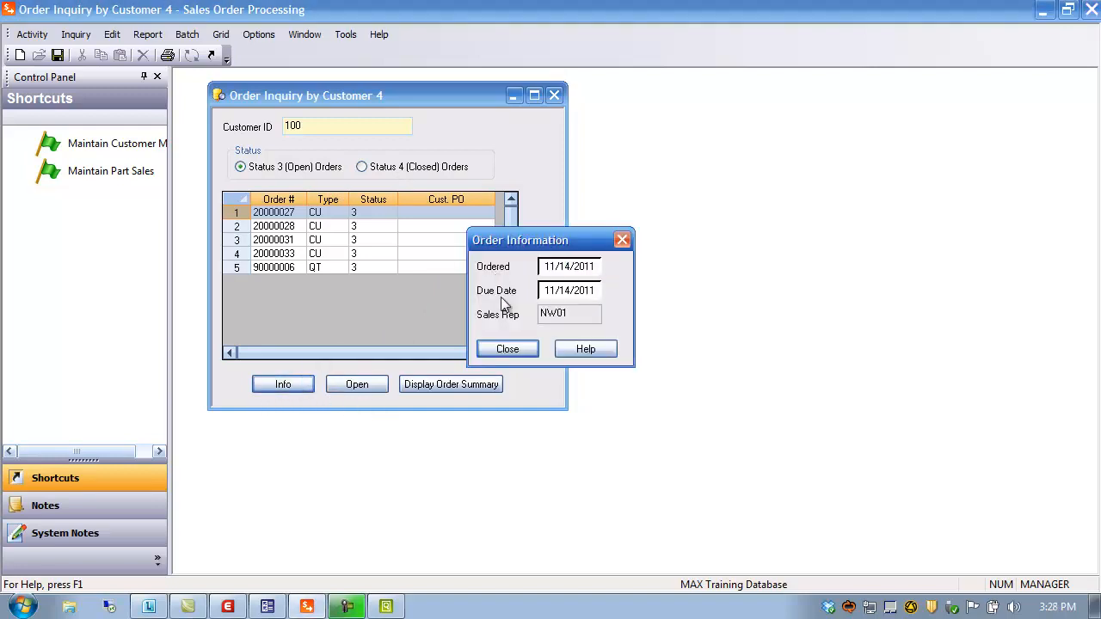
left_click(519, 349)
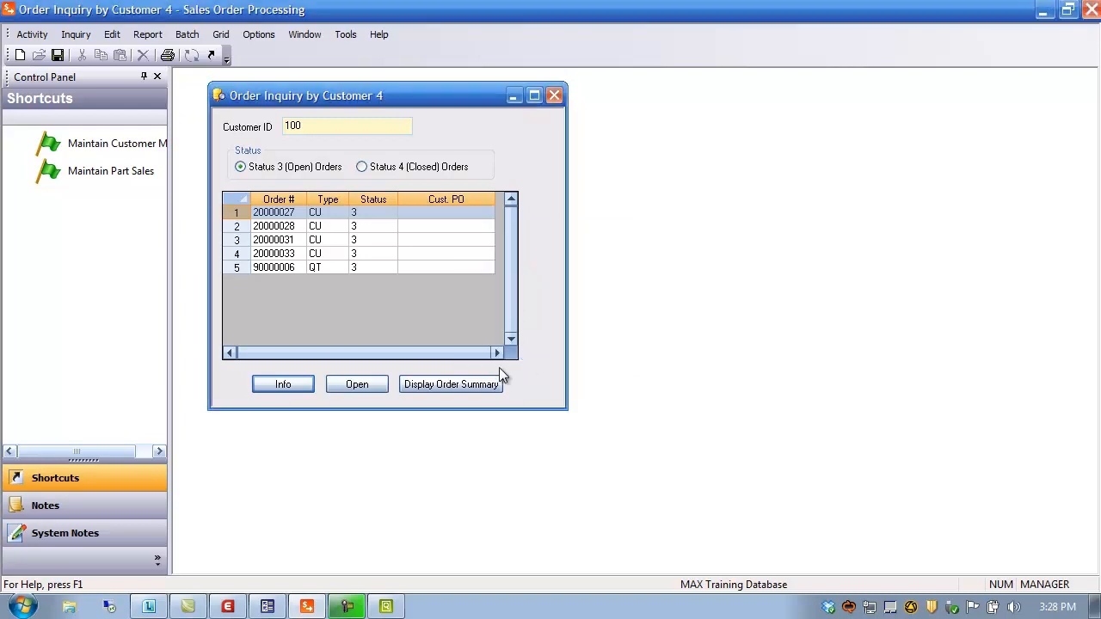
left_click(241, 254)
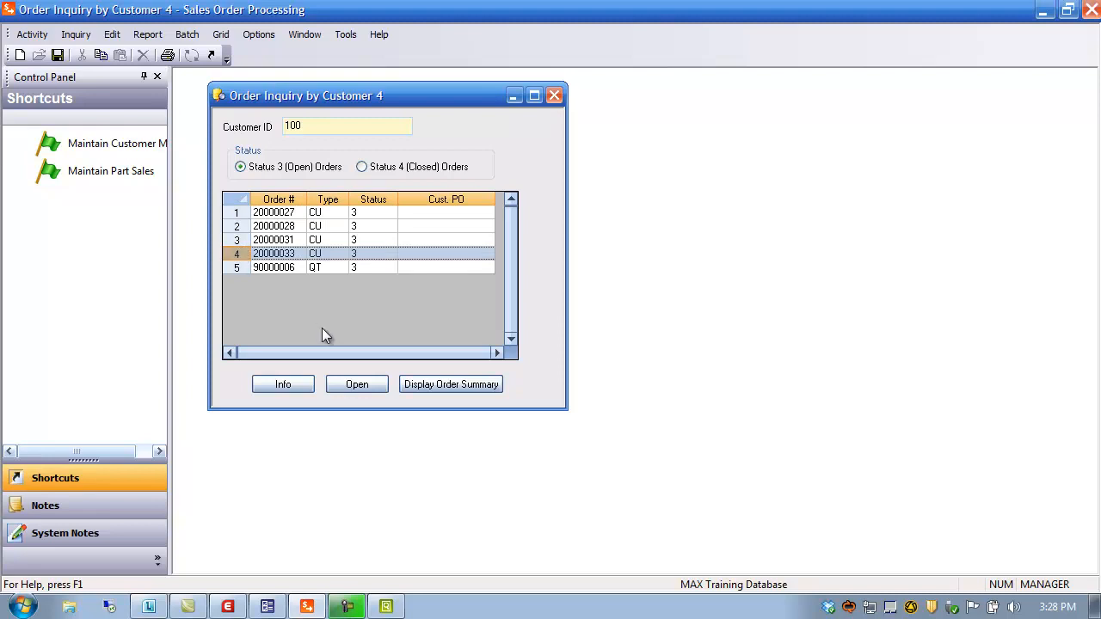
left_click(357, 384)
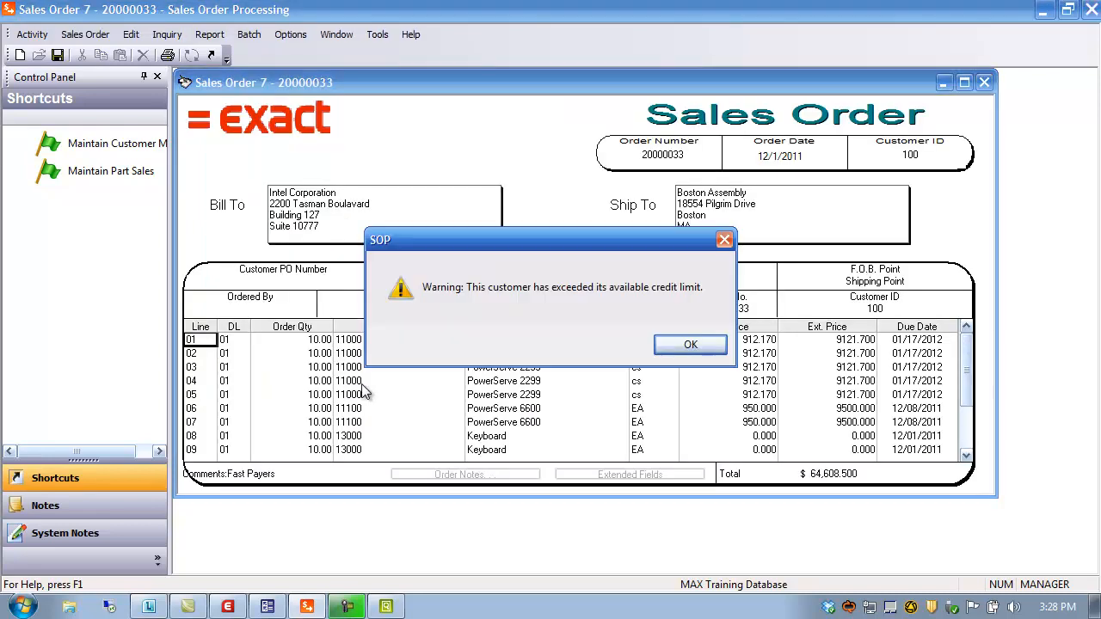
left_click(702, 344)
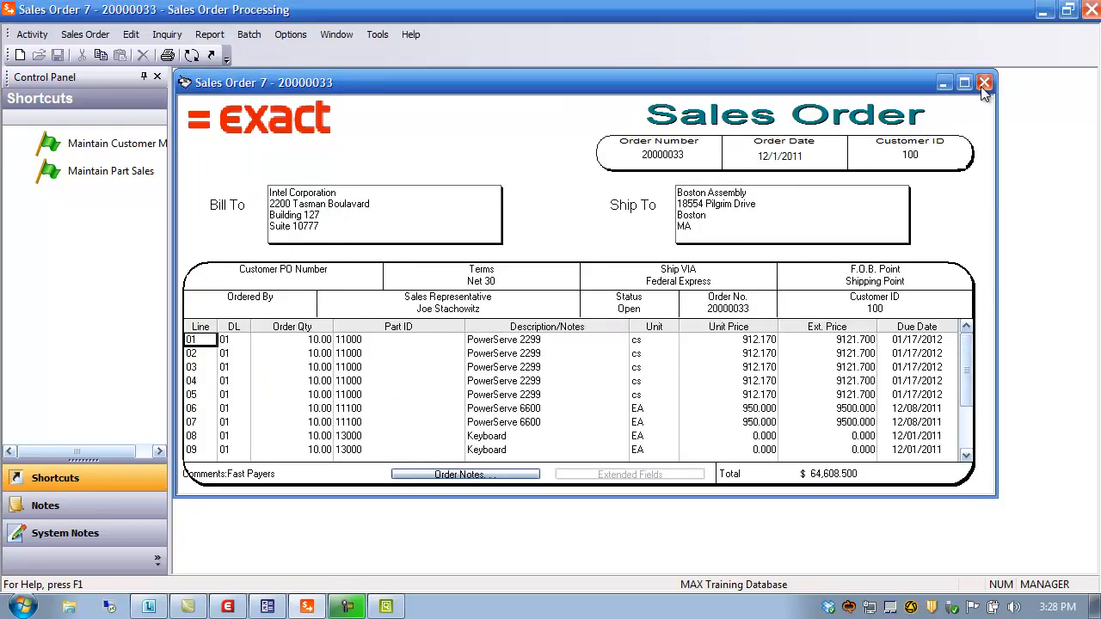
left_click(985, 83)
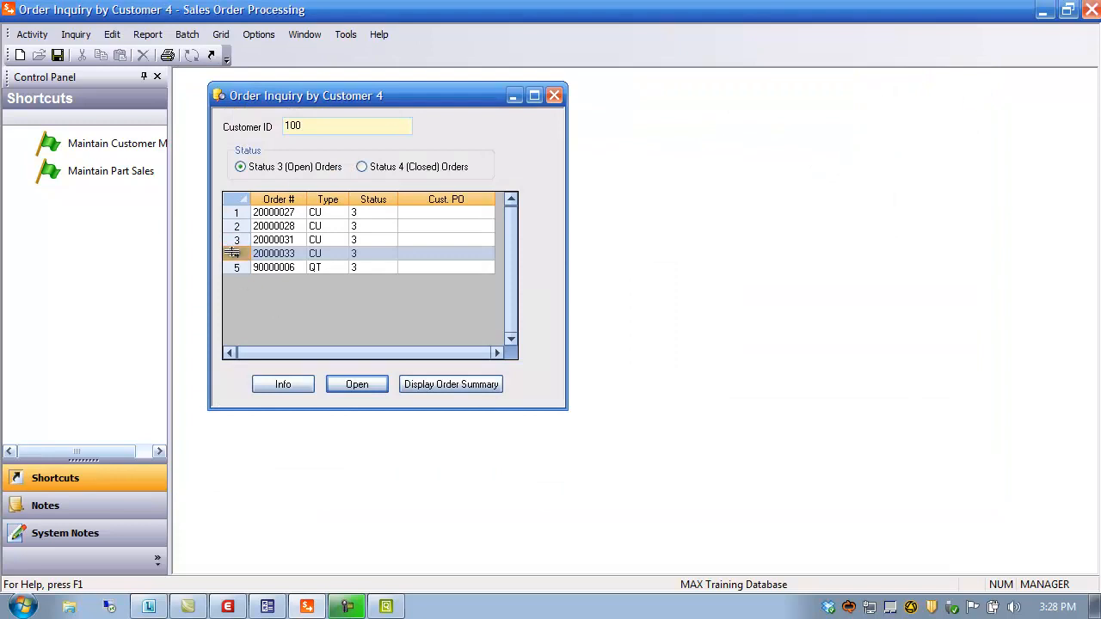
Step: Show order 20000033's line summary and inspect line 03's ordered, backordered and shipped quantities
left_click(449, 384)
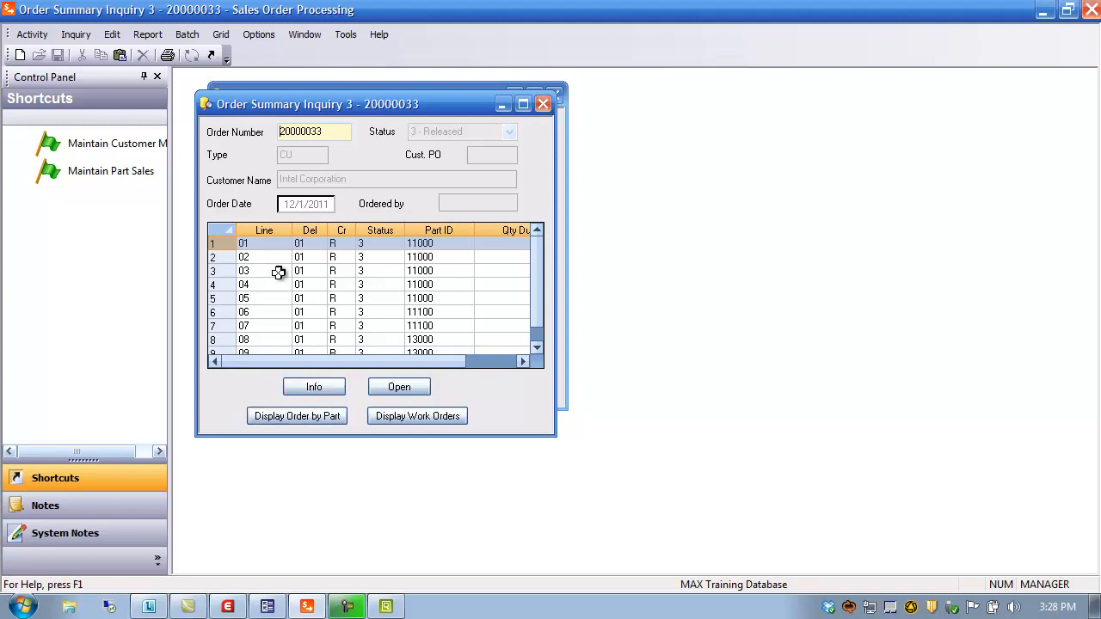
left_click(222, 273)
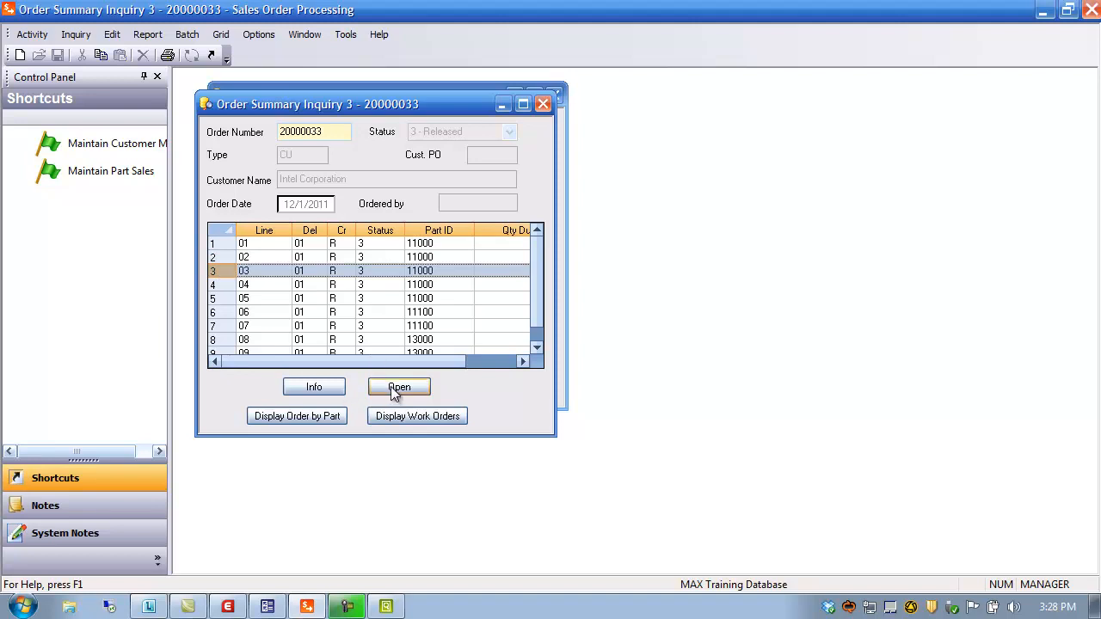
left_click(310, 389)
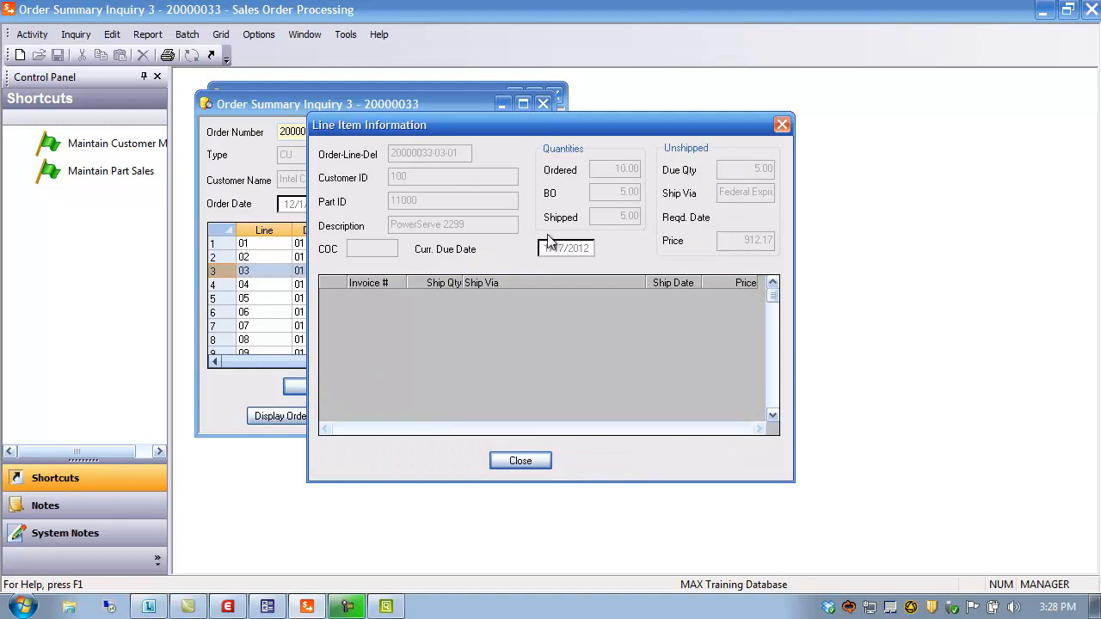
left_click(783, 126)
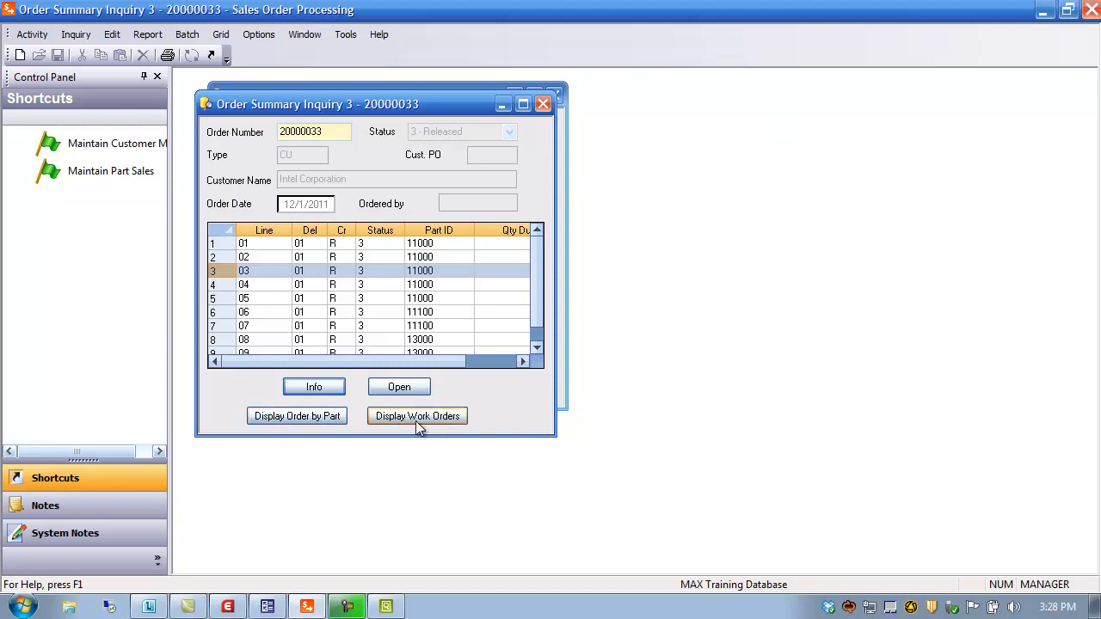
left_click(77, 34)
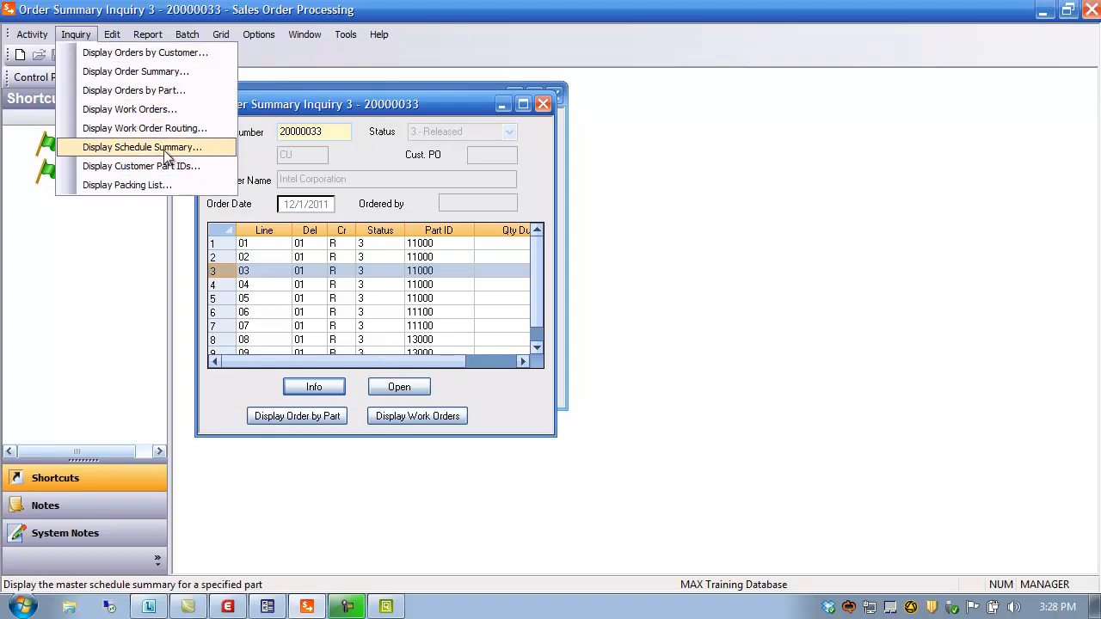
left_click(422, 104)
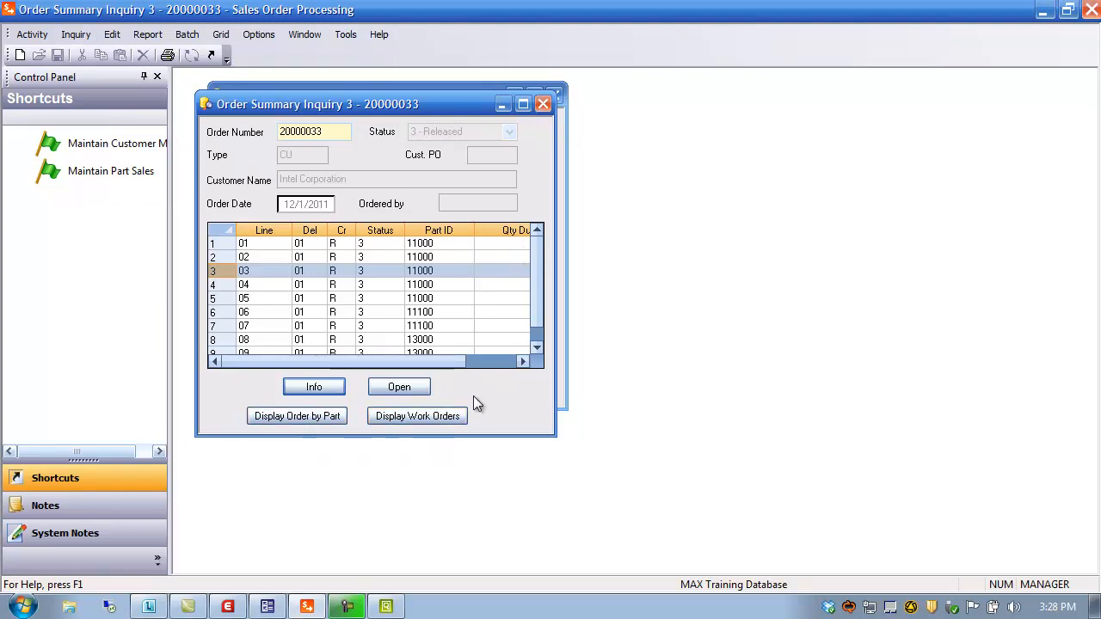
left_click(296, 418)
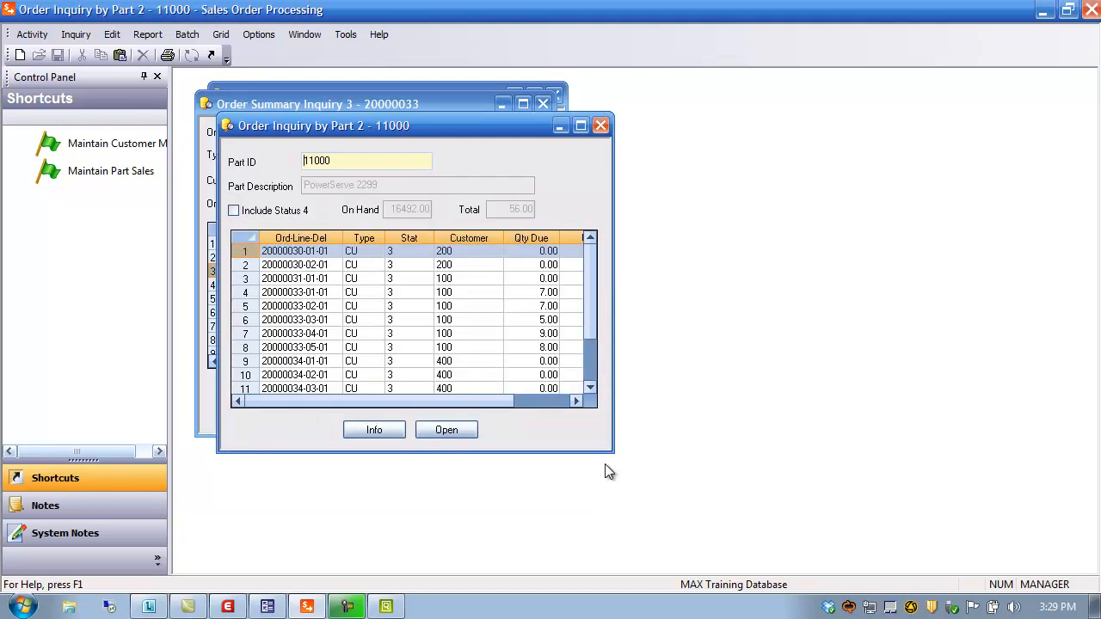
left_click(580, 127)
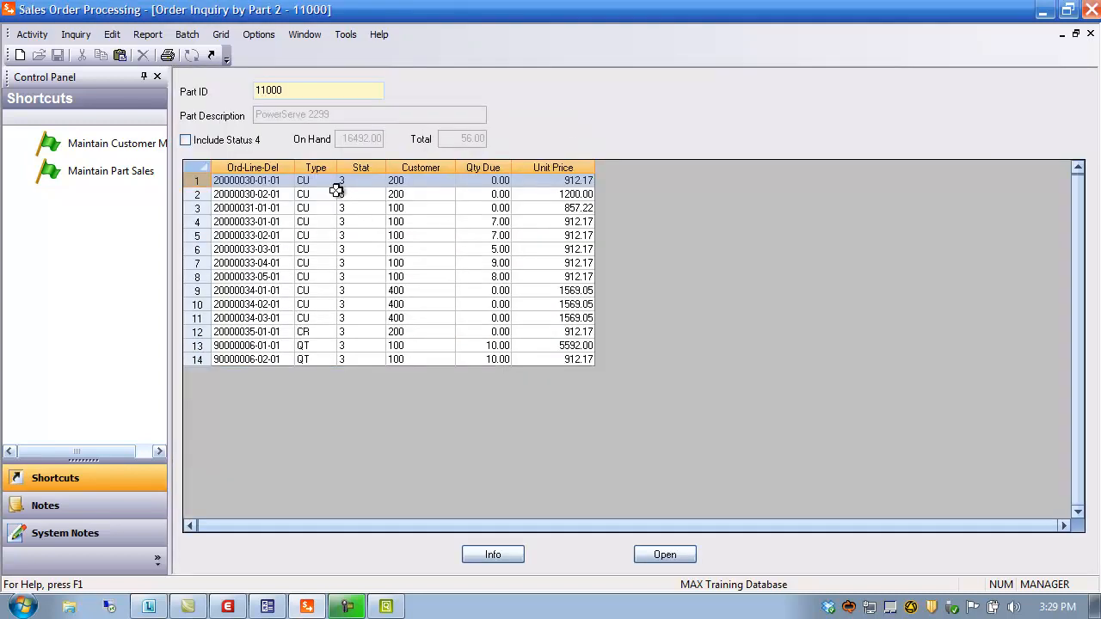
left_click(360, 167)
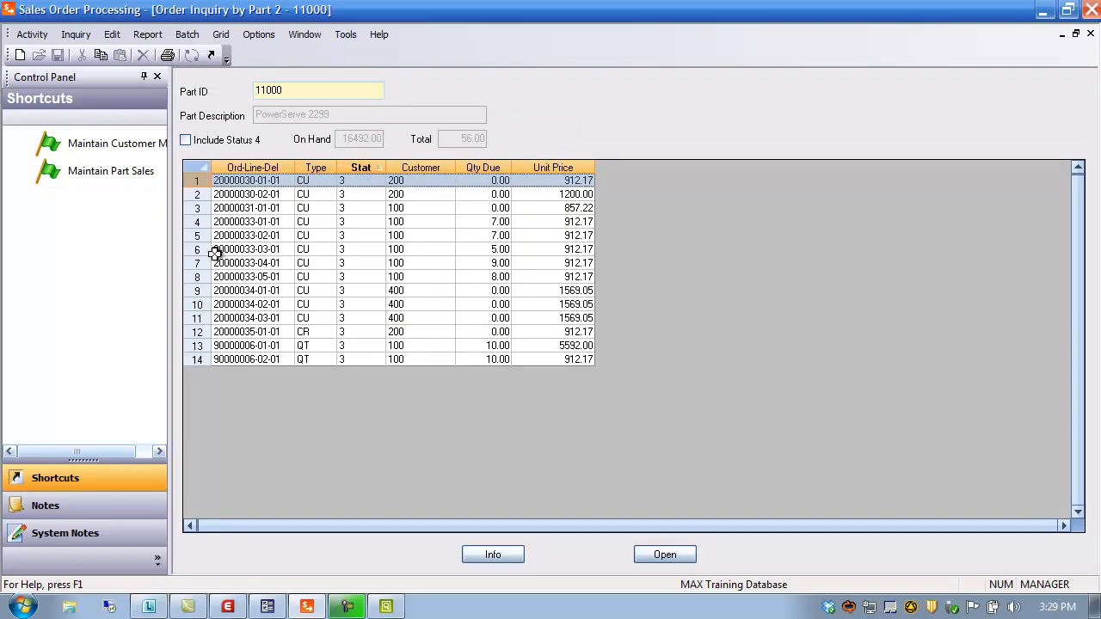
left_click(195, 277)
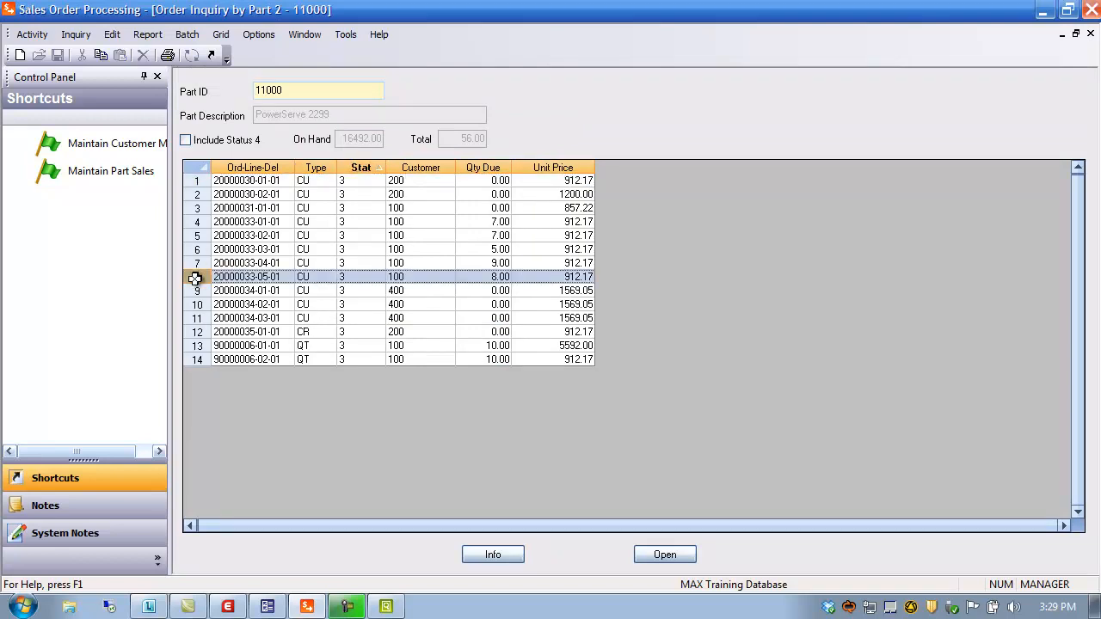
left_click(497, 556)
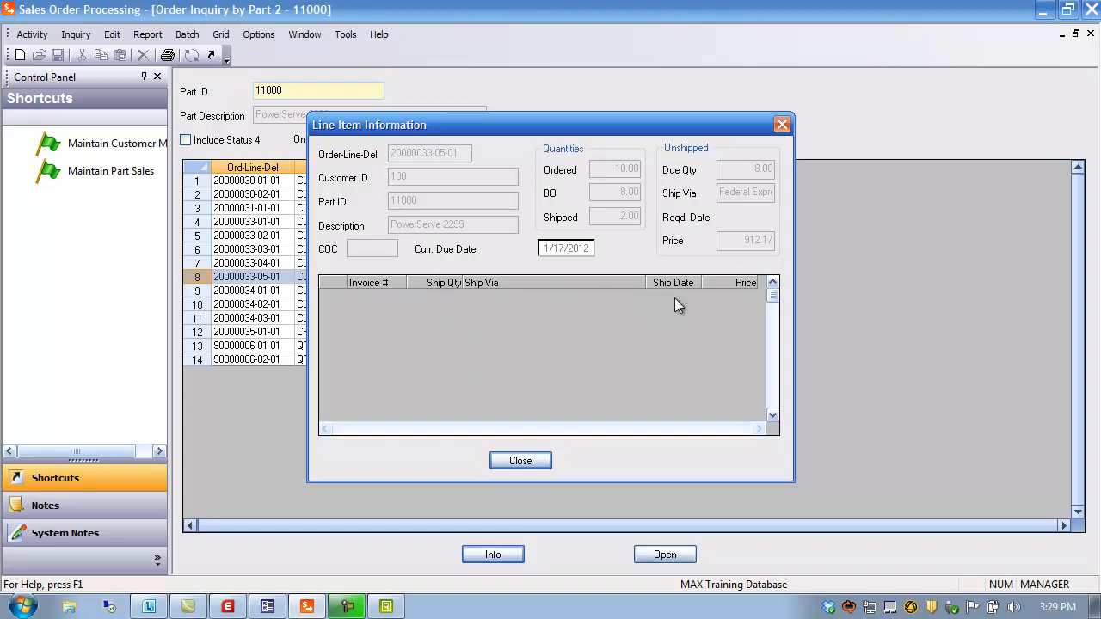
left_click(530, 460)
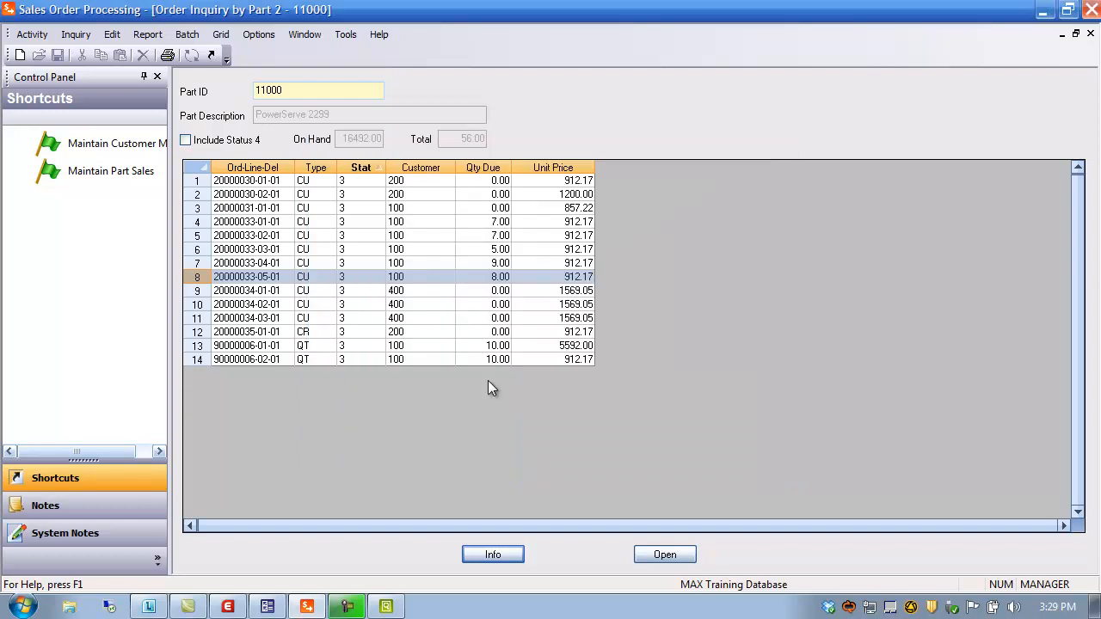
Step: Open sales order 20000033 from that line, then close it and all three inquiry windows
left_click(198, 276)
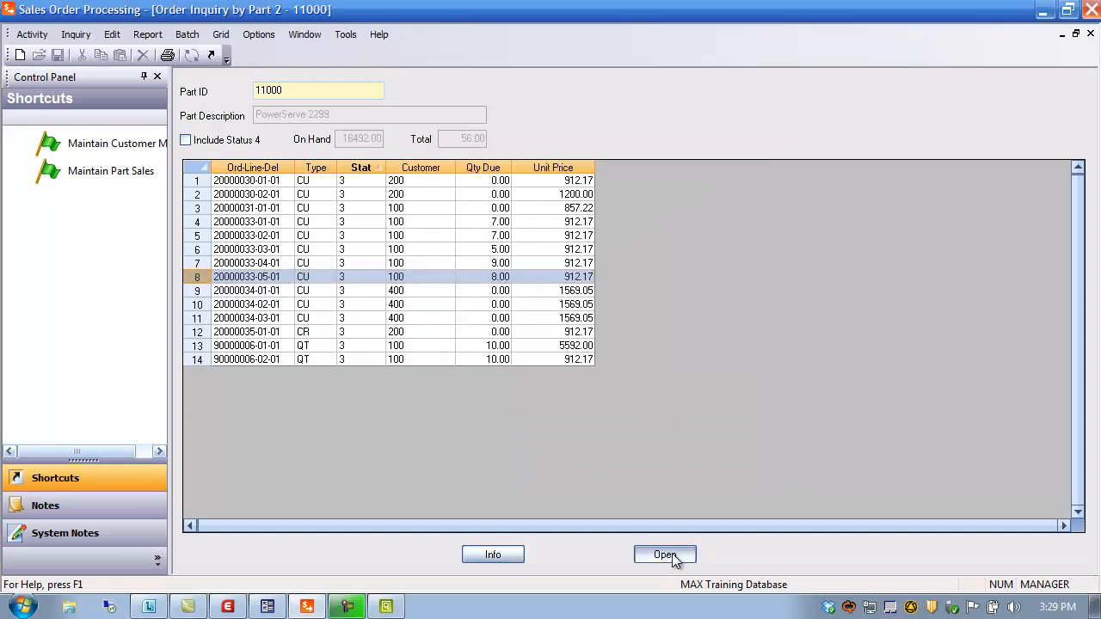
left_click(670, 557)
left_click(692, 345)
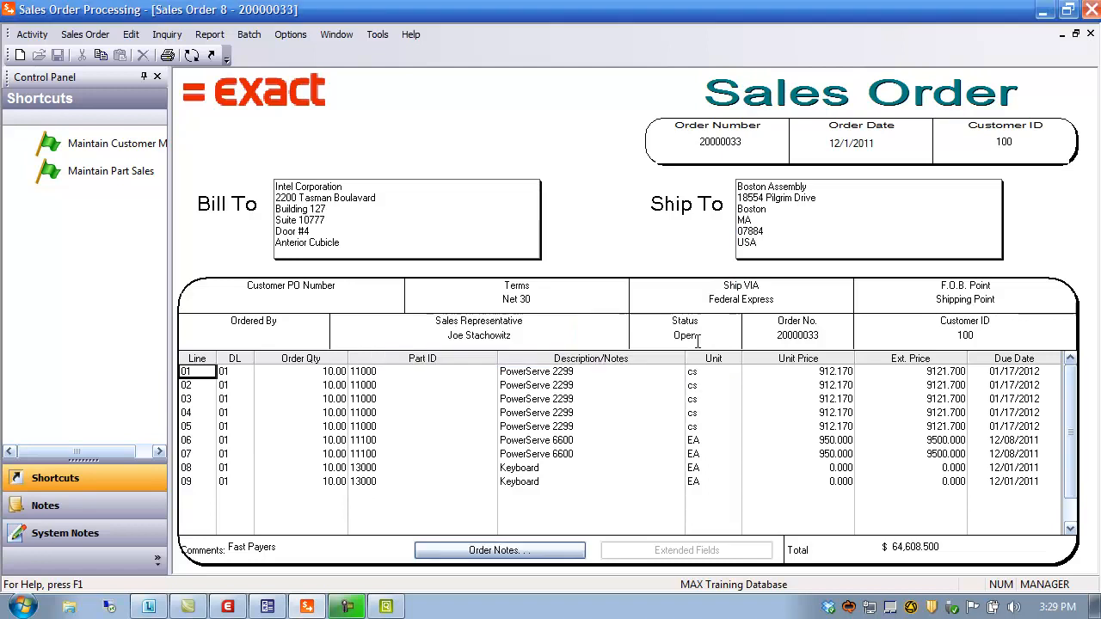
left_click(1090, 37)
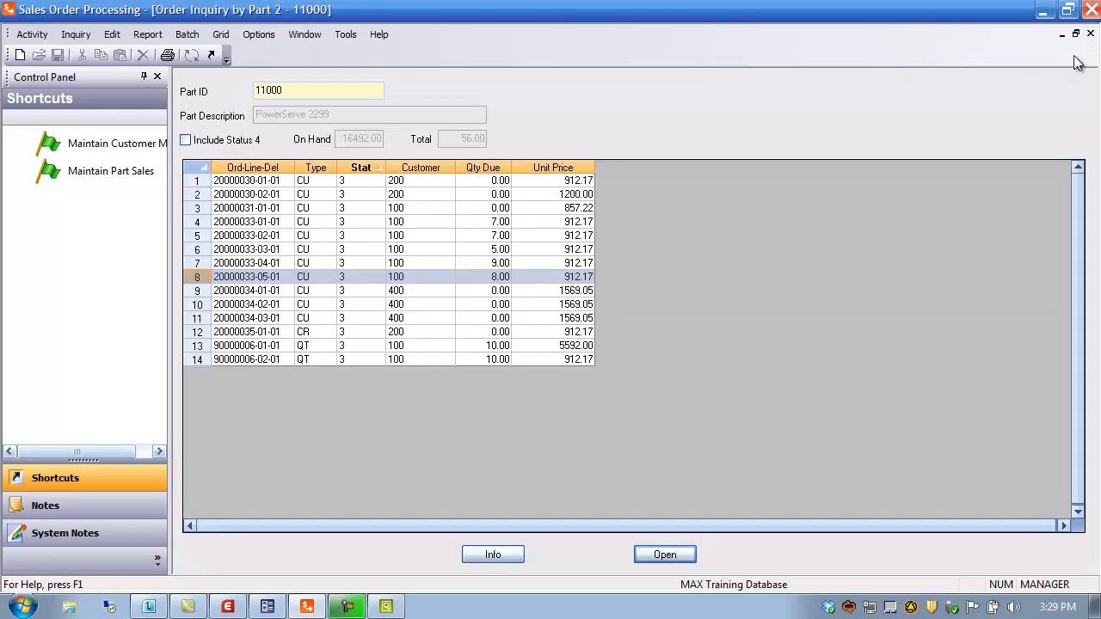
left_click(1090, 33)
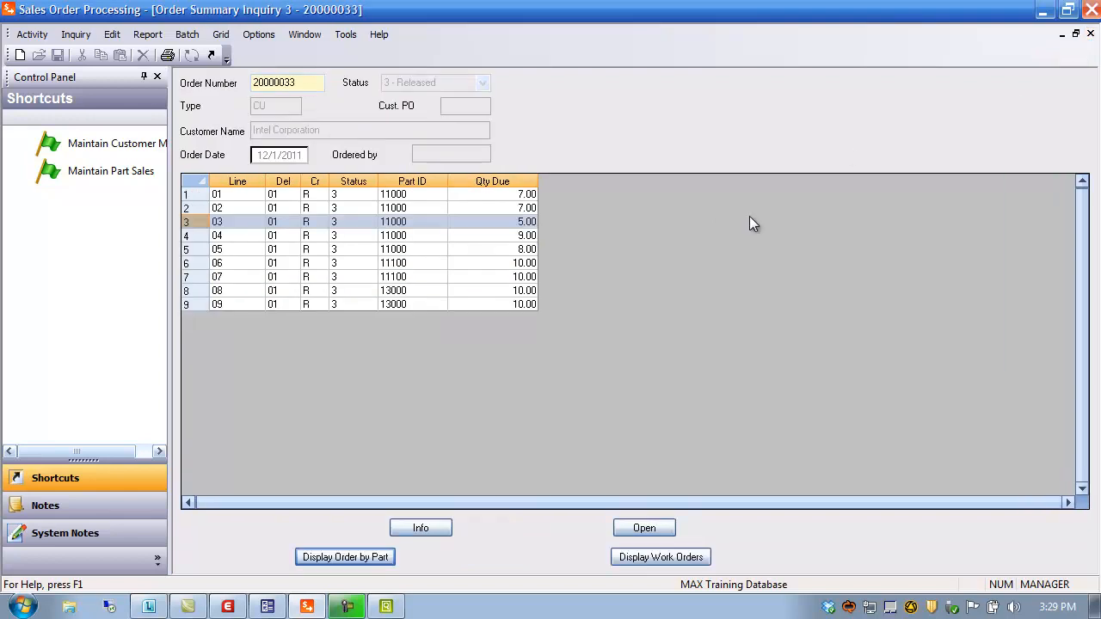
left_click(1090, 33)
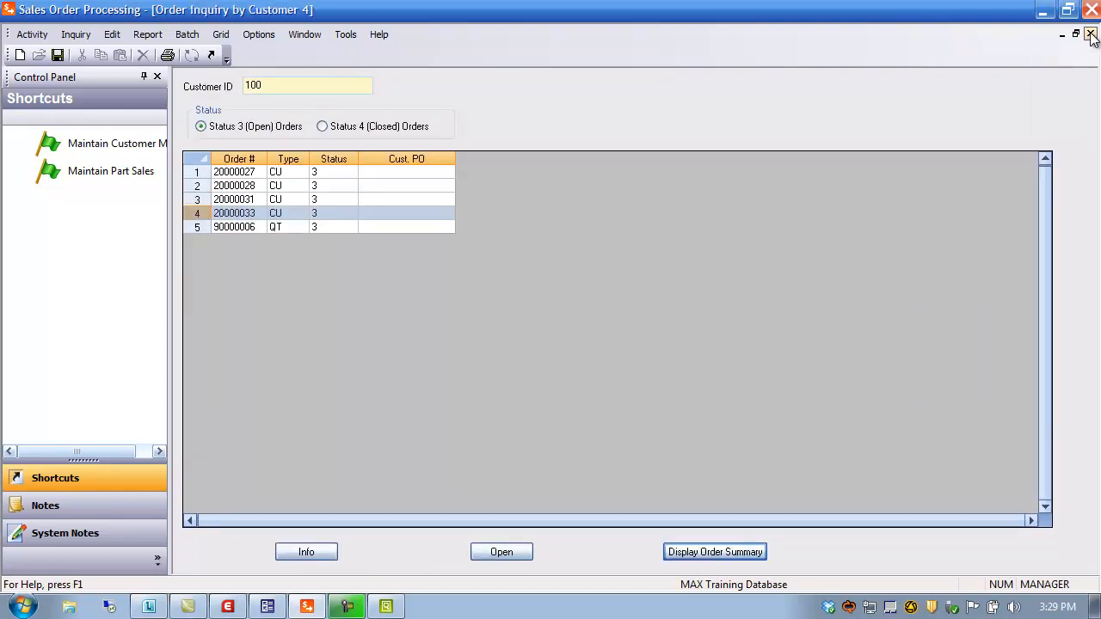
left_click(1090, 34)
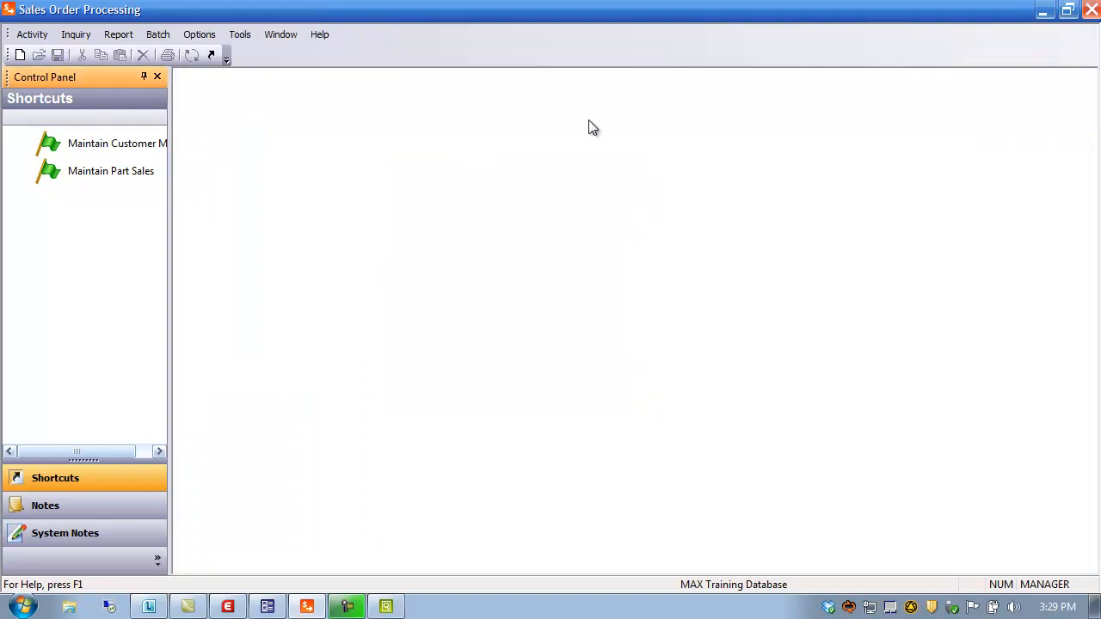
Step: Open the Schedule Summary for part 11100 and review its 10- and 100-unit discount tiers
left_click(73, 33)
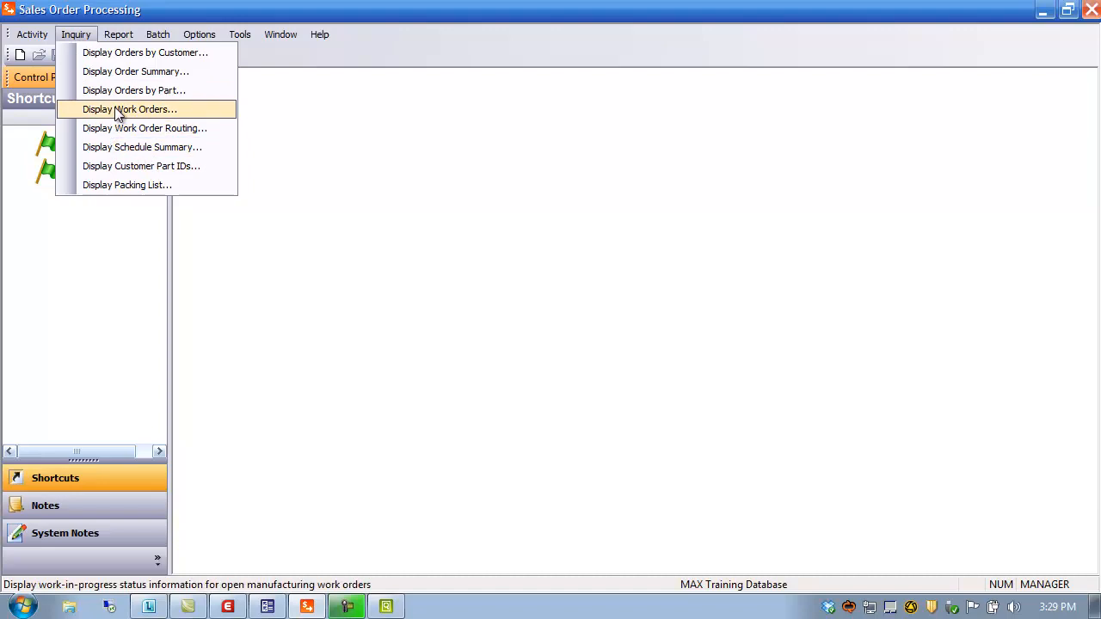
left_click(152, 153)
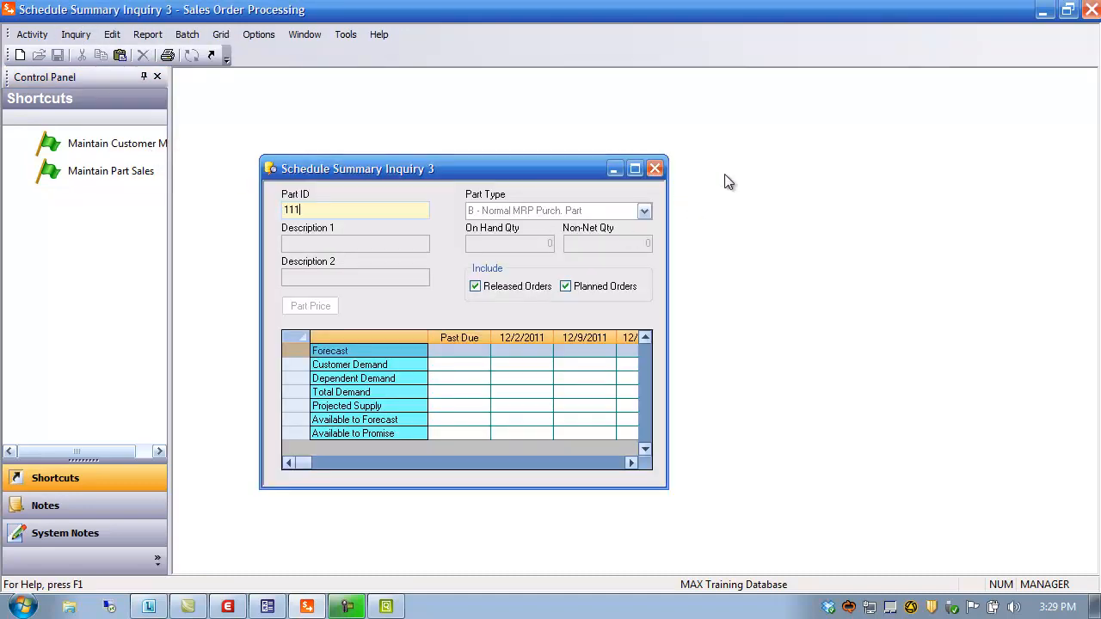
key("Return")
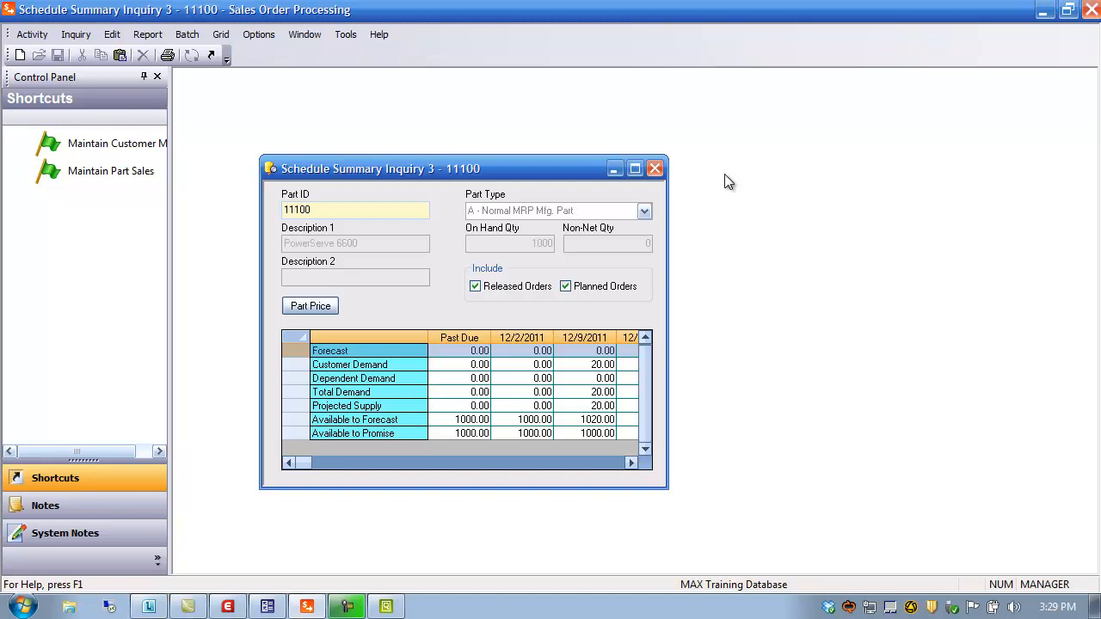
left_click(637, 169)
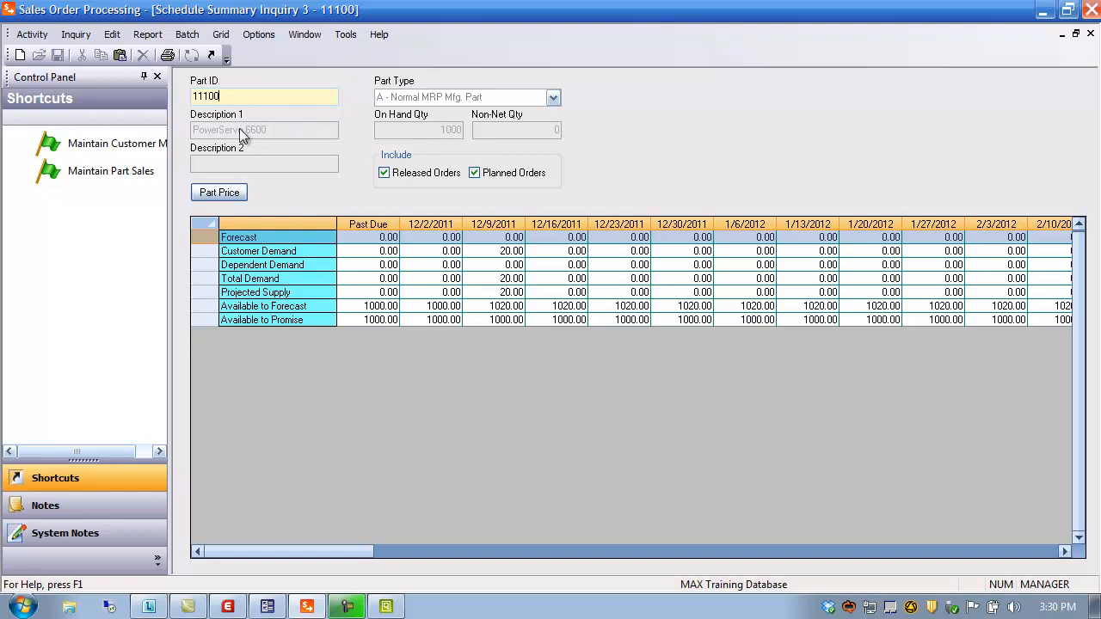
left_click(219, 193)
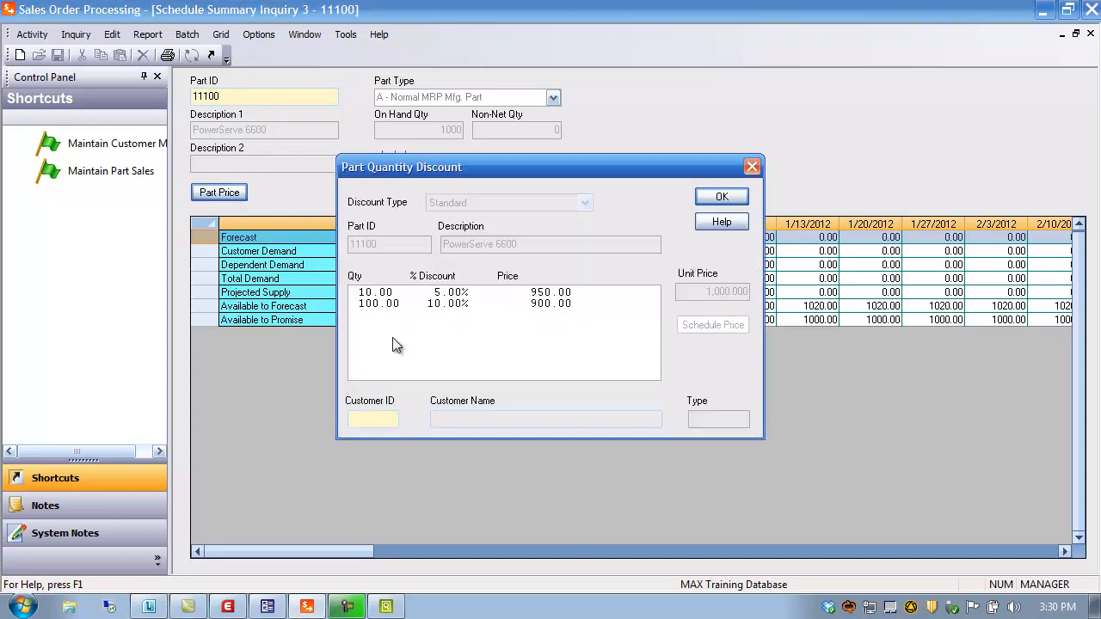
left_click(380, 293)
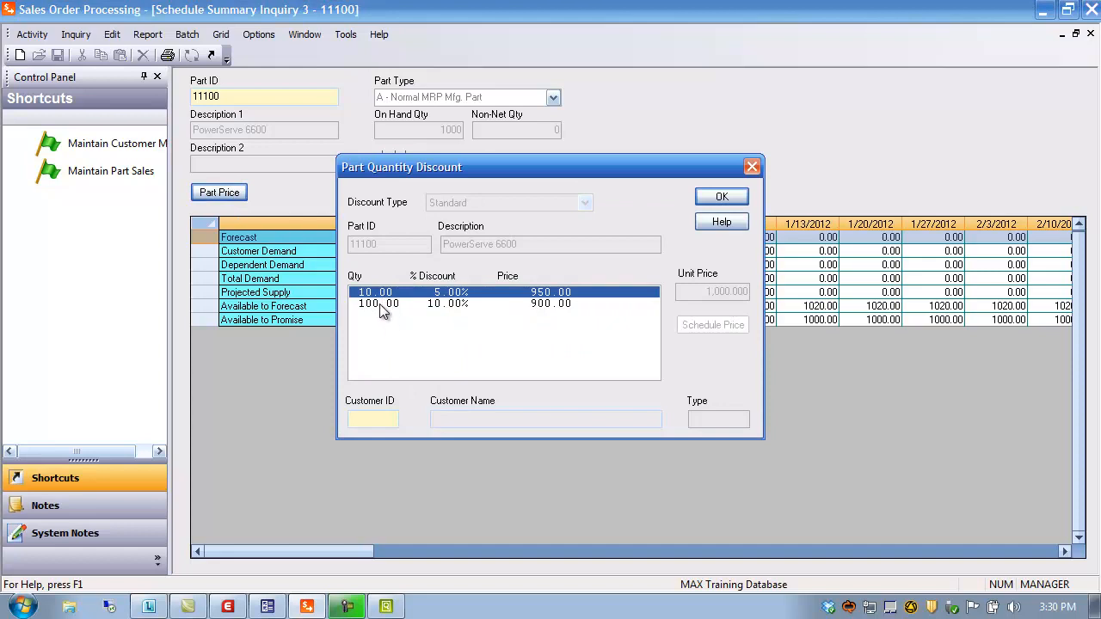
left_click(380, 306)
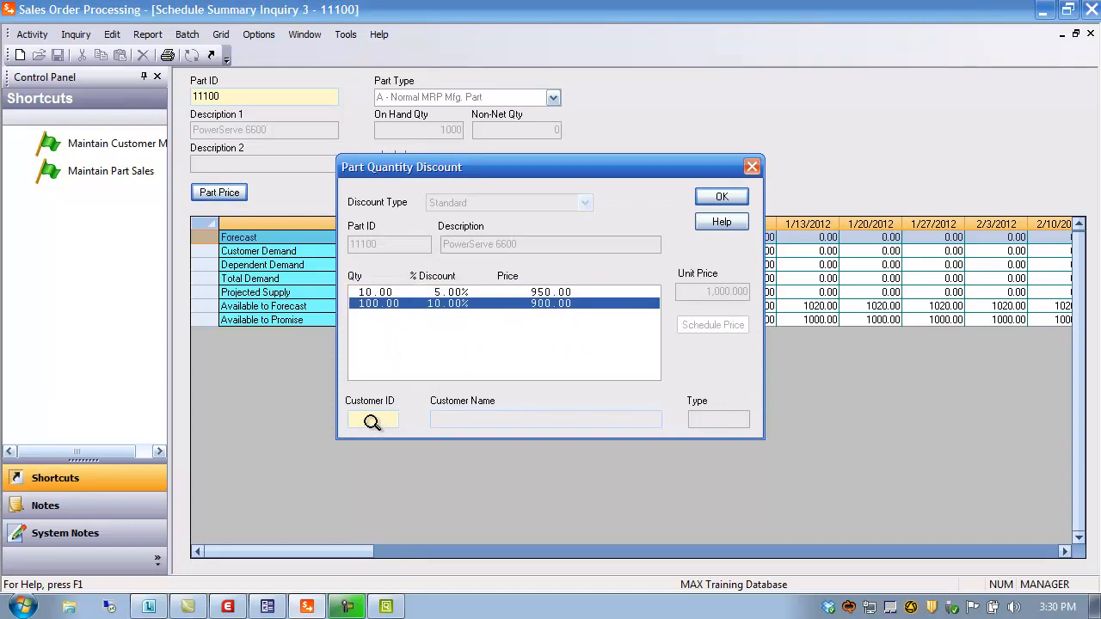
left_click(725, 197)
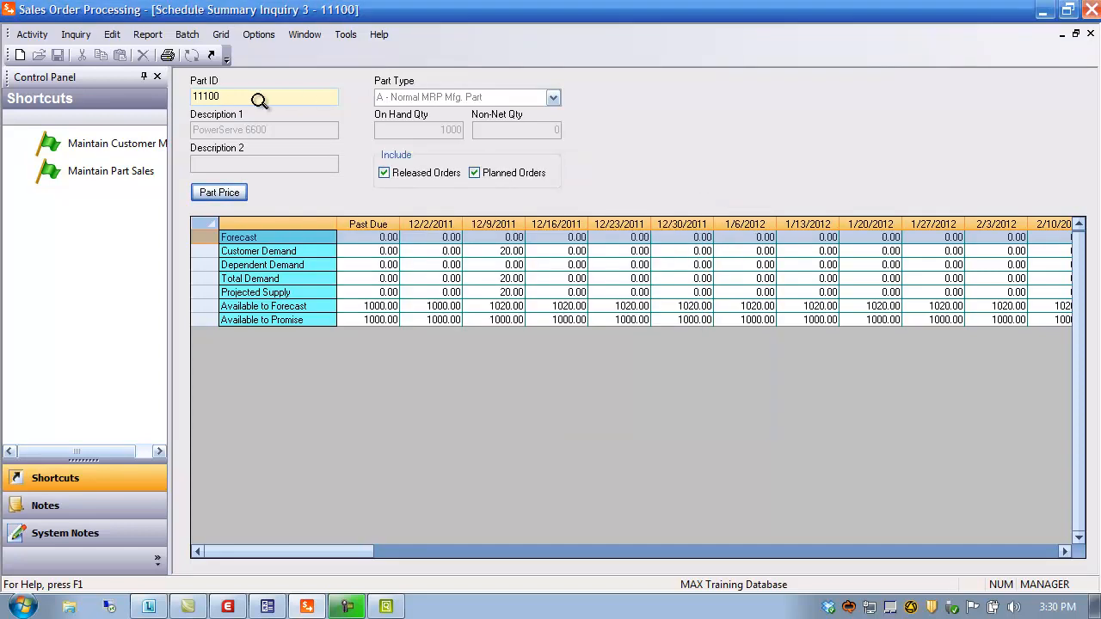
Step: Check part 11000's Customer-Based discounts for customer 100 (7% at 10, 12% at 100) and close
key("BackSpace")
key("BackSpace")
key("BackSpace")
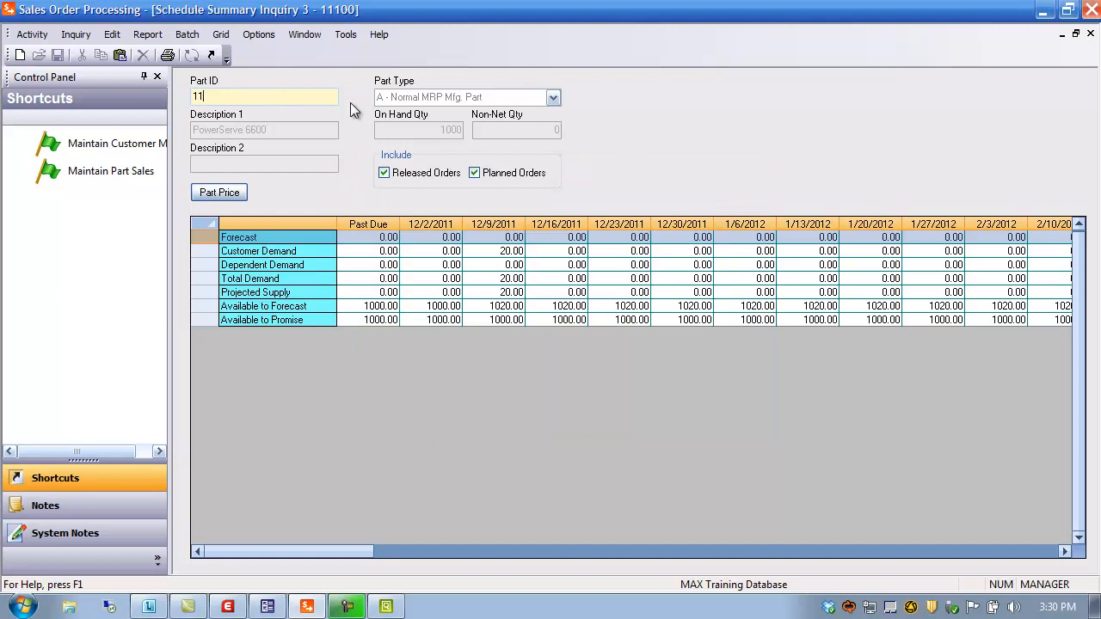
type("000")
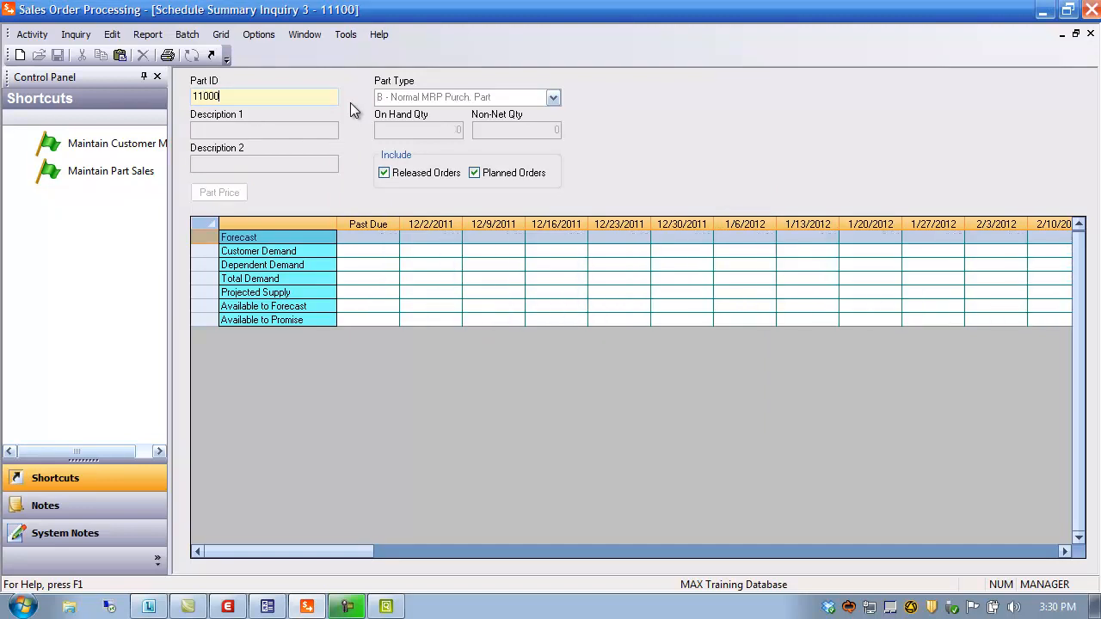
left_click(216, 193)
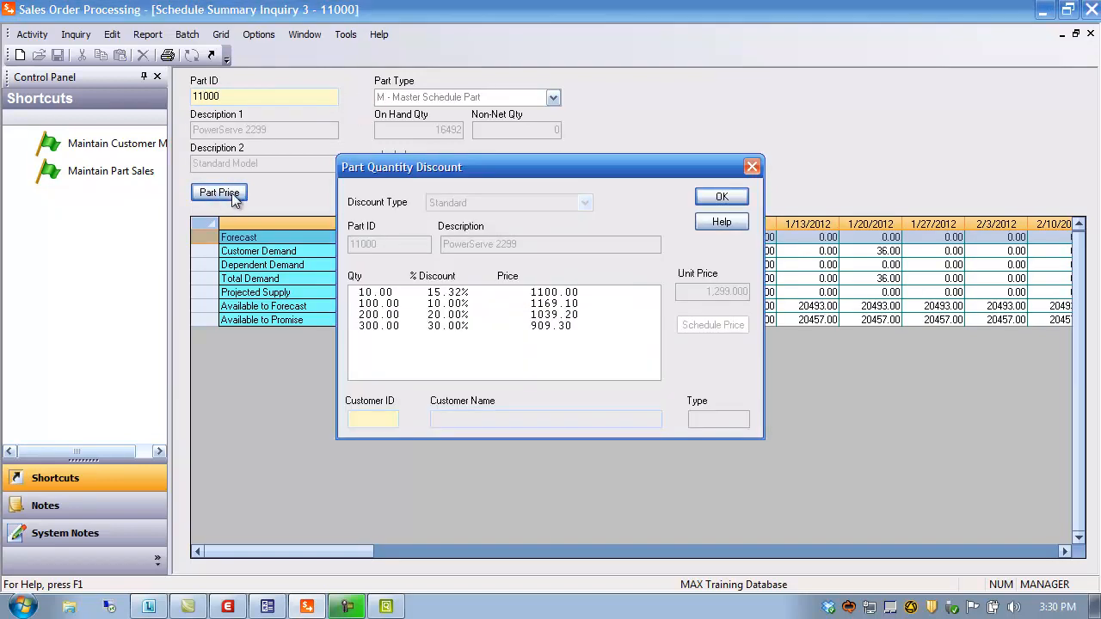
double_click(379, 418)
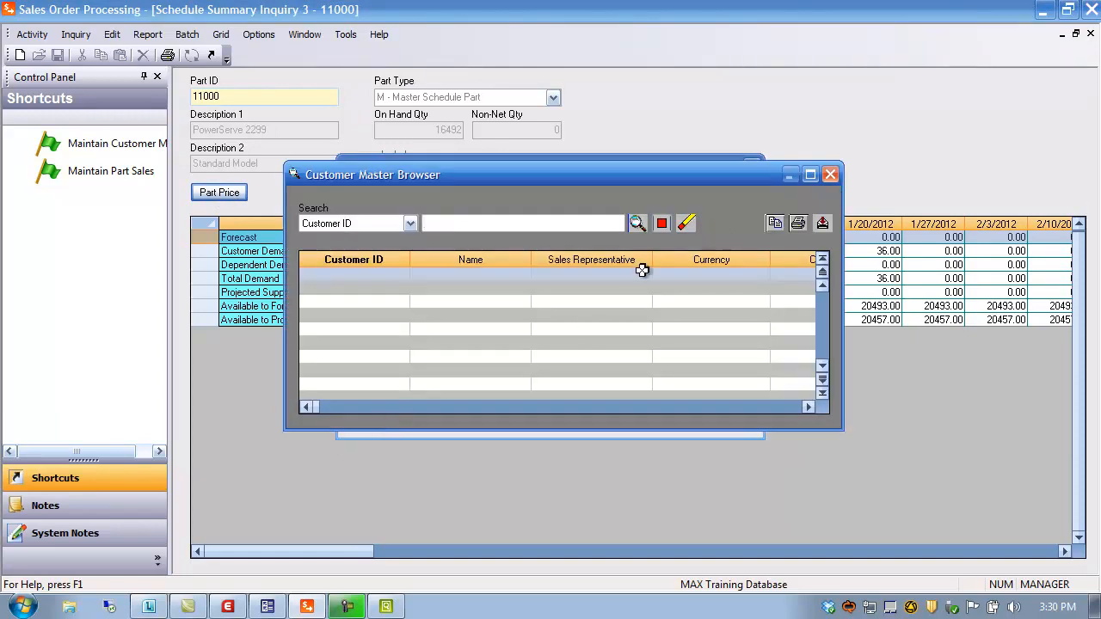
left_click(638, 222)
double_click(356, 275)
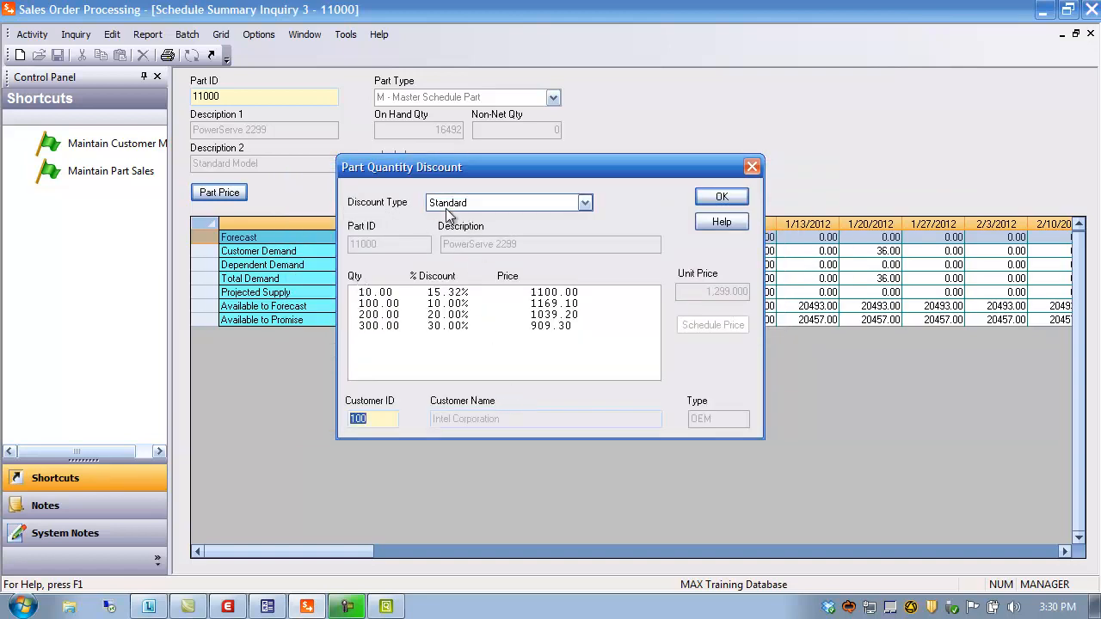
left_click(586, 204)
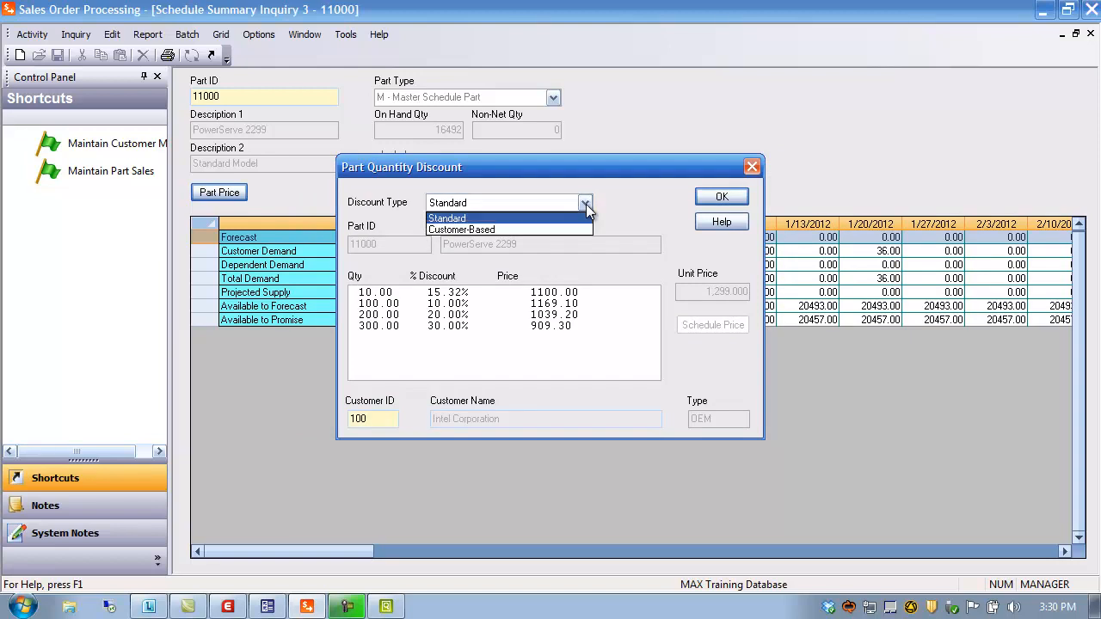
left_click(526, 227)
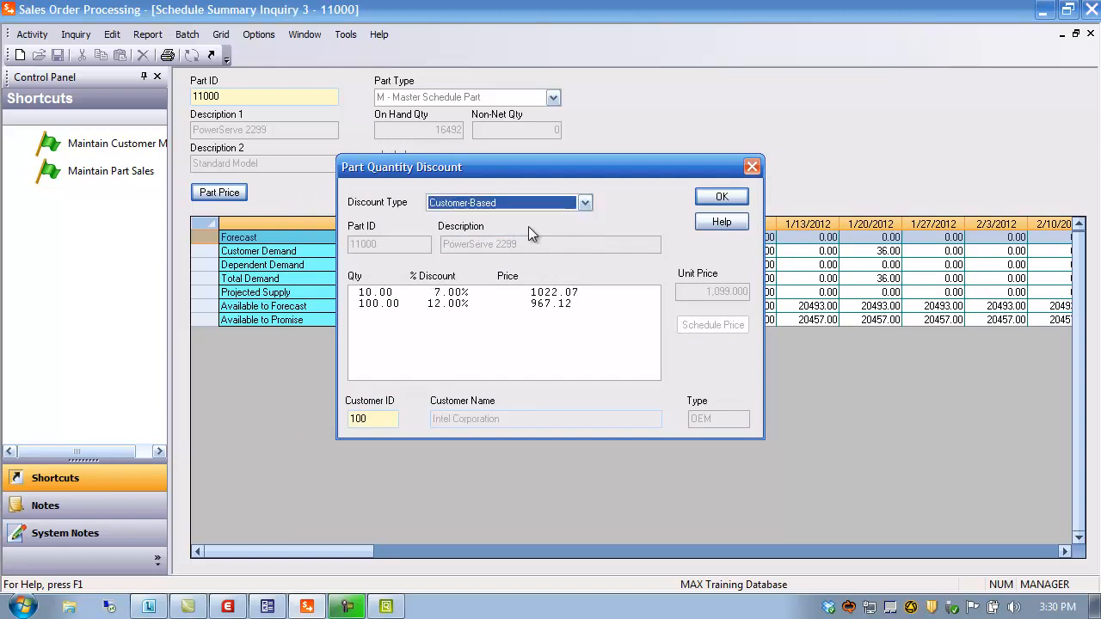
left_click(390, 422)
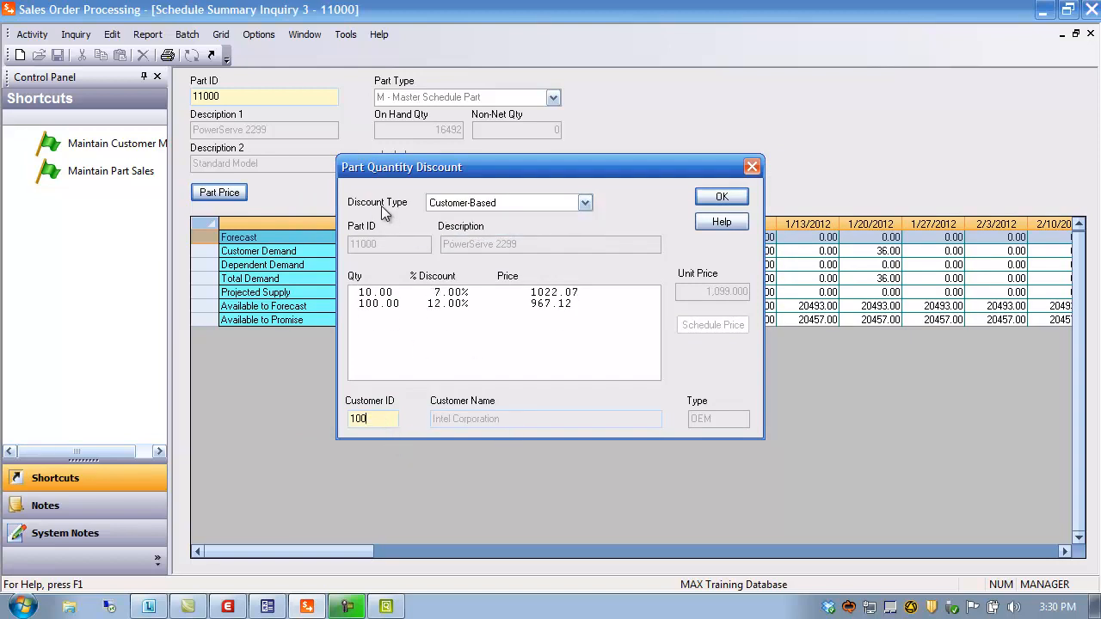
left_click(735, 197)
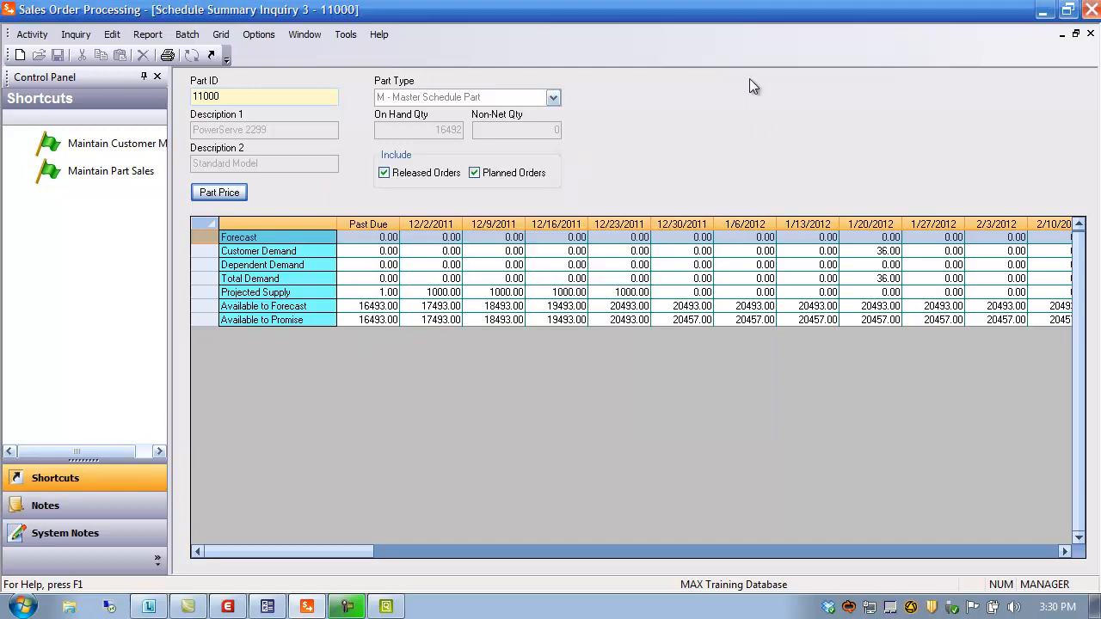
left_click(1090, 33)
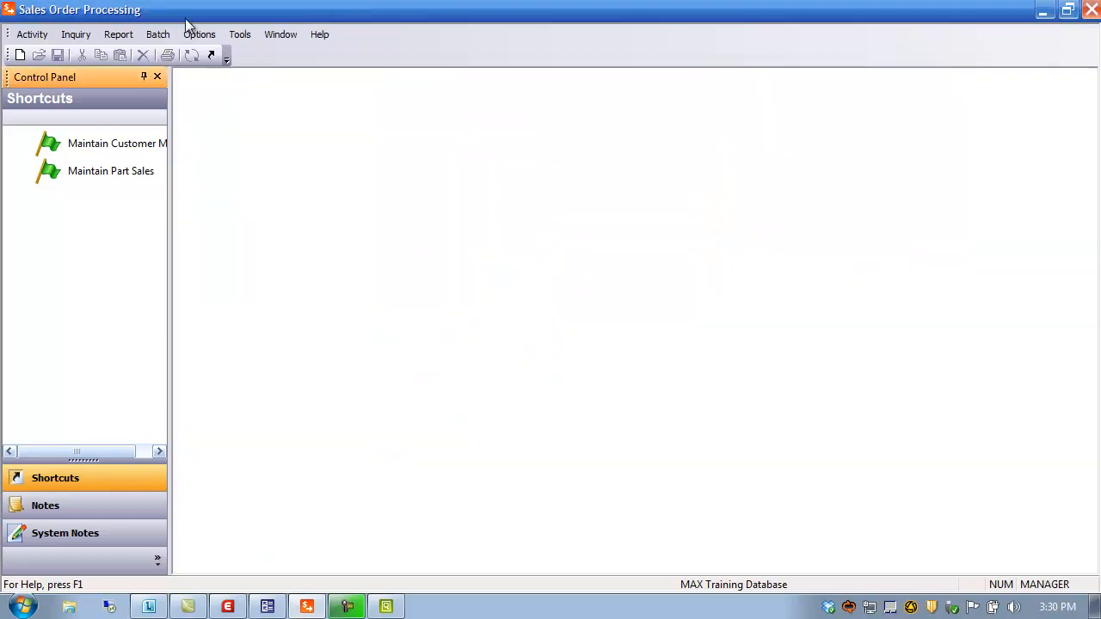
Step: Show the customer's Generic part IDs, with 11000 as AB-11-477 (Fragile!!), then close the inquiry
left_click(84, 41)
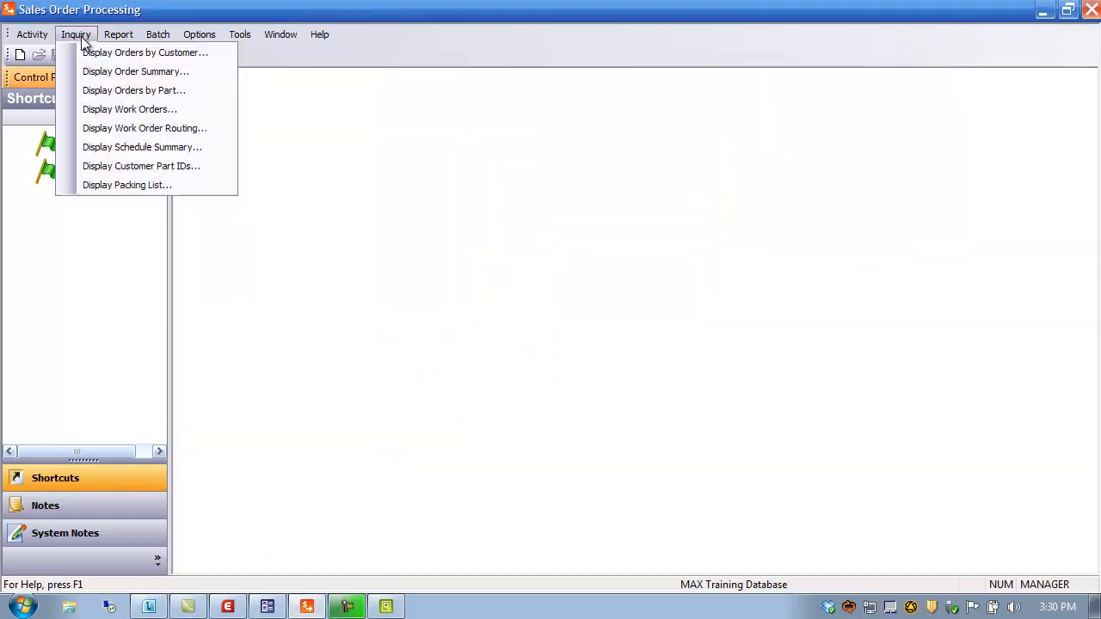
left_click(118, 172)
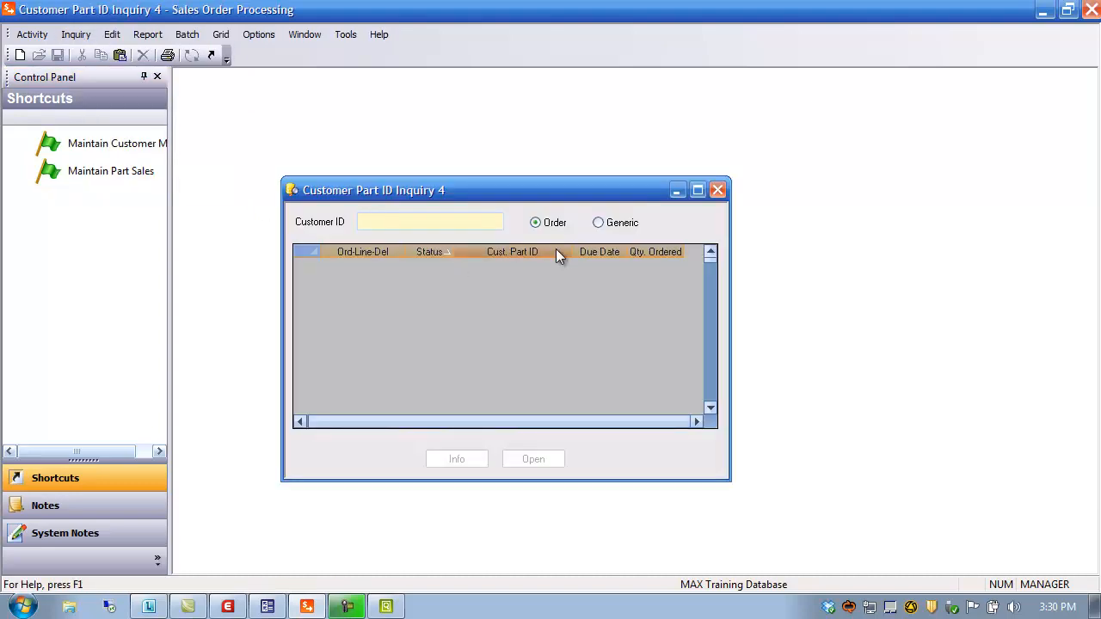
key("Return")
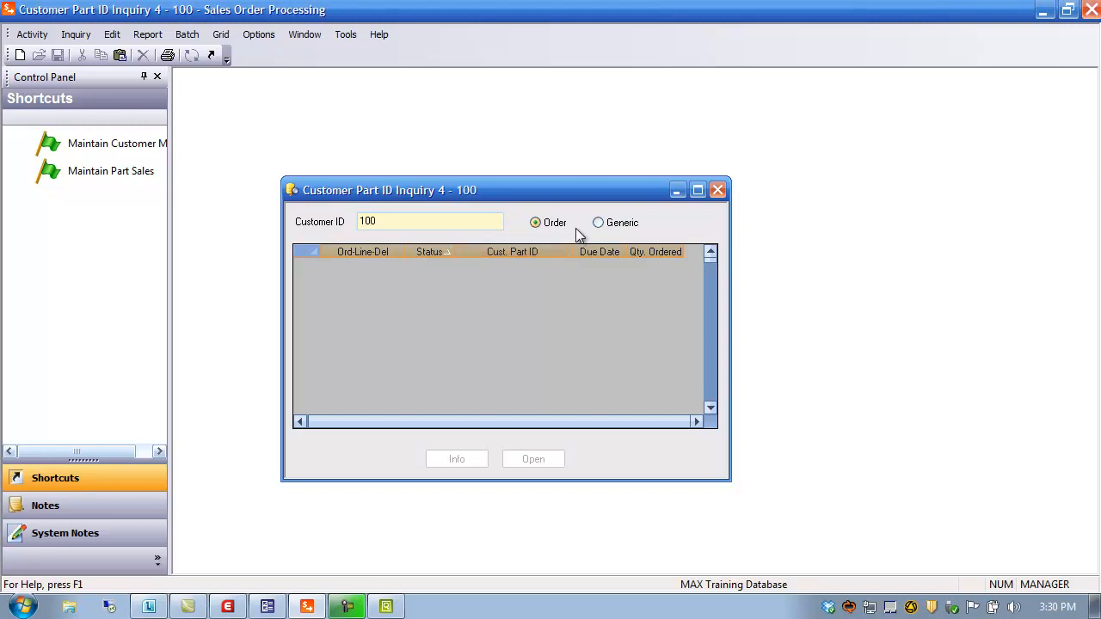
left_click(600, 224)
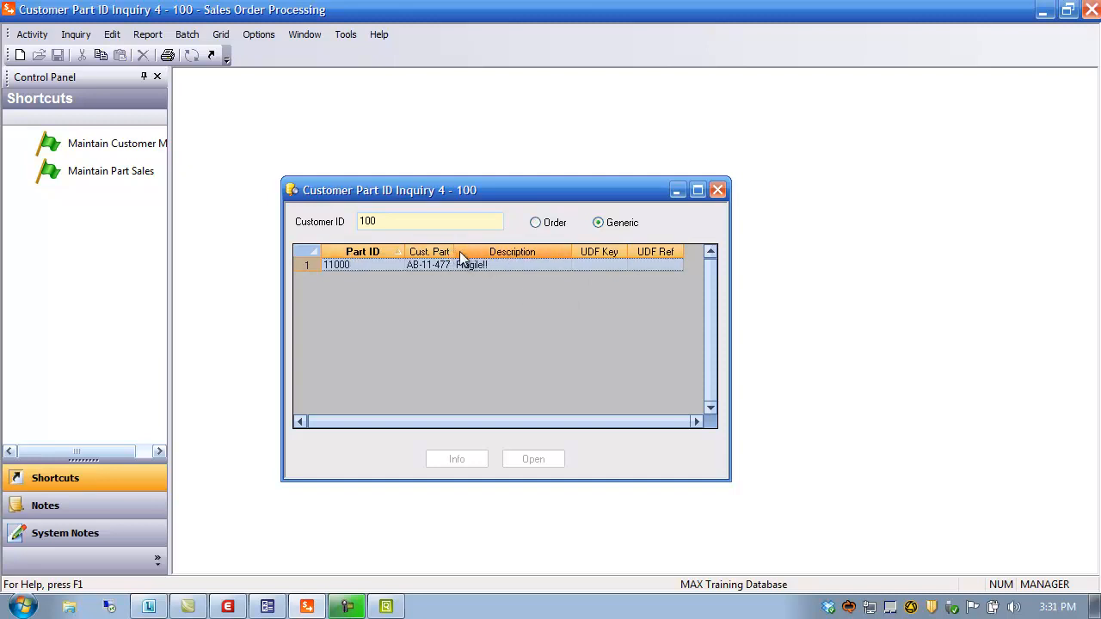
left_click_drag(454, 252, 494, 255)
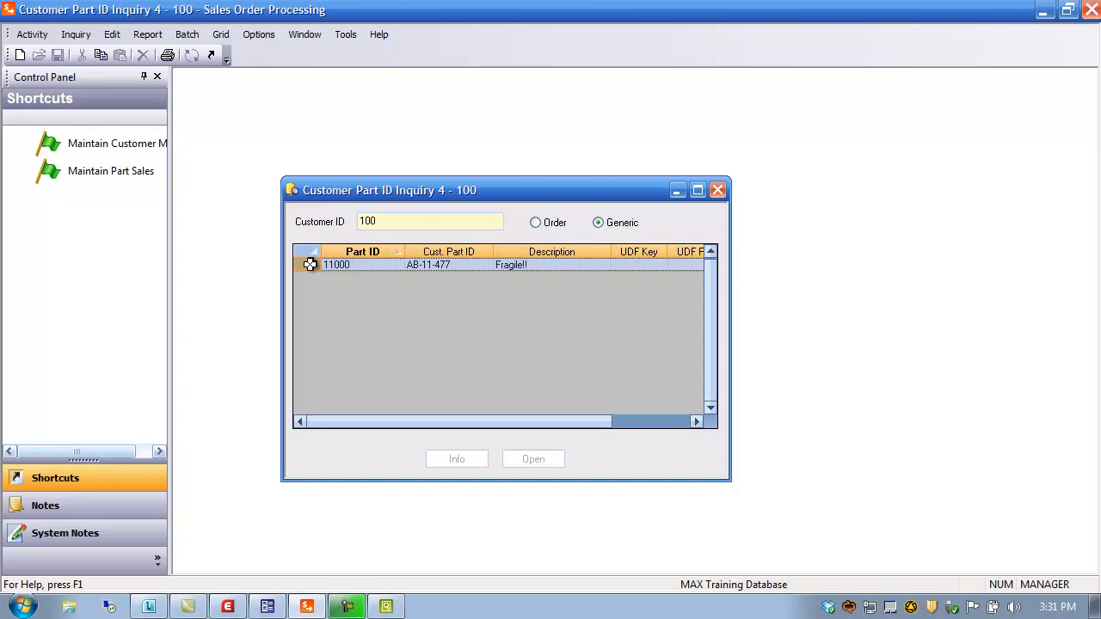
left_click(718, 191)
left_click(111, 36)
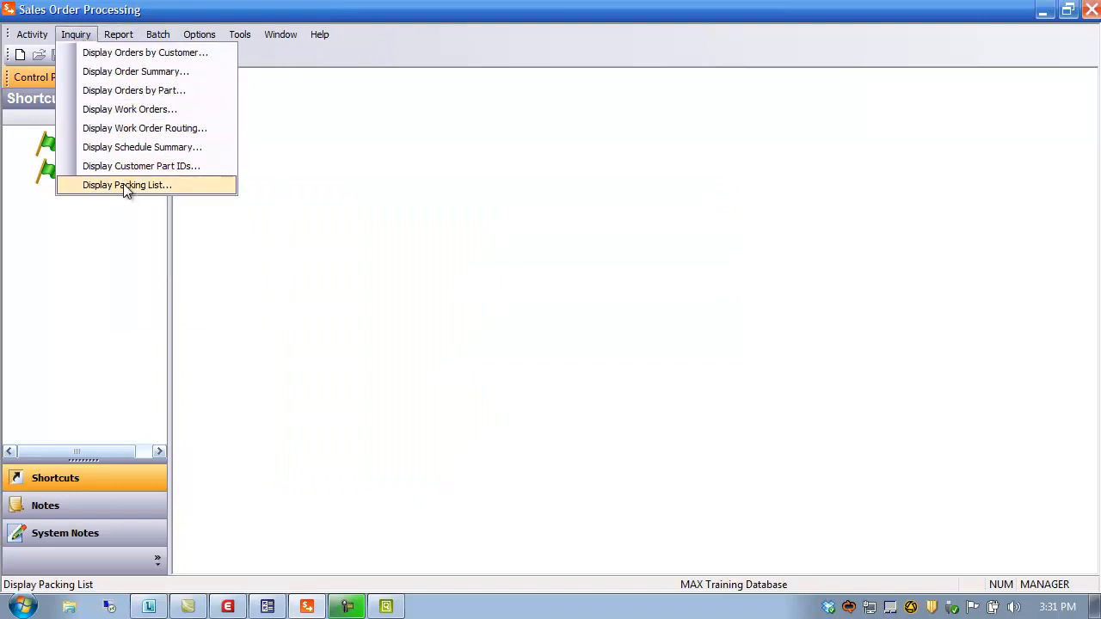
Step: Query the Packing List Inquiry for uninvoiced packing lists, maximized
left_click(129, 186)
left_click_drag(551, 213, 449, 86)
left_click(378, 119)
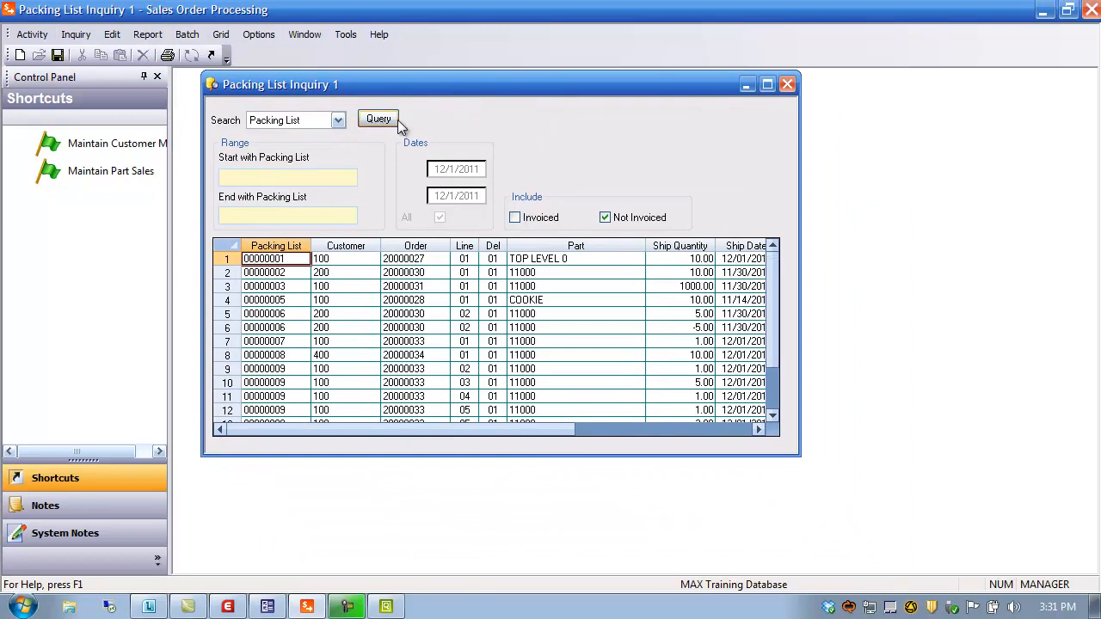
left_click(768, 85)
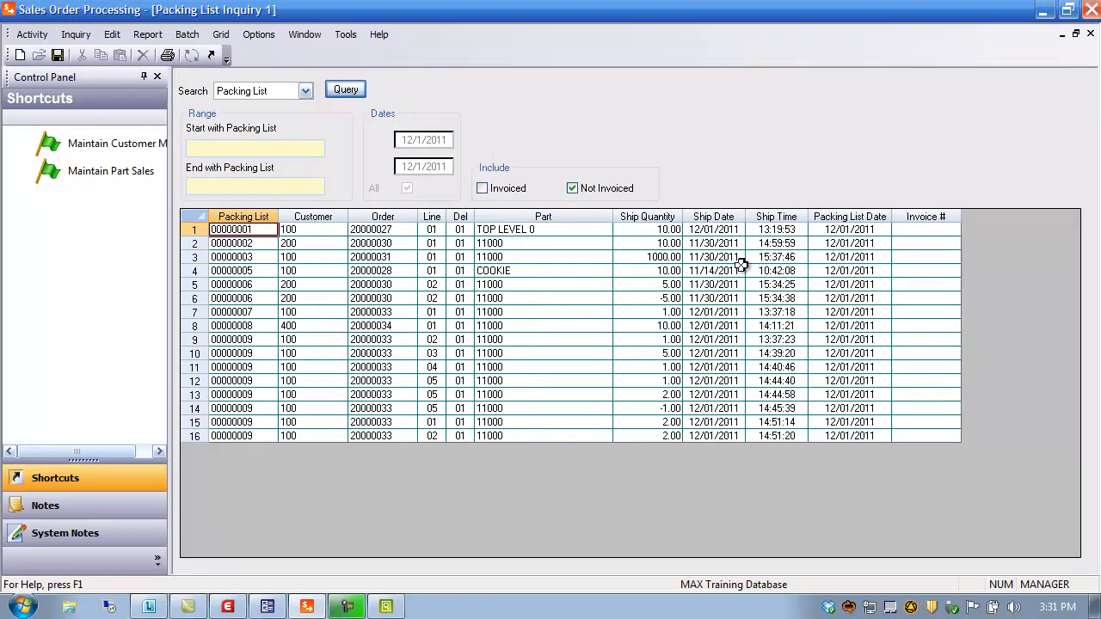
Step: Re-query for Invoiced packing lists, keep searching by Packing List, and close the inquiry
left_click(573, 189)
left_click(483, 188)
left_click(344, 91)
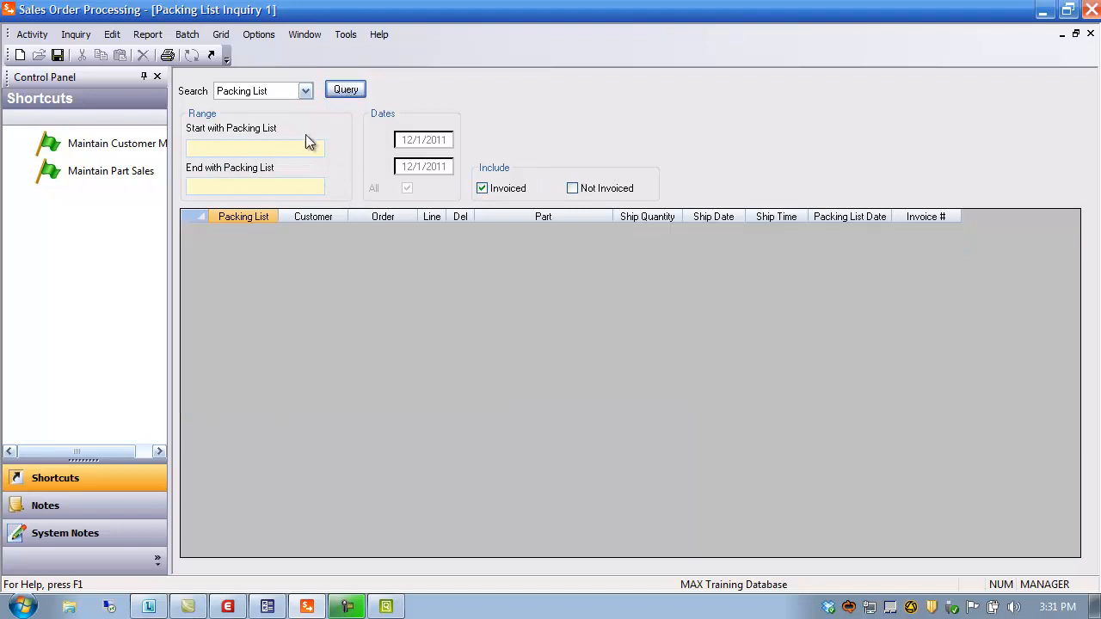
left_click(308, 91)
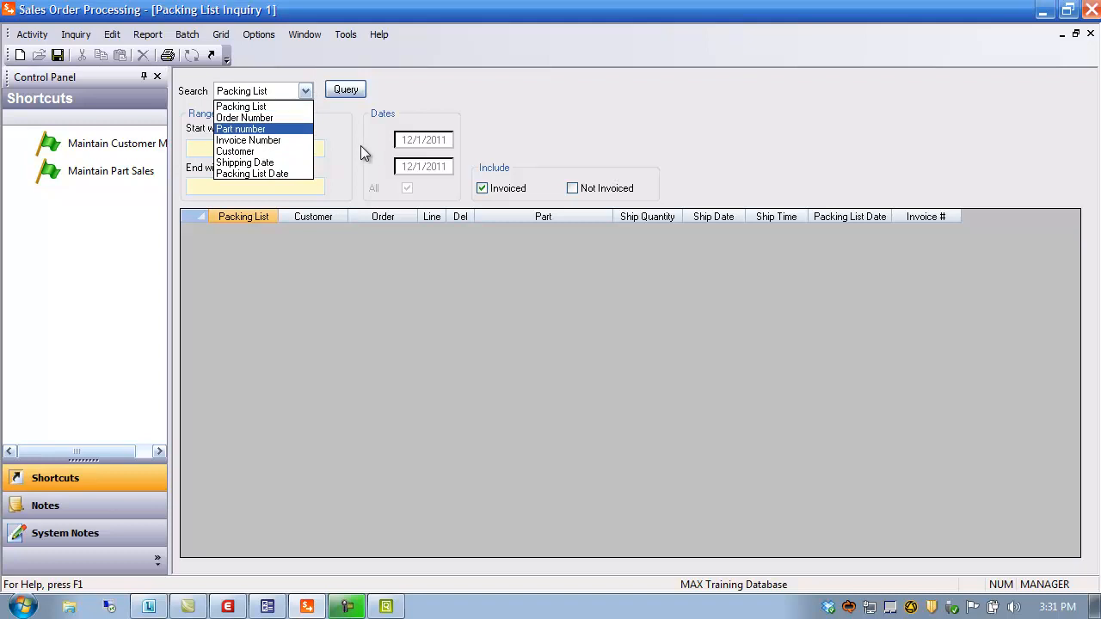
left_click(436, 80)
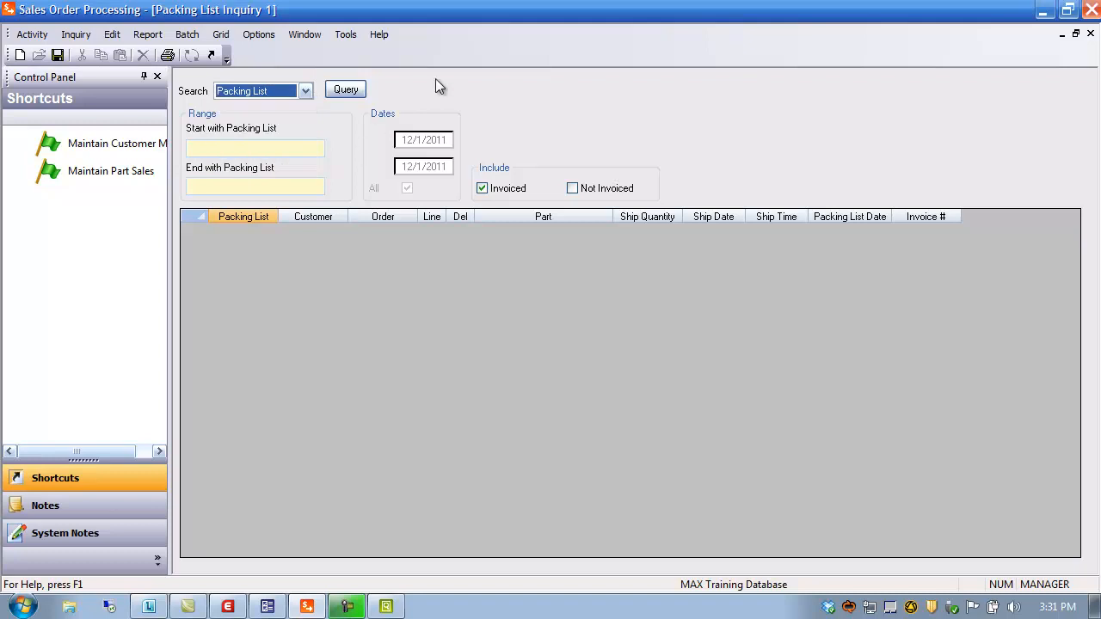
left_click(1090, 34)
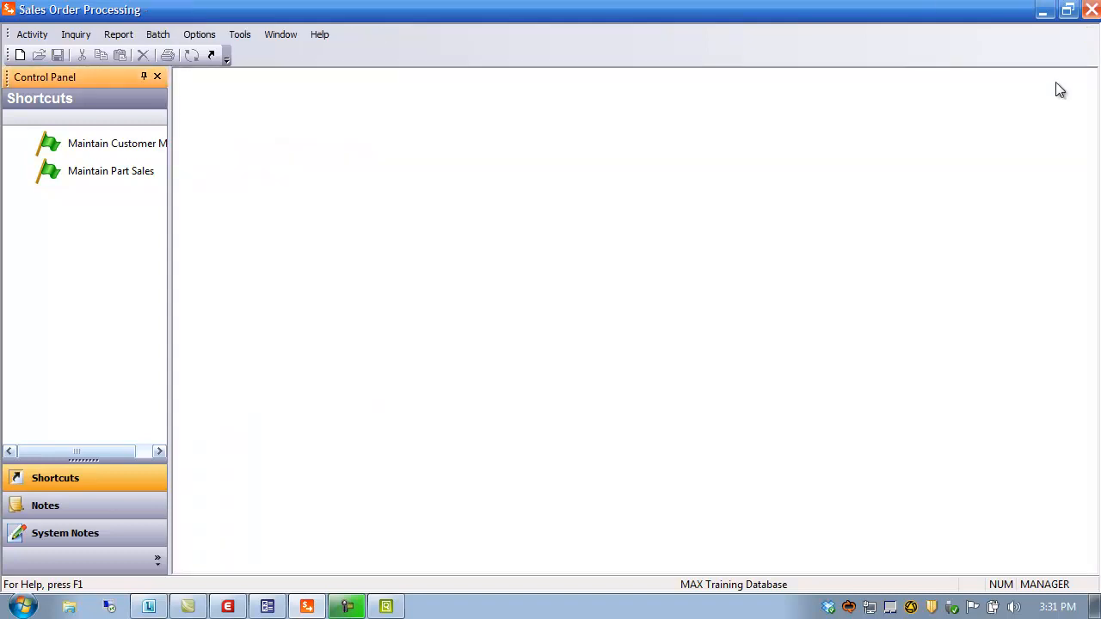
Step: Widen the Control Panel side pane so Maintain Customer Master shows in full
left_click(118, 35)
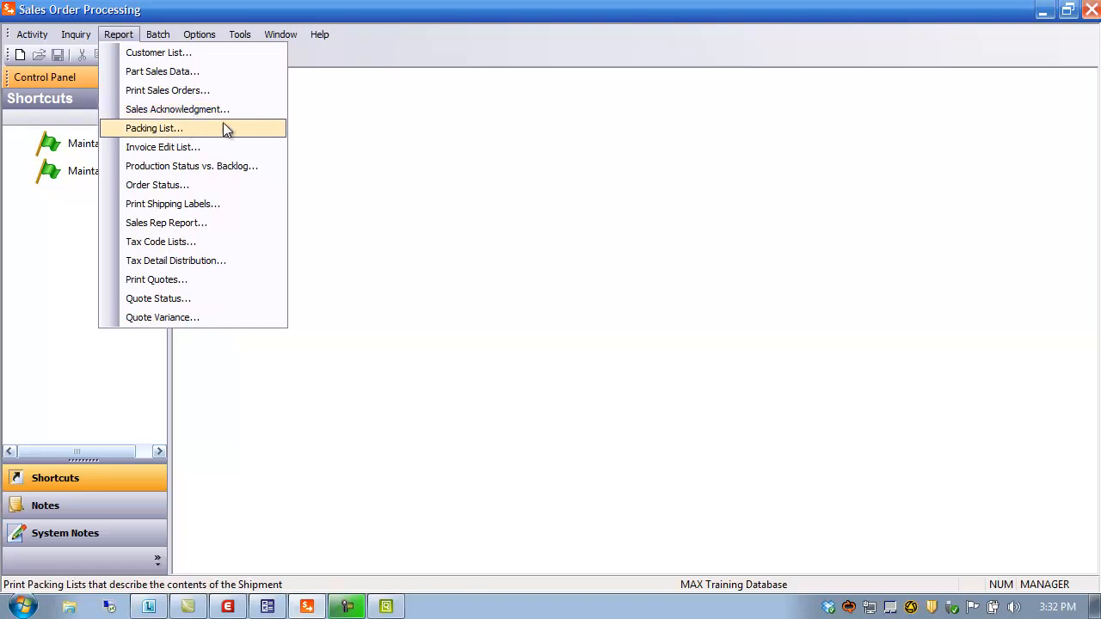
left_click(448, 220)
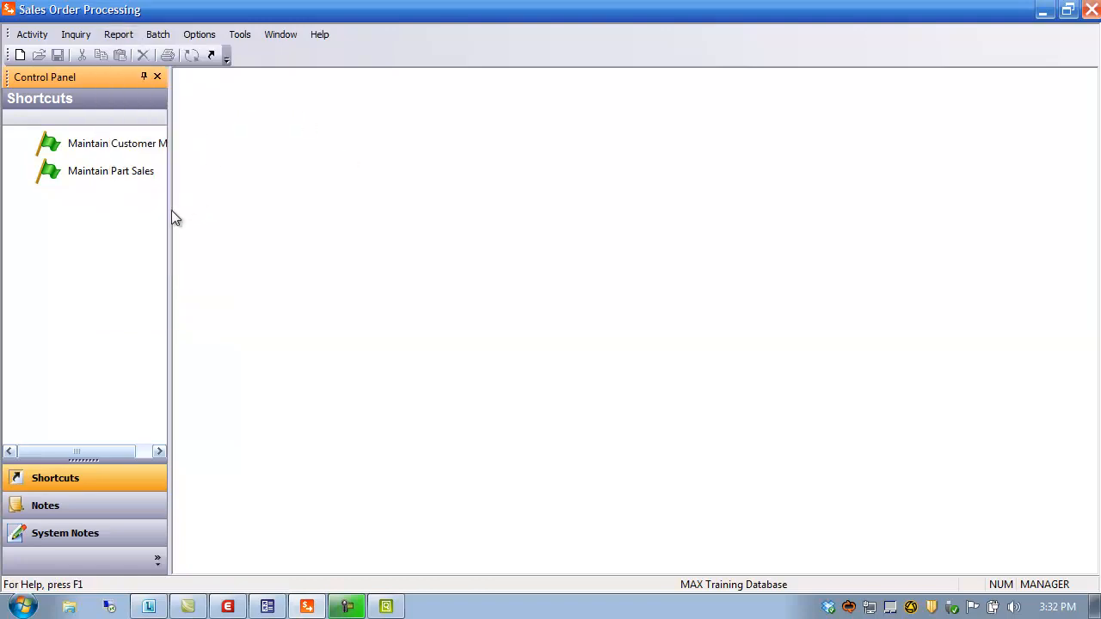
left_click_drag(169, 211, 219, 218)
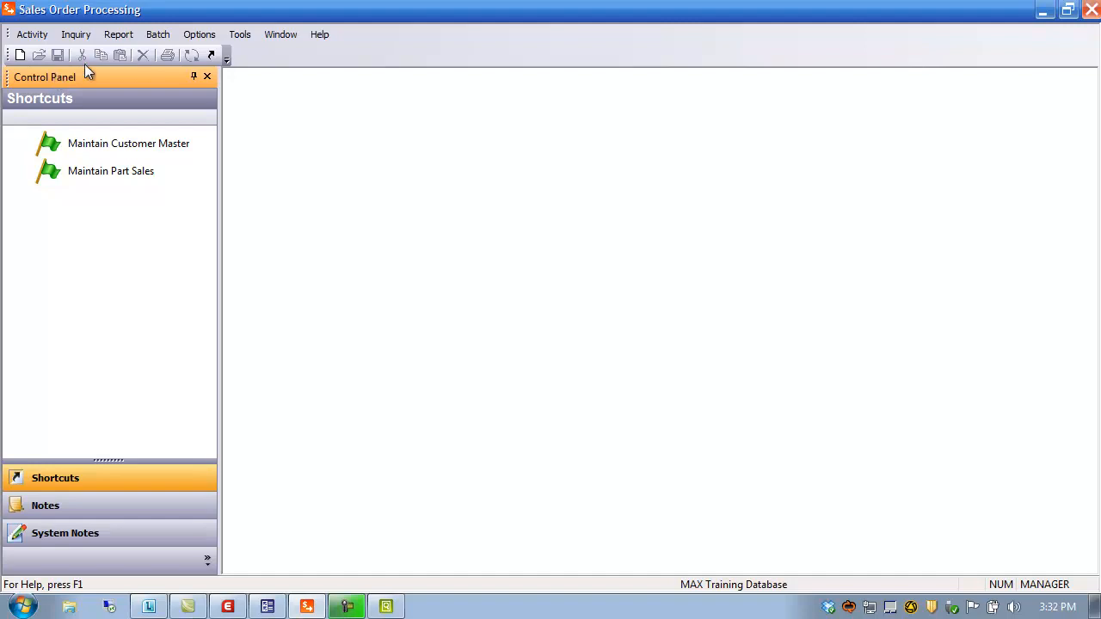
Step: Review the Customer List report setup (Customer ID sort, cstmst.rpt, to window) and close it unrun
left_click(118, 34)
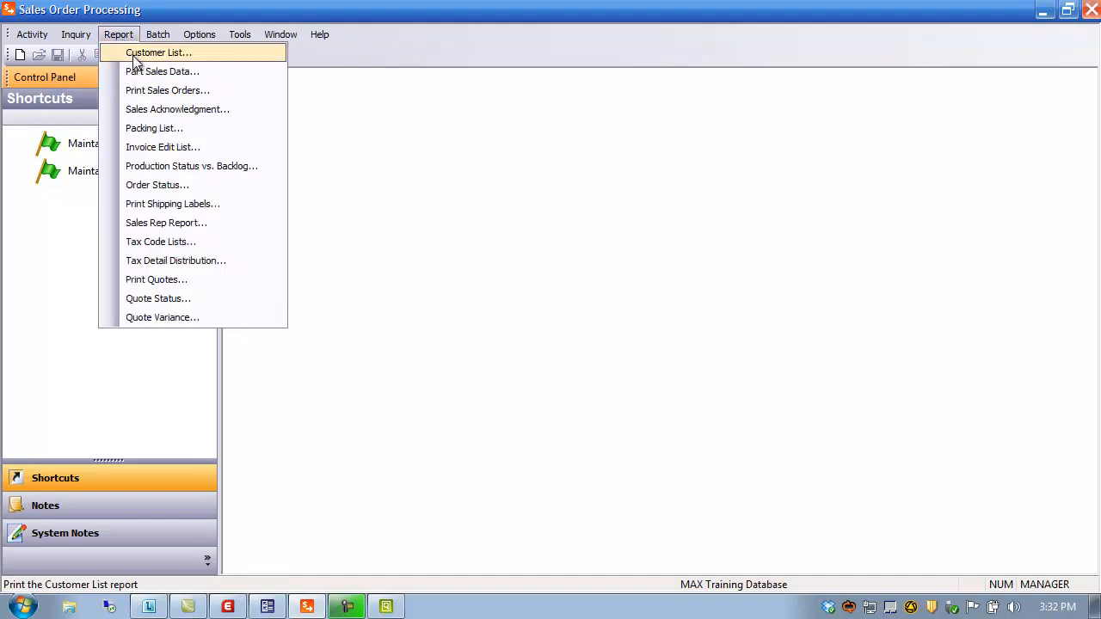
left_click(134, 53)
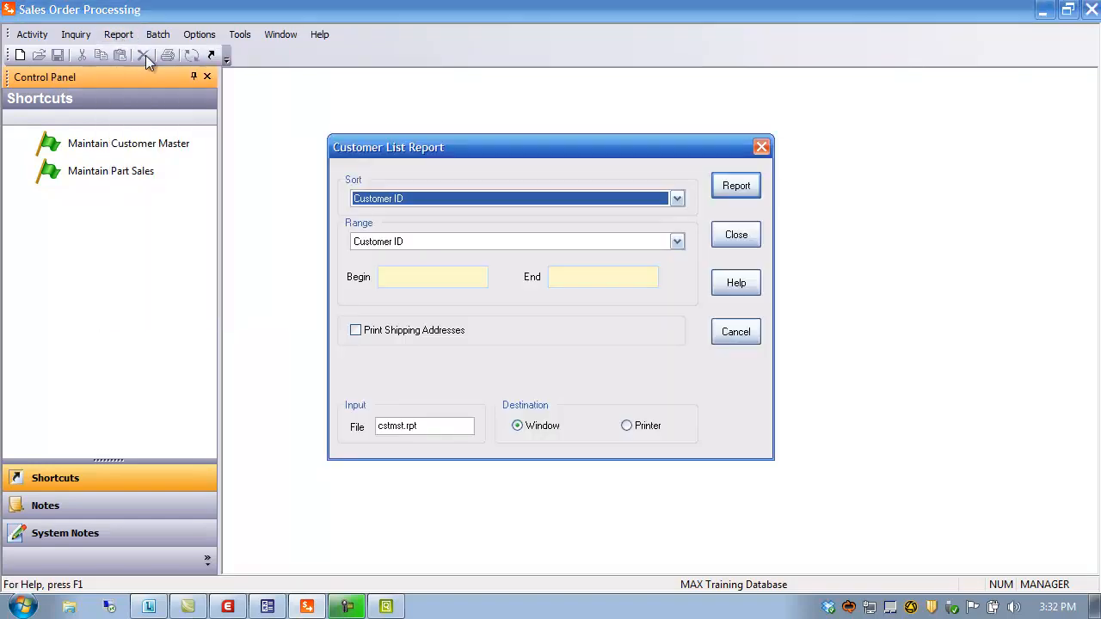
left_click(437, 422)
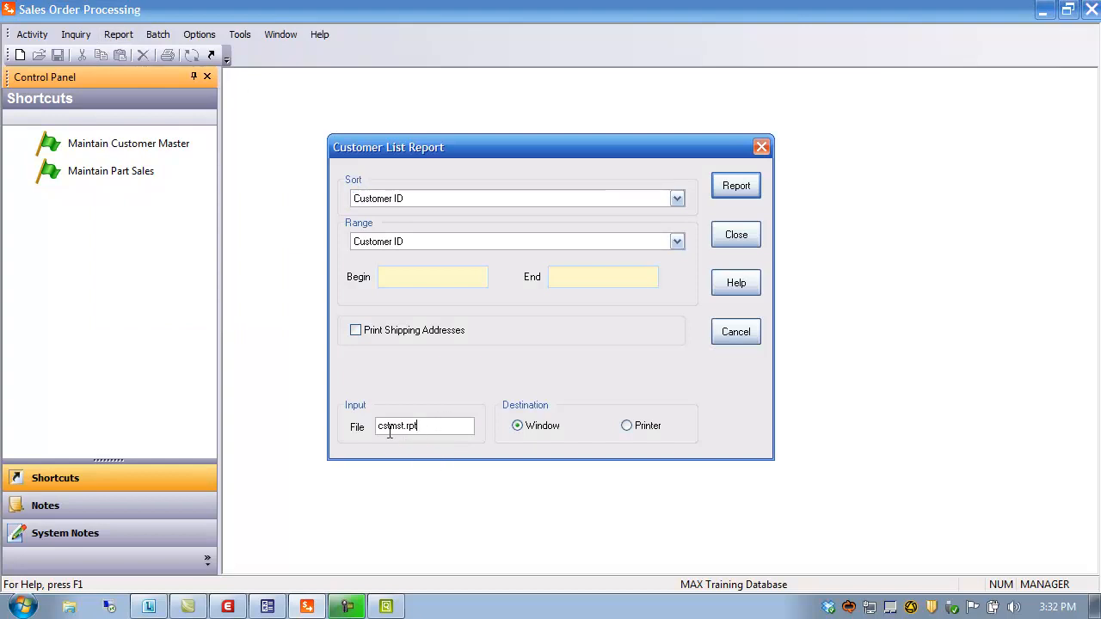
left_click(405, 427)
left_click(740, 234)
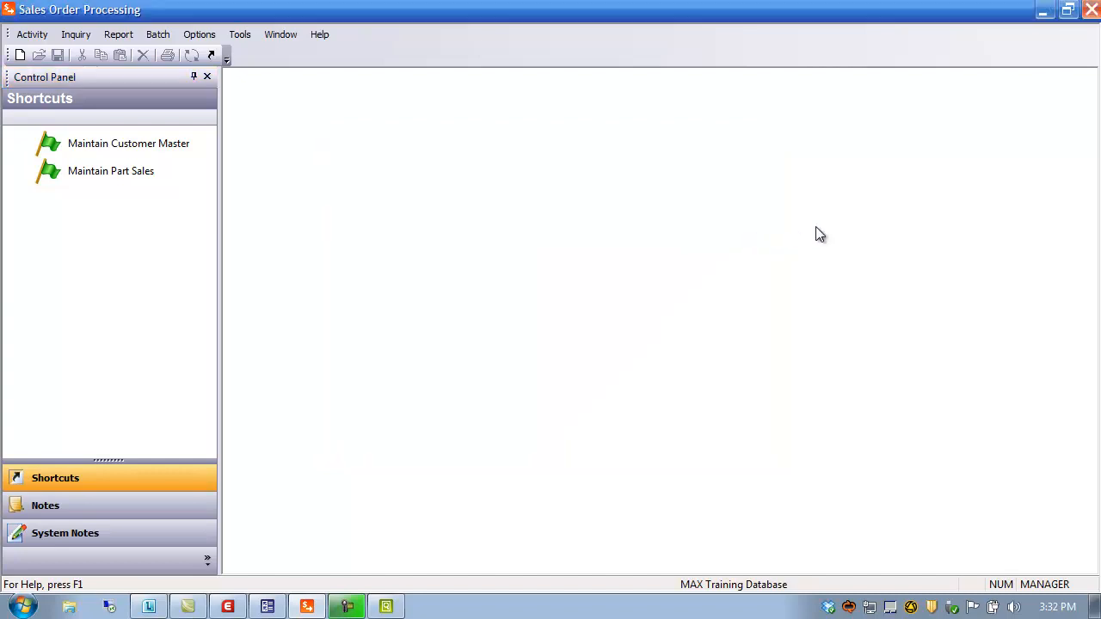